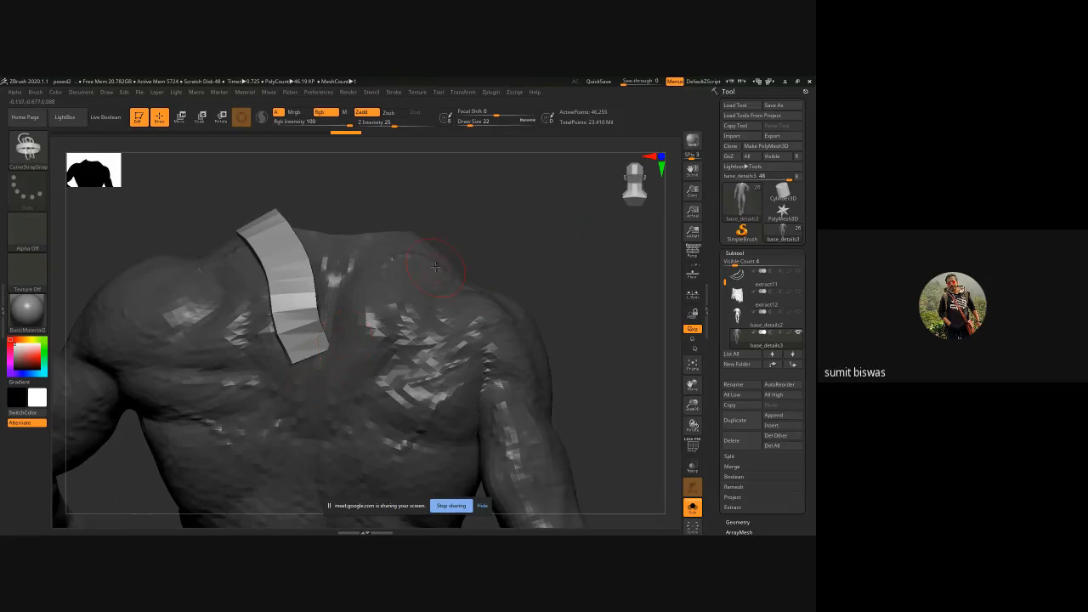
- Draw two more collar straps with CurveStrapSnap: one over the opposite shoulder on the upper back, one across the front neckline
mouse_move(491, 223)
mouse_down()
mouse_move(393, 264)
mouse_move(309, 374)
mouse_up()
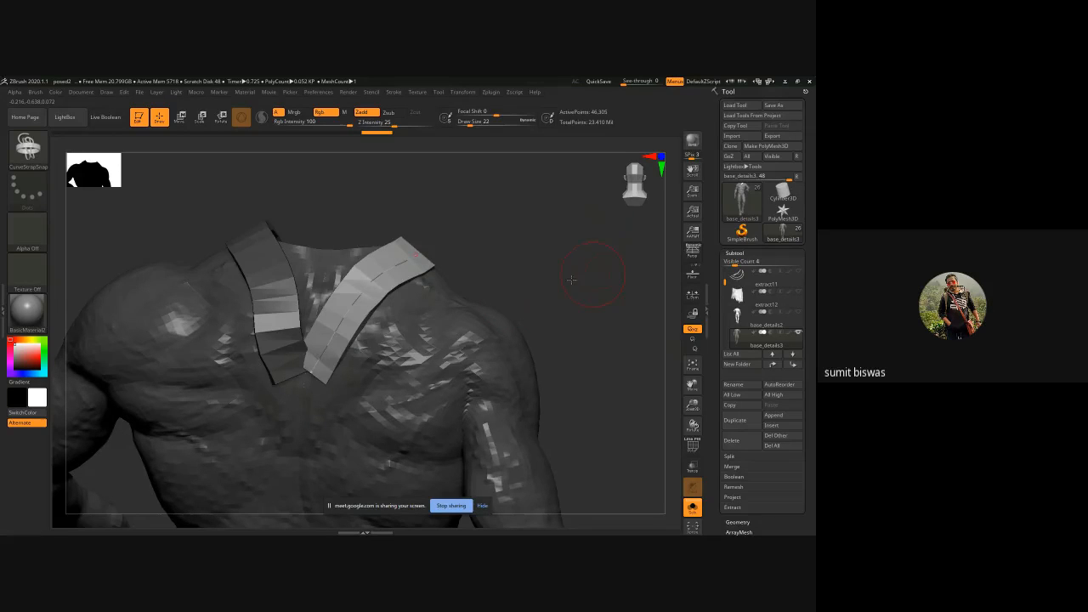
drag(572, 279, 340, 330)
drag(224, 207, 263, 285)
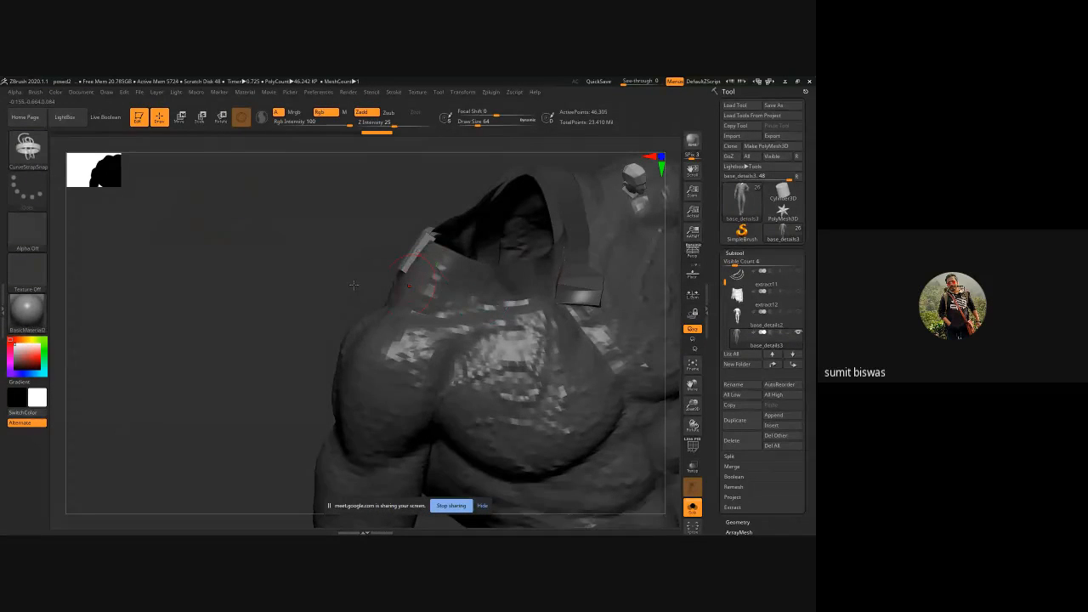
drag(354, 285, 292, 242)
mouse_move(418, 254)
mouse_down()
mouse_move(443, 285)
mouse_move(562, 298)
mouse_up()
ctrl+right_drag(209, 360, 195, 348)
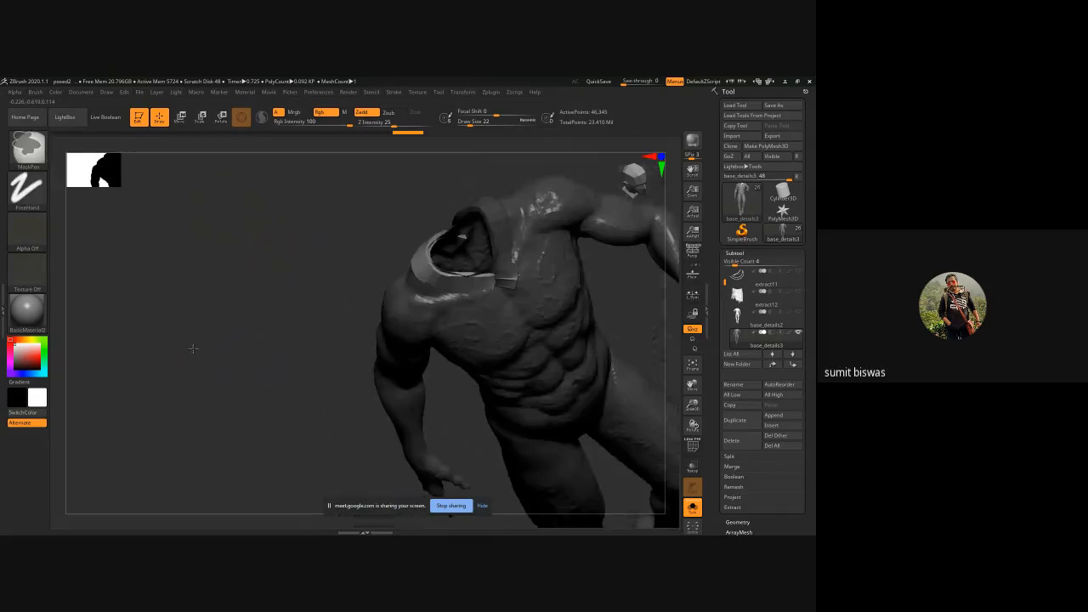
mouse_move(236, 370)
shift+mouse_down()
mouse_move(240, 326)
mouse_move(209, 303)
mouse_move(525, 349)
mouse_move(566, 323)
mouse_move(515, 343)
mouse_move(573, 289)
shift+mouse_up()
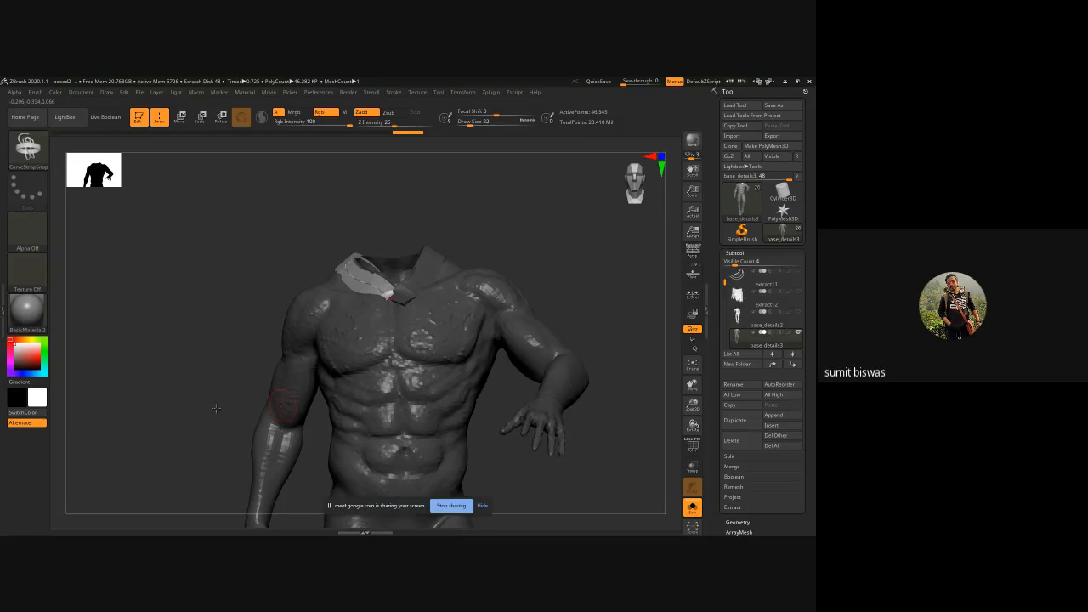
- Examine the collar straps around the neck from the front and back of the torso
mouse_move(128, 393)
mouse_down()
mouse_move(209, 393)
mouse_move(440, 289)
mouse_up()
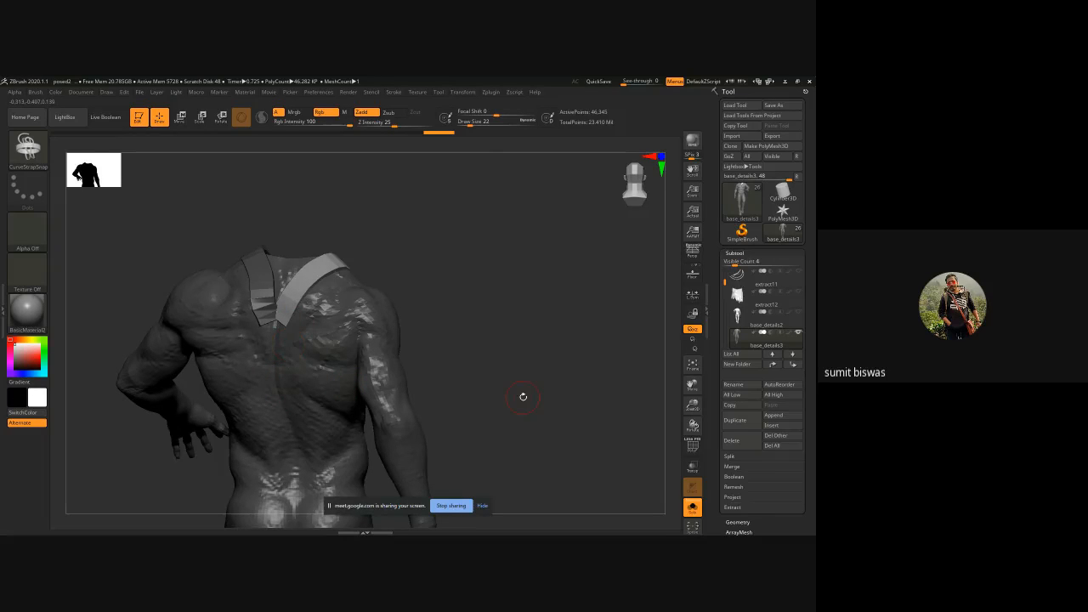
drag(523, 396, 501, 391)
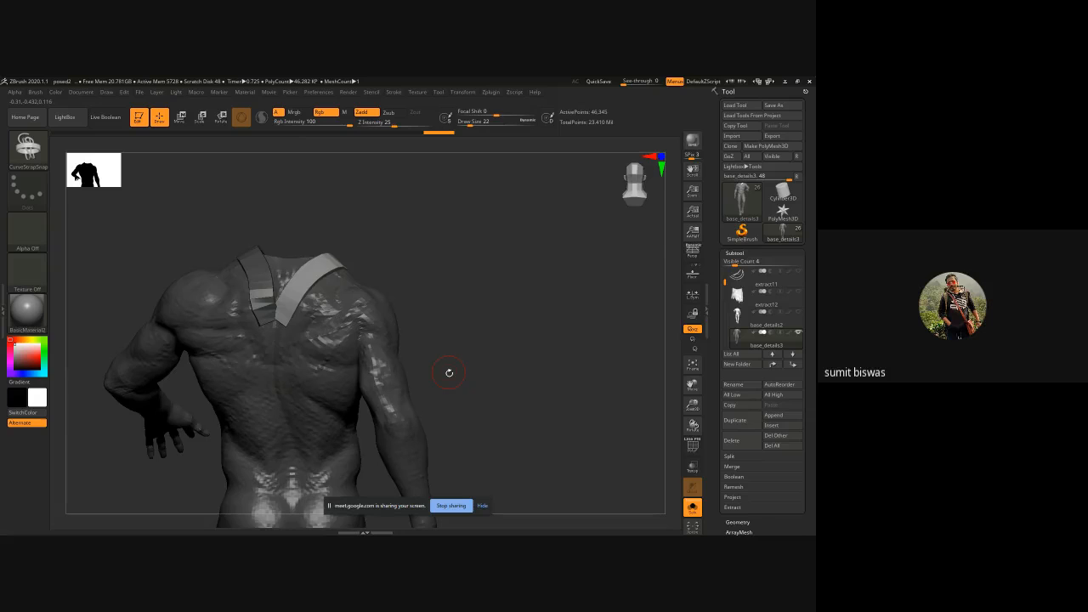
drag(449, 372, 361, 380)
ctrl+right_drag(517, 265, 502, 333)
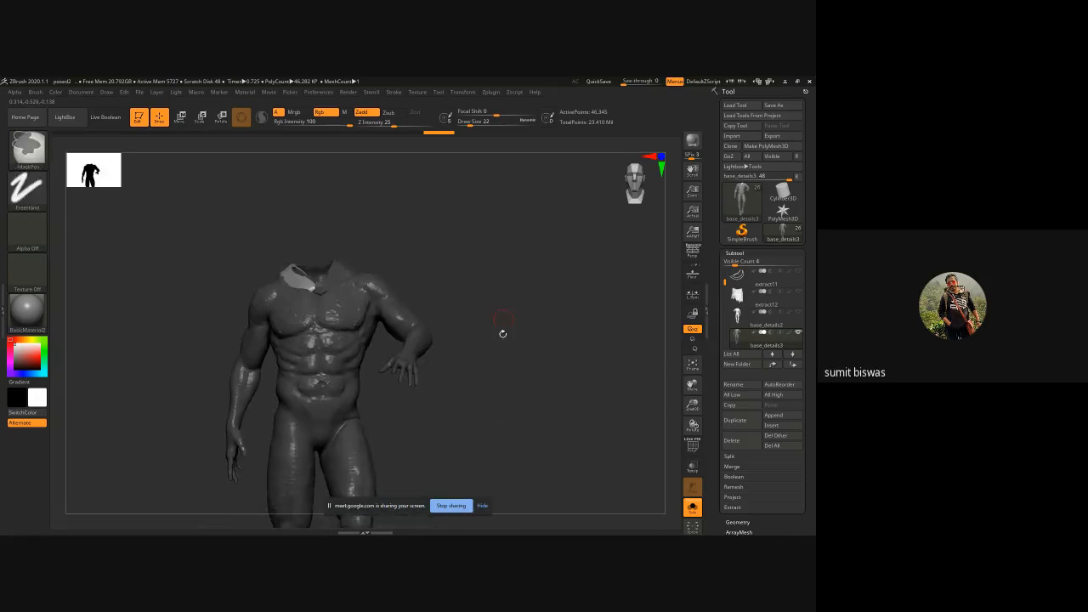
alt+drag(392, 410, 397, 316)
ctrl+right_drag(596, 306, 615, 263)
alt+drag(516, 204, 496, 308)
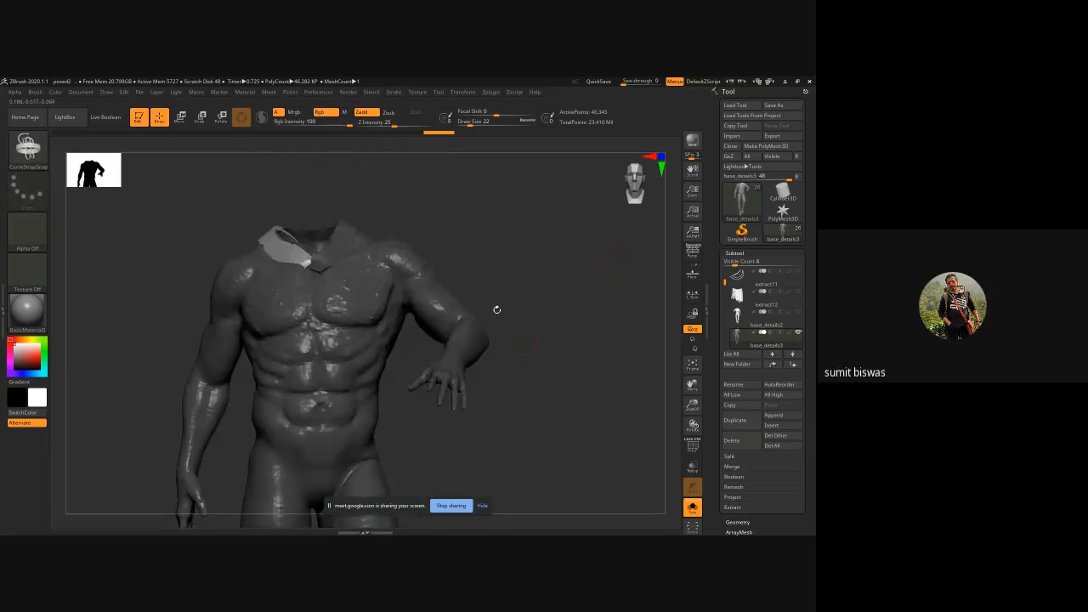
drag(426, 222, 525, 235)
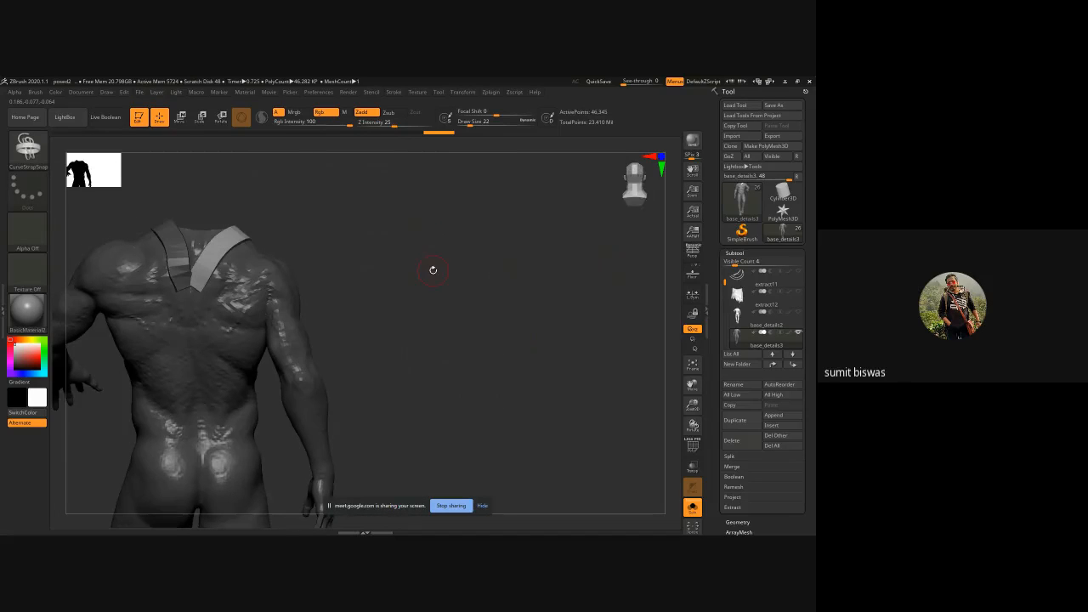
drag(432, 267, 456, 279)
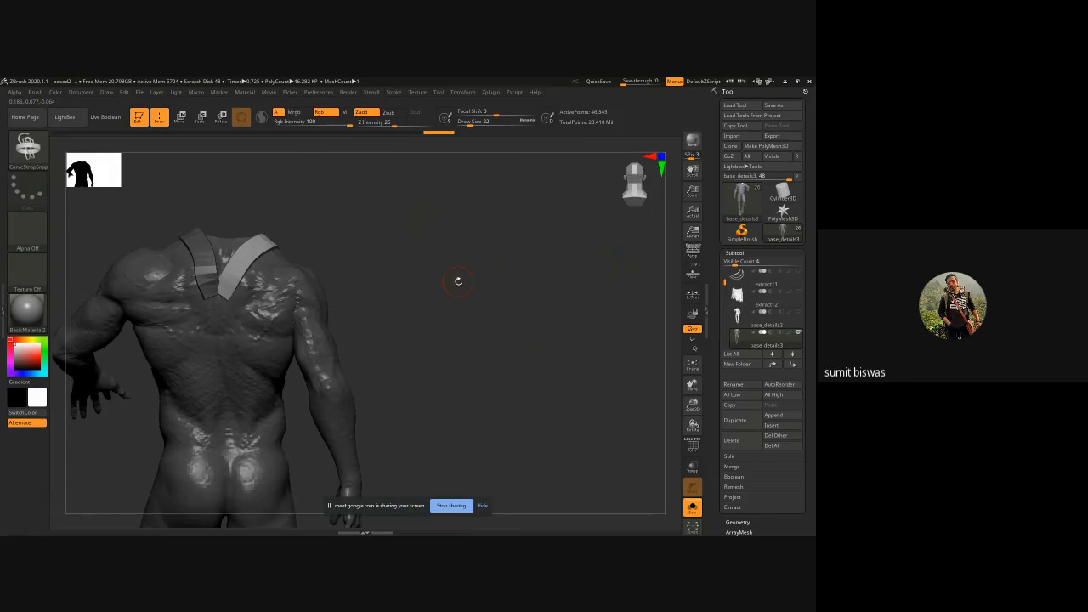
drag(498, 309, 415, 317)
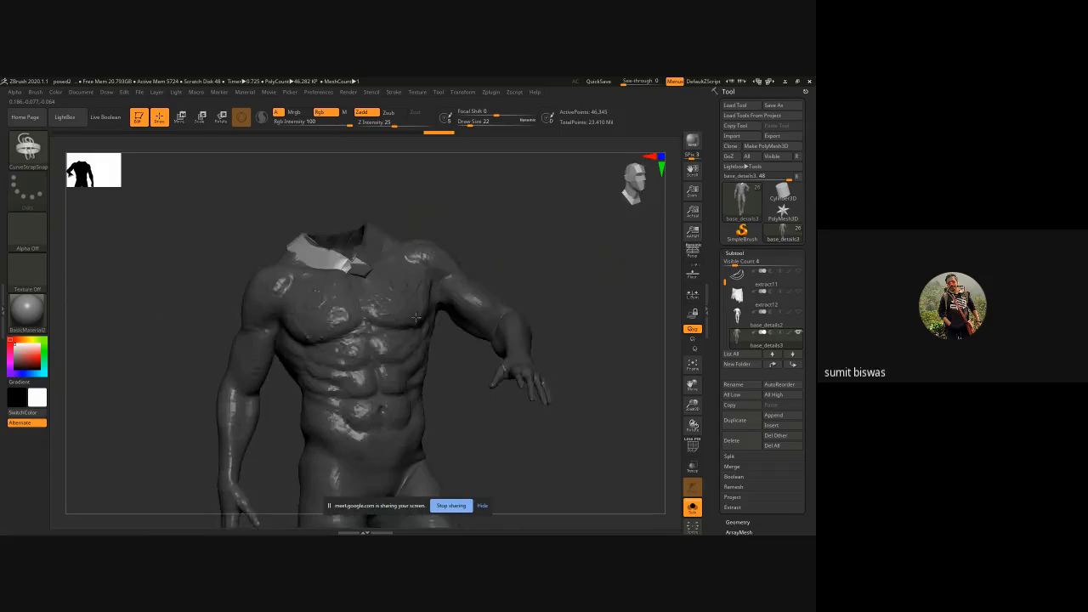
mouse_move(416, 317)
right_down()
mouse_move(392, 317)
mouse_move(385, 341)
mouse_move(446, 330)
right_up()
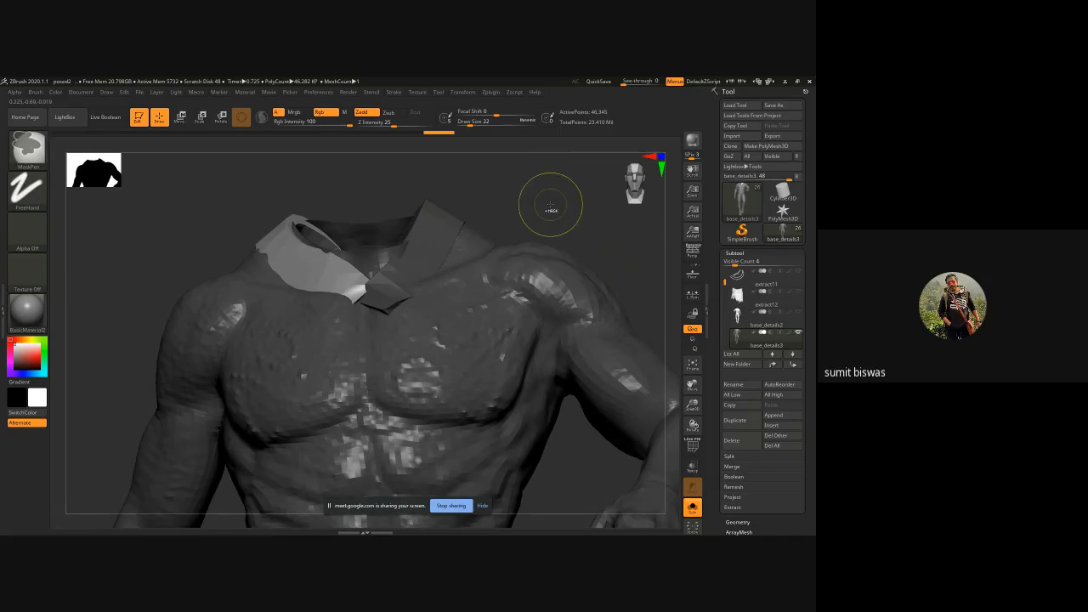
ctrl+shift+click(440, 230)
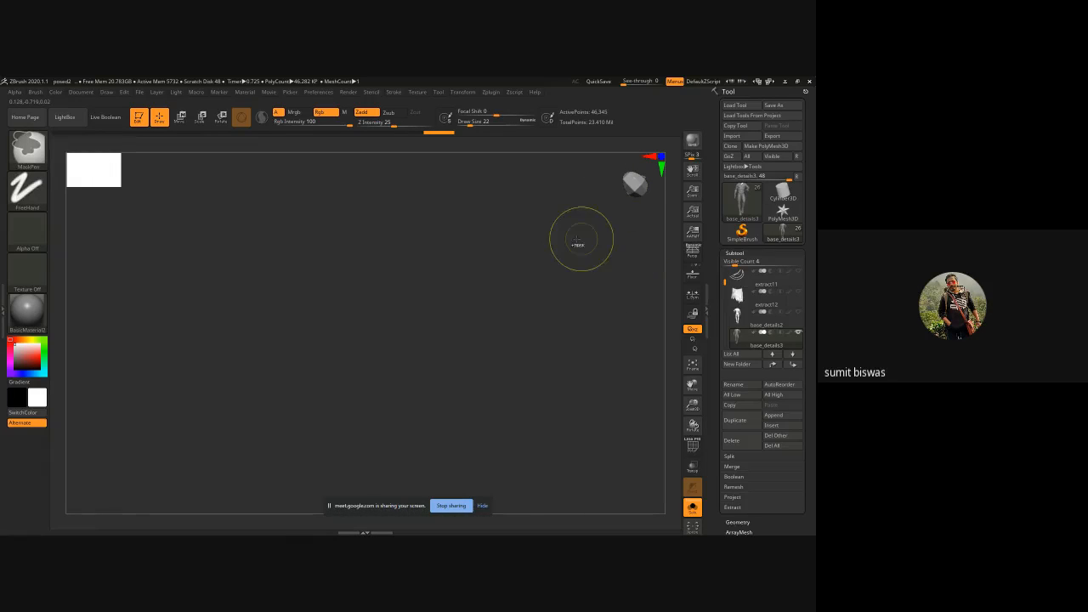
ctrl+shift+click(595, 207)
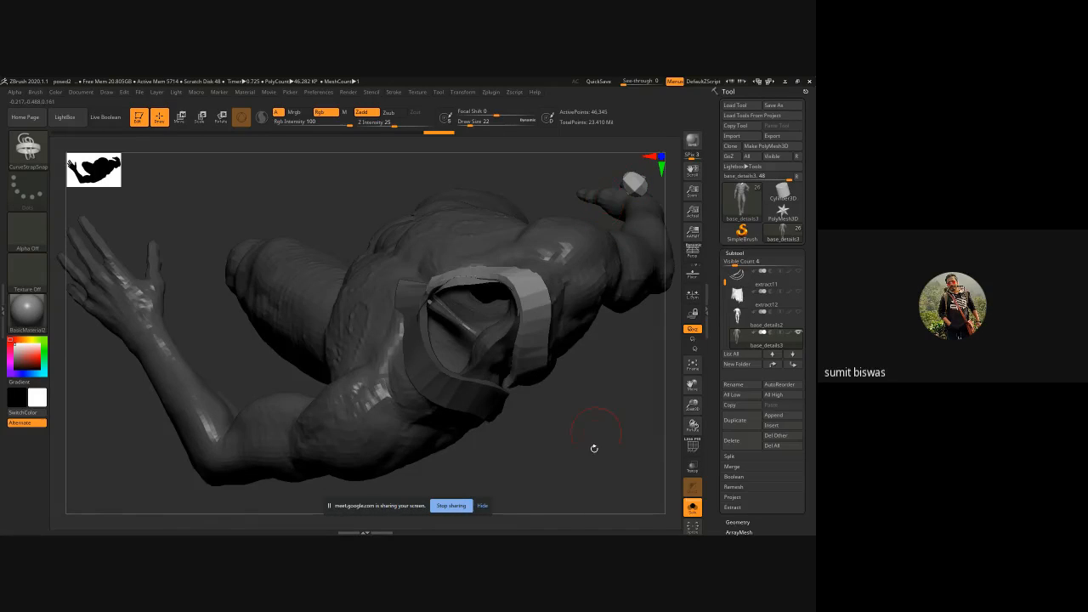
mouse_move(594, 448)
mouse_down()
mouse_move(554, 281)
mouse_move(660, 252)
mouse_move(573, 369)
mouse_move(522, 322)
mouse_move(544, 320)
mouse_move(520, 301)
mouse_up()
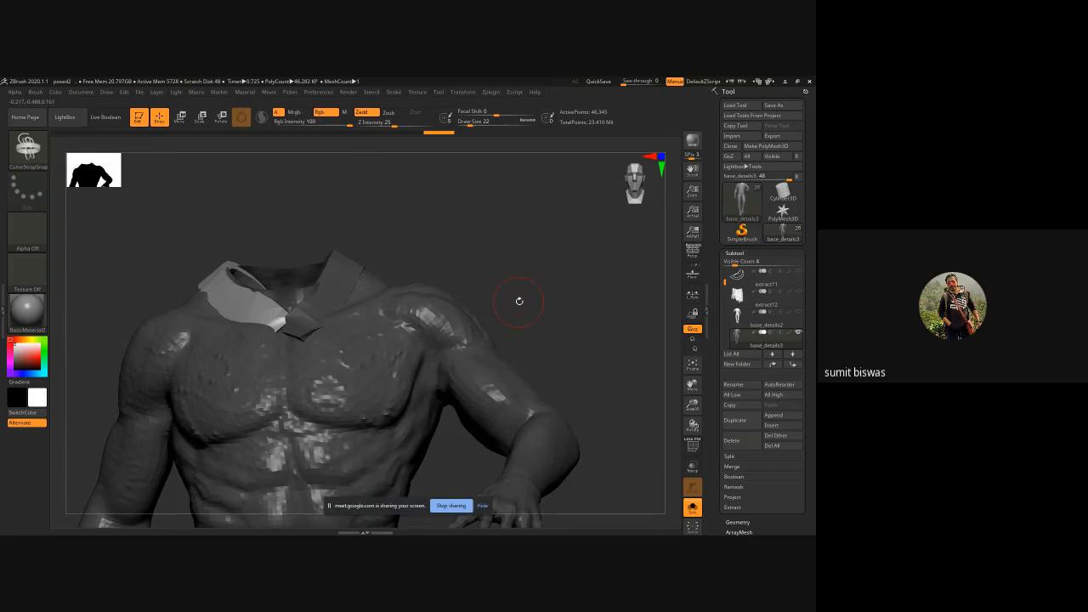
alt+drag(377, 233, 408, 236)
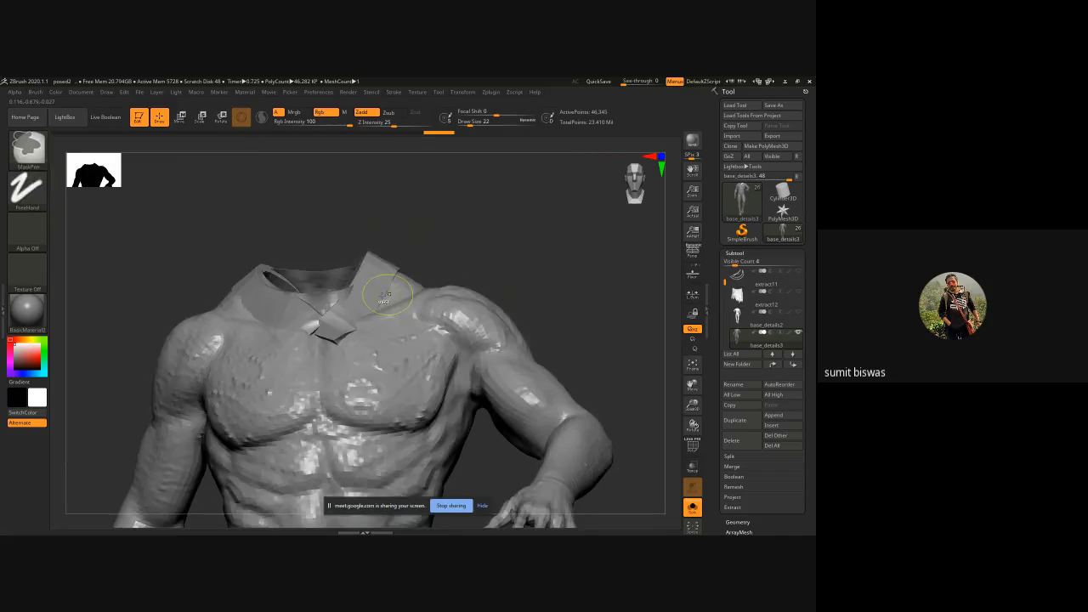
ctrl+shift+click(371, 268)
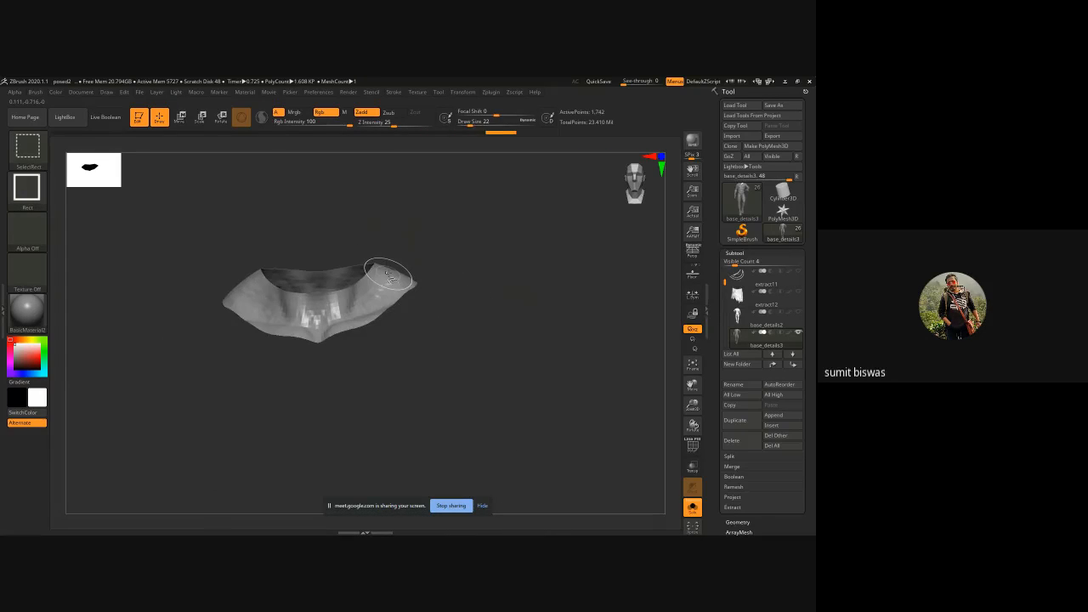
ctrl+shift+click(529, 227)
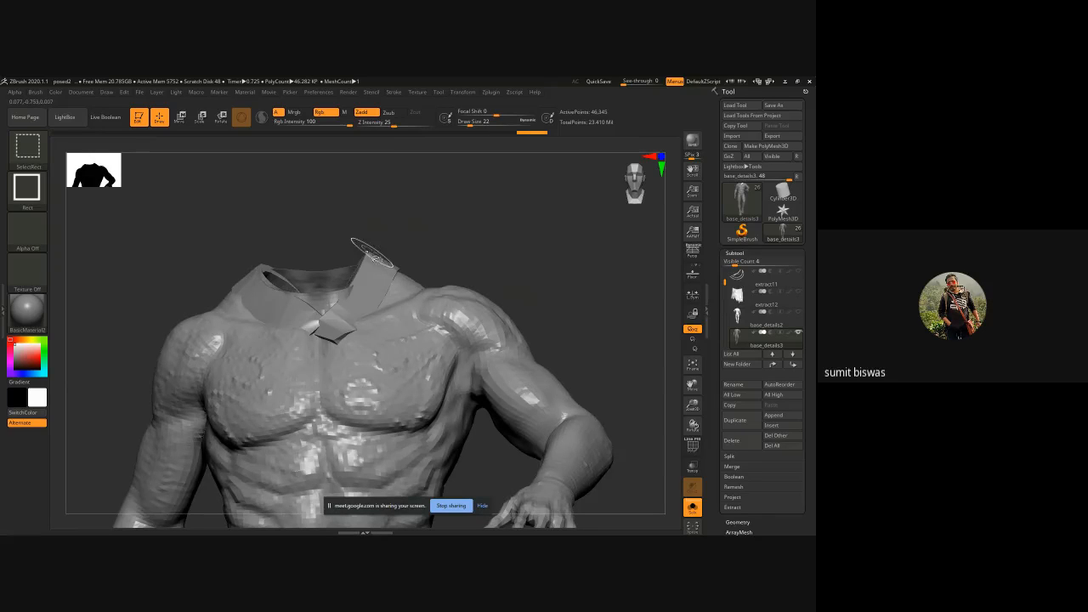
- Hide the collar strap polygroups so that only the body mesh stays visible
ctrl+shift+click(372, 254)
ctrl+shift+click(372, 253)
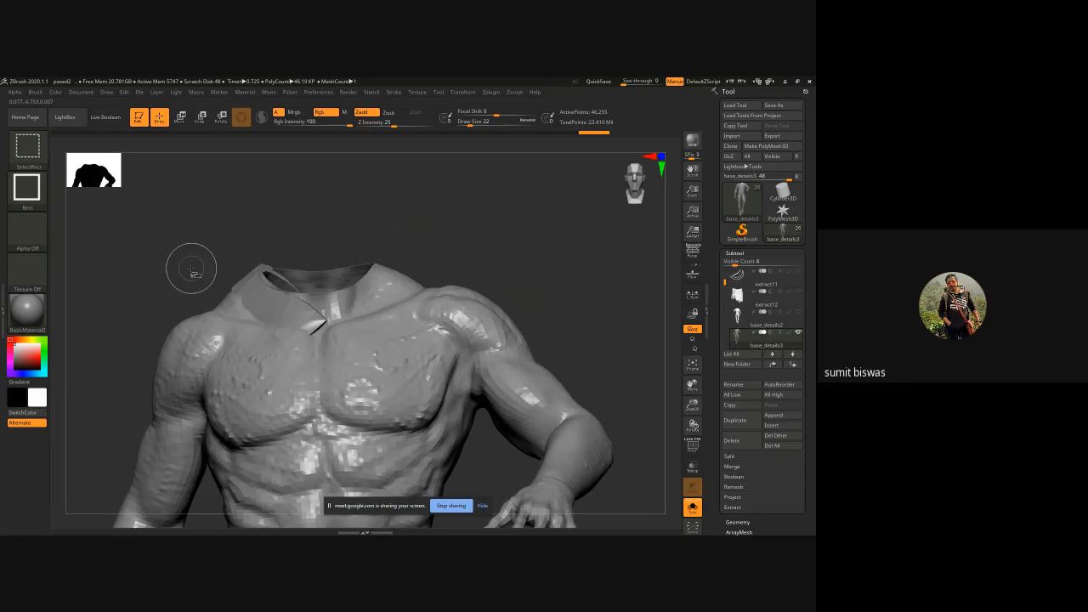
drag(549, 280, 573, 258)
- Mask the entire visible body and unhide the collar straps
ctrl+click(556, 290)
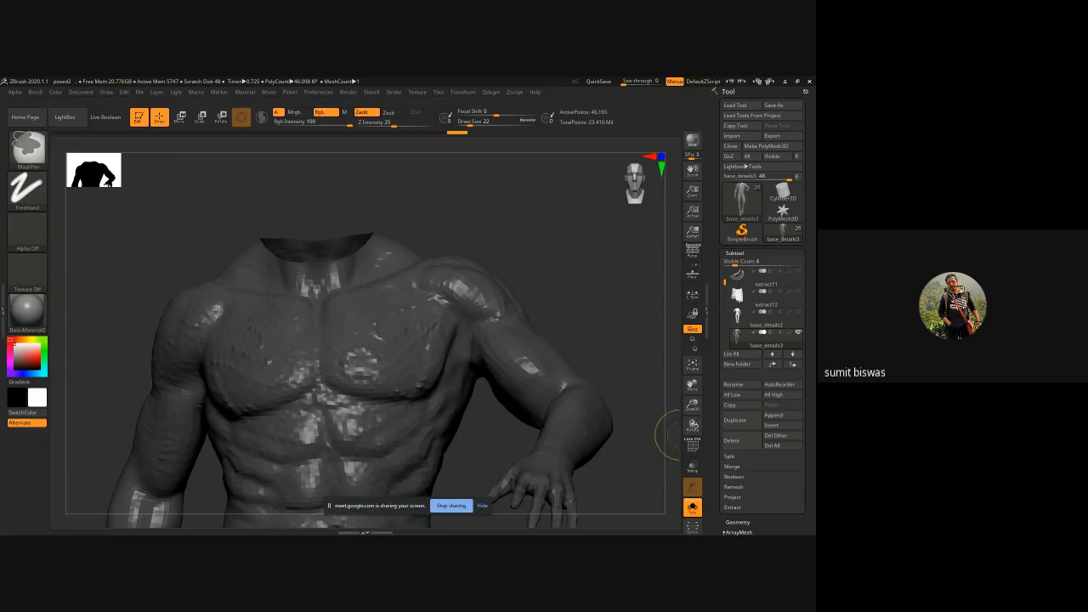
ctrl+click(614, 312)
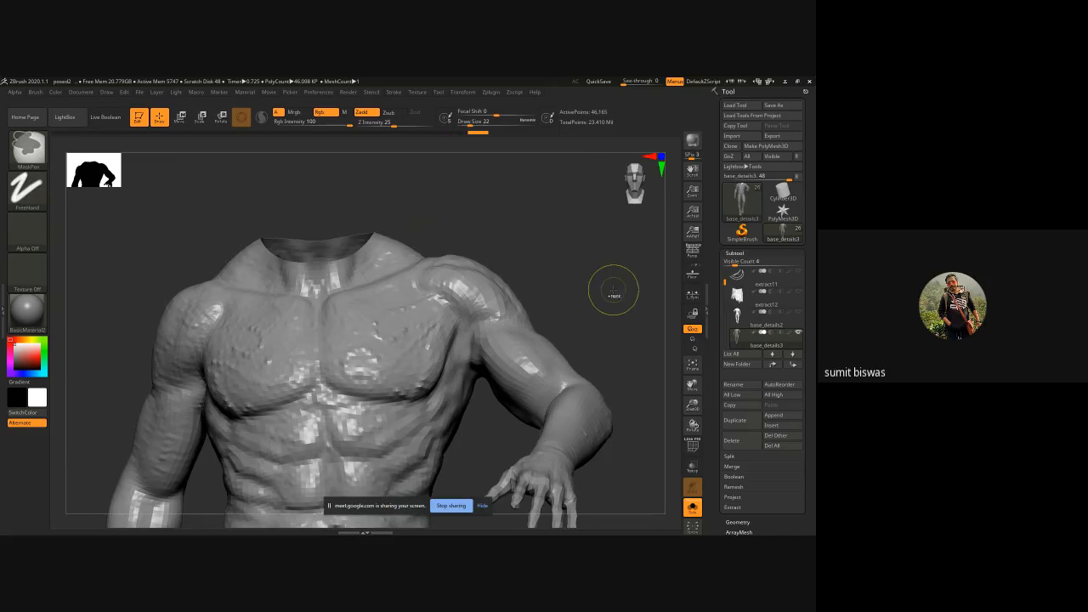
ctrl+click(618, 294)
ctrl+shift+click(618, 291)
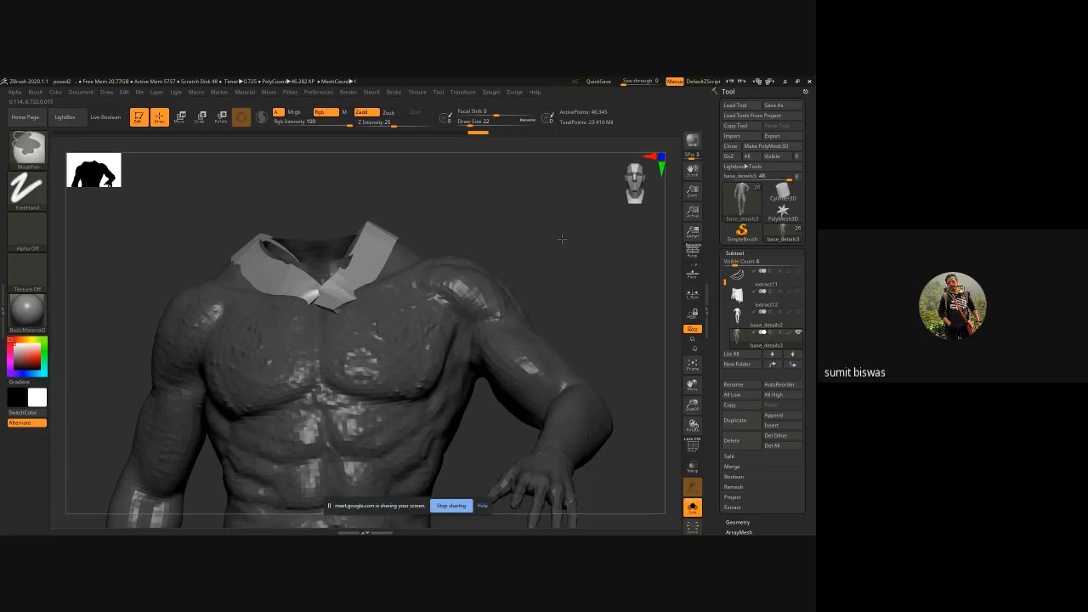
- Invert the mask onto the collar straps and split the masked points into a separate subtool
ctrl+click(524, 238)
ctrl+click(525, 238)
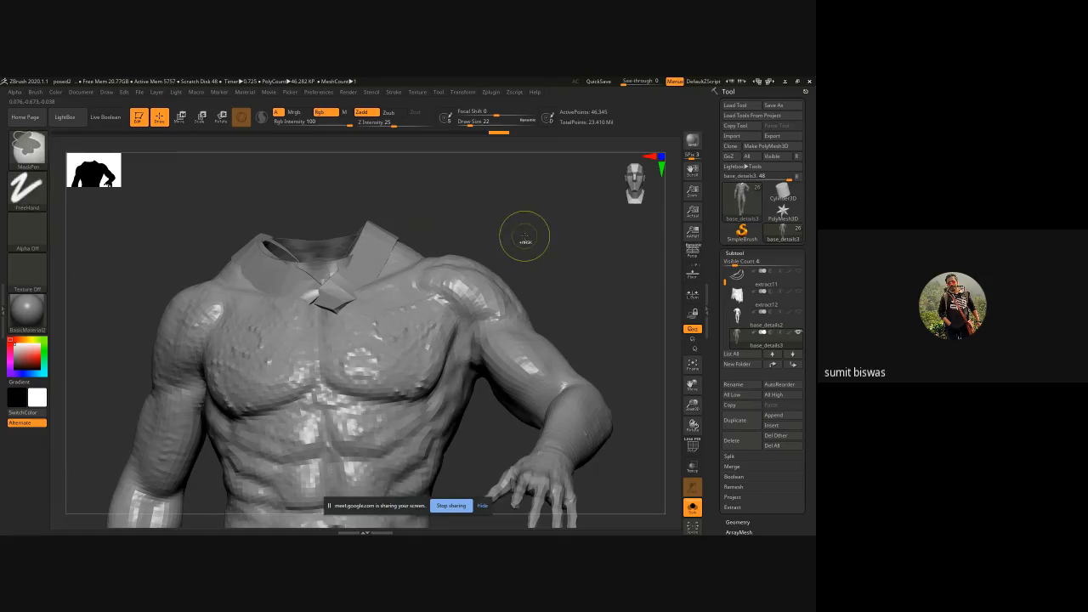
ctrl+click(599, 291)
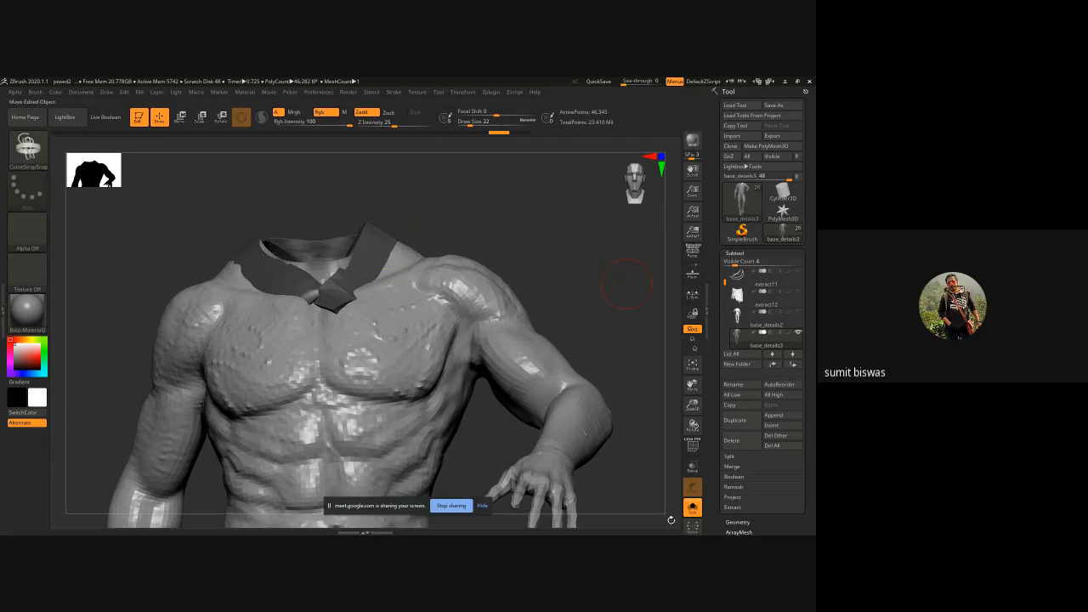
click(740, 457)
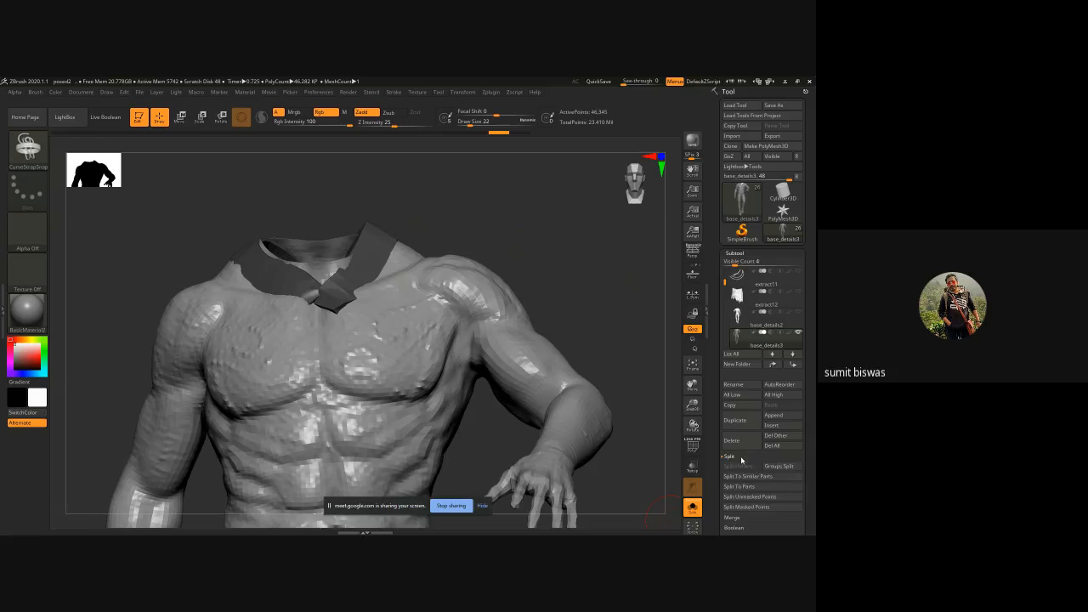
click(751, 508)
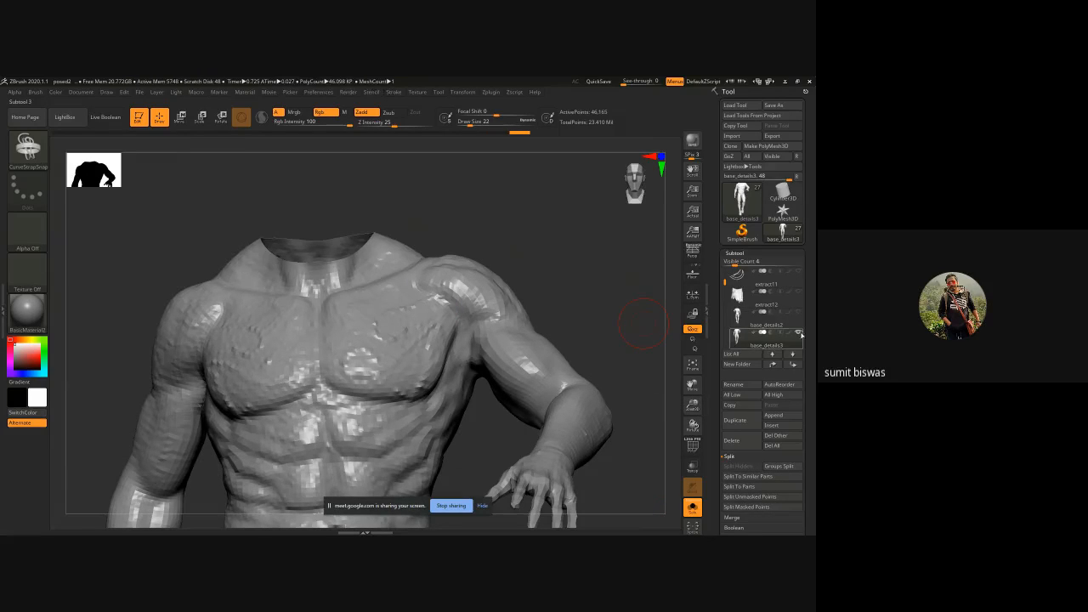
- Turn off Solo mode to show the whole winged figure and select the split-off collar strap subtool
drag(725, 280, 725, 288)
mouse_move(736, 294)
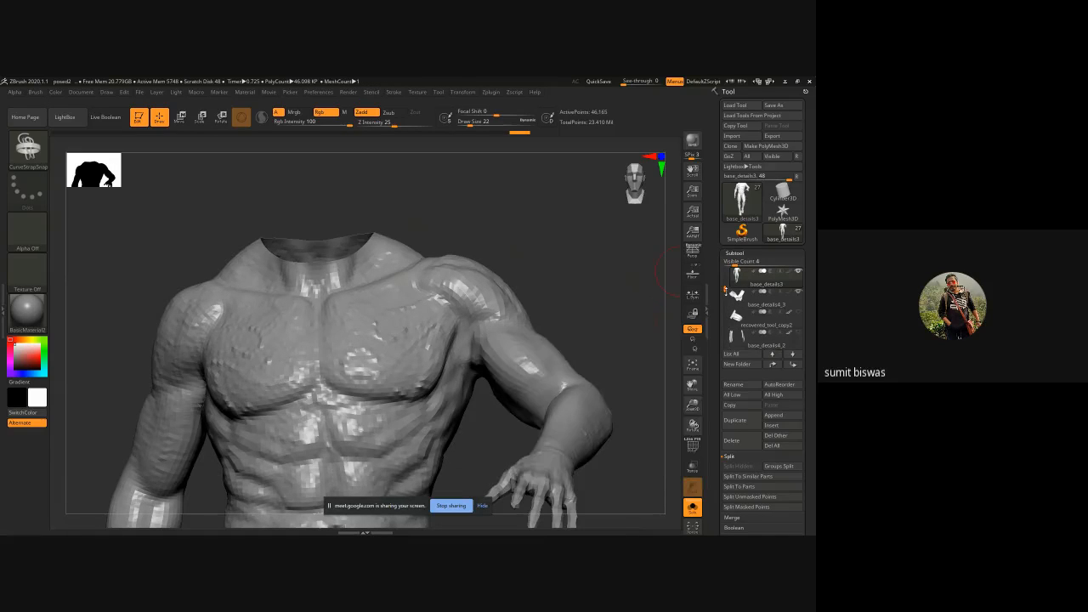
drag(725, 288, 725, 336)
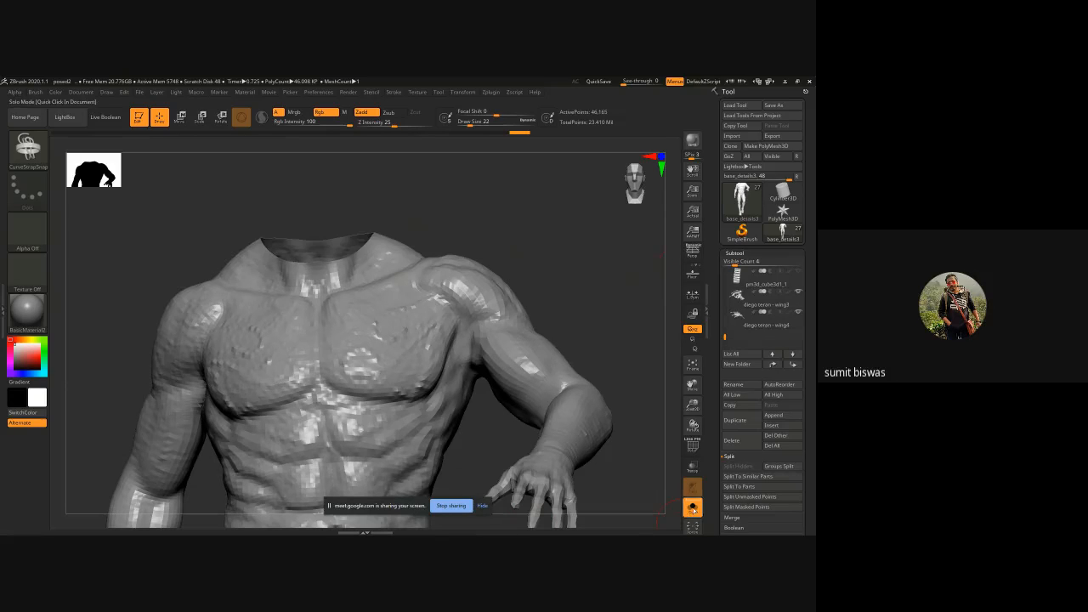
click(692, 507)
key(f)
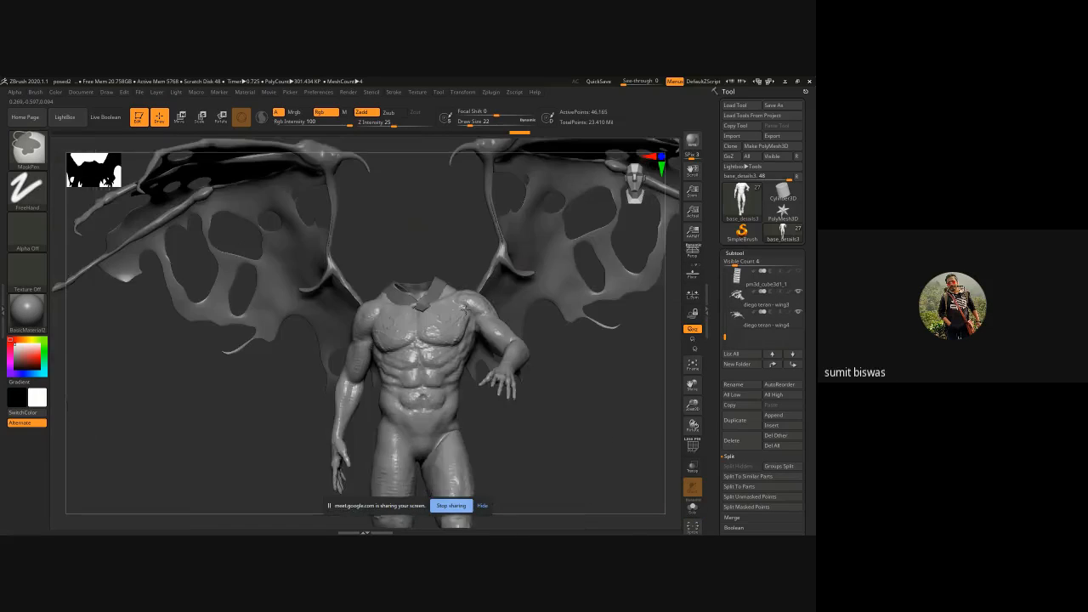
alt+click(408, 271)
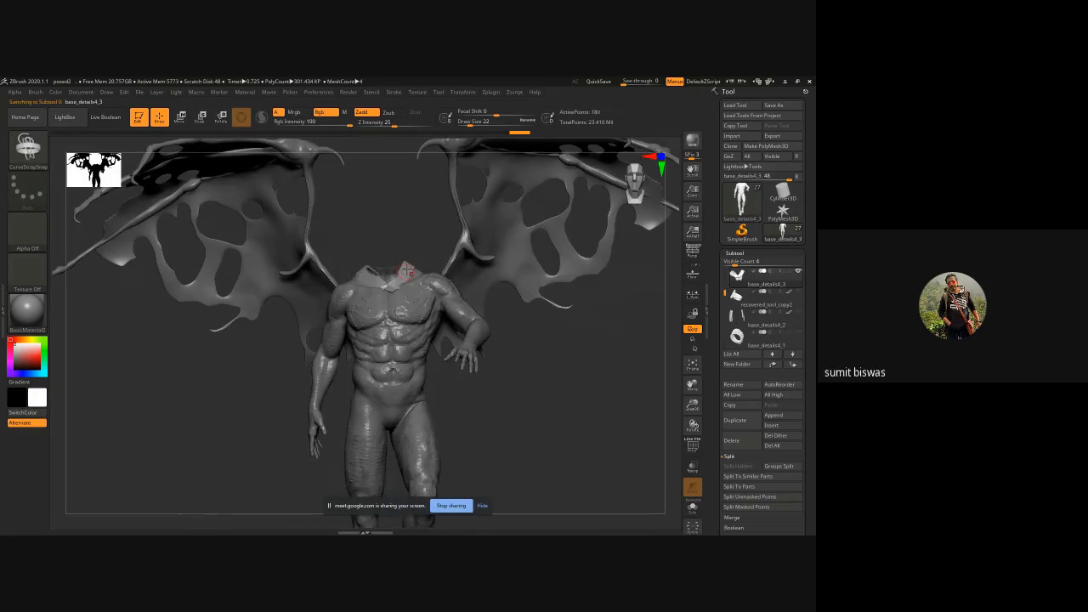
- Subdivide the collar strap subtool twice to smooth the straps on the figure's upper back
drag(246, 357, 406, 308)
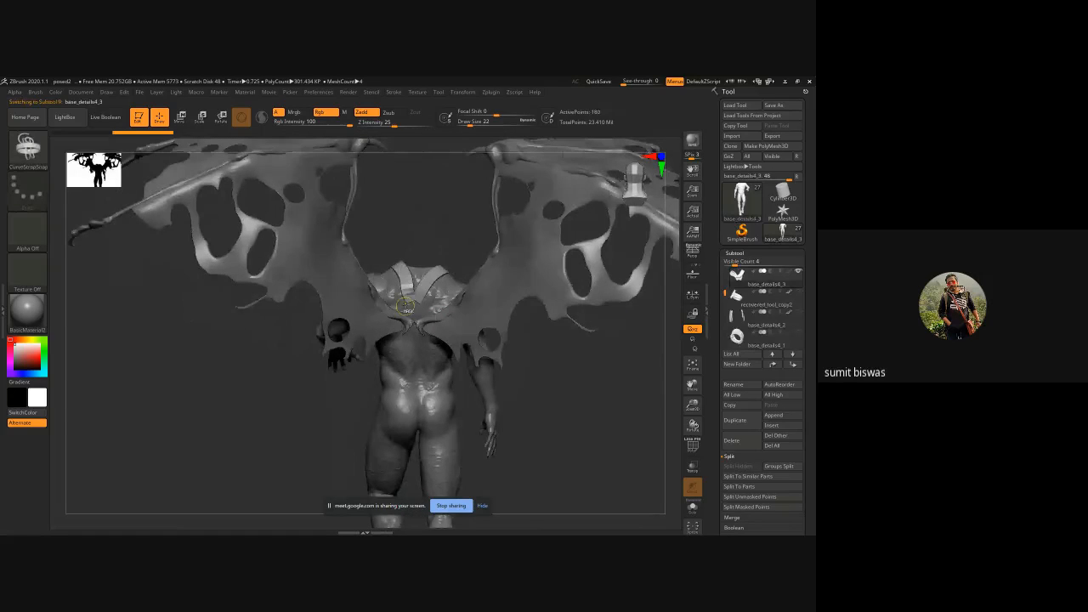
mouse_move(405, 307)
ctrl+right_down()
mouse_move(590, 245)
mouse_move(480, 344)
ctrl+right_up()
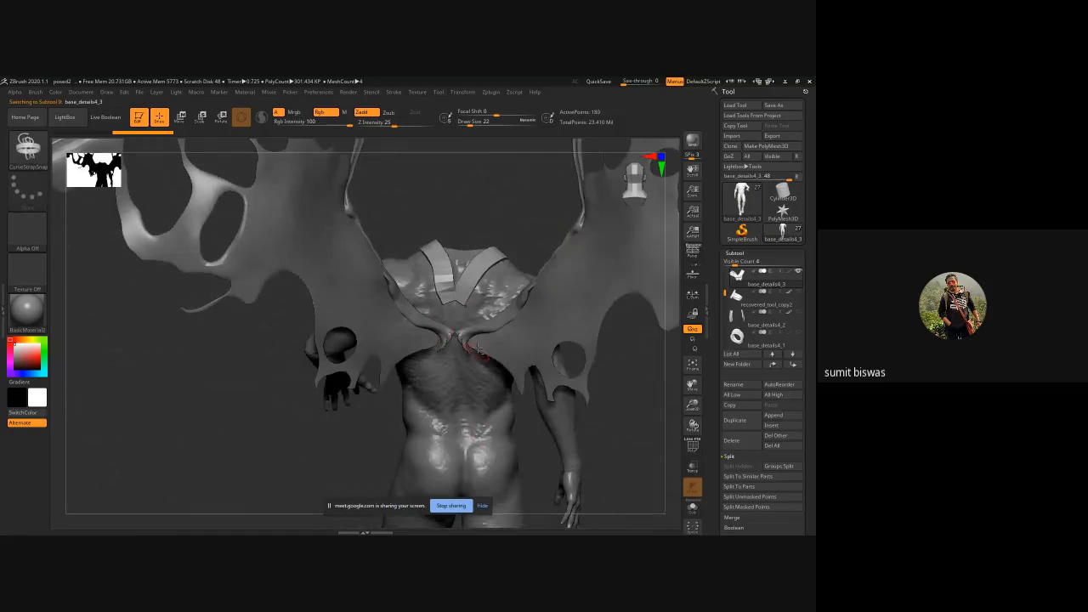
drag(307, 490, 488, 282)
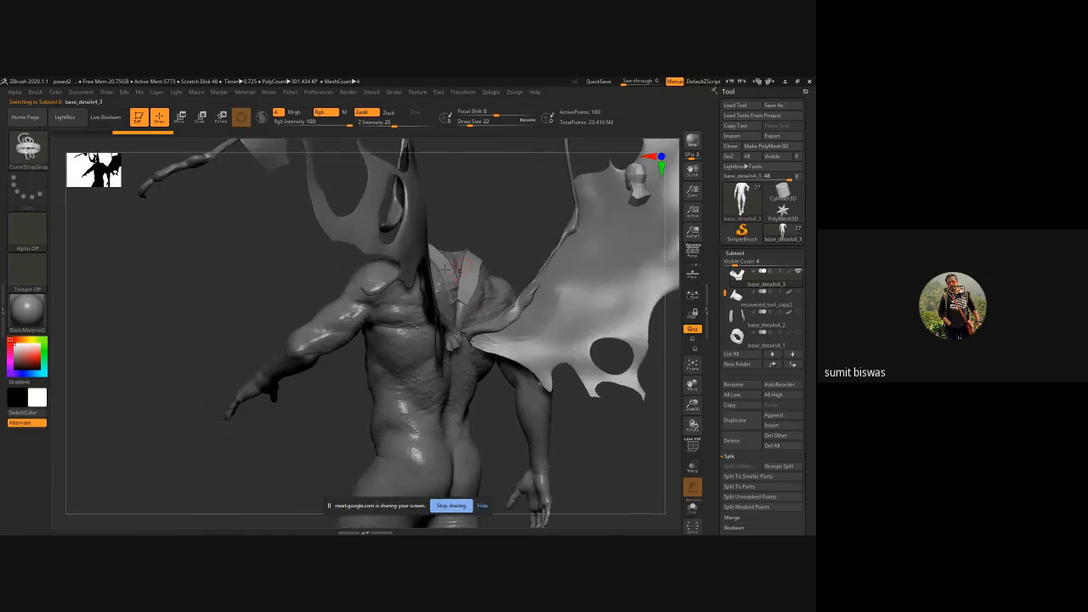
mouse_move(646, 451)
mouse_down()
mouse_move(607, 418)
mouse_move(614, 366)
mouse_move(449, 187)
mouse_up()
ctrl+right_drag(452, 271, 512, 283)
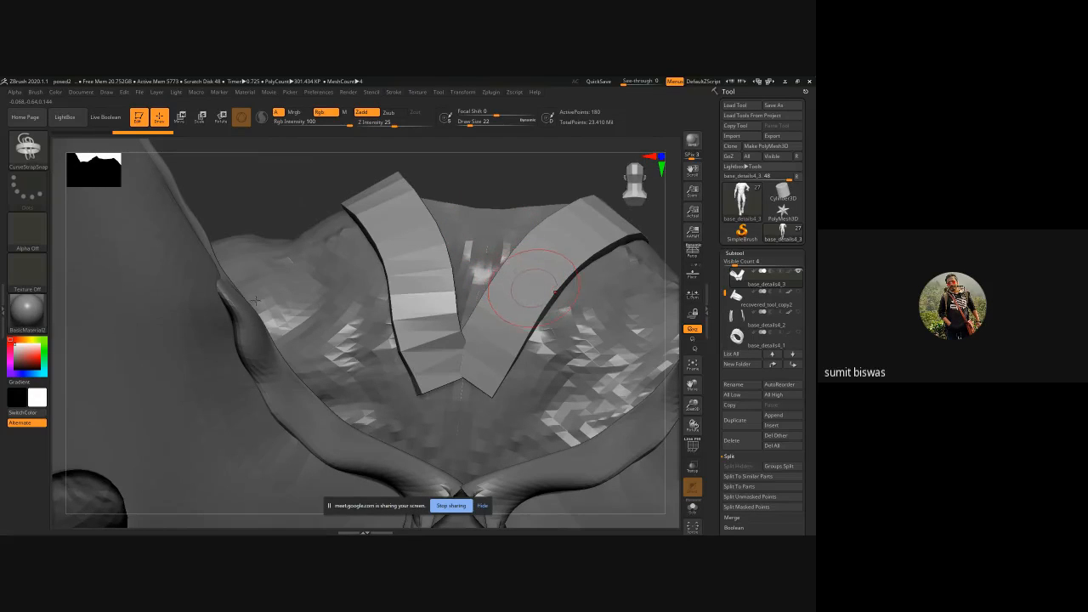
alt+right_drag(514, 183, 423, 223)
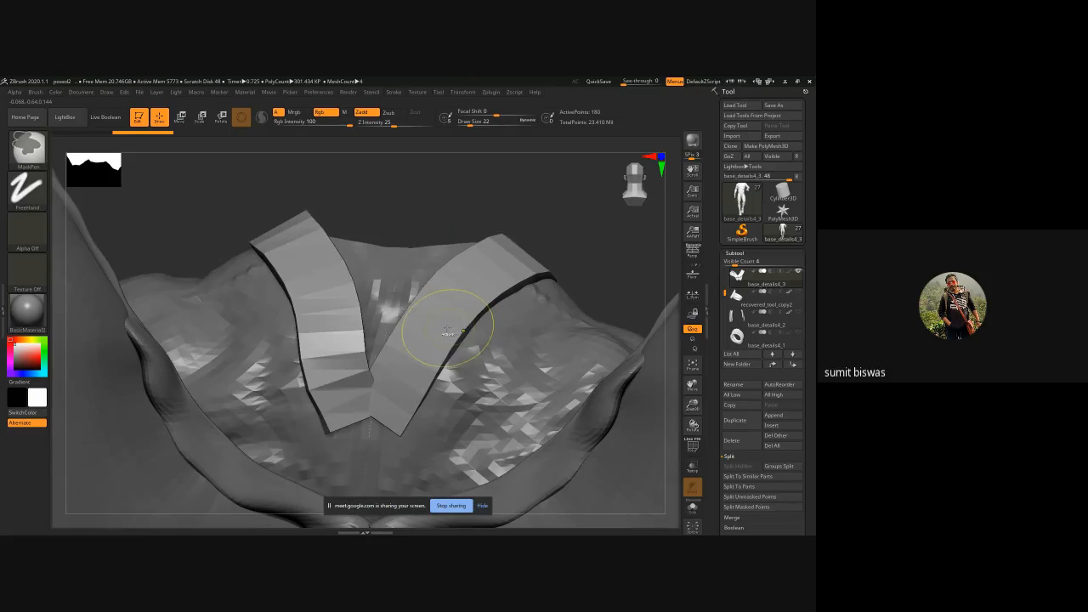
key(ctrl+d)
key(ctrl+d)
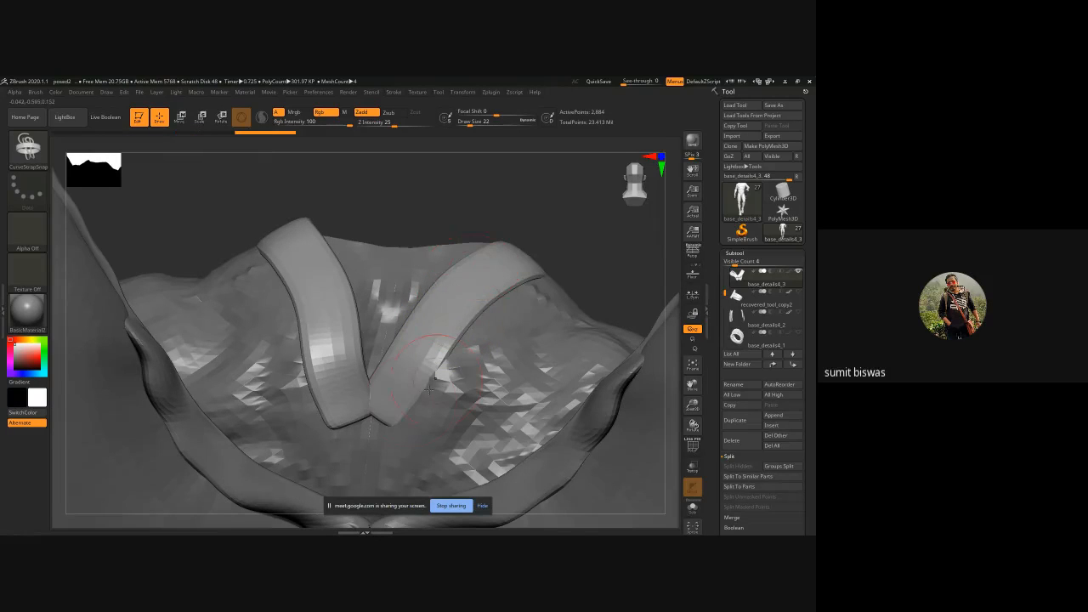
- With the Move brush, pull the lower ends of the collar straps downward along the centre of the back
key(b)
key(m)
key(v)
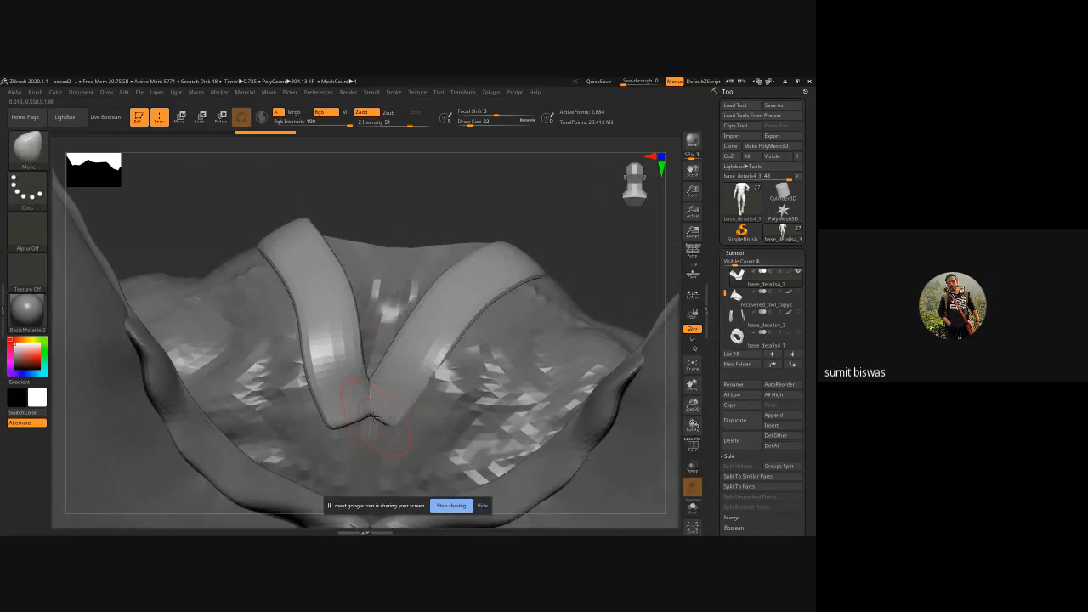
drag(363, 418, 369, 456)
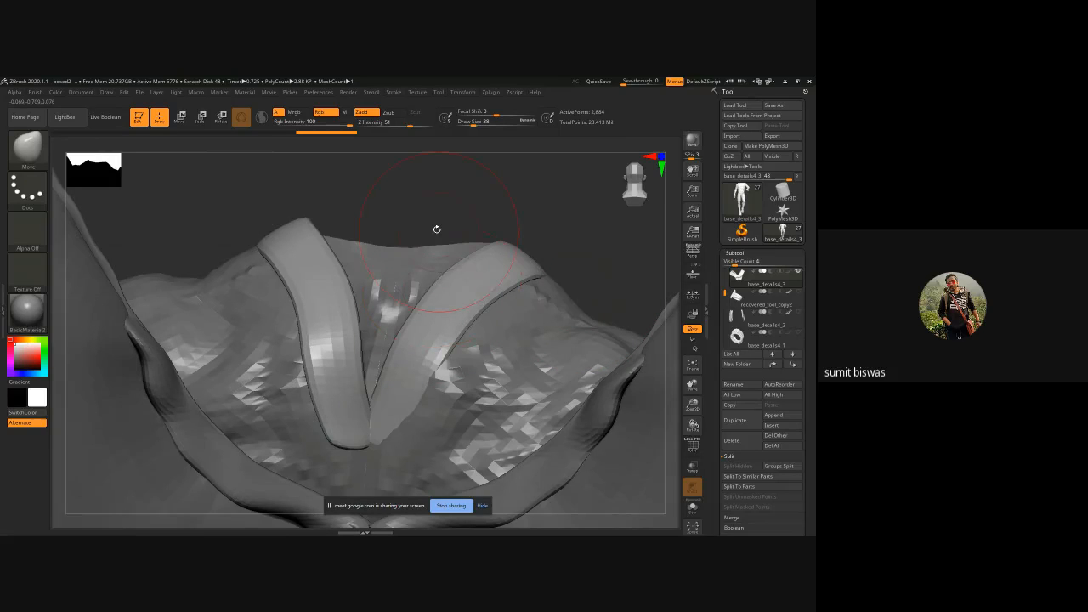
- With a draw size of 38, stretch the rear strap ends further down between the wing roots and fit them to the back
mouse_move(452, 226)
mouse_down()
mouse_move(464, 226)
mouse_move(461, 243)
mouse_up()
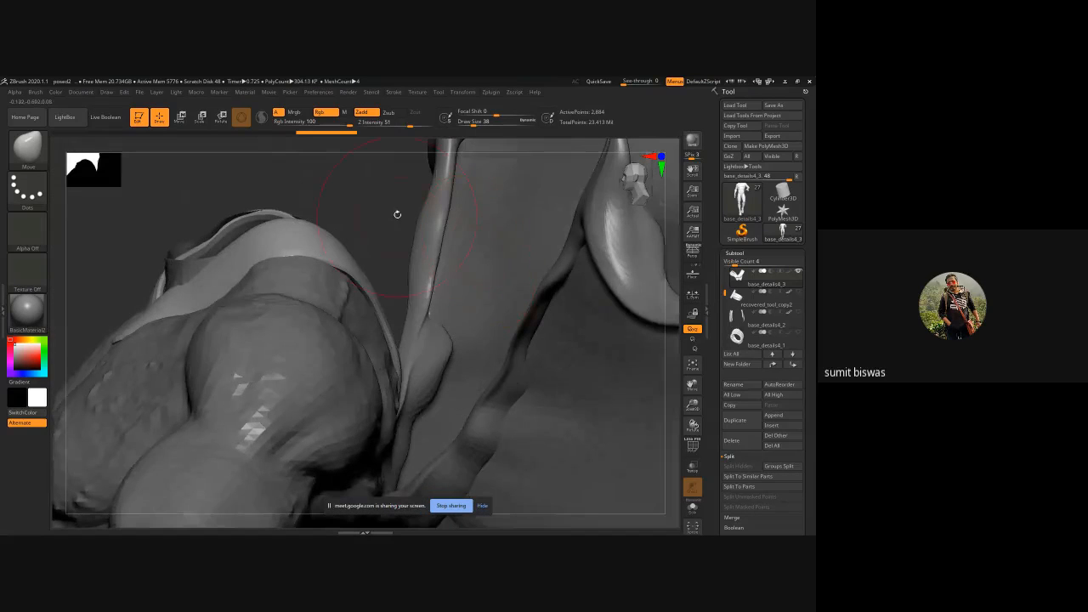
mouse_move(397, 214)
mouse_down()
mouse_move(386, 256)
mouse_move(387, 423)
mouse_move(397, 437)
mouse_up()
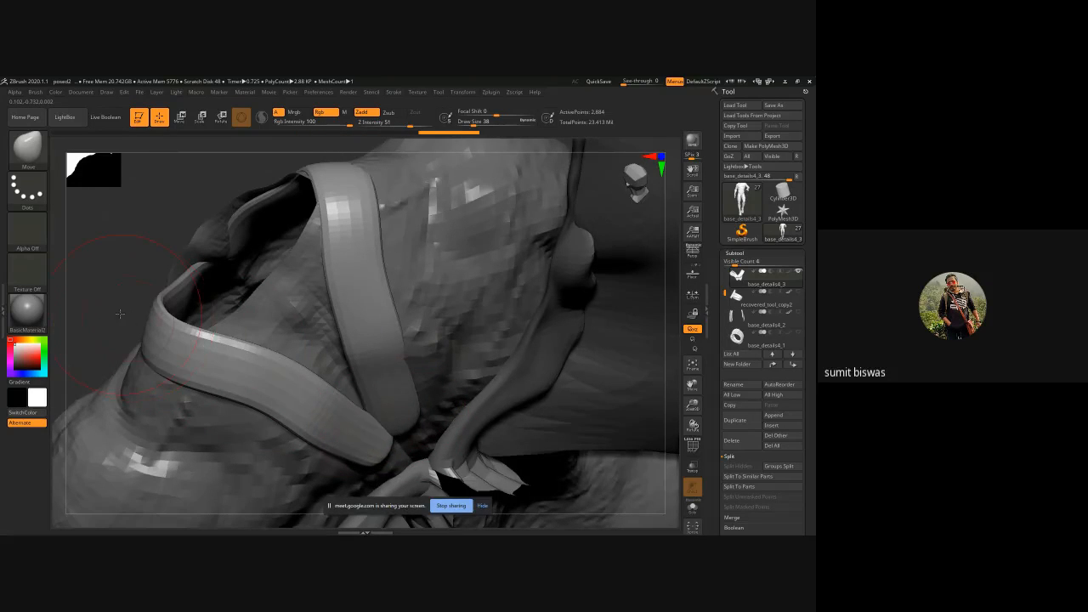
drag(77, 263, 127, 297)
drag(389, 417, 472, 428)
drag(556, 438, 646, 434)
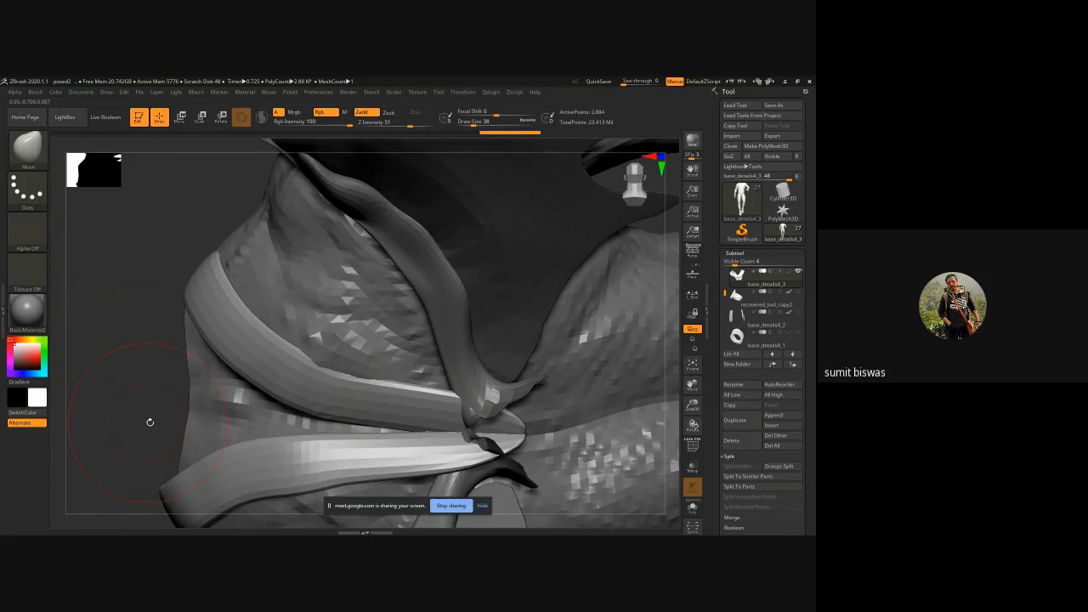
mouse_move(150, 423)
mouse_down()
mouse_move(139, 417)
mouse_move(223, 365)
mouse_up()
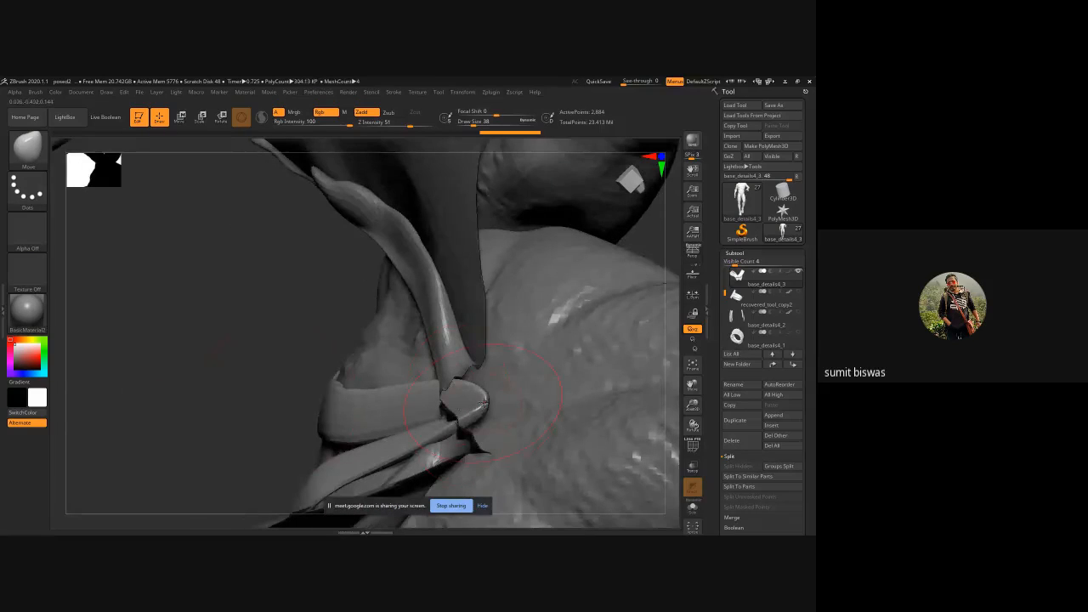
- Pull the joined strap tip outward along the back surface past the wing roots
drag(474, 408, 499, 408)
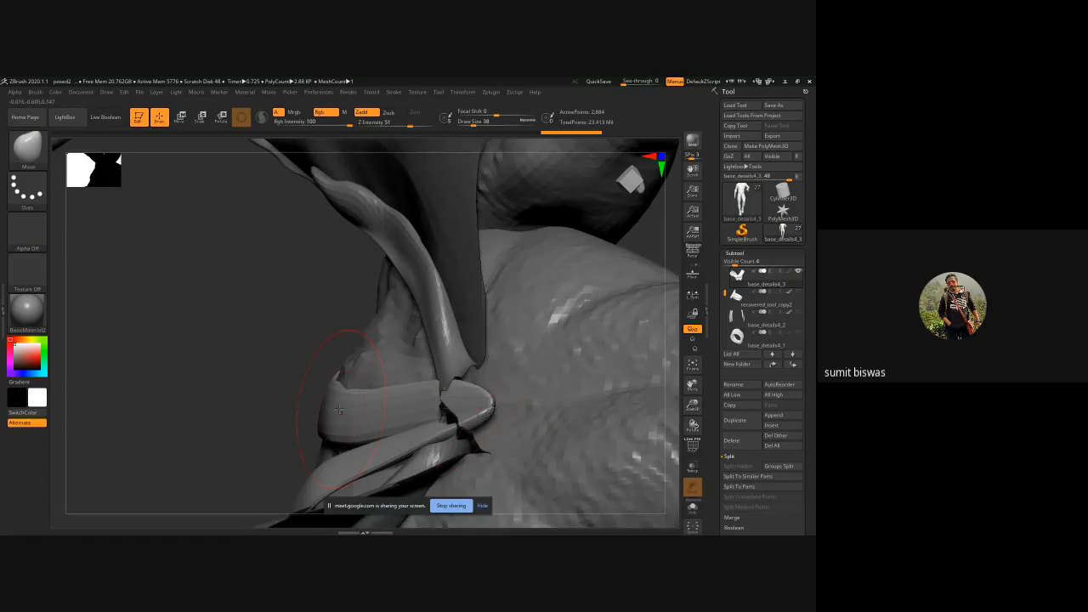
drag(270, 409, 374, 401)
drag(486, 406, 547, 402)
drag(672, 397, 629, 401)
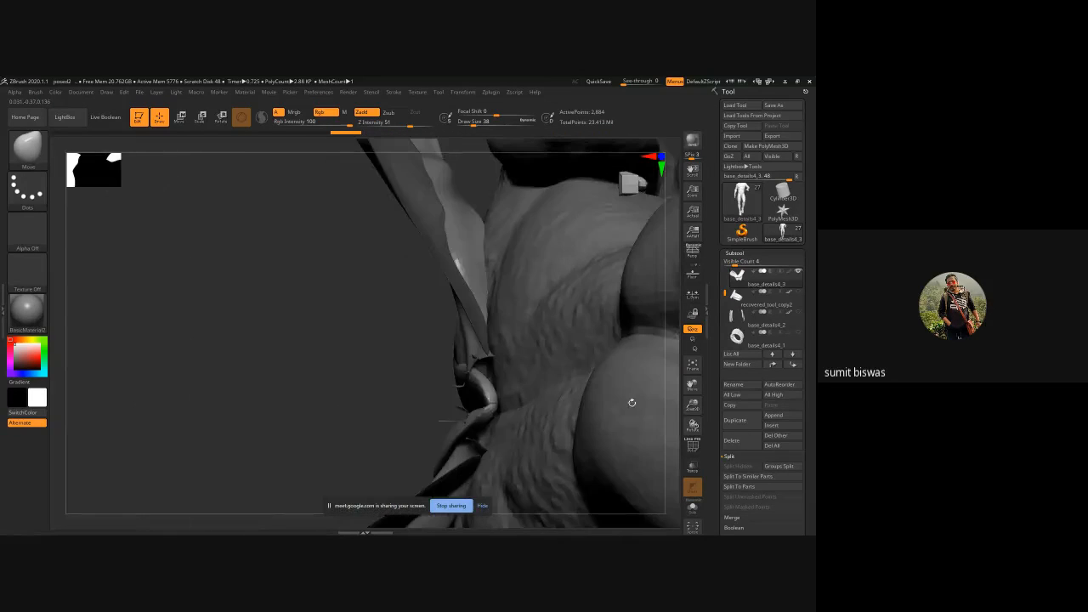
drag(531, 408, 558, 413)
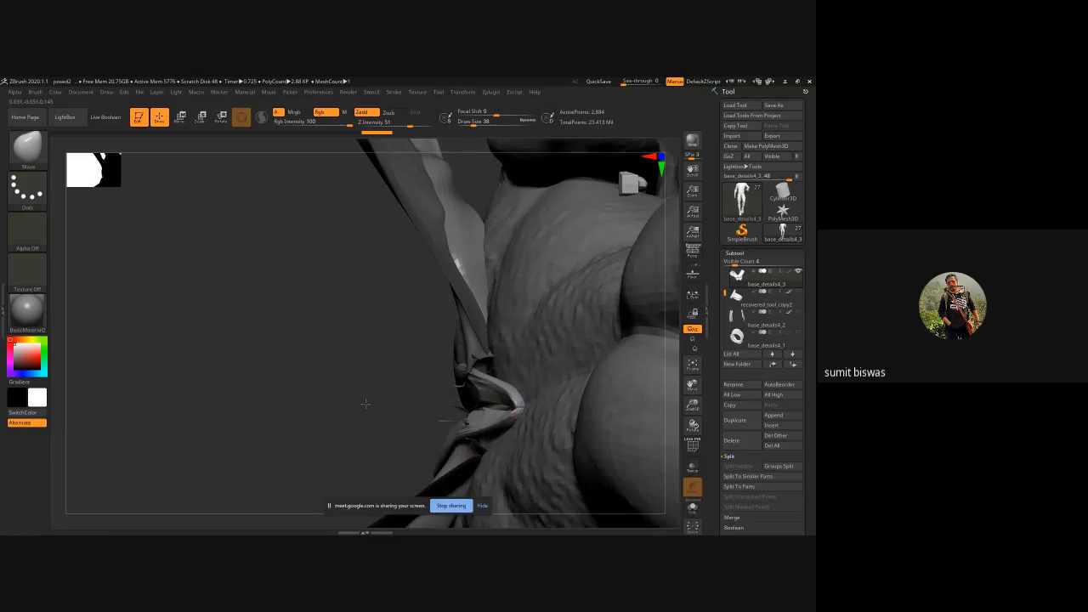
drag(366, 404, 381, 397)
right_drag(380, 397, 451, 387)
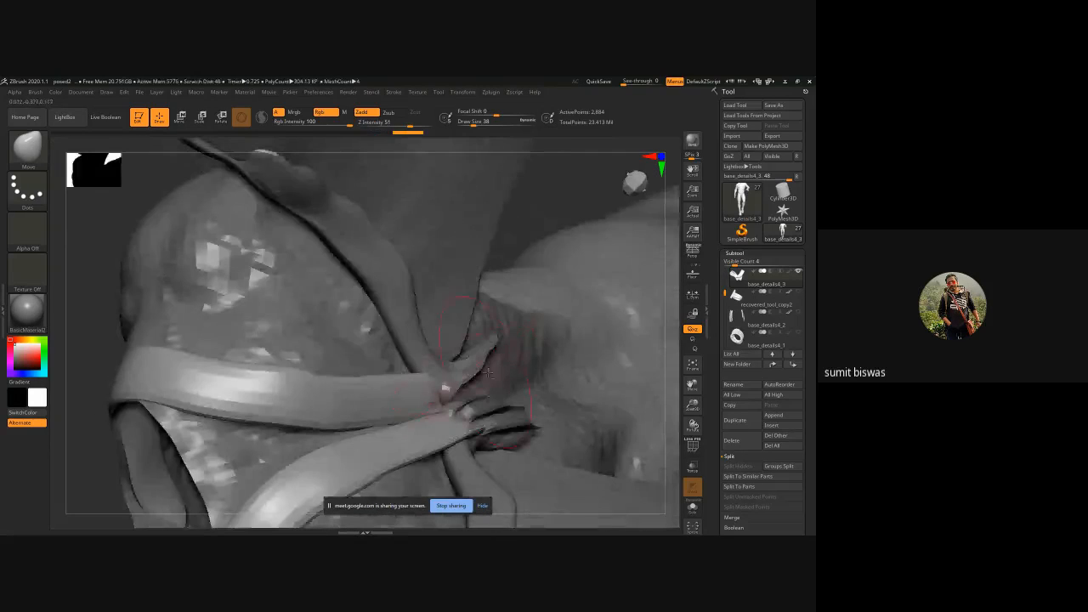
- Select the wing3 subtool and reshape its root edge where it meets the strap tip
alt+click(478, 269)
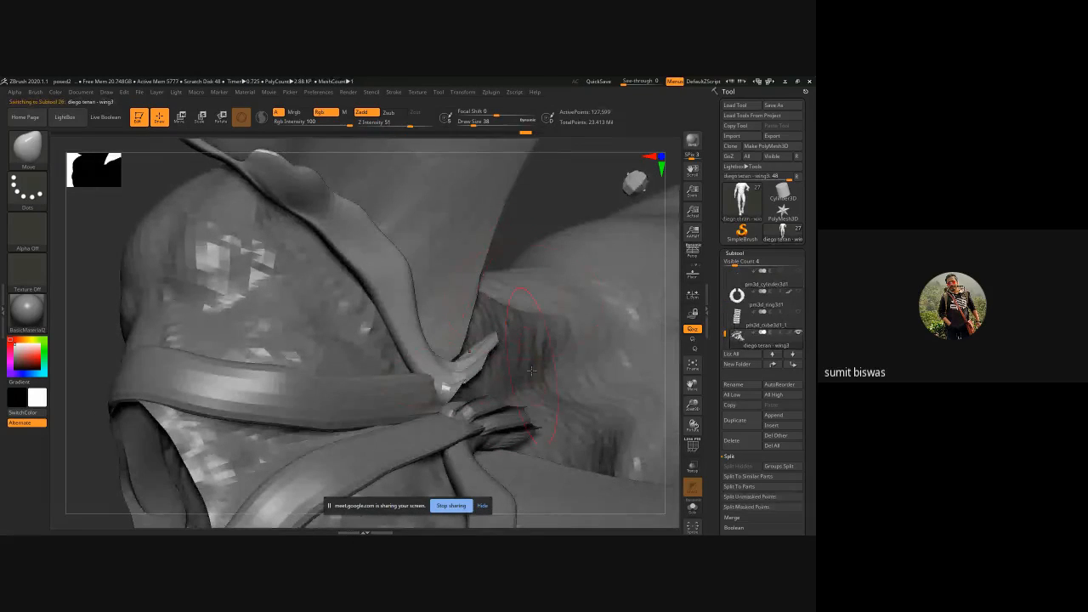
drag(547, 224, 520, 214)
mouse_move(575, 260)
mouse_down()
mouse_move(537, 327)
mouse_move(466, 350)
mouse_move(476, 367)
mouse_up()
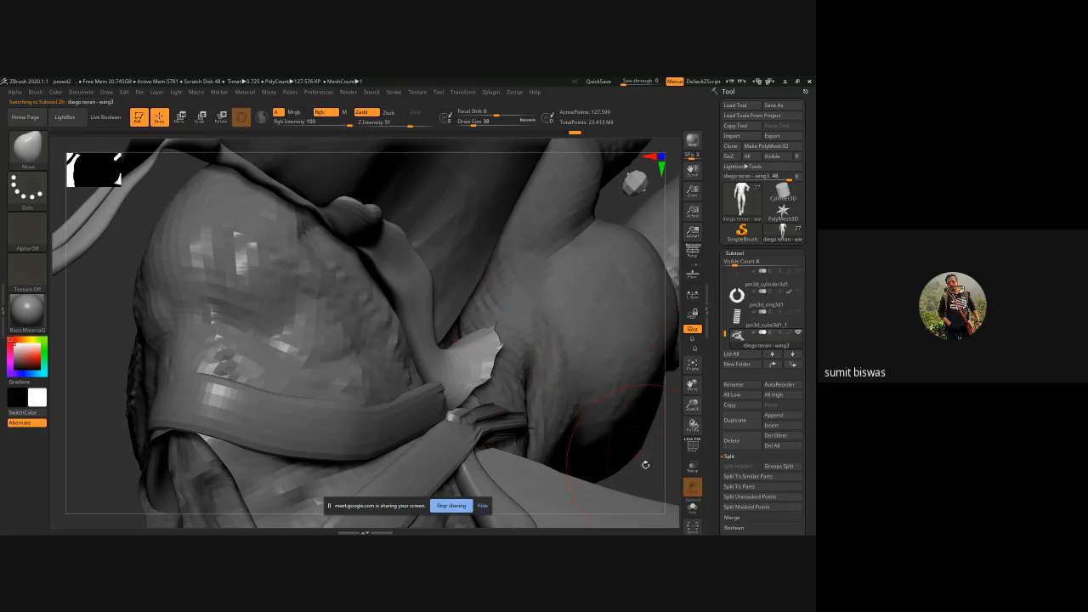
drag(643, 464, 592, 452)
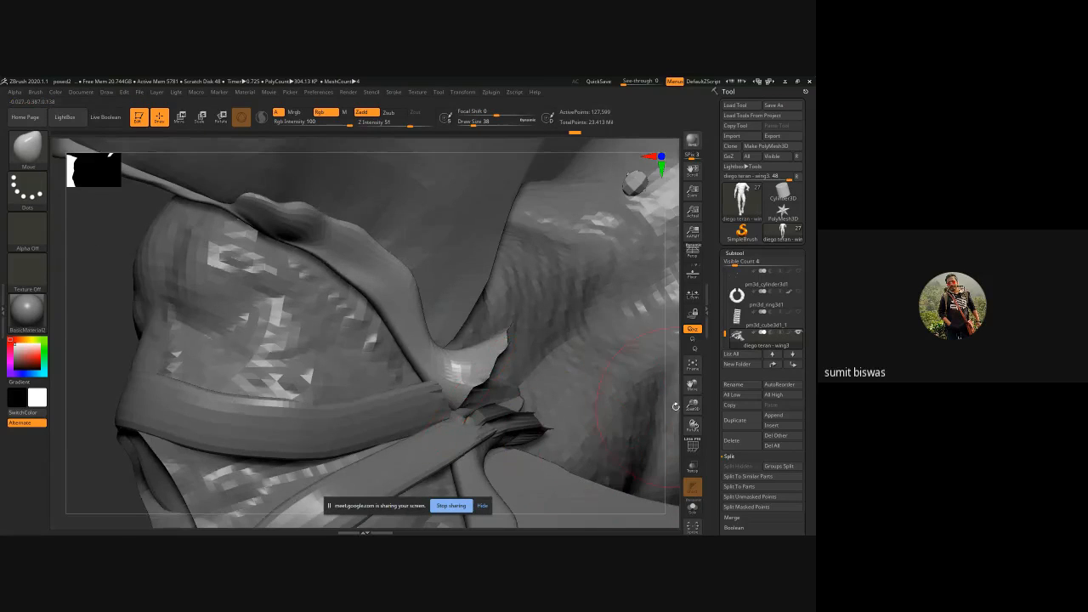
drag(676, 403, 578, 391)
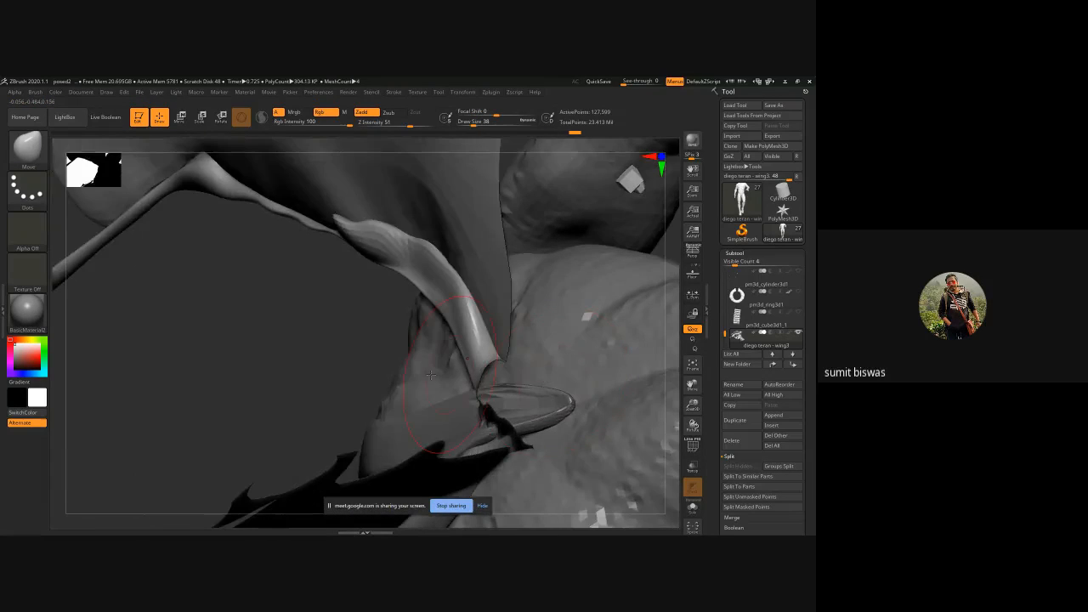
- Try to pull the wing3 root closer around the strap tip with the Move brush
mouse_move(345, 355)
mouse_down()
mouse_move(501, 342)
mouse_move(480, 387)
mouse_move(451, 398)
mouse_up()
drag(136, 473, 238, 434)
mouse_move(481, 379)
mouse_down()
mouse_move(457, 374)
mouse_move(465, 336)
mouse_up()
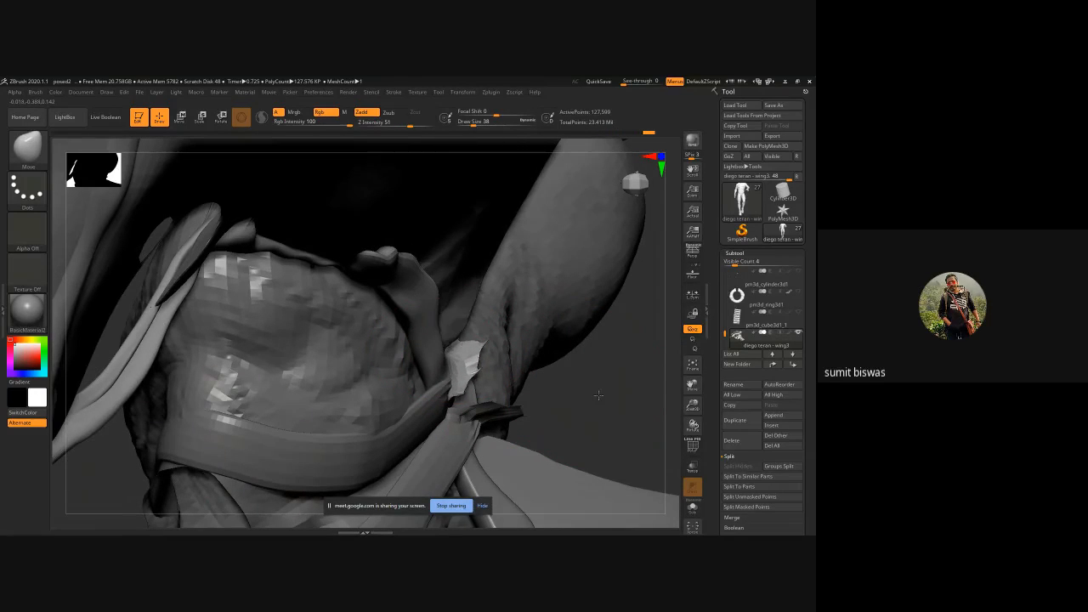
drag(600, 394, 446, 389)
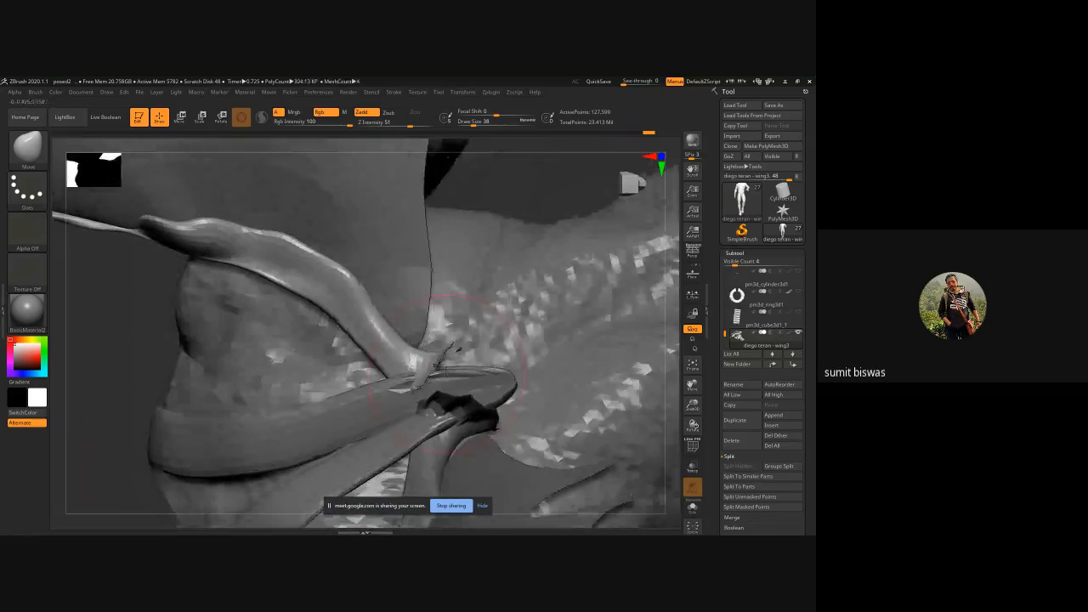
key(ctrl+z)
key(ctrl+z)
key(ctrl+z)
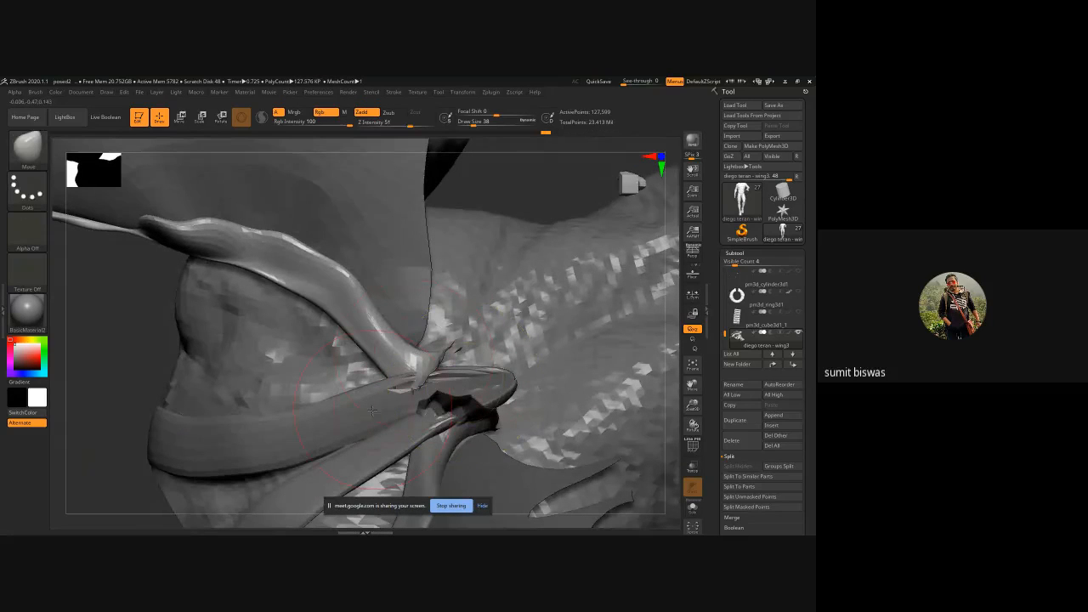
- Select the wing4 subtool and move its root up against the collar strap tip
alt+click(472, 414)
mouse_move(471, 414)
shift+mouse_down()
mouse_move(450, 409)
mouse_move(464, 411)
shift+mouse_up()
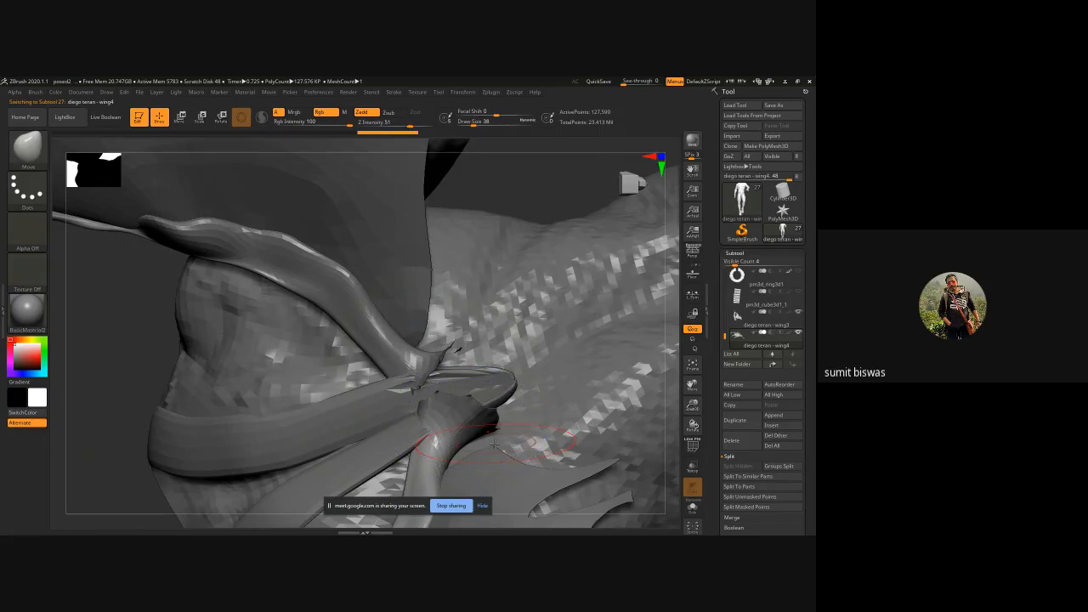
right_drag(538, 247, 453, 406)
mouse_move(453, 406)
mouse_down()
mouse_move(506, 409)
mouse_move(468, 420)
mouse_up()
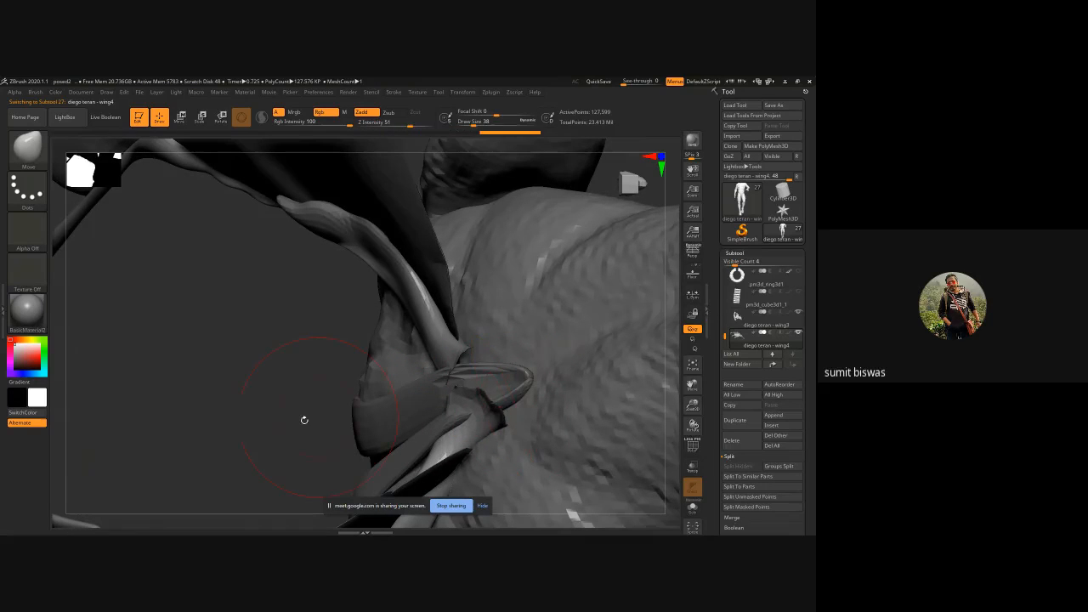
drag(304, 420, 510, 425)
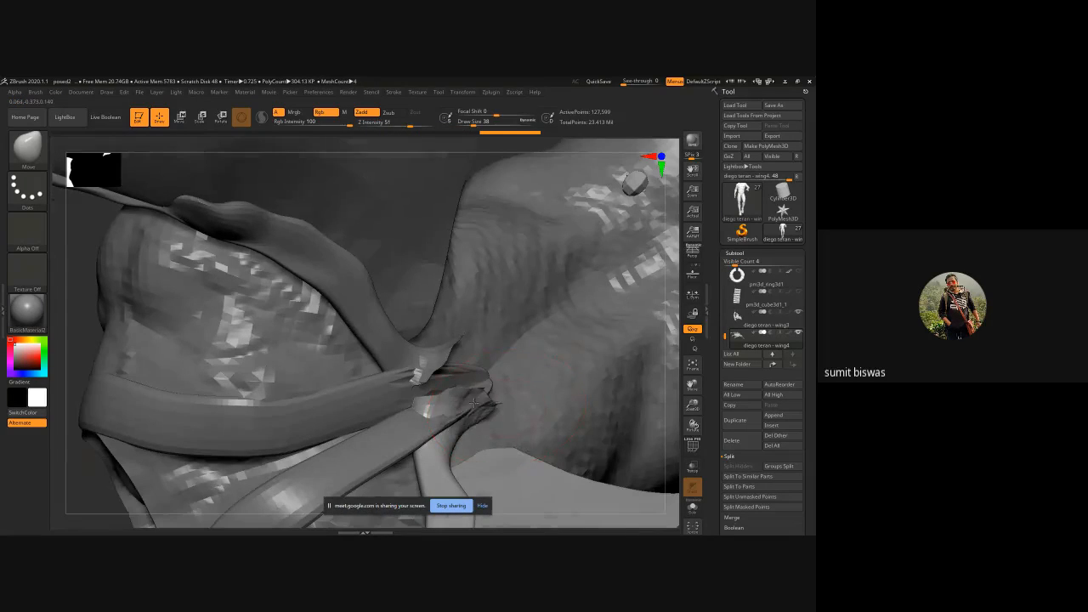
- Reselect the wing3 subtool and tuck its root edge in against the strap tip and the opposite wing root
alt+click(444, 348)
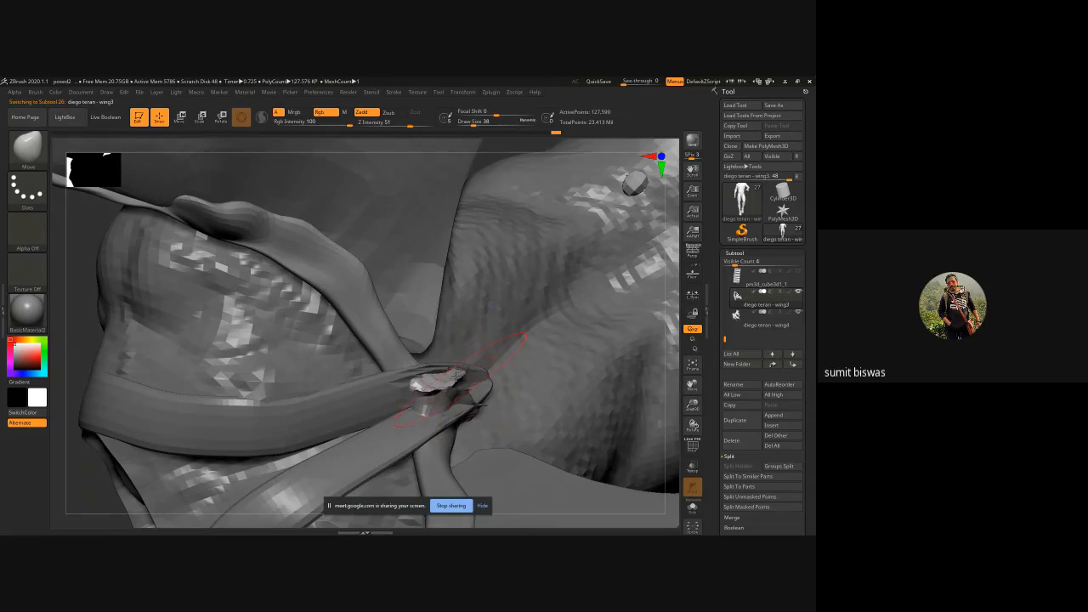
drag(414, 360, 431, 364)
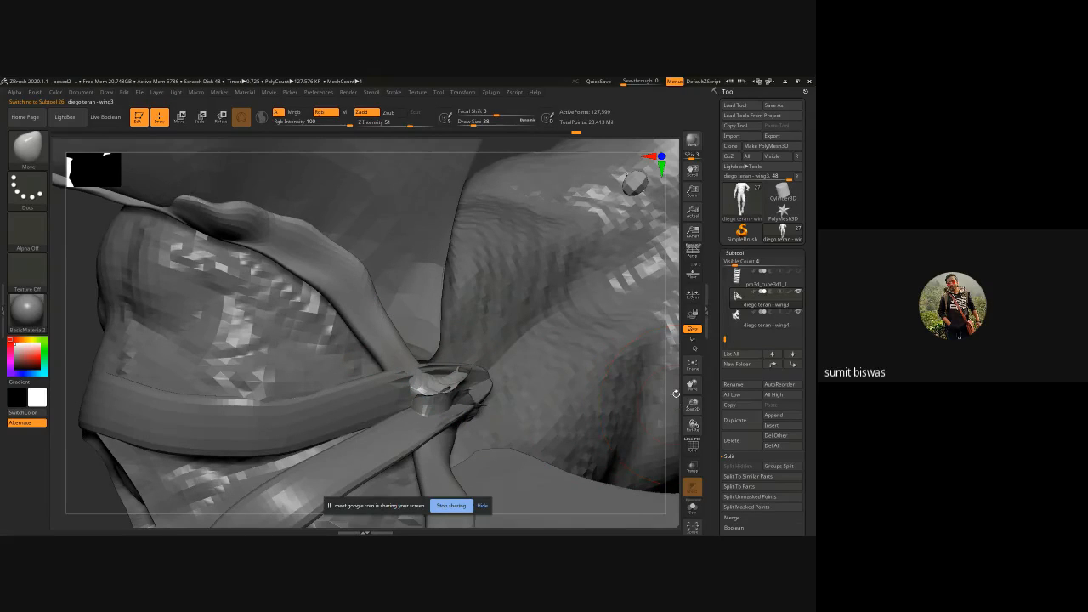
mouse_move(676, 396)
mouse_down()
mouse_move(658, 353)
mouse_move(632, 357)
mouse_up()
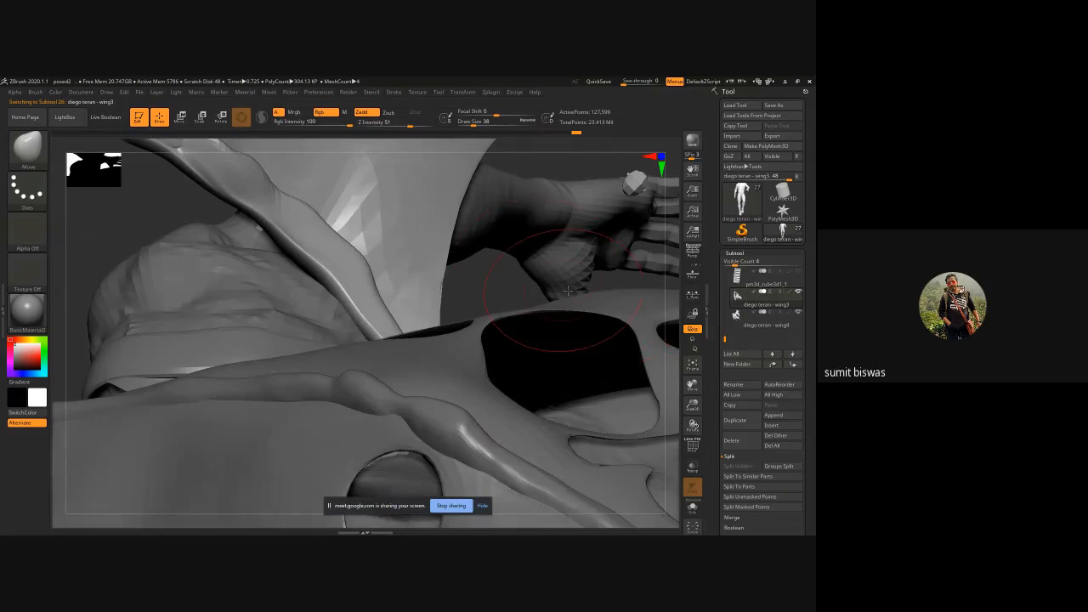
drag(500, 289, 479, 374)
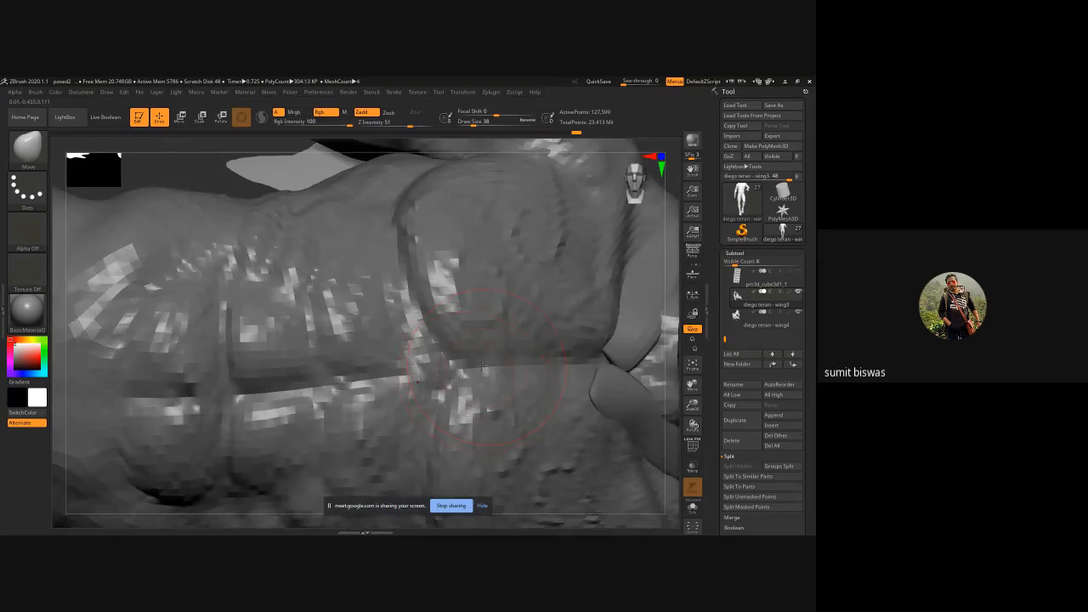
- Compare the whole winged figure with the reference sculpture and examine the straps and wing roots on the upper back
key(f)
drag(570, 388, 508, 374)
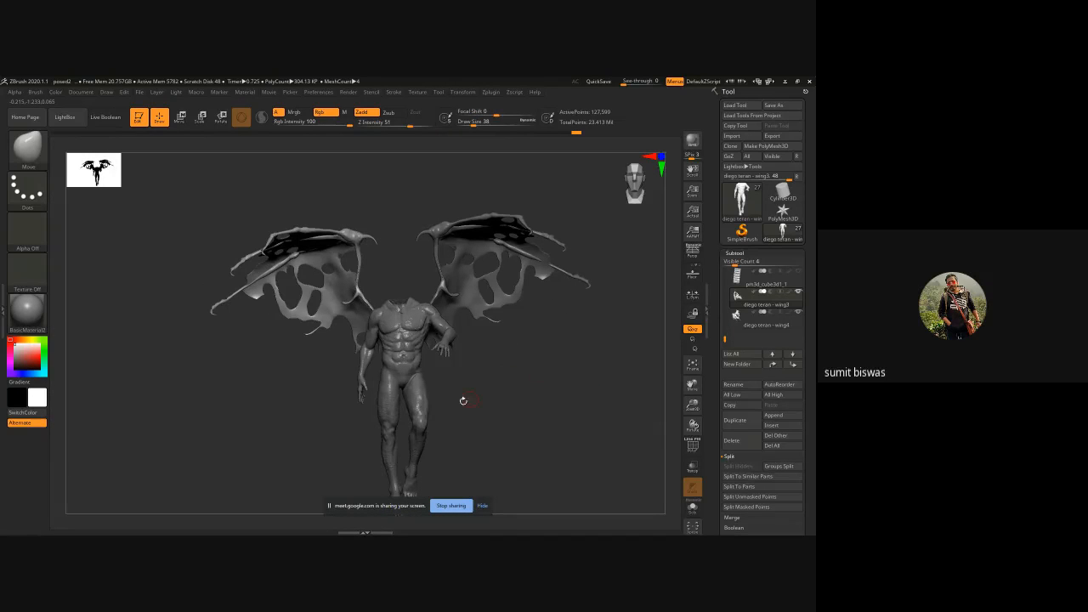
key(alt+Tab)
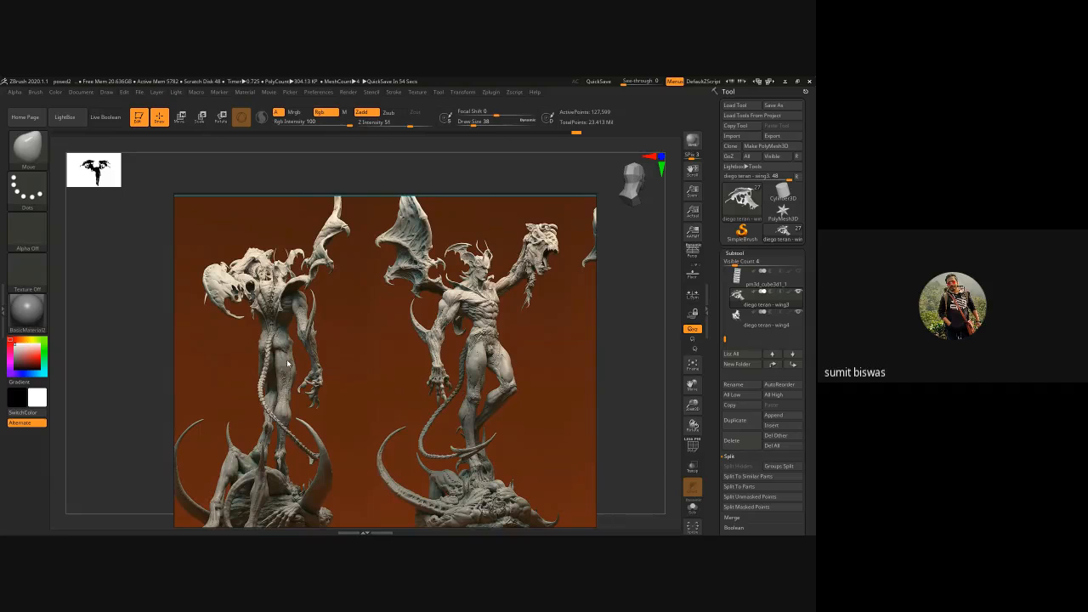
right_drag(439, 340, 1, 332)
drag(618, 414, 483, 392)
ctrl+right_drag(483, 393, 408, 489)
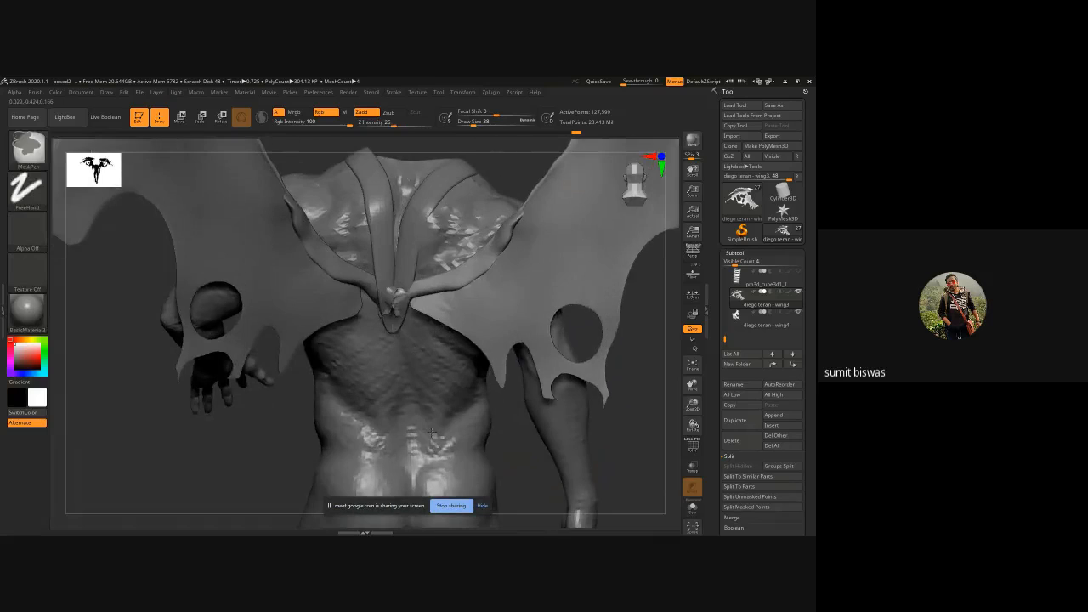
drag(264, 471, 129, 462)
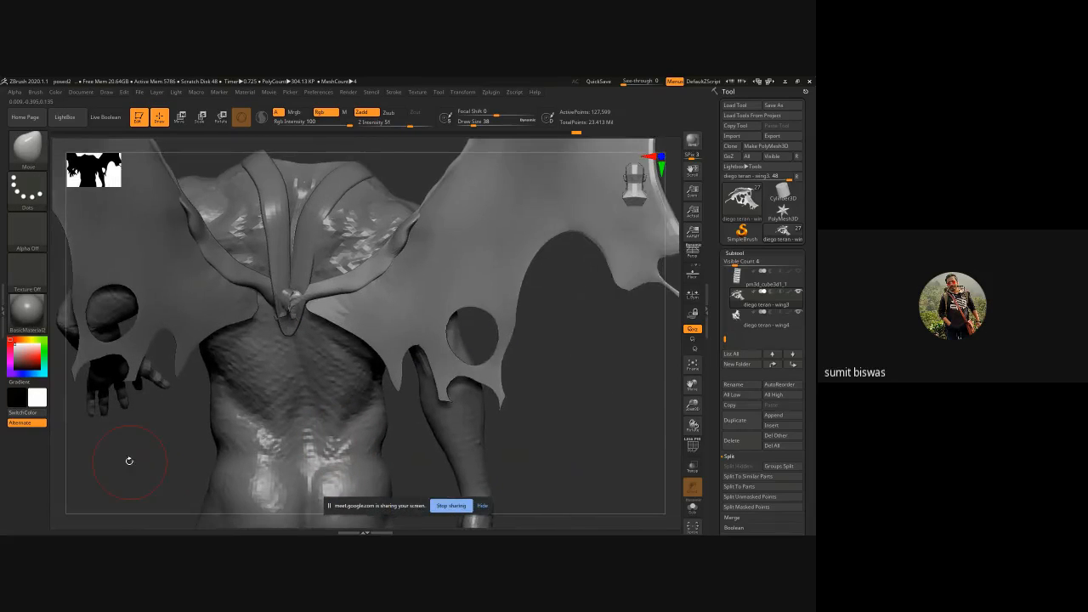
drag(518, 455, 667, 418)
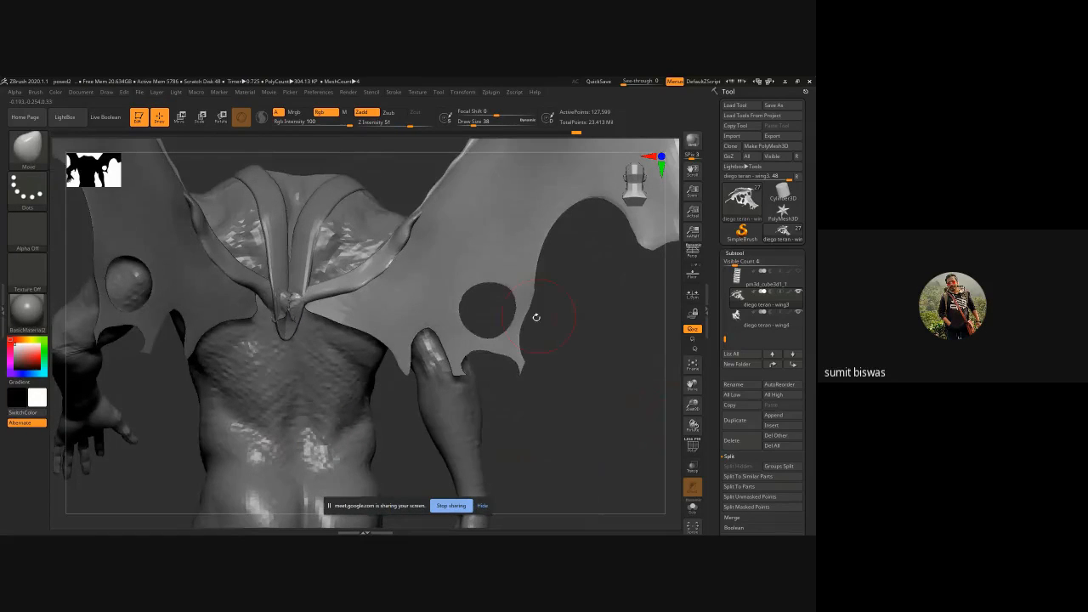
- Select the base_details4_3 collar straps and show only one of the two straps
alt+click(578, 327)
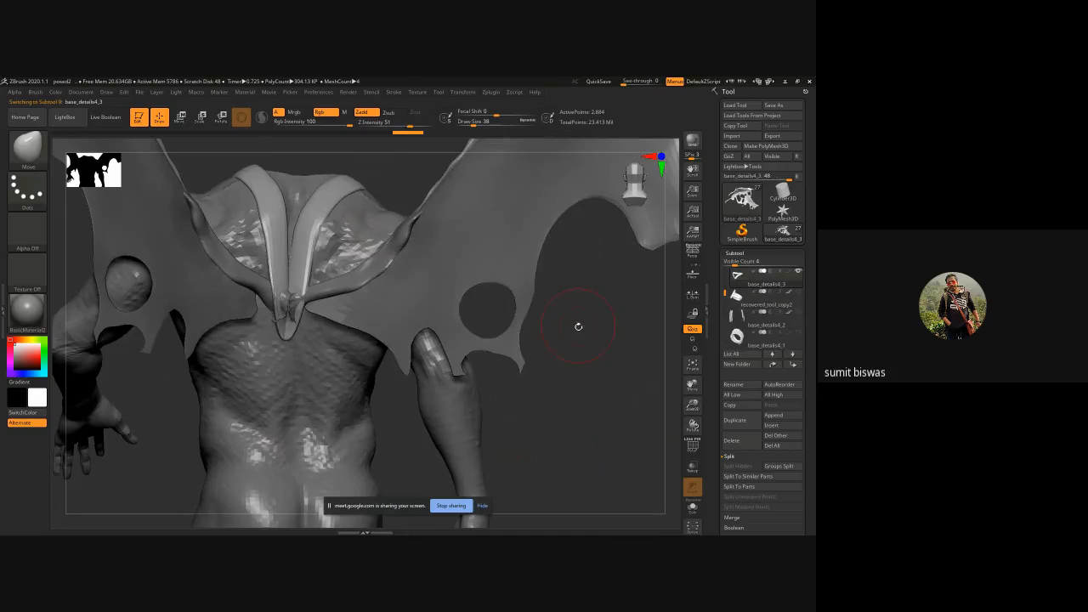
drag(578, 327, 344, 252)
key(ctrl+shift)
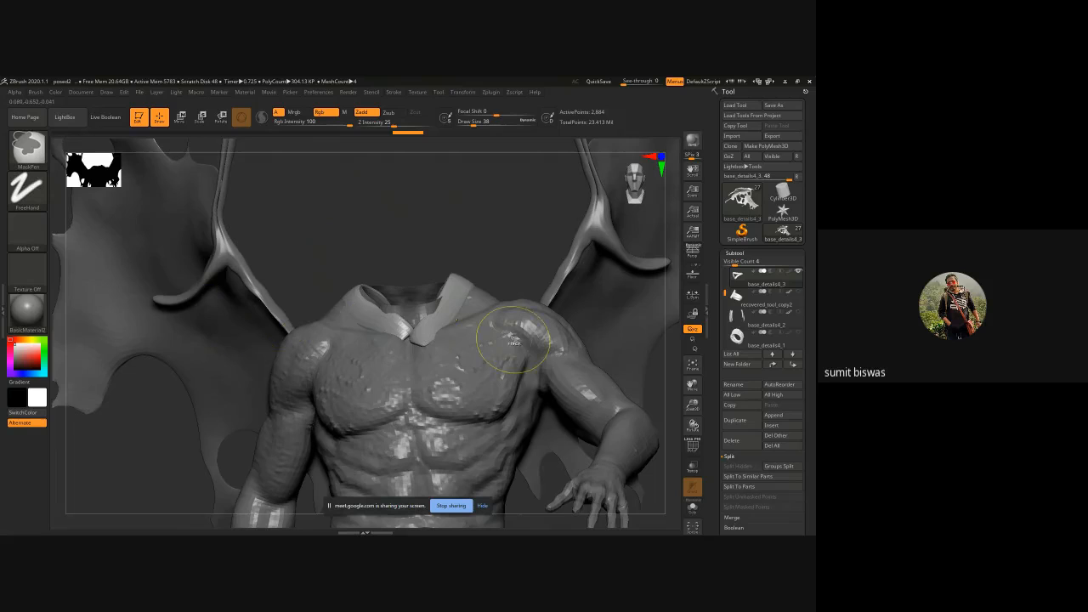
key(ctrl+shift)
ctrl+shift+click(378, 321)
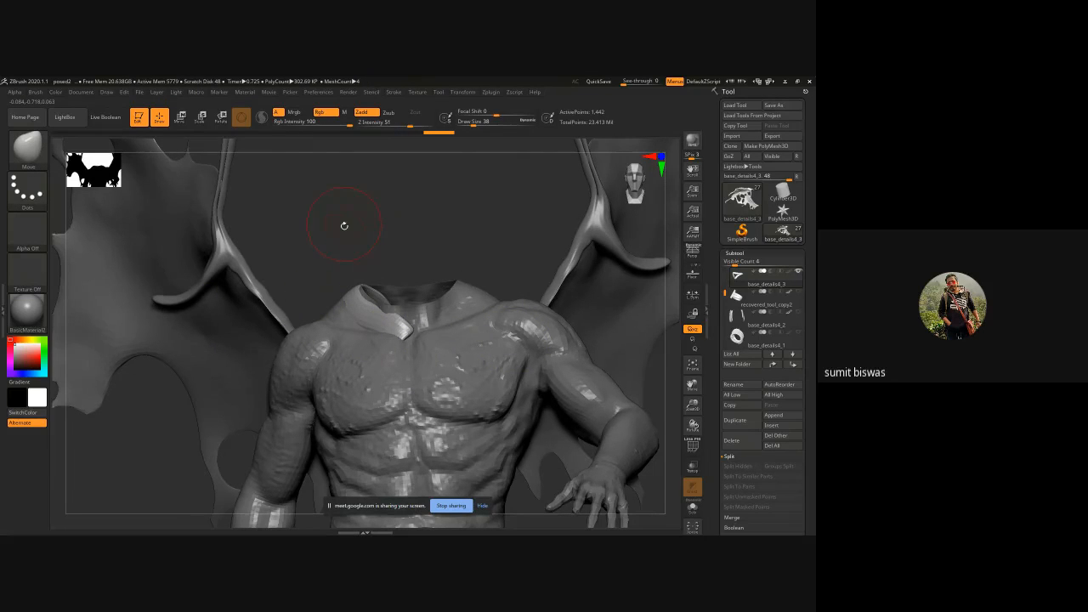
drag(345, 225, 433, 256)
key(ctrl+shift)
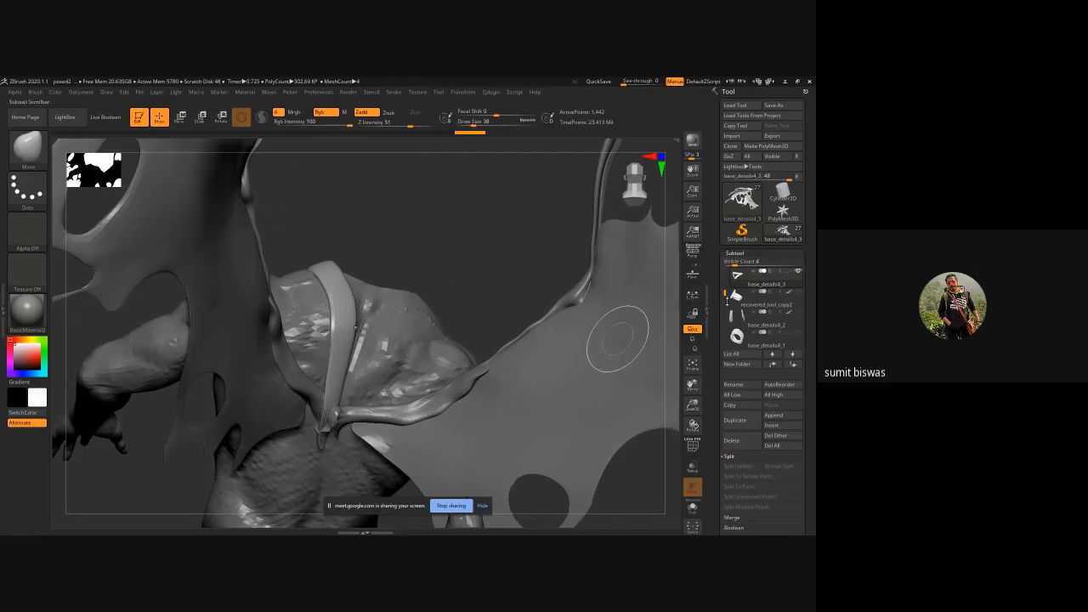
- Select the wing4 subtool and hide it to clear the view of the back and straps
mouse_move(726, 293)
mouse_down()
mouse_move(726, 344)
mouse_move(729, 335)
mouse_up()
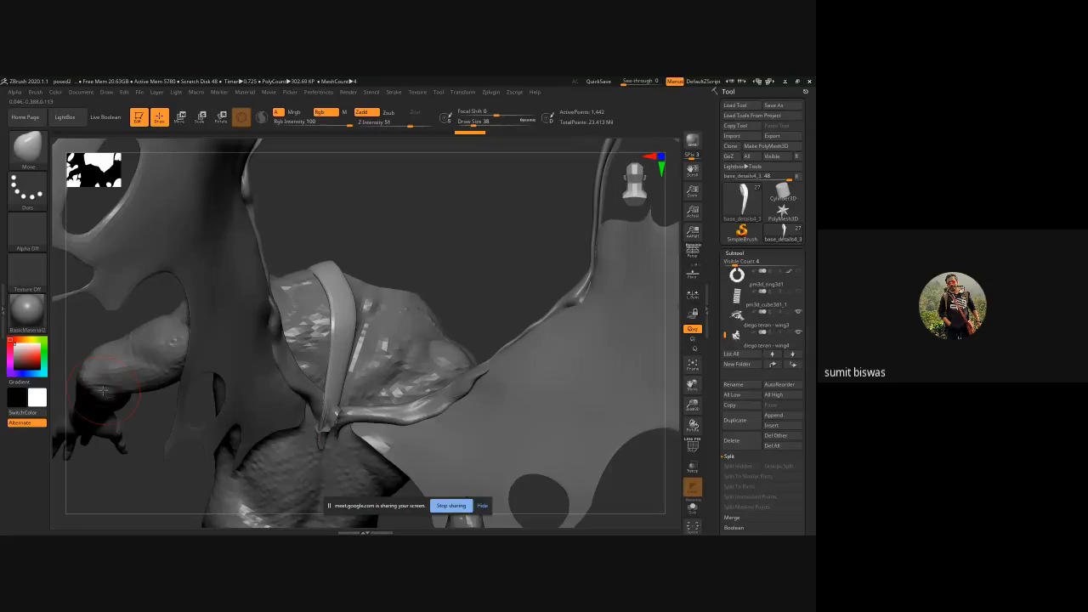
alt+click(223, 270)
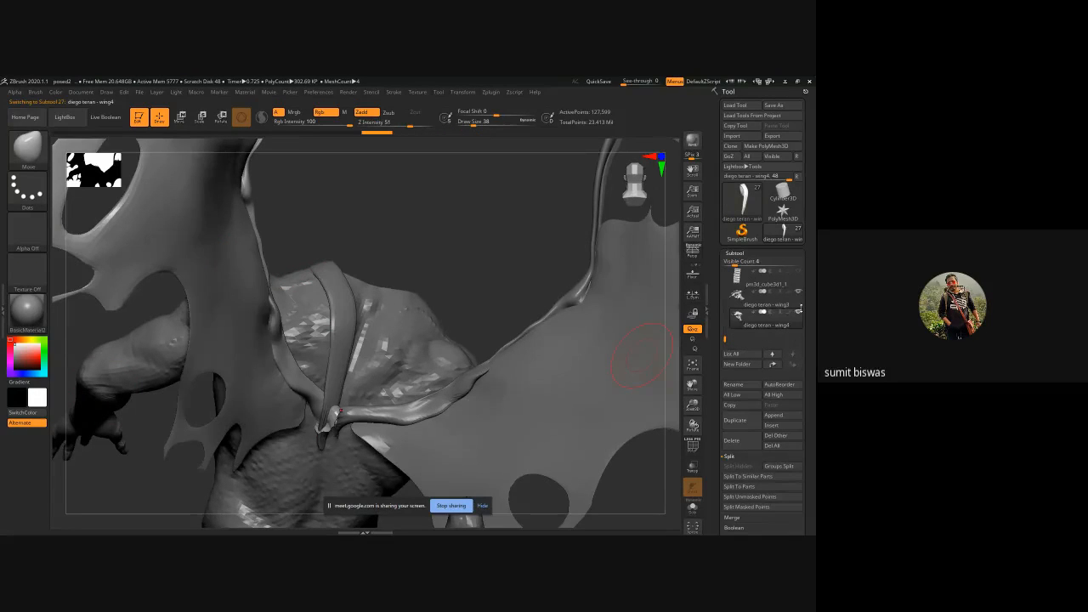
click(800, 311)
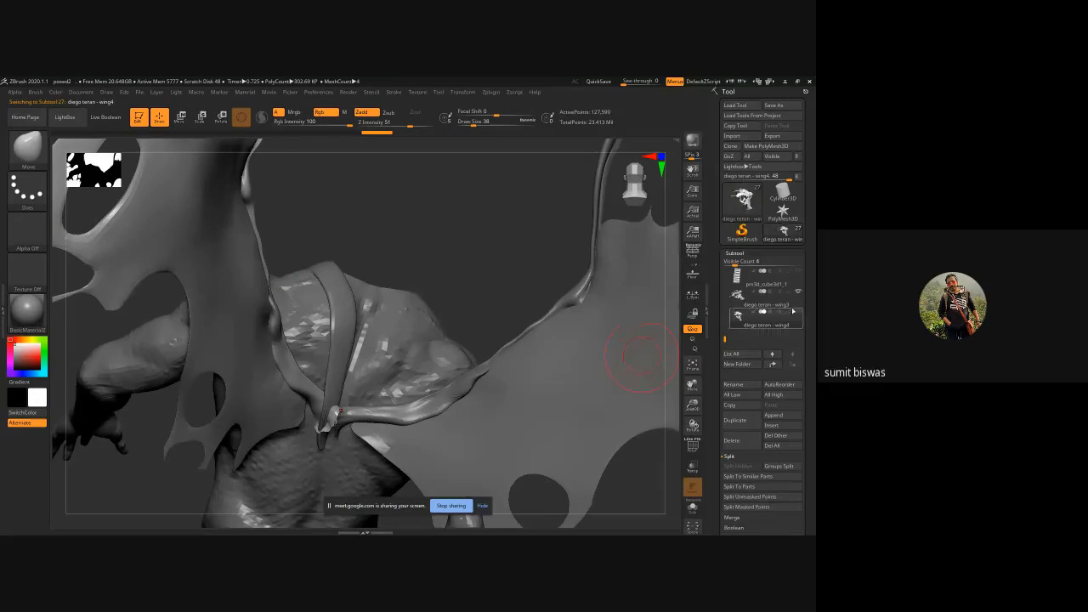
- Reselect the base_details4_3 subtool and isolate the strap over the figure's right shoulder
alt+click(349, 341)
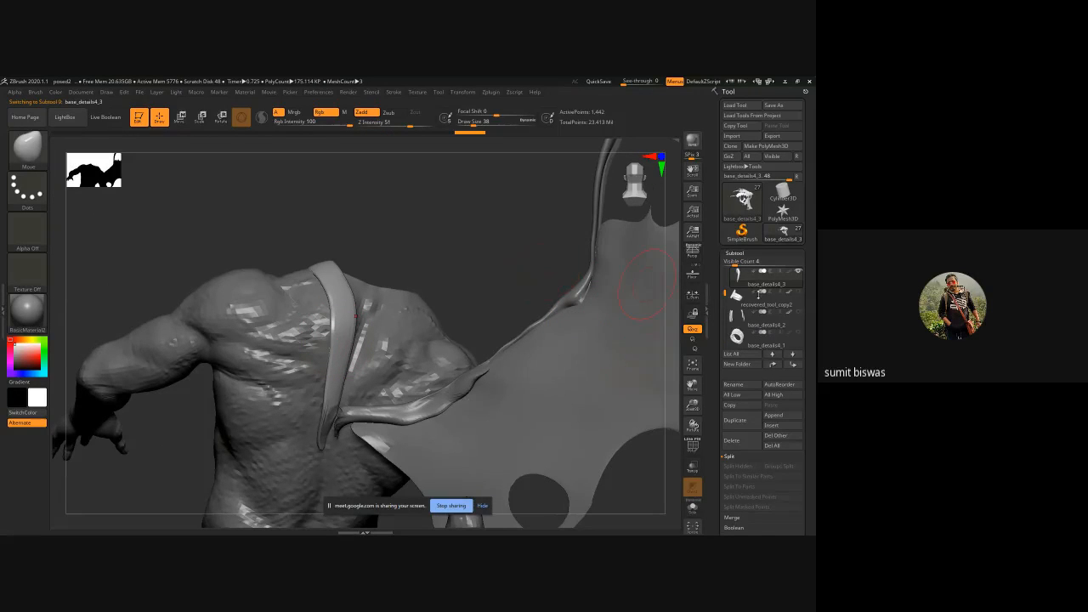
ctrl+shift+click(397, 236)
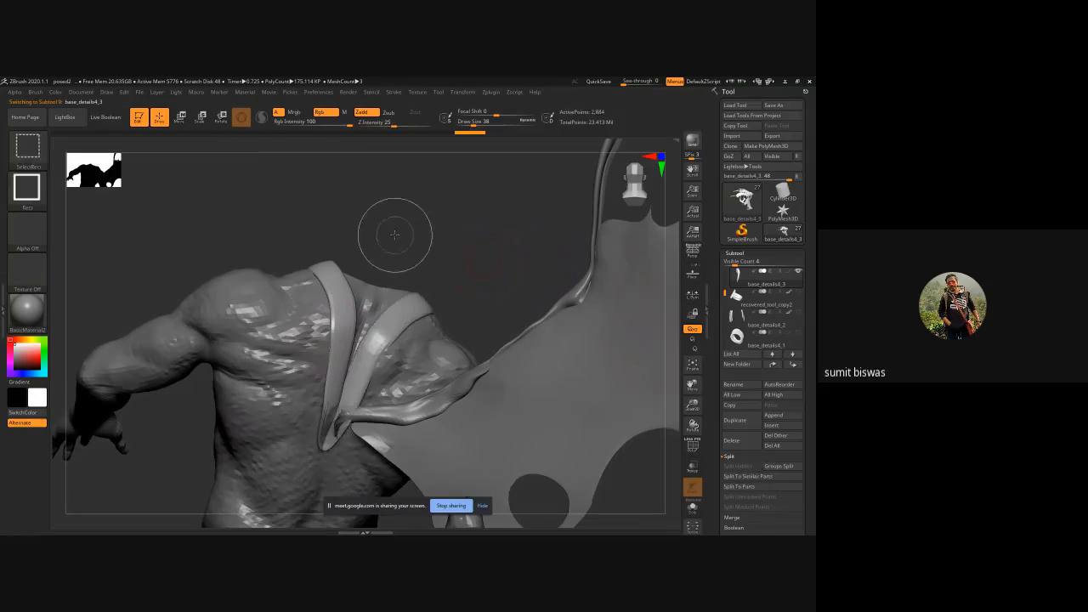
ctrl+shift+click(400, 315)
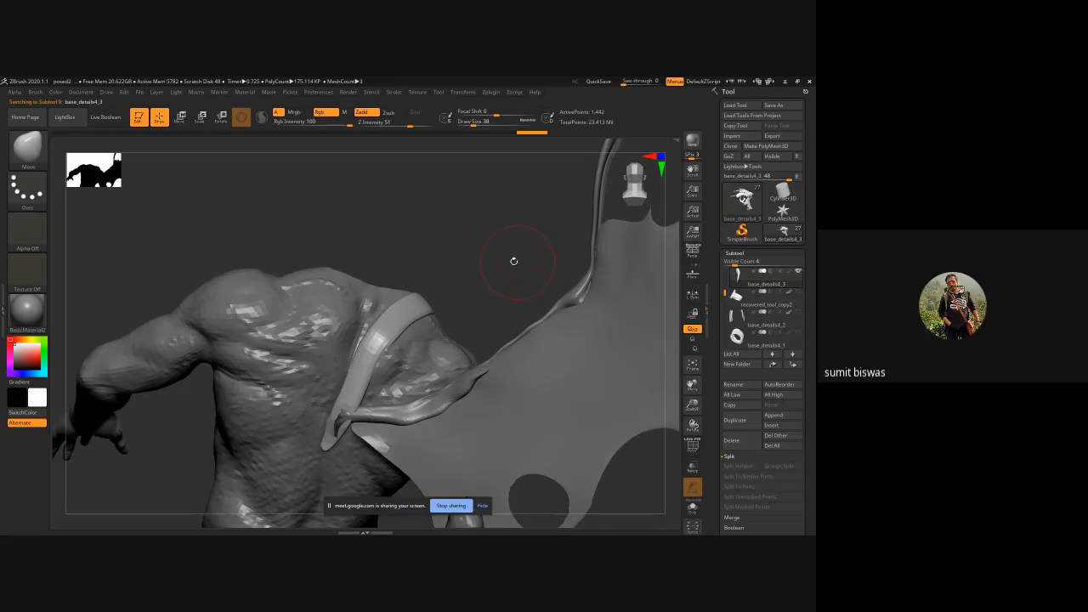
- Reshape the isolated strap around the front of the neck with the Move brush at about draw size 50
mouse_move(513, 261)
mouse_down()
mouse_move(503, 260)
mouse_move(605, 315)
mouse_move(474, 299)
mouse_move(366, 325)
mouse_up()
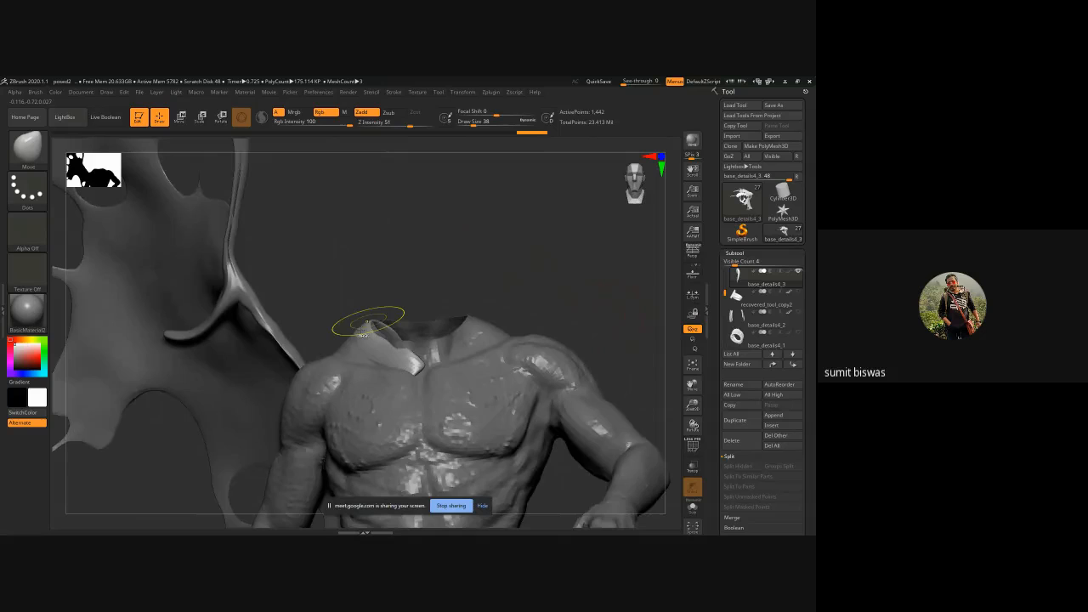
ctrl+right_drag(368, 323, 341, 316)
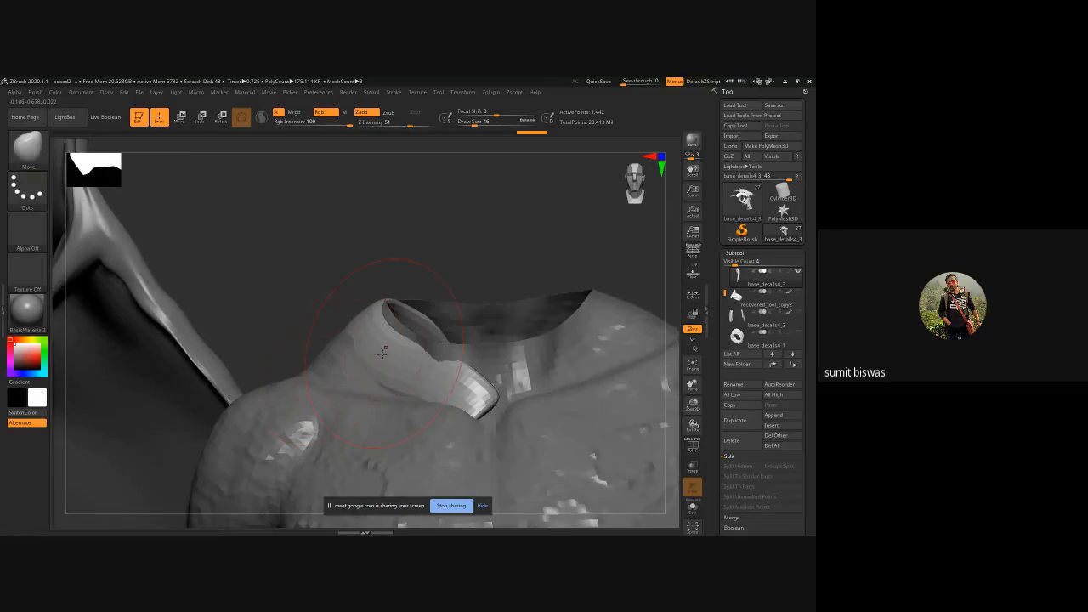
mouse_move(365, 348)
mouse_down()
mouse_move(343, 350)
mouse_move(354, 354)
mouse_up()
drag(304, 318, 465, 371)
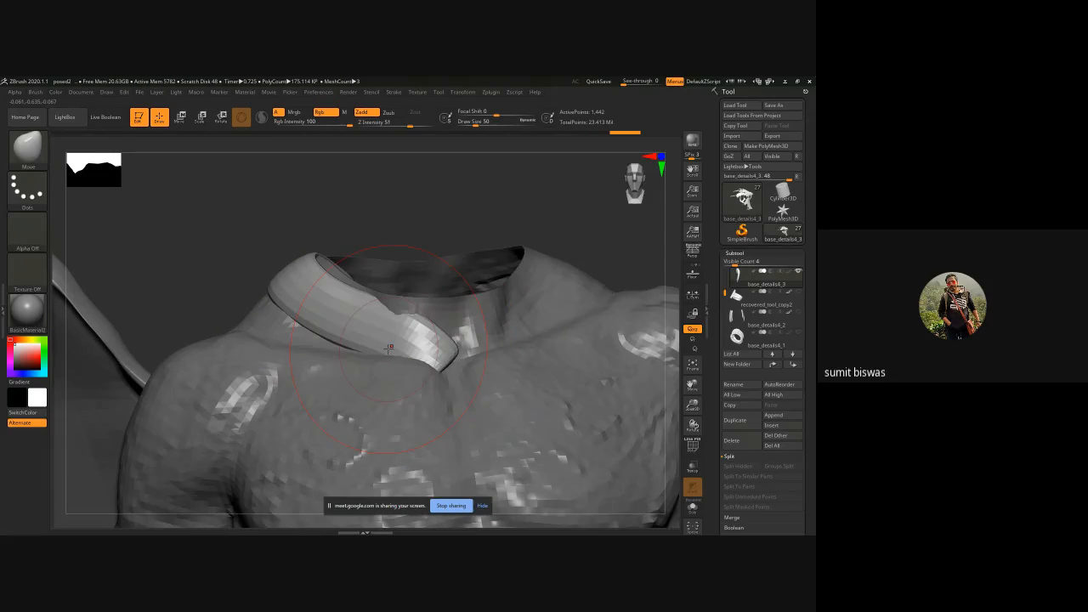
ctrl+right_drag(491, 376, 549, 242)
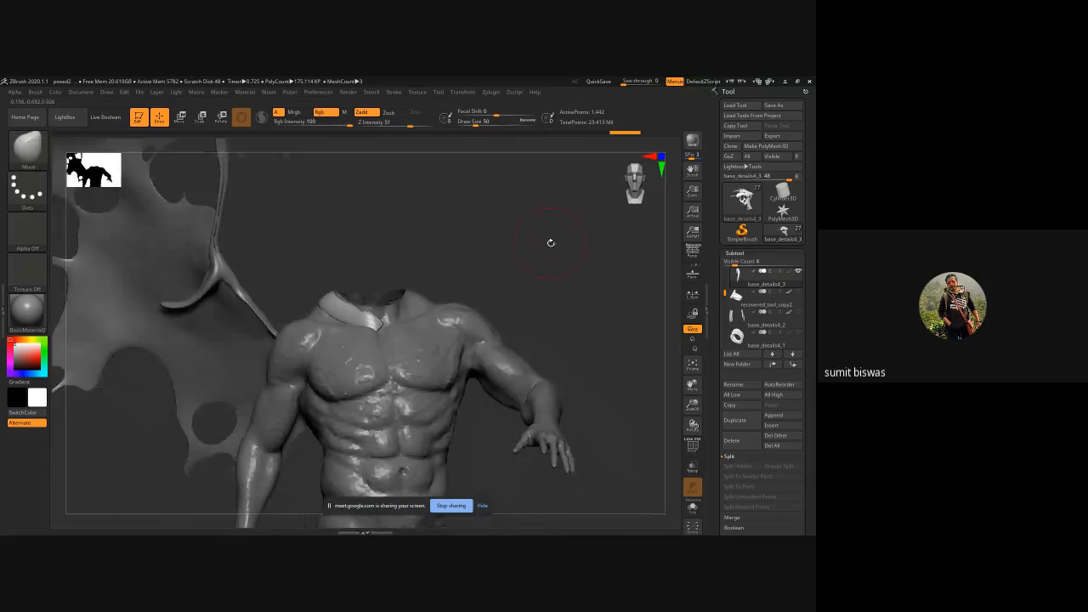
- Pull the strap's front end down onto the chest with the Move brush at draw size 78 and adjust its collar section
mouse_move(512, 260)
mouse_down()
mouse_move(507, 286)
mouse_move(480, 268)
mouse_up()
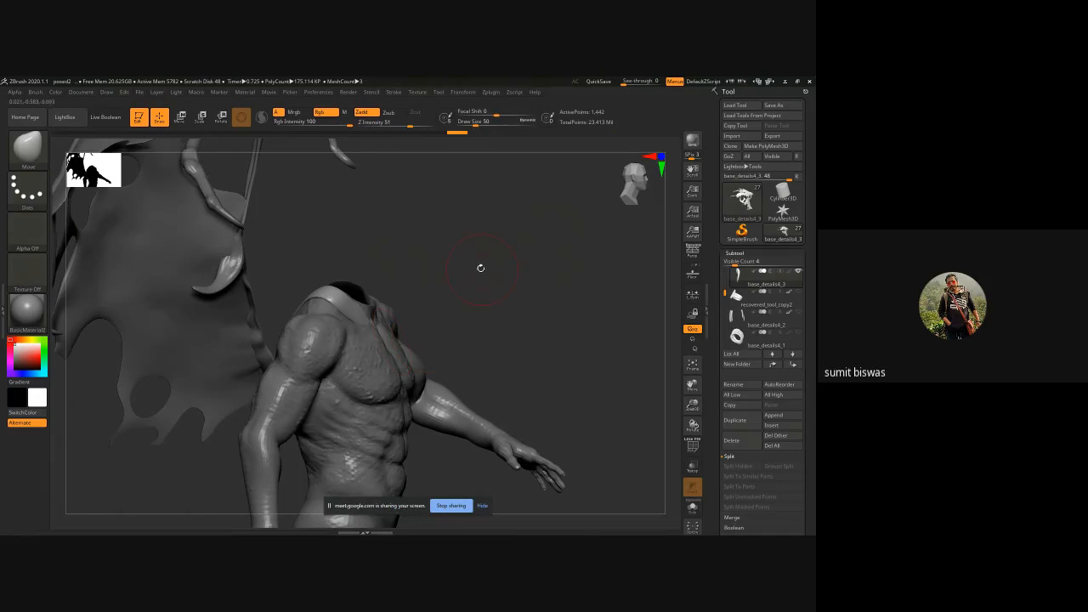
key(bracketright)
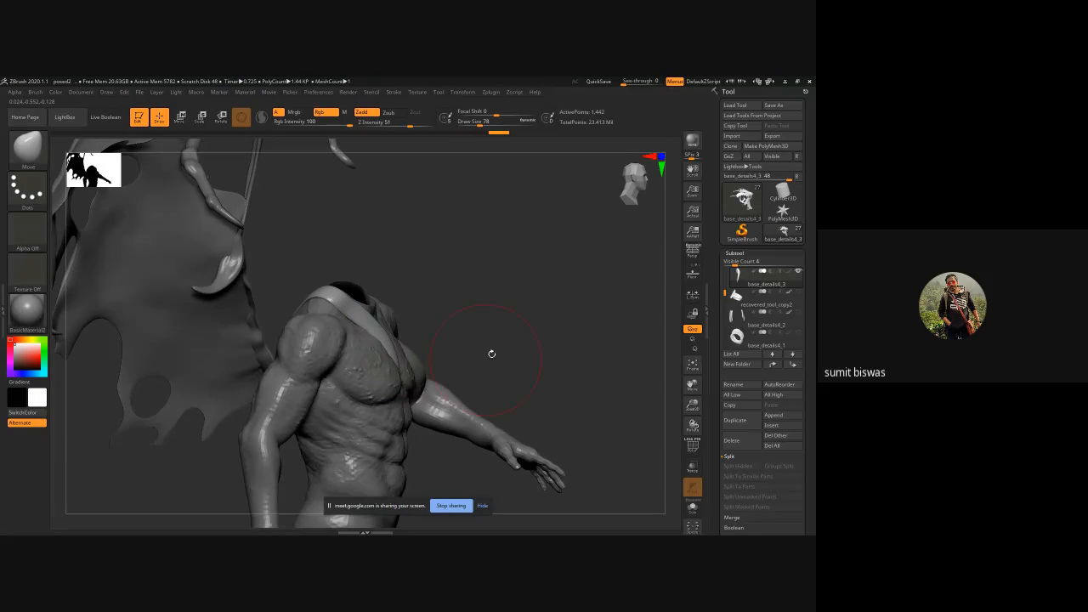
drag(498, 342, 400, 333)
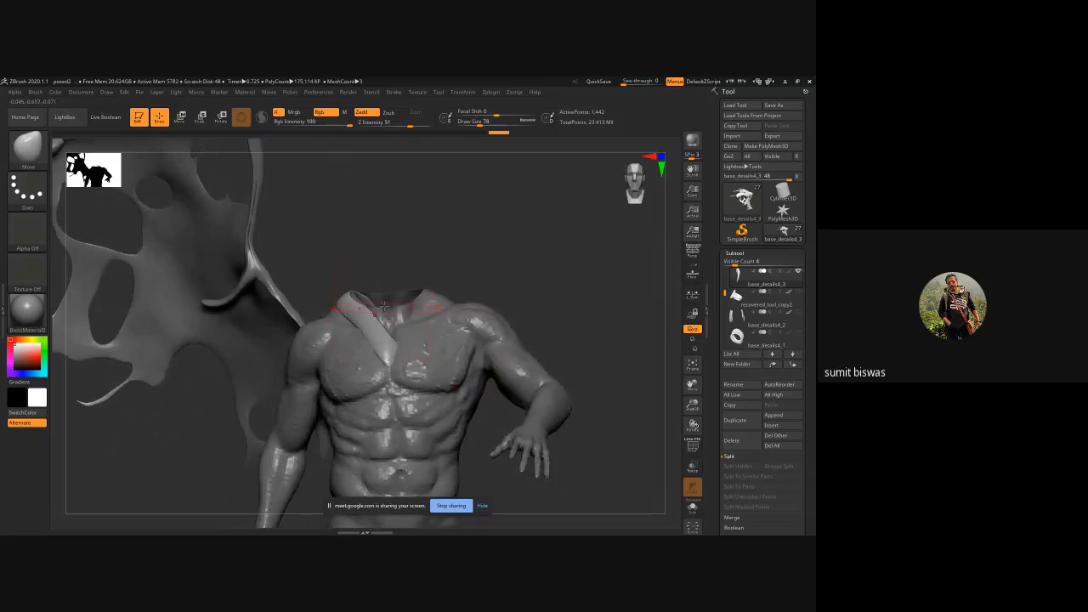
mouse_move(356, 304)
mouse_down()
mouse_move(370, 321)
mouse_move(365, 314)
mouse_up()
key(bracketleft)
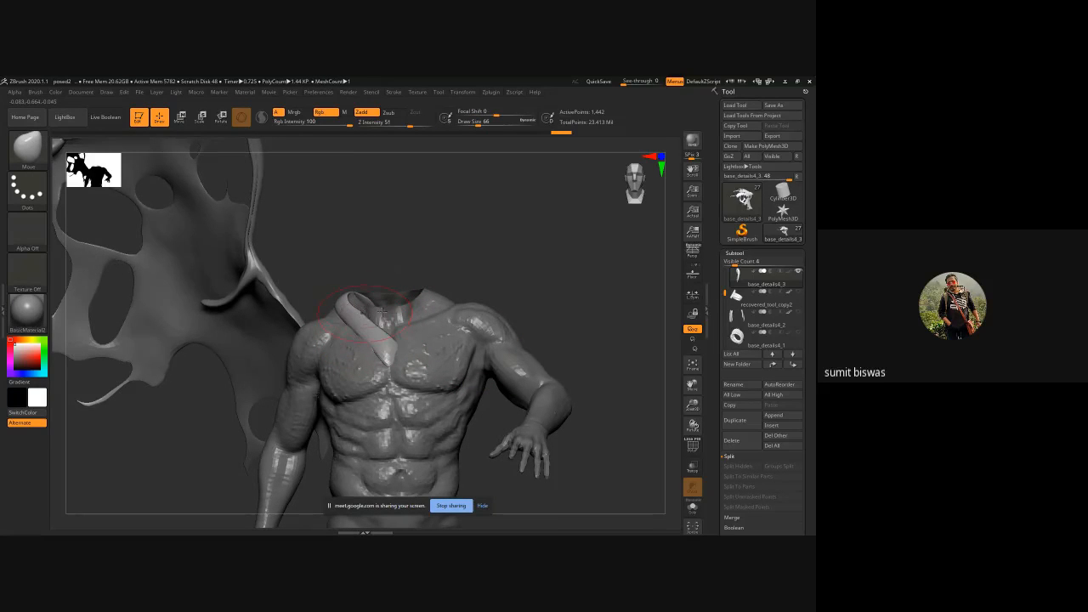
- Move the strap's upper back section to follow the shoulder and spine, refining its edges at draw size 50
drag(533, 296, 480, 299)
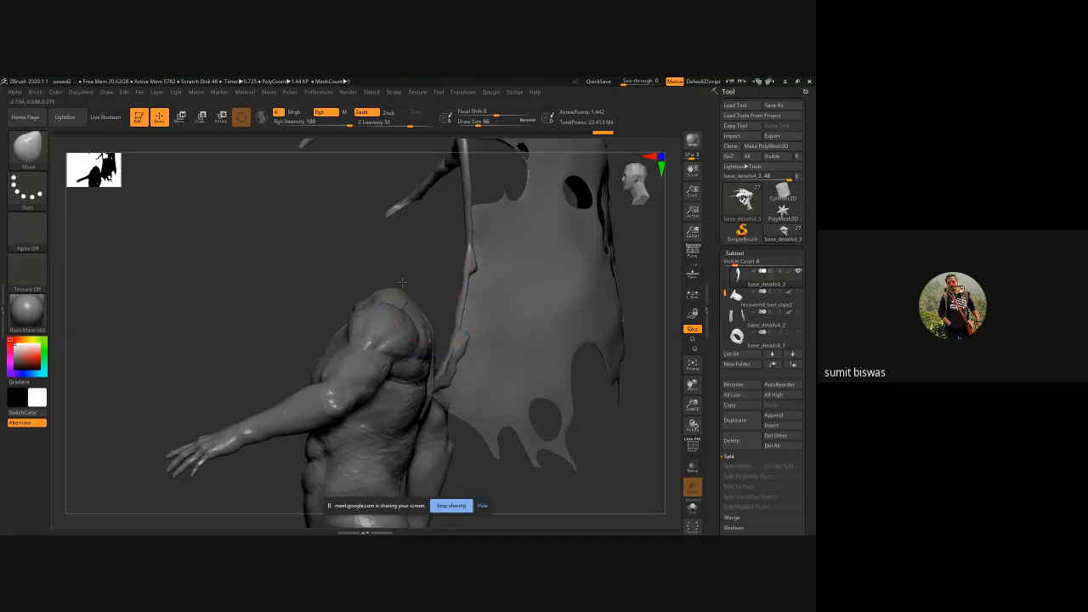
shift+drag(431, 294, 359, 309)
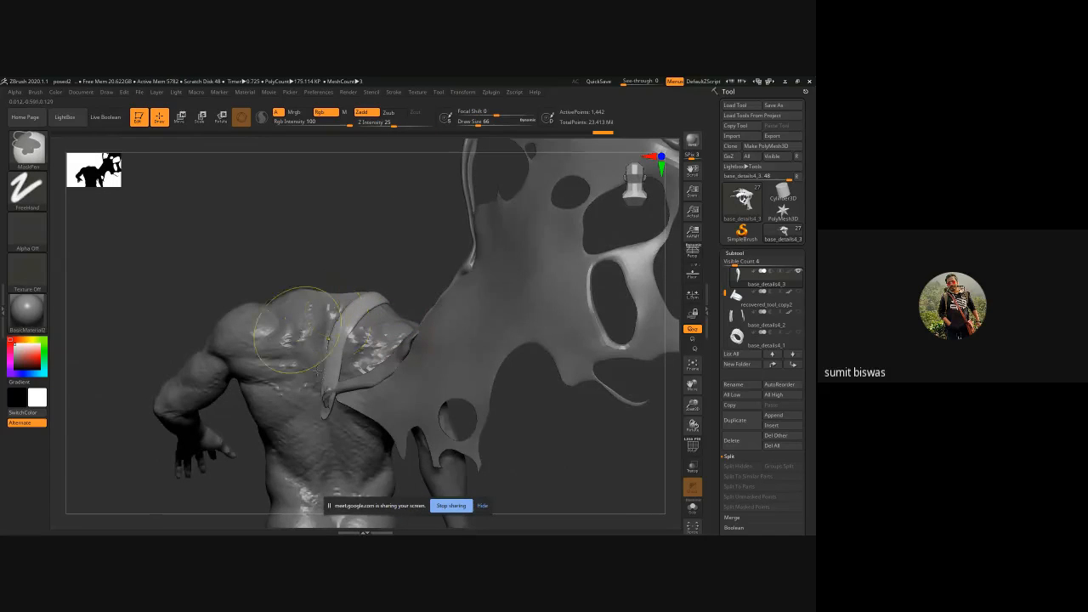
ctrl+right_drag(302, 333, 357, 451)
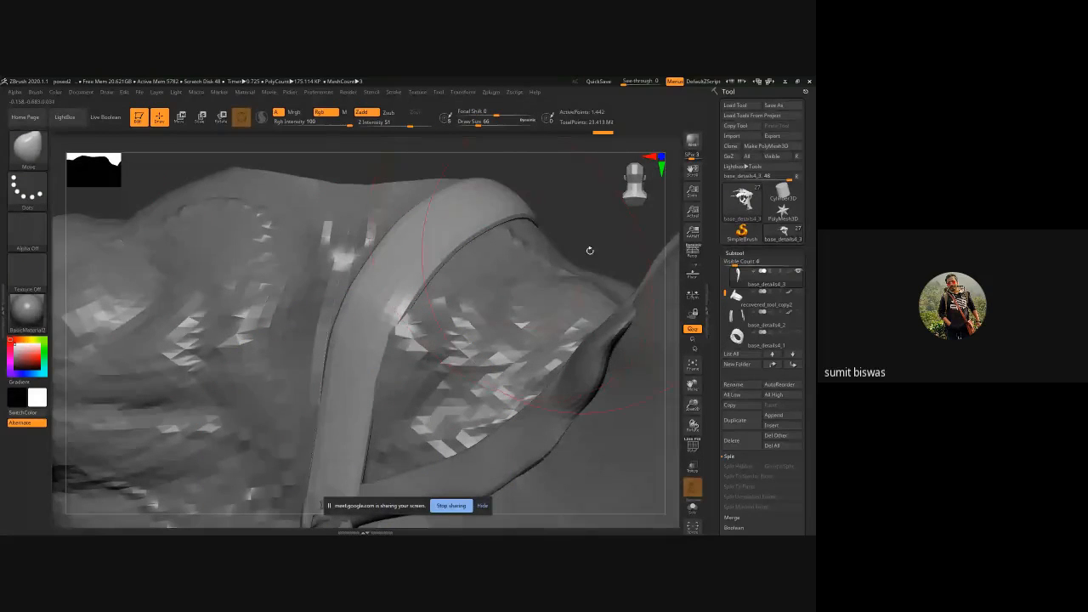
drag(587, 241, 633, 226)
drag(394, 346, 366, 371)
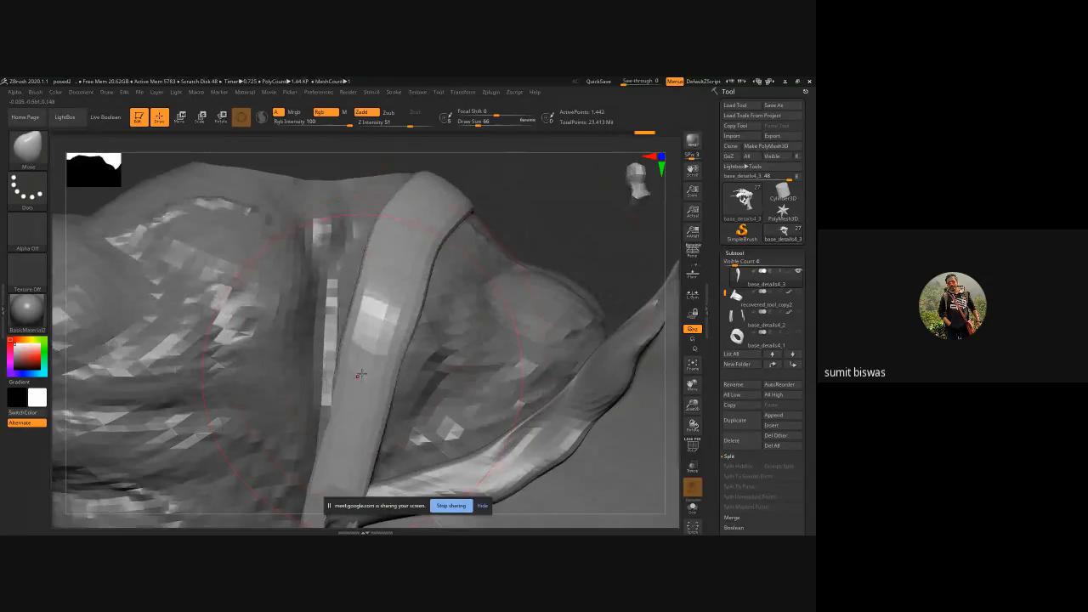
key([)
key([)
drag(409, 244, 417, 250)
drag(393, 297, 399, 300)
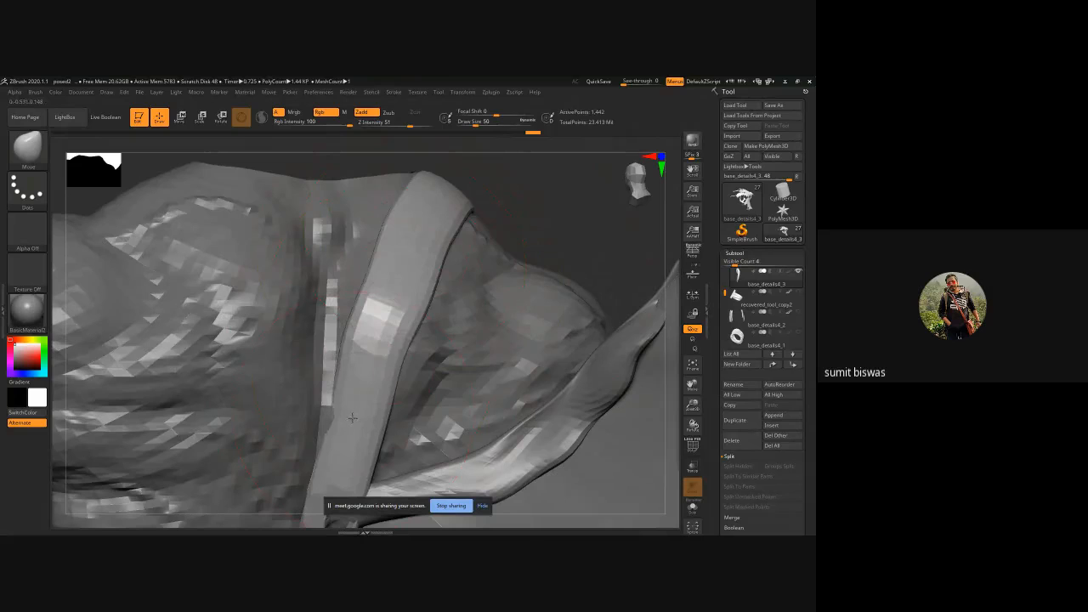
- Smooth out the strap's curve toward its lower back tip with the Move brush at draw size 42
drag(566, 235, 574, 276)
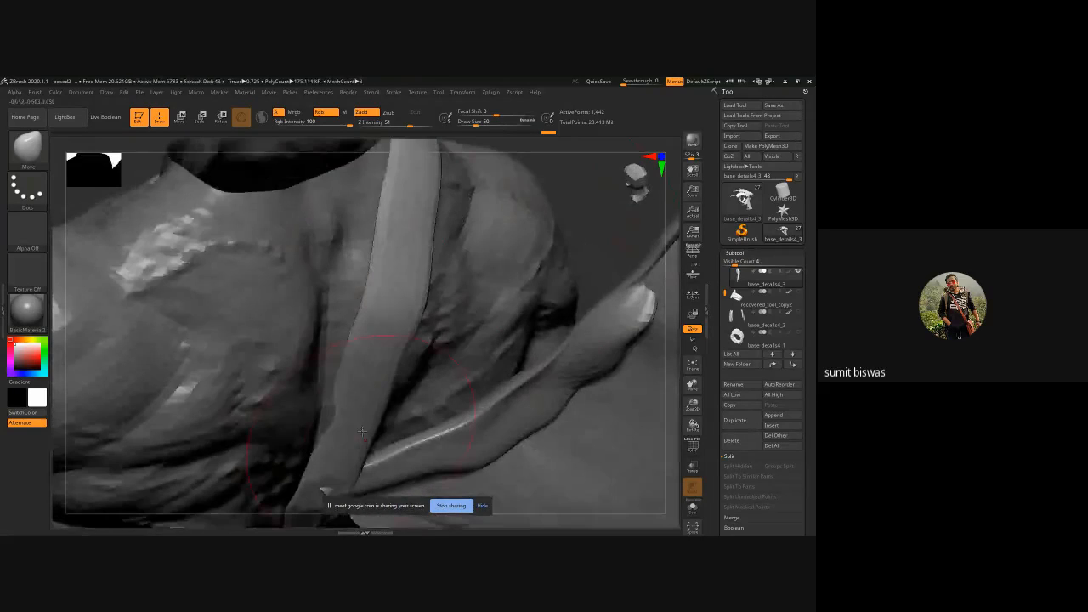
drag(338, 426, 338, 423)
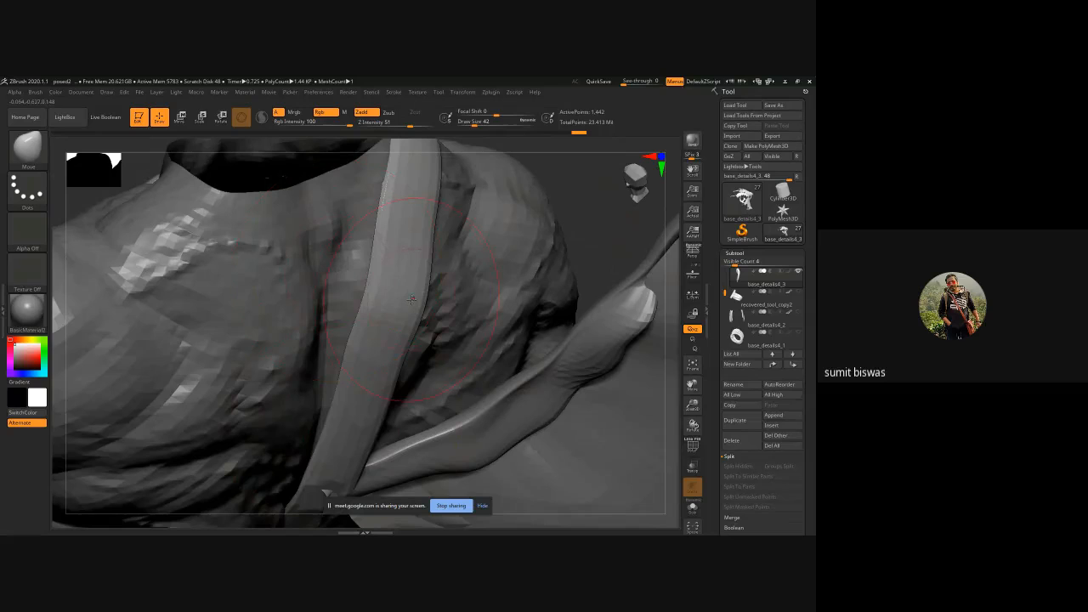
key([)
drag(397, 301, 397, 302)
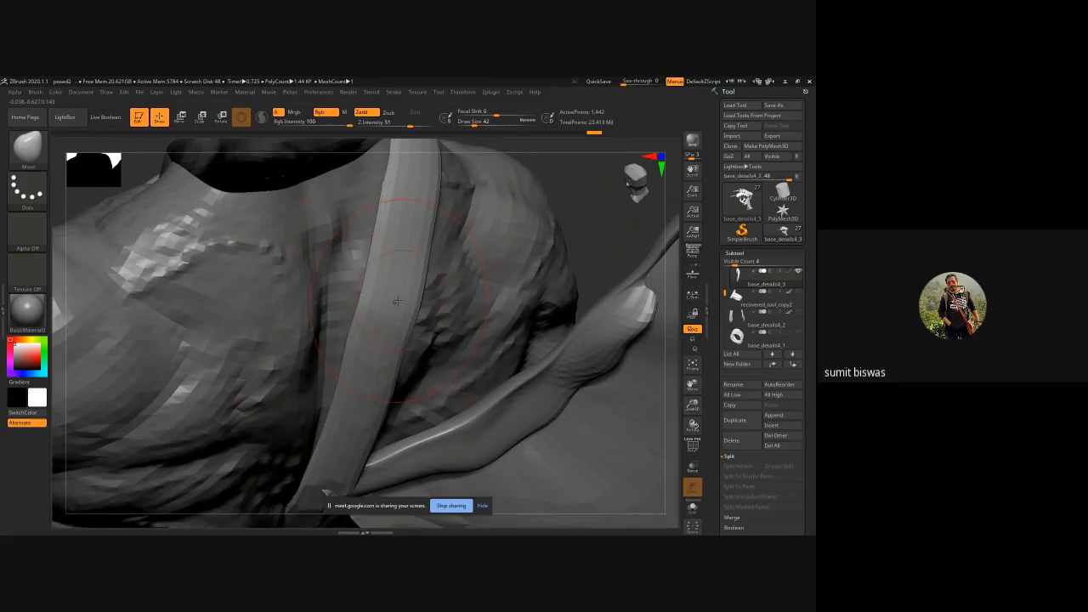
key(b)
key(s)
key(t)
key(f)
drag(303, 250, 336, 336)
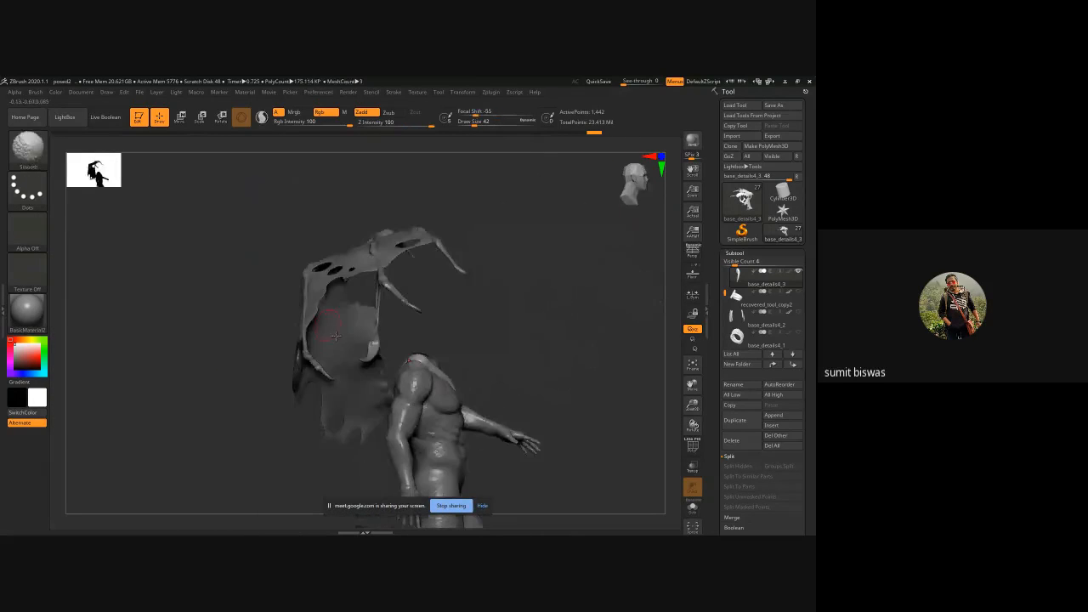
- Examine the isolated strap's path across the back, over the shoulder and down the chest from several angles
mouse_move(454, 345)
mouse_down()
mouse_move(540, 508)
mouse_move(461, 345)
mouse_move(413, 365)
mouse_up()
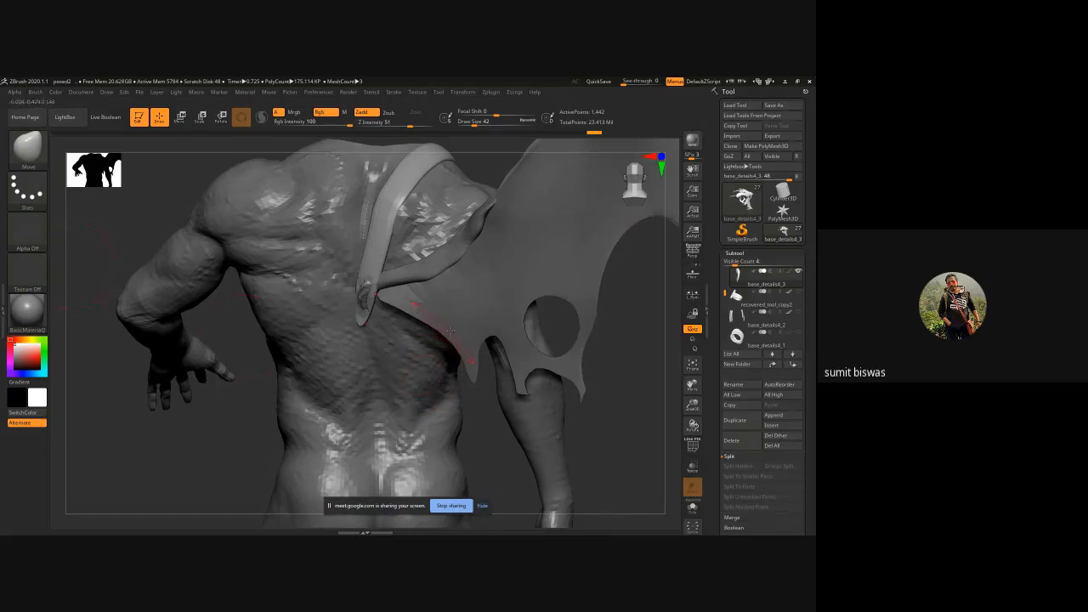
mouse_move(644, 342)
mouse_down()
mouse_move(510, 396)
mouse_move(532, 382)
mouse_move(399, 319)
mouse_up()
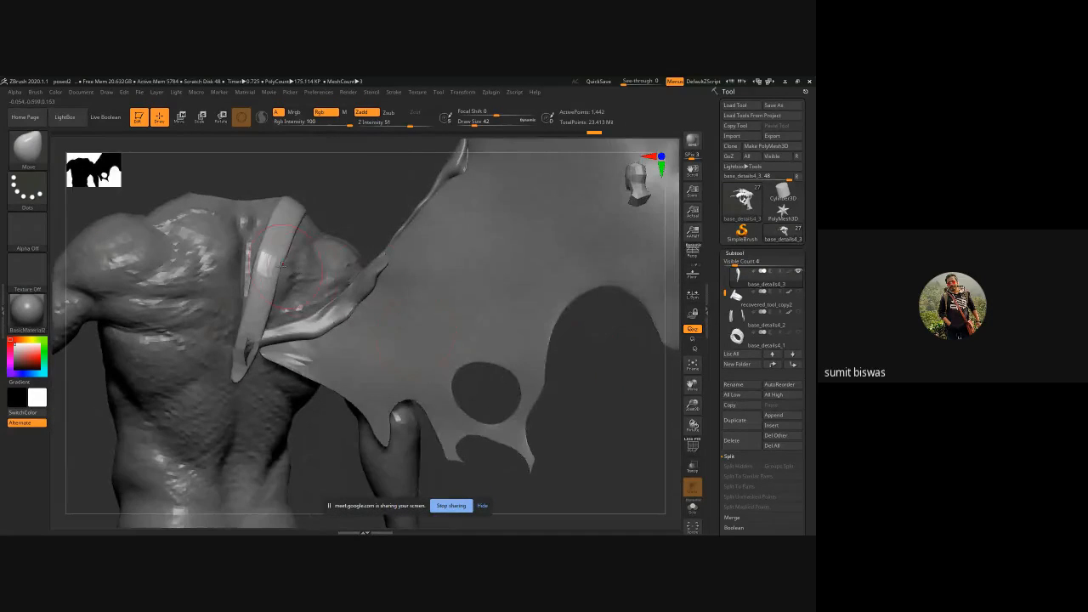
drag(361, 207, 339, 291)
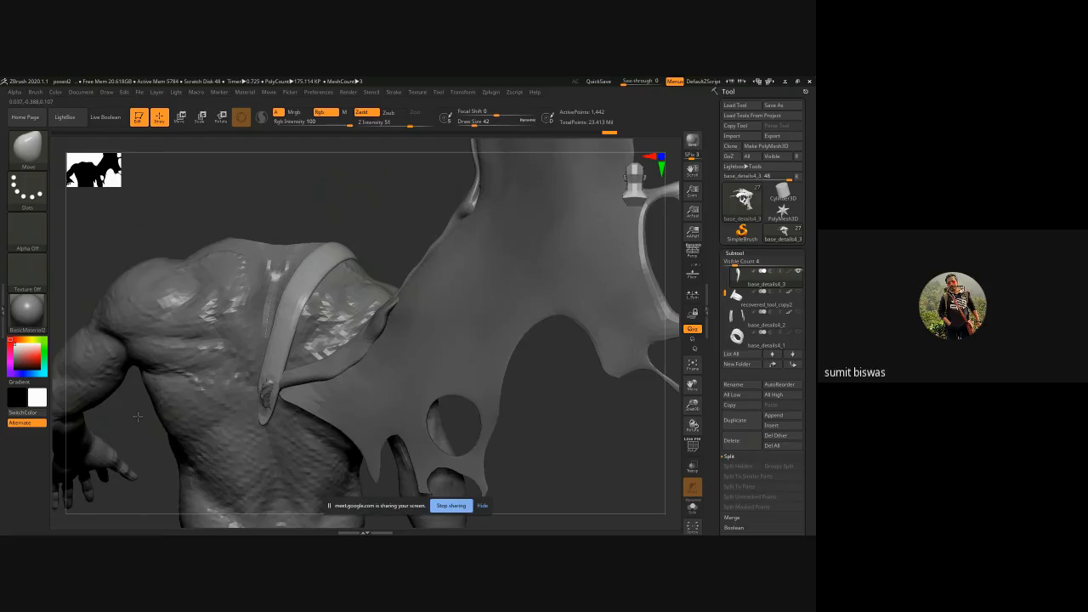
drag(137, 416, 277, 385)
drag(476, 387, 469, 365)
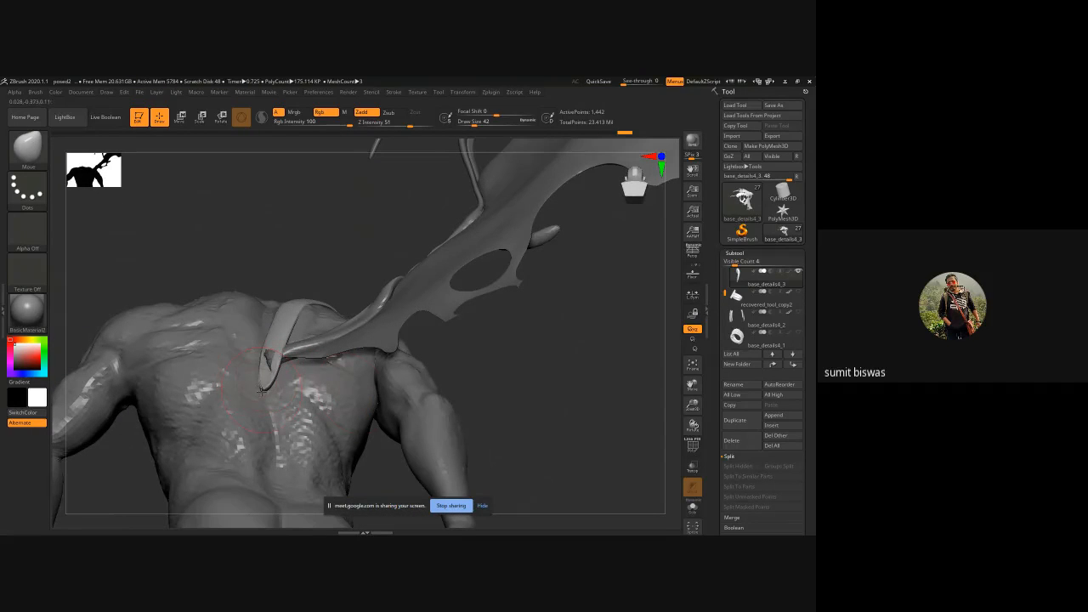
drag(512, 384, 382, 293)
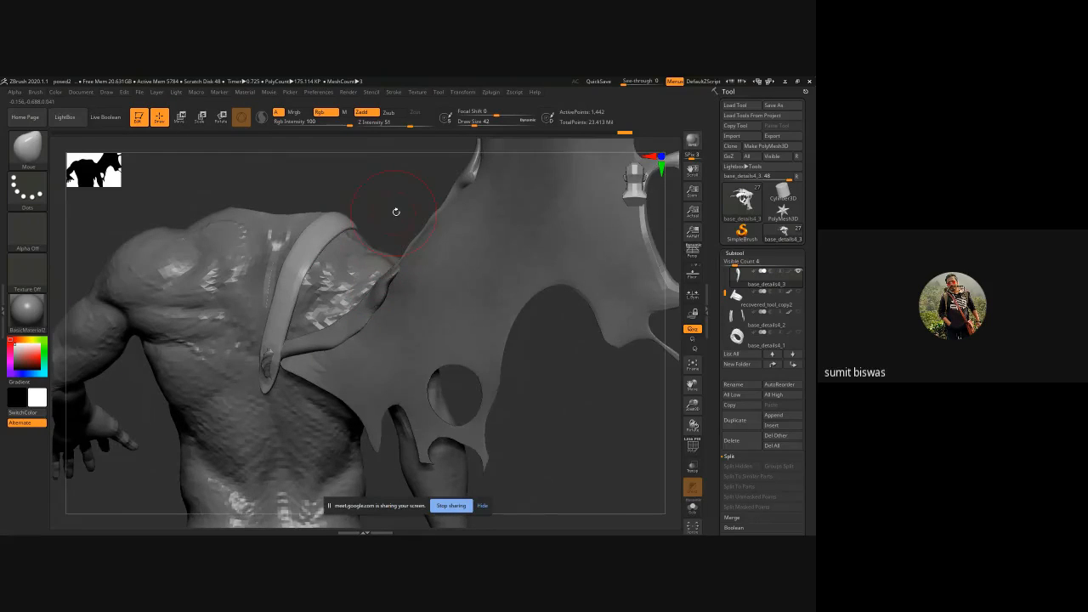
drag(396, 211, 496, 292)
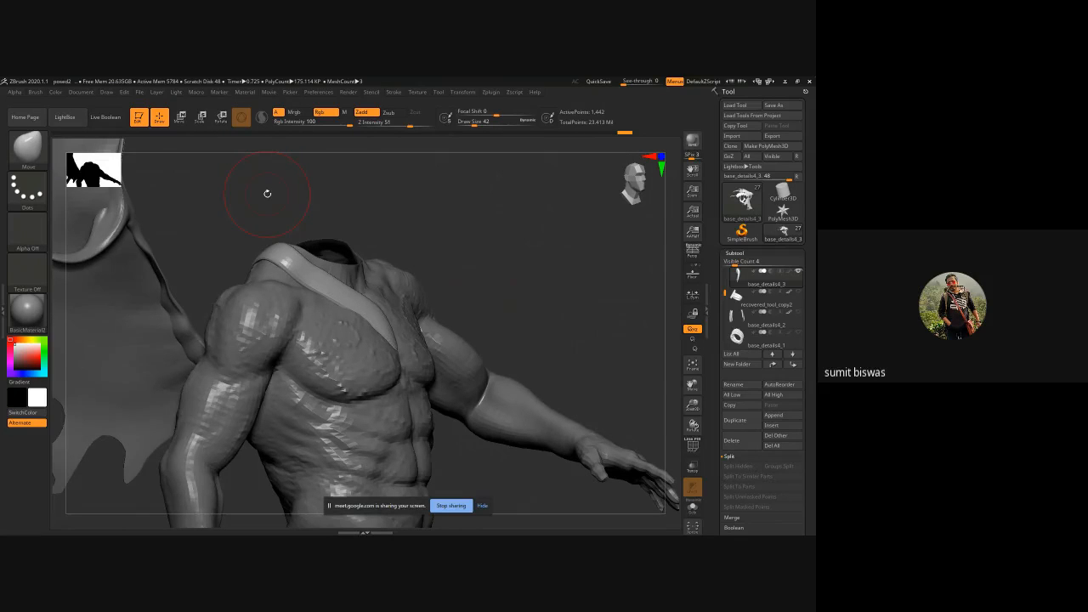
- Switch to the ClayBuildup brush and turn on Sculptris Pro mode for the strap
key(b)
key(c)
key(b)
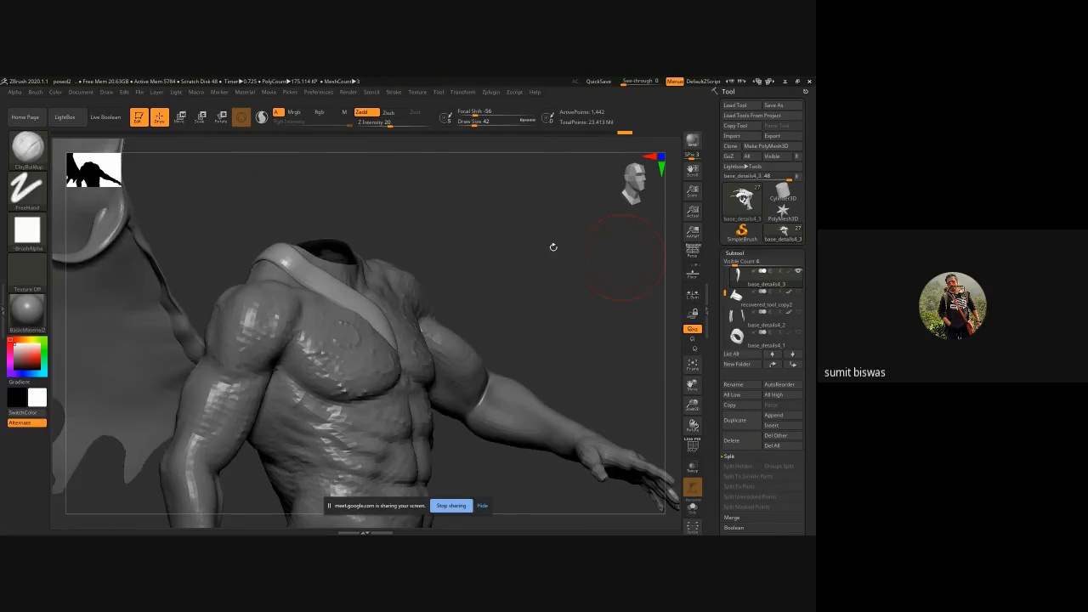
click(261, 119)
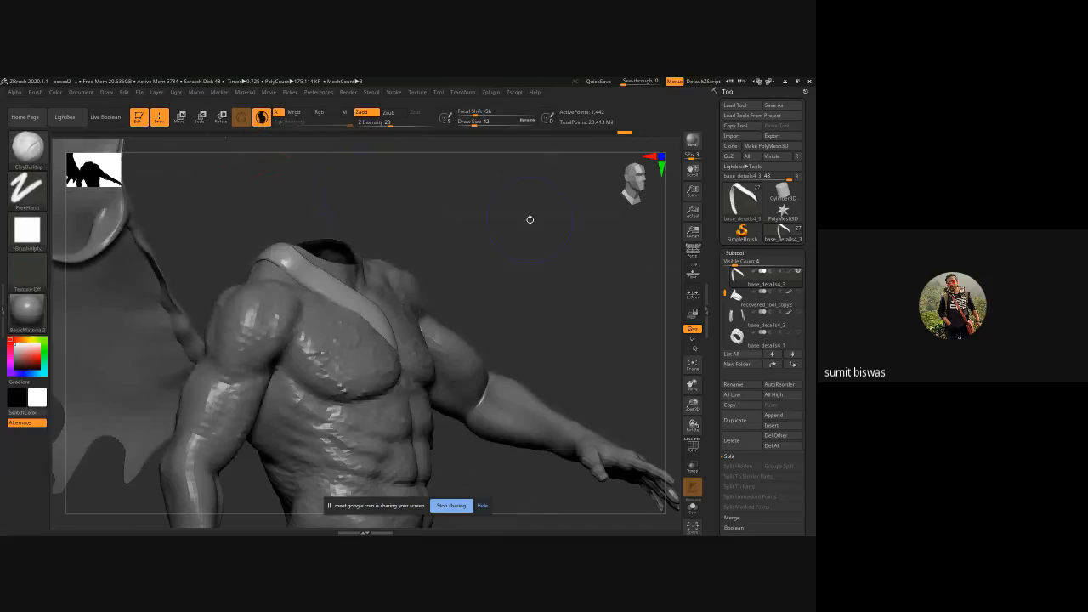
- Show the wireframe on the collar strap and delete its lower subdivision levels
click(37, 153)
click(414, 247)
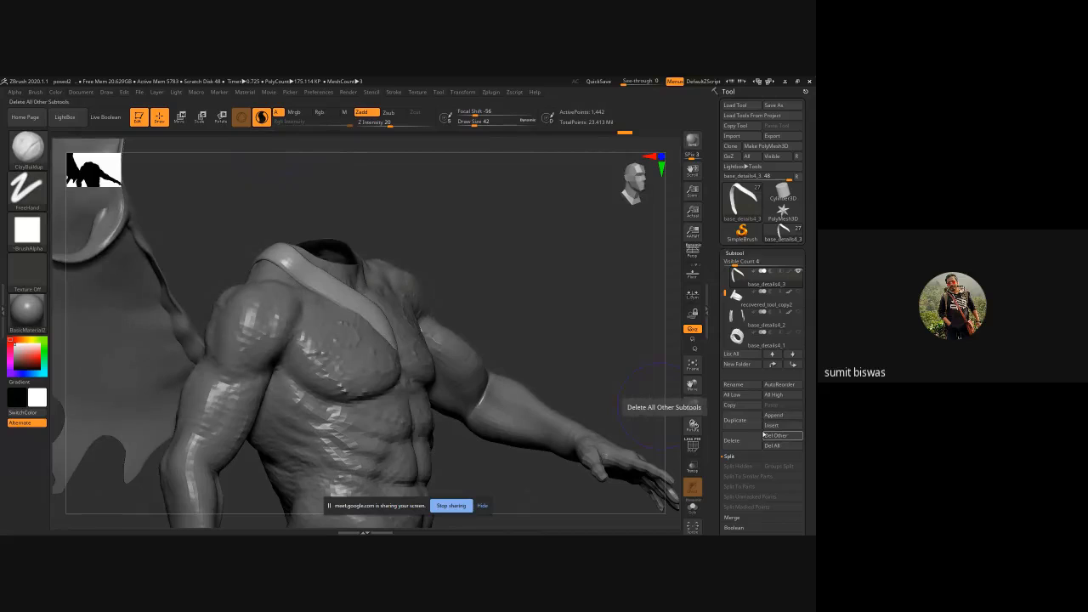
key(shift+f)
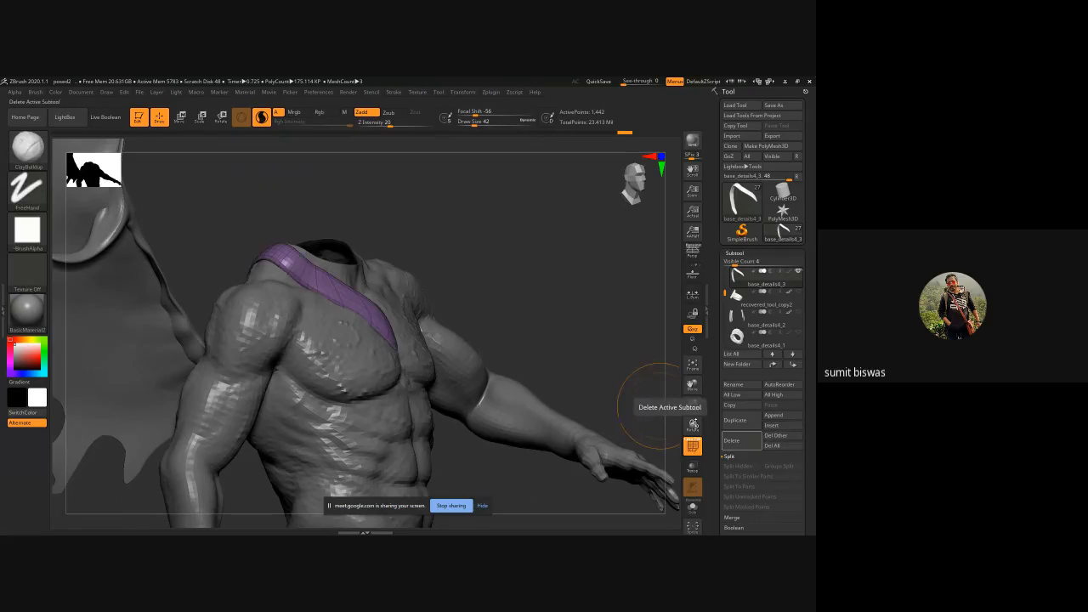
drag(471, 238, 425, 246)
ctrl+right_drag(119, 162, 109, 197)
drag(75, 200, 85, 272)
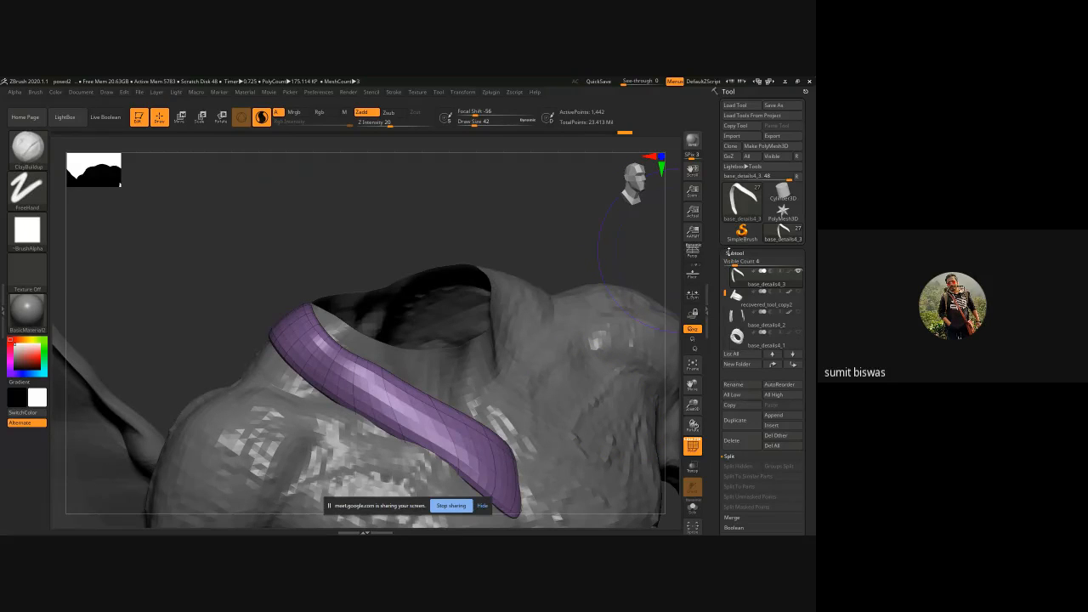
click(730, 252)
click(738, 264)
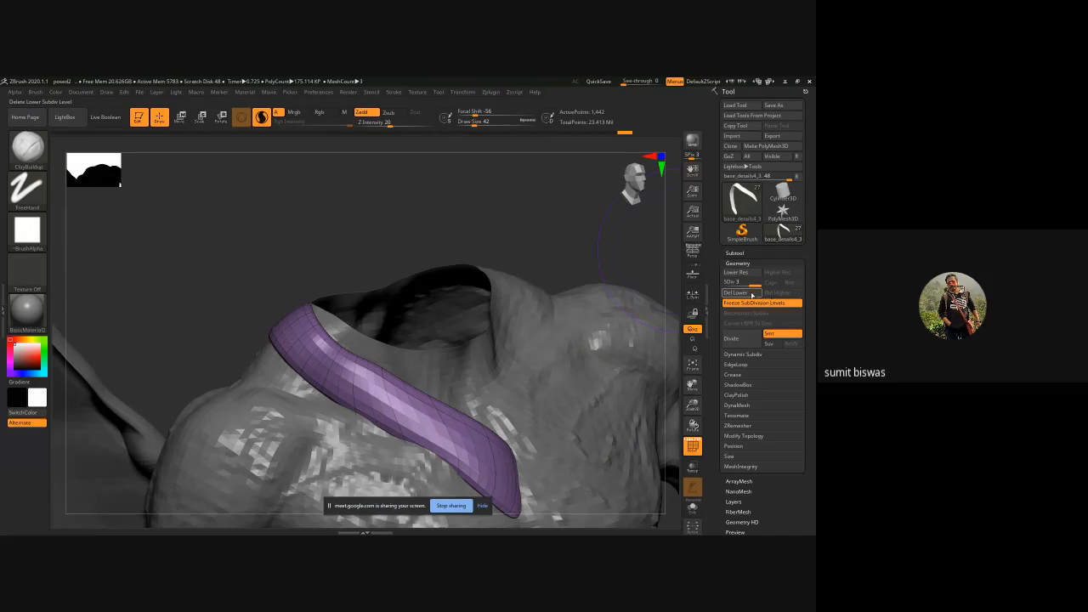
drag(284, 244, 248, 210)
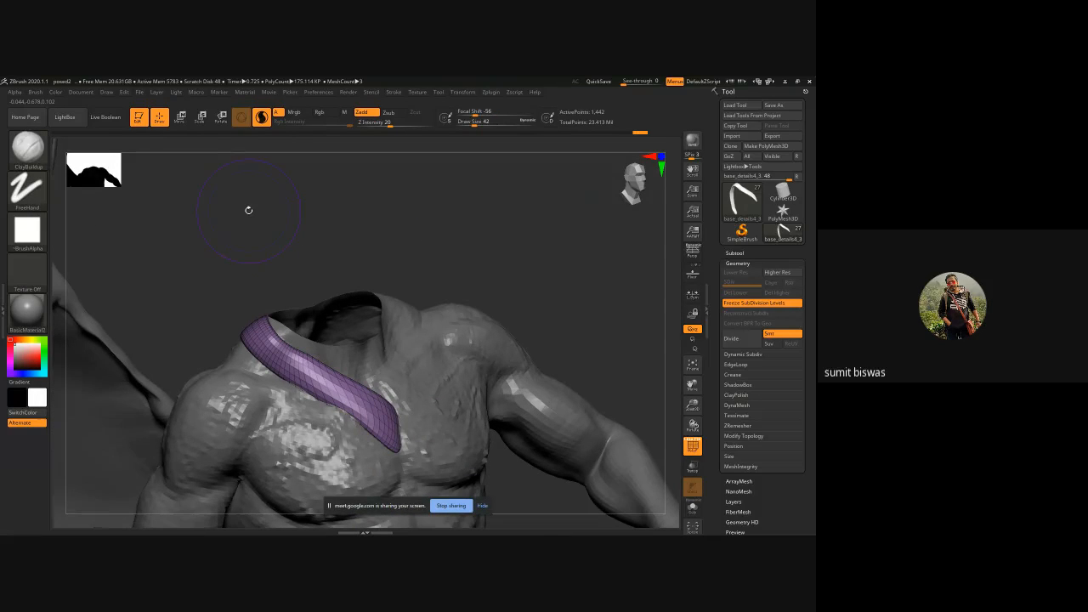
- Hide the wireframe and switch to the SnakeHook brush for the strap
key(b)
key(s)
key(m)
drag(280, 224, 318, 199)
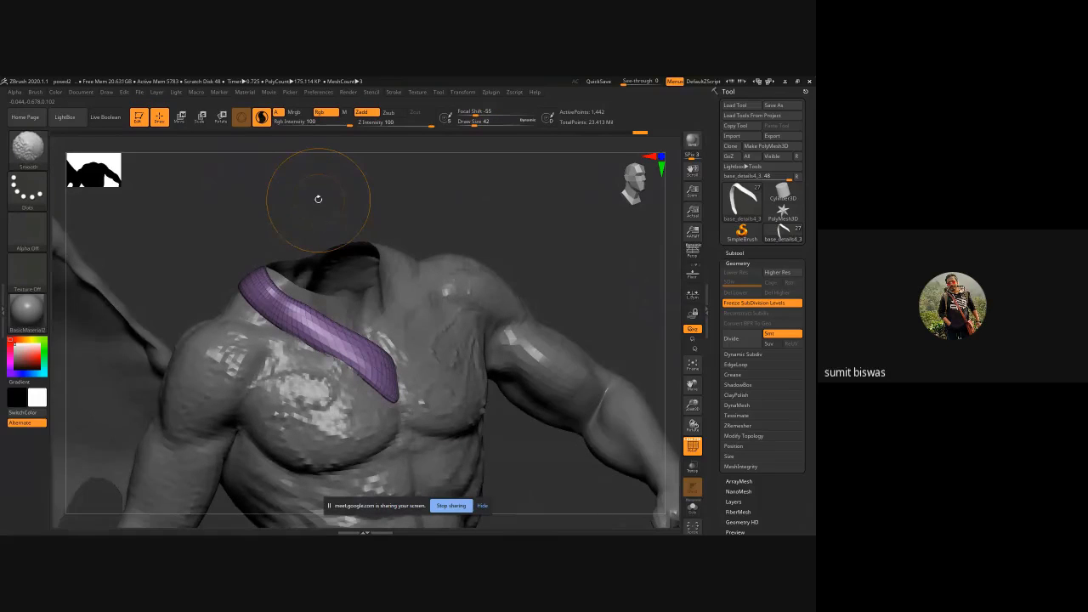
key(shift+f)
key(b)
key(s)
key(h)
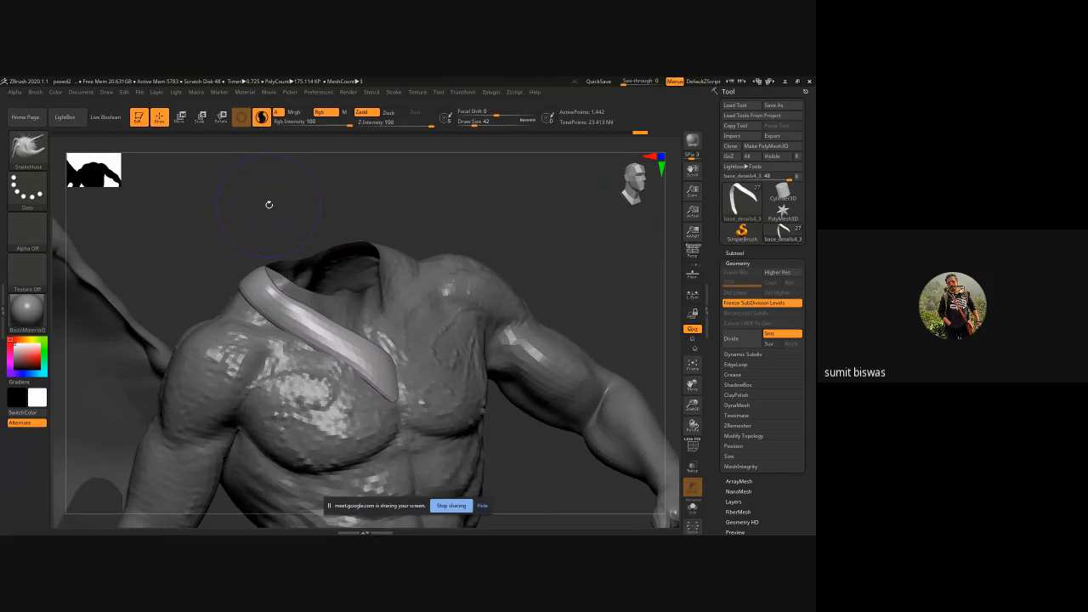
drag(362, 212, 319, 221)
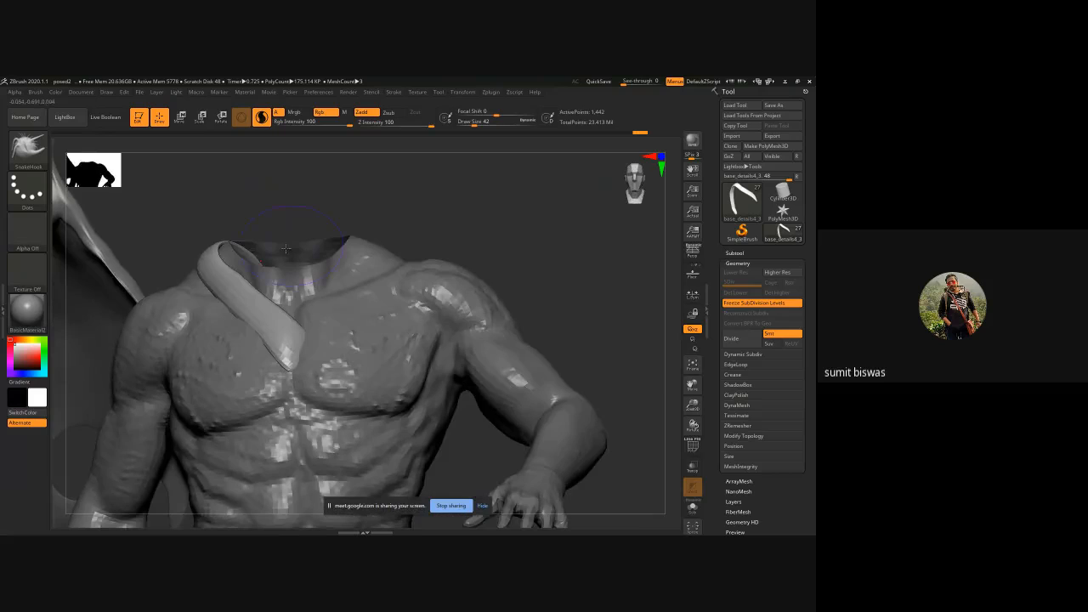
- Pull a long pointed spike up and outward from the strap's shoulder edge with SnakeHook at draw size 14
key(bracketleft)
key(bracketleft)
drag(320, 227, 248, 281)
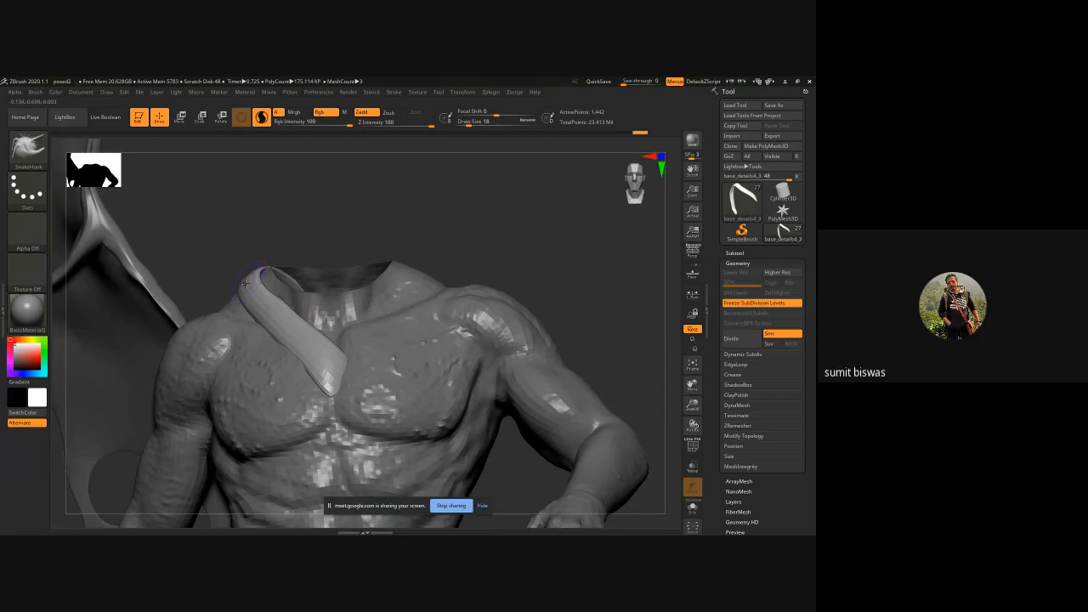
key(bracketleft)
key(bracketleft)
mouse_move(244, 281)
mouse_down()
mouse_move(187, 224)
mouse_move(200, 194)
mouse_up()
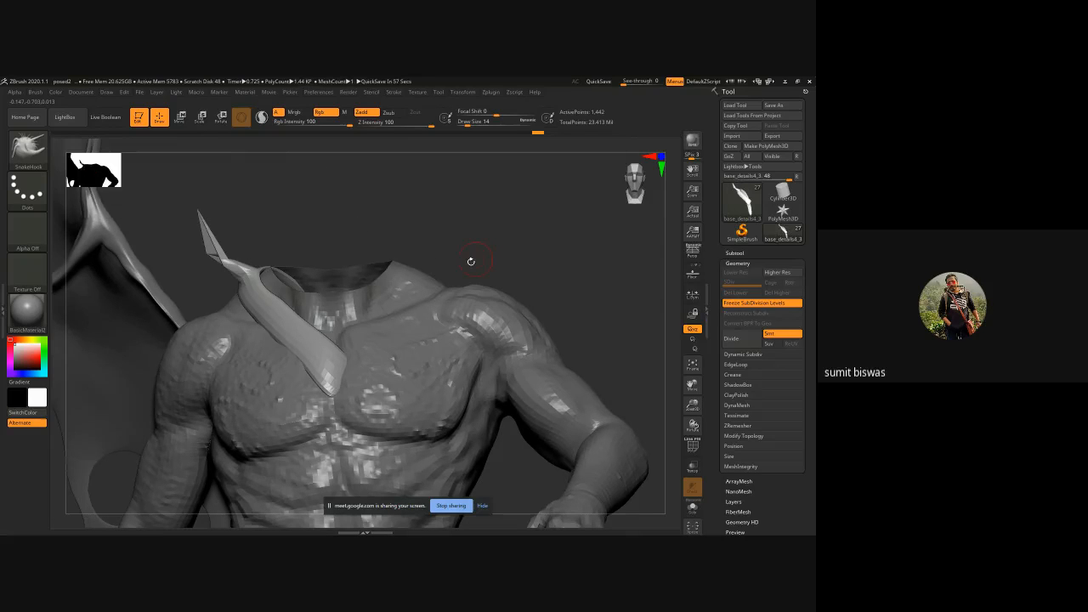
- Pull a second, upright spike from the strap's inner edge on the chest
mouse_move(471, 261)
mouse_down()
mouse_move(524, 258)
mouse_move(510, 250)
mouse_move(505, 280)
mouse_move(476, 294)
mouse_up()
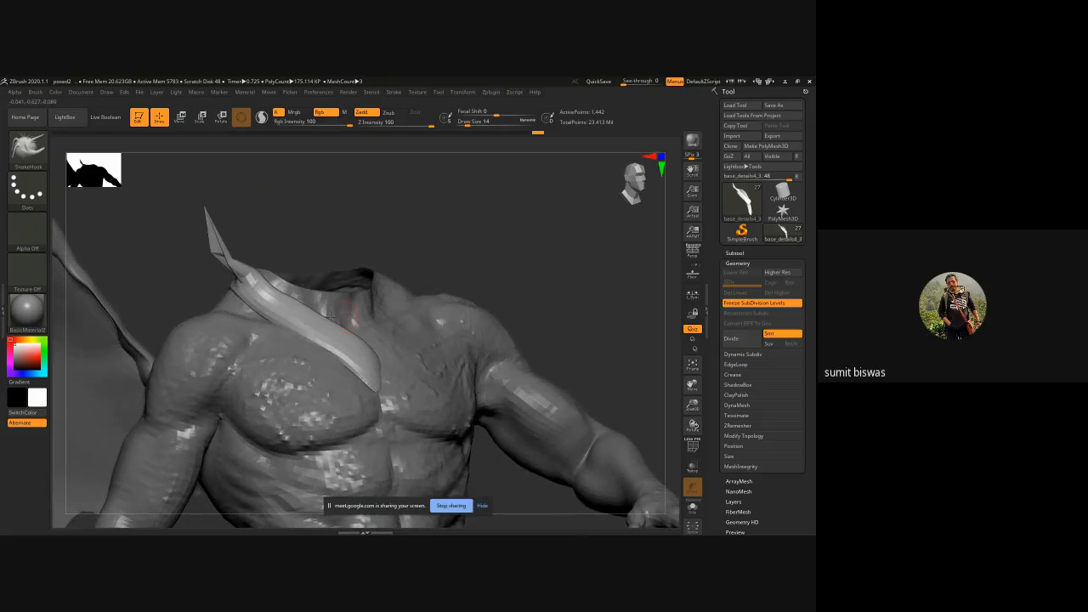
drag(335, 336, 330, 277)
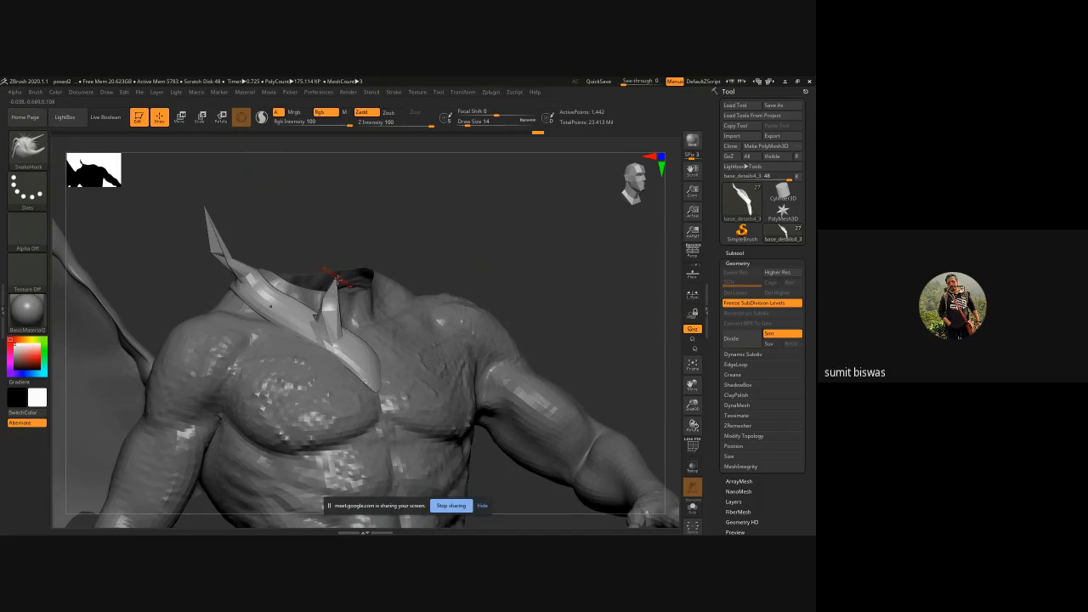
mouse_move(479, 252)
mouse_down()
mouse_move(469, 248)
mouse_move(476, 255)
mouse_up()
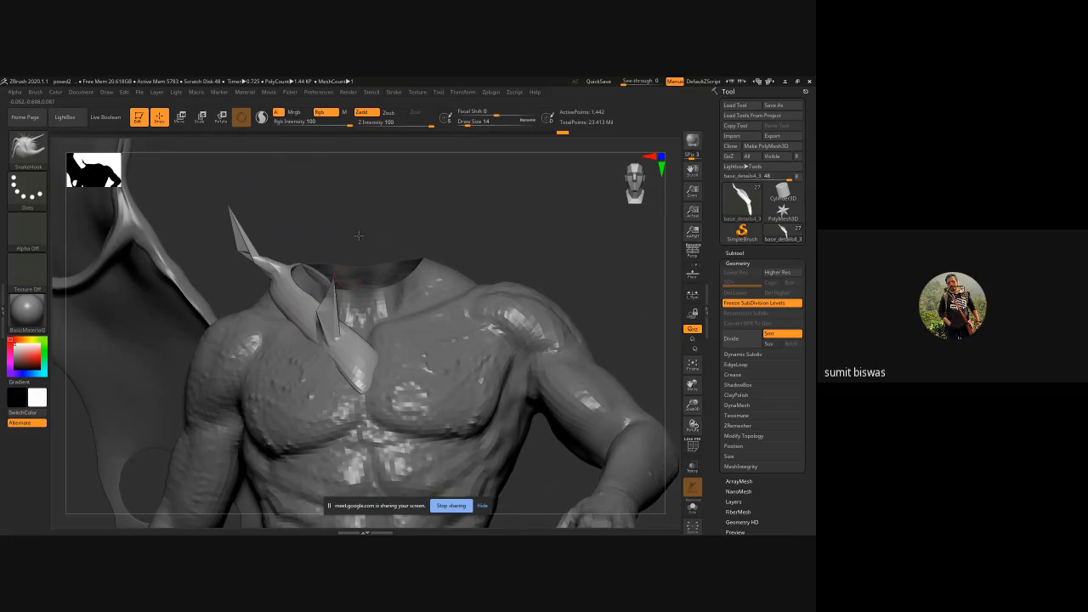
- Pull a third spike from the strap's back section out toward the wing
drag(358, 235, 412, 272)
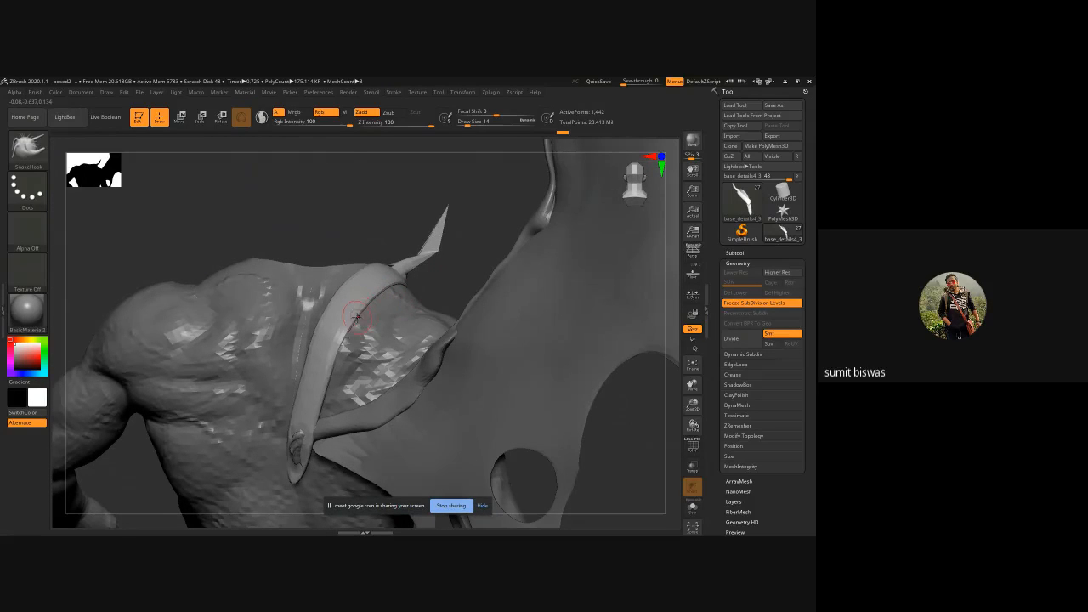
drag(427, 282, 406, 332)
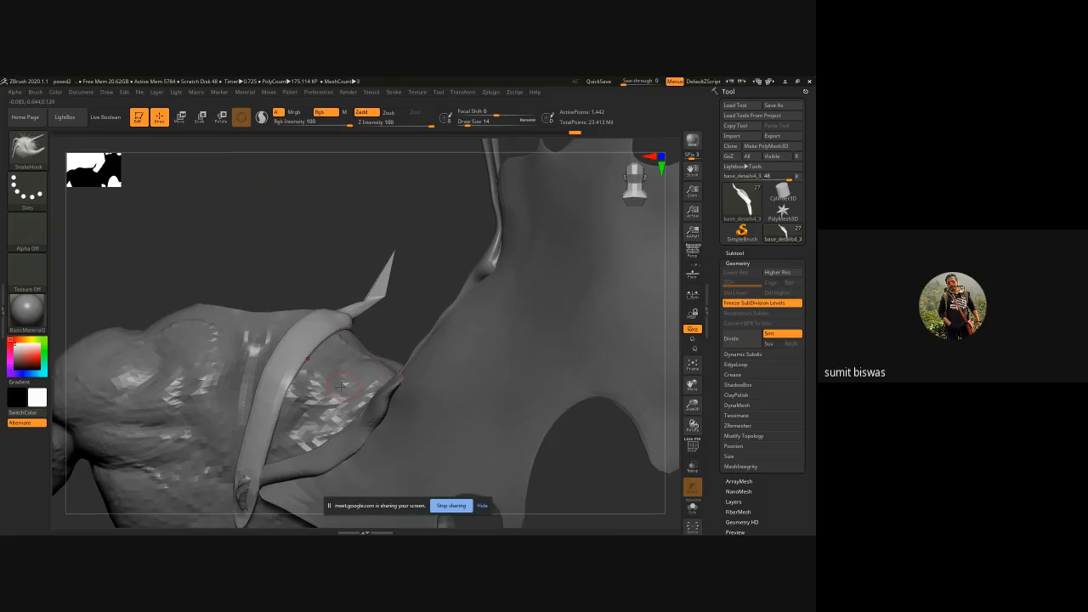
mouse_move(397, 335)
mouse_down()
mouse_move(412, 334)
mouse_move(365, 401)
mouse_up()
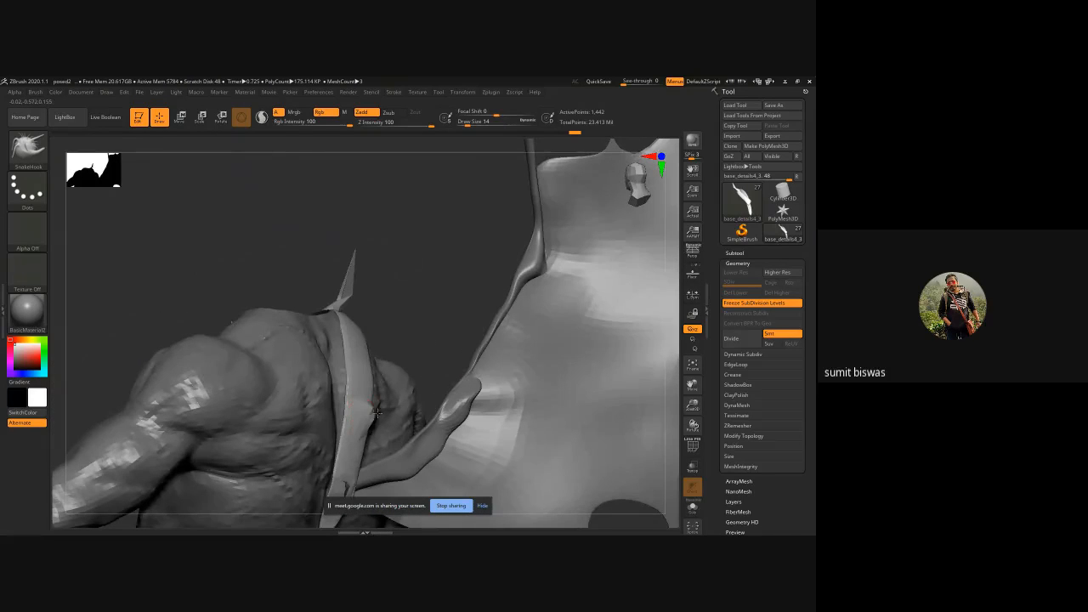
mouse_move(374, 405)
mouse_down()
mouse_move(414, 394)
mouse_move(437, 354)
mouse_up()
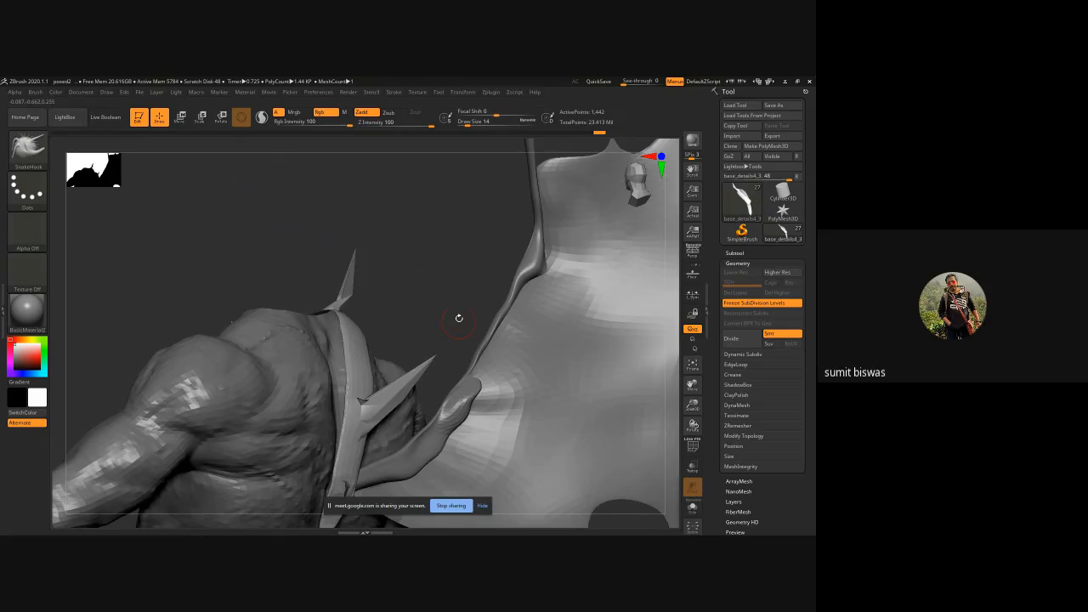
mouse_move(459, 318)
mouse_down()
mouse_move(442, 323)
mouse_move(467, 334)
mouse_up()
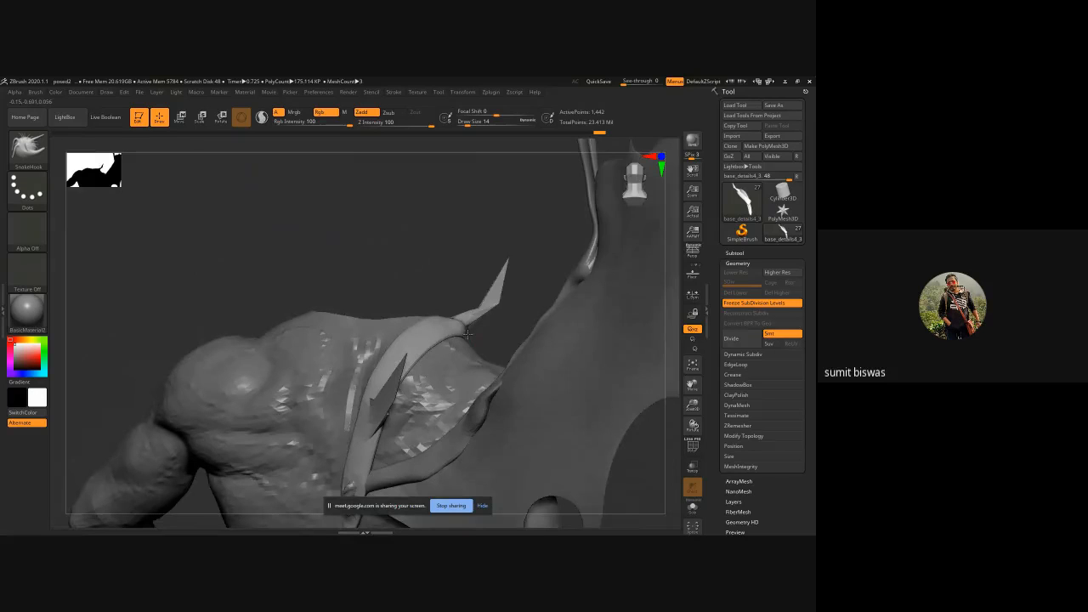
- Turn on Sculptris Pro and the wireframe, and smooth the chest and shoulder spikes at draw size 34
drag(468, 335, 540, 327)
click(262, 119)
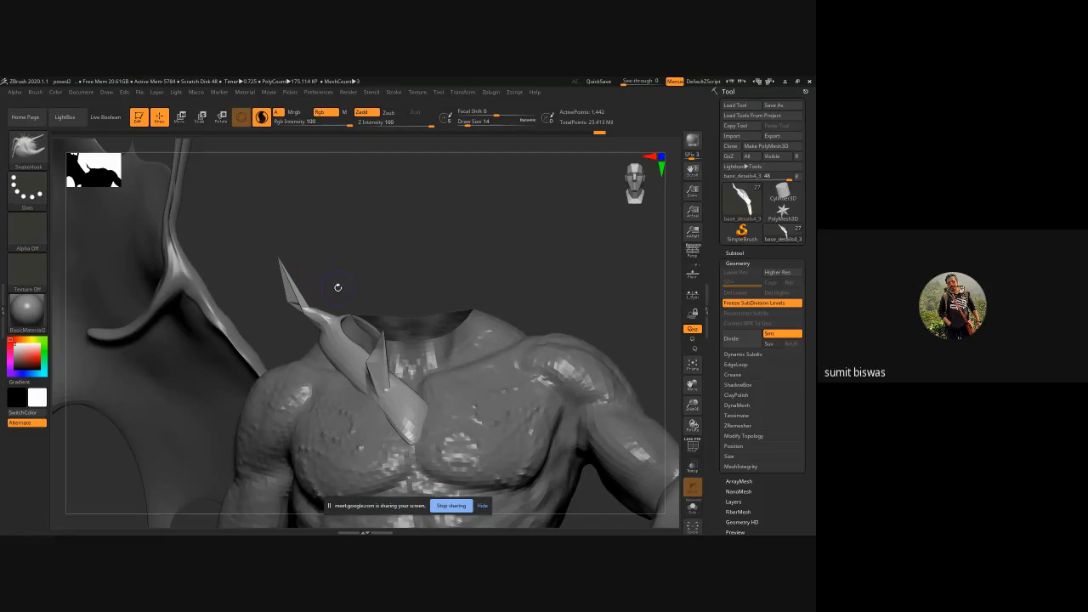
key(shift+f)
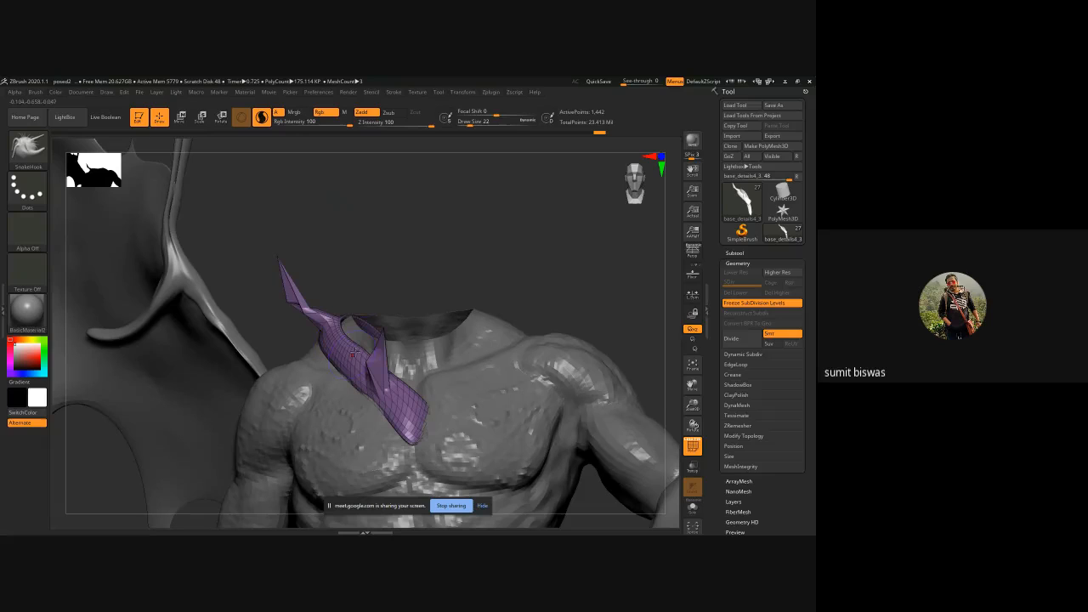
key(shift)
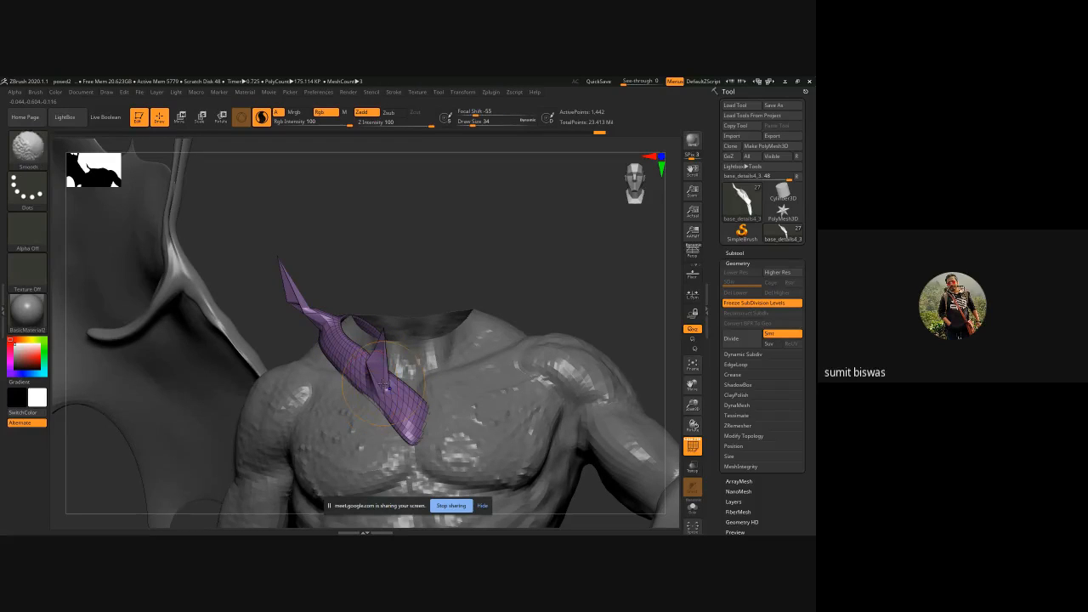
shift+drag(383, 385, 379, 372)
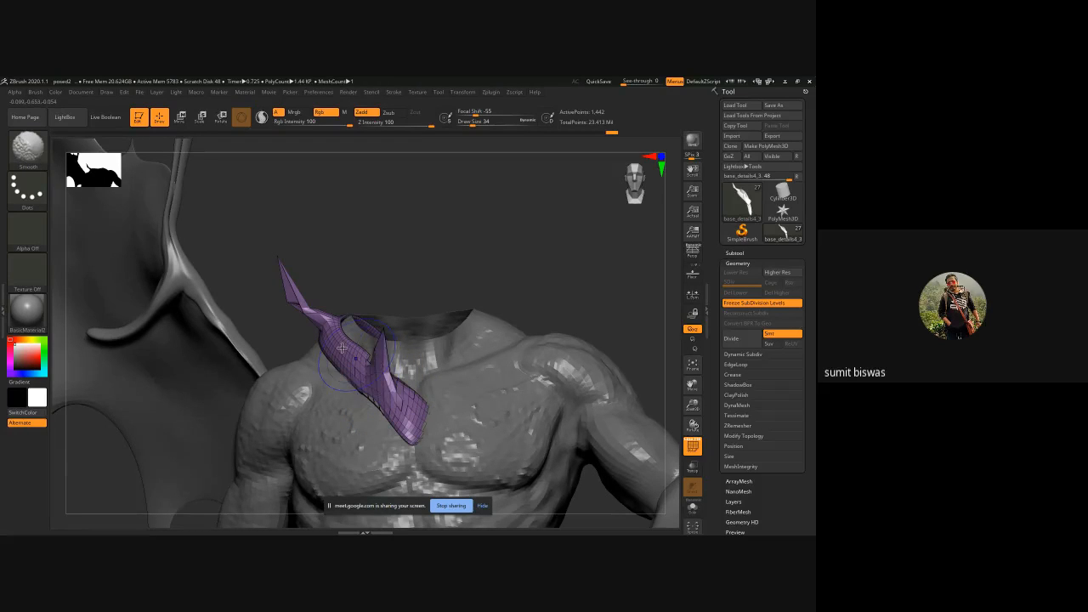
mouse_move(317, 311)
shift+mouse_down()
mouse_move(305, 299)
mouse_move(374, 285)
mouse_move(280, 280)
mouse_move(489, 274)
shift+mouse_up()
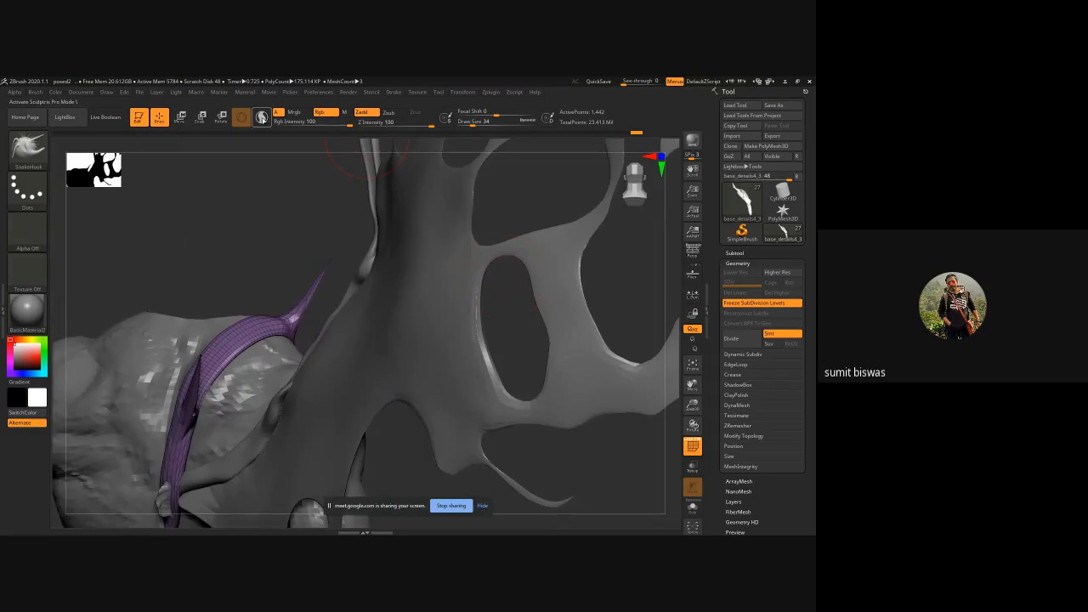
- Re-enable Sculptris Pro, try smoothing the base of the shoulder spike, and open the strap's Modify Topology settings
click(263, 121)
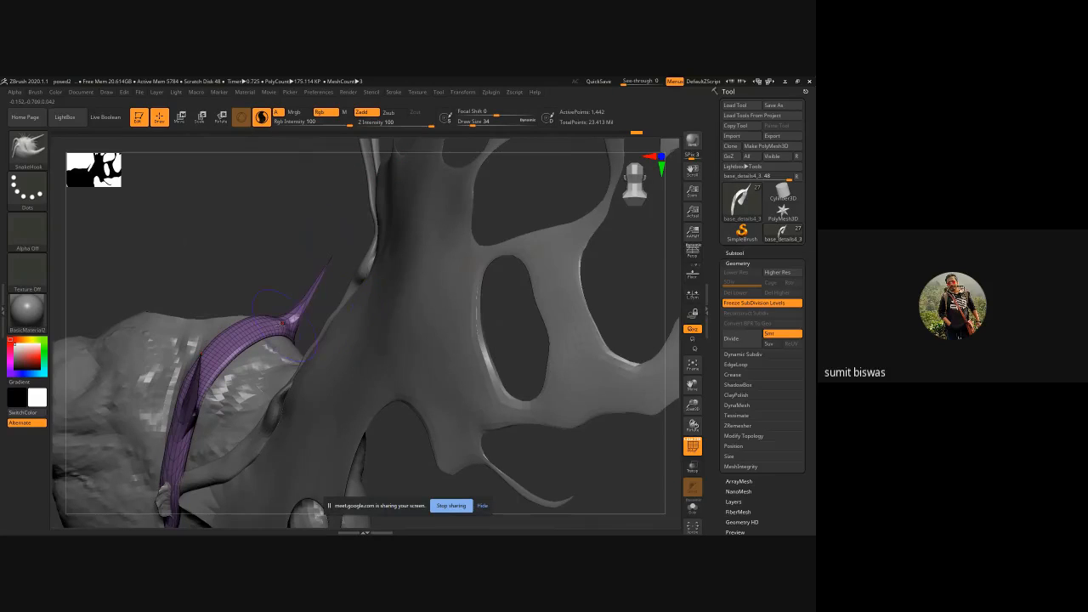
key(shift)
click(290, 319)
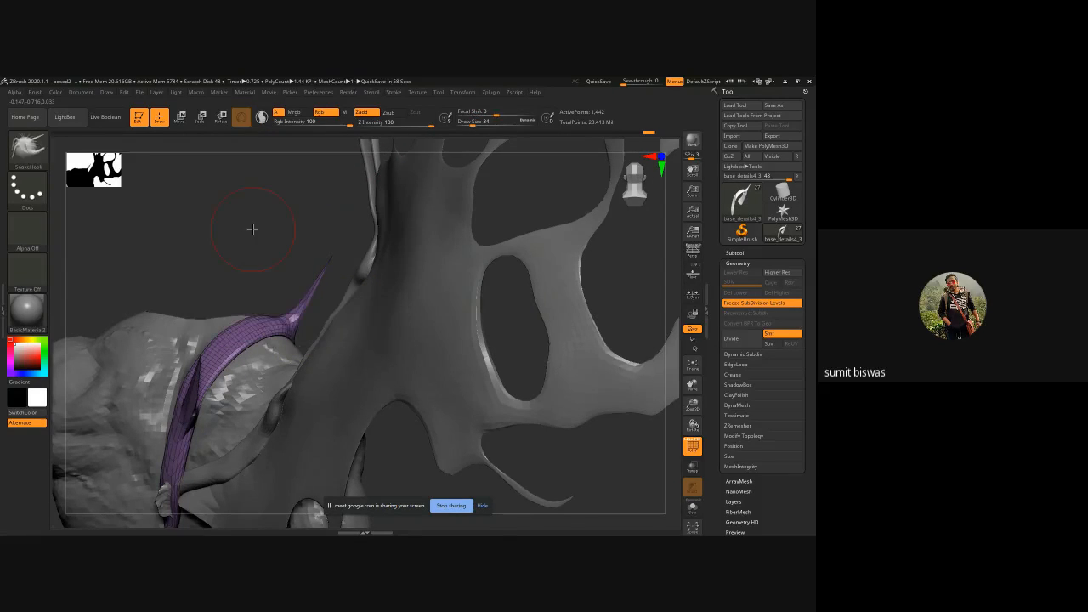
click(261, 116)
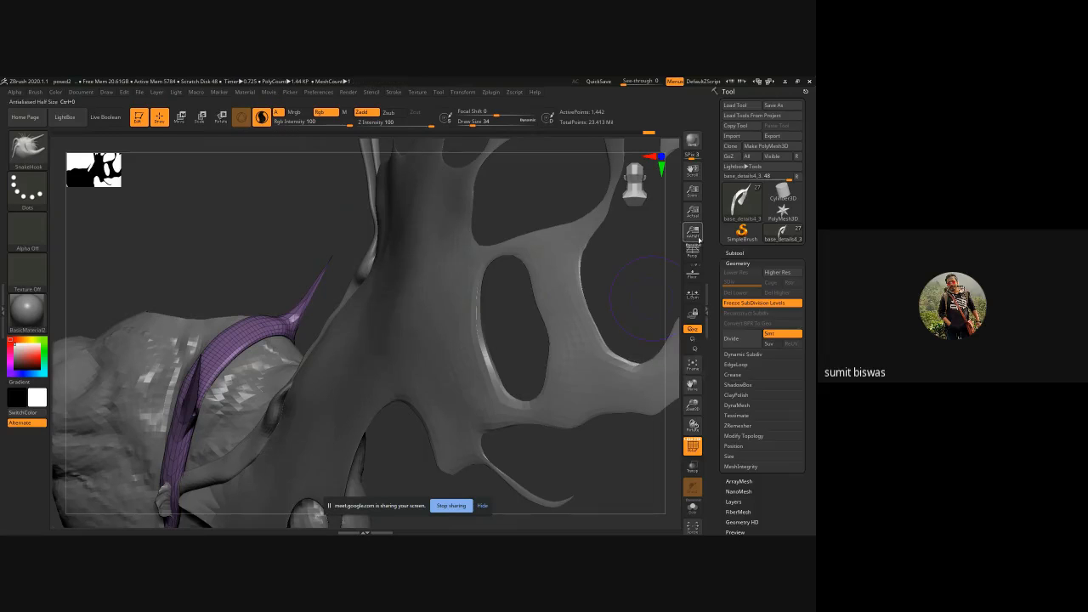
click(744, 435)
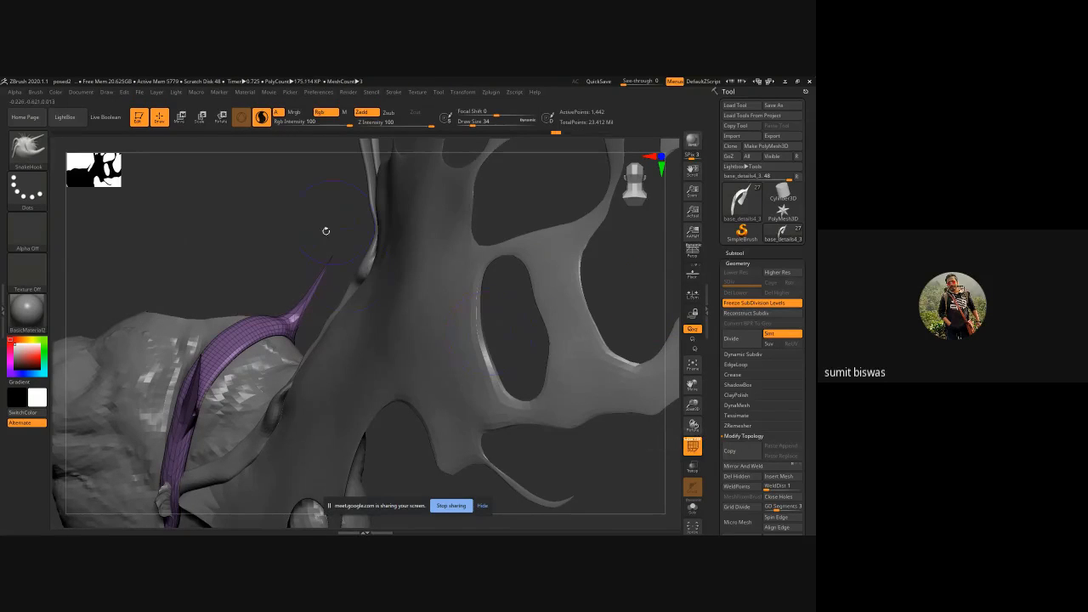
- Smooth the strap's lower back section down to its tip in Sculptris Pro mode at draw size 34
drag(250, 264, 285, 266)
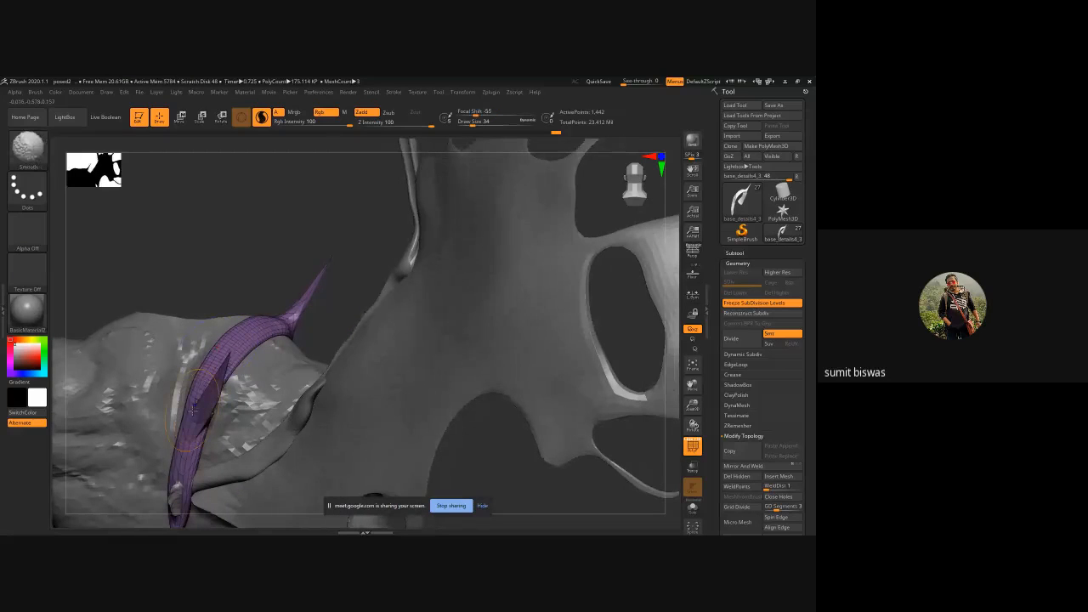
shift+drag(188, 440, 208, 385)
alt+drag(339, 343, 364, 291)
mouse_move(284, 245)
mouse_down()
mouse_move(326, 247)
mouse_move(318, 243)
mouse_up()
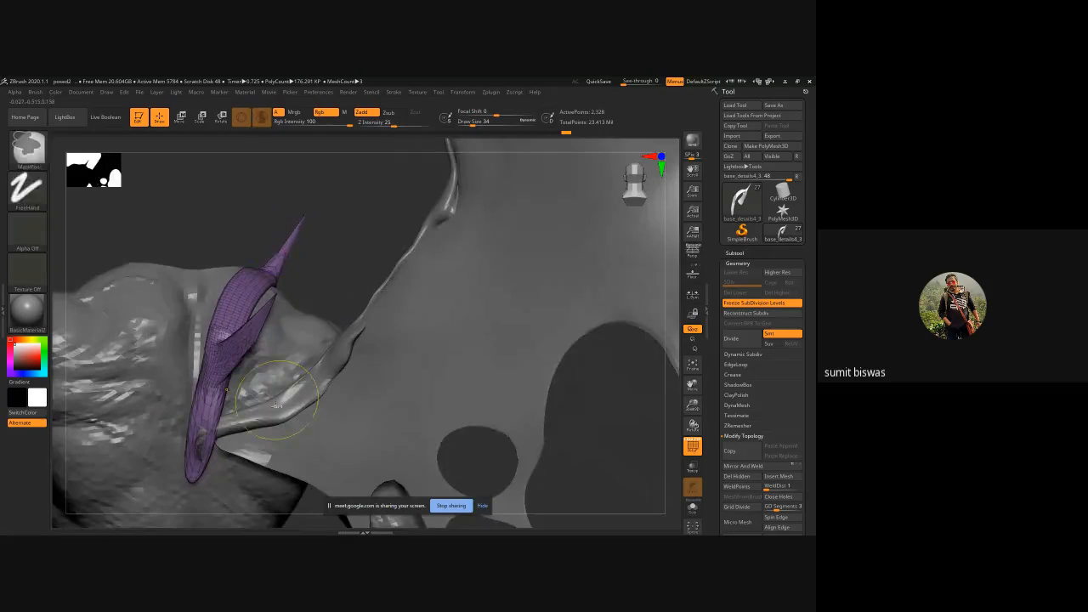
ctrl+right_drag(288, 255, 301, 337)
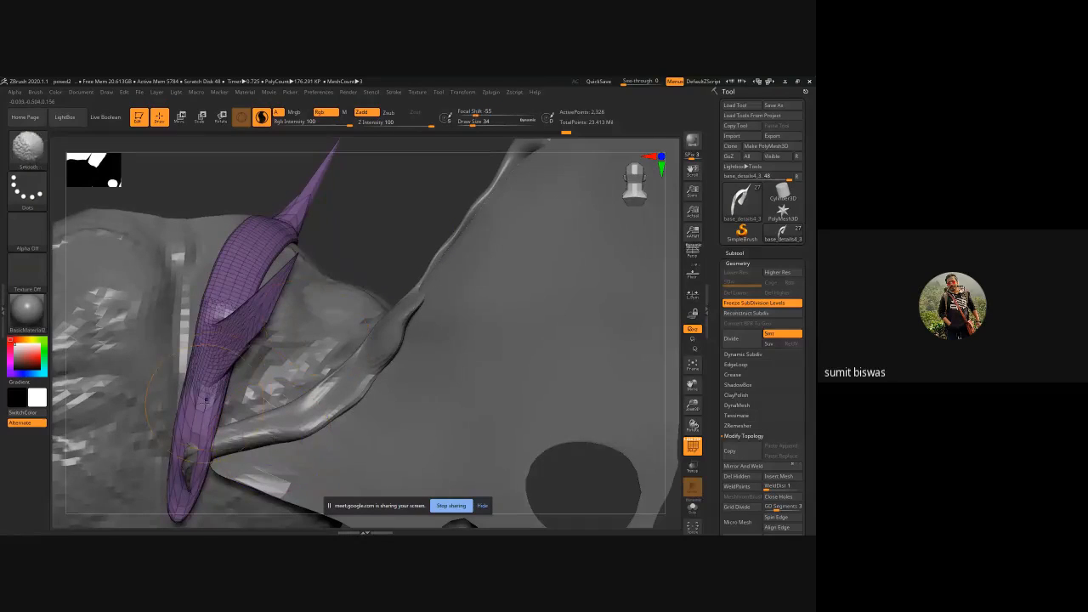
shift+drag(209, 392, 182, 478)
shift+drag(177, 491, 199, 418)
- Smooth the back spike's transition into the strap and undo the last smoothing stroke
alt+drag(401, 259, 379, 310)
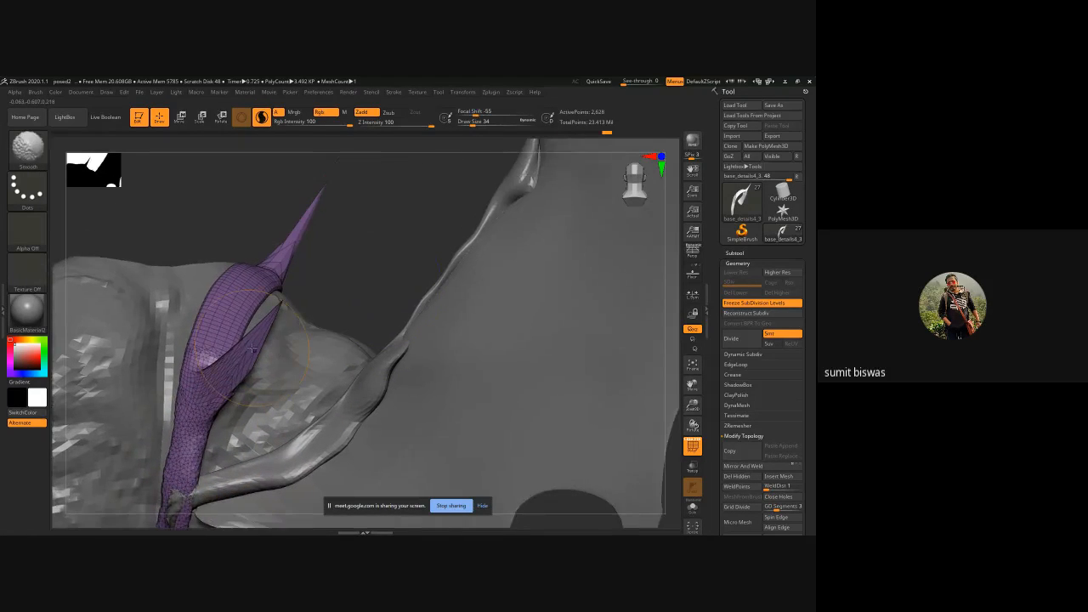
mouse_move(231, 369)
shift+mouse_down()
mouse_move(255, 336)
mouse_move(216, 374)
mouse_move(225, 326)
mouse_move(248, 293)
shift+mouse_up()
drag(341, 267, 316, 311)
mouse_move(206, 412)
shift+mouse_down()
mouse_move(281, 260)
mouse_move(315, 219)
shift+mouse_up()
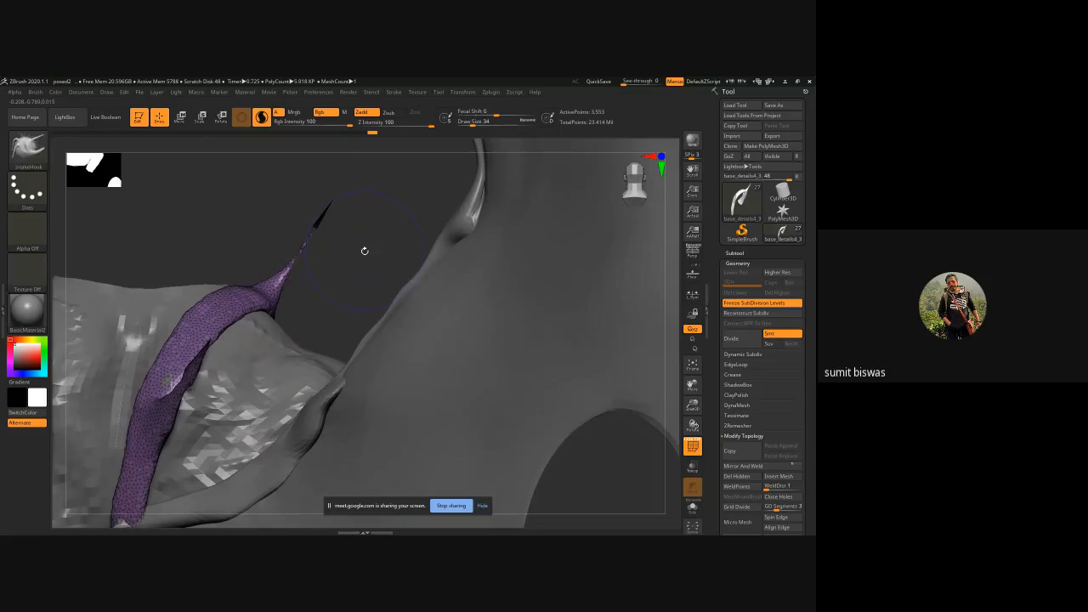
key(ctrl+z)
- Smooth the chest spike's base into the strap and check all three spikes from above and the front
mouse_move(363, 254)
mouse_down()
mouse_move(306, 307)
mouse_move(382, 390)
mouse_move(422, 374)
mouse_up()
drag(526, 277, 477, 291)
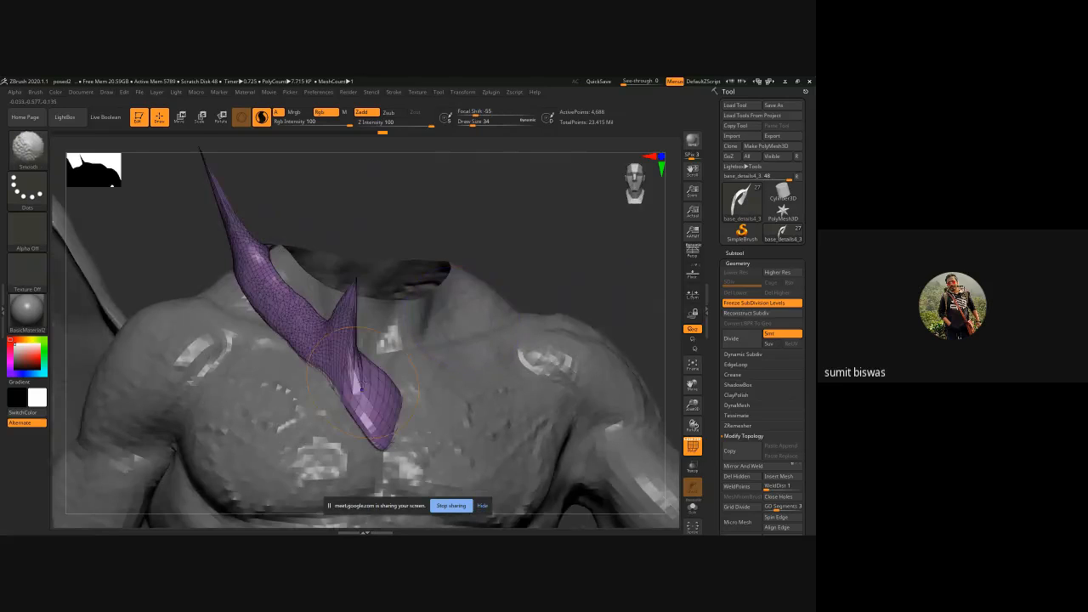
mouse_move(364, 379)
shift+mouse_down()
mouse_move(377, 418)
mouse_move(349, 338)
shift+mouse_up()
mouse_move(467, 245)
mouse_down()
mouse_move(348, 263)
mouse_move(323, 236)
mouse_move(357, 266)
mouse_move(289, 287)
mouse_move(270, 311)
mouse_up()
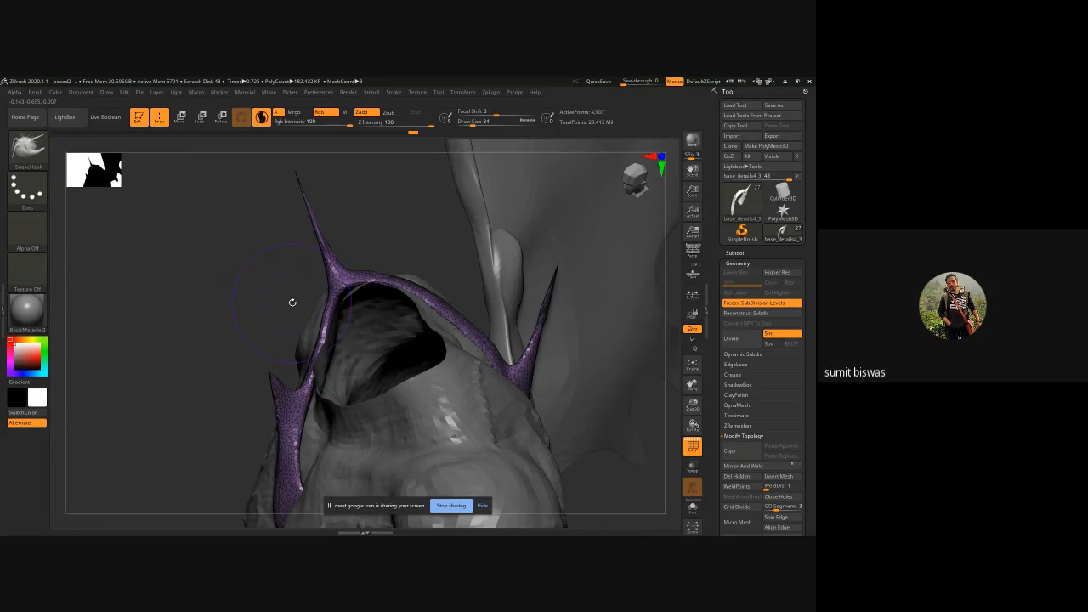
drag(142, 357, 507, 221)
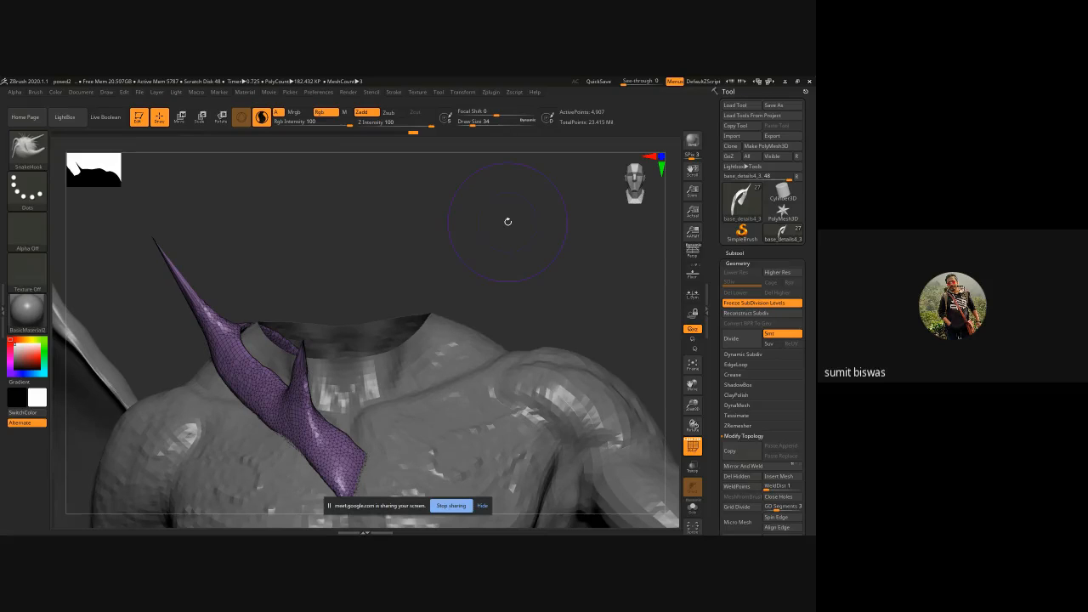
- Smooth the shoulder spike and the nearby back spike in Sculptris Pro mode at draw size 34, with the strap's wireframe shown
key(shift+f)
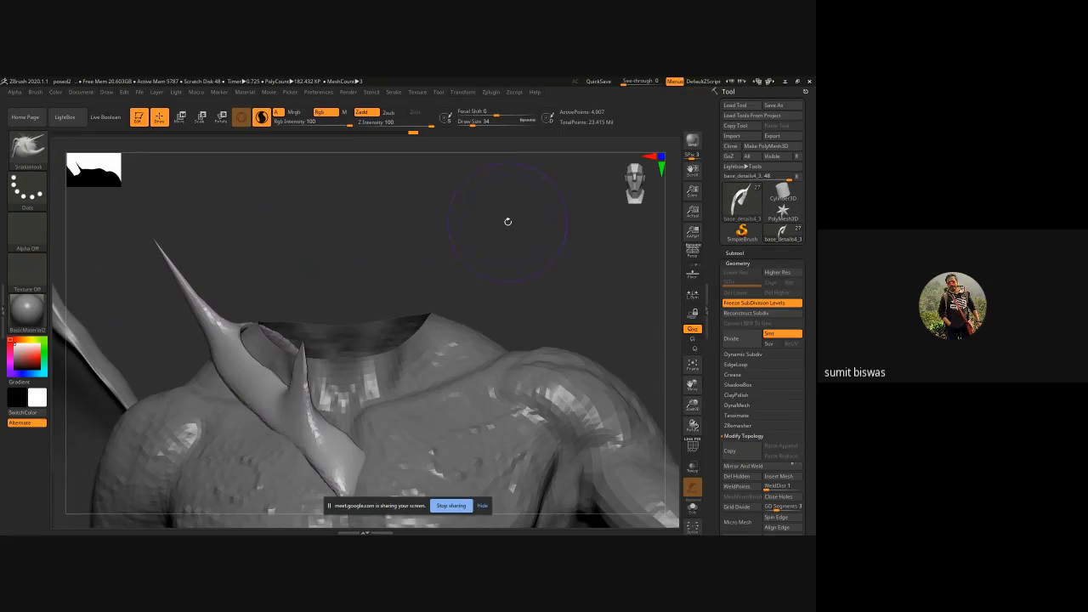
drag(269, 262, 368, 290)
mouse_move(507, 200)
mouse_down()
mouse_move(428, 221)
mouse_move(74, 250)
mouse_up()
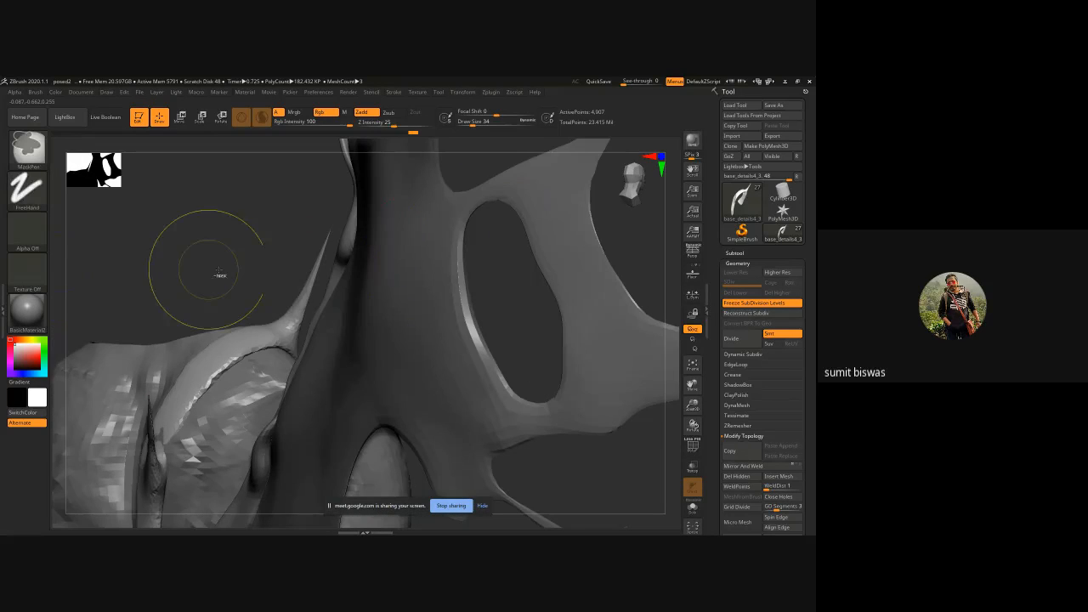
mouse_move(236, 267)
mouse_down()
mouse_move(165, 246)
mouse_move(274, 283)
mouse_move(272, 157)
mouse_up()
ctrl+right_drag(340, 166, 439, 168)
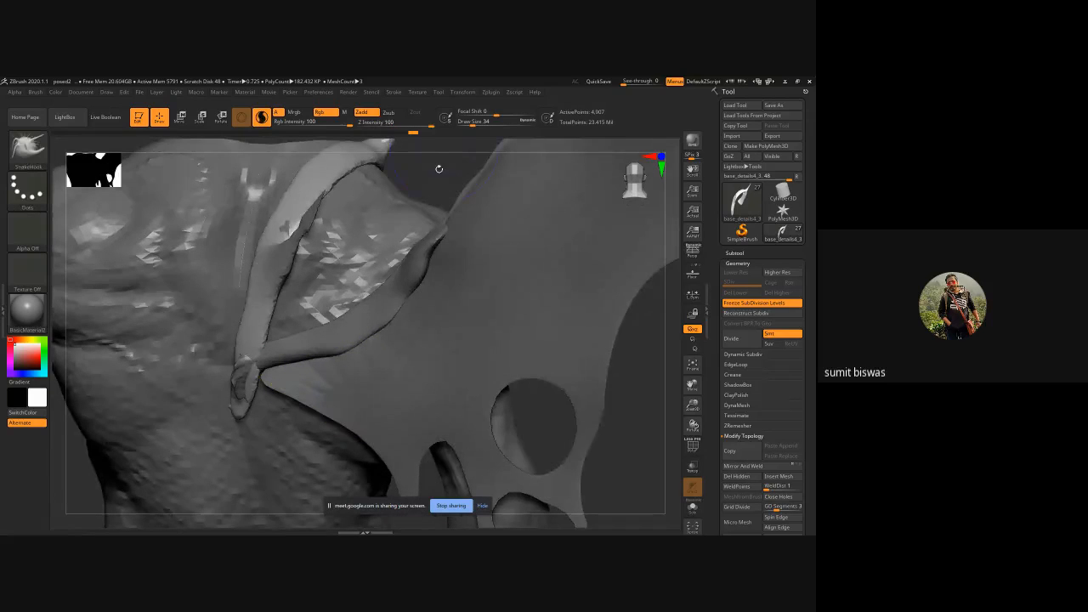
mouse_move(439, 169)
mouse_down()
mouse_move(419, 234)
mouse_move(437, 226)
mouse_up()
alt+drag(362, 181, 375, 304)
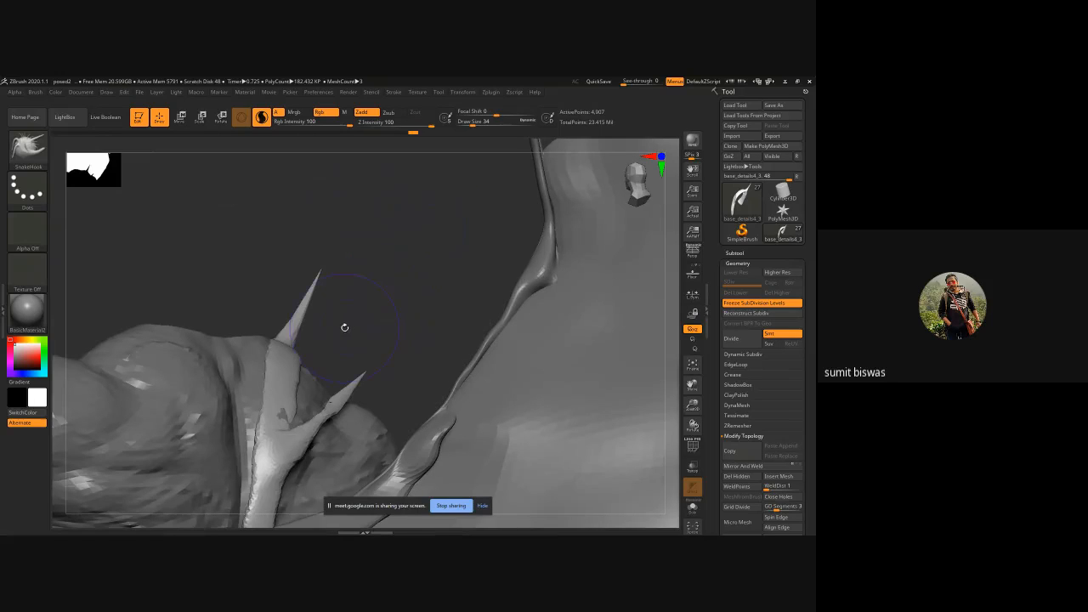
key(shift)
key(shift+f)
alt+click(299, 311)
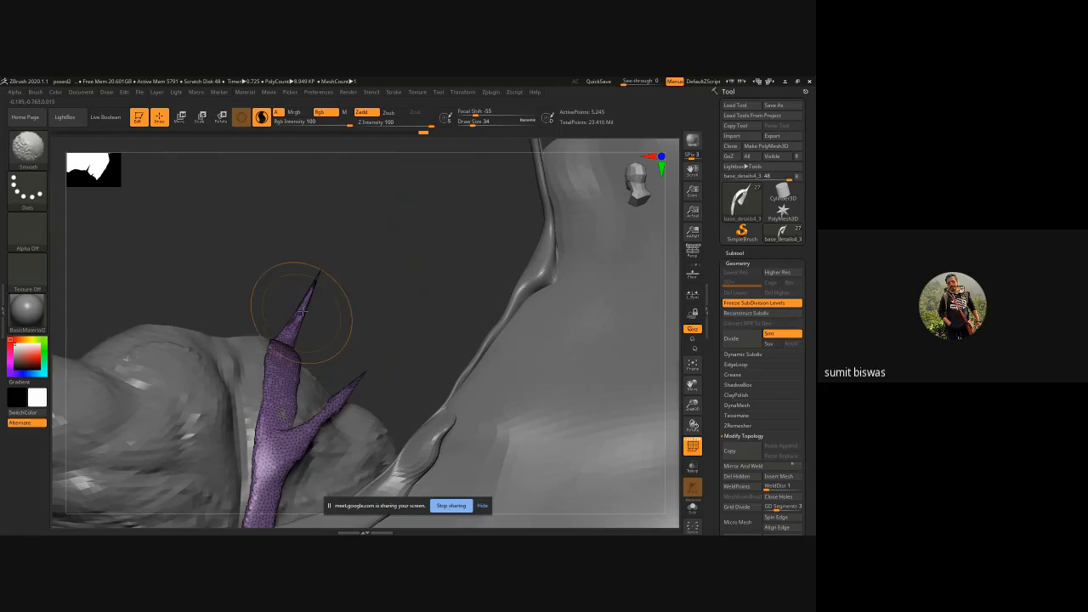
mouse_move(301, 319)
shift+mouse_down()
mouse_move(427, 307)
mouse_move(306, 321)
mouse_move(292, 297)
mouse_move(334, 350)
mouse_move(328, 363)
mouse_move(383, 353)
shift+mouse_up()
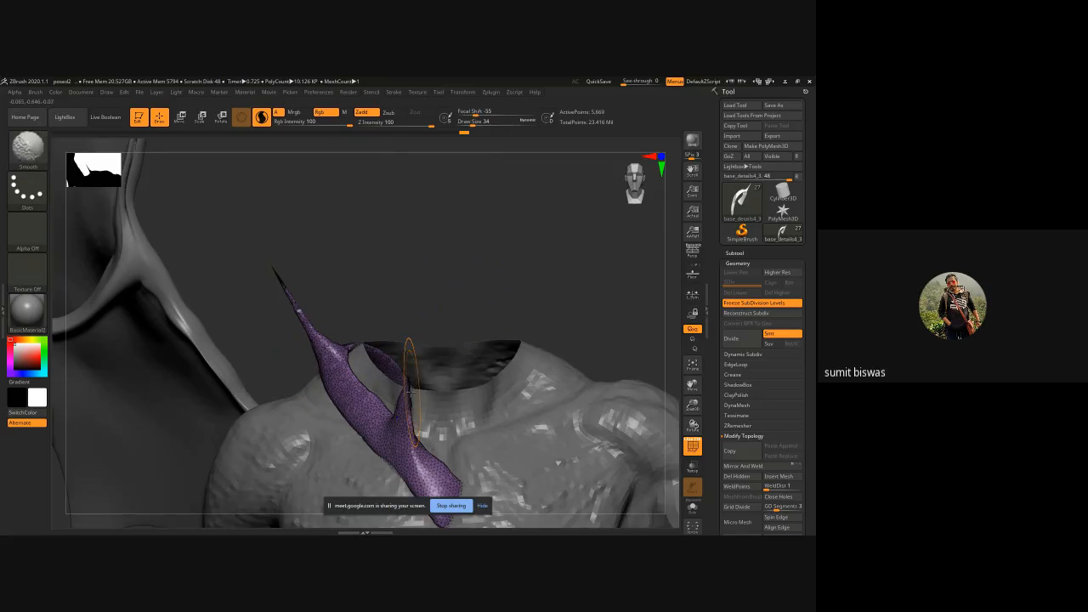
- Smooth the chest spike and the back spike from several angles, and turn off the strap's wireframe
shift+drag(410, 392, 399, 406)
drag(511, 301, 564, 306)
shift+drag(403, 396, 409, 393)
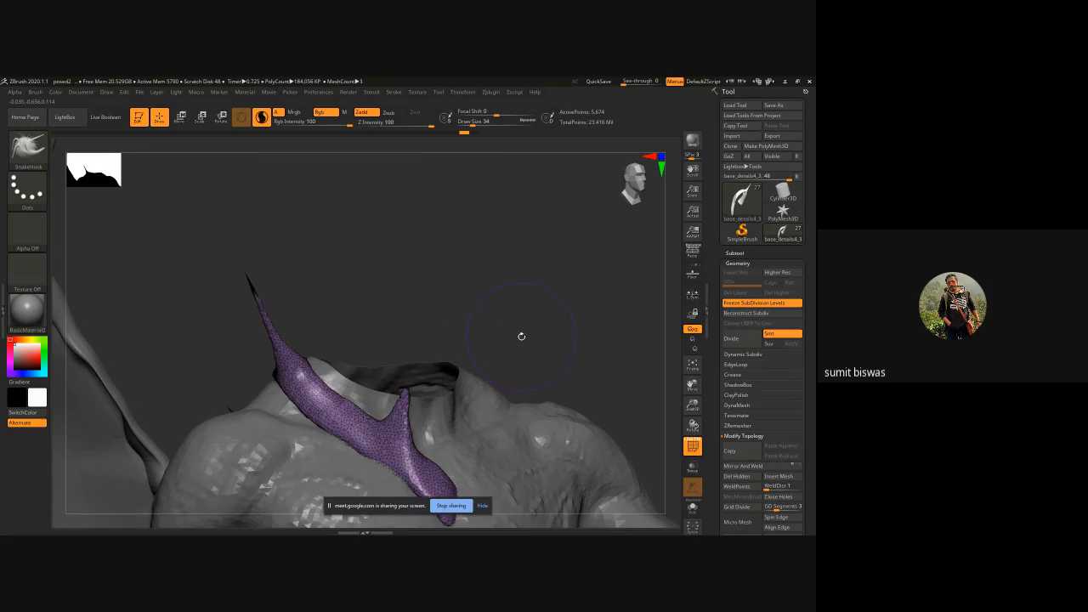
mouse_move(521, 337)
mouse_down()
mouse_move(526, 366)
mouse_move(561, 357)
mouse_up()
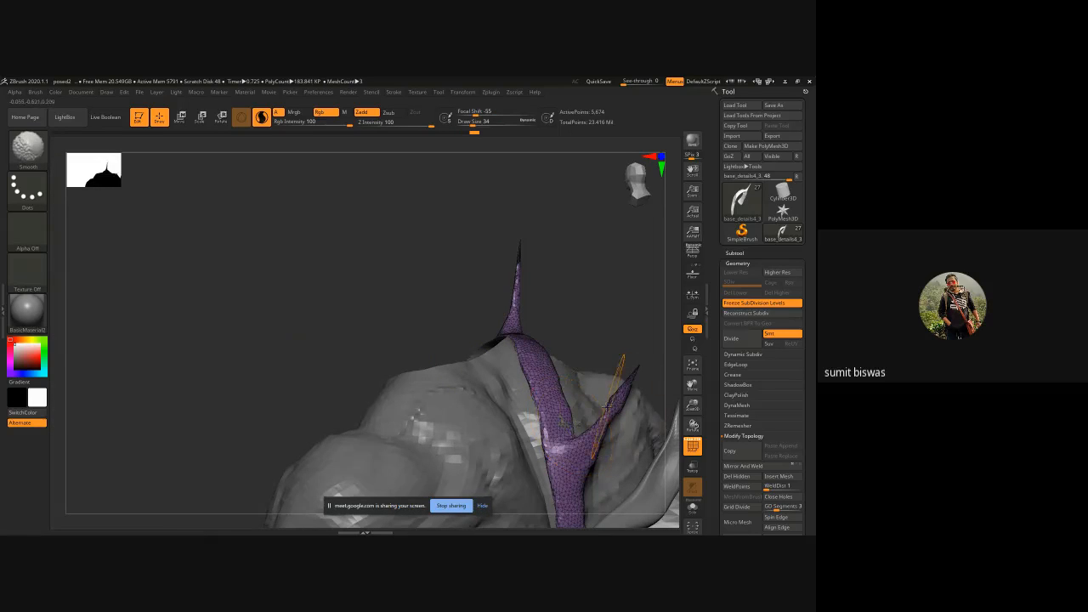
shift+drag(639, 382, 622, 398)
mouse_move(401, 297)
alt+mouse_down()
mouse_move(327, 274)
mouse_move(304, 323)
alt+mouse_up()
key(shift+f)
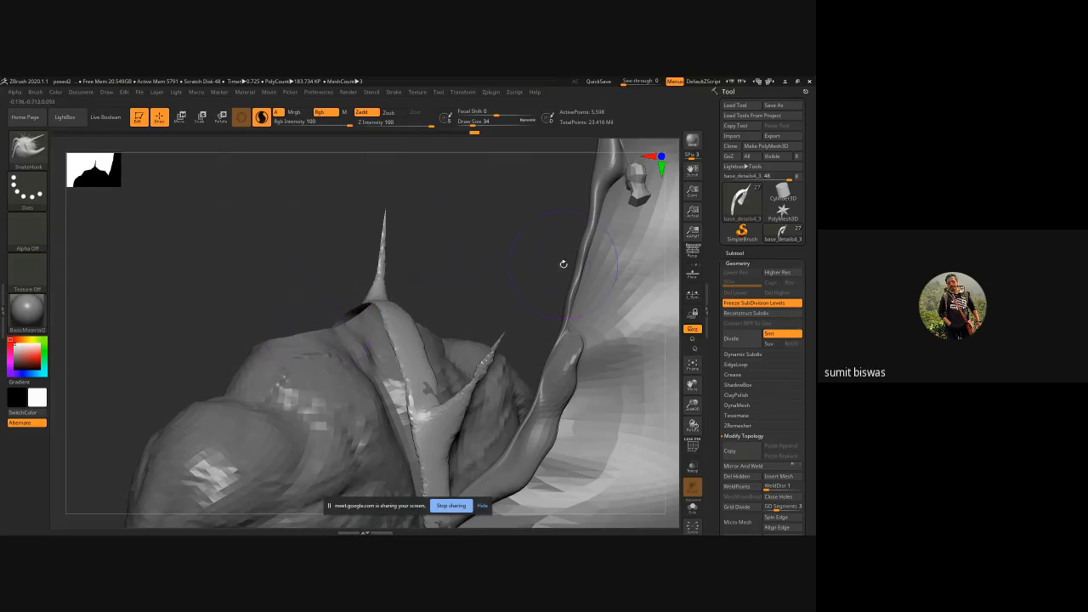
- Remesh the spiked strap with ZRemesher using the current settings and show its wireframe
click(745, 426)
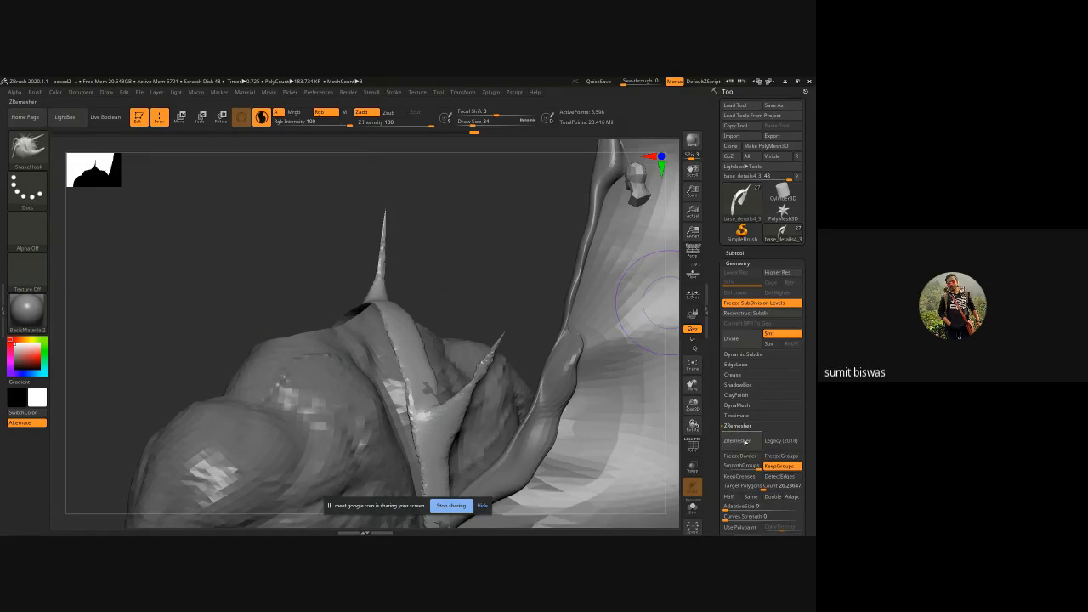
click(729, 441)
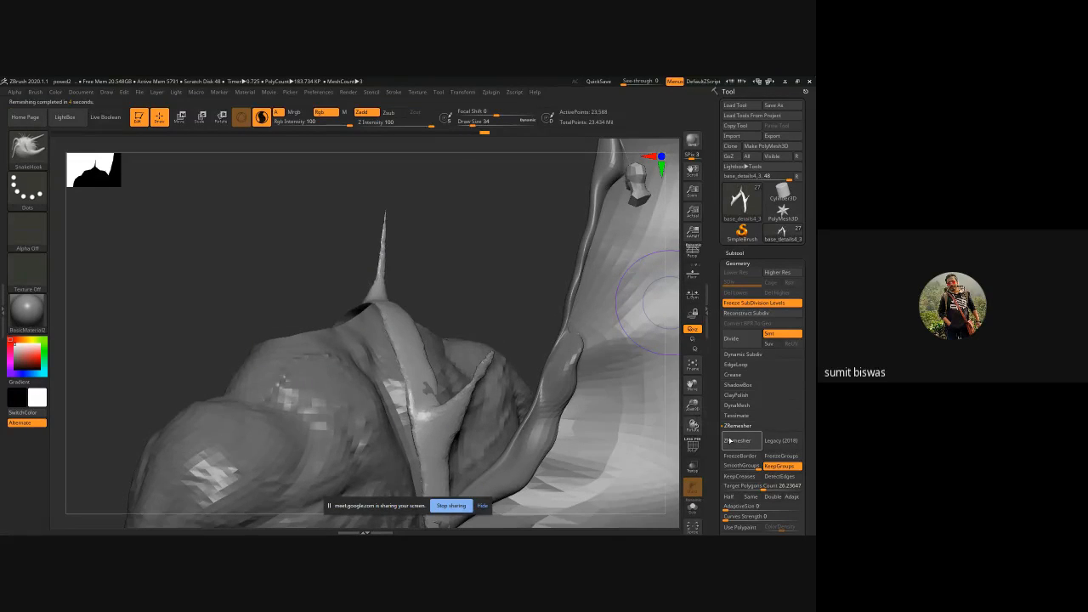
key(shift)
key(shift+f)
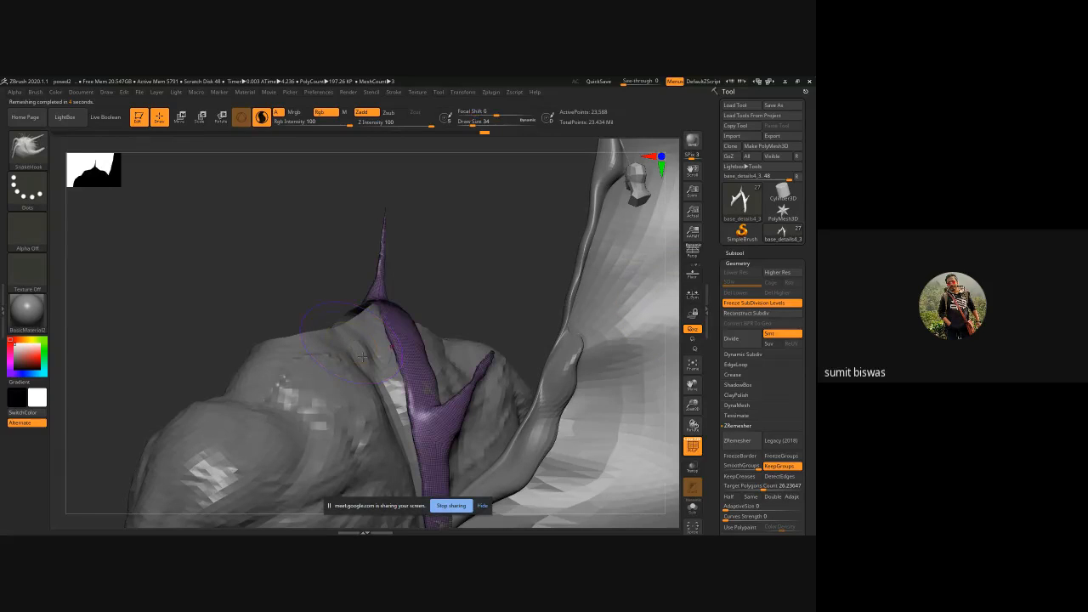
- Turn off Sculptris Pro and smooth the remeshed shoulder spike from its base towards its tip at draw size 9
drag(165, 263, 581, 207)
drag(499, 232, 404, 350)
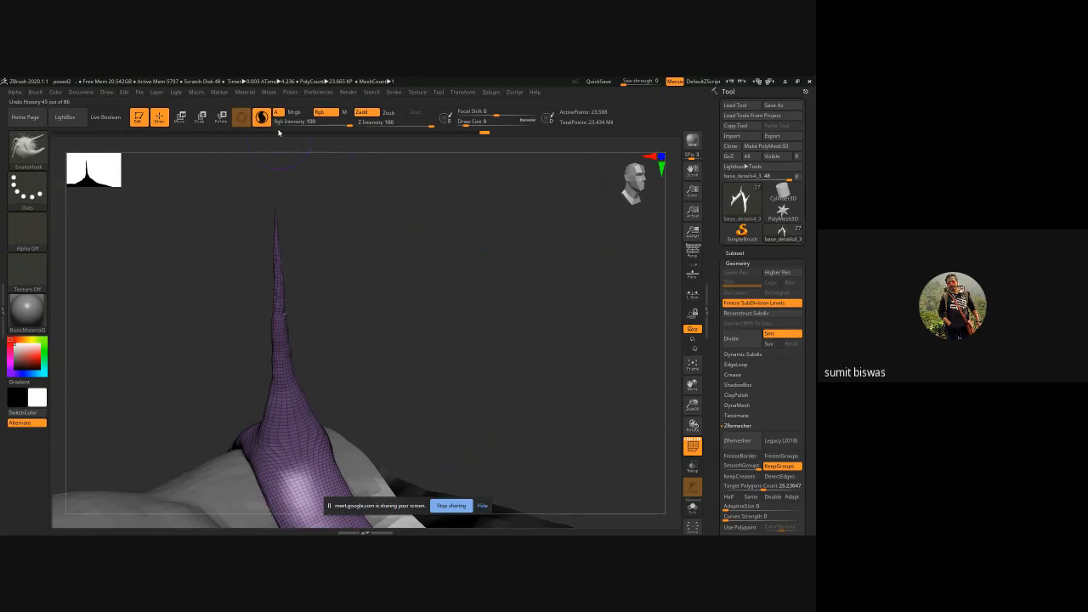
drag(372, 258, 310, 310)
key(shift)
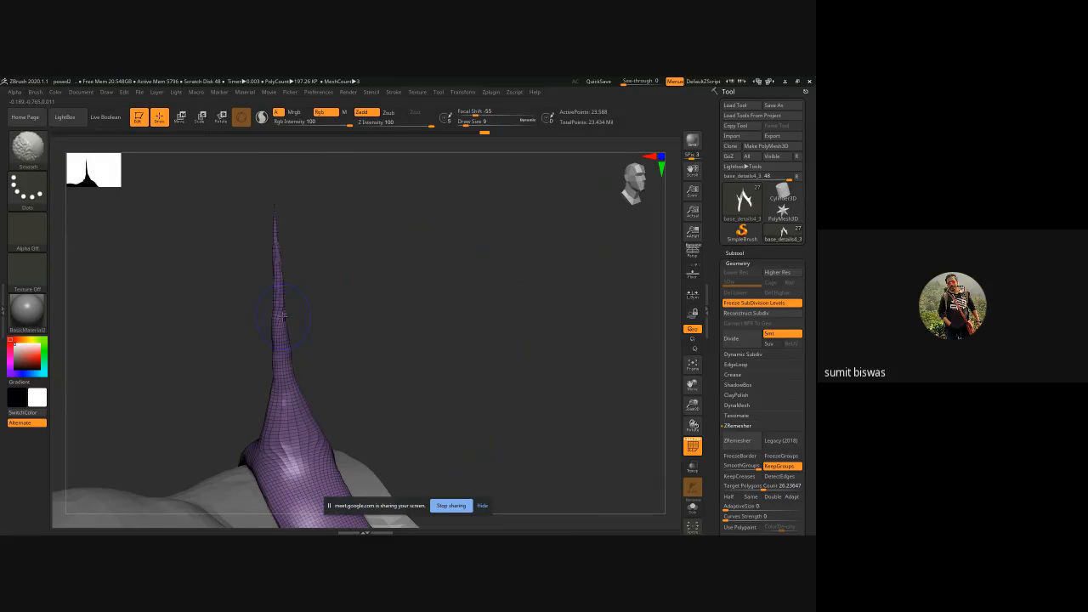
shift+drag(279, 249, 275, 233)
shift+drag(281, 326, 281, 322)
- Smooth the remeshed strap around the chest and back spikes, then check the collar from the side without wireframe
mouse_move(406, 361)
mouse_down()
mouse_move(400, 236)
mouse_move(492, 293)
mouse_move(472, 289)
mouse_move(441, 357)
mouse_move(440, 344)
mouse_move(416, 367)
mouse_move(443, 347)
mouse_move(412, 396)
mouse_move(433, 425)
mouse_up()
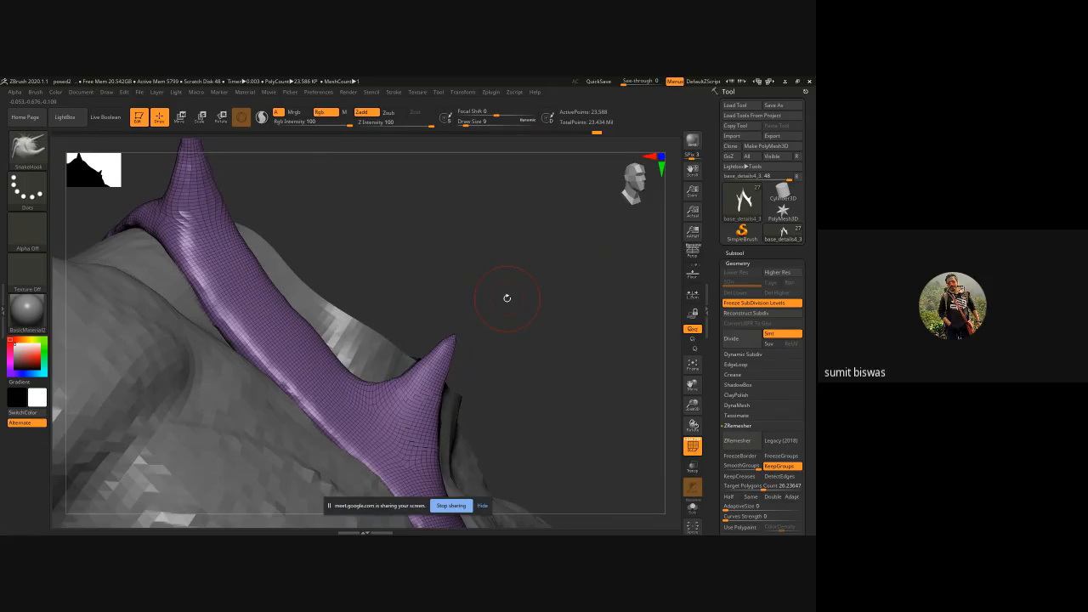
mouse_move(507, 298)
mouse_down()
mouse_move(584, 198)
mouse_move(349, 327)
mouse_move(422, 338)
mouse_move(306, 206)
mouse_move(362, 246)
mouse_up()
mouse_move(478, 300)
shift+mouse_down()
mouse_move(495, 257)
mouse_move(480, 315)
mouse_move(536, 307)
mouse_move(461, 313)
mouse_move(402, 398)
mouse_move(427, 443)
mouse_move(441, 429)
shift+mouse_up()
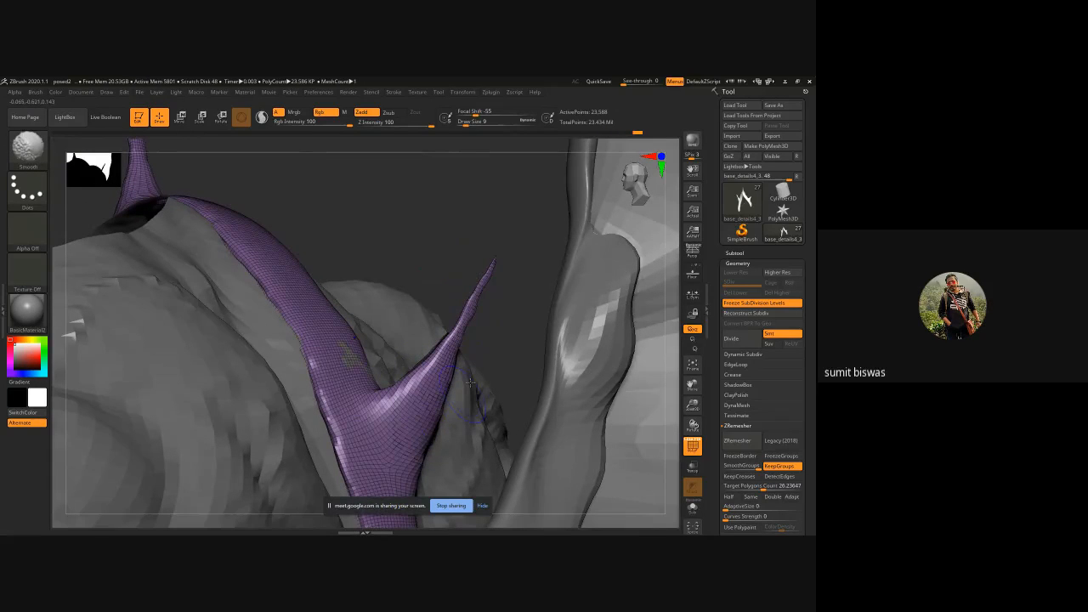
ctrl+right_drag(488, 306, 354, 241)
key(shift+f)
drag(382, 312, 291, 236)
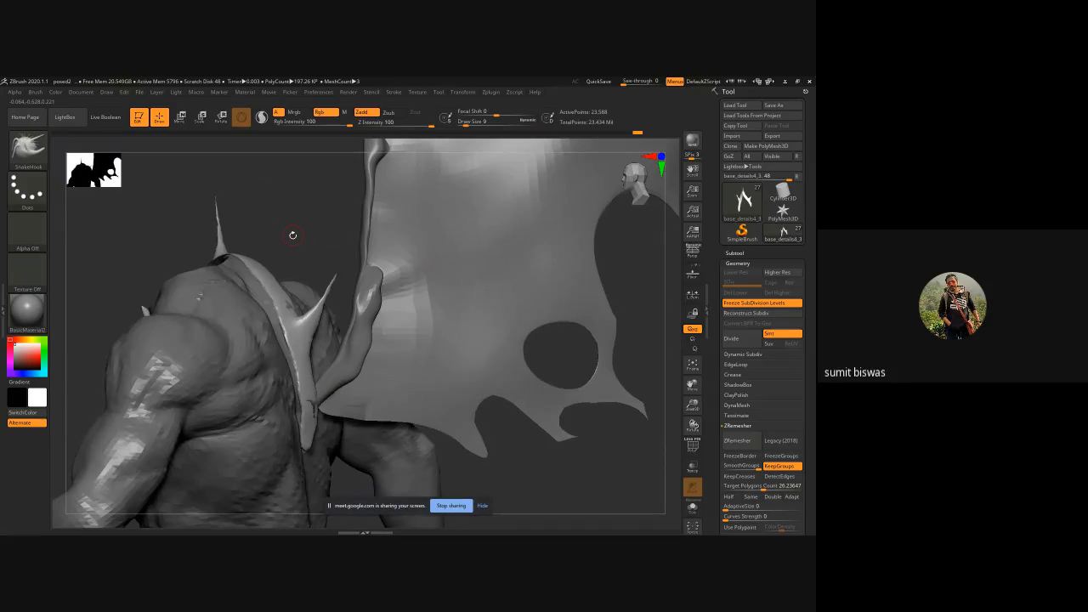
- Adjust the strap's fit over the back of the shoulder with the Move brush at draw size 38
key(b)
key(m)
key(v)
key(bracketright)
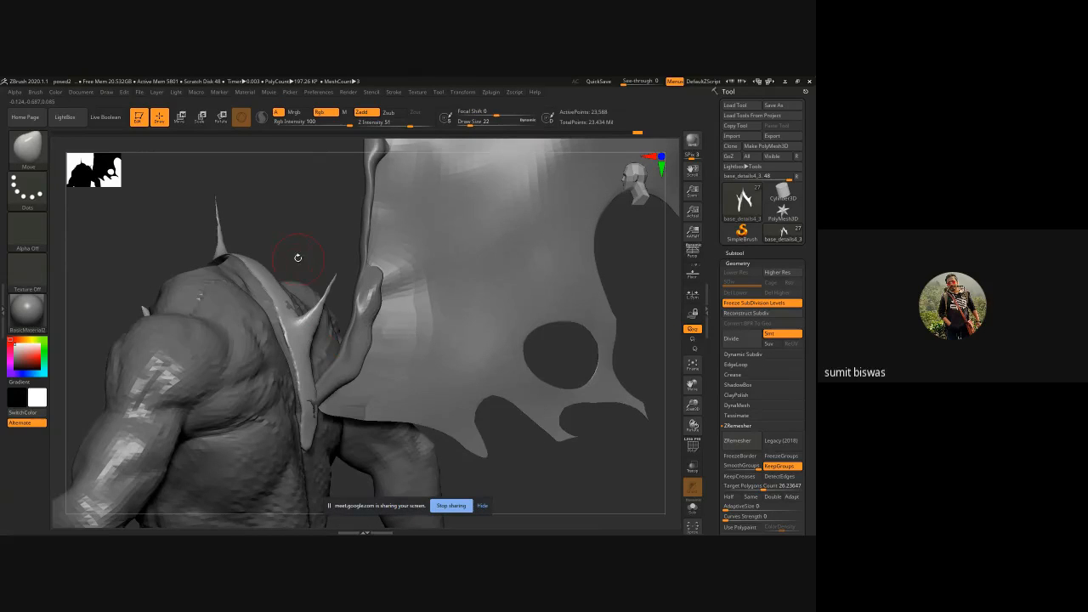
key(bracketright)
key(bracketright)
drag(252, 273, 297, 289)
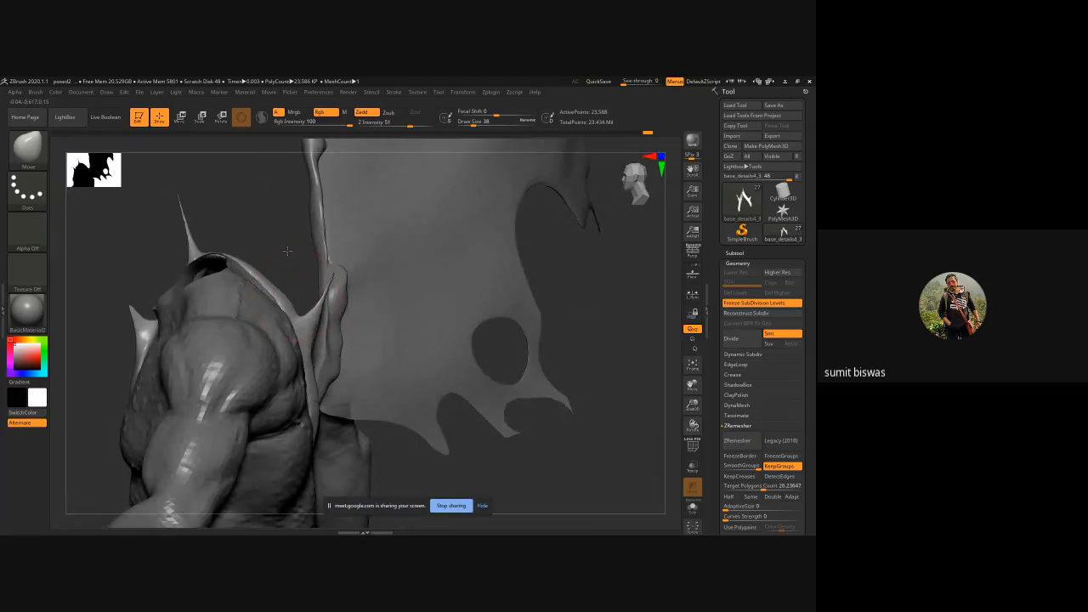
- Build up raised ridges along the strap's front, past the chest spike to the lower tip, with ClayBuildup at draw size 10
drag(288, 250, 429, 289)
key(b)
key(c)
key(b)
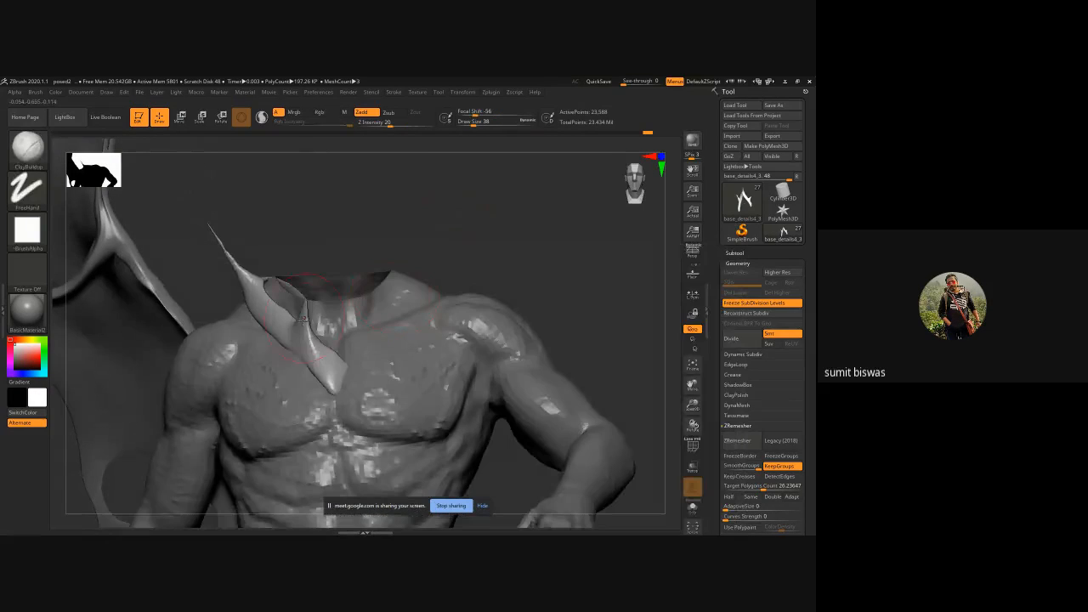
key(bracketleft)
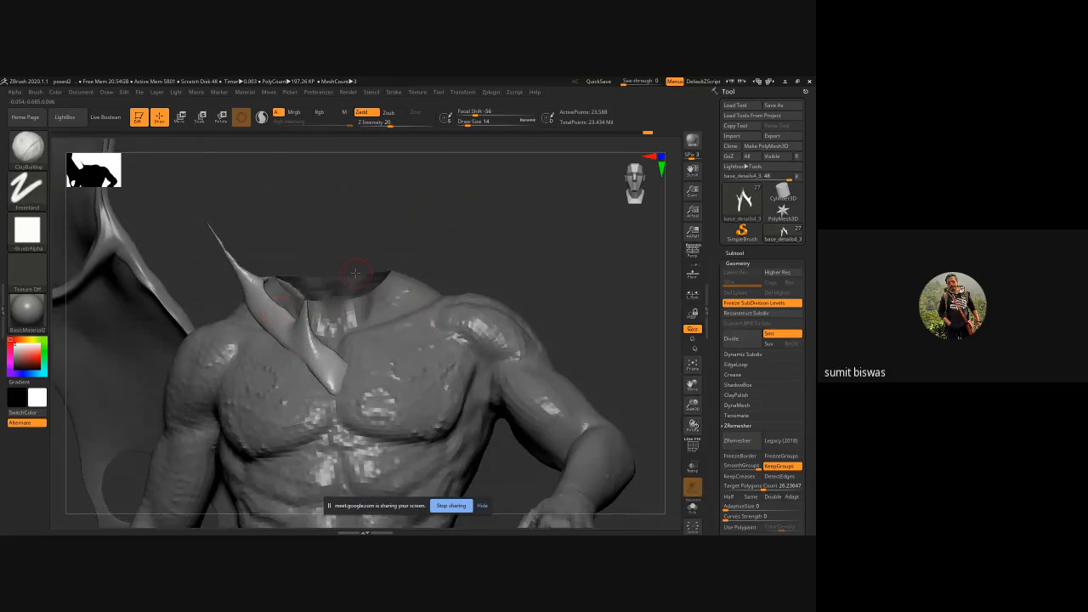
mouse_move(354, 274)
ctrl+right_down()
mouse_move(264, 170)
mouse_move(315, 241)
ctrl+right_up()
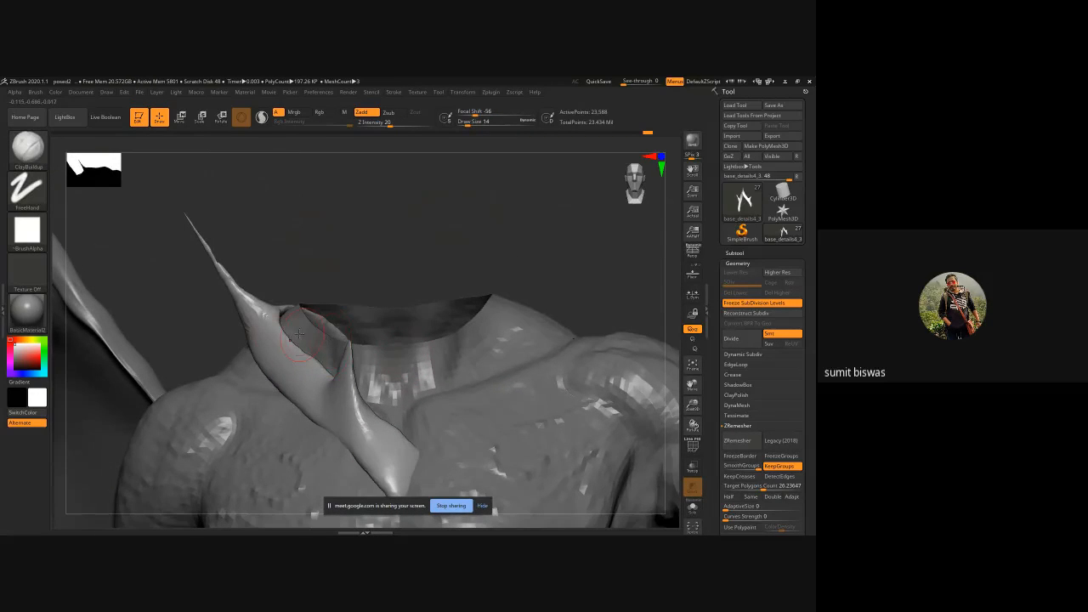
key(bracketleft)
mouse_move(259, 318)
mouse_down()
mouse_move(269, 364)
mouse_move(288, 374)
mouse_move(277, 369)
mouse_move(293, 352)
mouse_move(291, 382)
mouse_move(328, 397)
mouse_move(267, 347)
mouse_move(309, 394)
mouse_move(262, 342)
mouse_move(297, 386)
mouse_move(365, 409)
mouse_move(352, 427)
mouse_move(406, 432)
mouse_up()
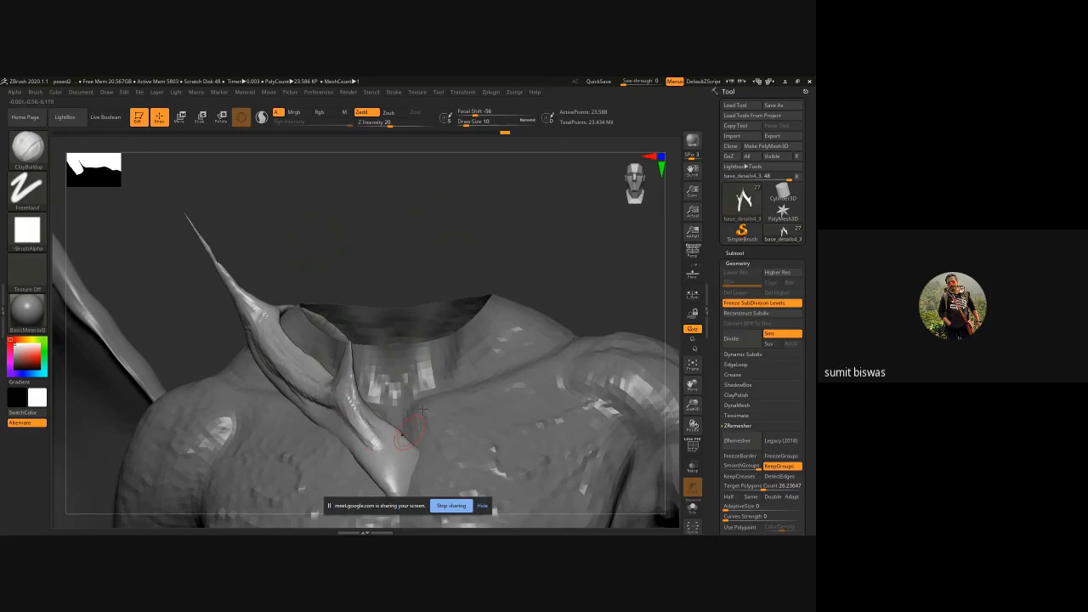
alt+drag(420, 187, 394, 119)
mouse_move(334, 359)
mouse_down()
mouse_move(369, 409)
mouse_move(340, 352)
mouse_move(374, 423)
mouse_move(350, 365)
mouse_up()
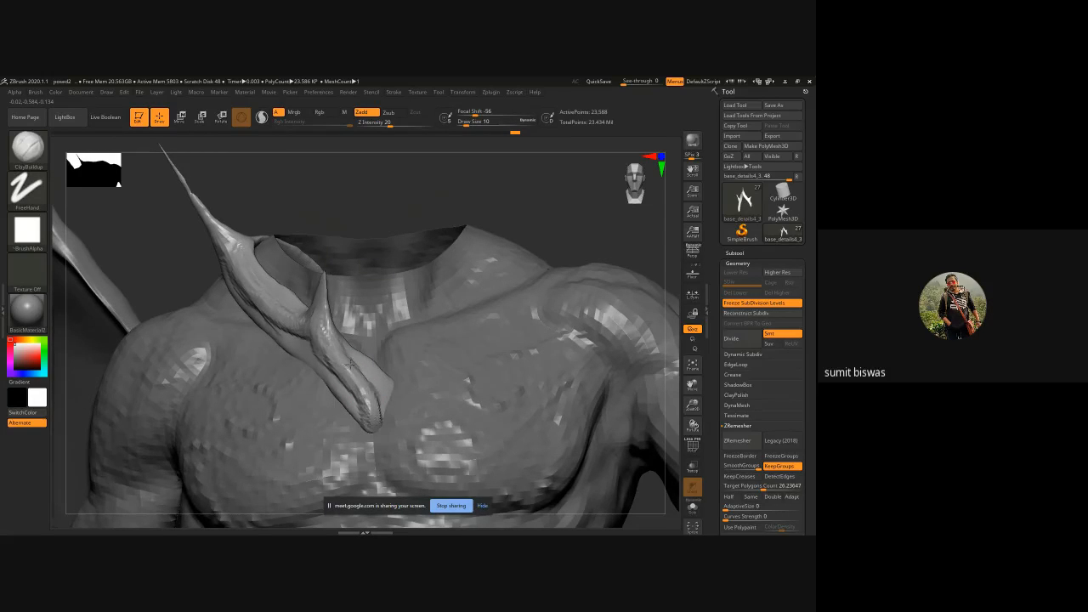
- Inspect the chest spike from the side and open the ClayBuildup brush's Auto Masking settings
mouse_move(401, 204)
mouse_down()
mouse_move(449, 216)
mouse_move(306, 316)
mouse_up()
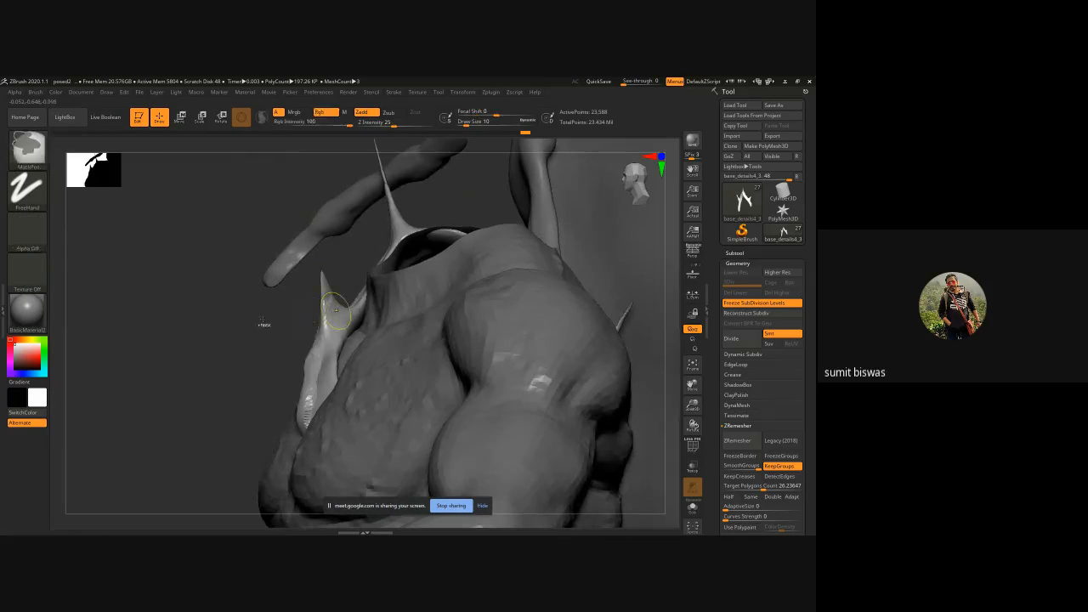
click(15, 92)
click(35, 92)
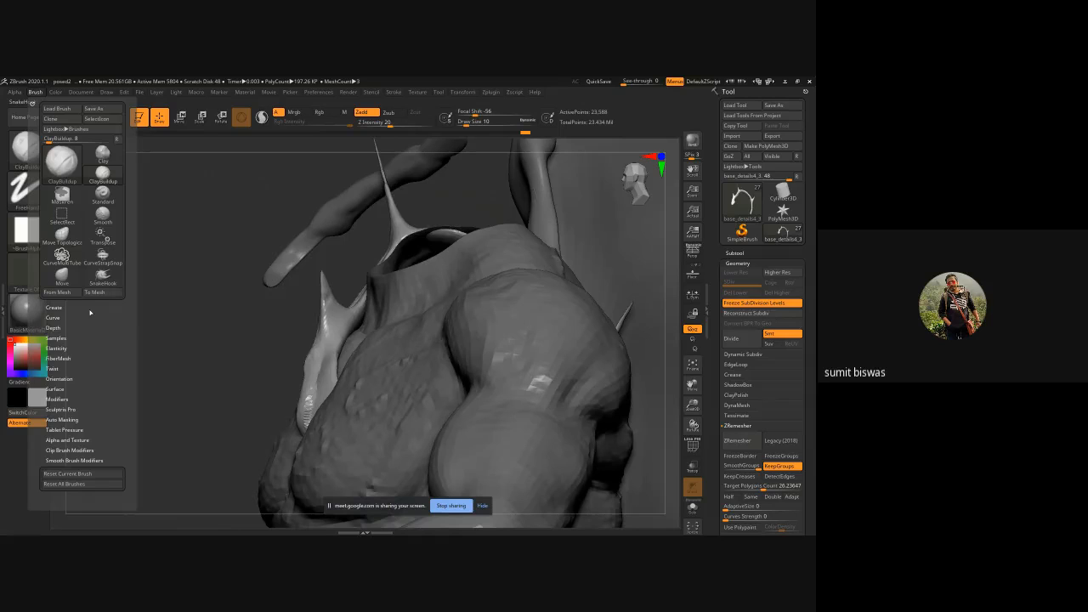
click(62, 420)
click(35, 93)
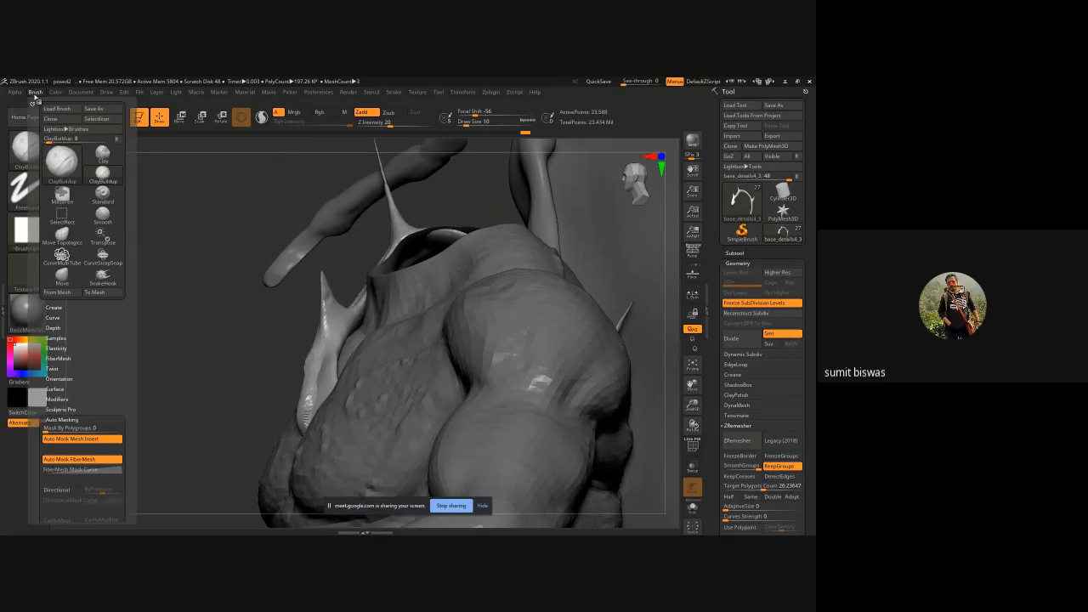
click(62, 419)
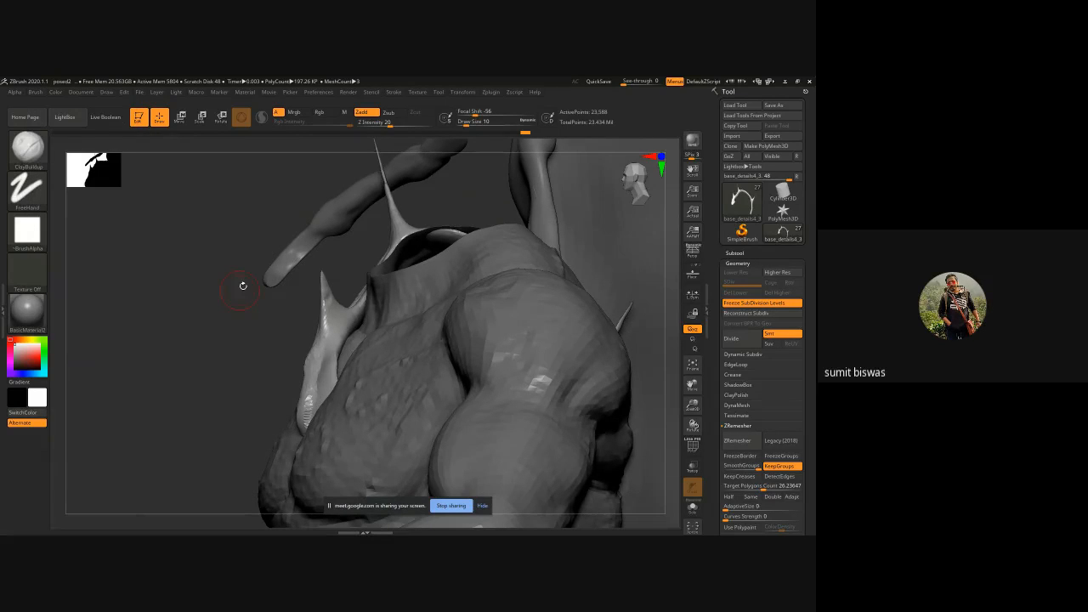
- Add more ClayBuildup volume at the chest spike's base and along the strap's inner edge towards the lower tip
mouse_move(242, 286)
mouse_down()
mouse_move(195, 357)
mouse_move(297, 344)
mouse_up()
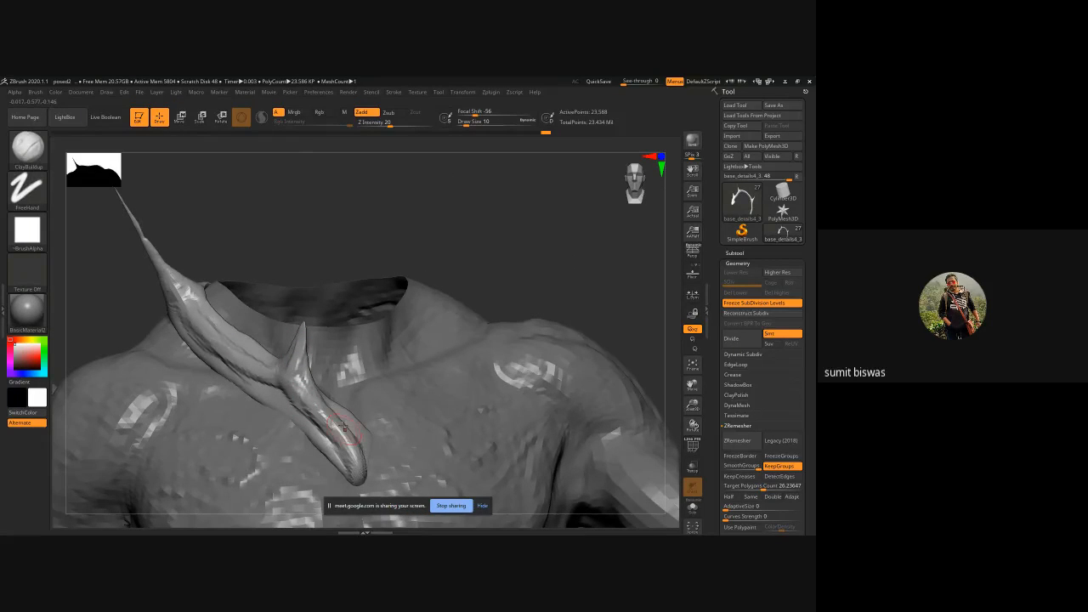
drag(345, 427, 327, 399)
drag(553, 292, 476, 299)
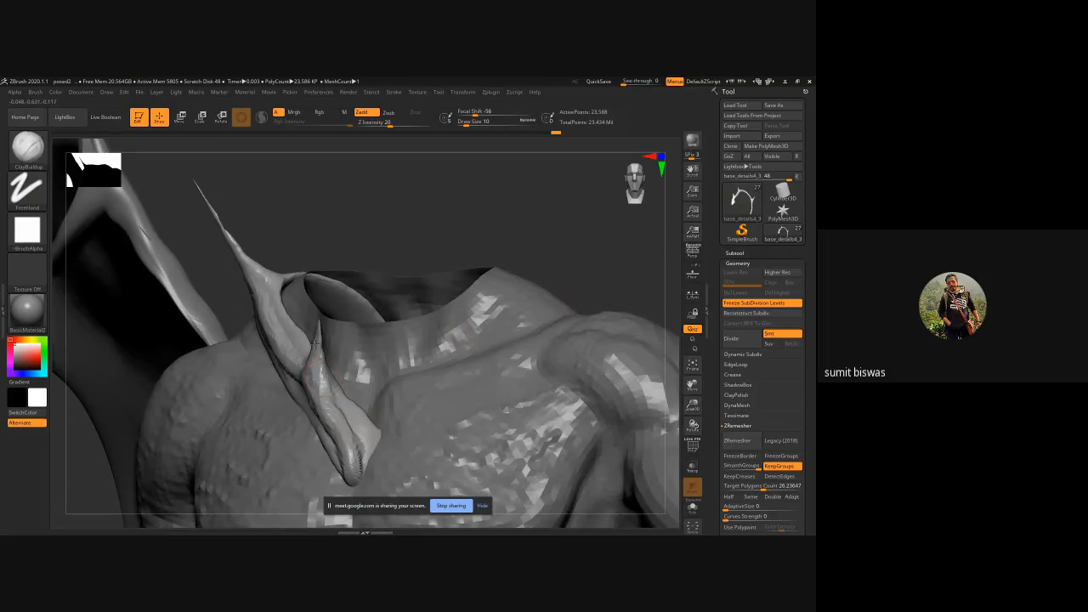
drag(410, 261, 336, 374)
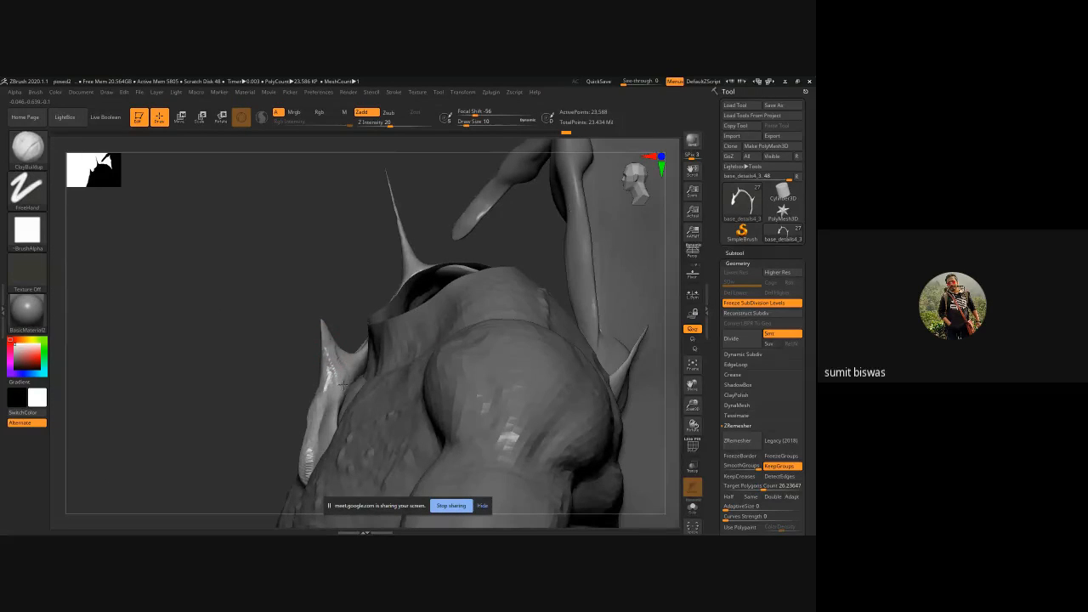
drag(355, 370, 325, 446)
drag(355, 365, 318, 451)
mouse_move(300, 389)
mouse_down()
mouse_move(334, 450)
mouse_move(321, 470)
mouse_up()
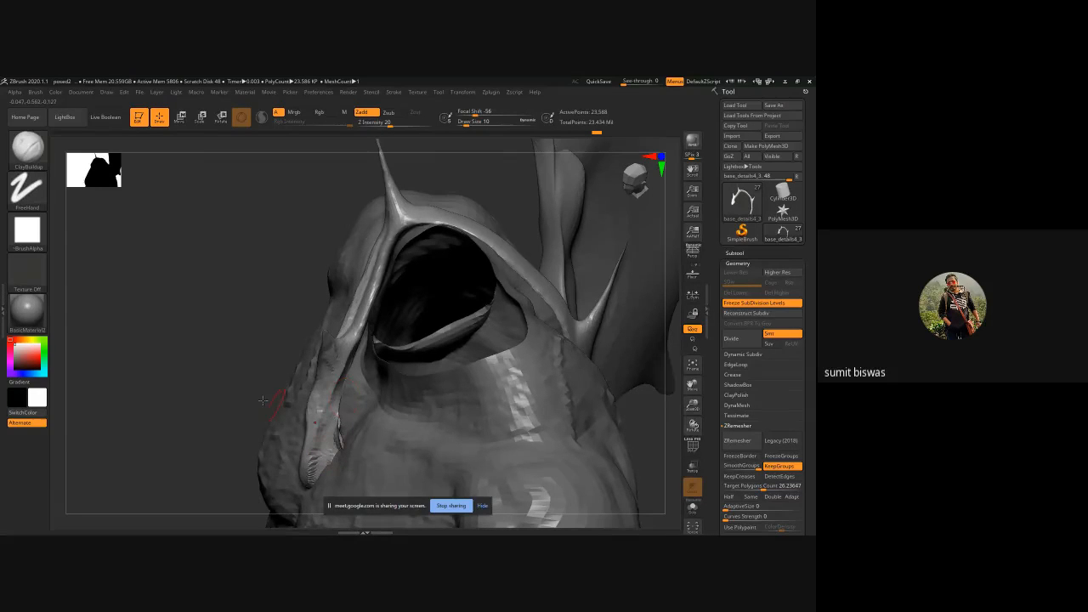
- Smooth the built-up ridges around the chest spike and the strap's lower front end
drag(263, 401, 350, 375)
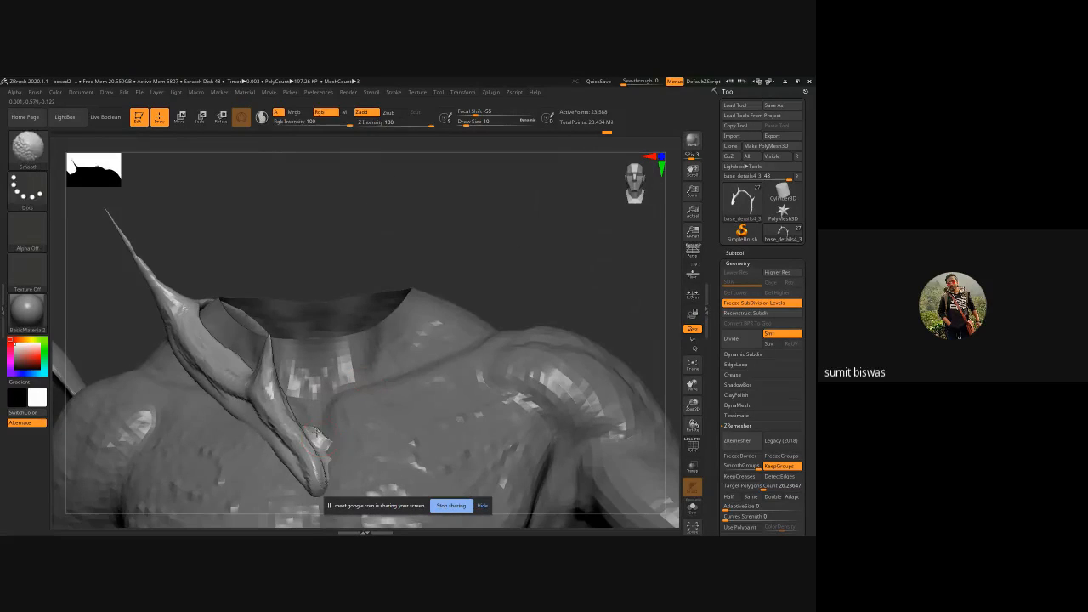
mouse_move(320, 439)
shift+mouse_down()
mouse_move(323, 462)
mouse_move(315, 437)
mouse_move(304, 463)
mouse_move(274, 408)
mouse_move(258, 406)
mouse_move(276, 393)
mouse_move(261, 364)
mouse_move(195, 351)
mouse_move(204, 374)
mouse_move(275, 375)
shift+mouse_up()
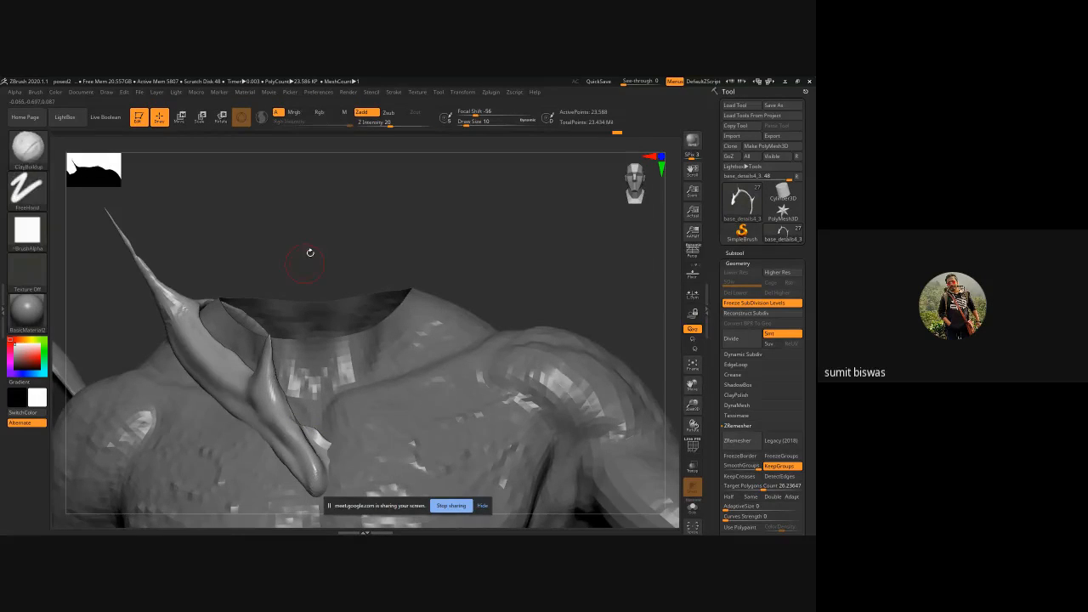
drag(310, 252, 289, 295)
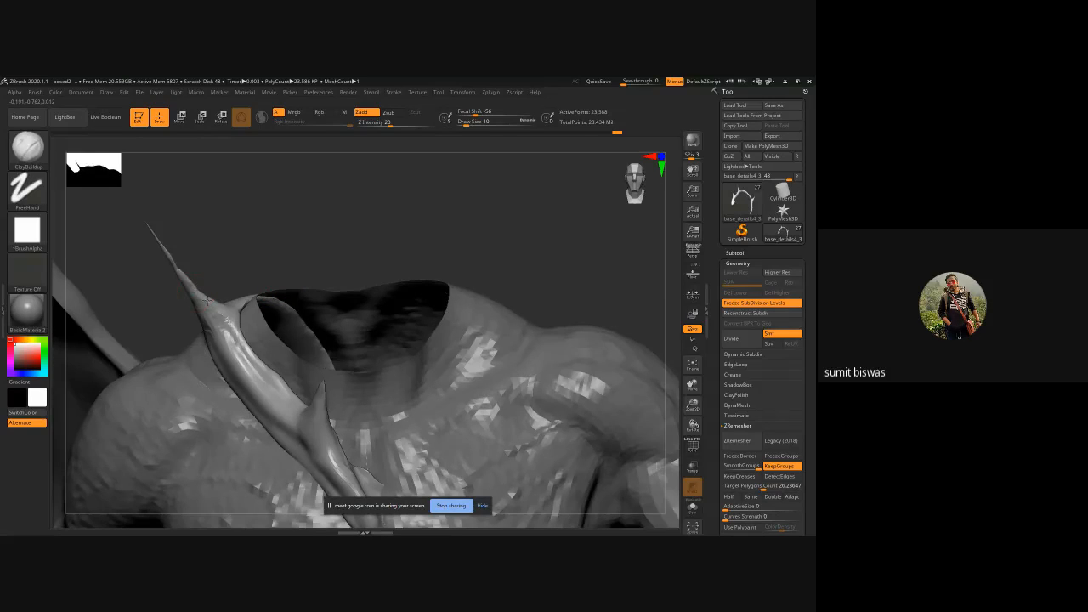
- Build up ClayBuildup ridges down the strap's front and around the rear spike's base onto the strap's rear section
mouse_move(207, 299)
mouse_down()
mouse_move(254, 384)
mouse_move(279, 411)
mouse_move(236, 343)
mouse_move(326, 451)
mouse_up()
mouse_move(321, 211)
alt+mouse_down()
mouse_move(330, 263)
mouse_move(234, 348)
mouse_move(273, 302)
mouse_move(374, 262)
alt+mouse_up()
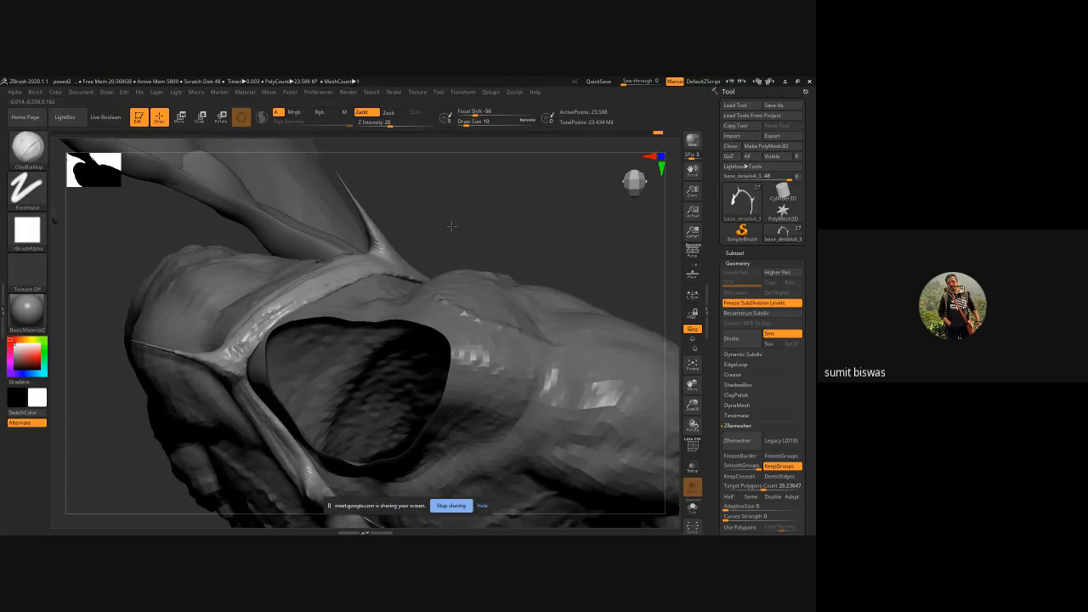
mouse_move(451, 225)
mouse_down()
mouse_move(328, 299)
mouse_move(391, 301)
mouse_up()
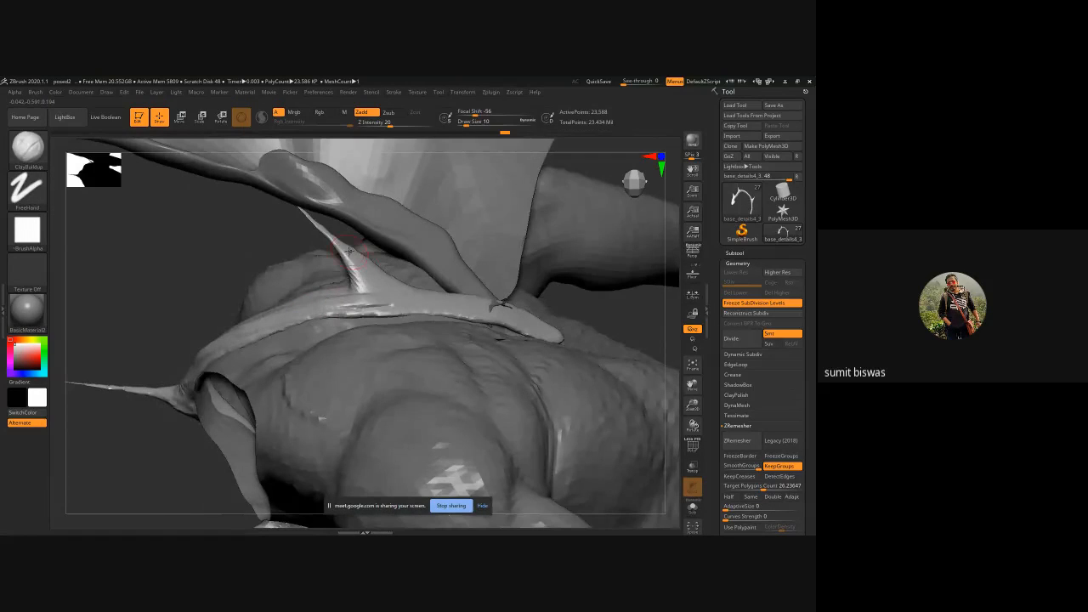
mouse_move(353, 255)
mouse_down()
mouse_move(370, 284)
mouse_move(432, 307)
mouse_up()
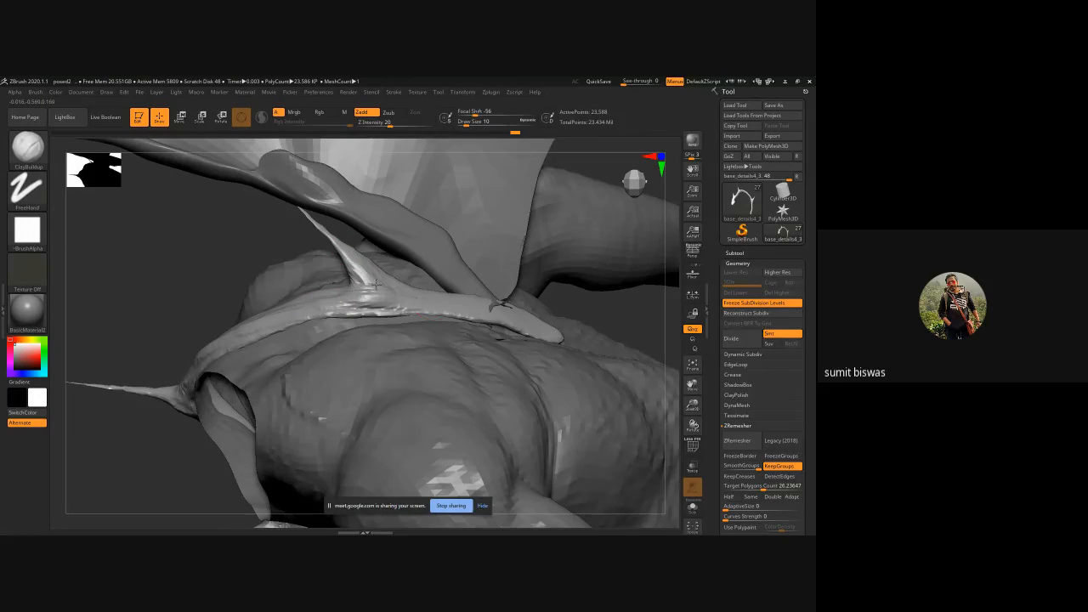
mouse_move(365, 284)
mouse_down()
mouse_move(540, 330)
mouse_move(390, 299)
mouse_up()
- Extend the ClayBuildup ridges along the shoulder spike and the strap section running back to the rear spike
mouse_move(202, 257)
mouse_down()
mouse_move(209, 284)
mouse_move(380, 299)
mouse_up()
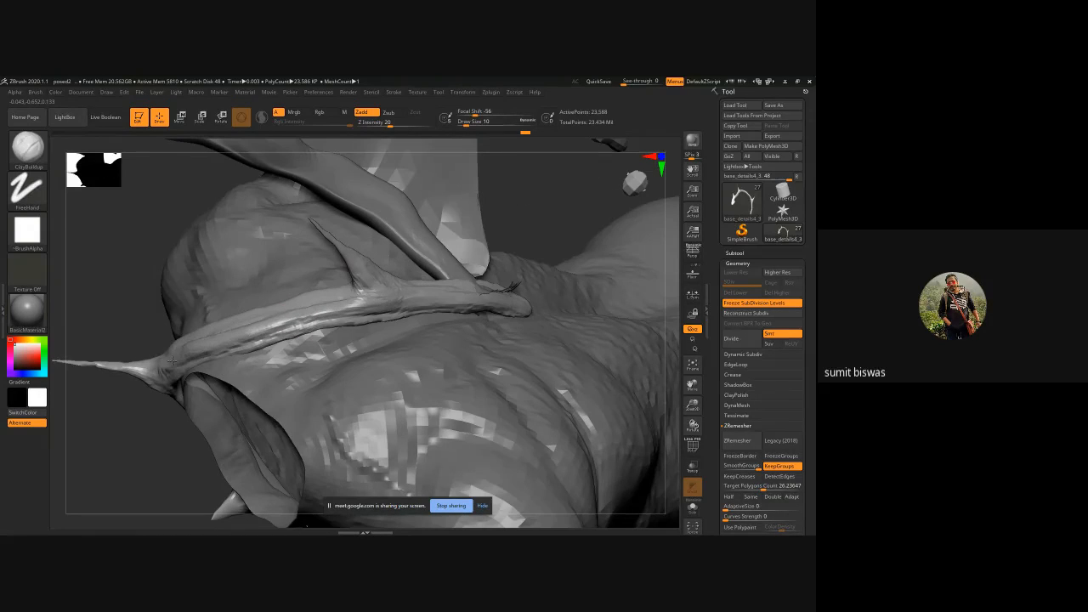
drag(147, 366, 96, 365)
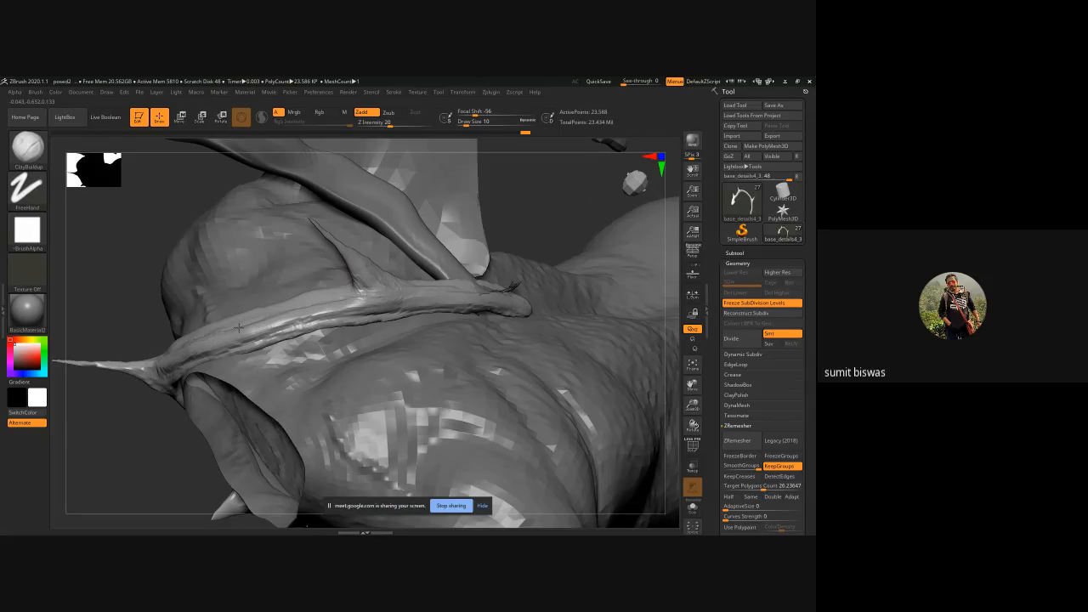
drag(209, 332, 400, 287)
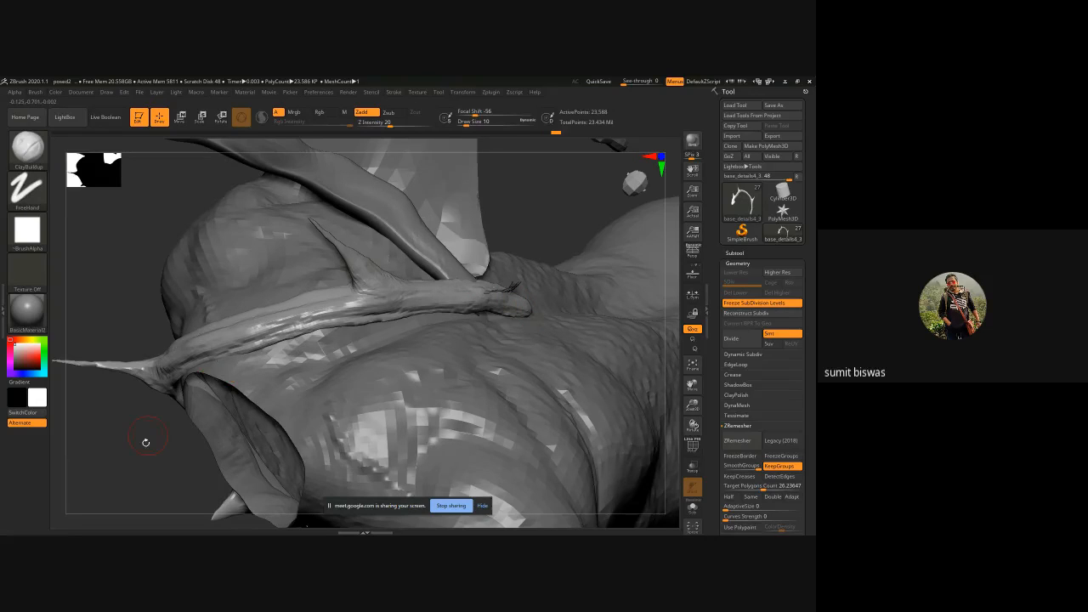
- Switch to the DamStandard brush and smooth the lumps at the shoulder spike's base from the front
mouse_move(146, 442)
mouse_down()
mouse_move(260, 351)
mouse_move(179, 356)
mouse_up()
key(ctrl)
key(f)
mouse_move(559, 207)
alt+mouse_down()
mouse_move(200, 321)
mouse_move(437, 454)
alt+mouse_up()
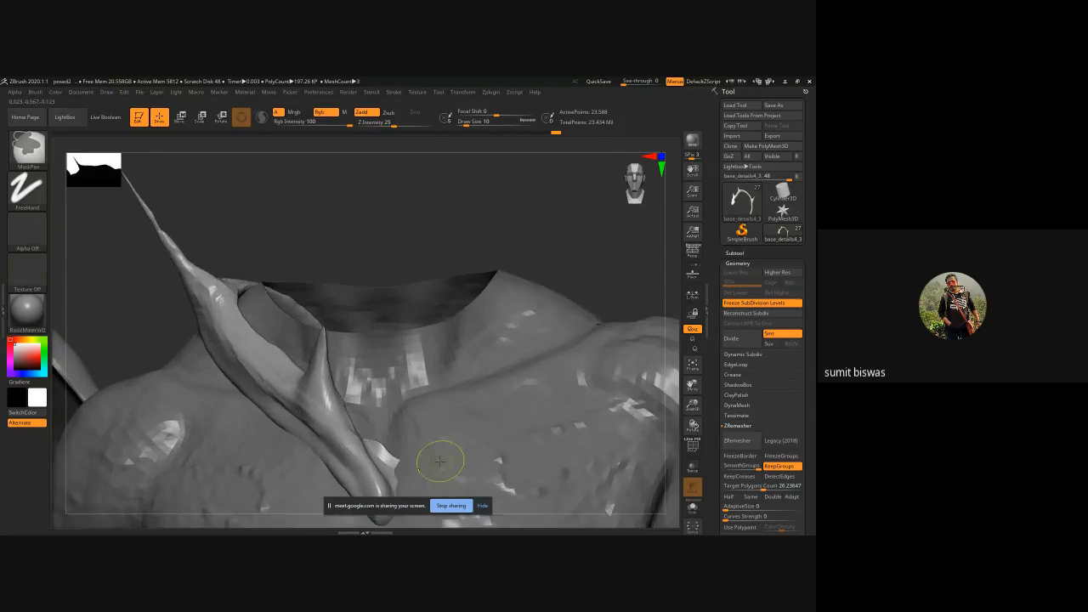
key(b)
key(d)
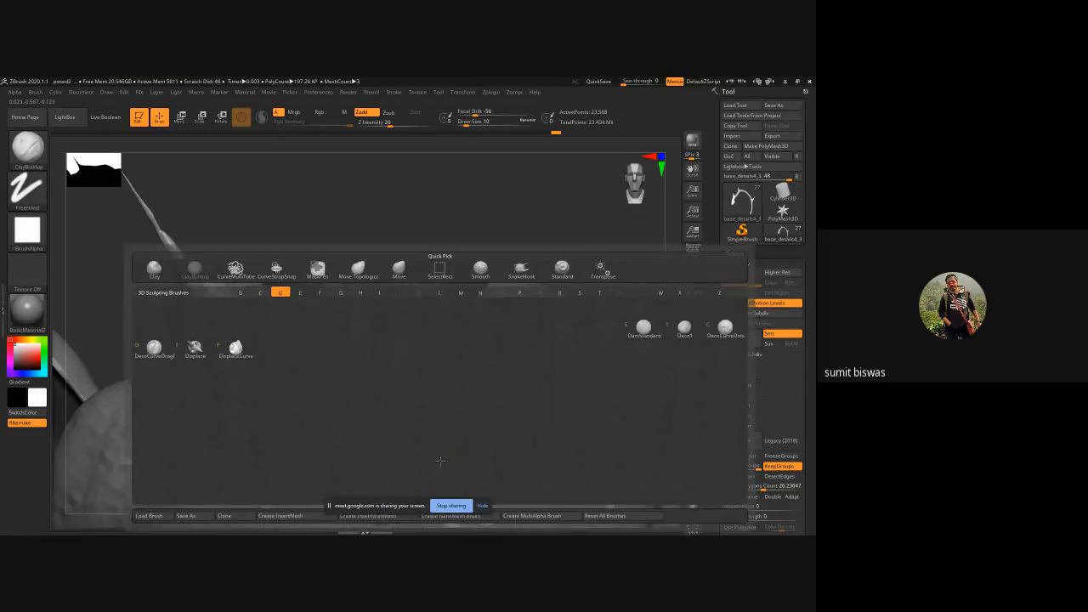
key(s)
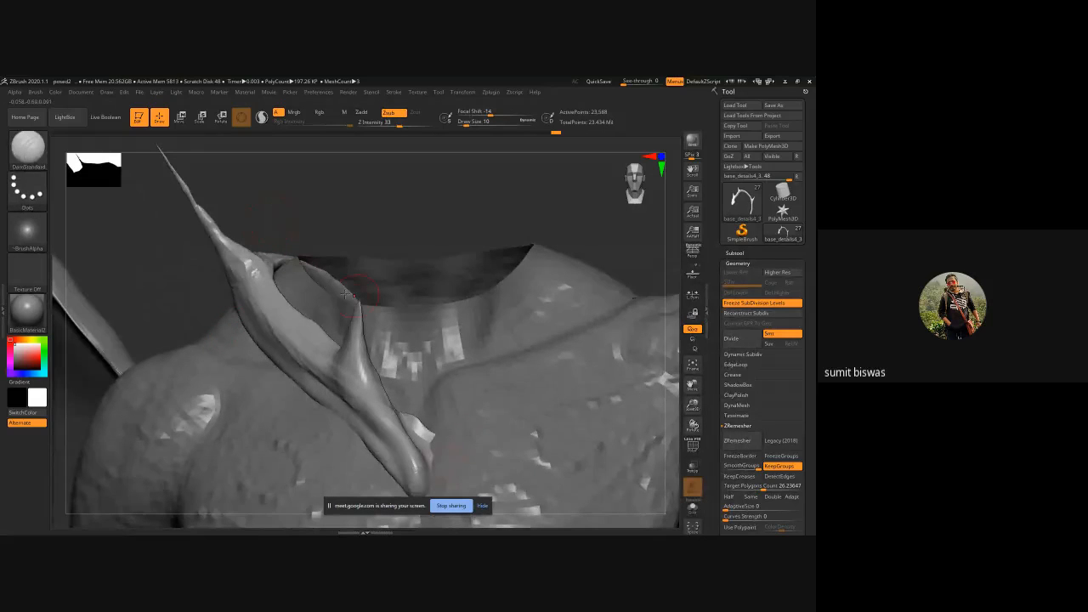
key(shift)
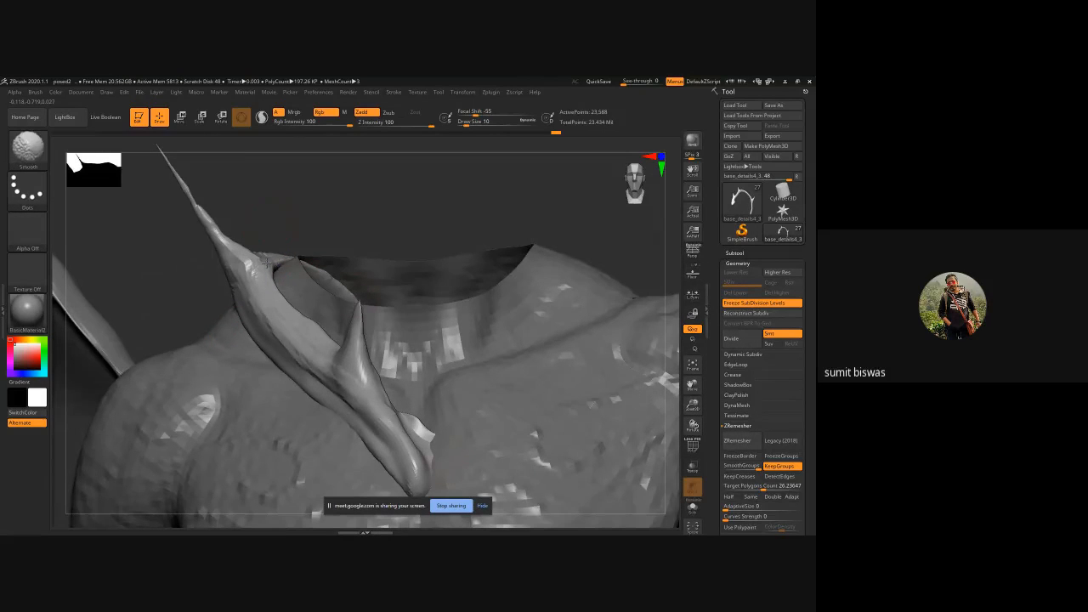
shift+drag(245, 251, 207, 211)
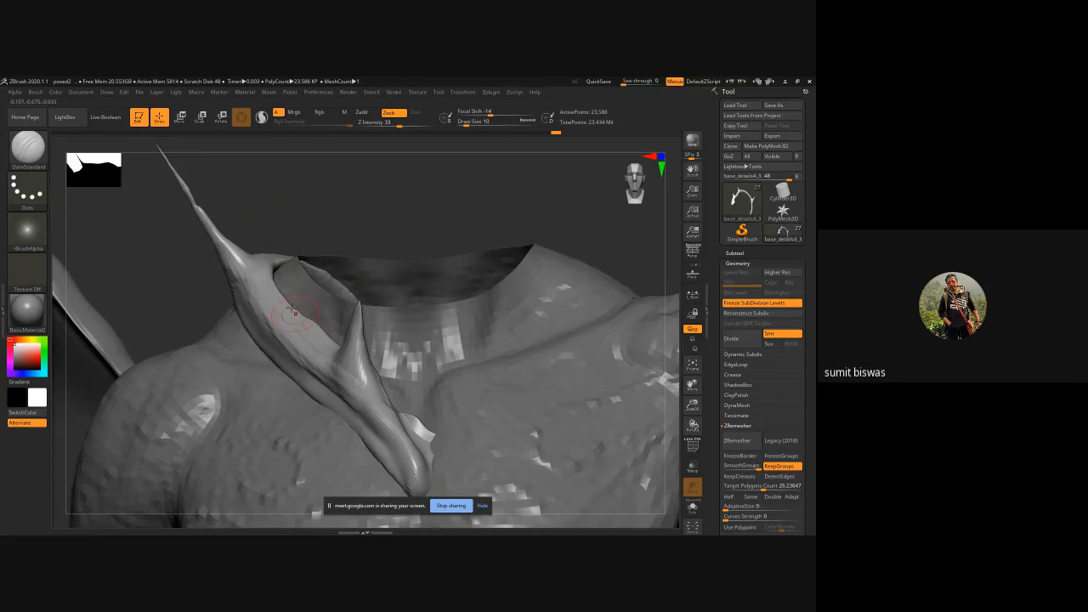
- Carve creases along the edges of the strap's front between the shoulder and chest spikes with DamStandard at draw size 26
key(bracketright)
key(bracketright)
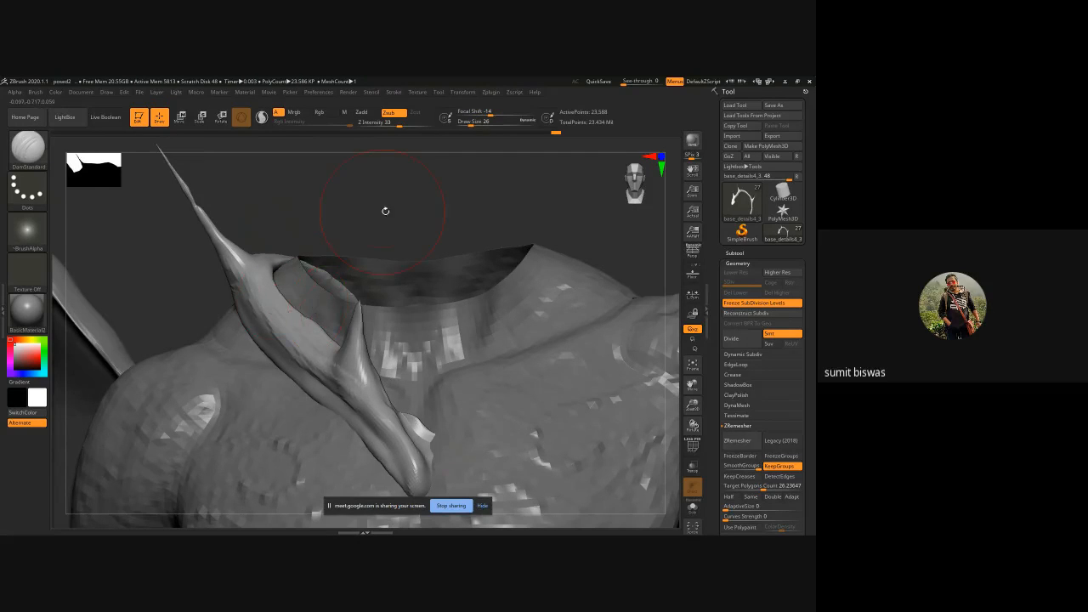
drag(385, 210, 294, 293)
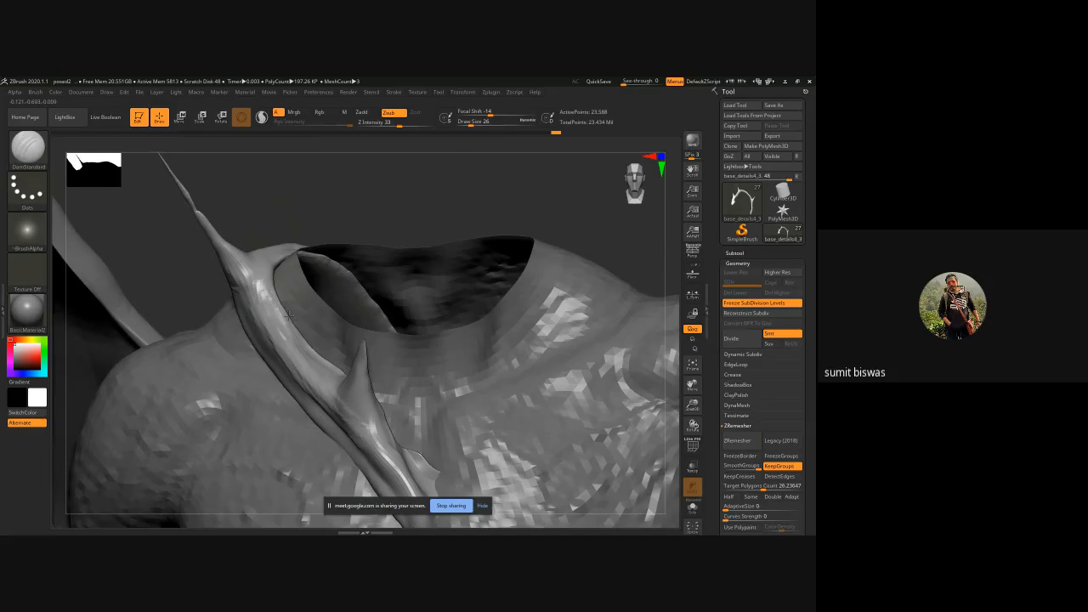
mouse_move(239, 318)
mouse_down()
mouse_move(281, 399)
mouse_move(267, 359)
mouse_move(339, 456)
mouse_up()
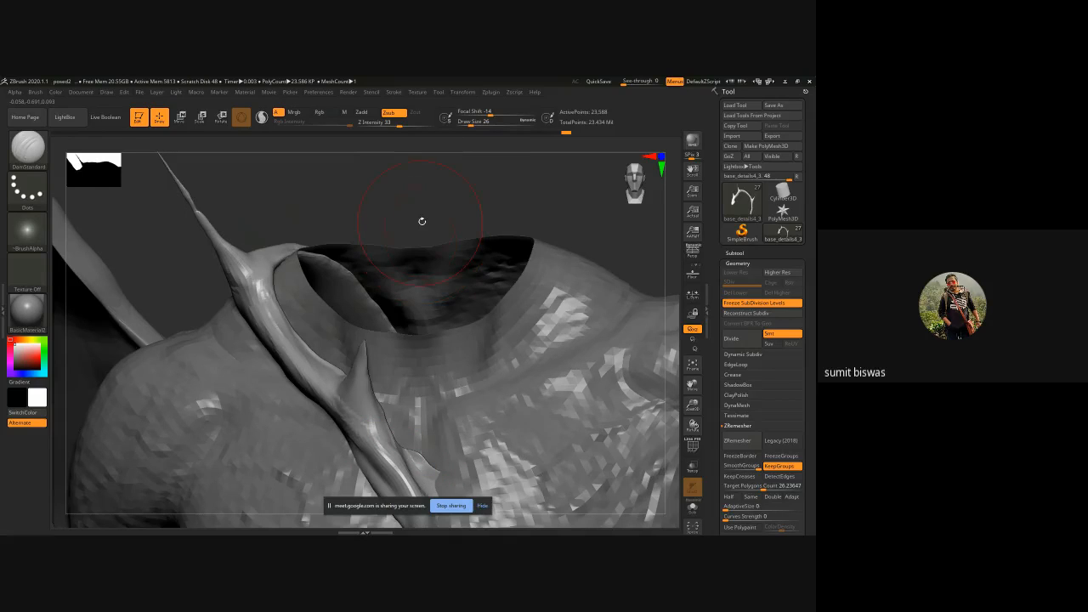
- Narrow the strap's lower front tip with DamStandard at draw size 14 and smooth the inner edge beside the shoulder spike
drag(380, 173, 368, 385)
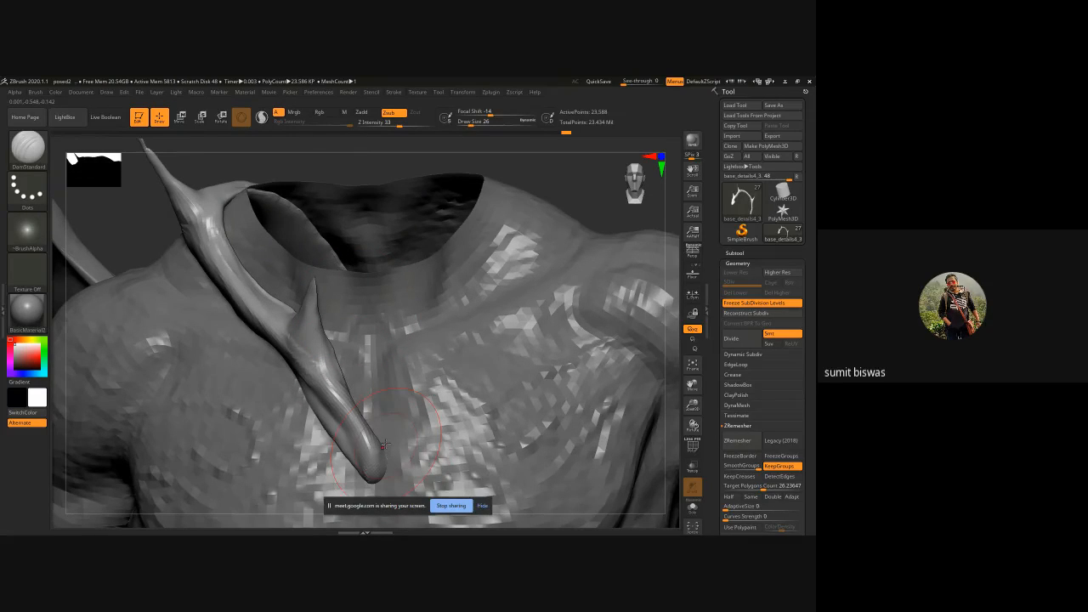
key(bracketleft)
drag(289, 371, 373, 486)
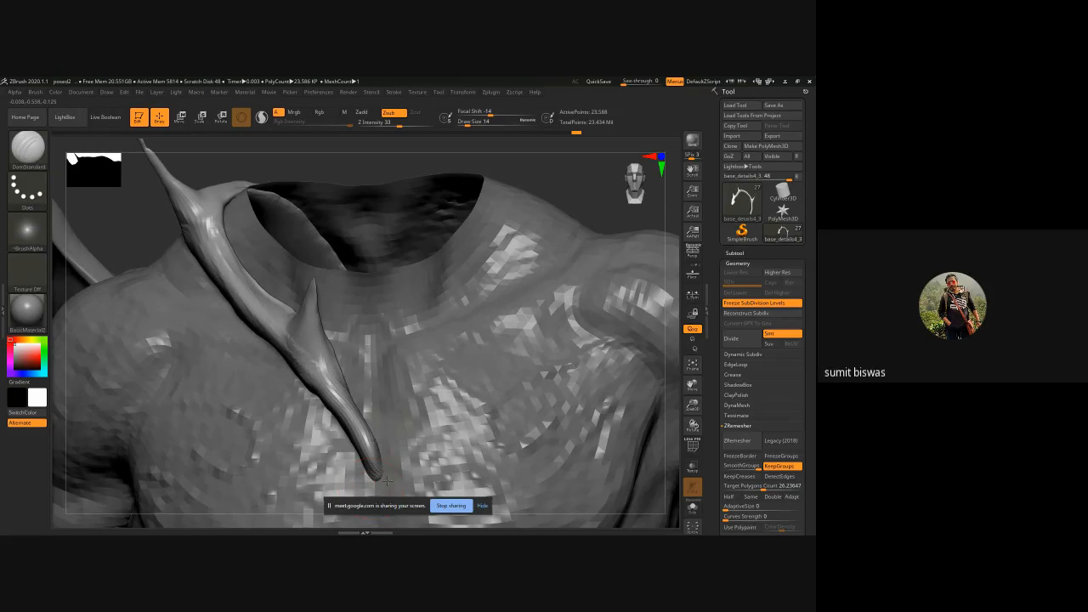
drag(373, 440, 387, 474)
mouse_move(374, 435)
mouse_down()
mouse_move(382, 479)
mouse_move(369, 482)
mouse_up()
mouse_move(324, 218)
mouse_down()
mouse_move(321, 238)
mouse_move(272, 248)
mouse_move(226, 238)
mouse_up()
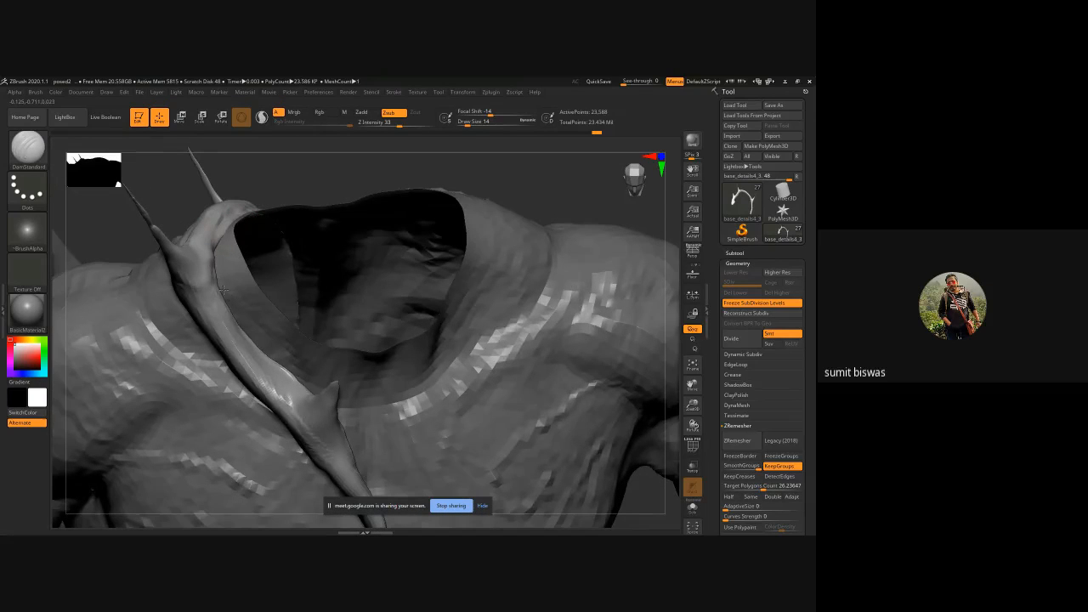
key(shift)
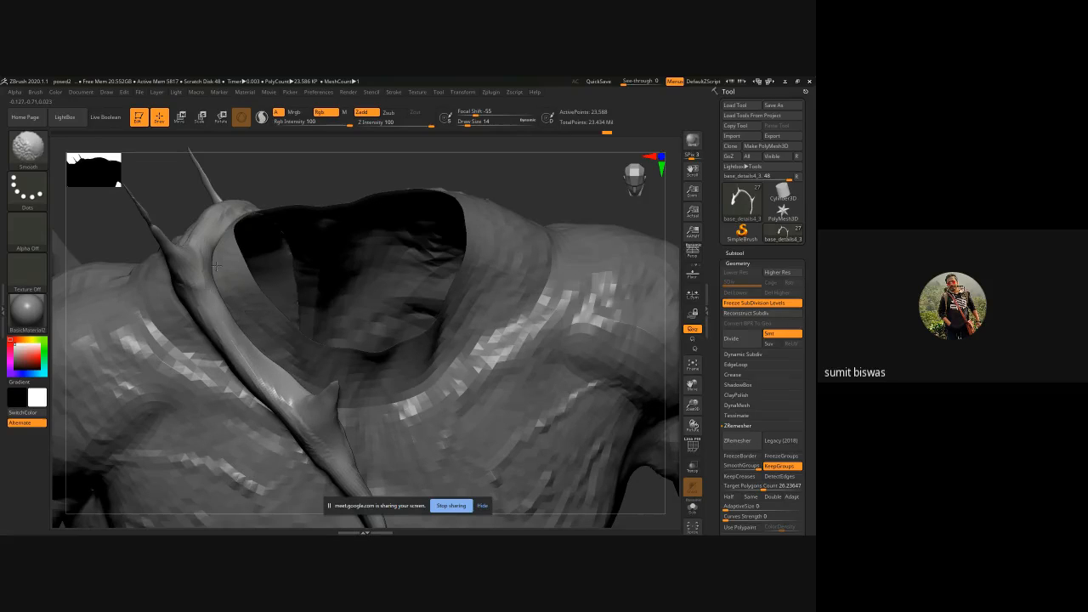
- Carve DamStandard creases down the back of the strap from the shoulder spike to the rear spike
mouse_move(306, 196)
mouse_down()
mouse_move(310, 271)
mouse_move(370, 272)
mouse_move(411, 319)
mouse_move(372, 298)
mouse_move(289, 297)
mouse_up()
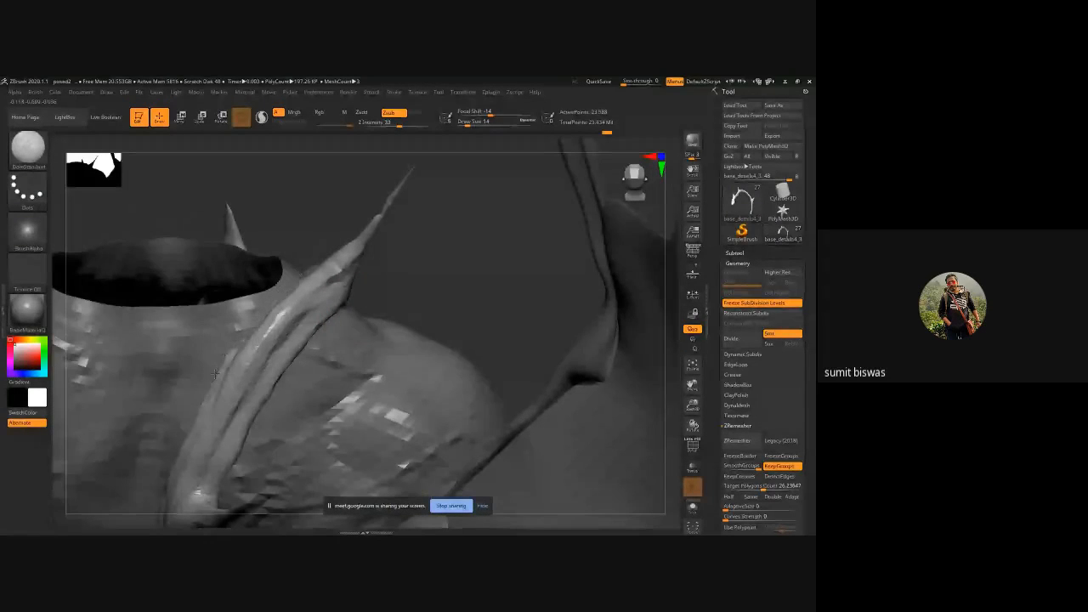
drag(223, 370, 200, 413)
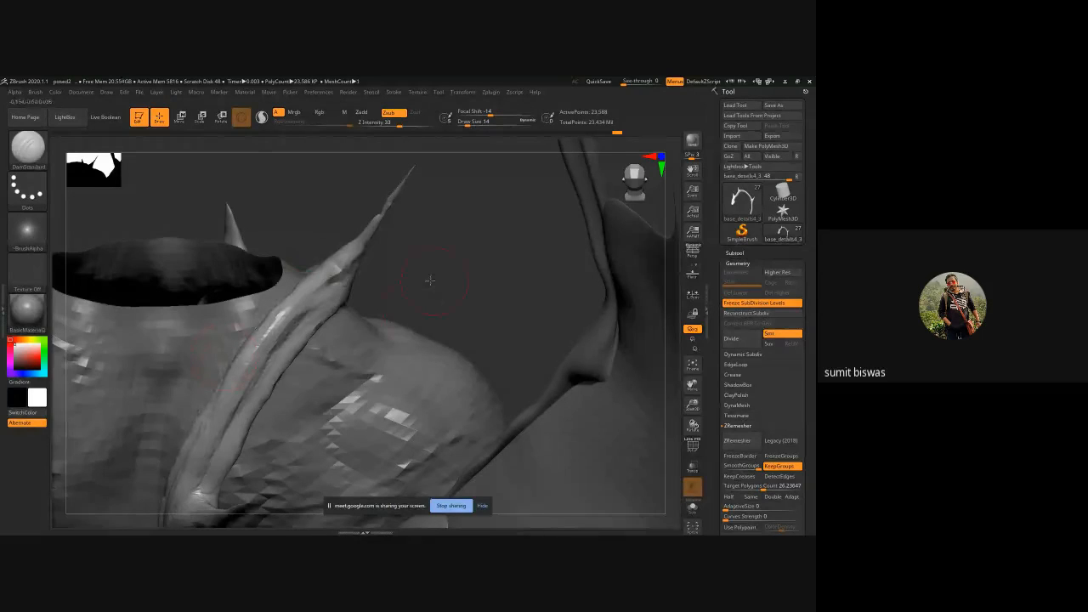
alt+drag(430, 279, 490, 204)
mouse_move(261, 342)
mouse_down()
mouse_move(229, 393)
mouse_move(215, 455)
mouse_up()
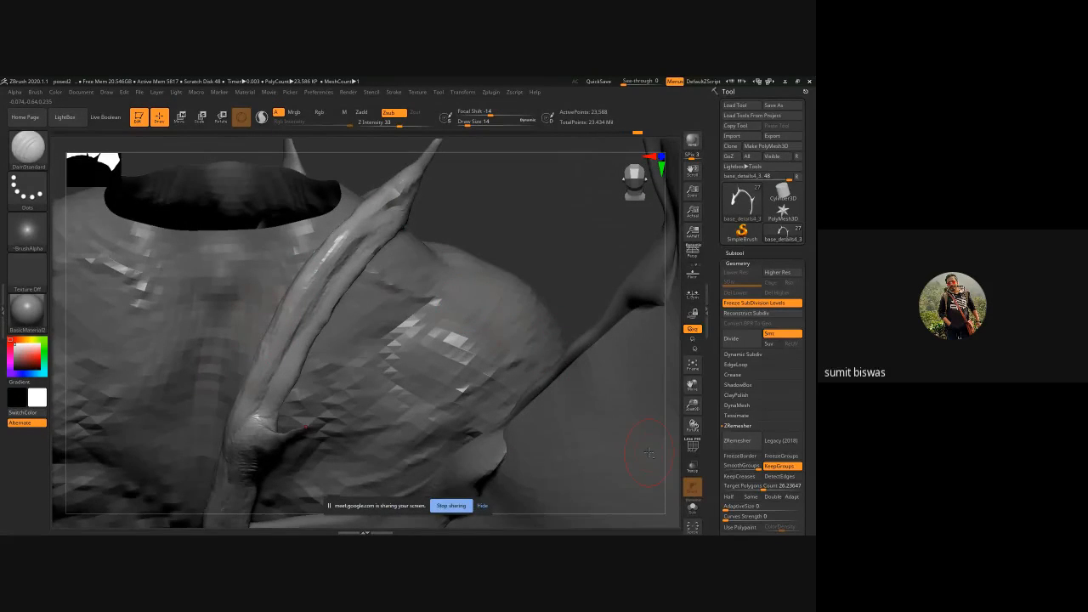
- Carve DamStandard creases along the strap below the rear spike, down to its lower back end
mouse_move(648, 453)
mouse_down()
mouse_move(459, 357)
mouse_move(277, 241)
mouse_move(241, 424)
mouse_up()
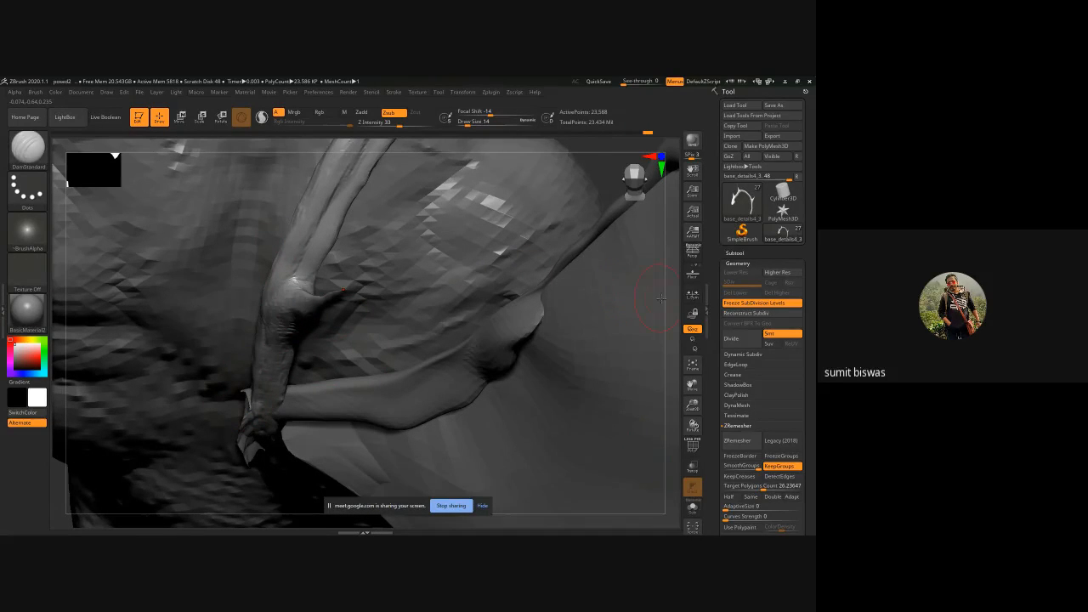
drag(676, 294, 677, 260)
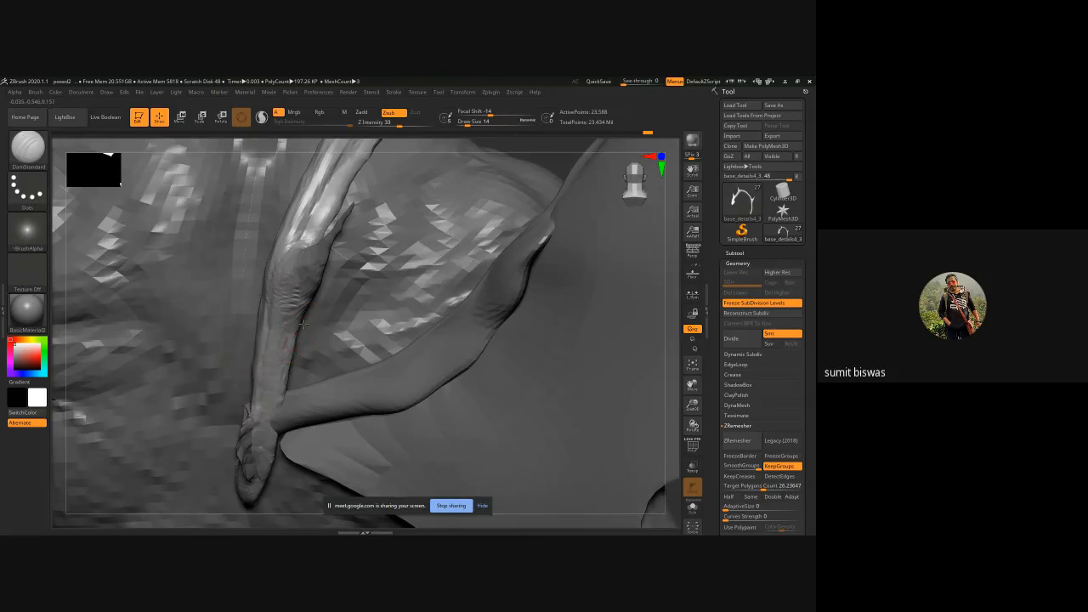
drag(304, 323, 268, 422)
drag(291, 355, 257, 500)
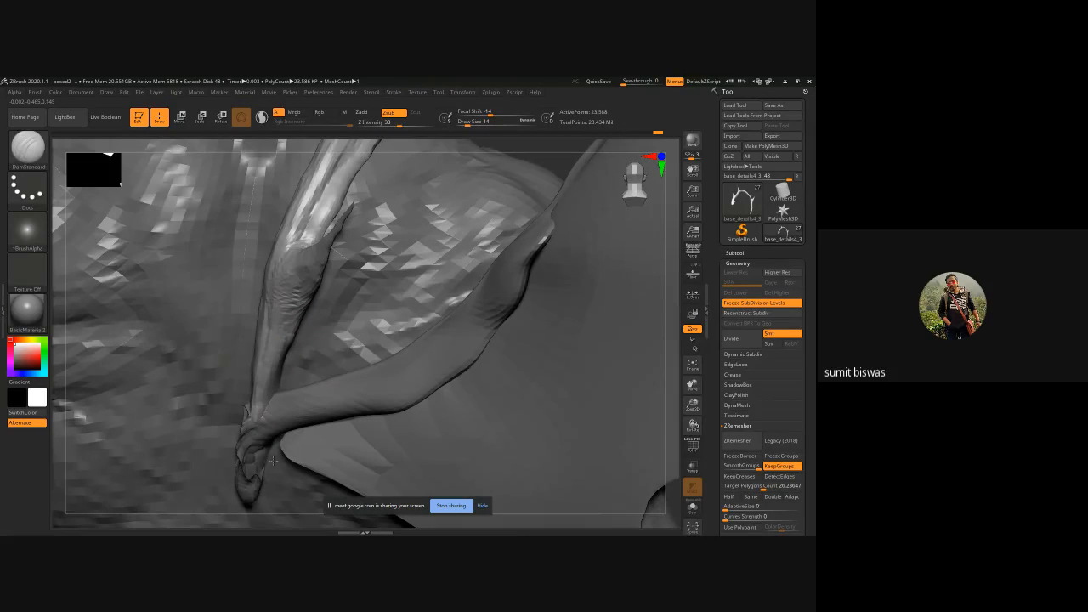
drag(273, 460, 254, 509)
key(ctrl+z)
key(ctrl+z)
key(ctrl+z)
key(ctrl+z)
key(ctrl+z)
key(ctrl+z)
key(ctrl+z)
key(ctrl+z)
key(ctrl+z)
key(ctrl+z)
key(ctrl+z)
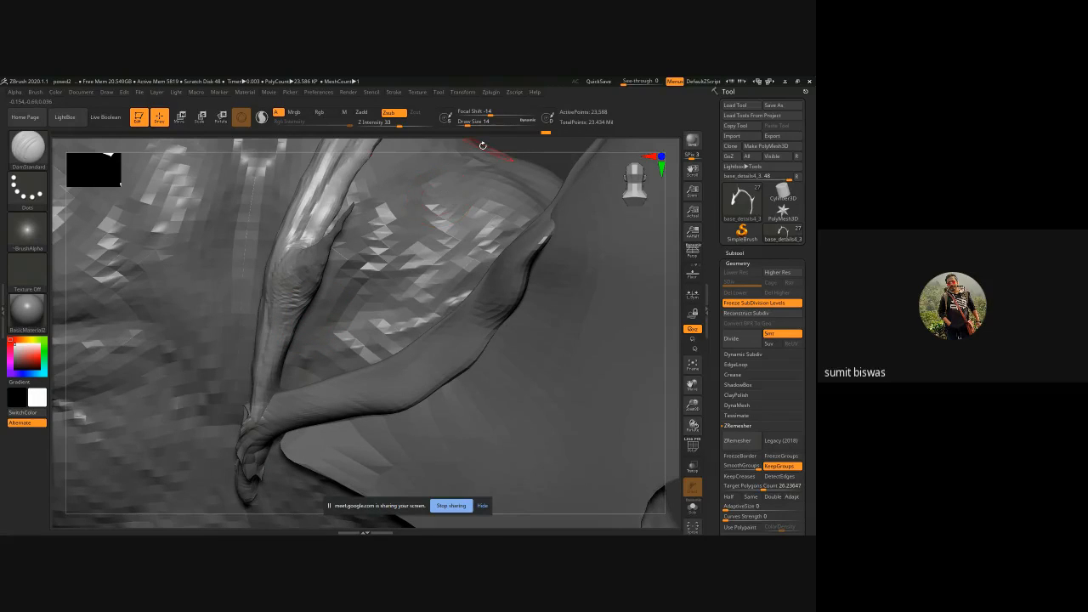
- Slim and clean up the strap's upper back section between the shoulder and rear spikes with repeated DamStandard strokes
mouse_move(482, 148)
mouse_down()
mouse_move(369, 303)
mouse_move(180, 461)
mouse_up()
drag(234, 379, 193, 436)
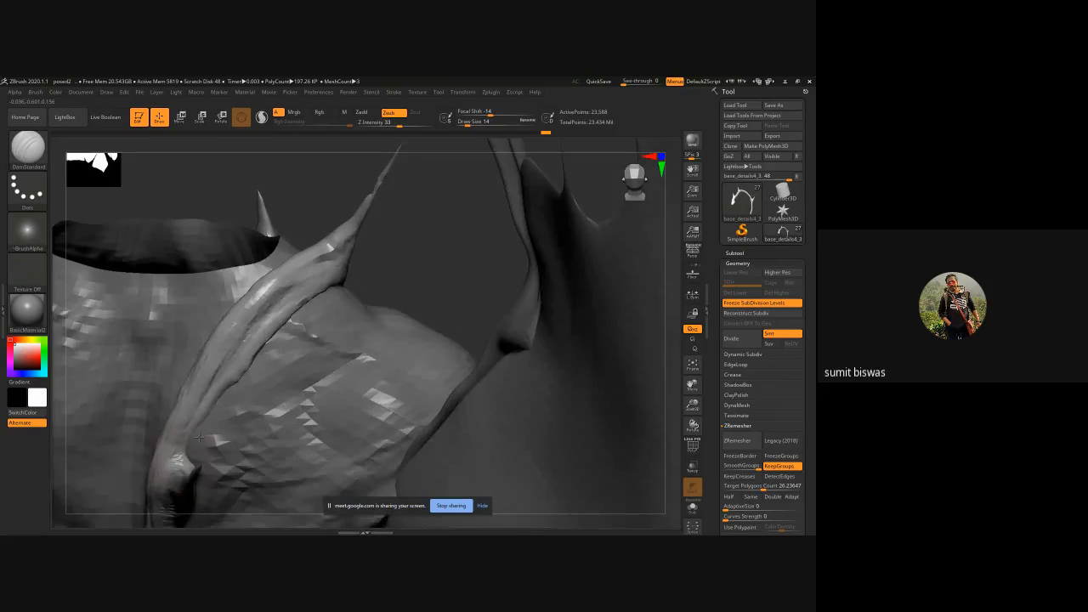
drag(247, 362, 196, 430)
drag(270, 329, 197, 419)
mouse_move(223, 381)
mouse_down()
mouse_move(292, 310)
mouse_move(199, 413)
mouse_up()
drag(245, 345, 340, 278)
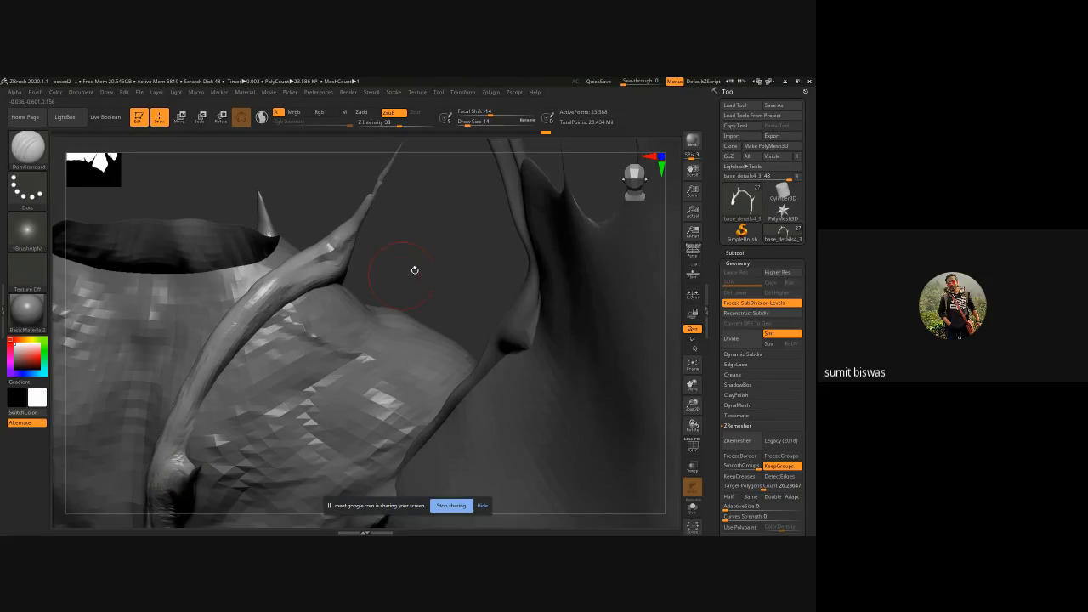
- Thicken the thin shoulder spike from tip to base with the Inflat brush at draw size 18
mouse_move(415, 269)
mouse_down()
mouse_move(265, 291)
mouse_move(379, 294)
mouse_up()
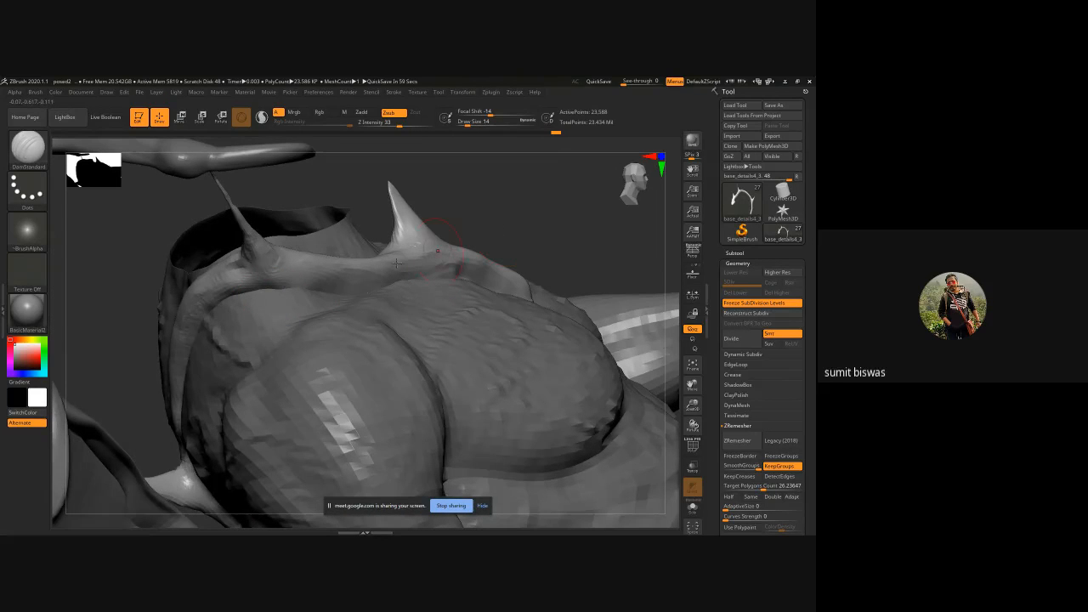
mouse_move(503, 389)
ctrl+right_down()
mouse_move(477, 219)
mouse_move(424, 239)
mouse_move(366, 306)
mouse_move(363, 480)
ctrl+right_up()
mouse_move(331, 160)
right_down()
mouse_move(292, 301)
mouse_move(248, 298)
mouse_move(251, 232)
right_up()
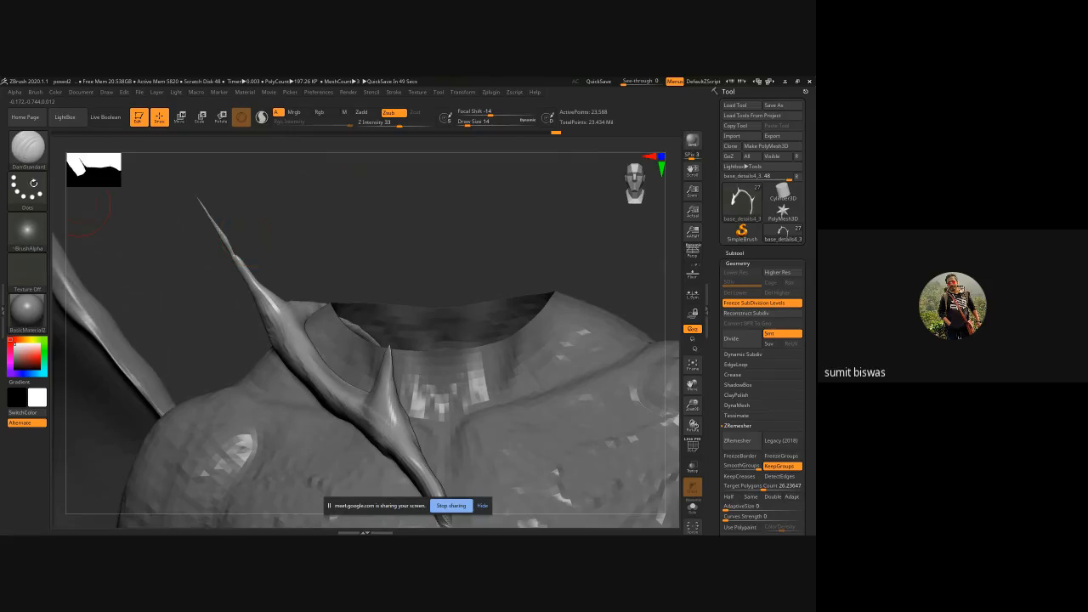
click(25, 148)
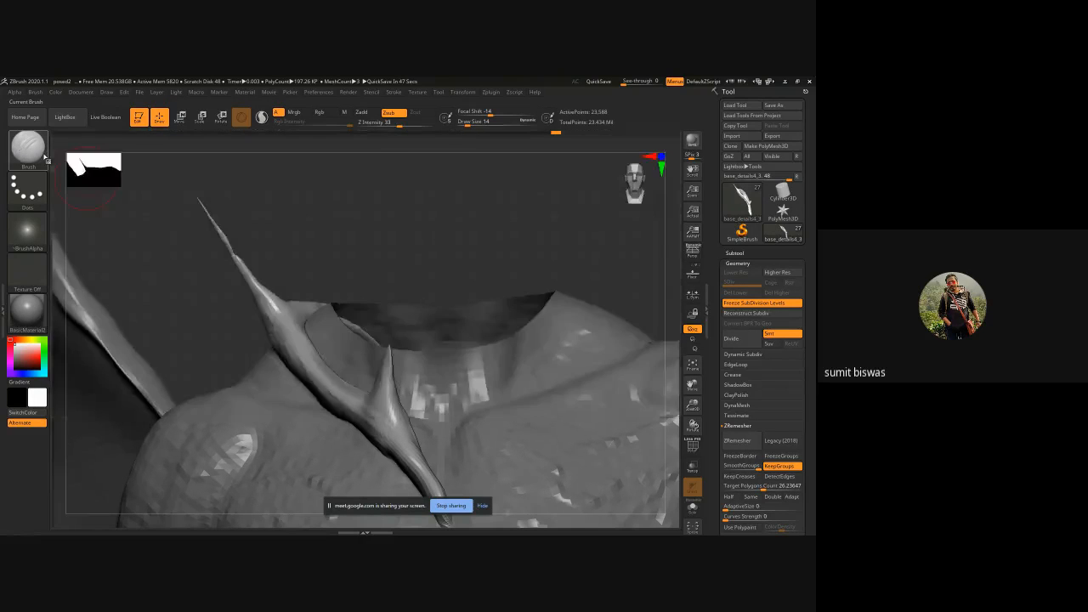
click(26, 148)
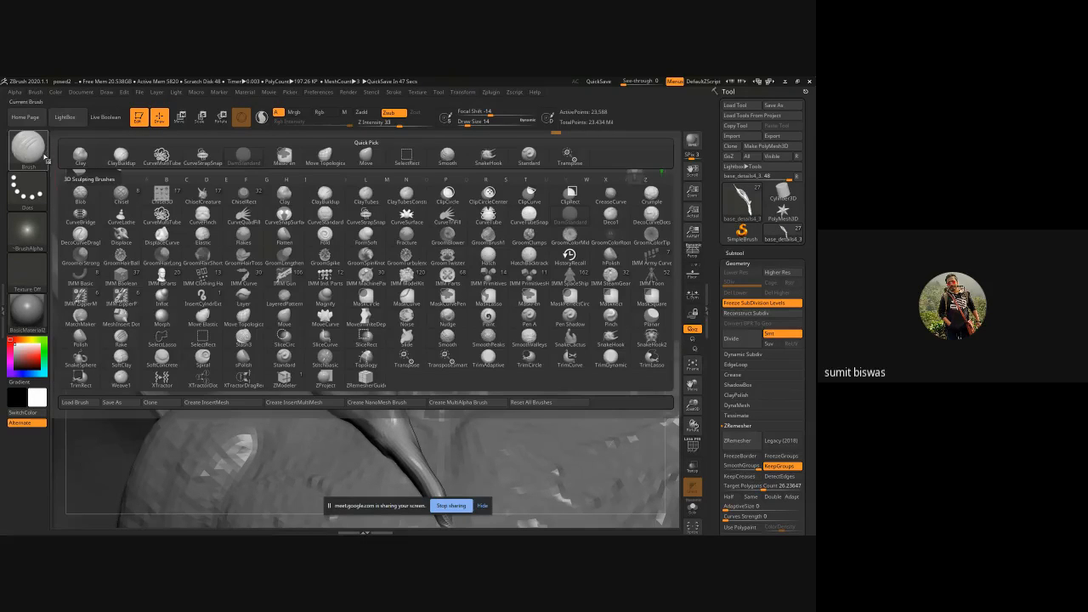
click(163, 296)
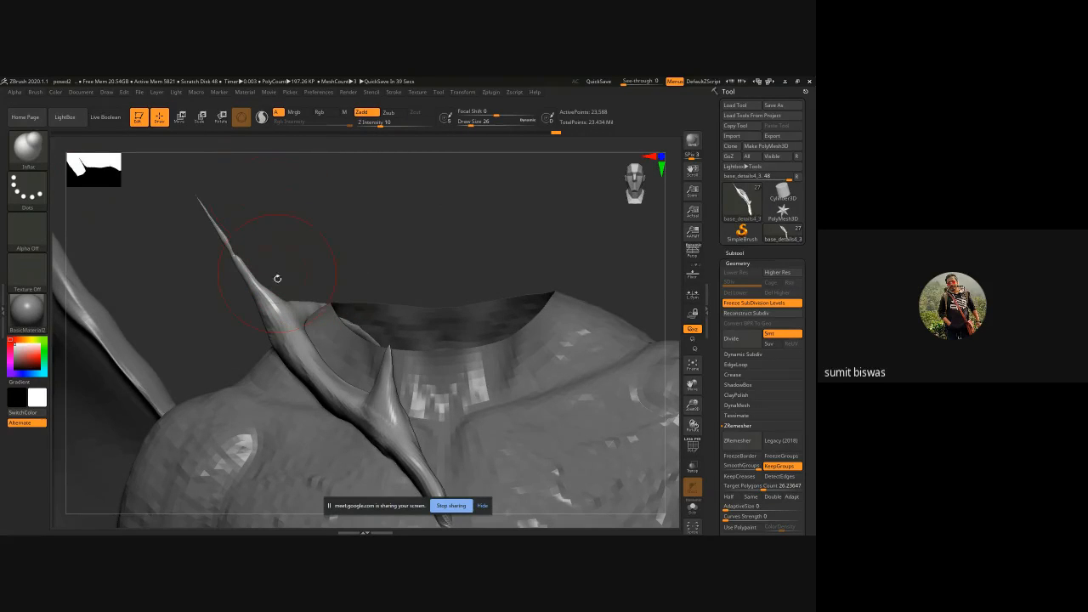
key(bracketleft)
drag(246, 270, 239, 277)
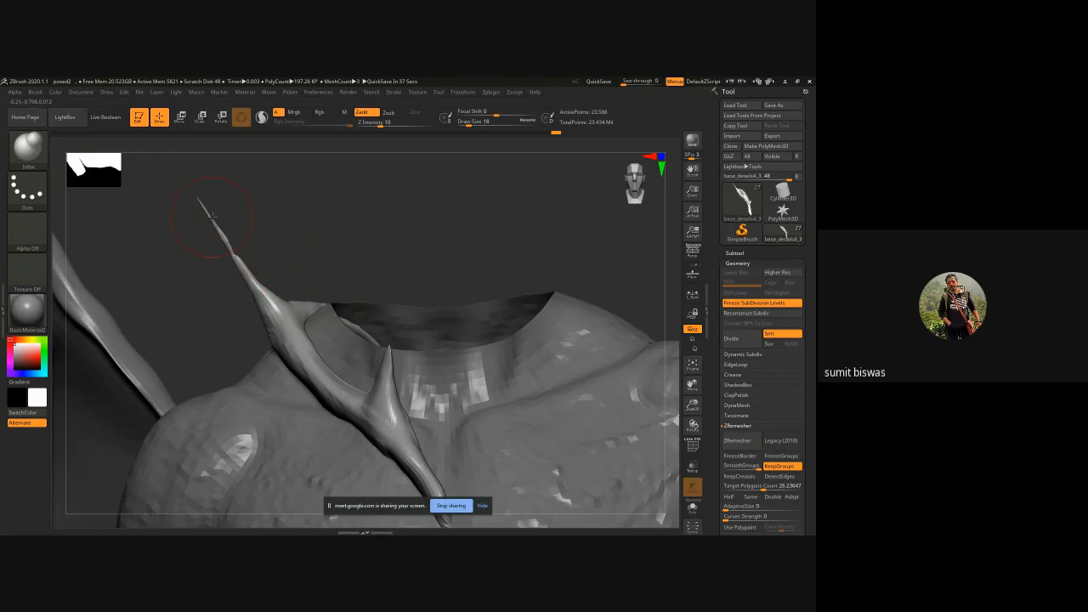
mouse_move(212, 219)
mouse_down()
mouse_move(284, 307)
mouse_move(255, 295)
mouse_move(271, 330)
mouse_move(291, 321)
mouse_up()
drag(337, 249, 247, 313)
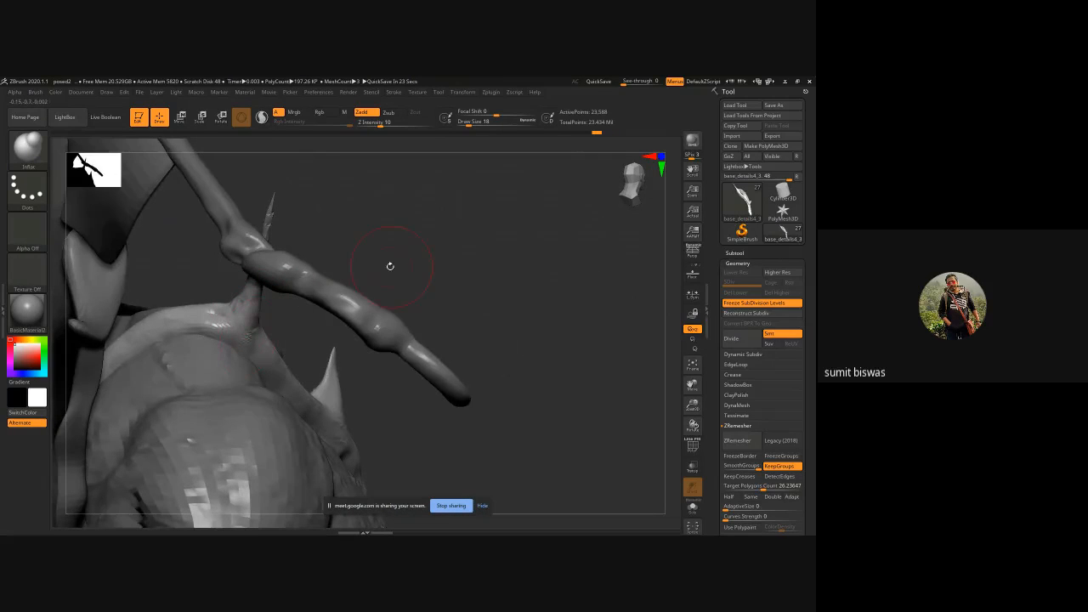
mouse_move(388, 267)
mouse_down()
mouse_move(343, 274)
mouse_move(365, 233)
mouse_move(354, 254)
mouse_up()
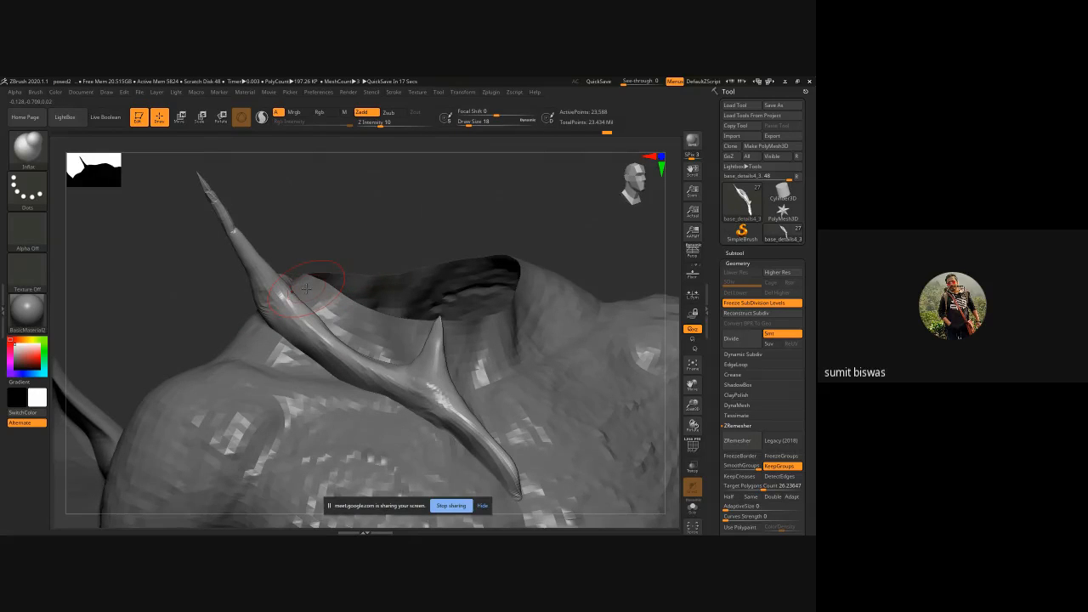
- Pull a new curved spike outward from the strap's shoulder junction toward the wing with the SnakeHook brush at draw size 18
key(b)
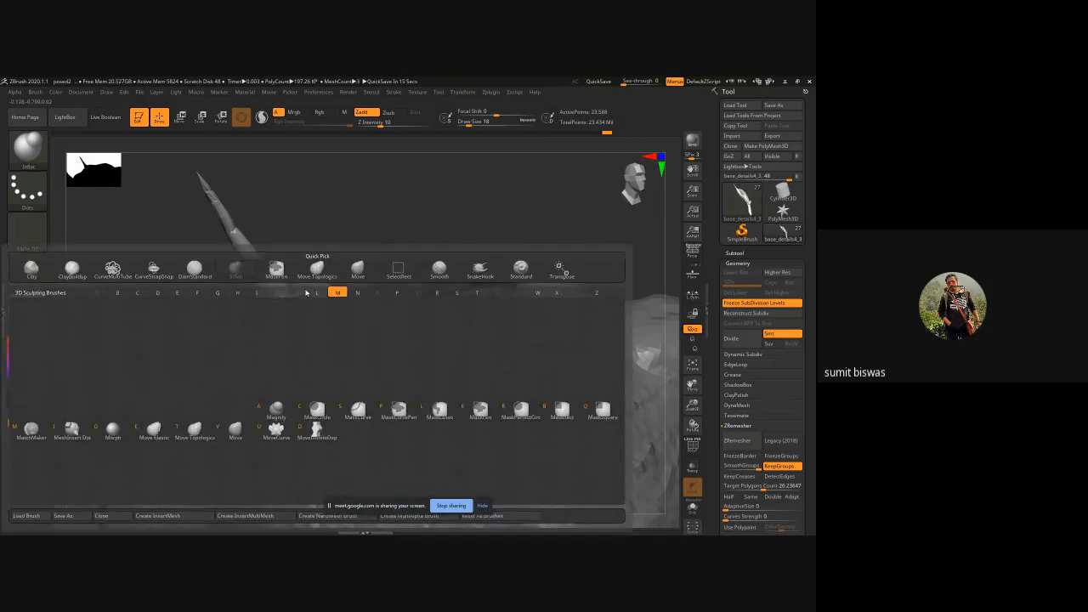
click(480, 269)
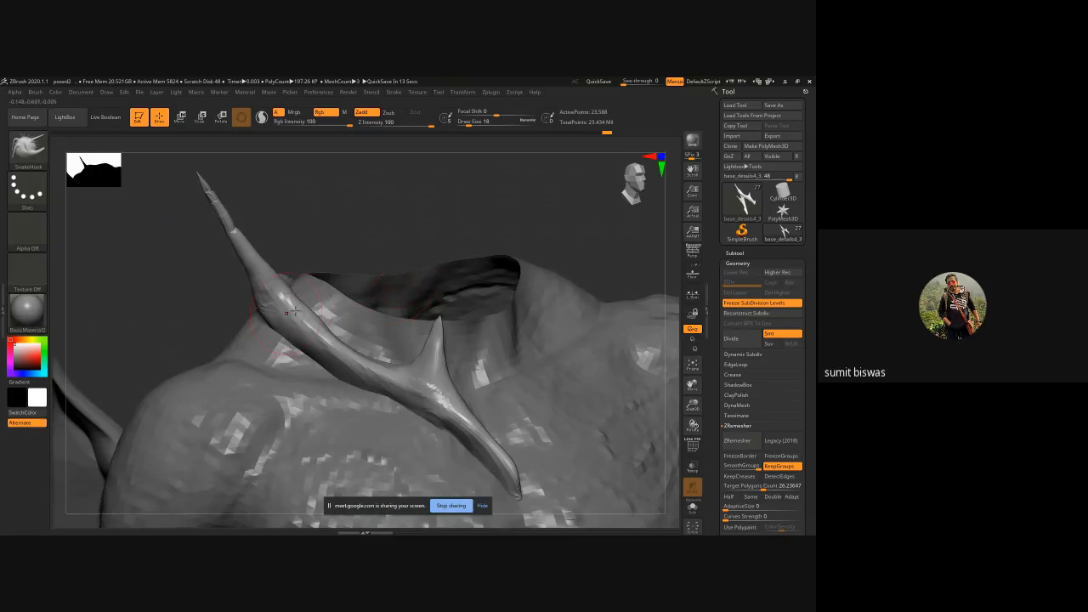
drag(341, 259, 313, 270)
mouse_move(218, 306)
mouse_down()
mouse_move(265, 321)
mouse_move(231, 308)
mouse_move(204, 316)
mouse_move(160, 376)
mouse_up()
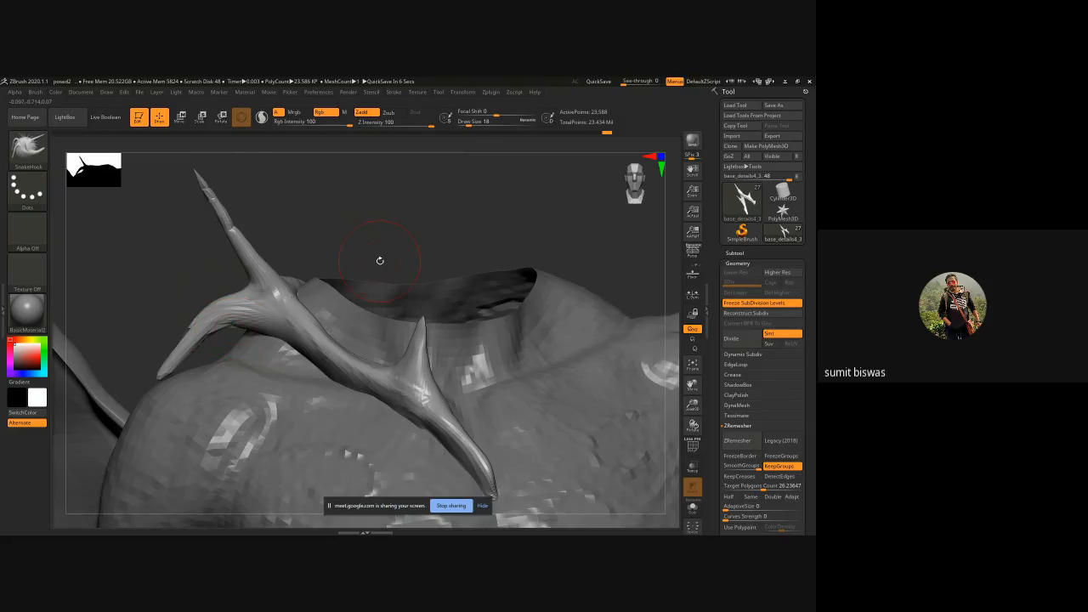
mouse_move(422, 240)
ctrl+right_down()
mouse_move(179, 180)
mouse_move(127, 144)
ctrl+right_up()
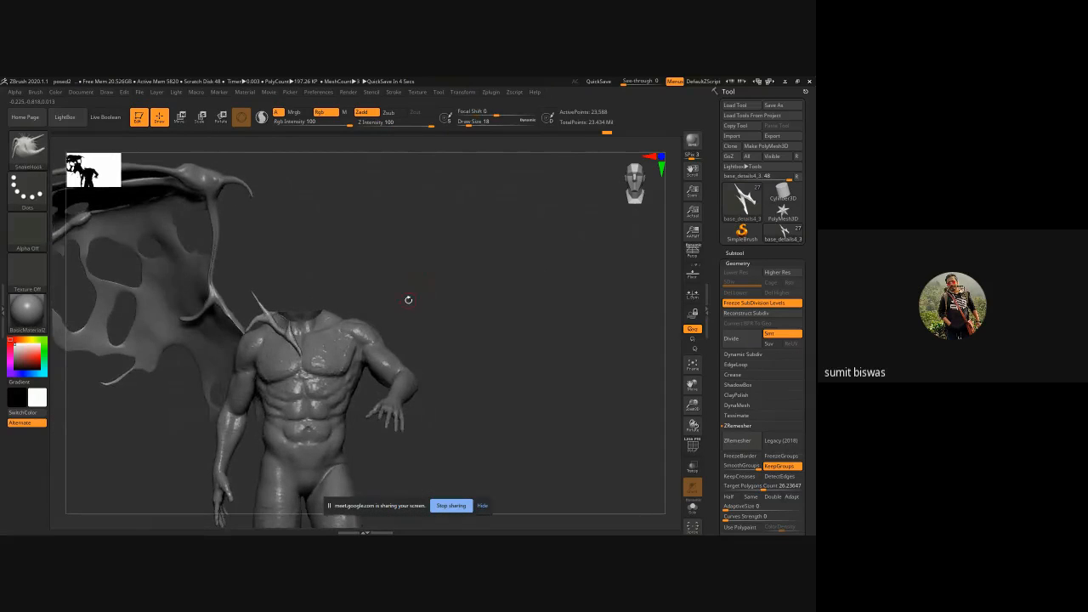
right_drag(408, 300, 230, 383)
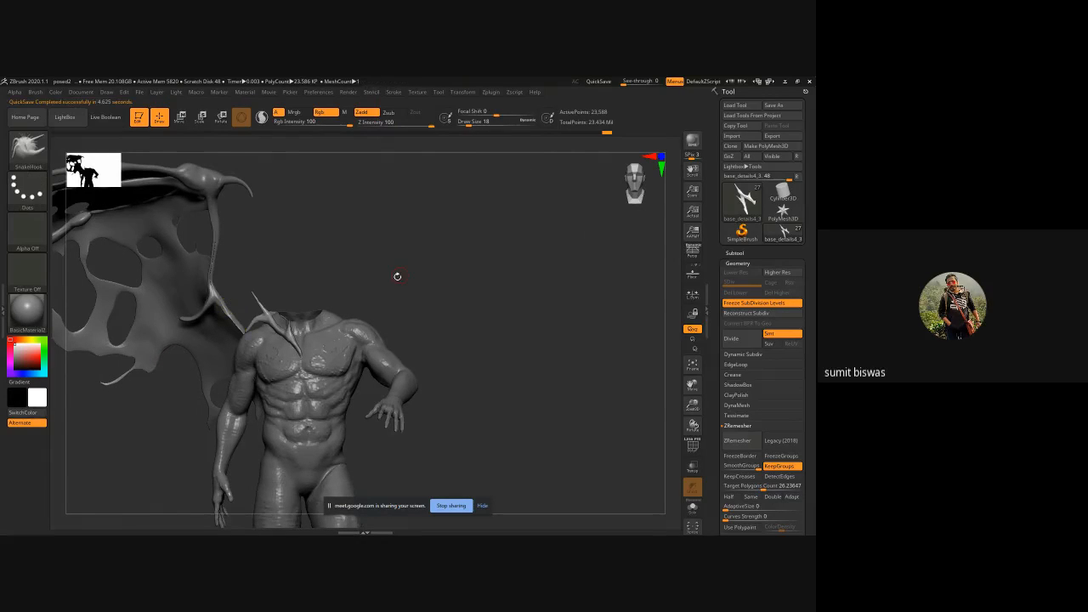
alt+right_drag(411, 294, 499, 219)
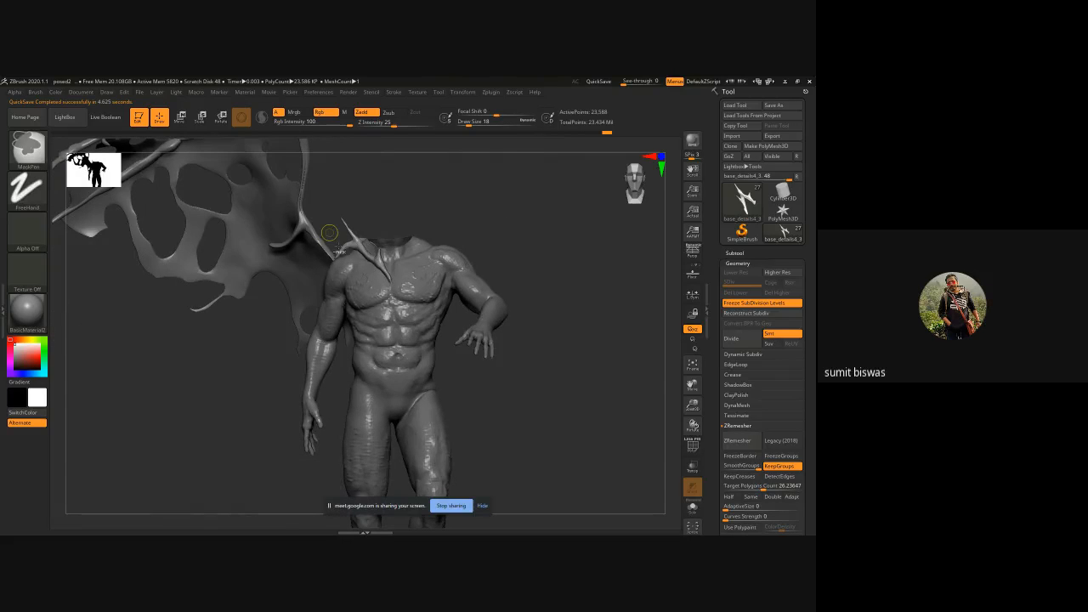
mouse_move(338, 247)
ctrl+right_down()
mouse_move(316, 195)
mouse_move(271, 258)
ctrl+right_up()
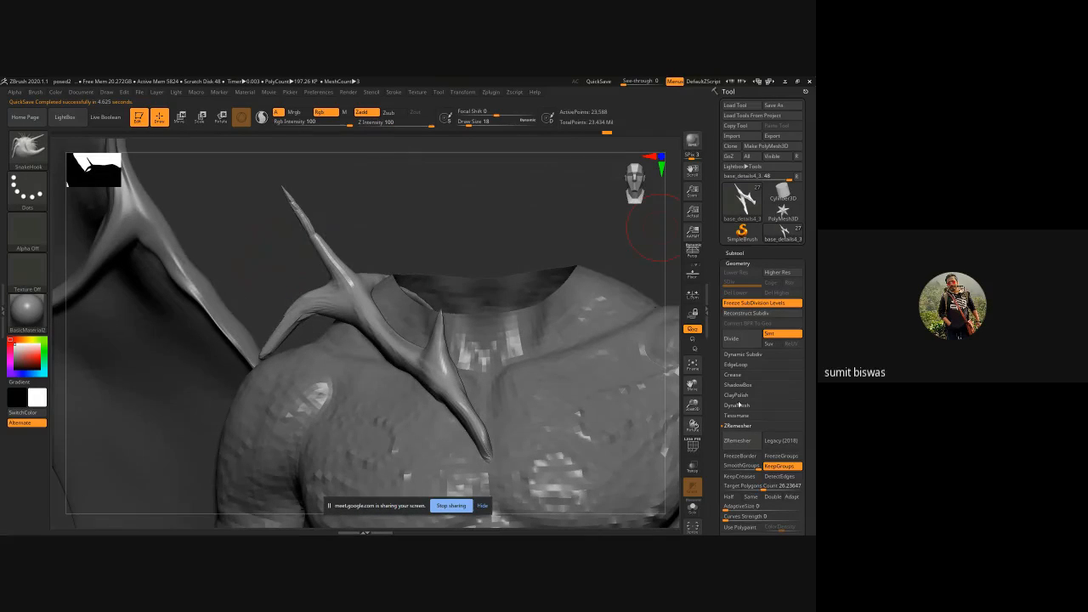
- Remesh the strap and its spikes with ZRemesher, keeping polygroups
click(737, 405)
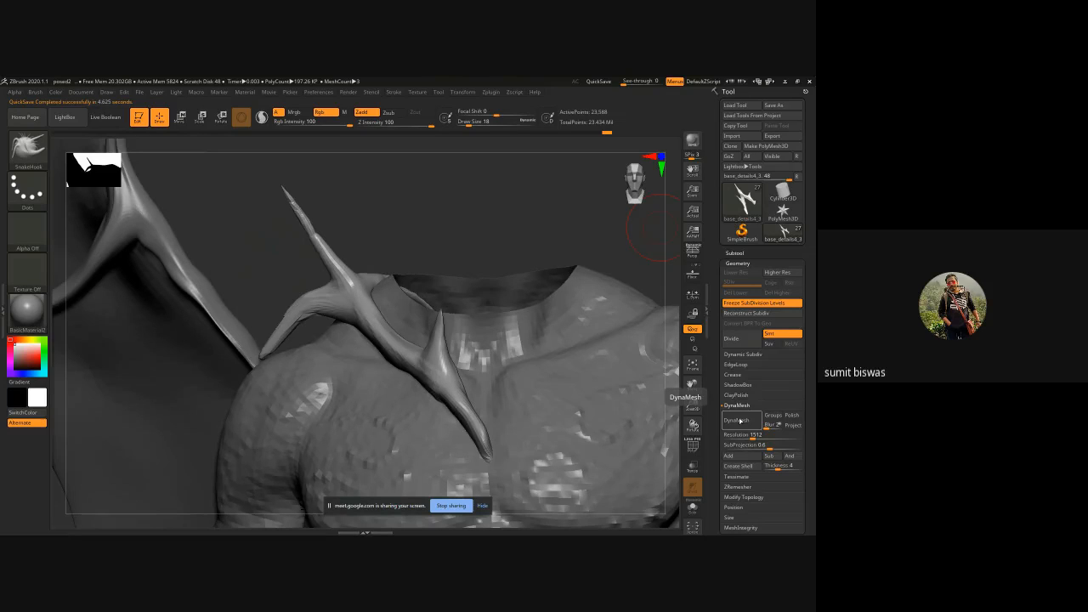
click(737, 406)
click(738, 417)
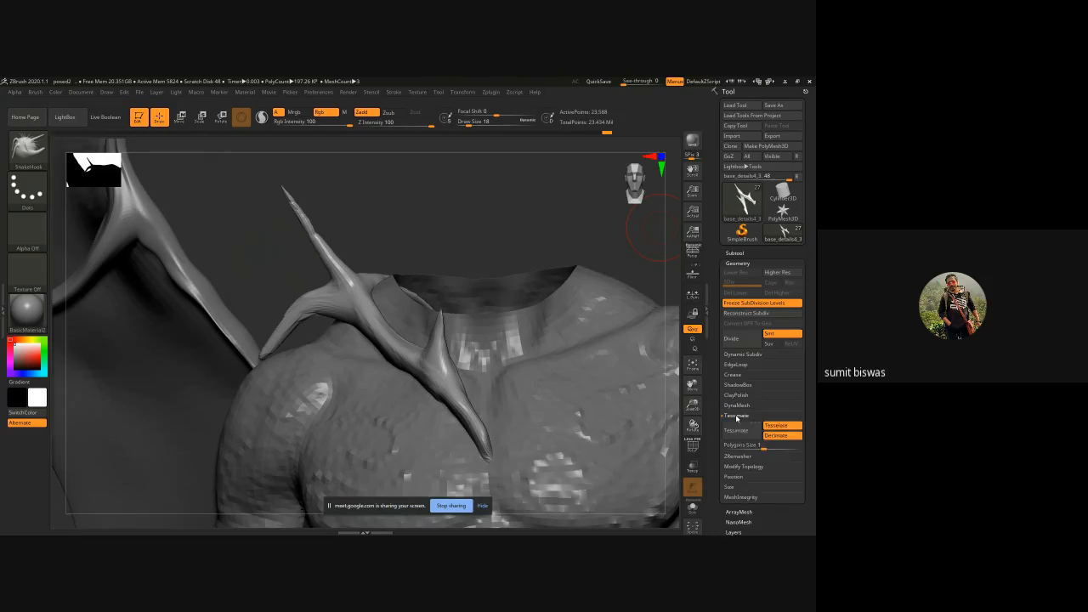
click(737, 417)
click(737, 426)
click(737, 440)
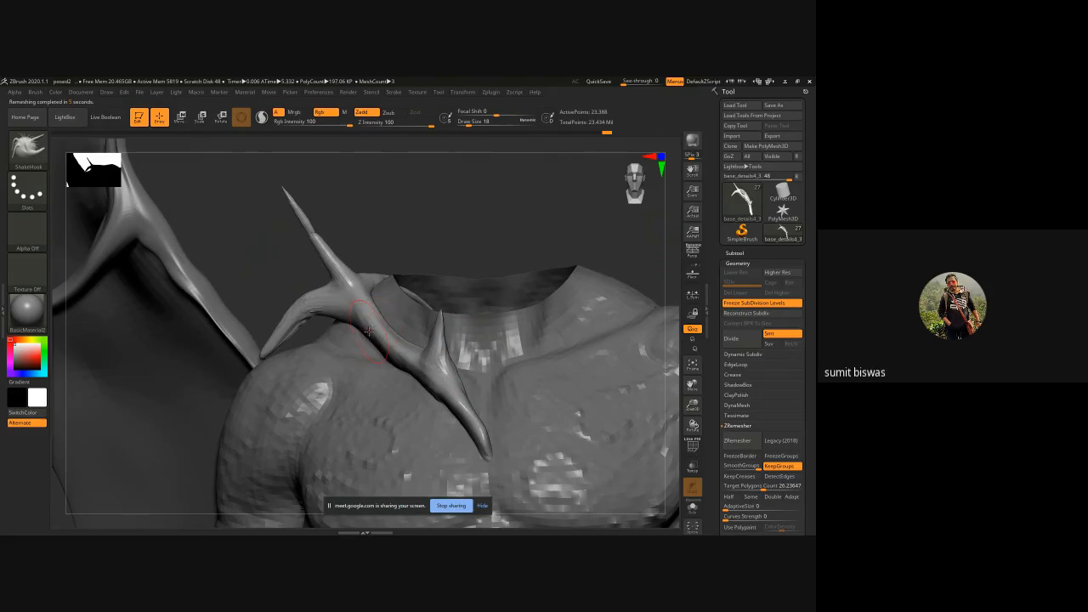
- Smooth the new outer spike from its tip to the junction, along with the tall shoulder spike
key(shift)
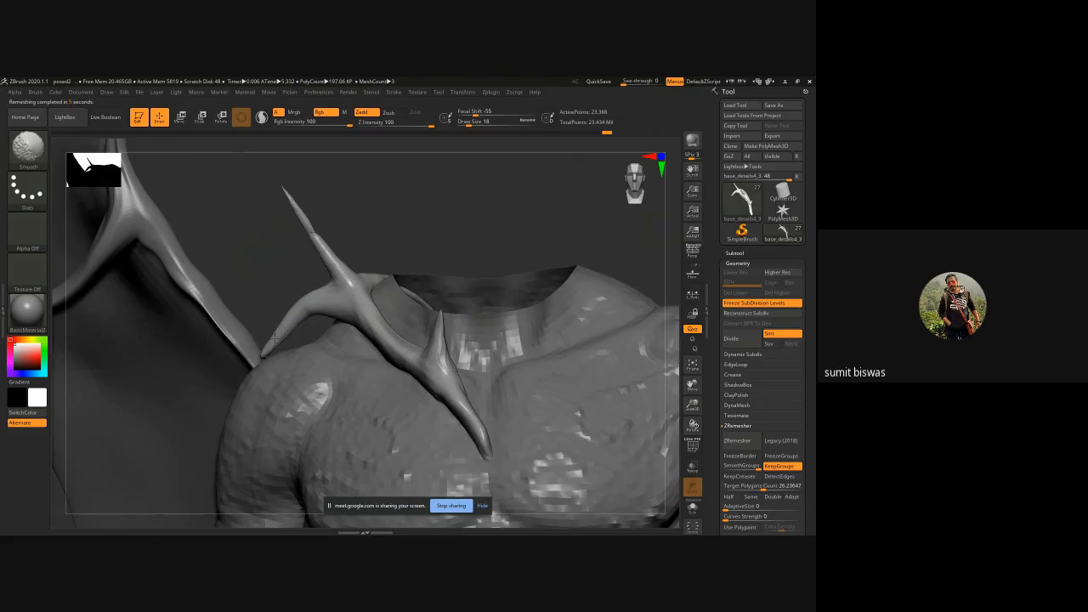
mouse_move(274, 339)
shift+mouse_down()
mouse_move(267, 350)
mouse_move(299, 308)
mouse_move(340, 296)
shift+mouse_up()
shift+drag(318, 255, 290, 197)
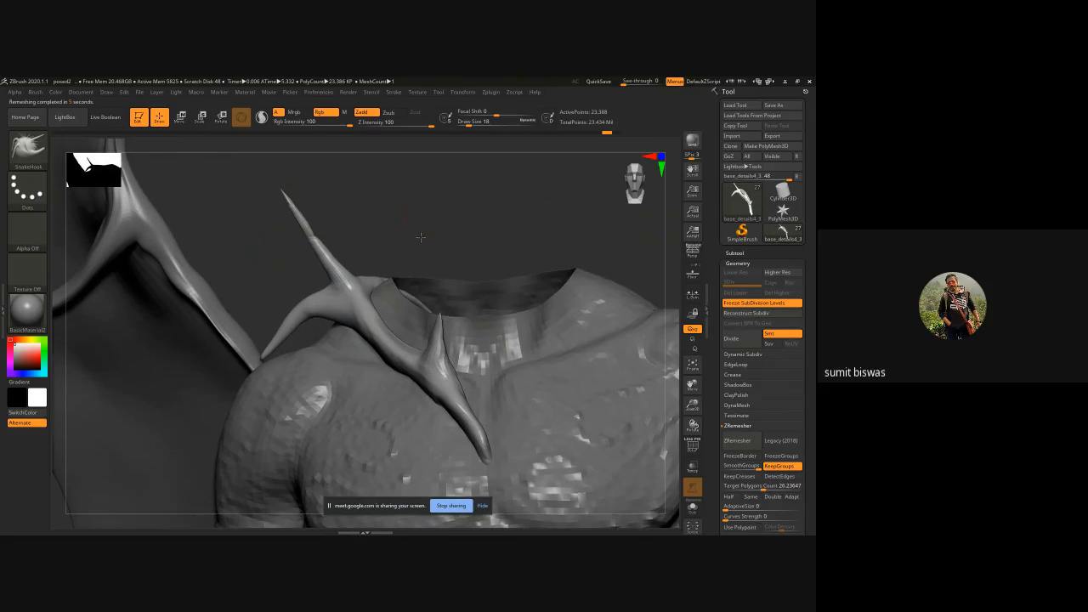
mouse_move(420, 236)
mouse_down()
mouse_move(347, 236)
mouse_move(360, 250)
mouse_move(517, 282)
mouse_move(460, 342)
mouse_move(521, 287)
mouse_up()
alt+drag(435, 254, 451, 247)
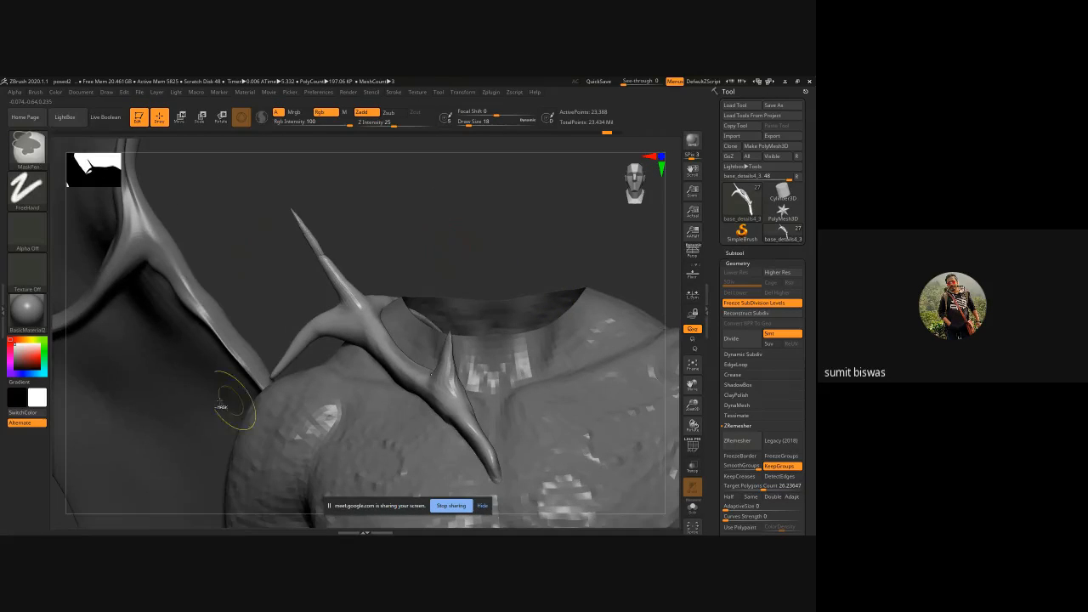
ctrl+right_drag(234, 401, 227, 411)
- Flatten planes along the new outer spike, from its tip to the junction, with the TrimDynamic brush
key(b)
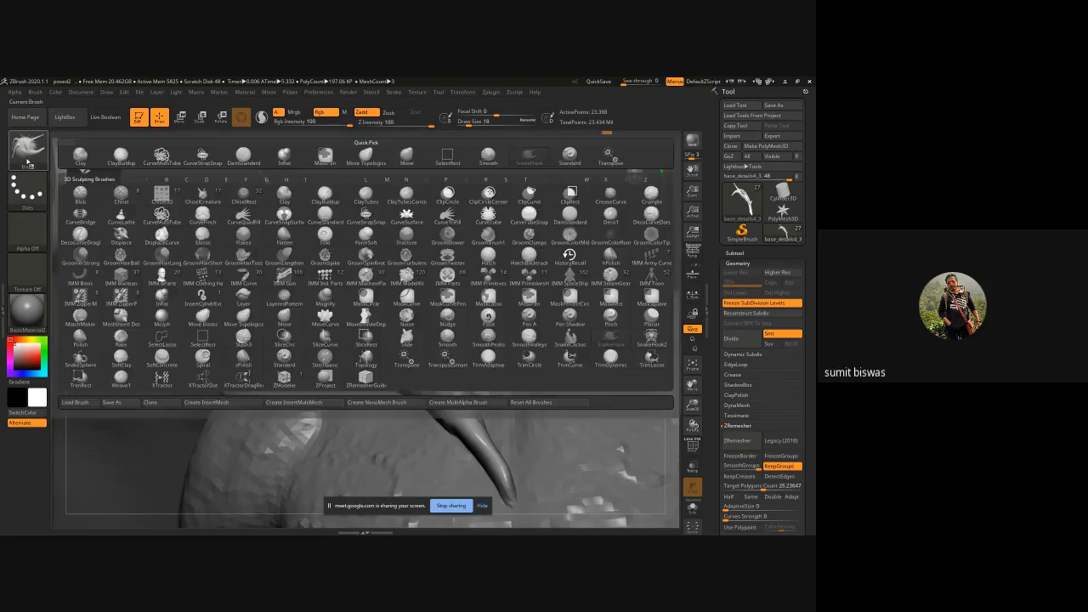
click(610, 360)
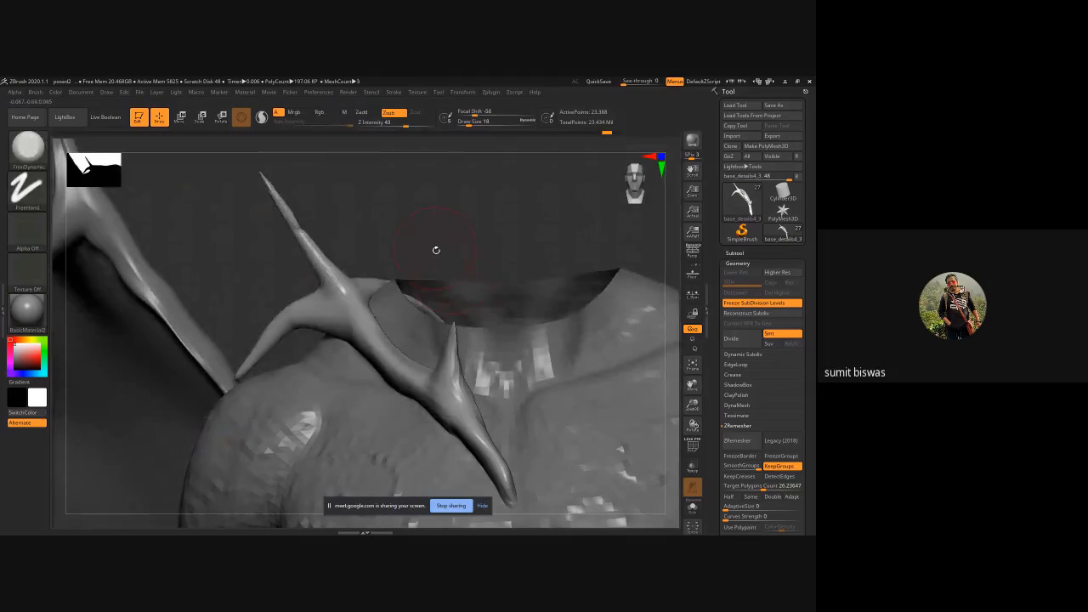
drag(435, 250, 443, 263)
mouse_move(489, 178)
mouse_down()
mouse_move(422, 245)
mouse_move(373, 433)
mouse_up()
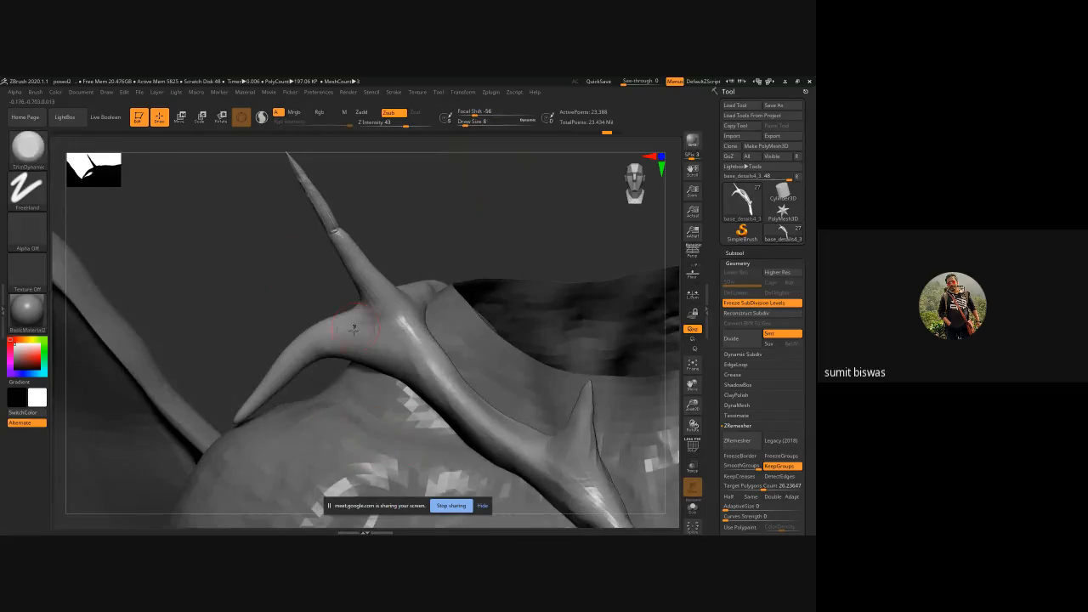
drag(304, 325, 366, 338)
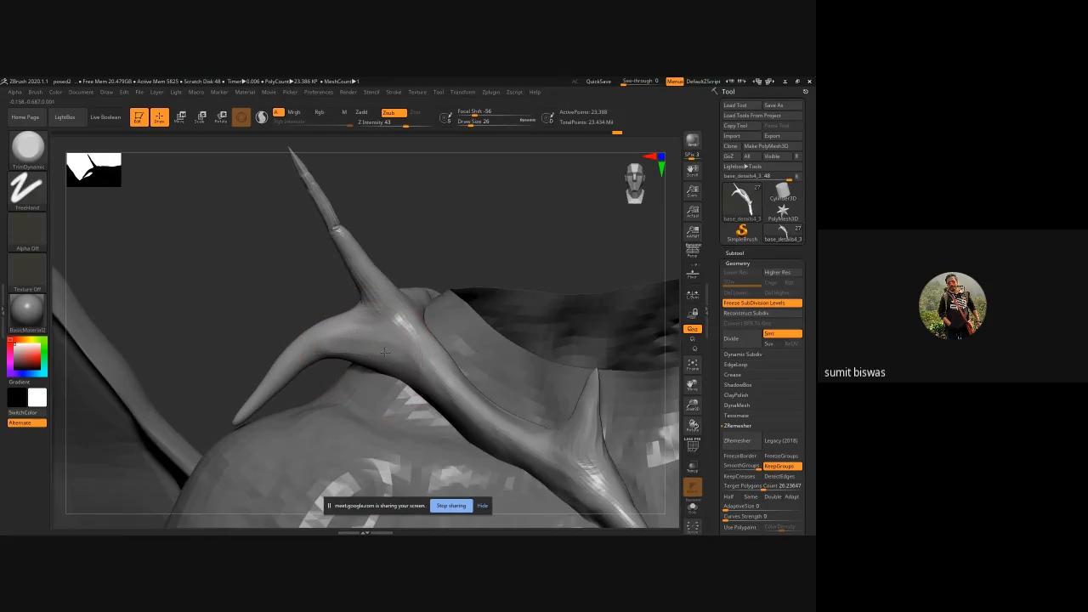
key(])
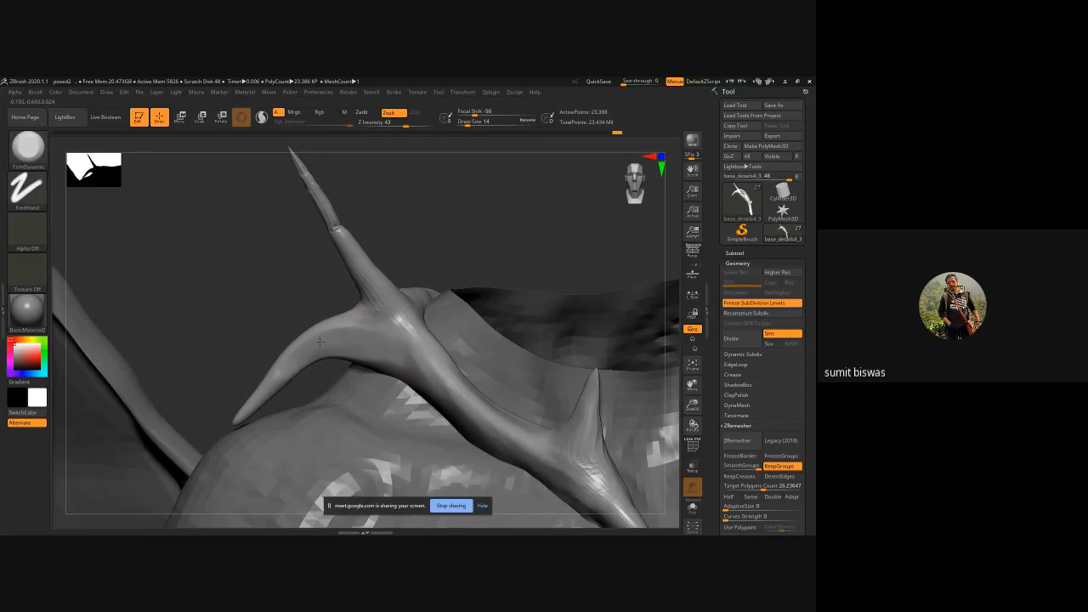
mouse_move(234, 420)
mouse_down()
mouse_move(321, 349)
mouse_move(311, 360)
mouse_move(380, 351)
mouse_up()
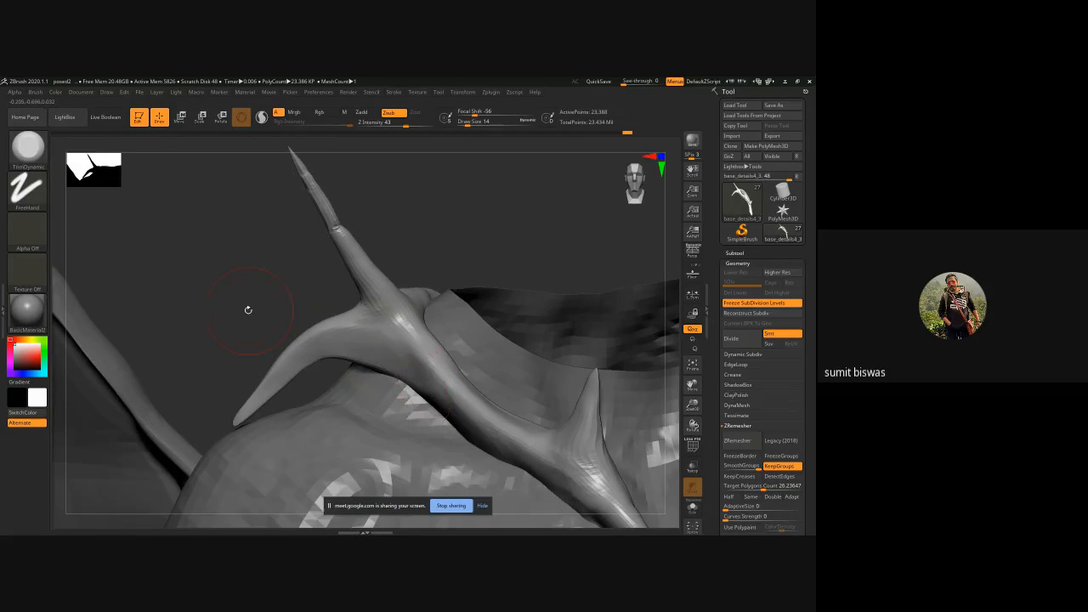
- Trim the strap's front face from the shoulder junction to the small collar spike at draw size 14, and smooth the underside below it
drag(246, 309, 407, 365)
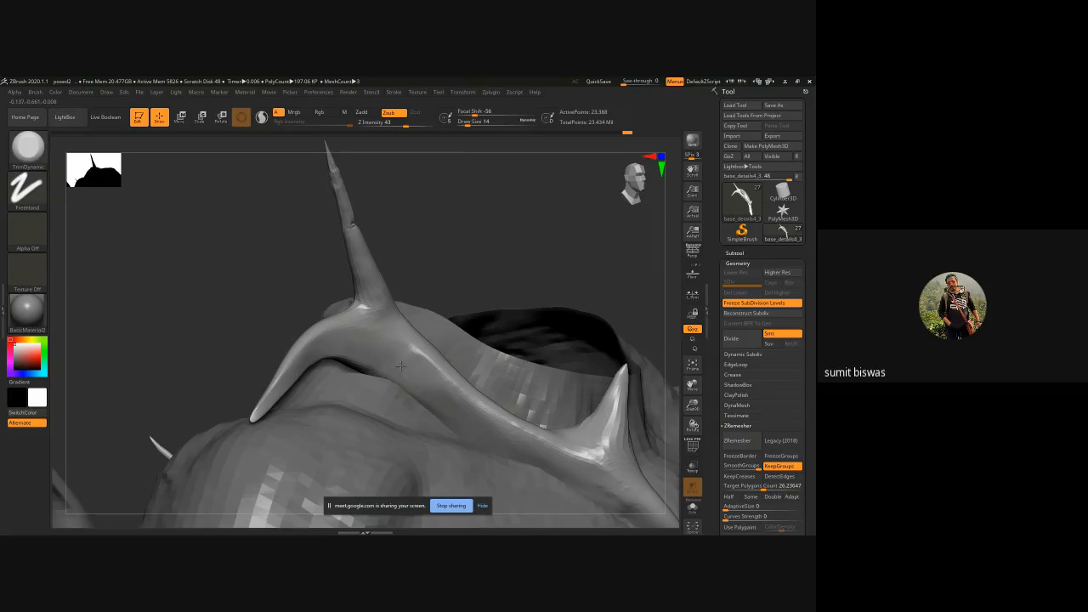
mouse_move(388, 350)
mouse_down()
mouse_move(425, 358)
mouse_move(518, 440)
mouse_move(582, 462)
mouse_up()
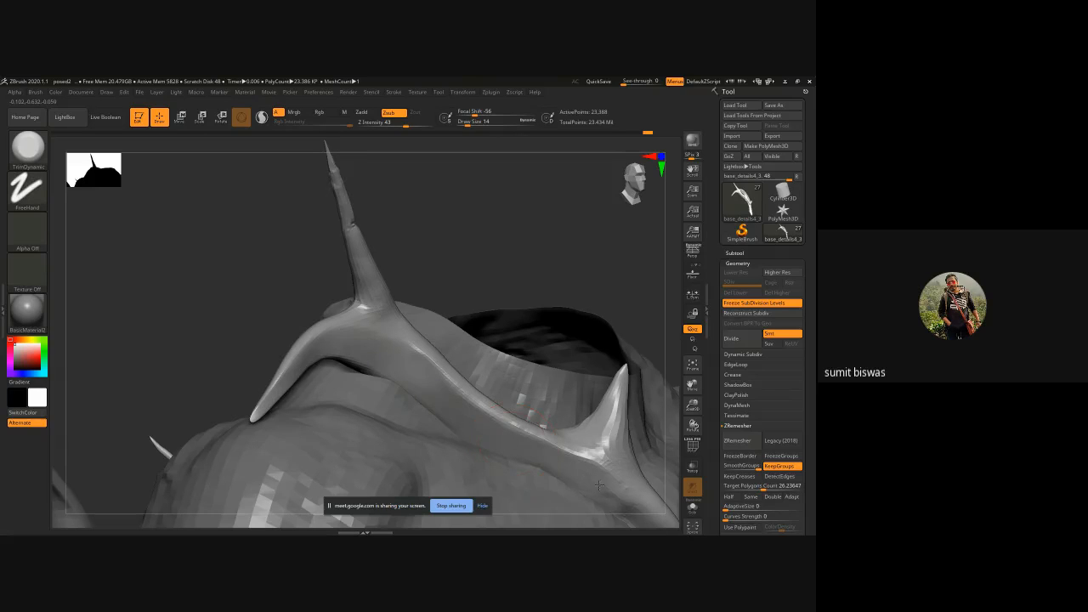
mouse_move(561, 240)
mouse_down()
mouse_move(393, 408)
mouse_move(457, 459)
mouse_move(416, 435)
mouse_move(454, 463)
mouse_move(446, 479)
mouse_up()
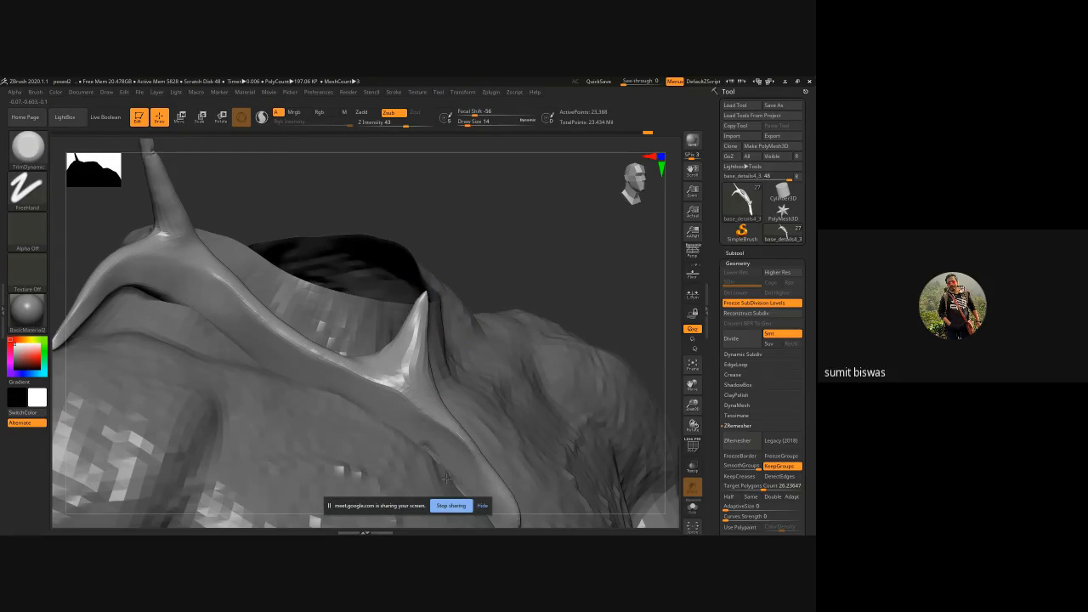
alt+drag(573, 285, 527, 191)
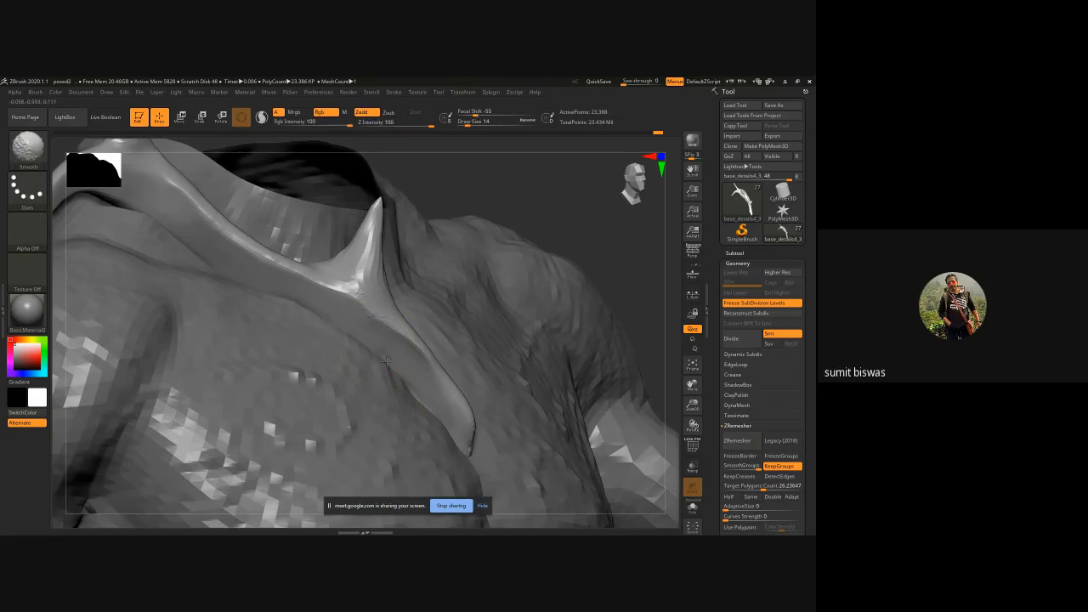
shift+drag(386, 361, 418, 401)
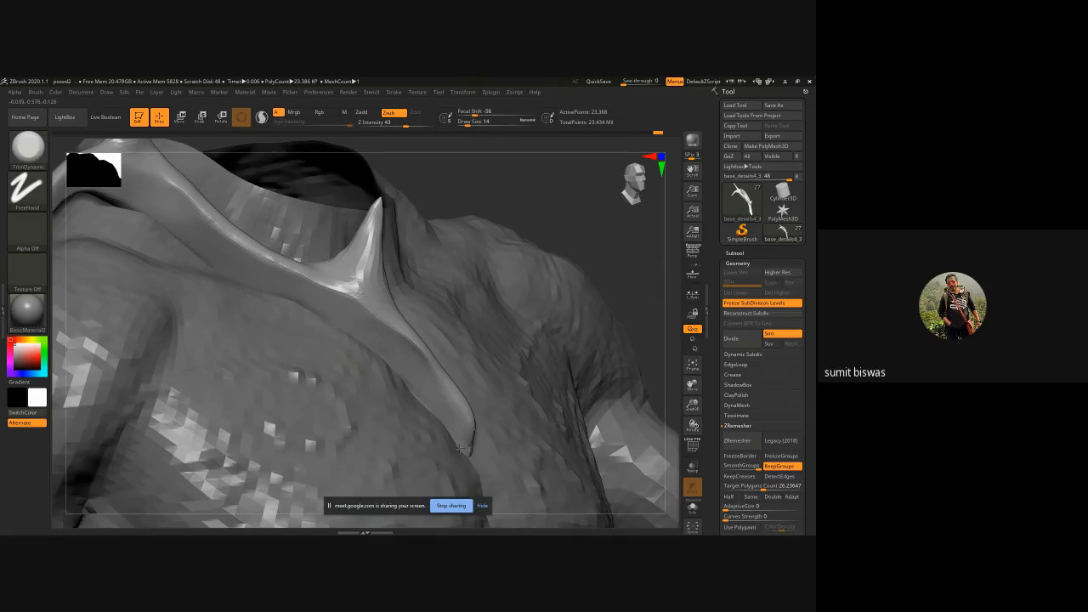
- Flatten the base of the small collar spike and the tapering strap end below it with TrimDynamic strokes
mouse_move(571, 229)
right_down()
mouse_move(525, 255)
mouse_move(568, 255)
right_up()
drag(434, 305, 457, 384)
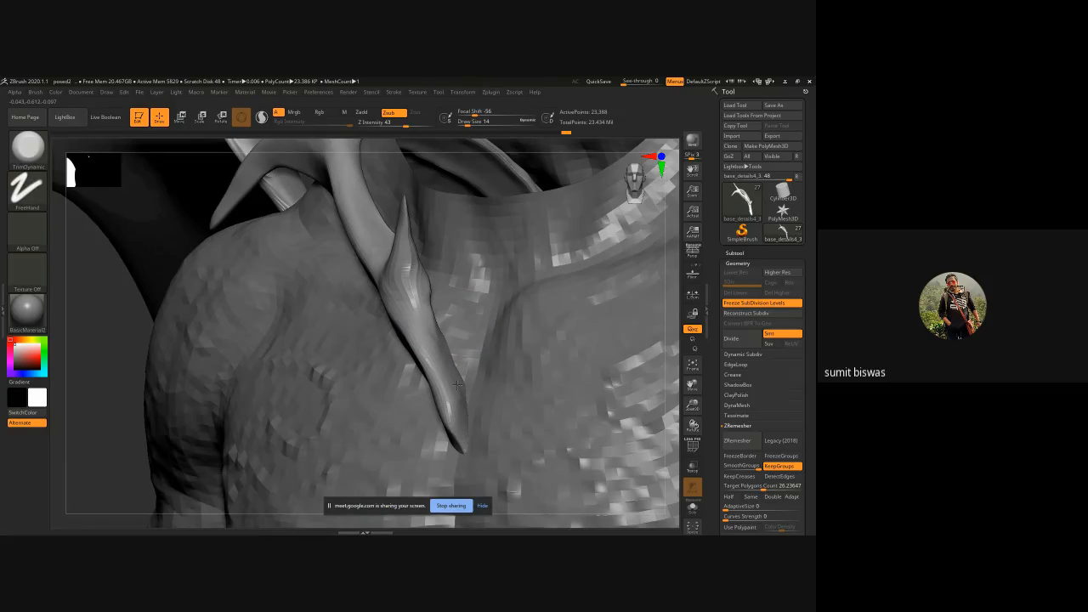
drag(441, 339, 465, 437)
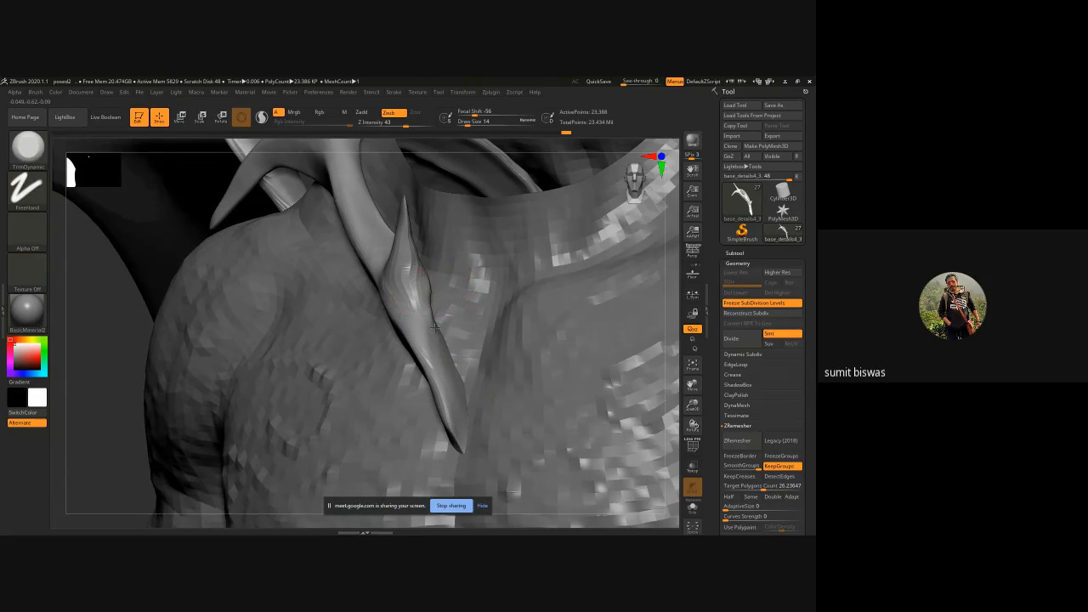
mouse_move(420, 270)
mouse_down()
mouse_move(431, 323)
mouse_move(423, 308)
mouse_up()
drag(417, 251, 445, 376)
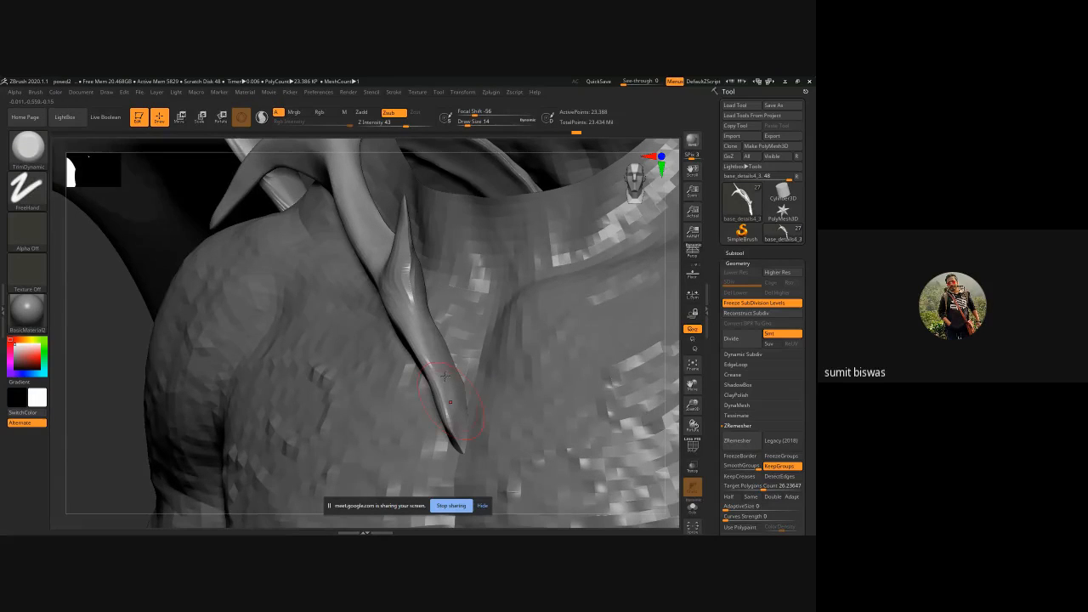
drag(467, 416, 448, 363)
- Trim the edges of the strap's pointed lower tip on the chest and the underside up past the small collar spike
ctrl+right_drag(209, 255, 212, 213)
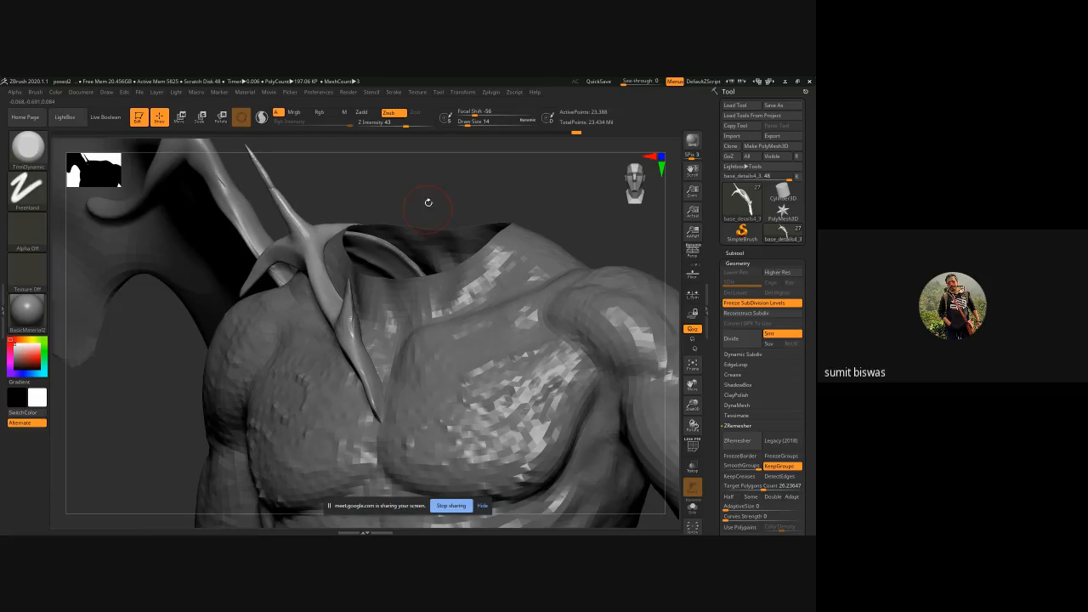
drag(428, 202, 450, 210)
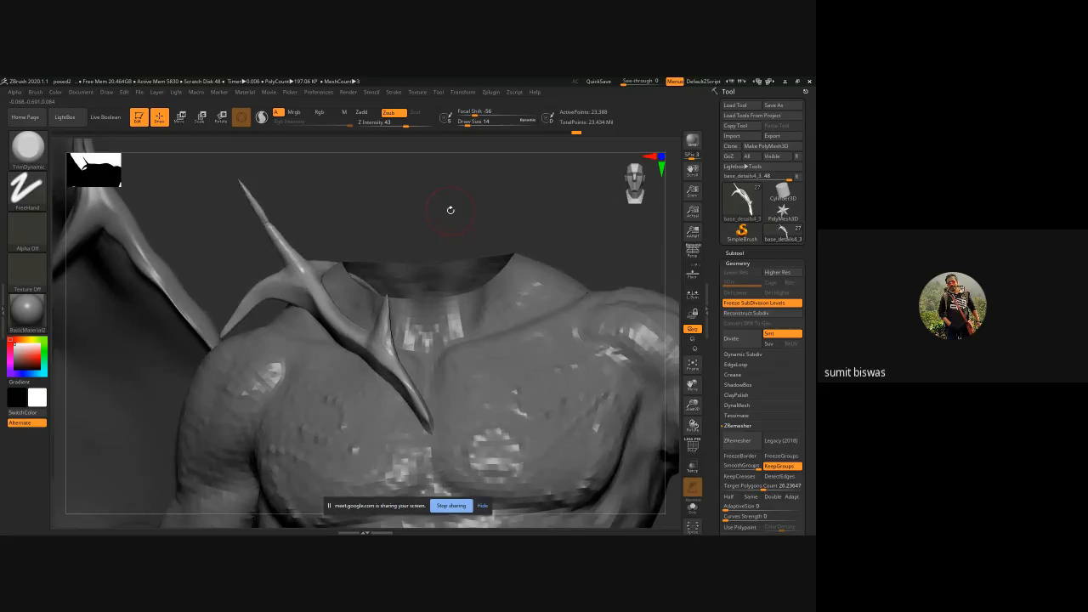
alt+right_drag(434, 400, 350, 310)
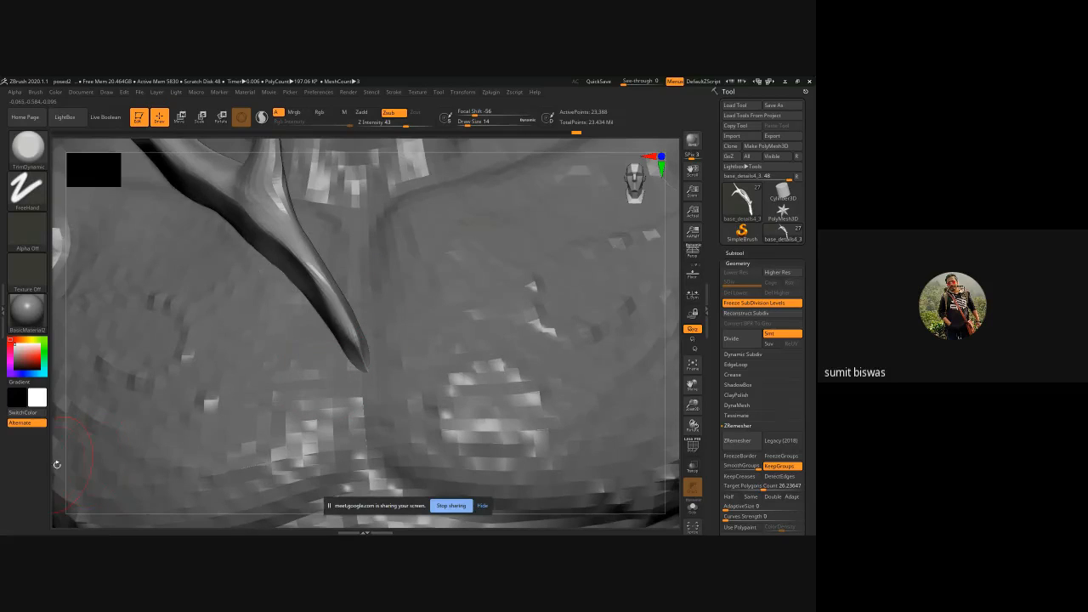
drag(57, 465, 124, 461)
mouse_move(325, 297)
mouse_down()
mouse_move(359, 309)
mouse_move(347, 303)
mouse_move(374, 340)
mouse_up()
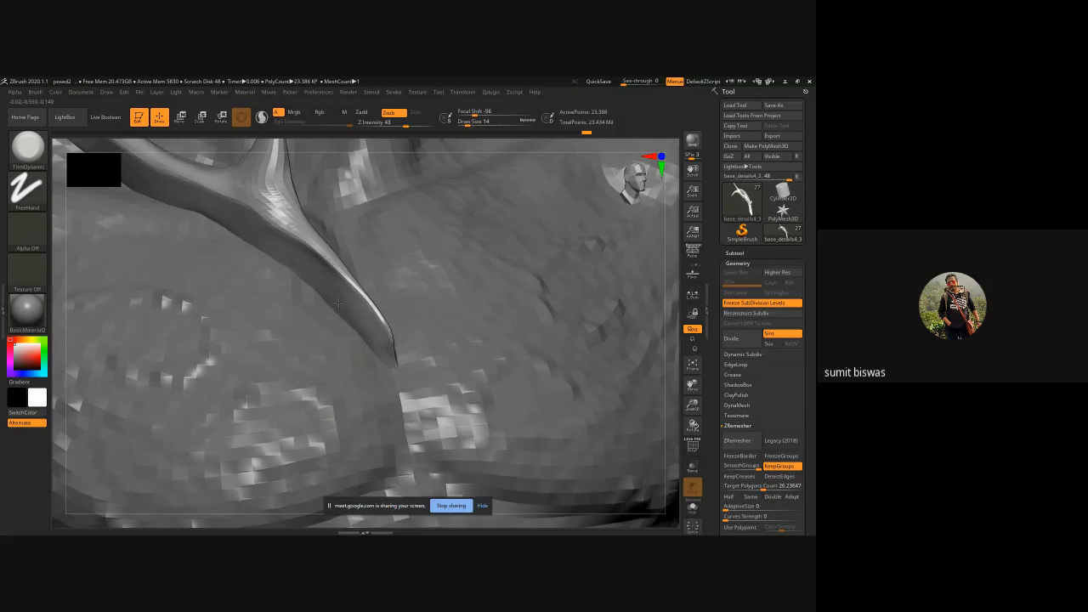
drag(338, 302, 373, 339)
drag(383, 382, 442, 408)
drag(663, 363, 616, 370)
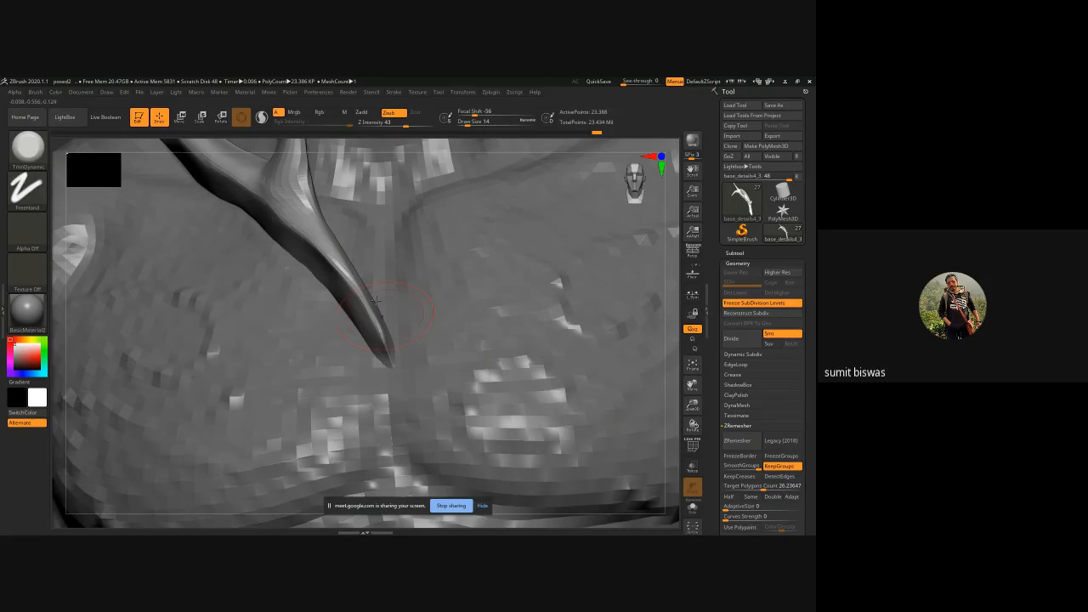
drag(401, 148, 306, 289)
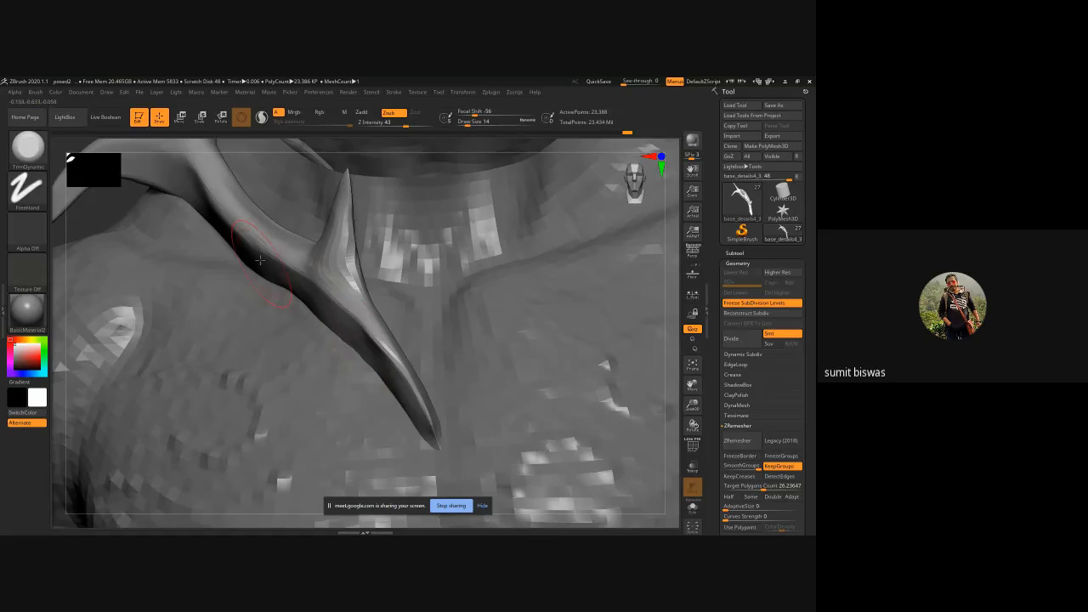
- Isolate the strap from the body and wings with Solo mode, viewed from behind
alt+right_drag(344, 194, 515, 372)
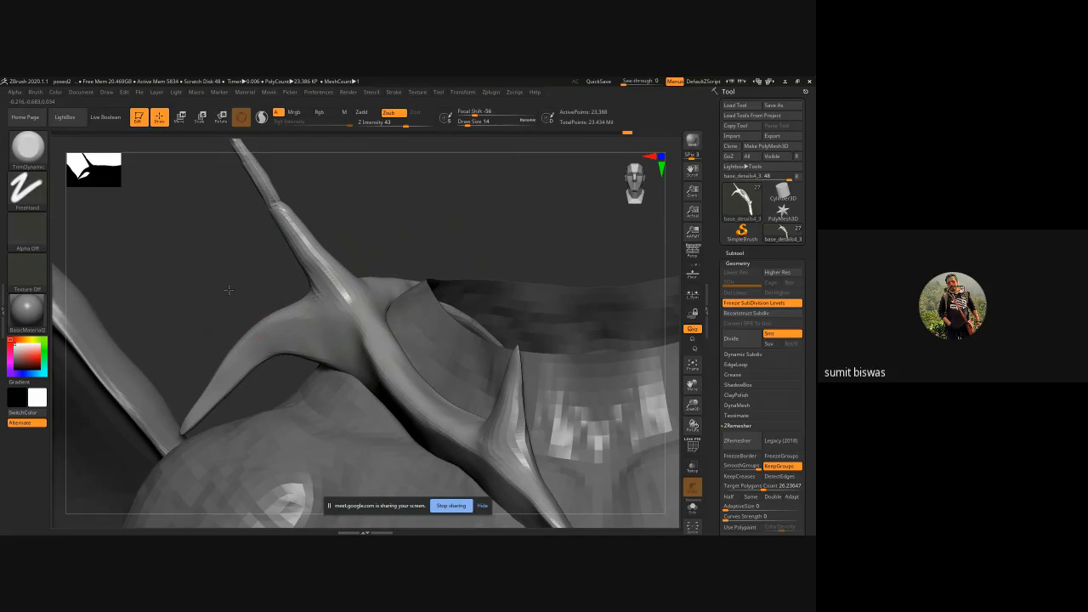
right_drag(228, 290, 434, 343)
click(693, 508)
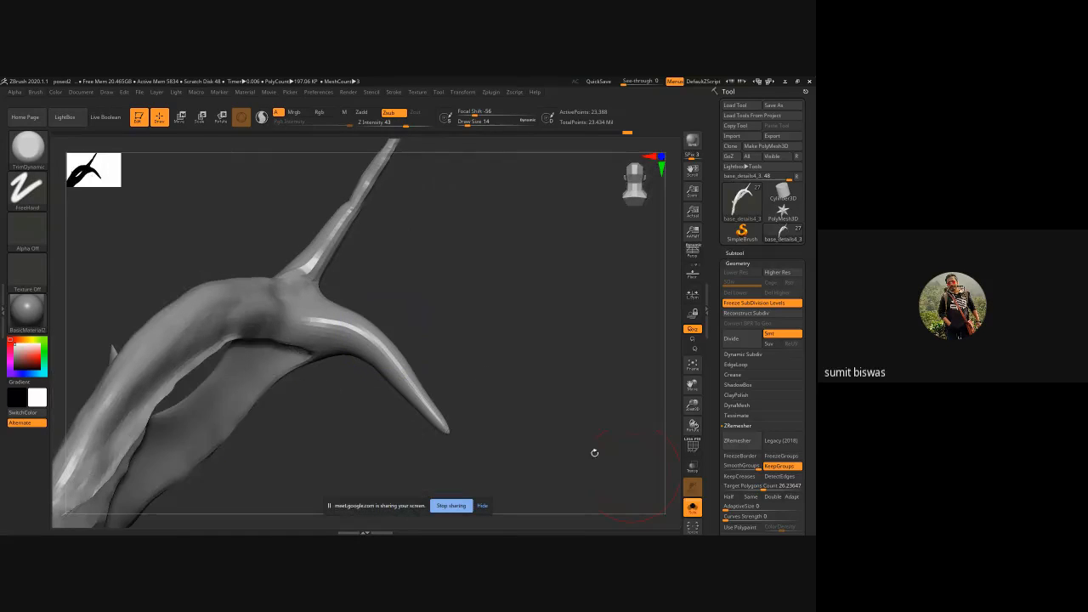
- Flatten the outer side of the strap's rear arch below the shoulder spikes with TrimDynamic strokes
right_drag(483, 271, 353, 289)
mouse_move(334, 294)
mouse_down()
mouse_move(399, 288)
mouse_move(373, 281)
mouse_move(311, 306)
mouse_move(272, 357)
mouse_move(340, 298)
mouse_move(418, 295)
mouse_move(390, 298)
mouse_up()
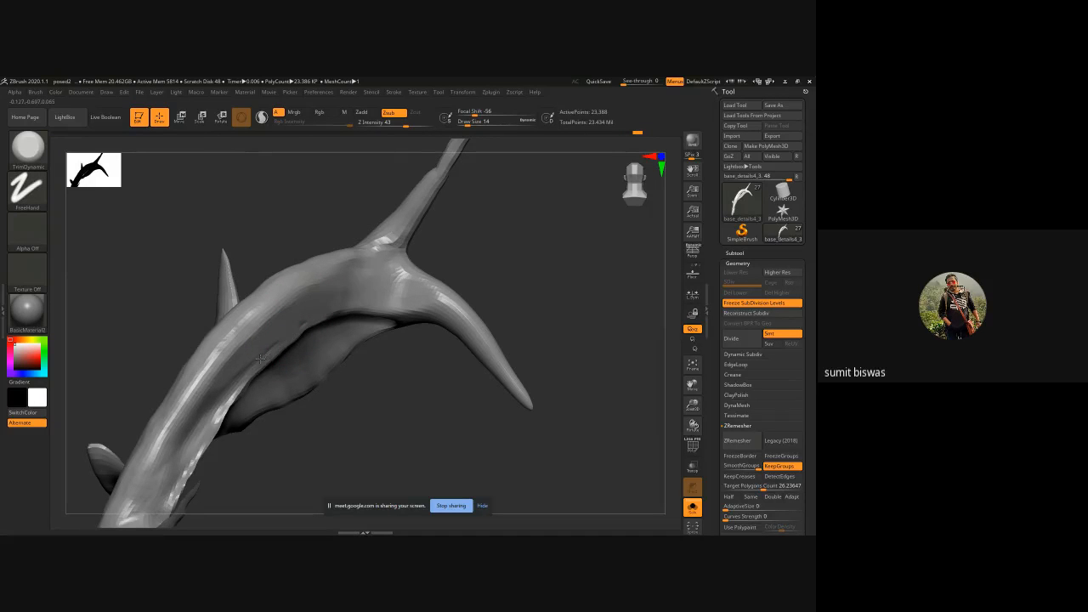
mouse_move(340, 467)
mouse_down()
mouse_move(394, 396)
mouse_move(341, 275)
mouse_up()
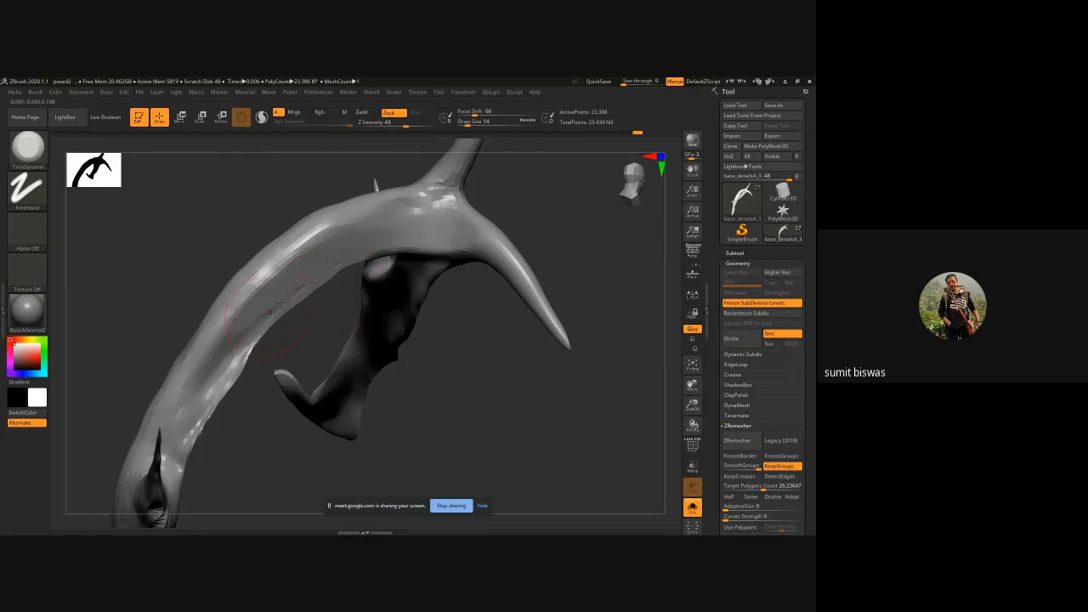
drag(270, 313, 208, 410)
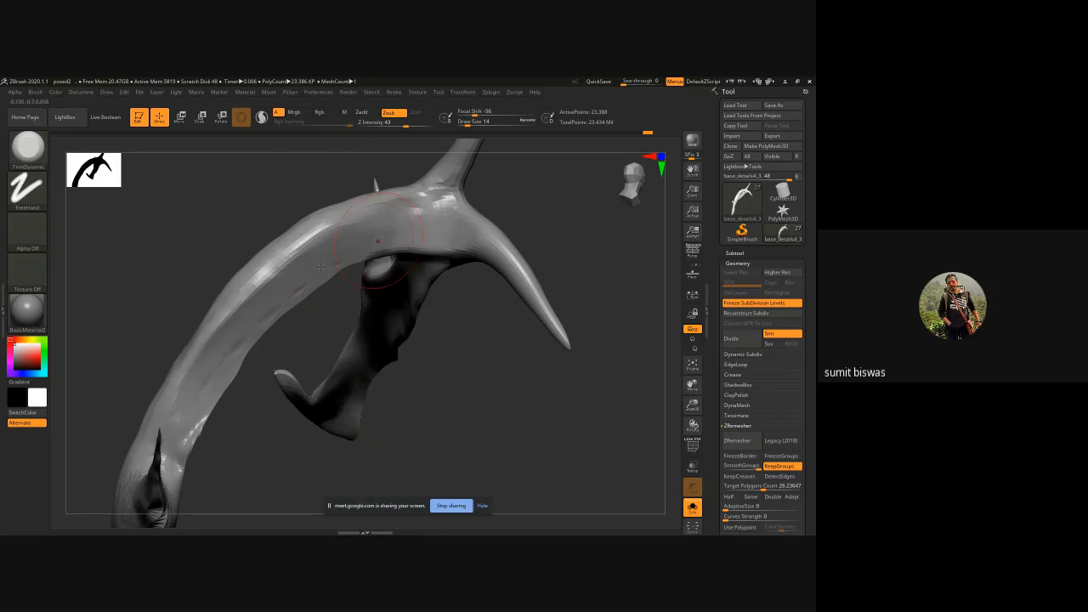
drag(320, 267, 235, 335)
drag(318, 256, 261, 284)
drag(354, 223, 447, 206)
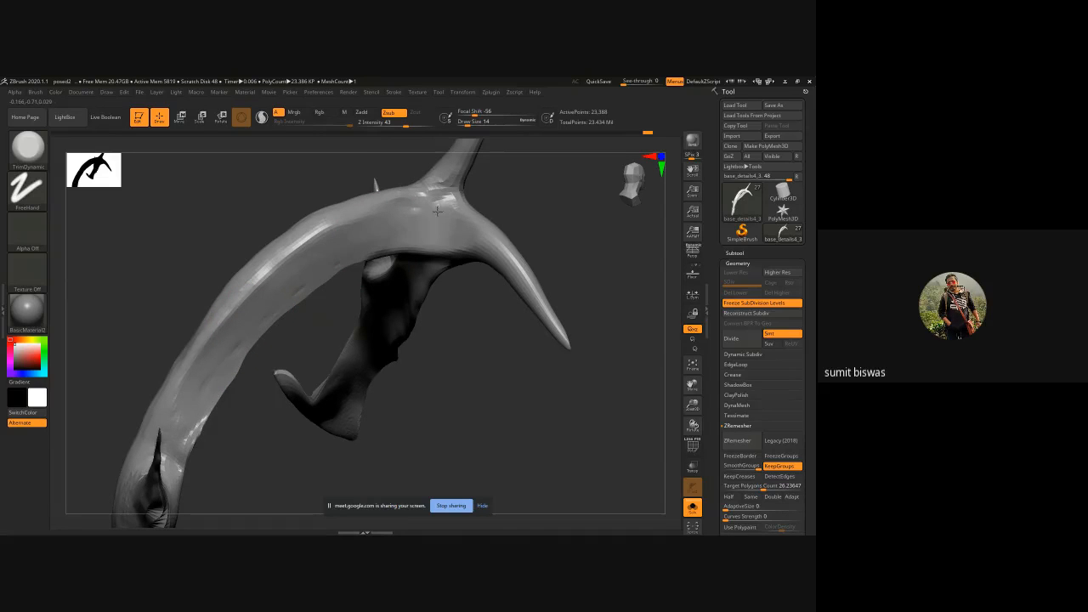
- Trim the rear arch further along its length and smooth its upper edge near the shoulder junction
mouse_move(243, 456)
mouse_down()
mouse_move(294, 332)
mouse_move(294, 291)
mouse_up()
drag(212, 319, 265, 224)
mouse_move(409, 233)
mouse_down()
mouse_move(269, 252)
mouse_move(207, 297)
mouse_move(177, 360)
mouse_move(159, 363)
mouse_up()
key(shift)
mouse_move(334, 197)
shift+mouse_down()
mouse_move(350, 201)
mouse_move(275, 220)
shift+mouse_up()
drag(344, 180, 279, 198)
mouse_move(225, 401)
mouse_down()
mouse_move(204, 256)
mouse_move(207, 273)
mouse_move(288, 270)
mouse_move(338, 204)
mouse_move(327, 272)
mouse_up()
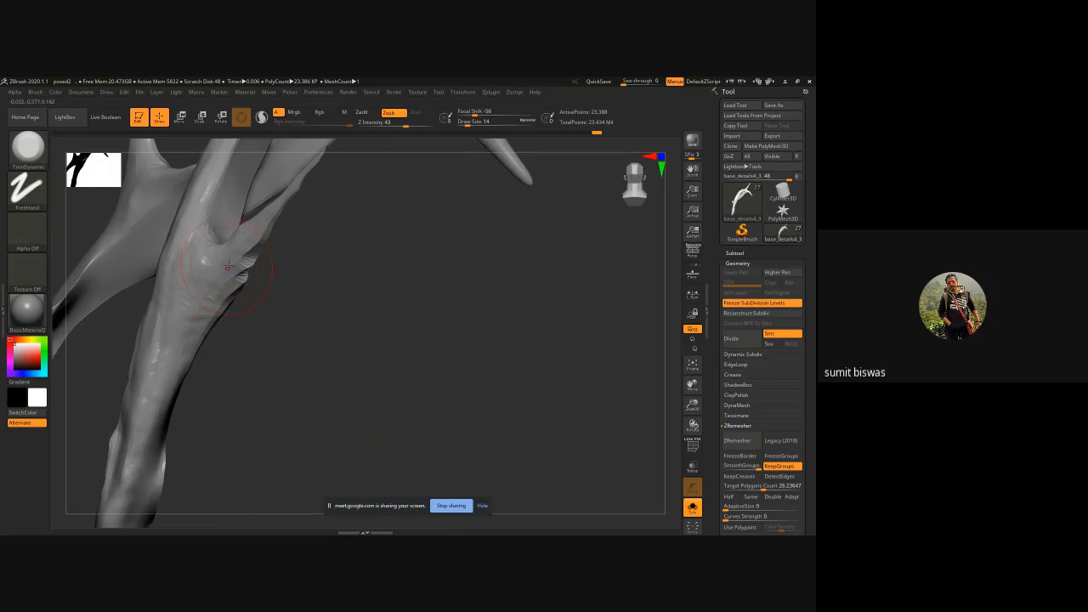
- Flatten the back of the strap from the rear side spike's base down to the tapering lower tip
drag(194, 323, 201, 289)
drag(177, 350, 166, 379)
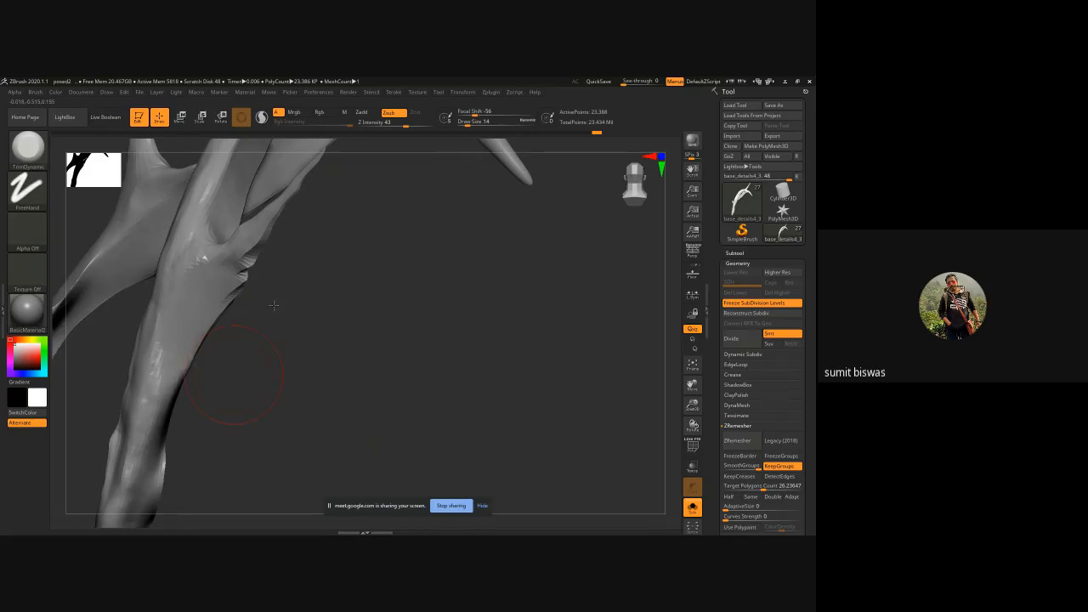
alt+drag(241, 374, 290, 282)
drag(216, 289, 191, 378)
mouse_move(194, 319)
mouse_down()
mouse_move(199, 378)
mouse_move(176, 403)
mouse_move(160, 481)
mouse_up()
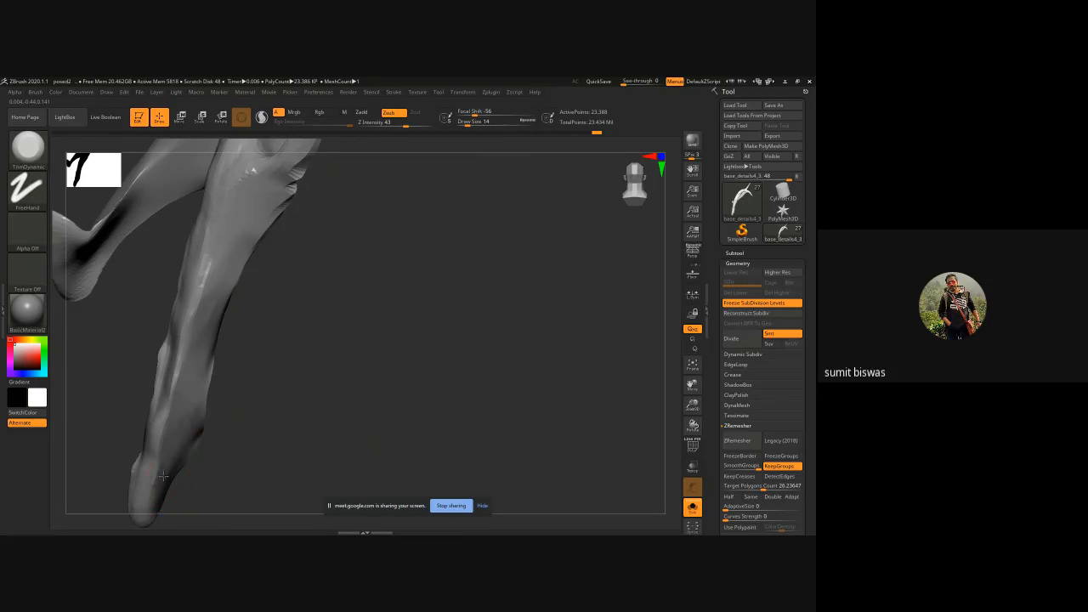
- Trim the inner edge and back plane of the strap's tapering rear end
mouse_move(226, 437)
alt+mouse_down()
mouse_move(281, 349)
mouse_move(202, 425)
alt+mouse_up()
drag(241, 356, 203, 432)
alt+drag(320, 238, 291, 274)
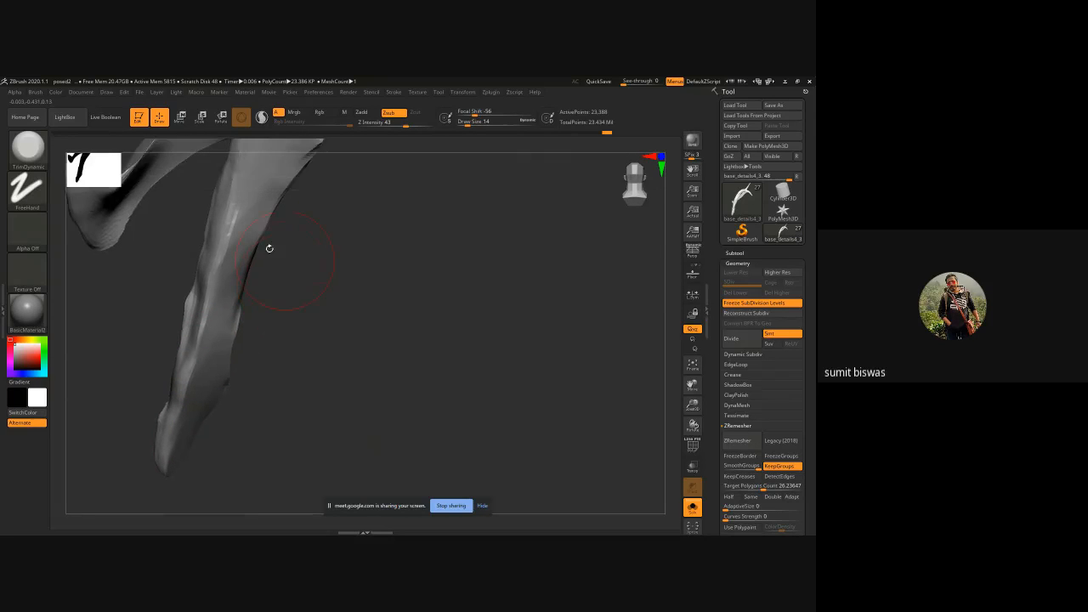
drag(258, 210, 235, 268)
drag(219, 308, 207, 349)
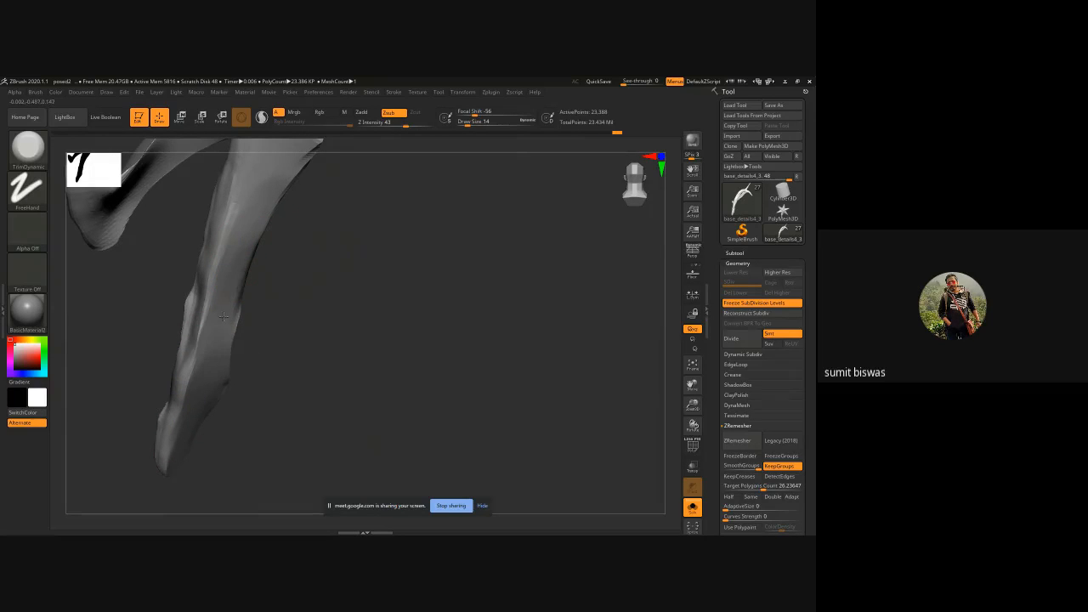
- Trim the outer face of the strap's tapering rear end down to its tip, evening out the bumps along its edges
drag(332, 301, 406, 306)
mouse_move(196, 285)
mouse_down()
mouse_move(195, 350)
mouse_move(162, 459)
mouse_up()
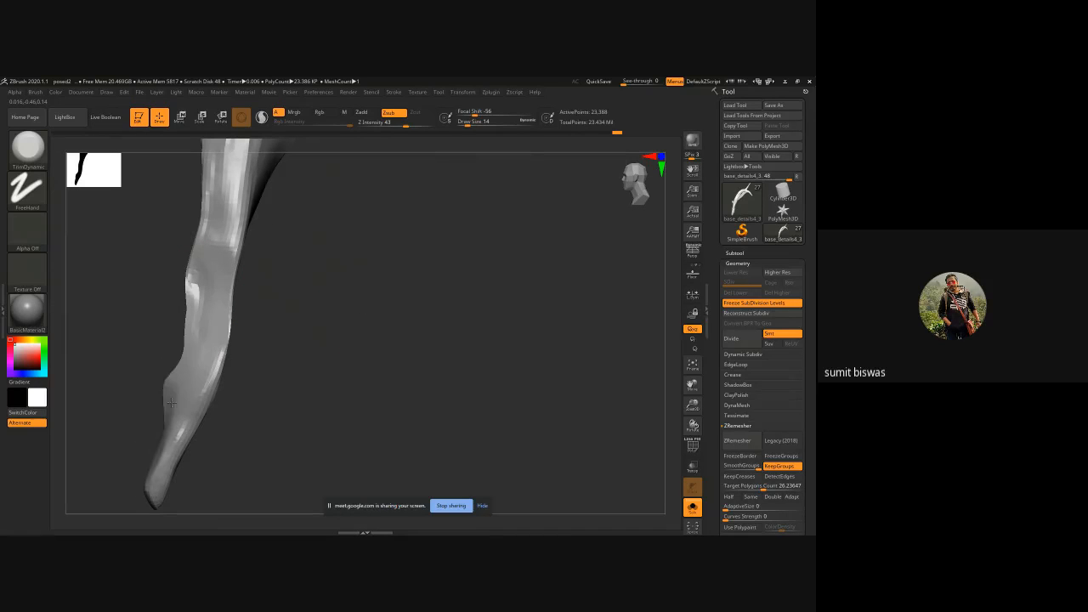
drag(171, 403, 153, 490)
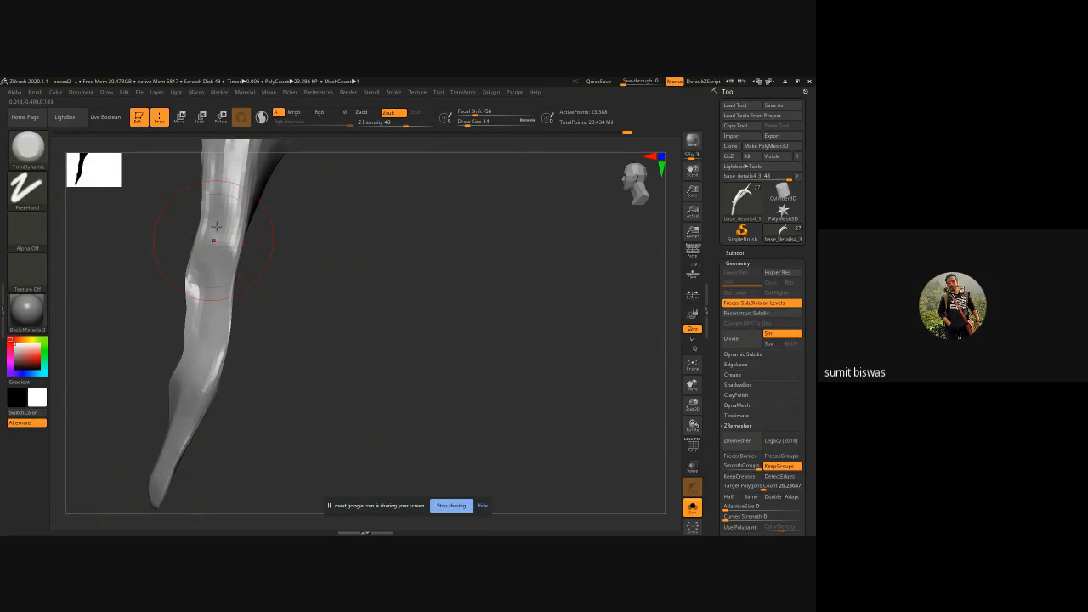
mouse_move(215, 227)
mouse_down()
mouse_move(203, 330)
mouse_move(212, 406)
mouse_up()
mouse_move(326, 345)
mouse_down()
mouse_move(307, 341)
mouse_move(325, 365)
mouse_up()
drag(224, 359, 200, 438)
drag(325, 343, 411, 296)
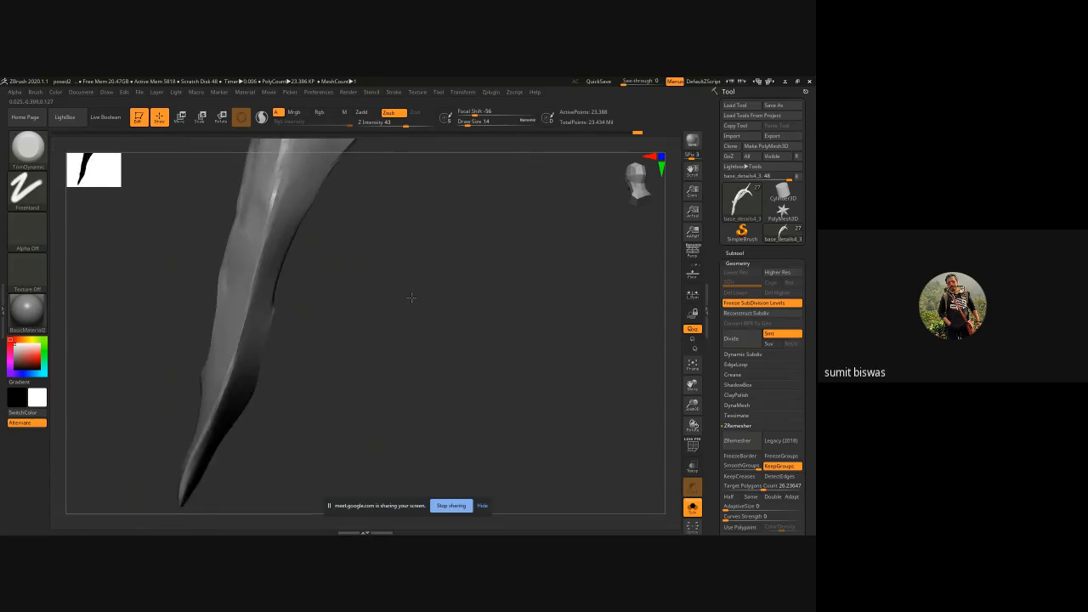
- Flatten the strap's outer face beside and below the base of the rear side spike
mouse_move(434, 185)
alt+mouse_down()
mouse_move(405, 292)
mouse_move(286, 263)
alt+mouse_up()
drag(201, 177, 186, 288)
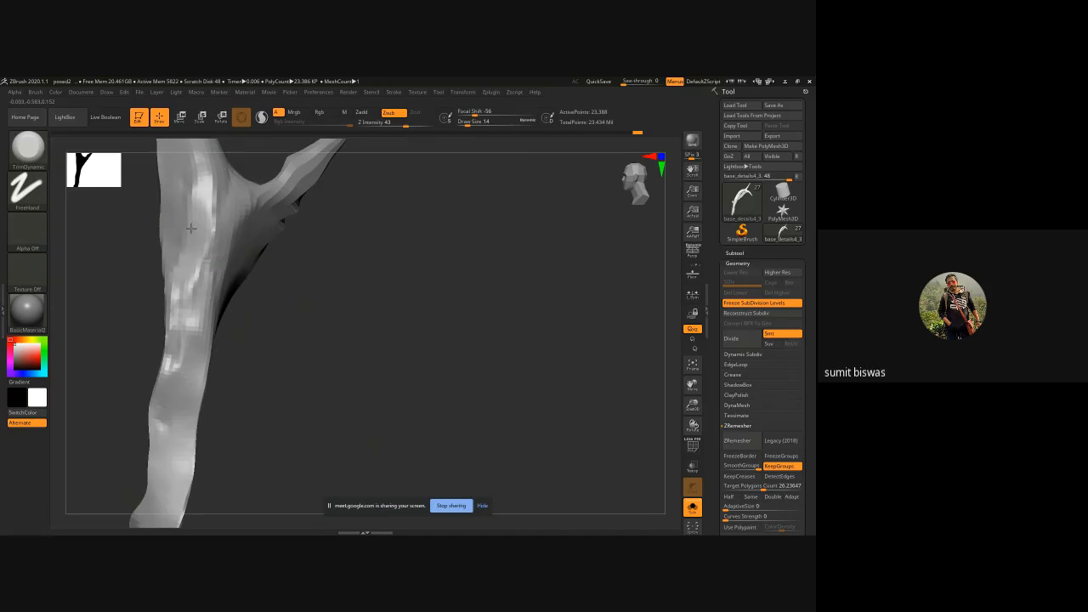
drag(191, 228, 185, 313)
mouse_move(205, 209)
mouse_down()
mouse_move(202, 263)
mouse_move(204, 212)
mouse_up()
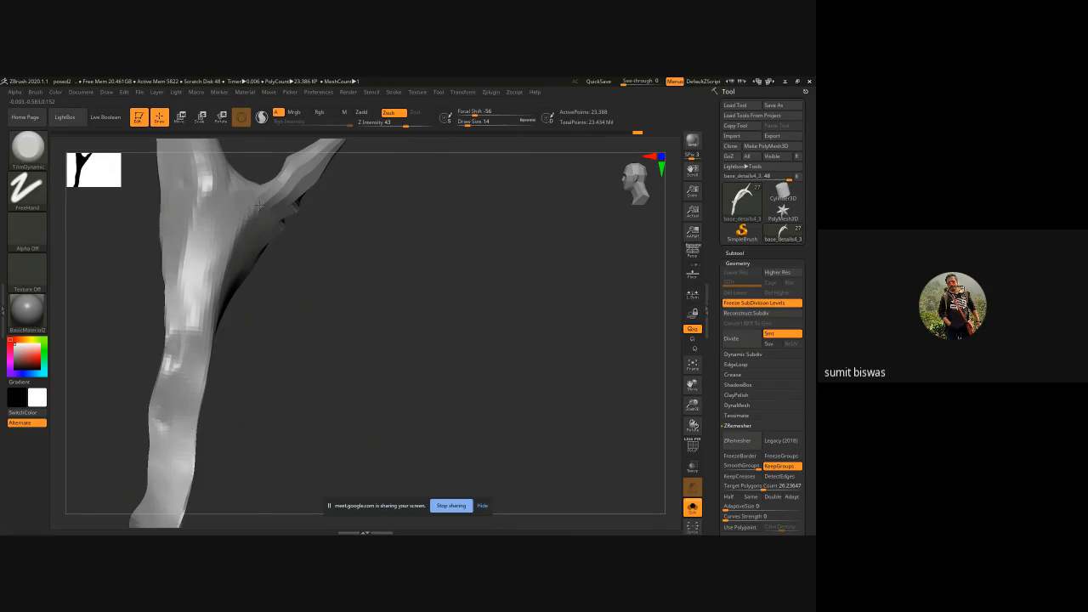
mouse_move(202, 265)
mouse_down()
mouse_move(183, 292)
mouse_move(201, 235)
mouse_move(195, 174)
mouse_move(184, 332)
mouse_move(213, 229)
mouse_move(175, 393)
mouse_up()
drag(384, 263, 415, 439)
mouse_move(185, 243)
mouse_down()
mouse_move(206, 313)
mouse_move(202, 362)
mouse_move(200, 232)
mouse_up()
drag(199, 341, 221, 377)
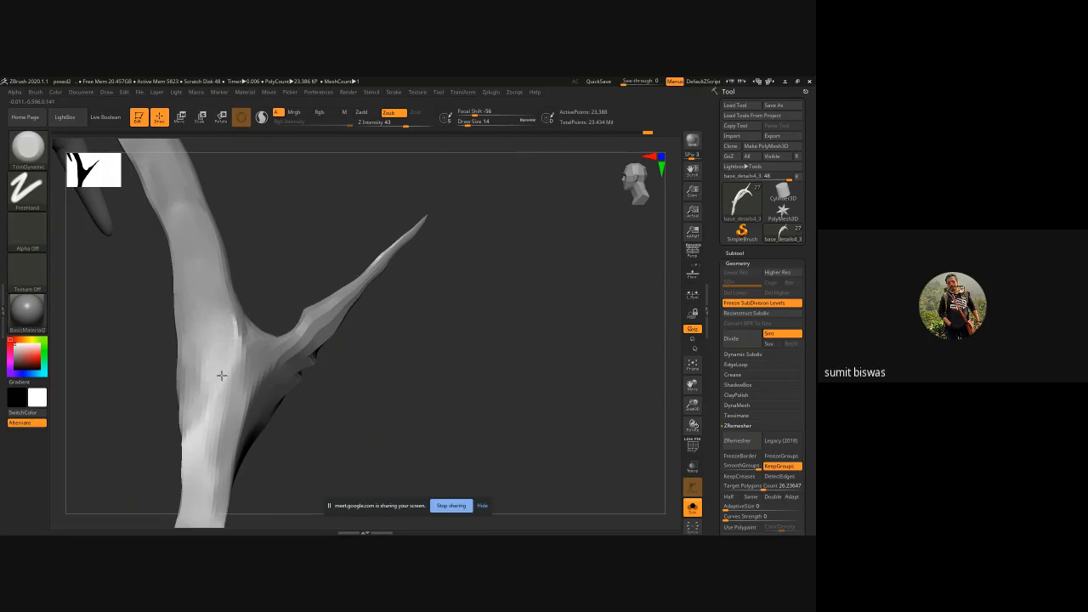
- Trim the strap's outer face up the rear curve and over the arch to the tall shoulder spike
alt+drag(305, 185, 360, 344)
drag(160, 235, 226, 348)
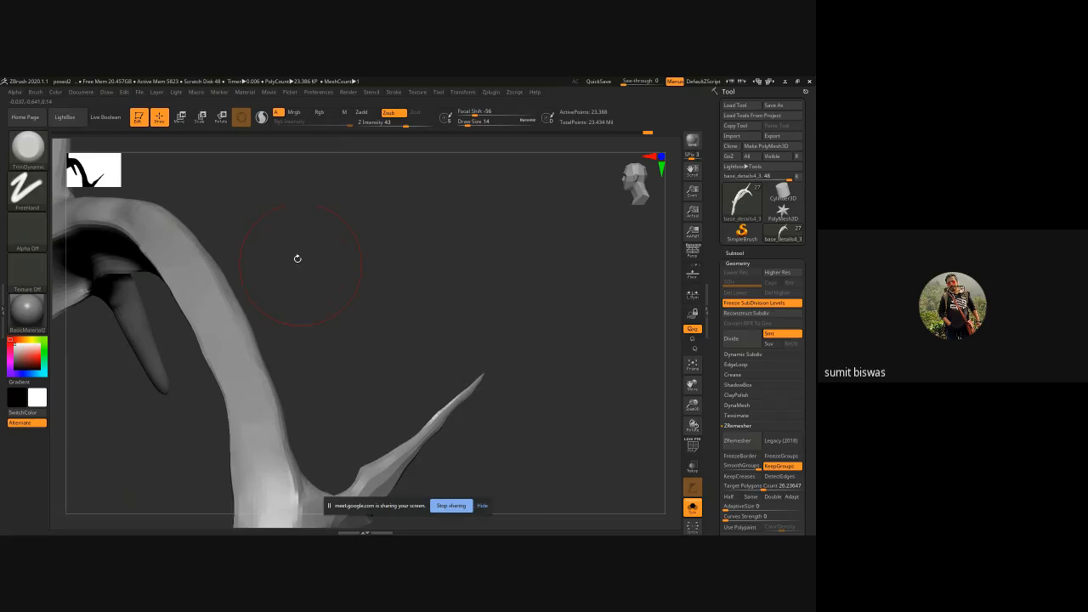
drag(297, 258, 174, 261)
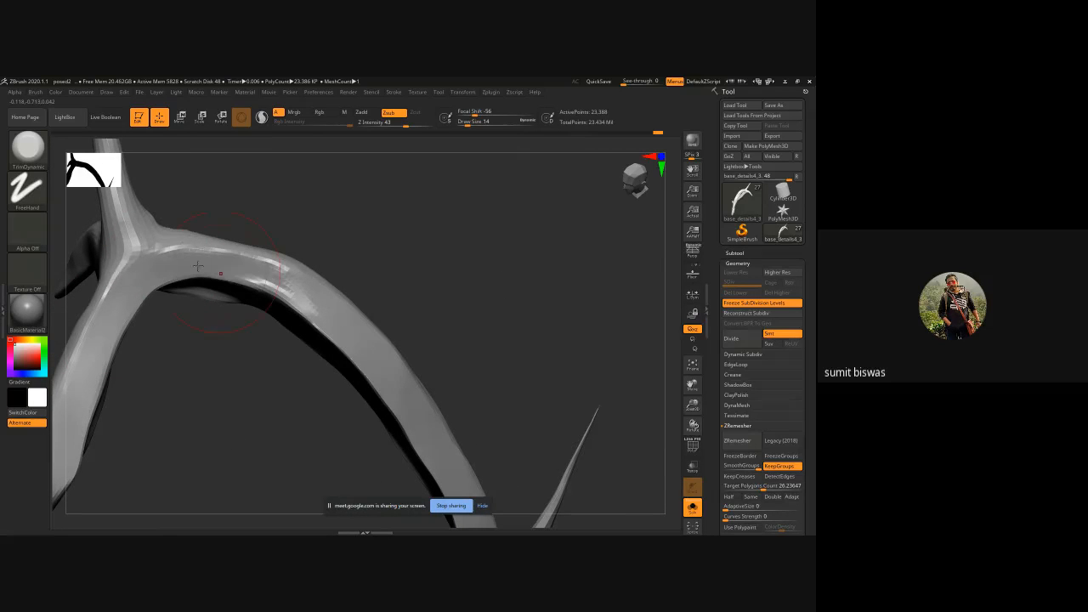
mouse_move(197, 266)
mouse_down()
mouse_move(320, 310)
mouse_move(177, 256)
mouse_move(124, 264)
mouse_move(332, 309)
mouse_move(266, 275)
mouse_up()
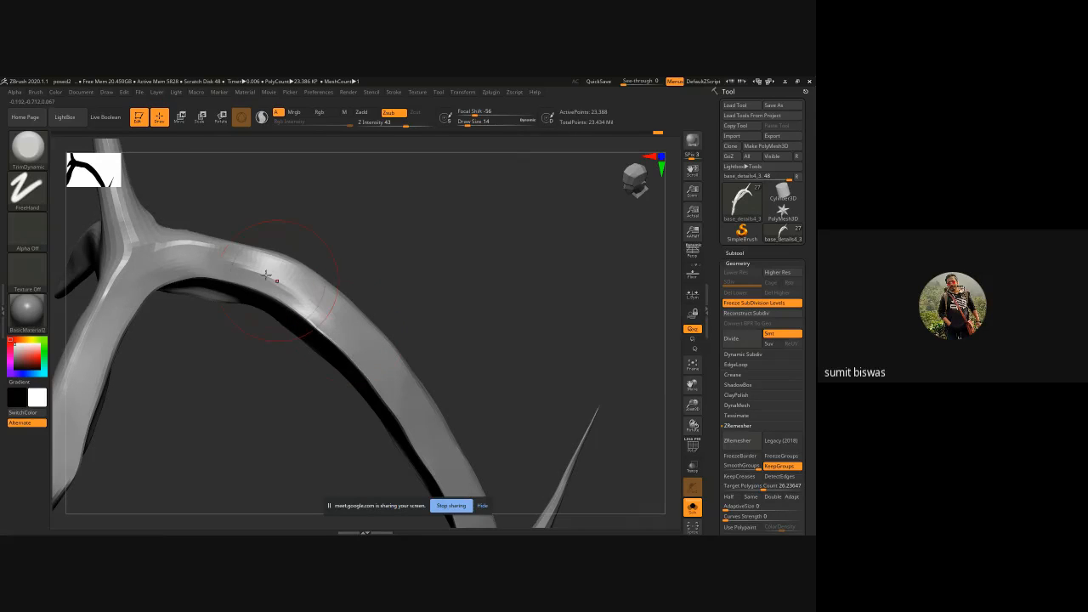
mouse_move(312, 202)
mouse_down()
mouse_move(249, 340)
mouse_move(262, 338)
mouse_move(260, 361)
mouse_move(368, 358)
mouse_up()
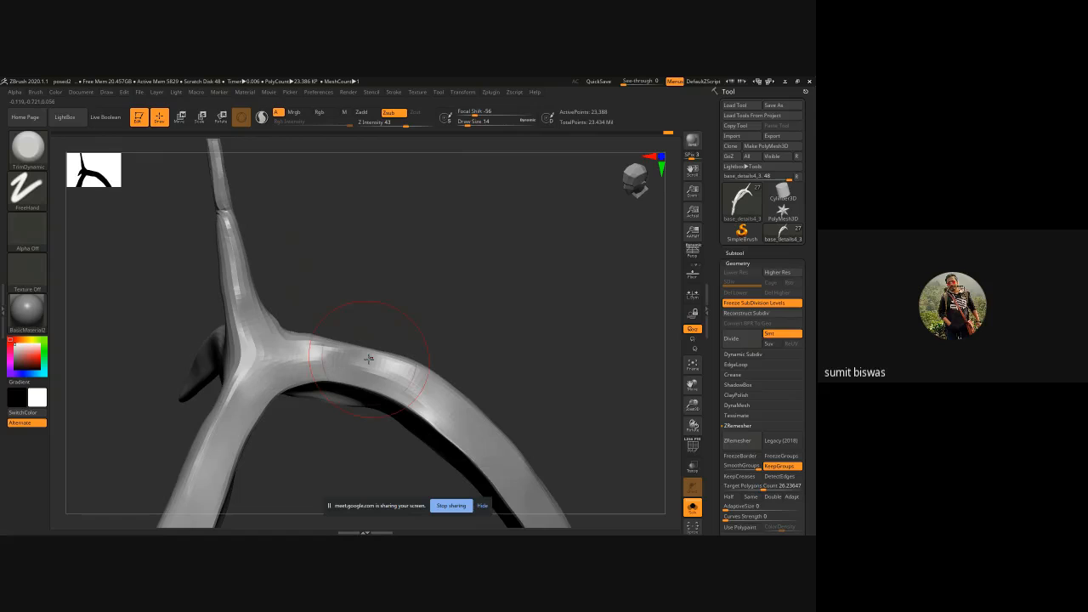
- Trim the strap's front section between the tall shoulder spike's base and the small collar spike
ctrl+right_drag(599, 344, 260, 180)
mouse_move(444, 357)
mouse_down()
mouse_move(418, 339)
mouse_move(418, 365)
mouse_move(408, 292)
mouse_move(436, 294)
mouse_move(457, 252)
mouse_move(469, 363)
mouse_move(428, 393)
mouse_move(400, 287)
mouse_move(376, 302)
mouse_move(399, 297)
mouse_move(390, 354)
mouse_move(312, 239)
mouse_move(286, 275)
mouse_move(233, 247)
mouse_move(278, 226)
mouse_move(281, 243)
mouse_up()
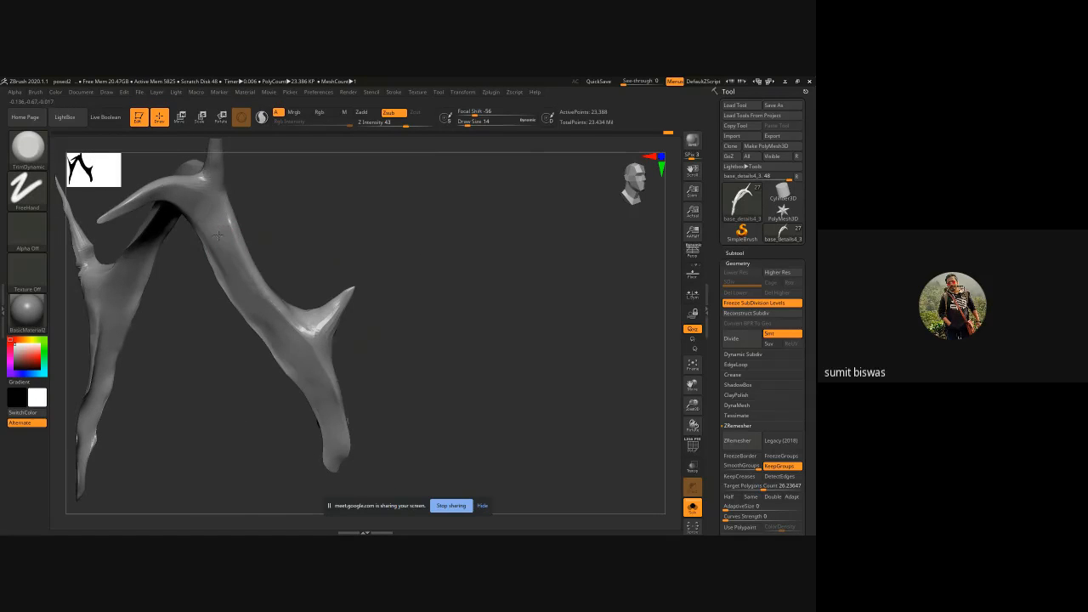
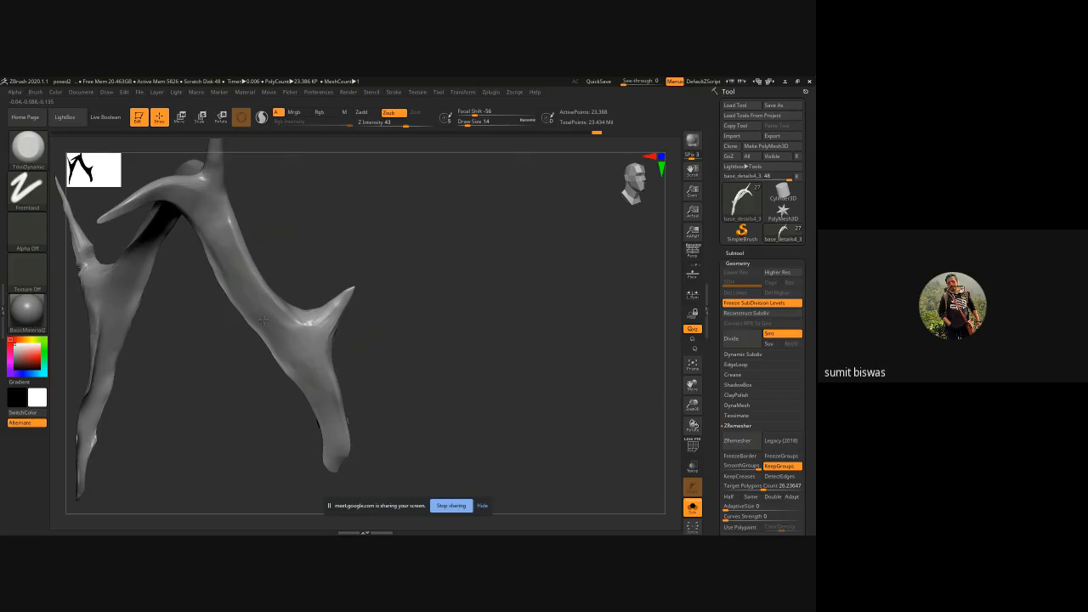
drag(236, 274, 240, 240)
drag(401, 206, 229, 284)
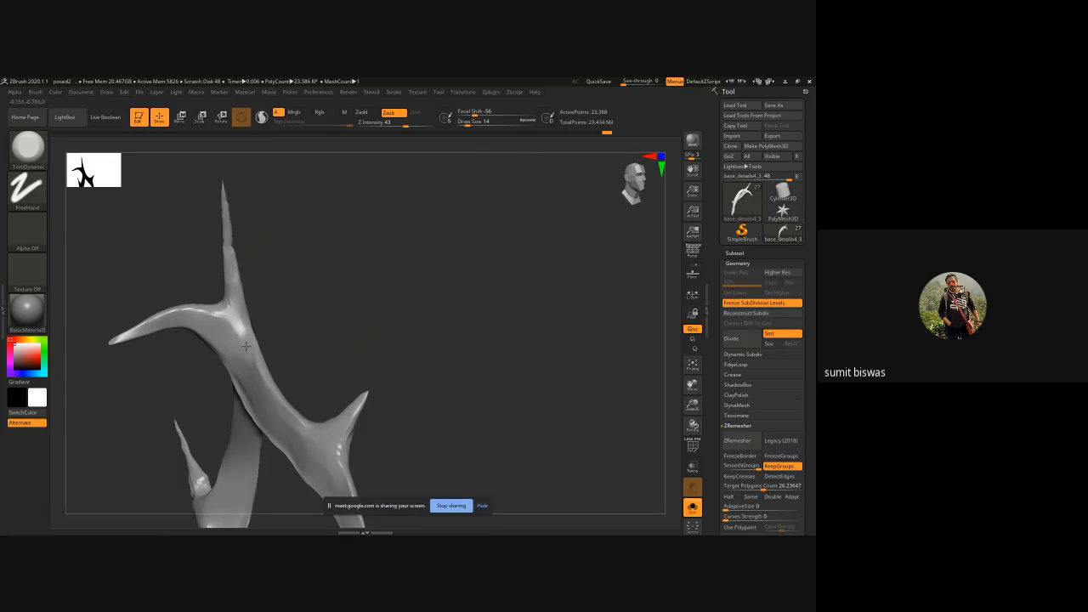
drag(246, 346, 243, 343)
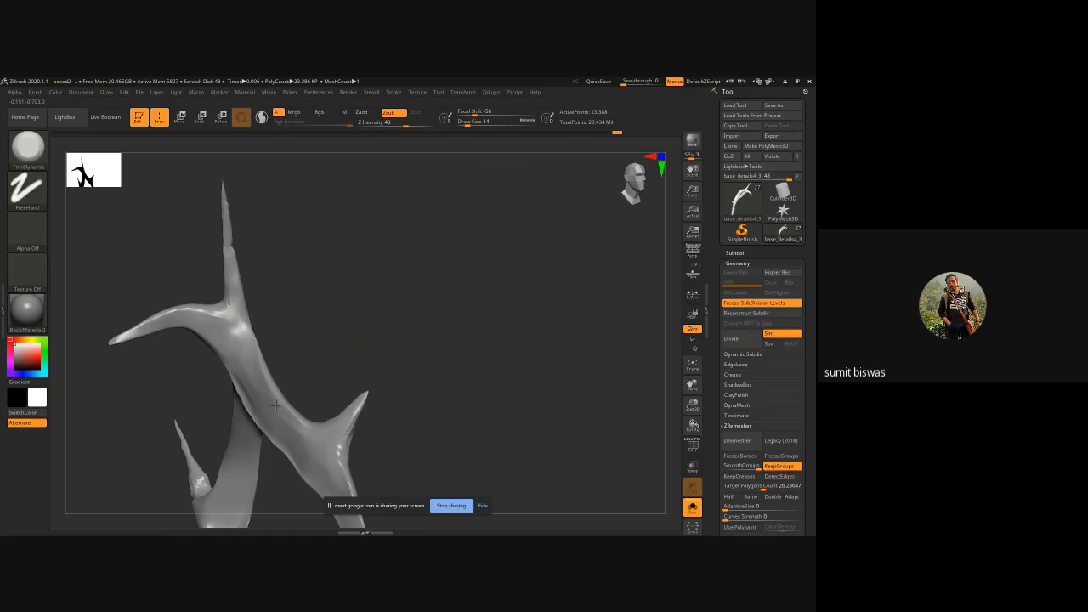
drag(377, 327, 252, 366)
drag(246, 422, 240, 357)
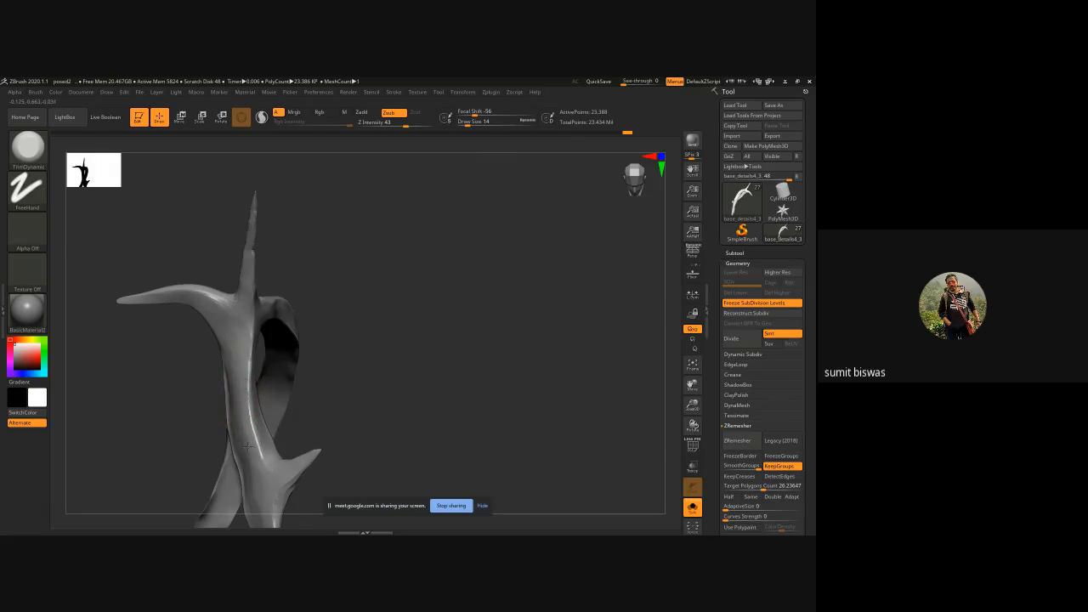
- Trim the front strap below the small collar spike and the outer face of the upper arch
drag(390, 384, 337, 385)
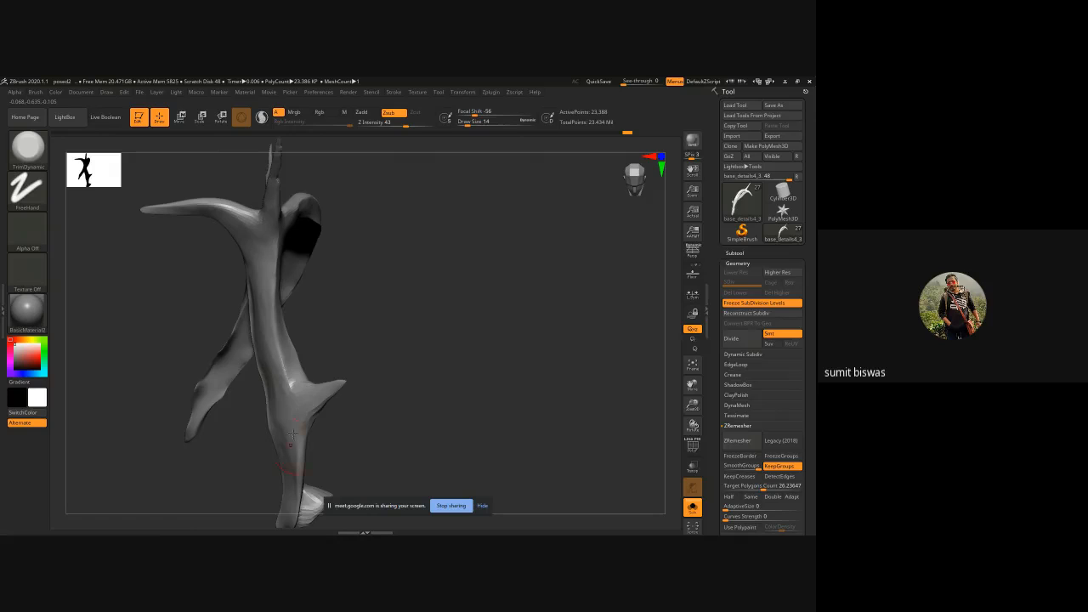
alt+drag(379, 402, 385, 309)
drag(362, 357, 313, 331)
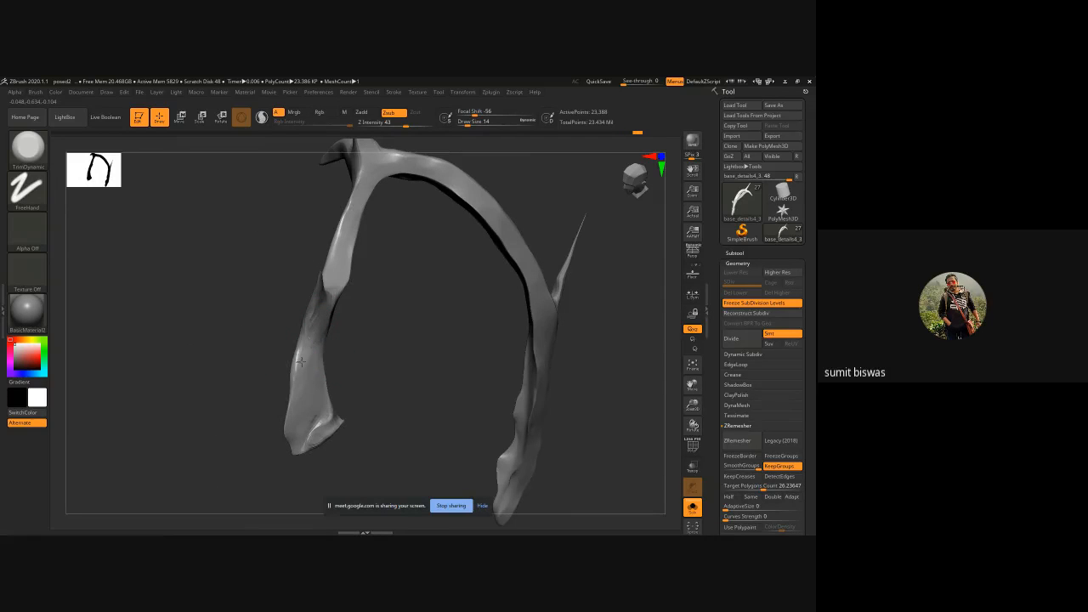
drag(353, 374, 326, 306)
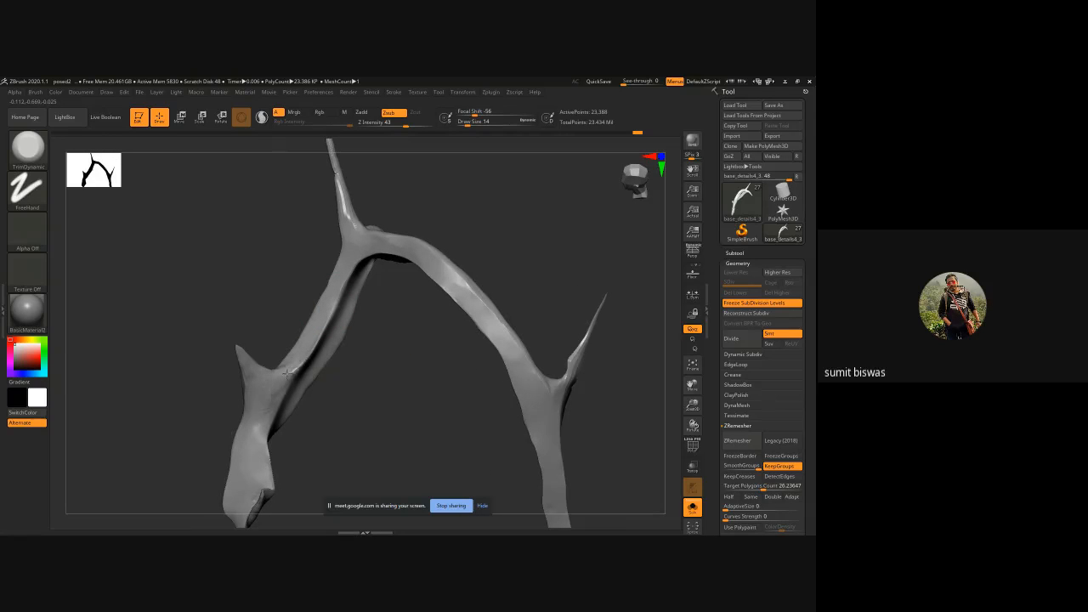
drag(377, 352, 426, 281)
alt+drag(471, 316, 474, 356)
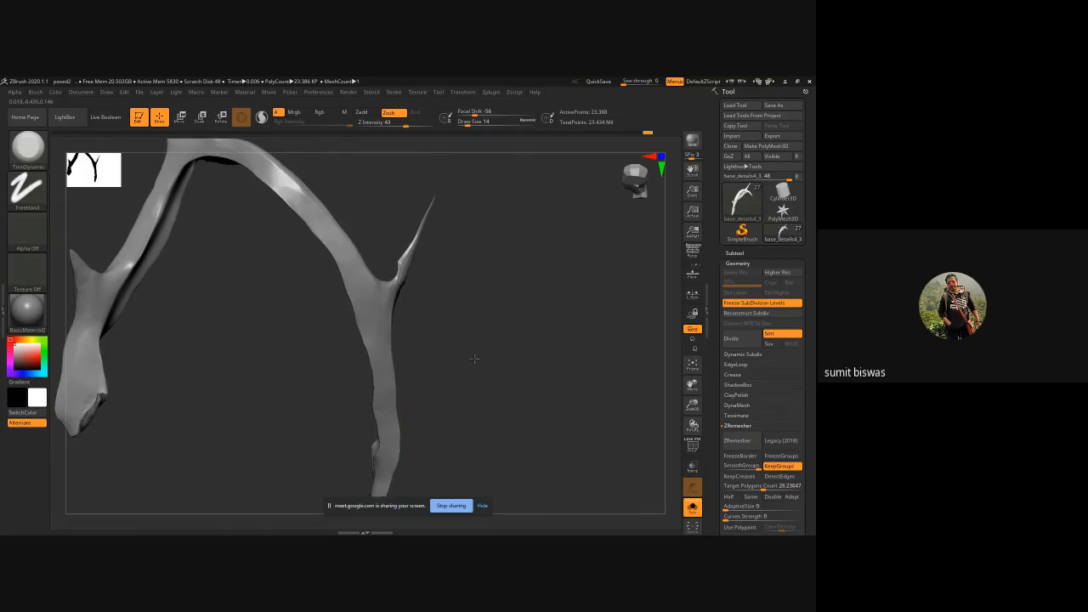
- Subdivide the strap mesh once to subdivision level 2 and view the spikes from the front
key(ctrl+d)
ctrl+right_drag(545, 364, 471, 321)
drag(245, 341, 342, 440)
drag(484, 467, 479, 452)
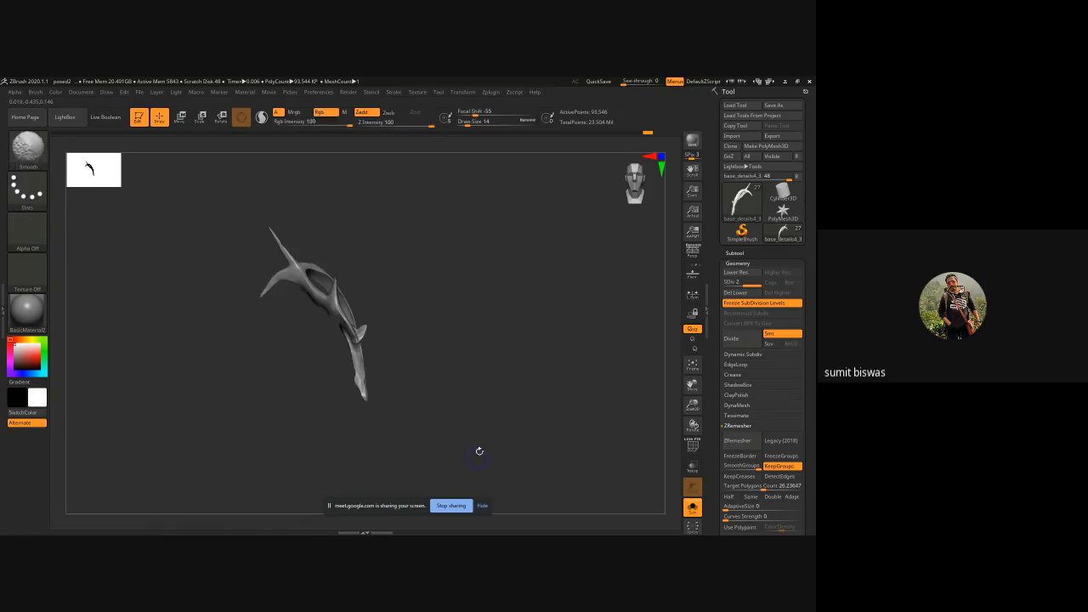
mouse_move(295, 255)
ctrl+right_down()
mouse_move(293, 299)
mouse_move(328, 400)
ctrl+right_up()
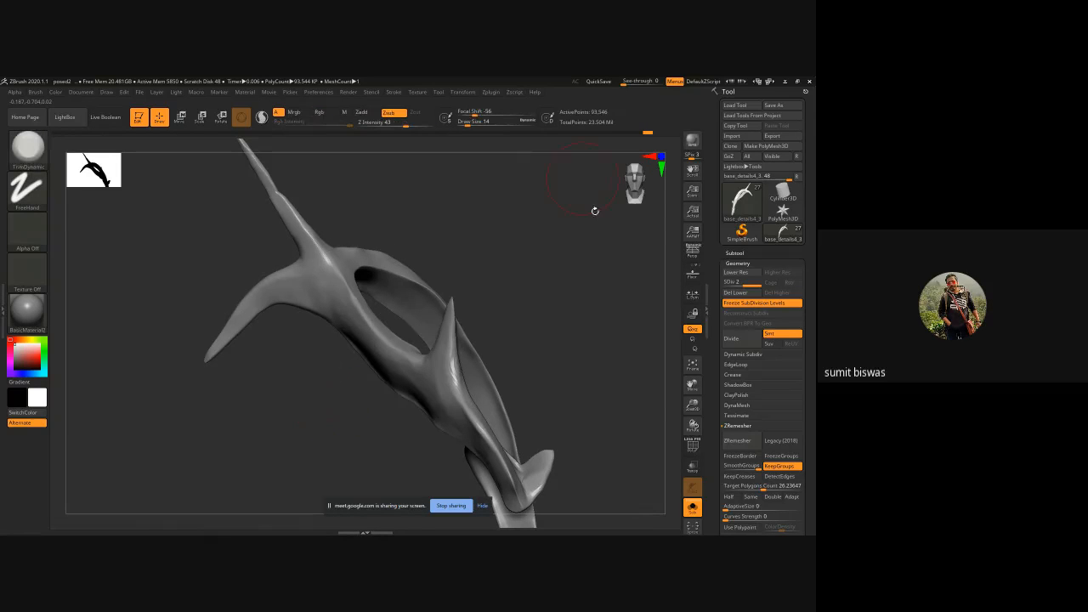
drag(477, 235, 125, 188)
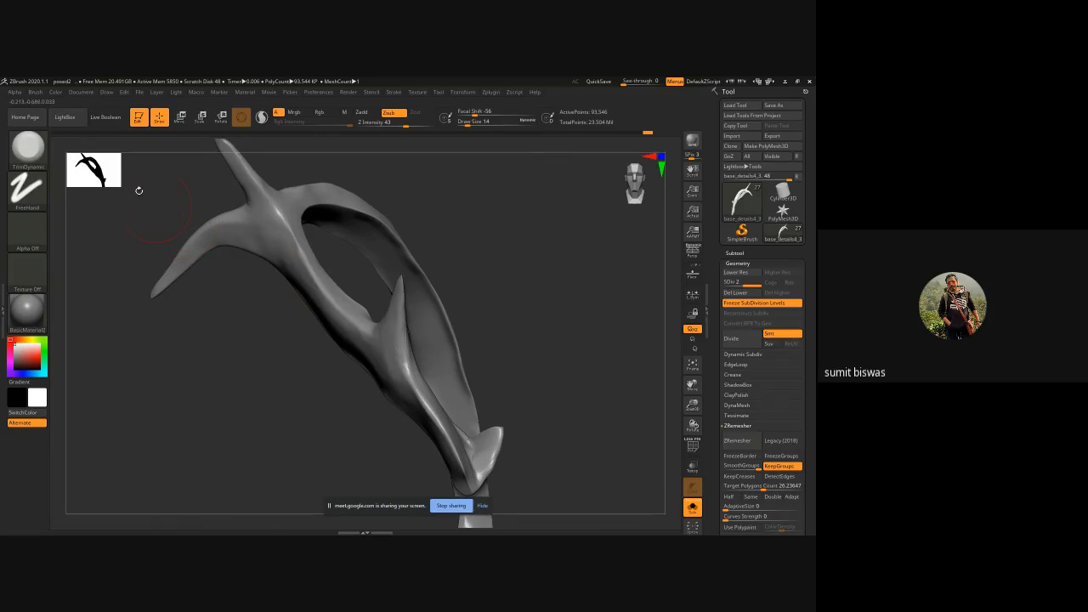
- Sharpen the front strap's edges with the Pinch brush from the small collar spike down to the lower flare
click(35, 154)
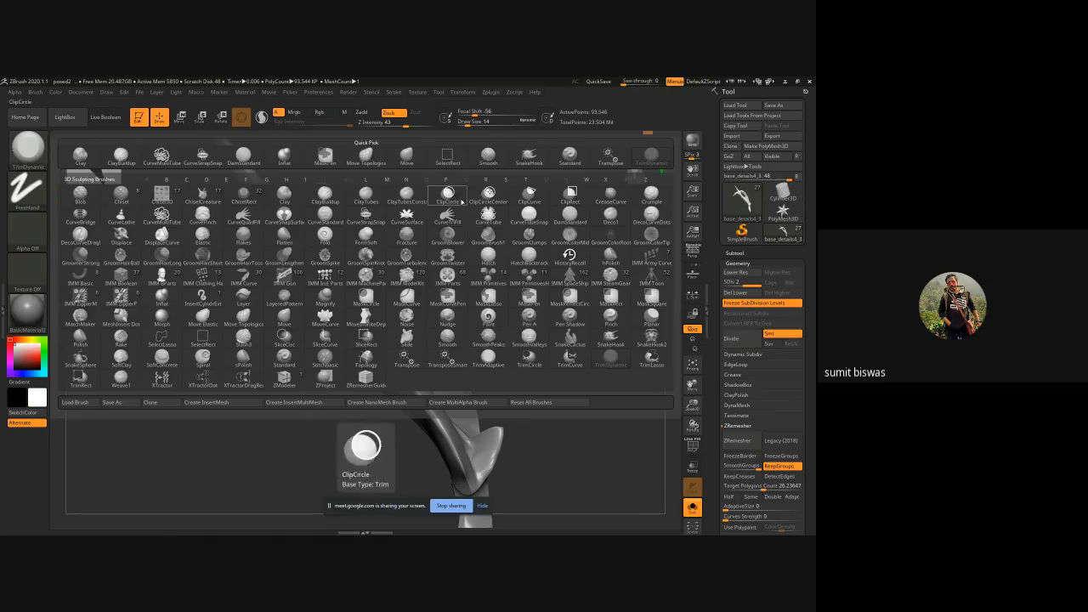
click(453, 181)
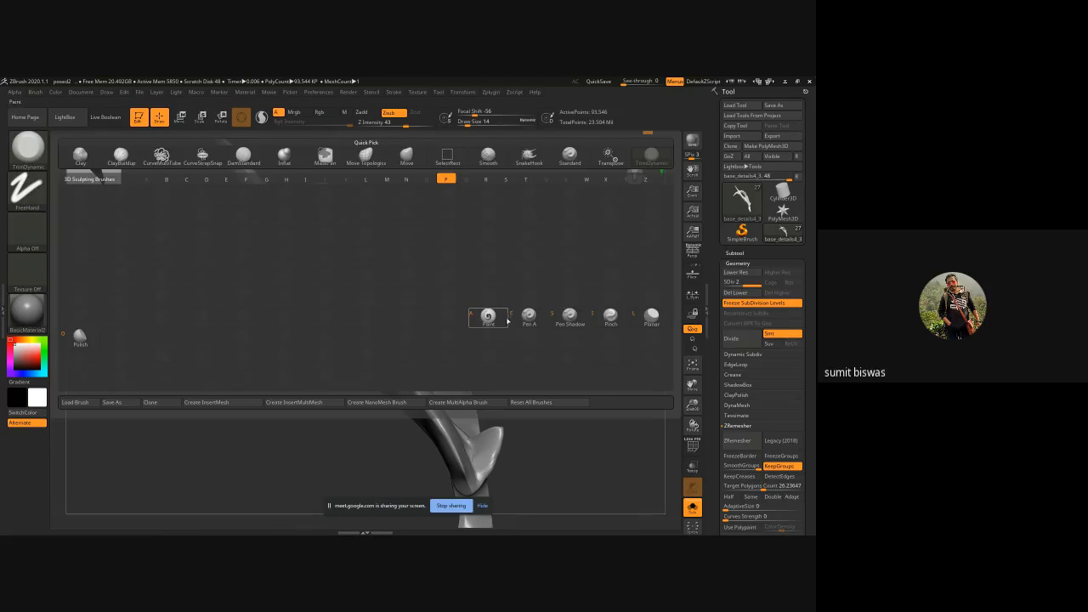
click(611, 323)
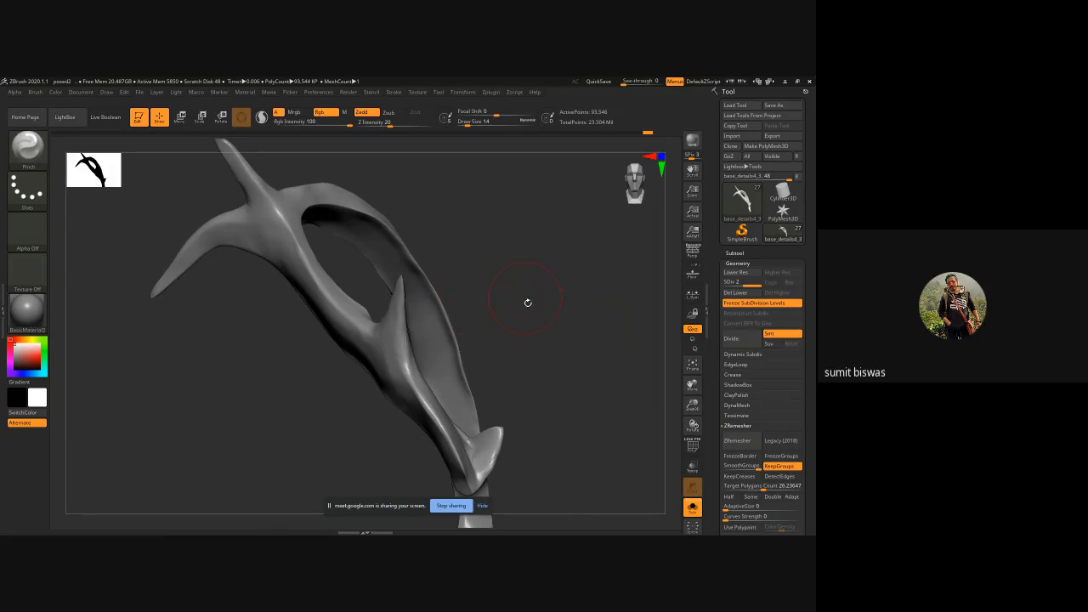
mouse_move(528, 302)
mouse_down()
mouse_move(370, 283)
mouse_move(403, 356)
mouse_move(387, 316)
mouse_move(414, 352)
mouse_up()
drag(382, 292, 374, 299)
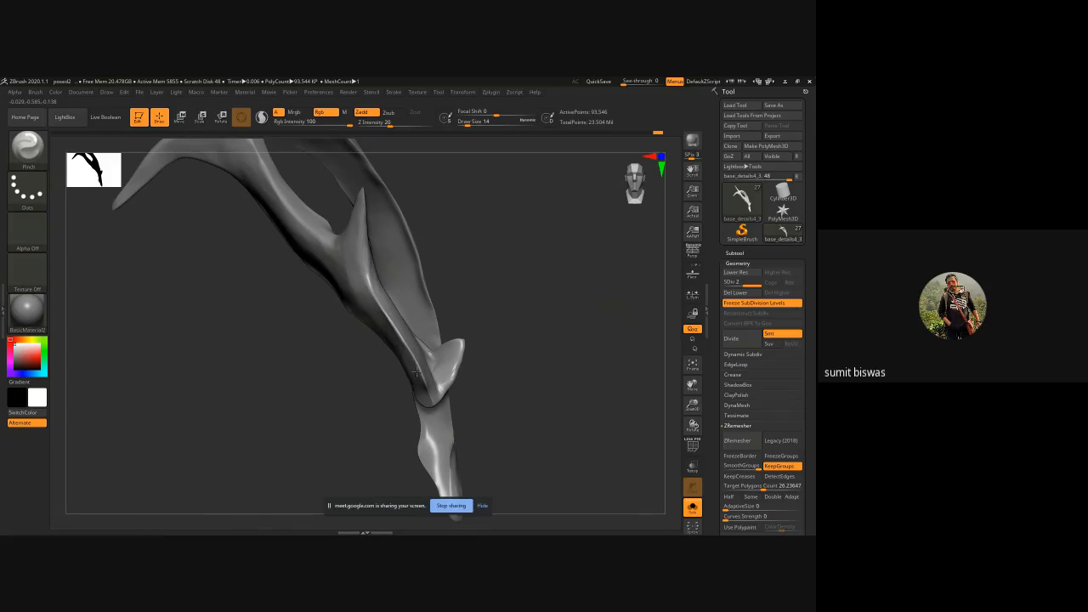
drag(314, 339, 263, 311)
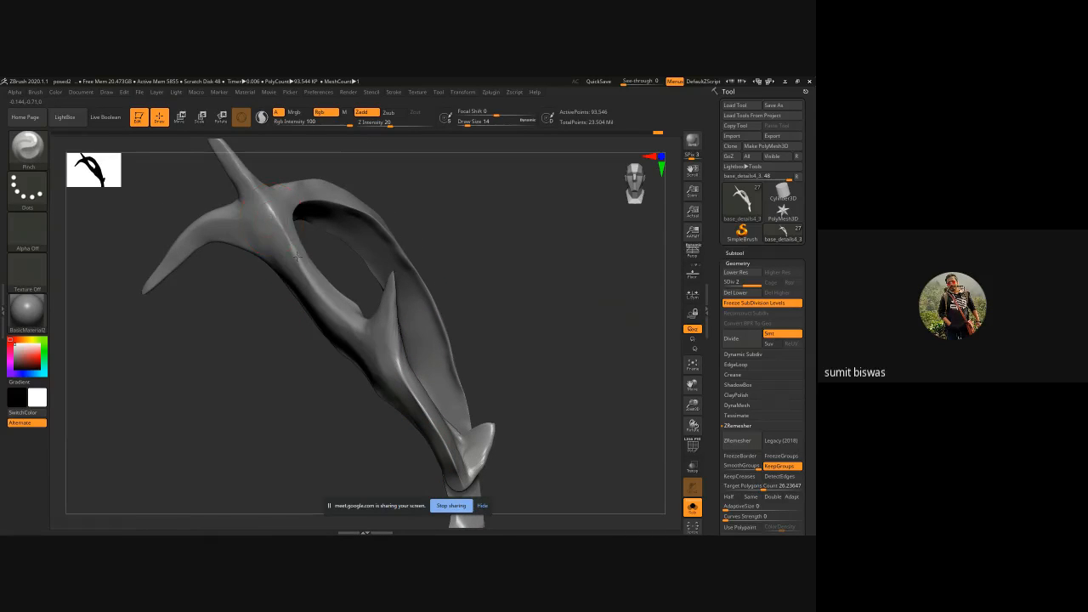
- Pinch the ridges where the two shoulder spikes meet the strap and along the upper arch
drag(496, 267, 333, 300)
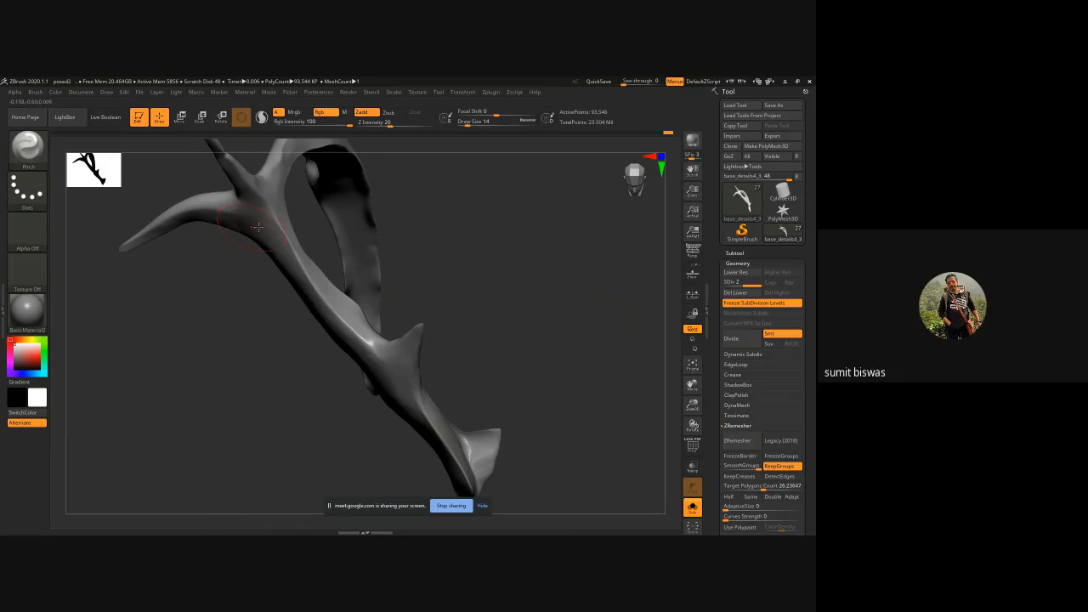
drag(544, 255, 245, 309)
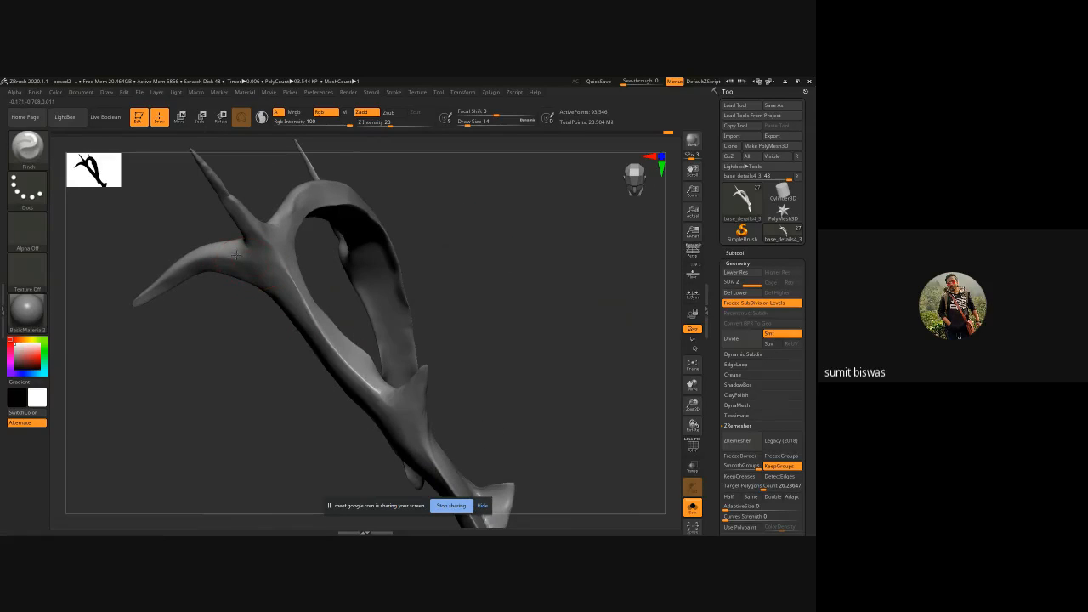
drag(262, 195, 291, 274)
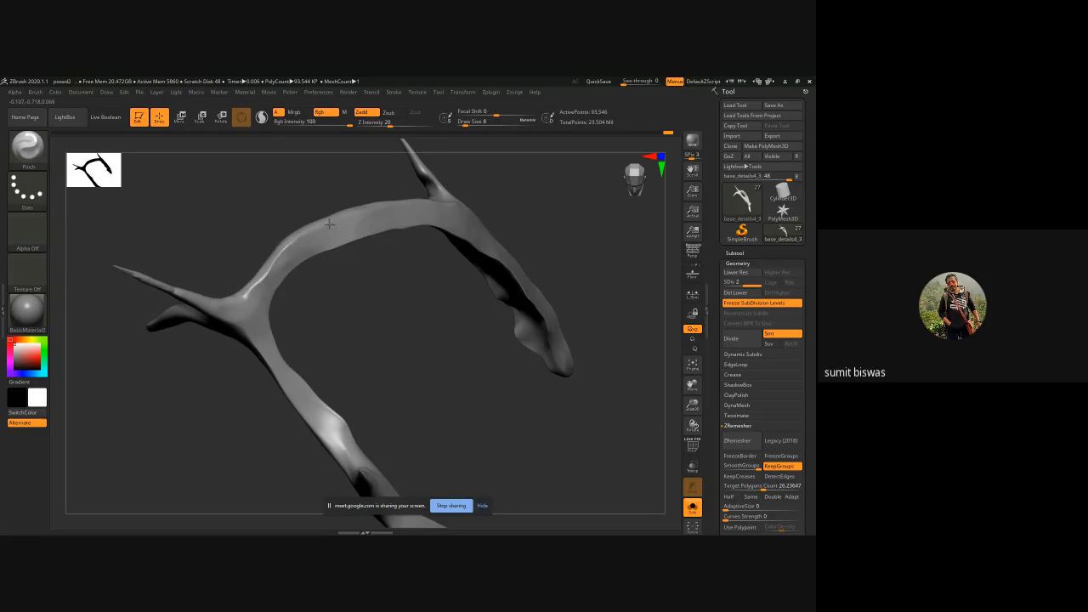
drag(389, 275, 271, 350)
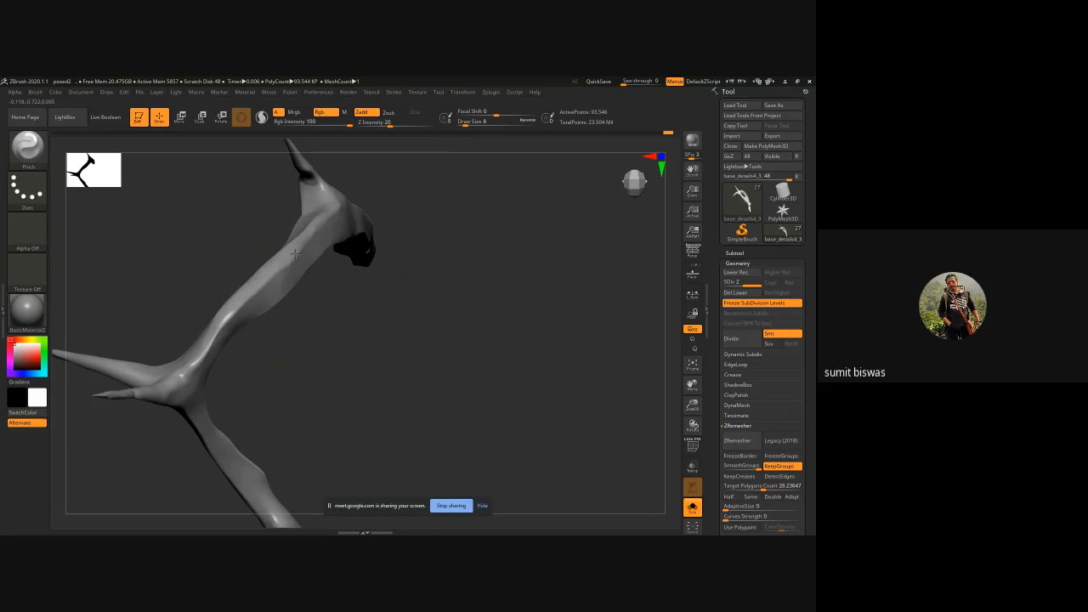
drag(388, 300, 357, 338)
- Pinch the edge along the strap's rear curve up to the shoulder spikes with a Draw Size of 14
drag(416, 294, 389, 298)
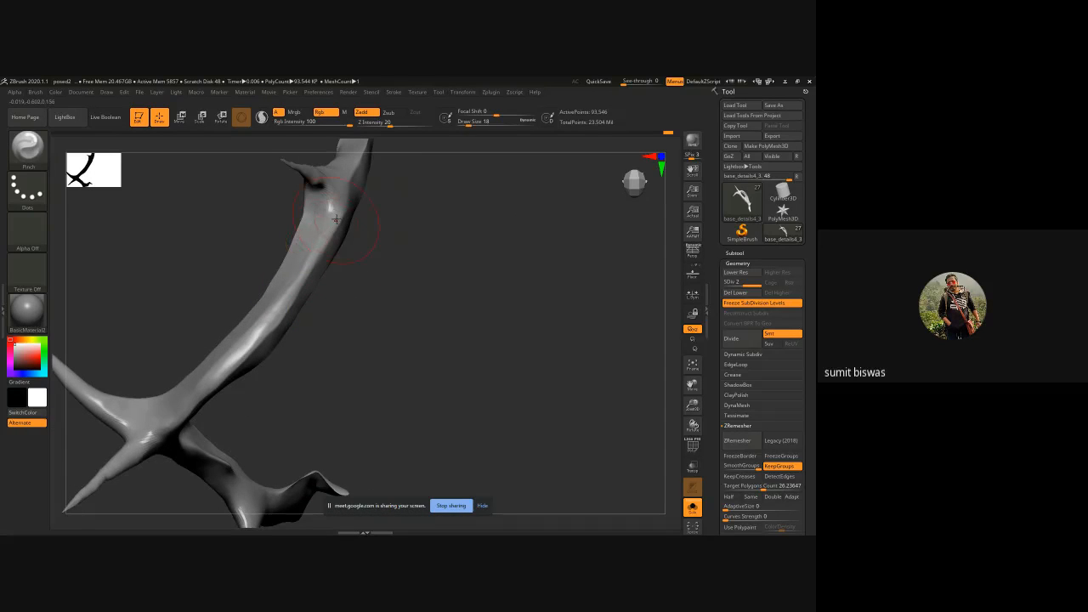
key(bracketleft)
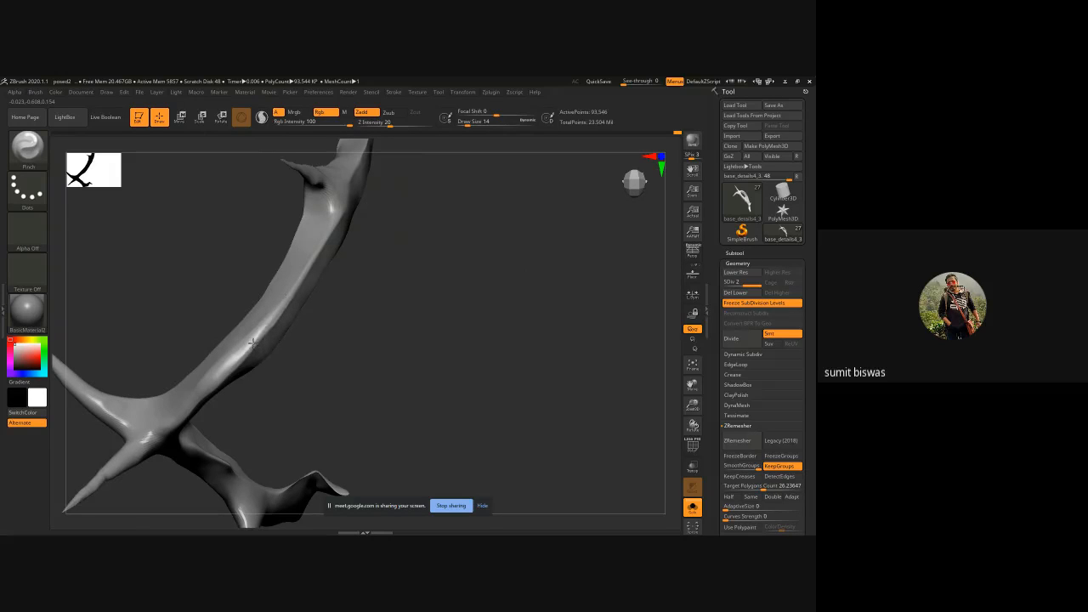
drag(244, 349, 192, 398)
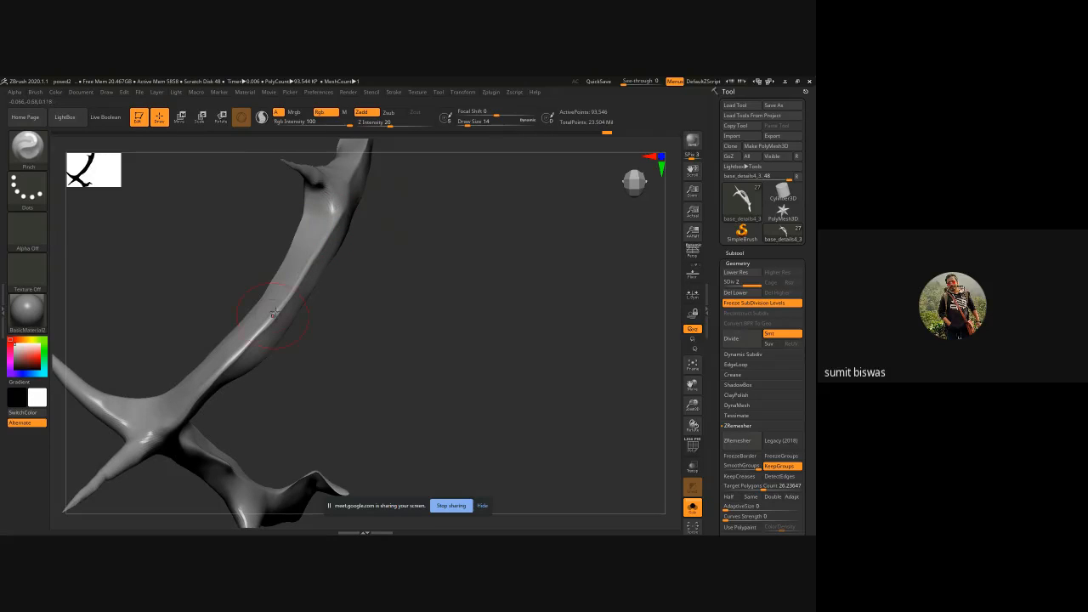
mouse_move(300, 379)
mouse_down()
mouse_move(326, 357)
mouse_move(344, 383)
mouse_move(136, 359)
mouse_move(181, 396)
mouse_up()
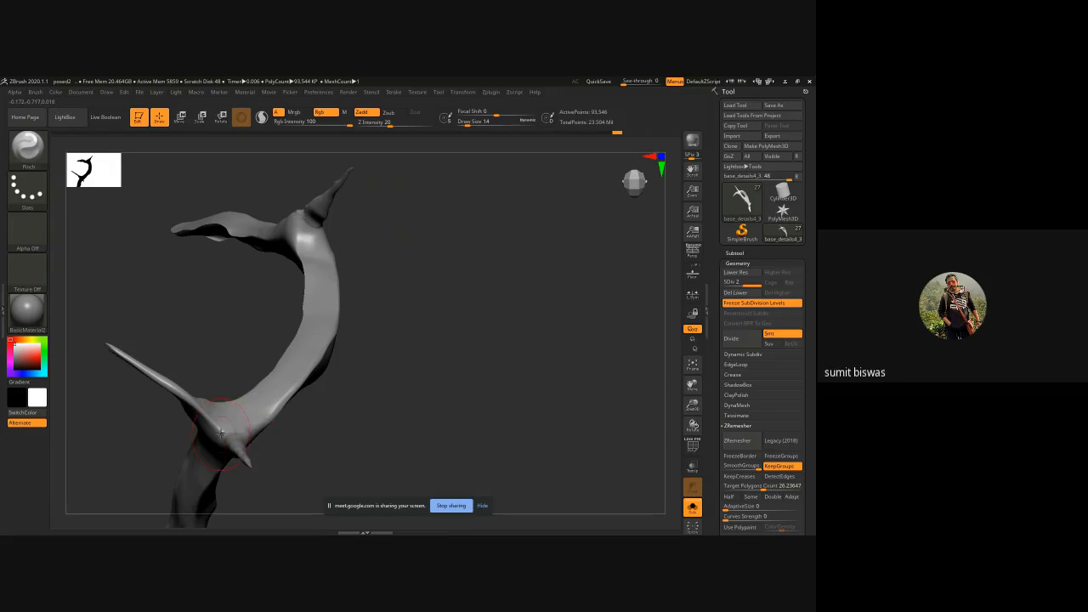
drag(407, 323, 299, 334)
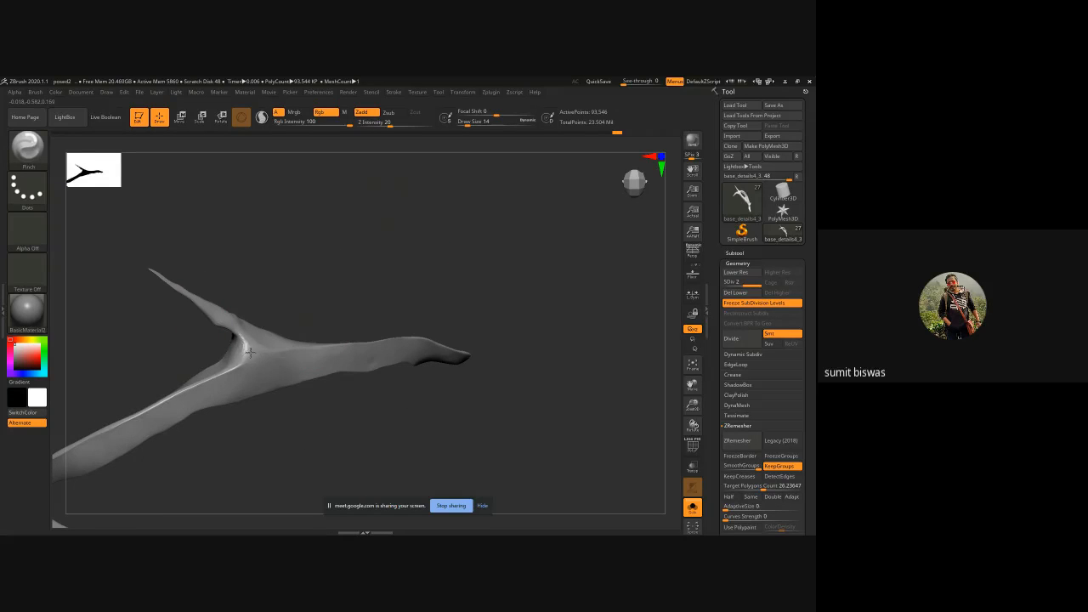
- Pinch the edges of the strap's rear tail and the front section beside the inner opening
drag(338, 306, 366, 343)
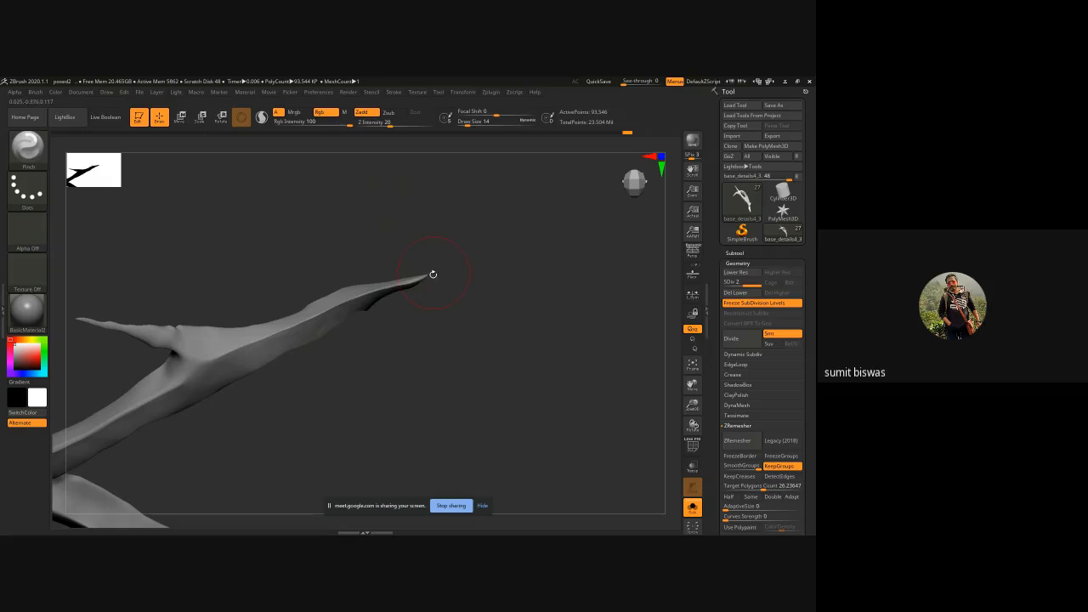
drag(432, 275, 380, 313)
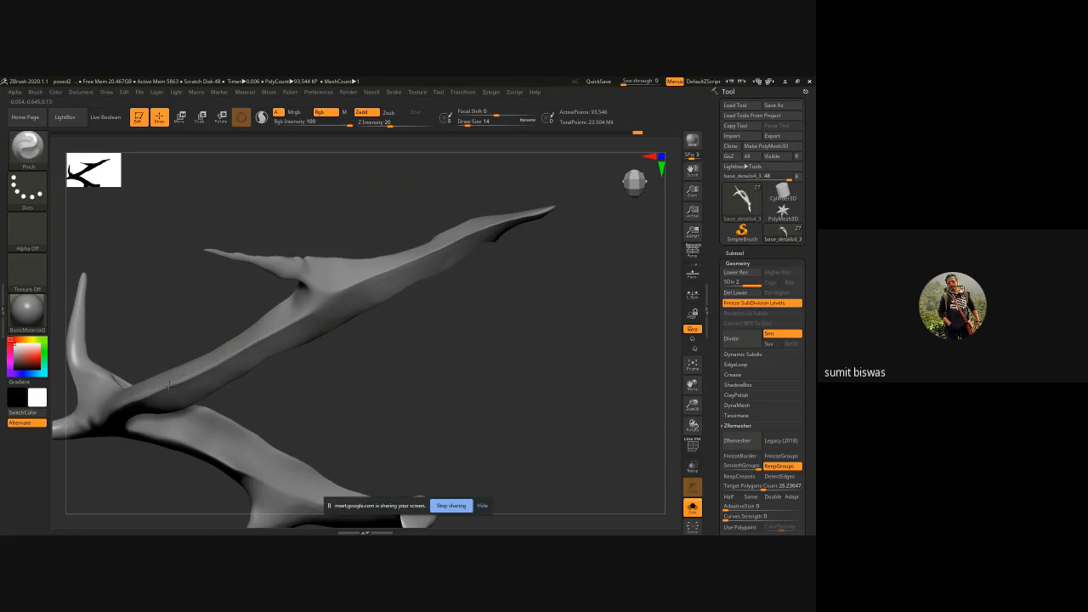
drag(160, 383, 169, 386)
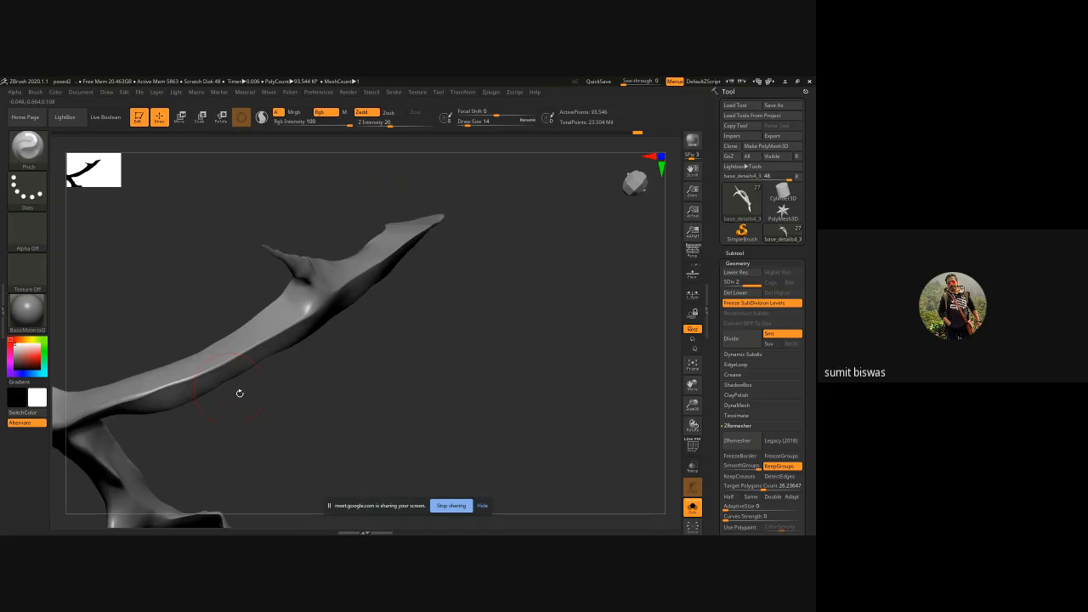
alt+drag(269, 406, 285, 311)
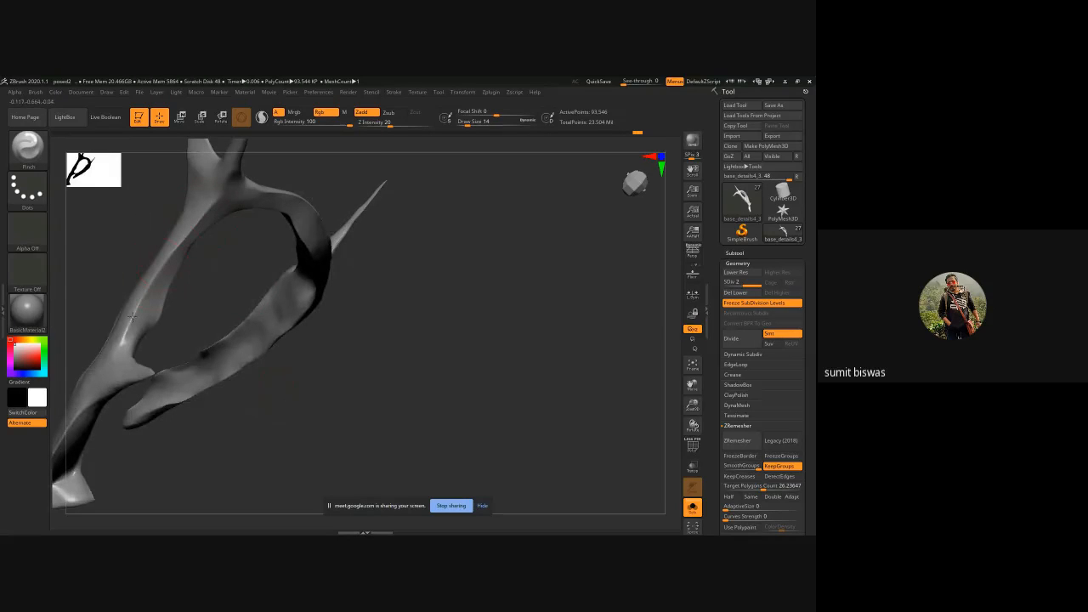
mouse_move(123, 341)
mouse_down()
mouse_move(347, 371)
mouse_move(296, 324)
mouse_up()
- Subdivide the strap mesh to subdivision level 3 and view the whole strap from the front
key(ctrl)
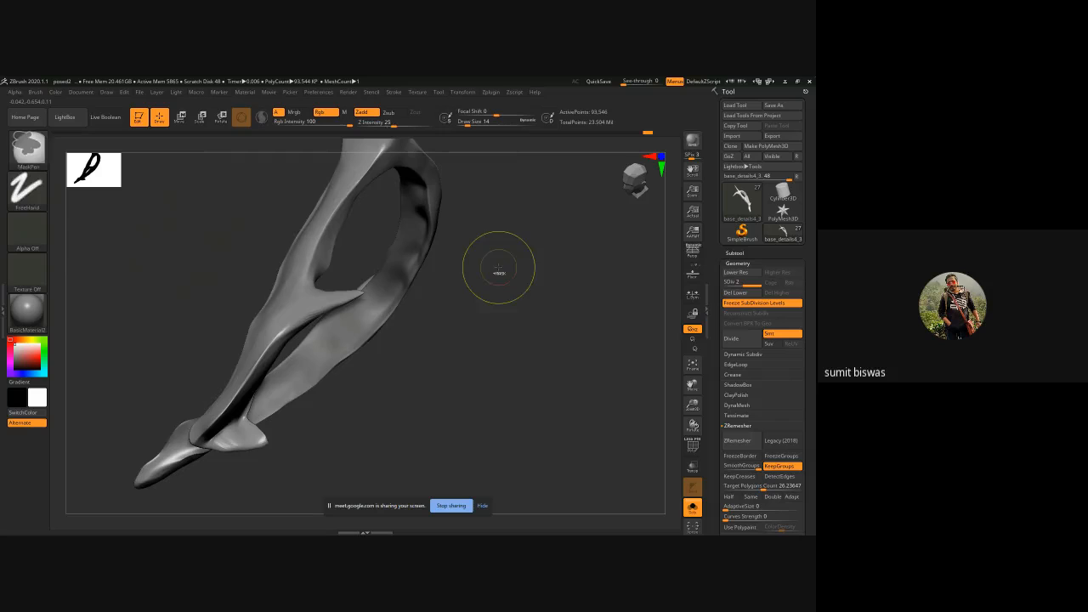
ctrl+right_drag(499, 267, 322, 339)
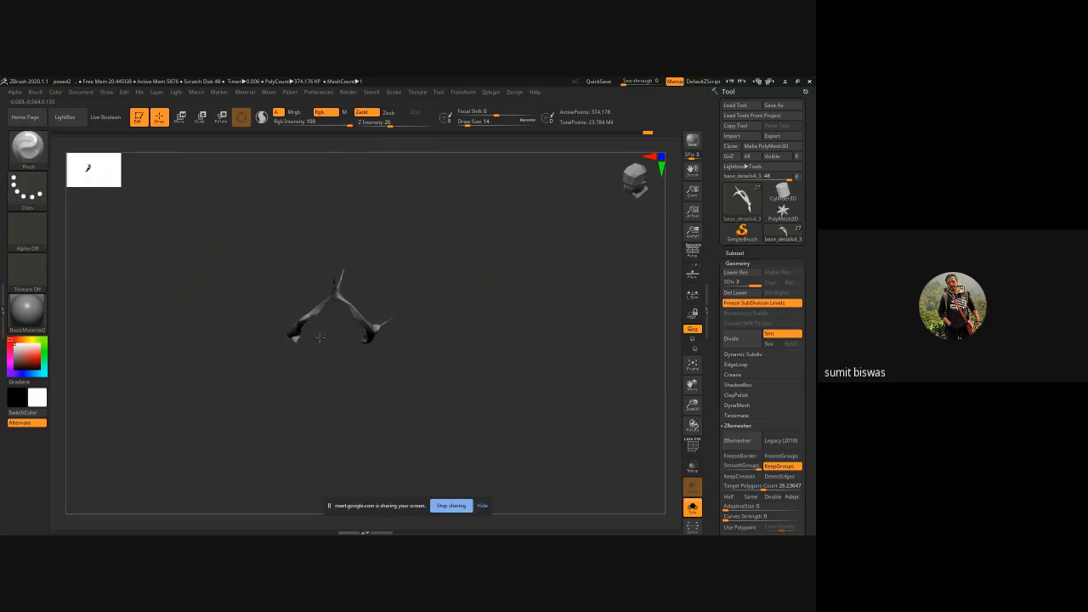
mouse_move(481, 428)
mouse_down()
mouse_move(289, 365)
mouse_move(425, 392)
mouse_move(481, 376)
mouse_up()
mouse_move(647, 181)
mouse_down()
mouse_move(629, 202)
mouse_move(629, 227)
mouse_move(630, 196)
mouse_up()
drag(385, 330, 326, 323)
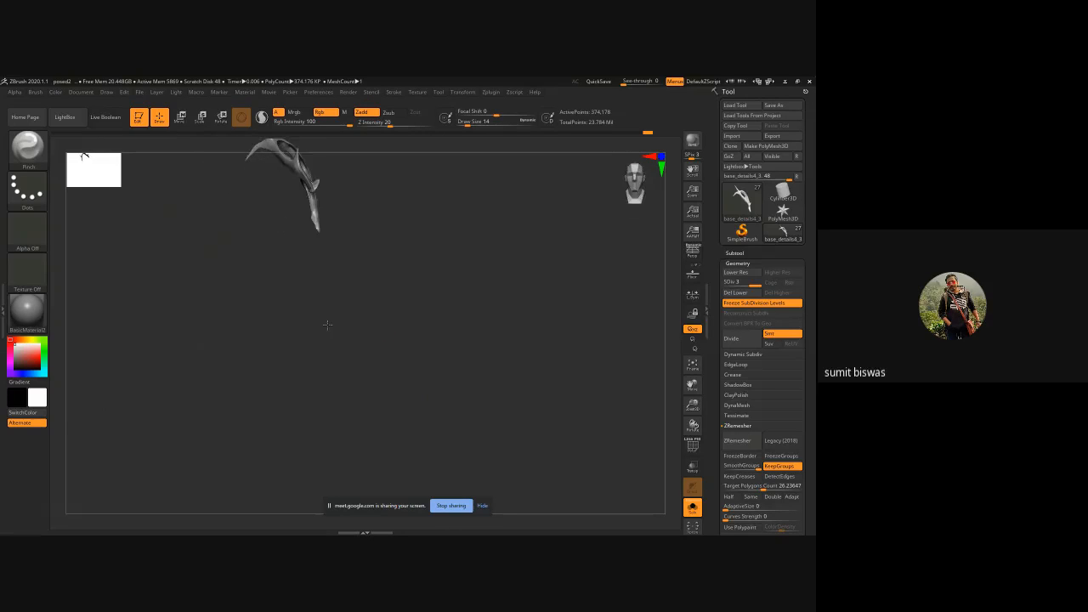
alt+drag(436, 272, 455, 451)
mouse_move(454, 451)
ctrl+right_down()
mouse_move(313, 384)
mouse_move(369, 518)
ctrl+right_up()
drag(451, 308, 400, 263)
alt+drag(291, 215, 324, 253)
alt+drag(437, 326, 432, 292)
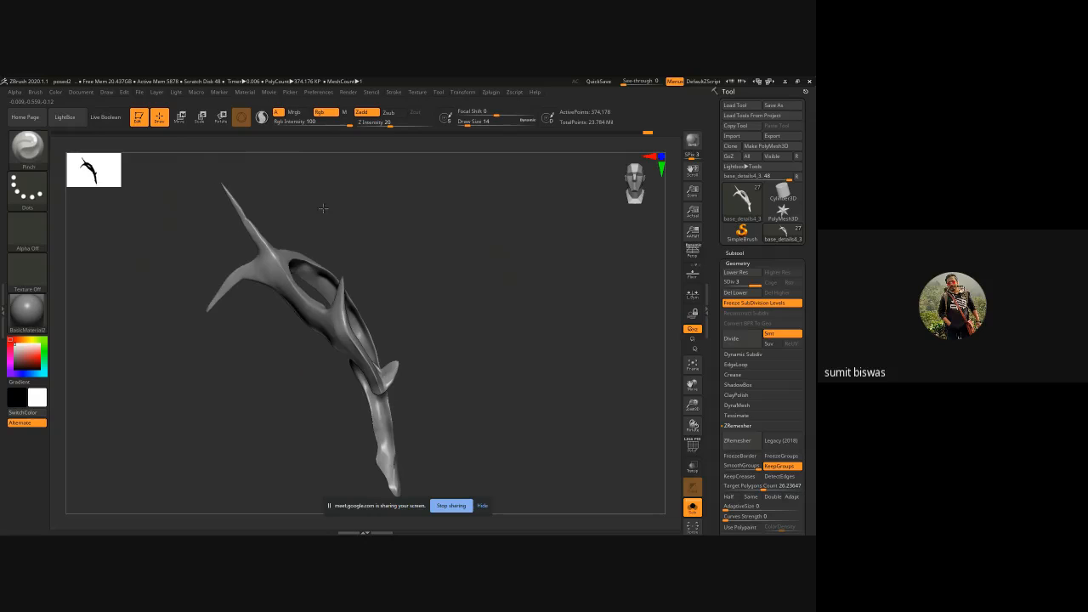
alt+drag(322, 206, 325, 216)
alt+drag(455, 319, 433, 273)
drag(485, 332, 402, 351)
drag(425, 356, 452, 361)
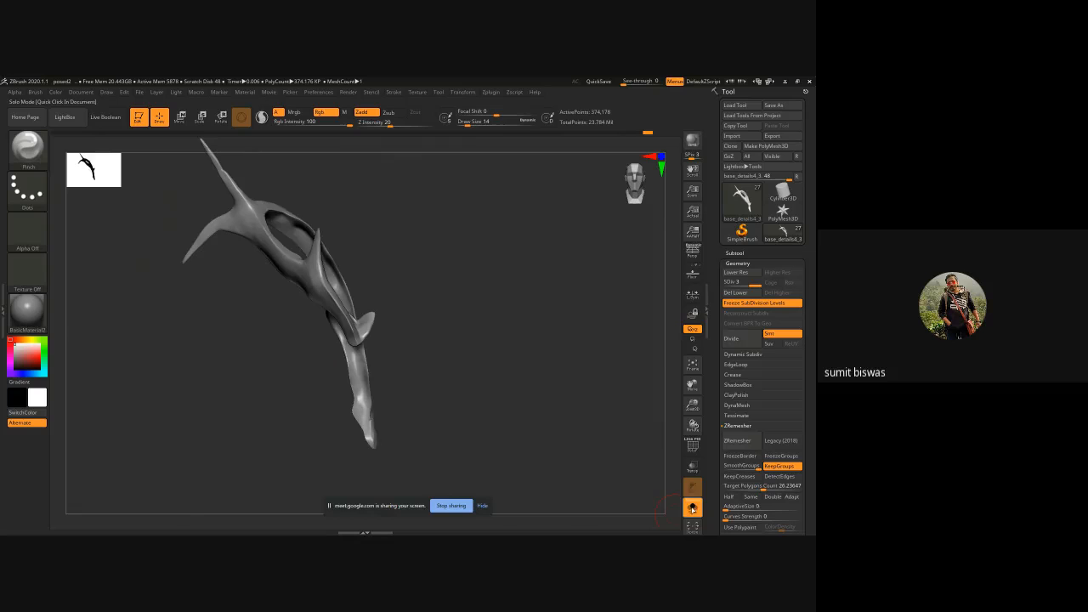
- Turn off Solo mode to show the full figure and lower the strap to subdivision level 1
click(692, 508)
mouse_move(464, 327)
ctrl+right_down()
mouse_move(491, 312)
mouse_move(504, 284)
ctrl+right_up()
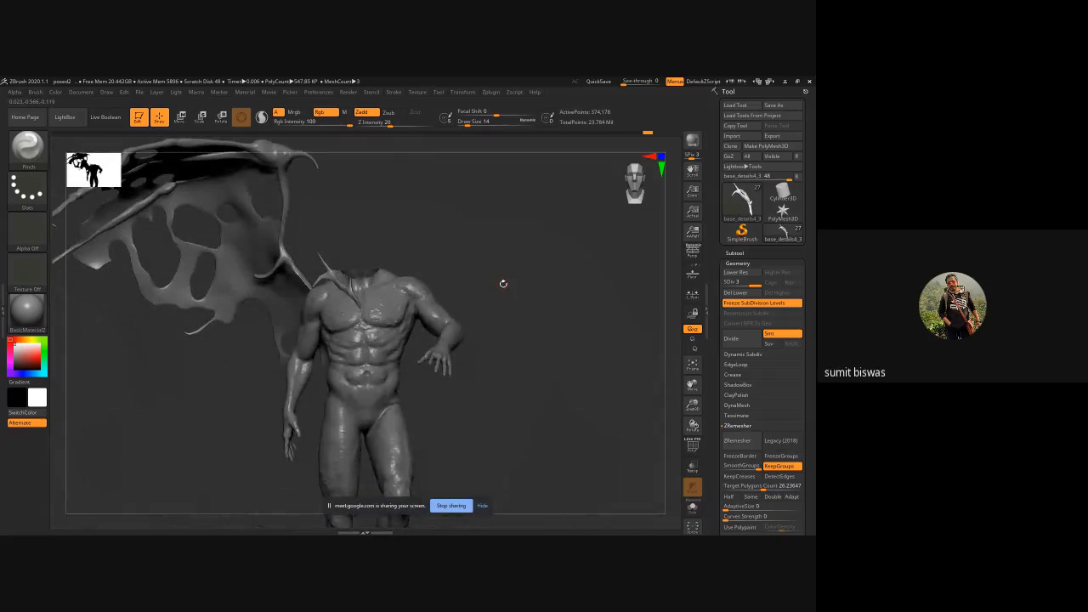
drag(503, 284, 432, 290)
mouse_move(432, 289)
right_down()
mouse_move(318, 269)
mouse_move(265, 163)
mouse_move(306, 292)
mouse_move(355, 285)
right_up()
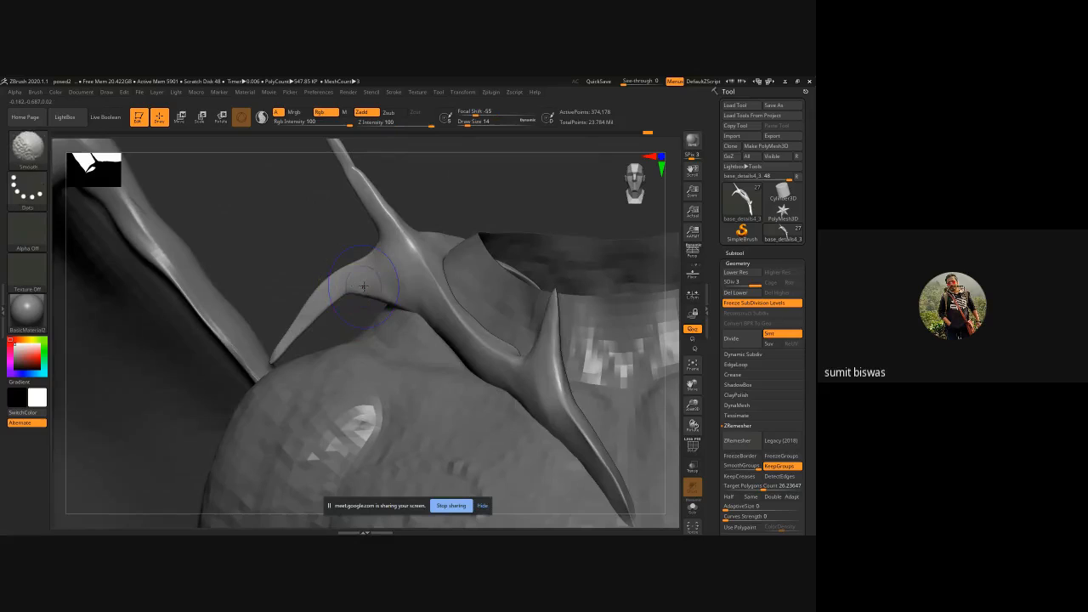
key(shift+d)
key(shift+d)
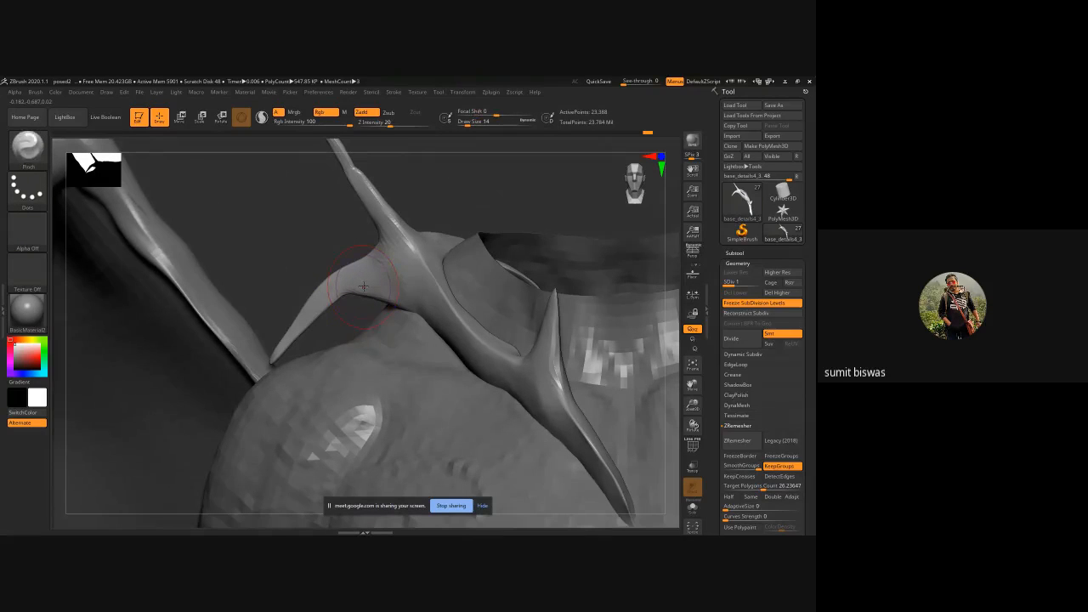
- Bend the outer shoulder spike with the Move Topological brush so its tip curves down toward the shoulder
key(b)
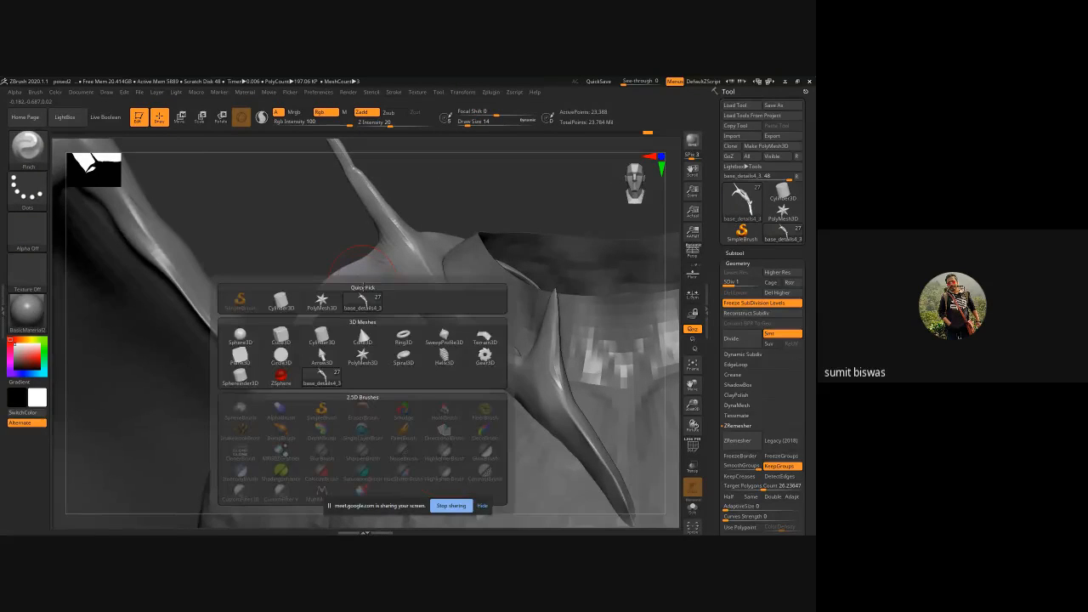
key(b)
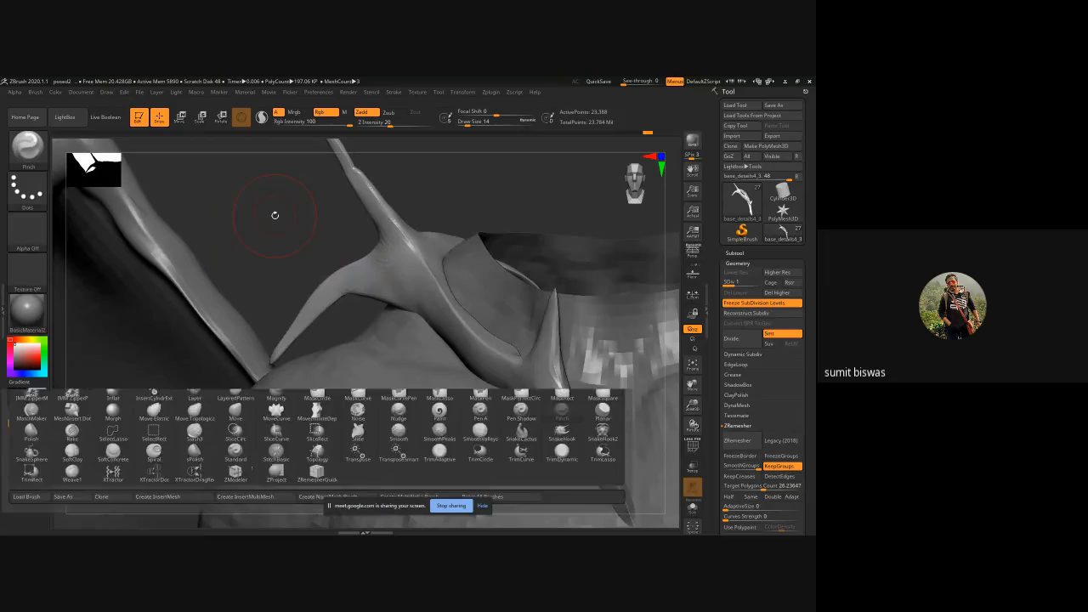
key(m)
key(v)
ctrl+right_drag(328, 267, 335, 286)
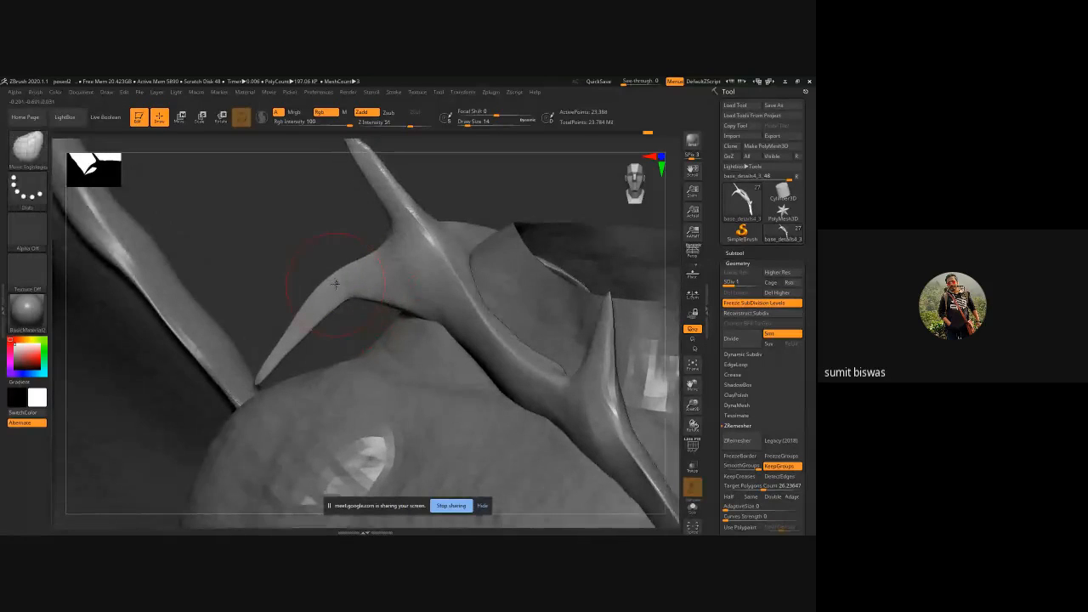
key(bracketright)
mouse_move(308, 329)
mouse_down()
mouse_move(287, 315)
mouse_move(301, 298)
mouse_move(245, 319)
mouse_move(252, 384)
mouse_up()
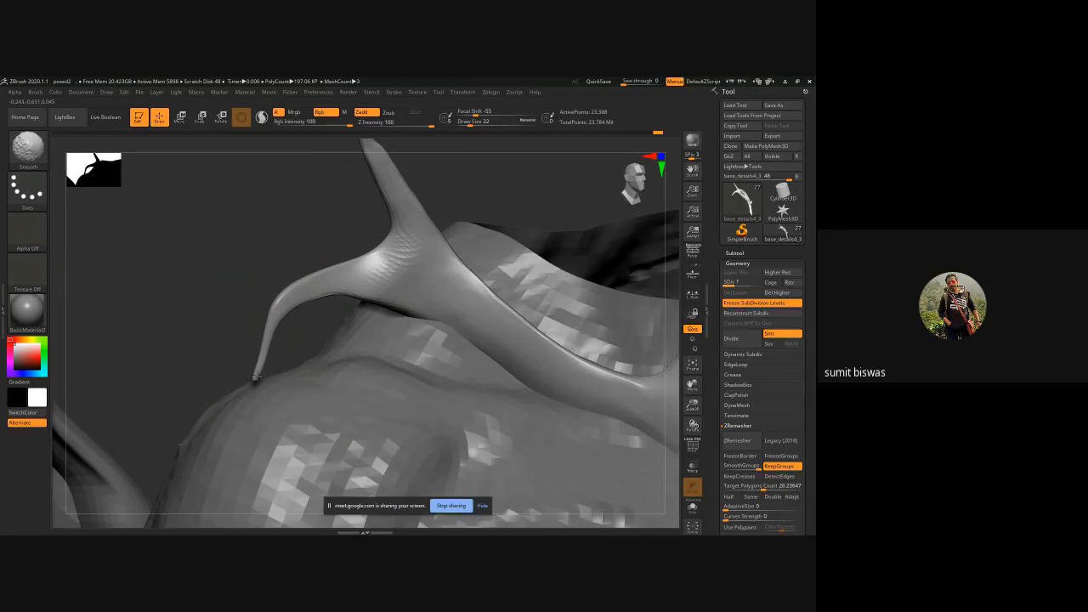
- Refine the outer shoulder spike's tip and upper curve into a smooth hook with a Draw Size of 18
drag(233, 337, 289, 347)
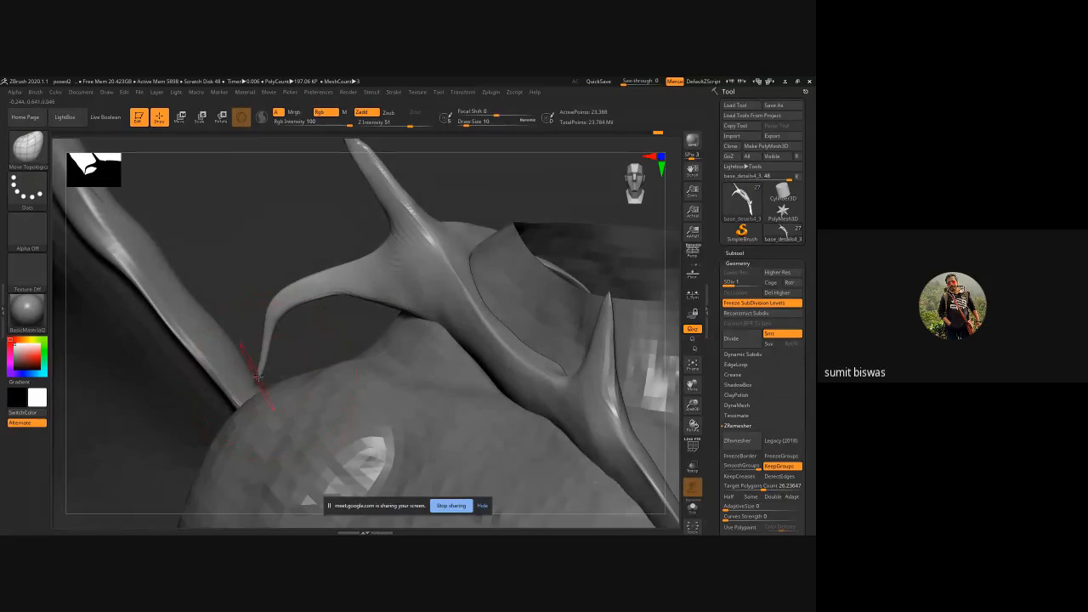
key(bracketright)
drag(264, 358, 259, 332)
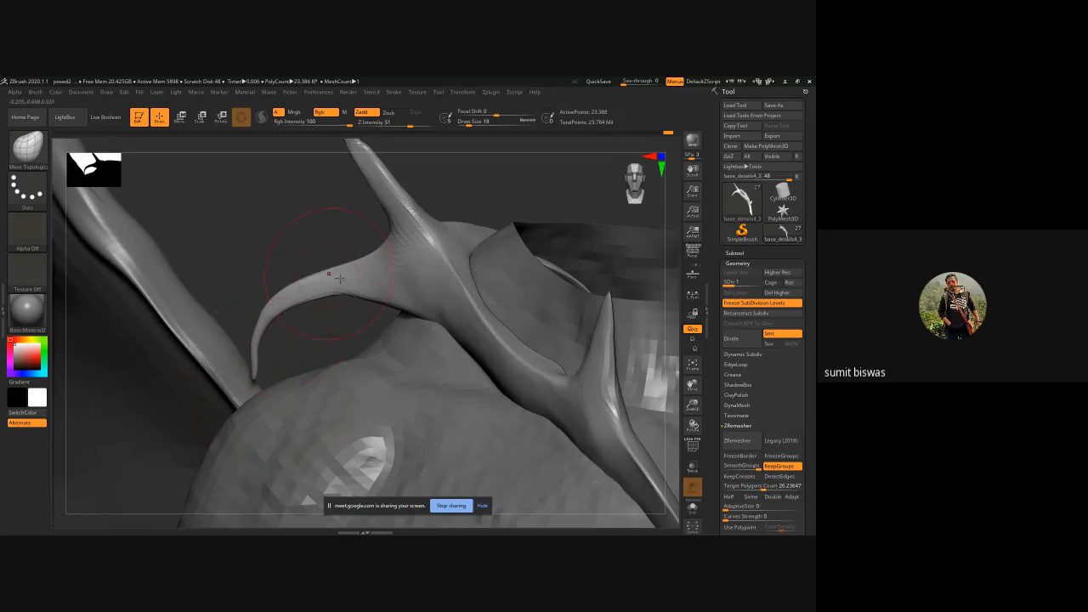
drag(329, 238, 304, 292)
- Fit the strap's lower chest section below the front spike closer to the chest with the Move Topological brush at Draw Size 18
key(ctrl)
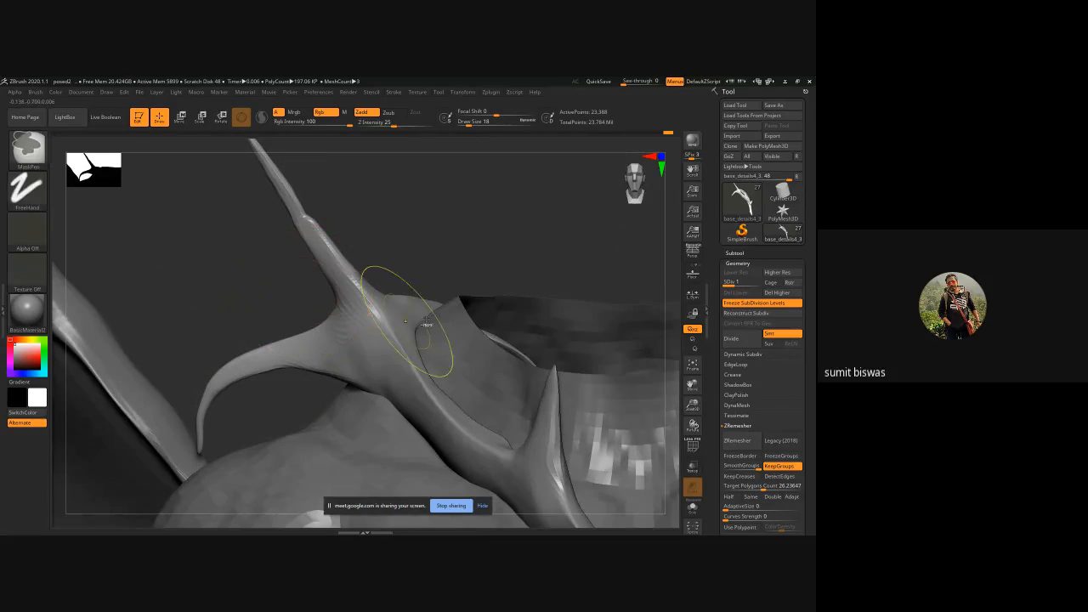
mouse_move(549, 274)
mouse_down()
mouse_move(462, 282)
mouse_move(449, 233)
mouse_move(478, 265)
mouse_move(476, 354)
mouse_move(286, 287)
mouse_up()
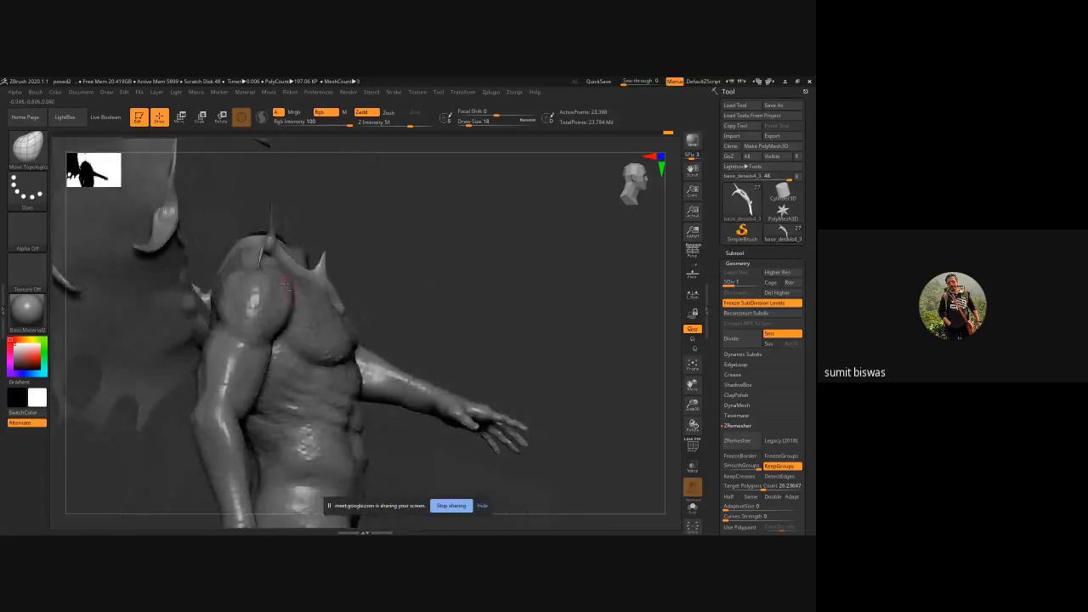
ctrl+right_drag(285, 286, 294, 382)
alt+drag(634, 275, 442, 255)
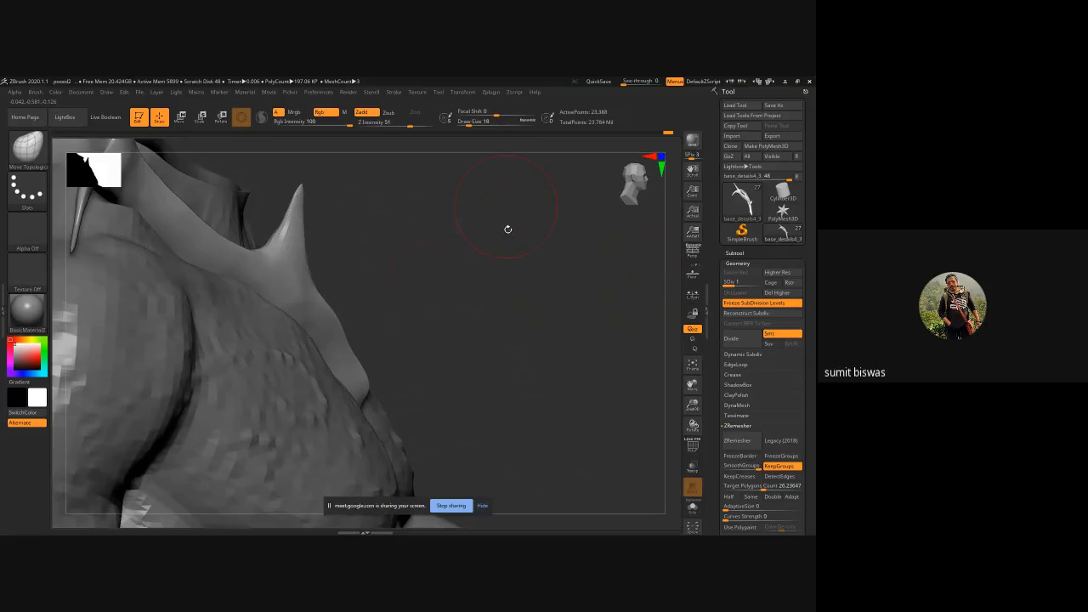
key(bracketright)
key(bracketright)
key(bracketright)
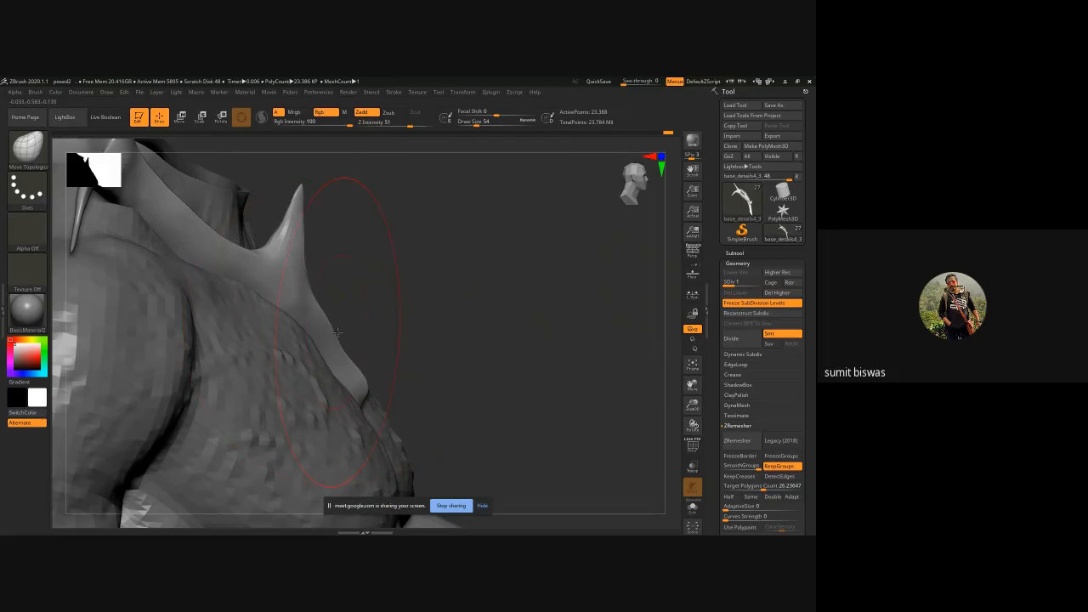
key(bracketleft)
key(bracketleft)
key(bracketleft)
key(bracketleft)
mouse_move(362, 376)
mouse_down()
mouse_move(351, 381)
mouse_move(363, 402)
mouse_up()
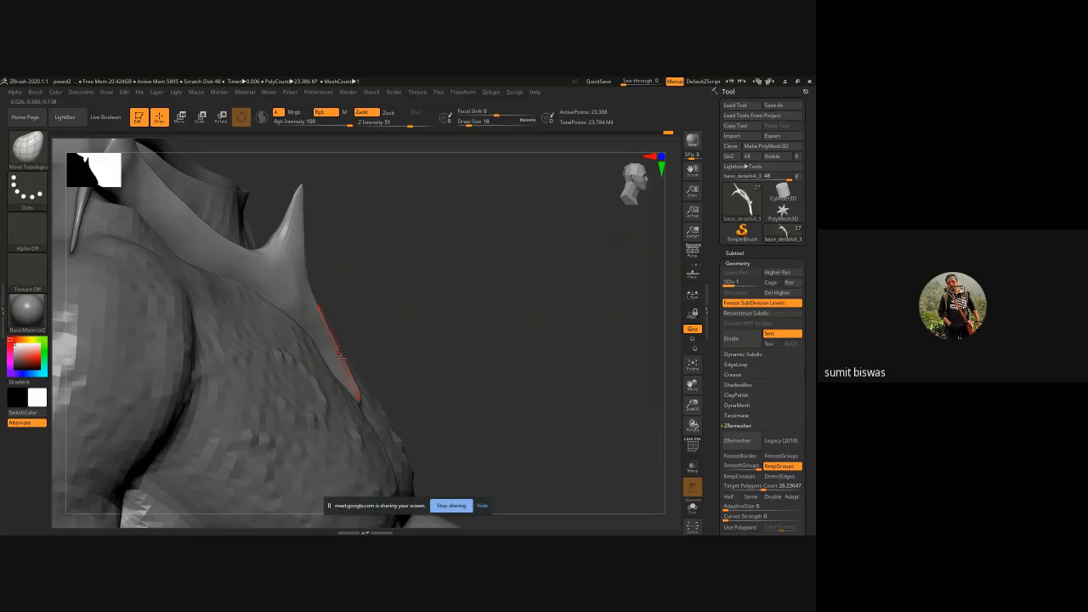
drag(323, 304, 315, 306)
- Nudge the inner and outer edges of the strap's front section beside the neck opening so it follows the body
drag(389, 247, 448, 400)
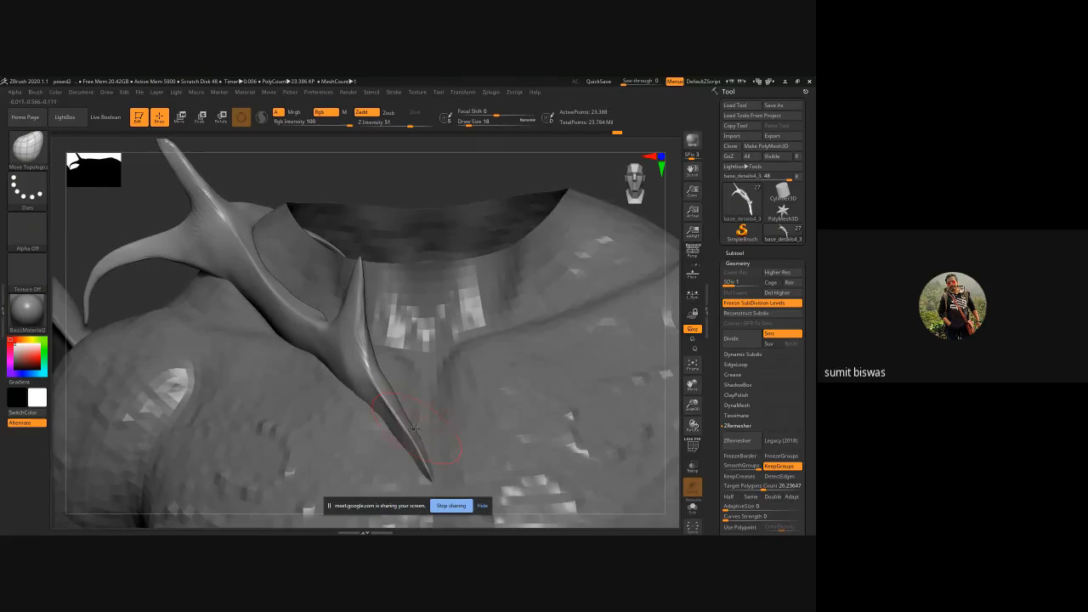
mouse_move(366, 182)
mouse_down()
mouse_move(373, 221)
mouse_move(434, 182)
mouse_move(407, 199)
mouse_up()
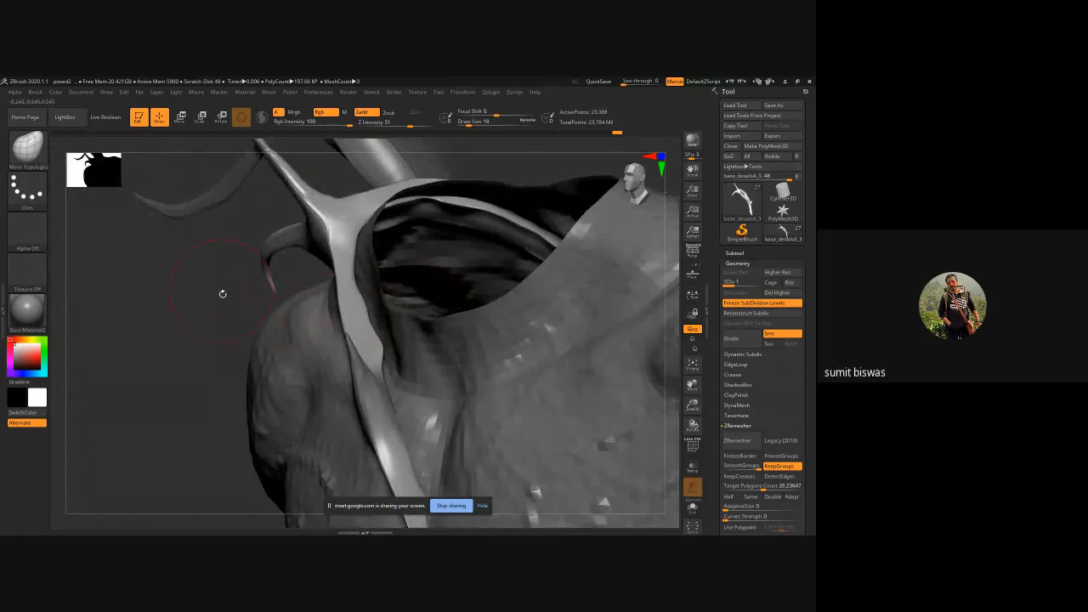
drag(222, 293, 384, 290)
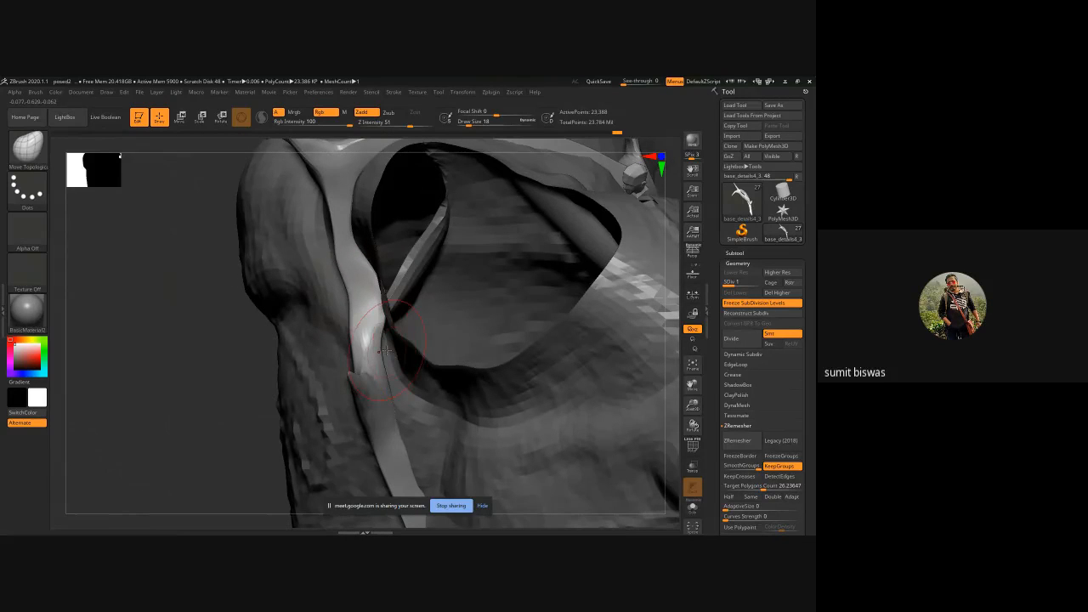
drag(383, 347, 396, 351)
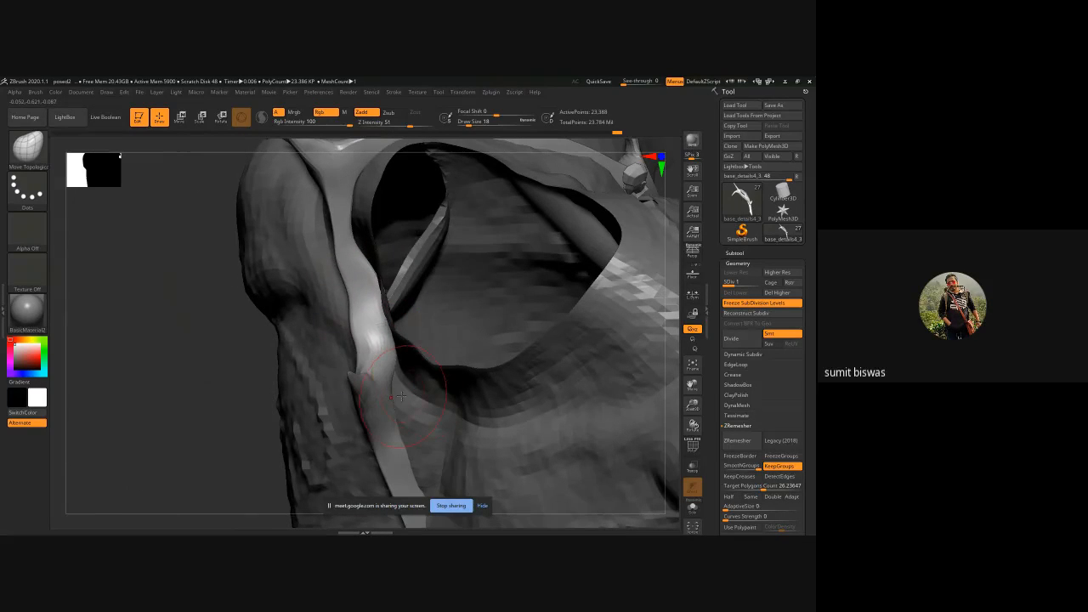
drag(241, 400, 391, 398)
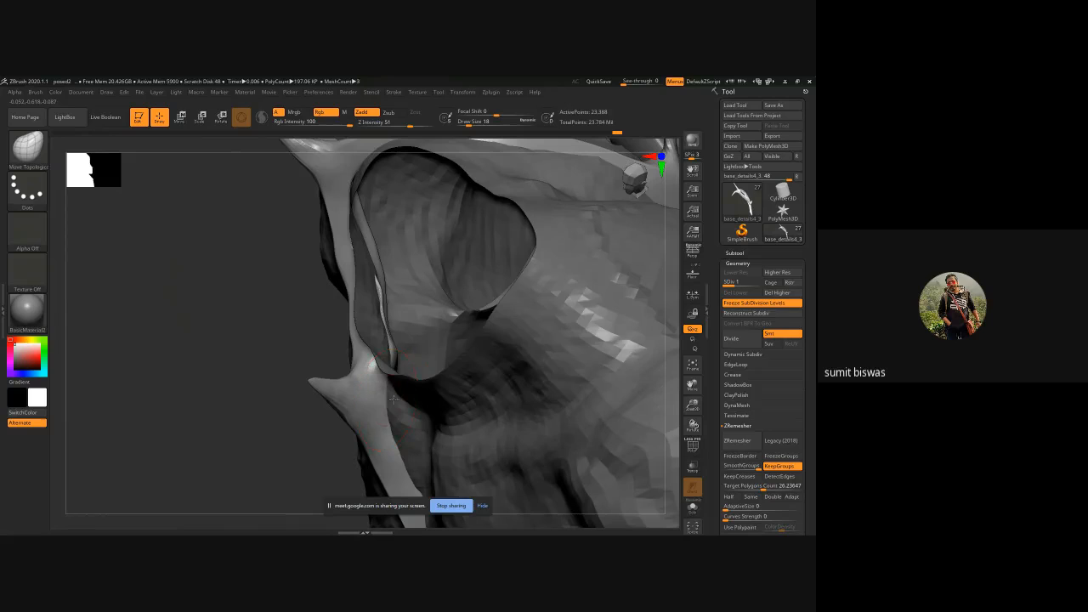
drag(219, 306, 255, 323)
drag(324, 305, 339, 305)
drag(327, 258, 343, 265)
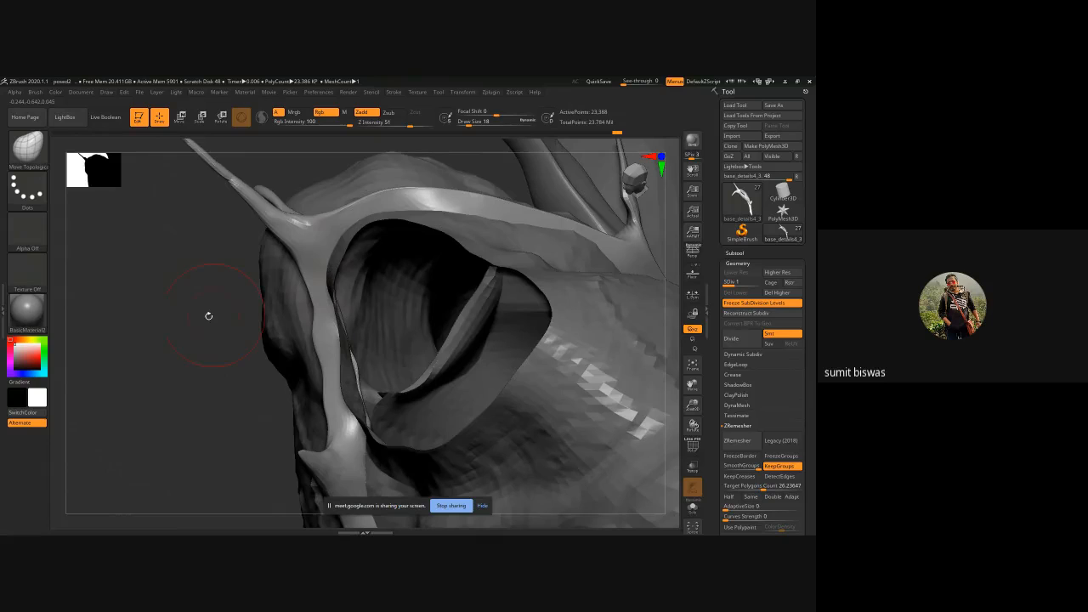
- Straighten the strap's edges between the shoulder spikes and the chest spike with a Draw Size of 14
drag(209, 315, 374, 299)
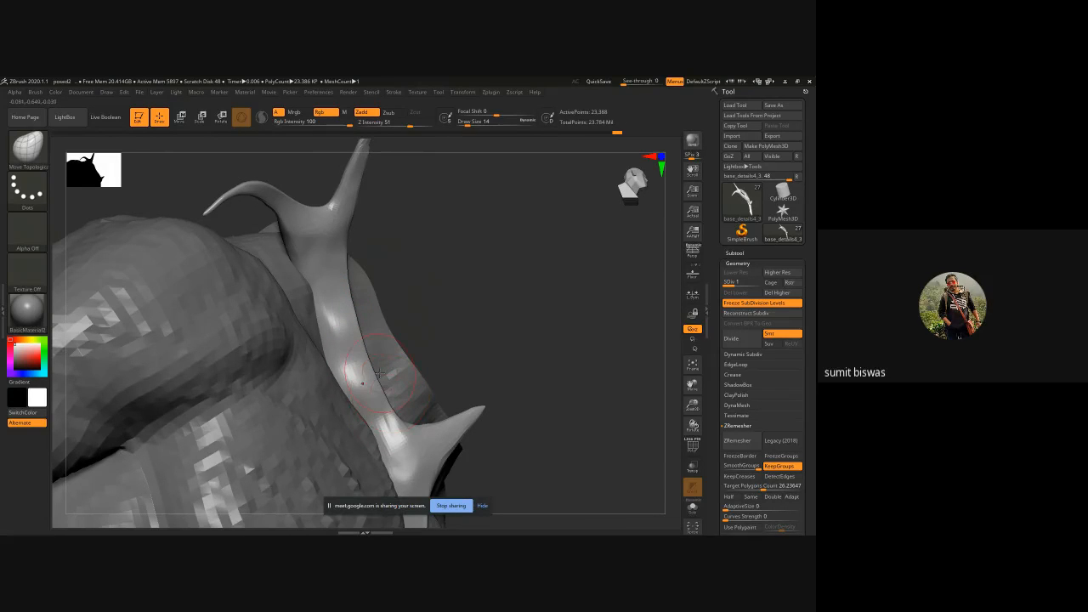
mouse_move(502, 317)
mouse_down()
mouse_move(340, 302)
mouse_move(351, 347)
mouse_move(340, 271)
mouse_up()
key(shift)
mouse_move(530, 244)
mouse_down()
mouse_move(502, 242)
mouse_move(539, 243)
mouse_move(520, 222)
mouse_up()
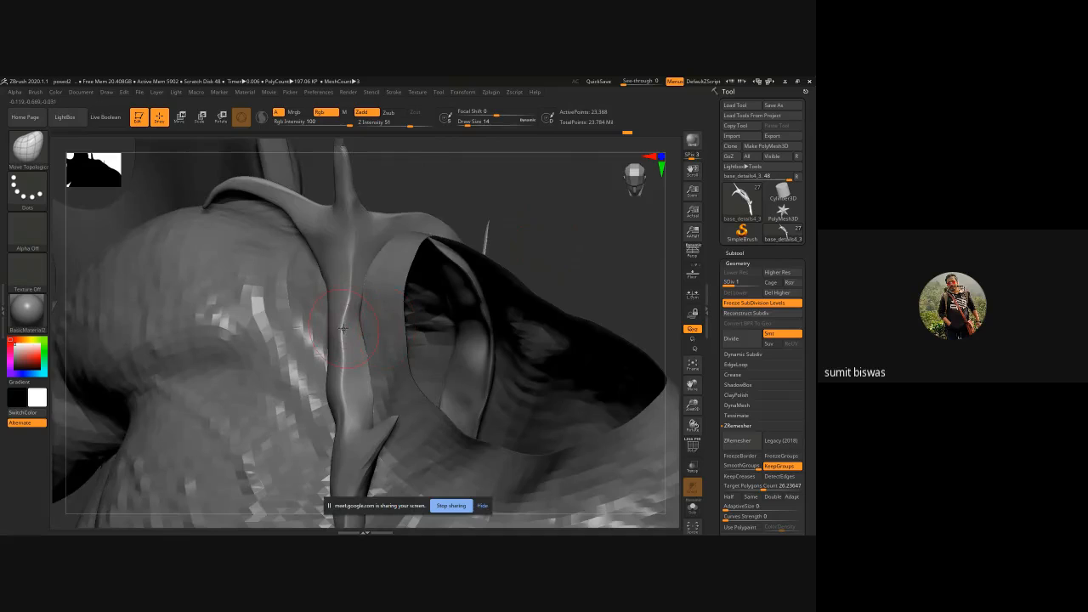
drag(343, 328, 348, 304)
mouse_move(338, 386)
mouse_down()
mouse_move(330, 389)
mouse_move(331, 354)
mouse_up()
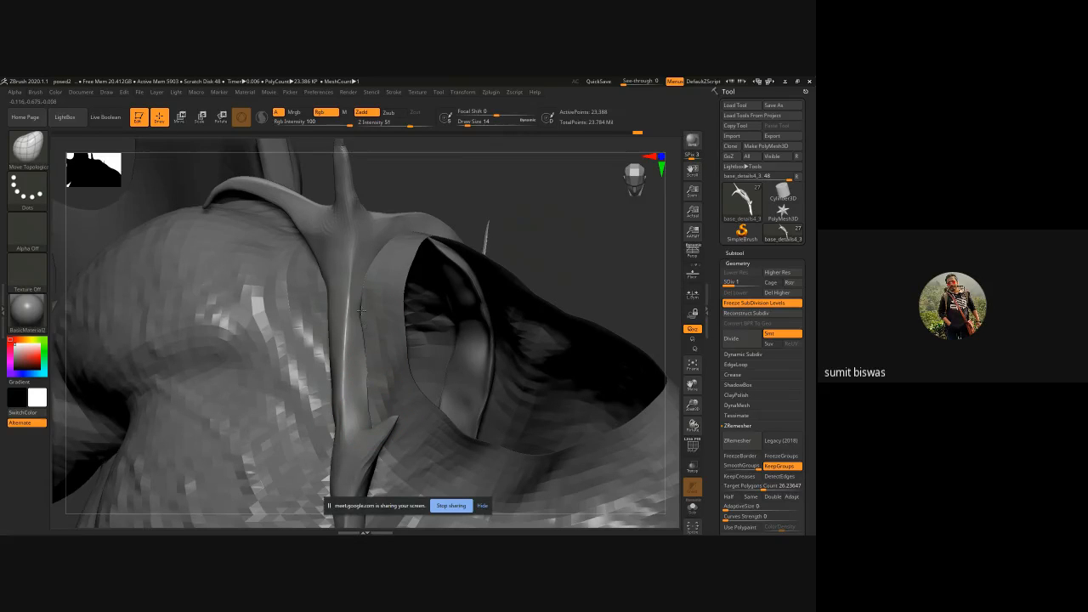
- Even out the strap edge running over the shoulder toward the back spike with a Draw Size of 26
mouse_move(572, 250)
mouse_down()
mouse_move(505, 277)
mouse_move(493, 296)
mouse_up()
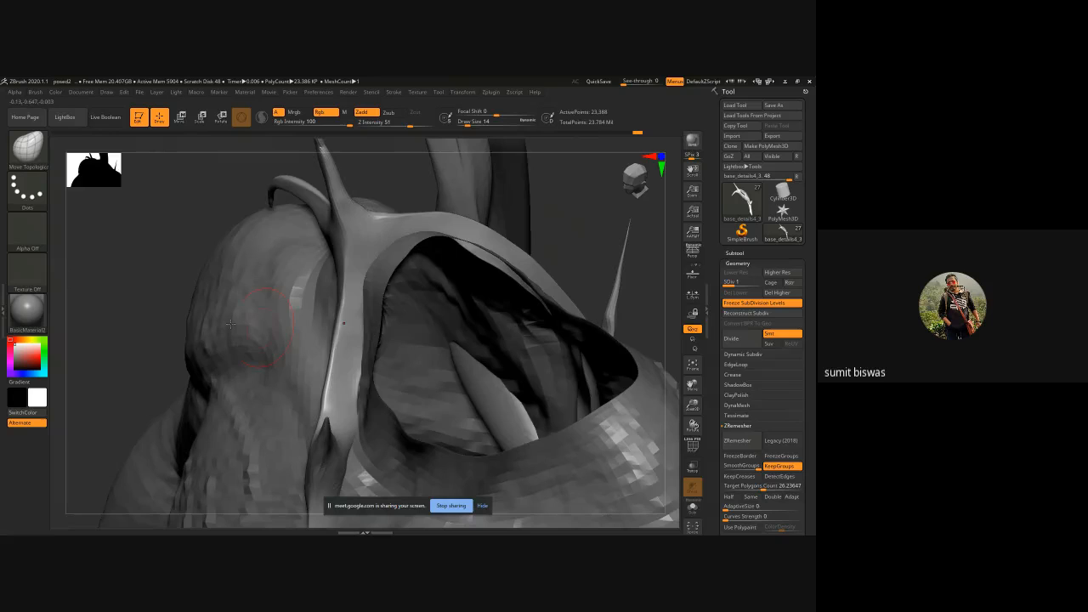
drag(166, 243, 319, 284)
mouse_move(515, 255)
mouse_down()
mouse_move(475, 297)
mouse_move(478, 262)
mouse_move(427, 297)
mouse_up()
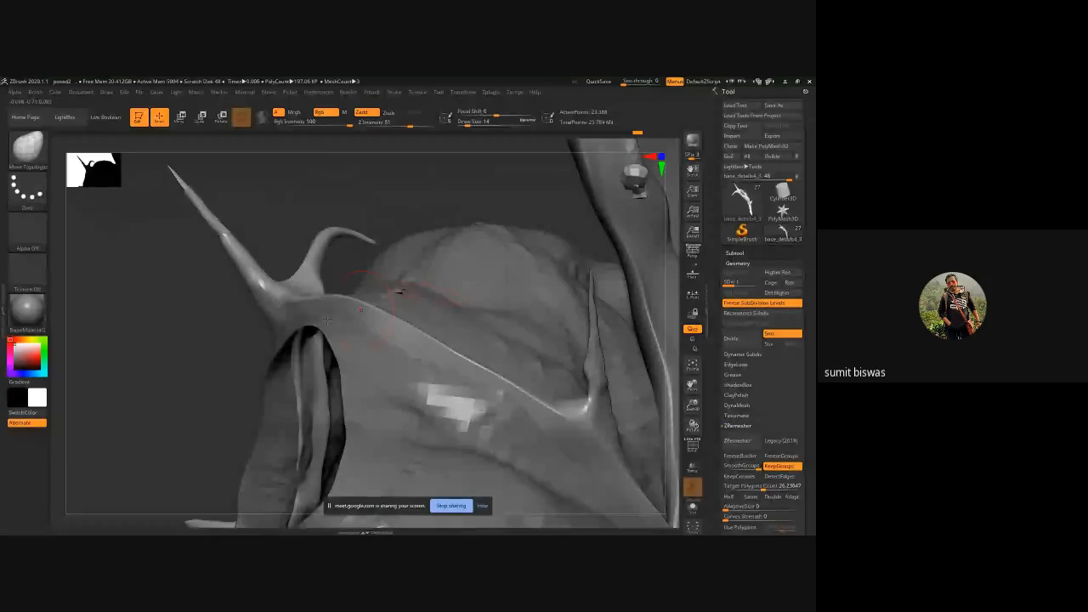
drag(183, 379, 172, 340)
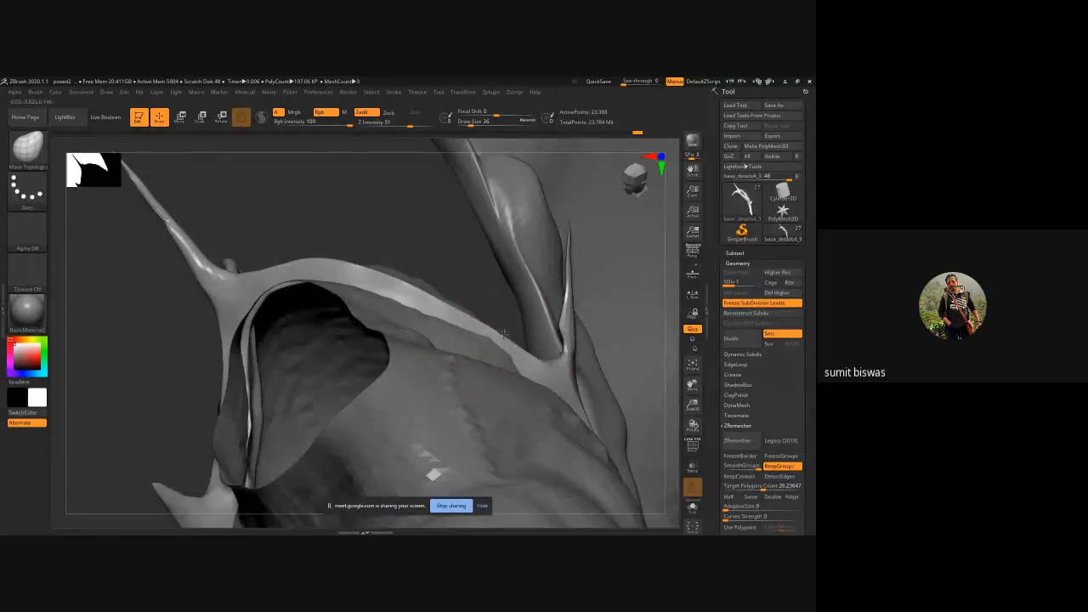
drag(499, 337, 502, 326)
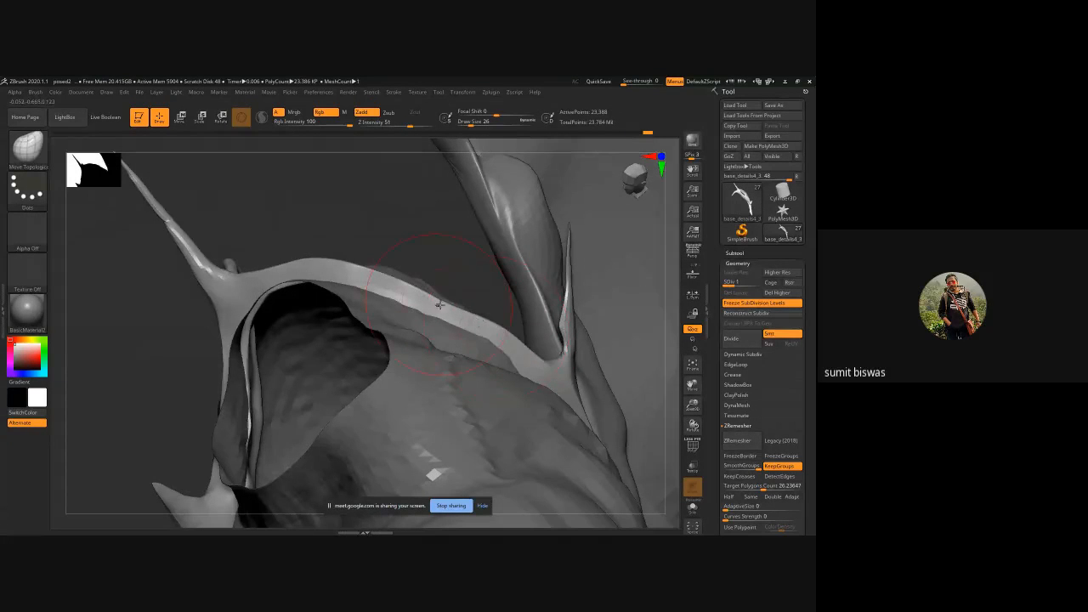
drag(438, 304, 449, 310)
- Smooth the strap surface around and below the base of the back spike with a Draw Size of 18
drag(432, 240, 406, 263)
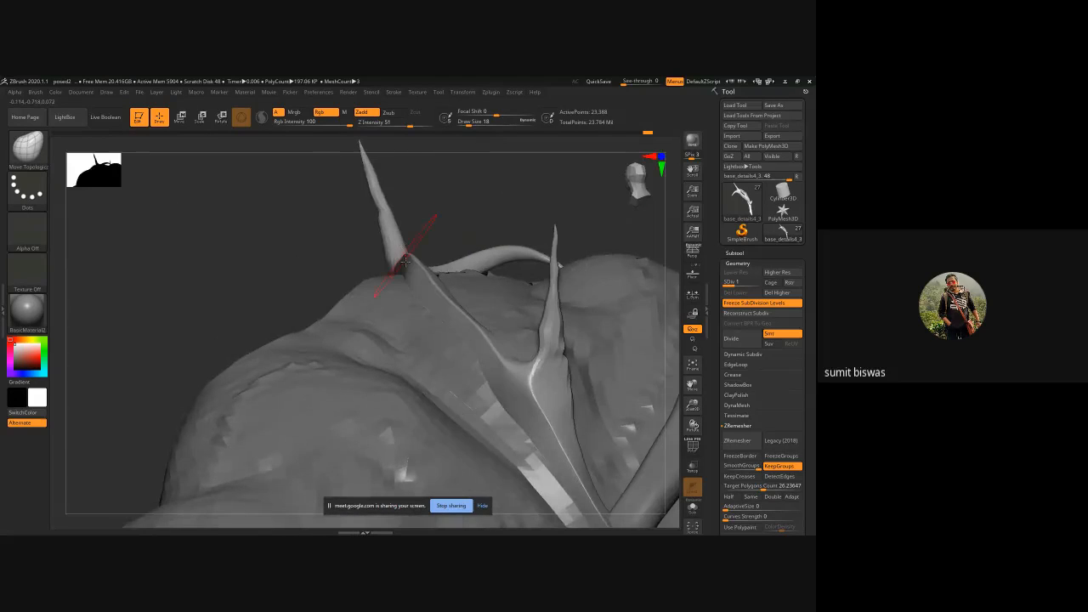
drag(298, 261, 289, 311)
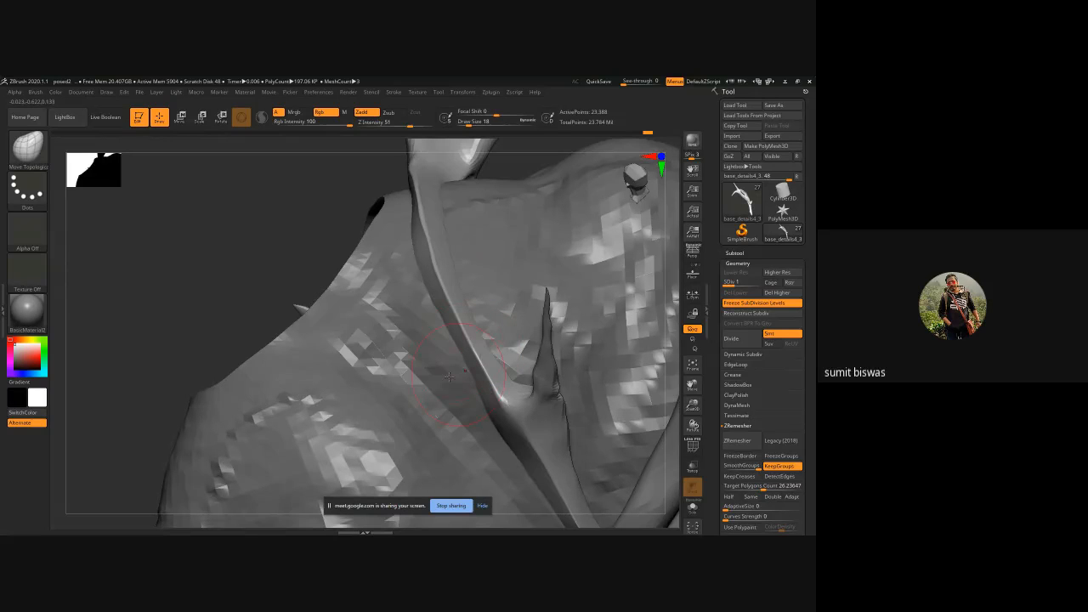
drag(260, 305, 477, 320)
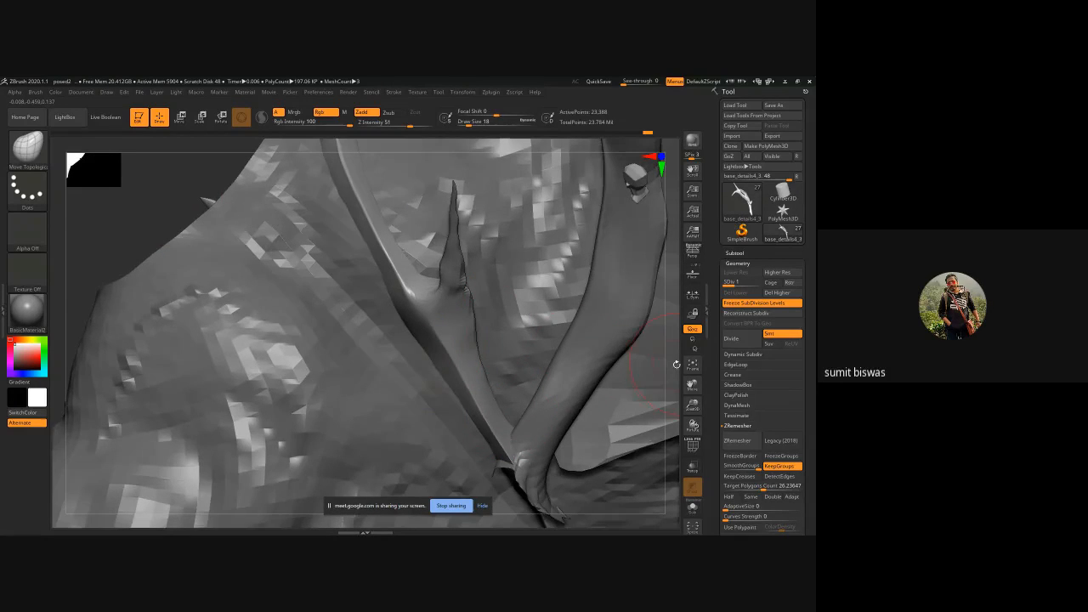
drag(677, 365, 617, 363)
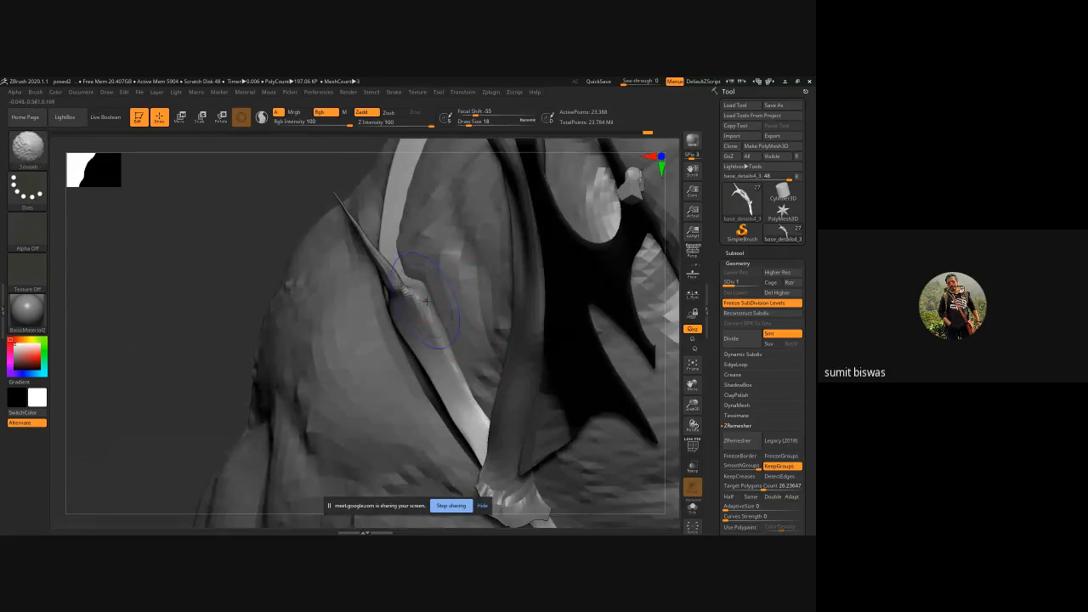
mouse_move(426, 301)
shift+mouse_down()
mouse_move(450, 318)
mouse_move(444, 361)
shift+mouse_up()
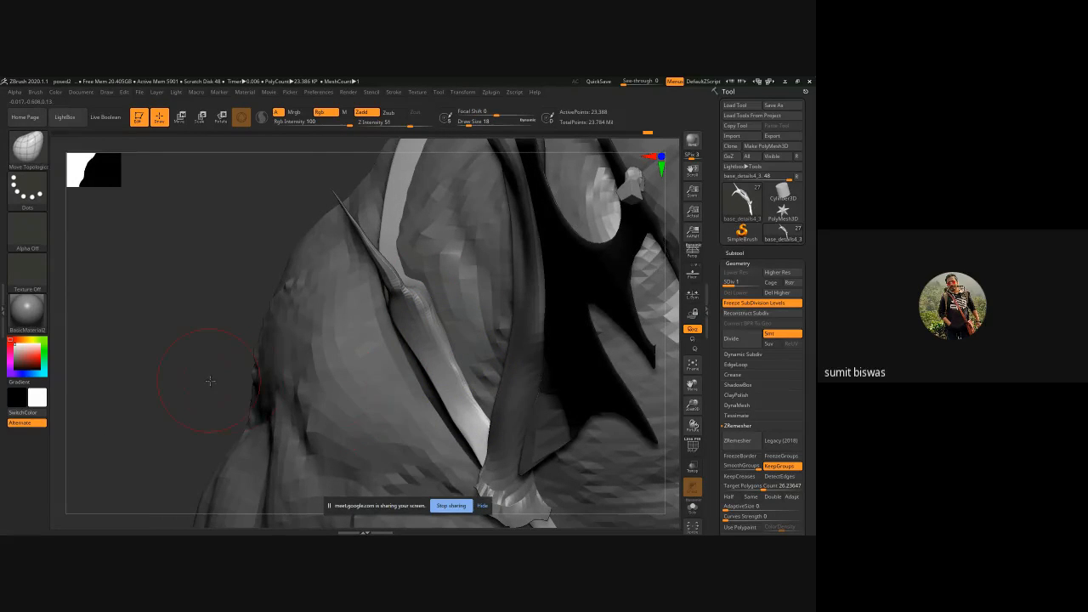
- Raise the back spikes mesh to subdivision level 3 and delete its lower subdivision levels
drag(210, 381, 216, 375)
key(f)
ctrl+right_drag(213, 379, 445, 366)
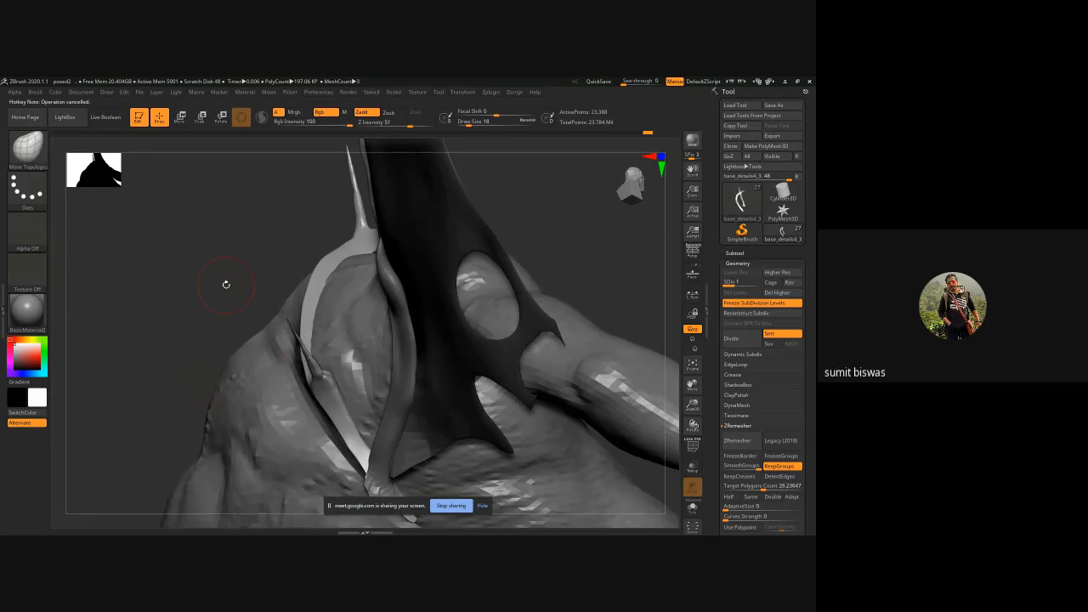
key(f)
mouse_move(141, 375)
mouse_down()
mouse_move(550, 419)
mouse_move(465, 392)
mouse_move(492, 385)
mouse_up()
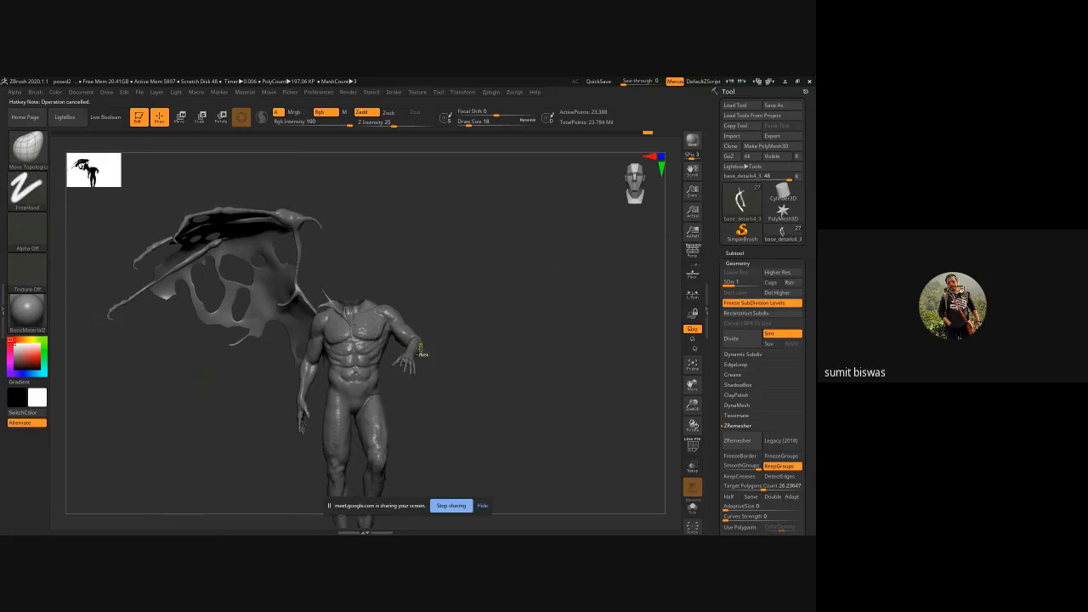
ctrl+right_drag(420, 348, 589, 391)
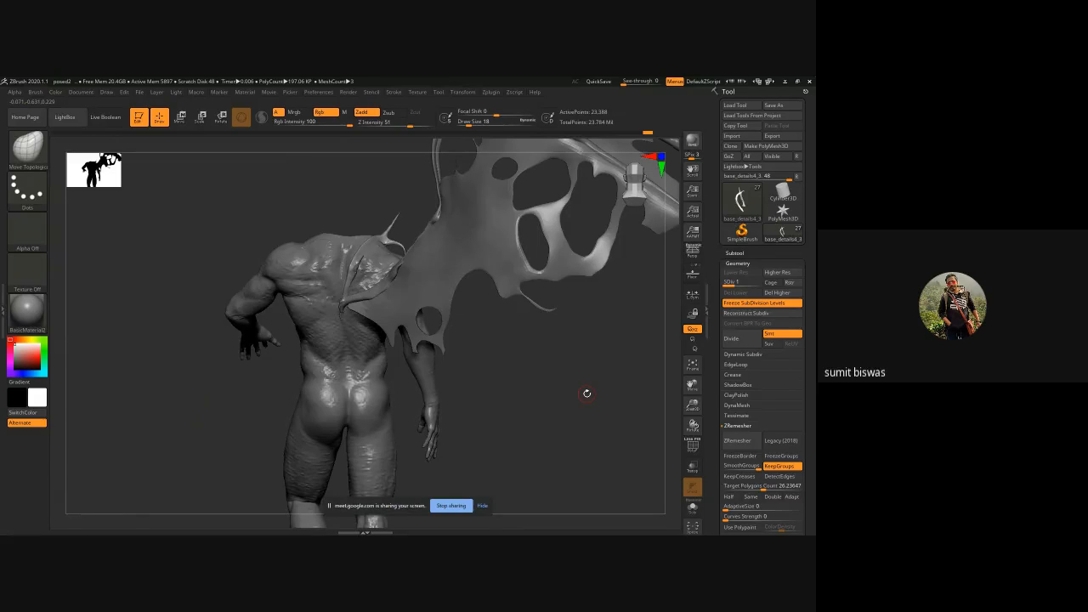
right_drag(502, 389, 525, 400)
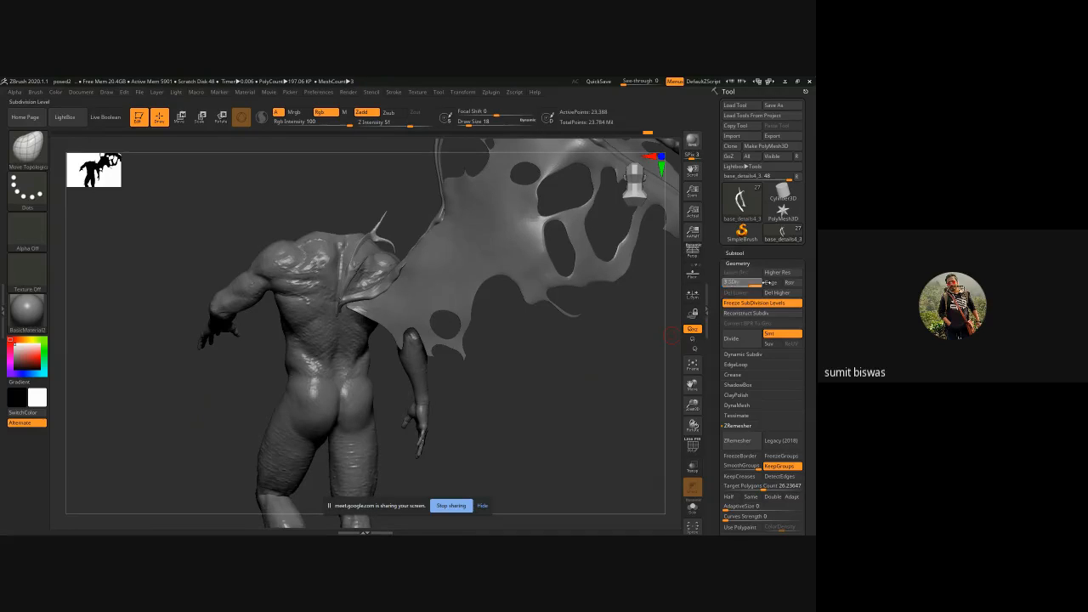
drag(726, 282, 759, 282)
ctrl+right_drag(363, 235, 414, 318)
click(735, 292)
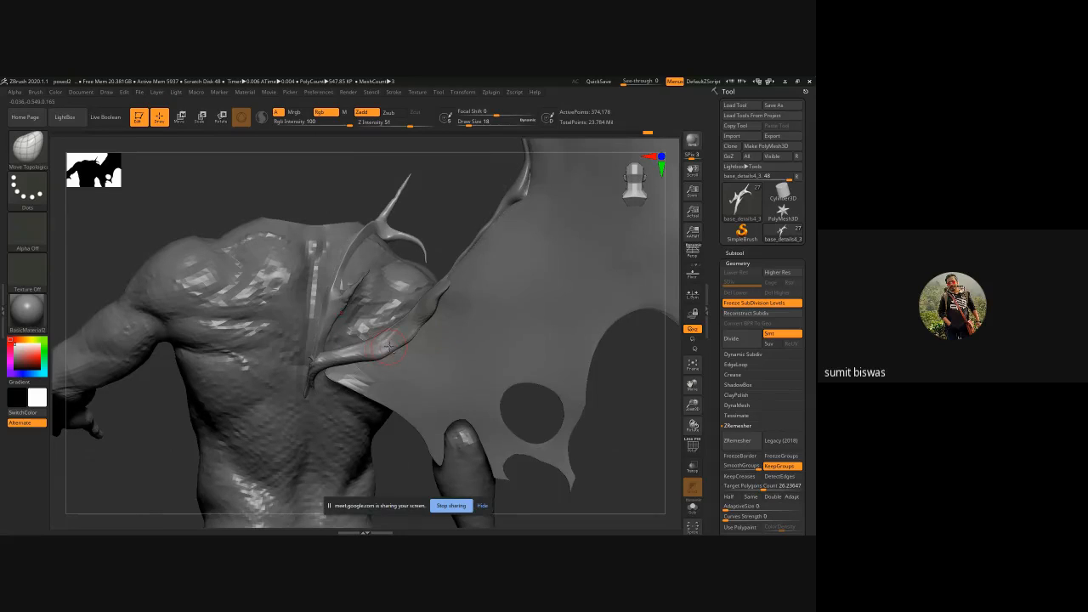
- Select the wing subtool and turn on its polyframe display to examine the polygroups of bones and membrane
alt+click(562, 309)
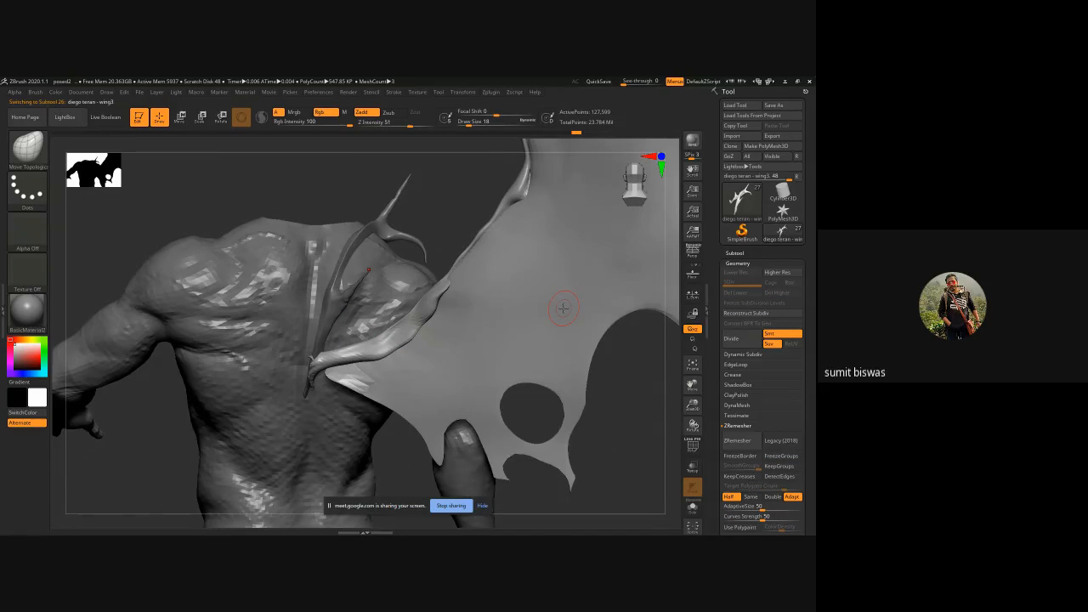
key(shift)
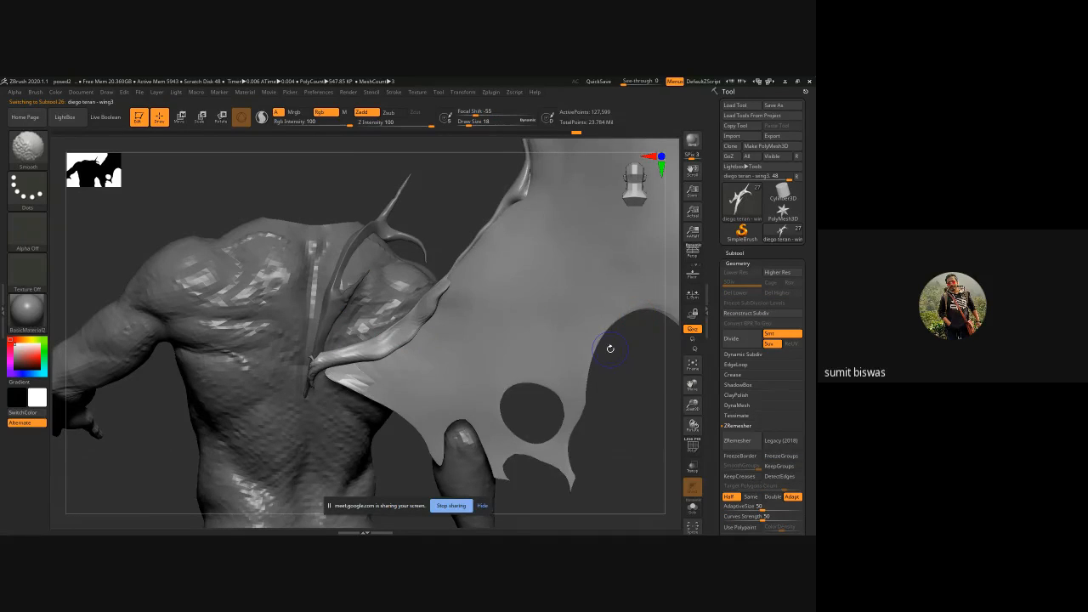
key(shift+f)
alt+right_drag(537, 357, 408, 510)
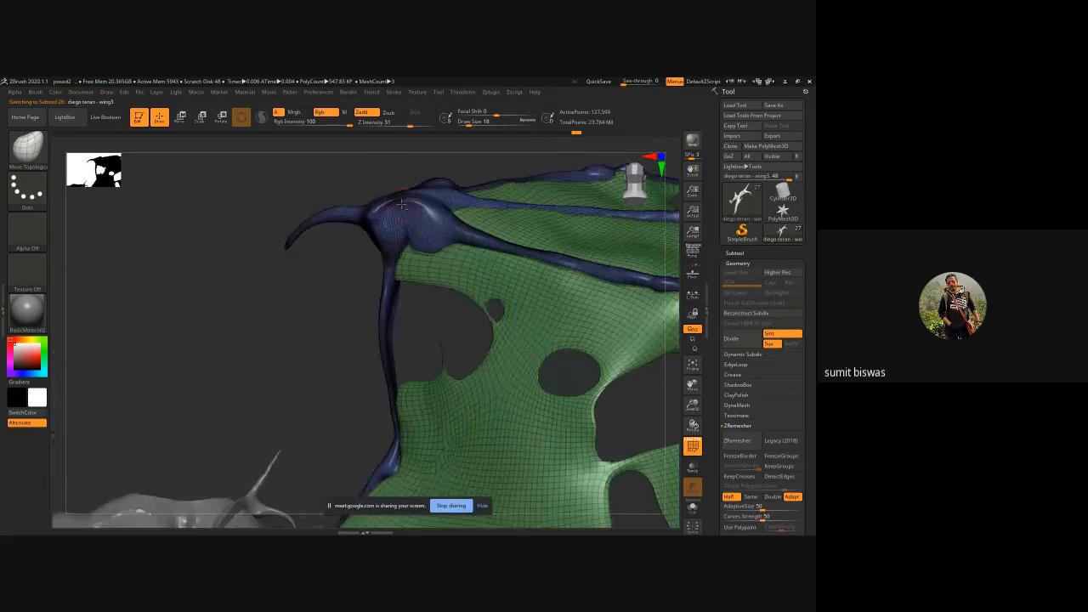
drag(316, 391, 292, 383)
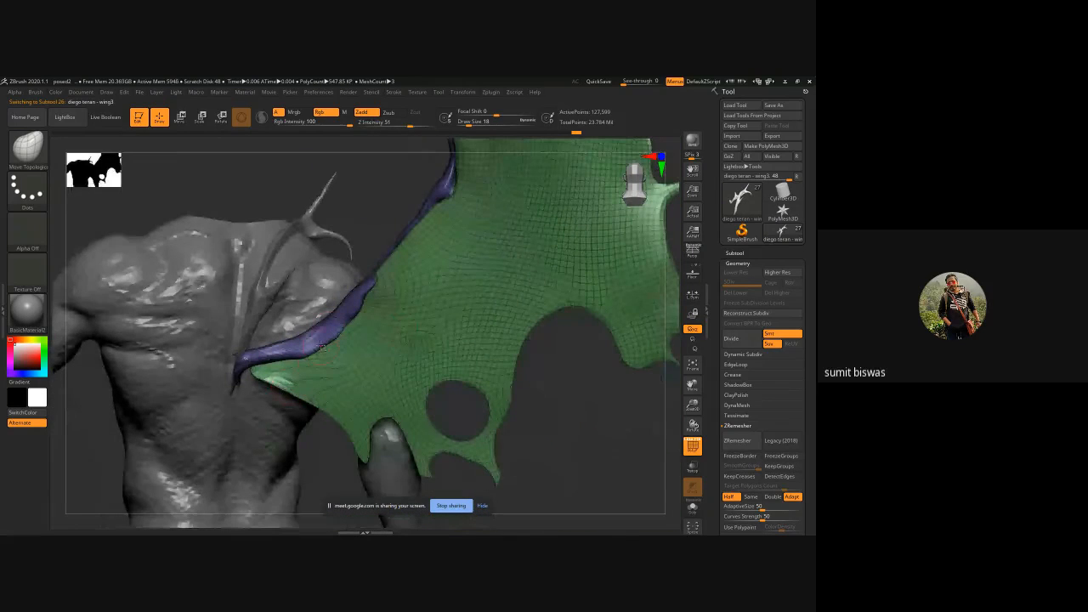
- Isolate the wing's bone polygroup, invert the visibility to the membrane, and restore the whole wing
ctrl+shift+click(333, 330)
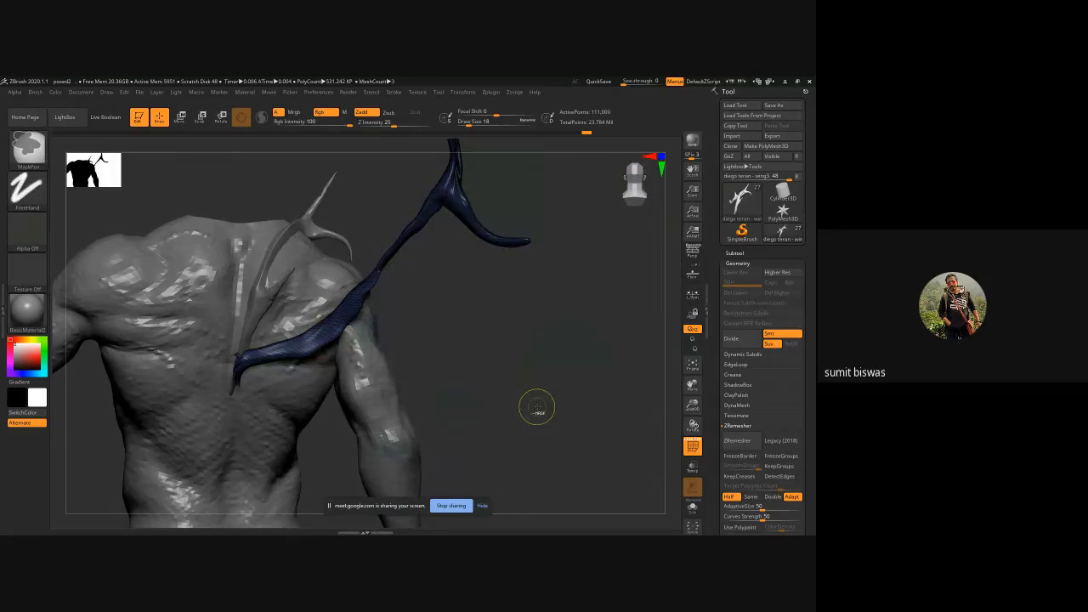
ctrl+right_drag(537, 406, 415, 400)
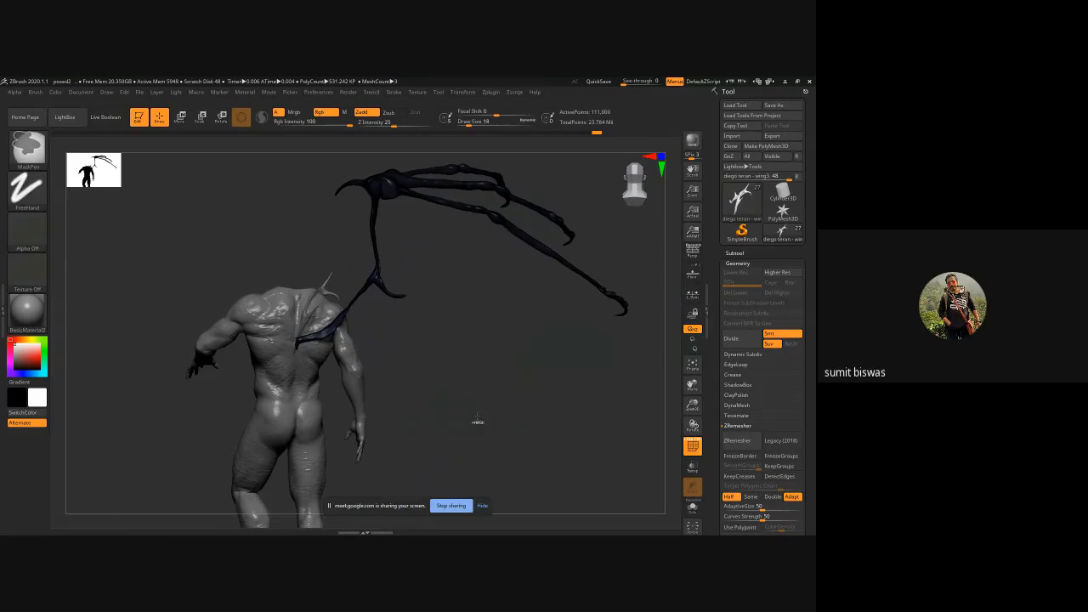
key(b)
key(m)
key(t)
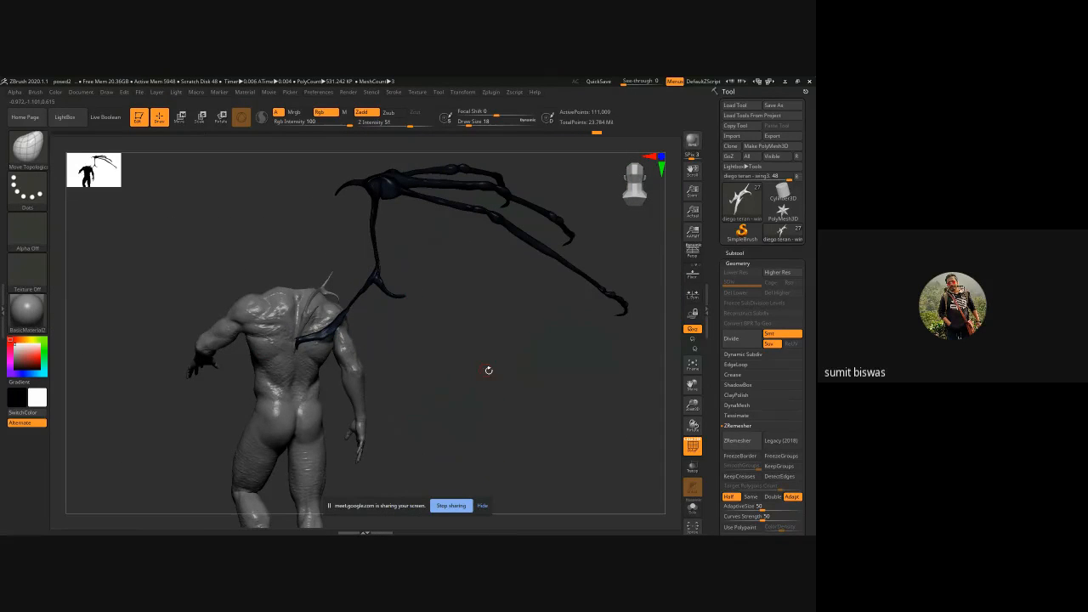
mouse_move(488, 369)
mouse_down()
mouse_move(544, 377)
mouse_move(524, 381)
mouse_move(500, 349)
mouse_up()
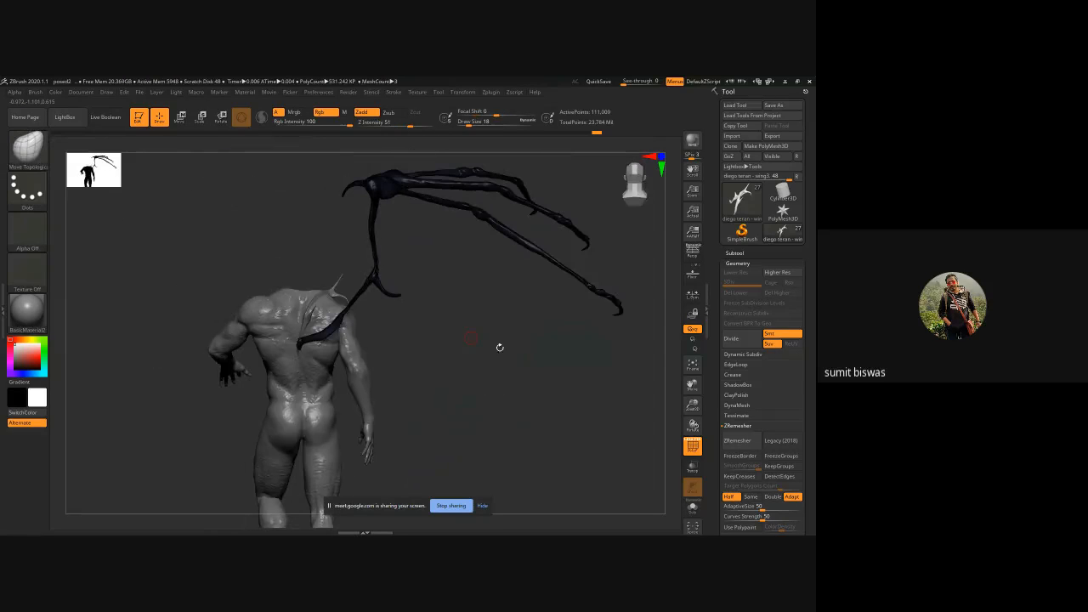
key(ctrl+shift)
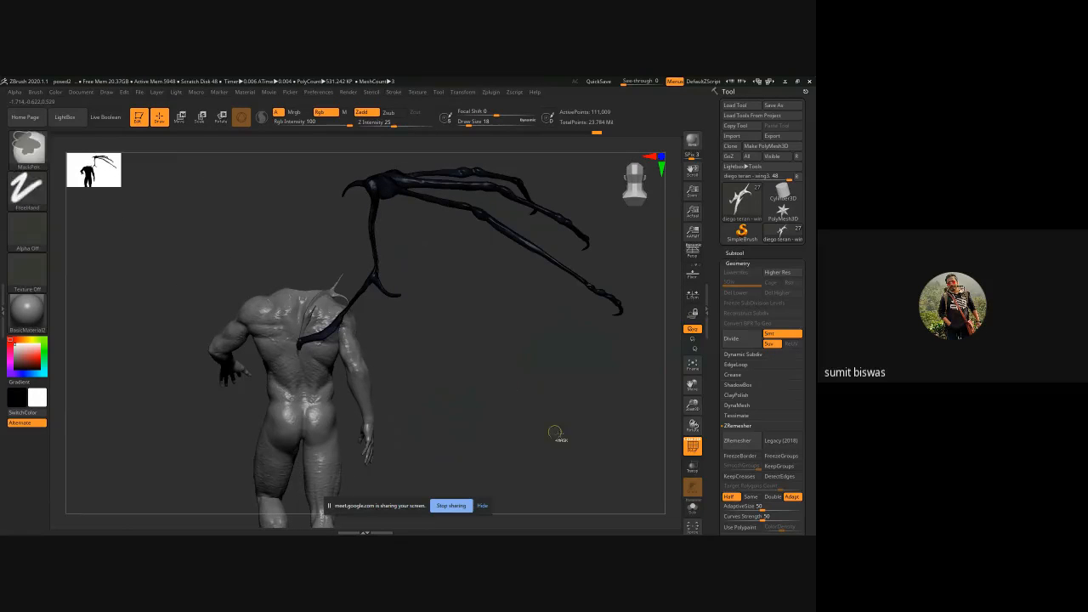
ctrl+shift+drag(605, 441, 600, 454)
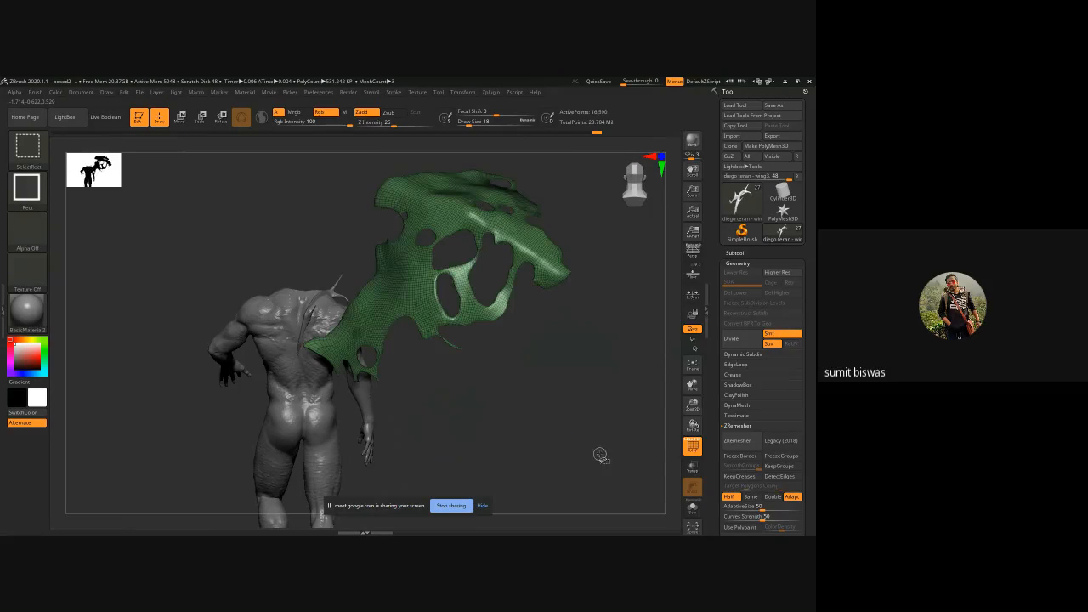
key(ctrl+z)
key(ctrl+shift+z)
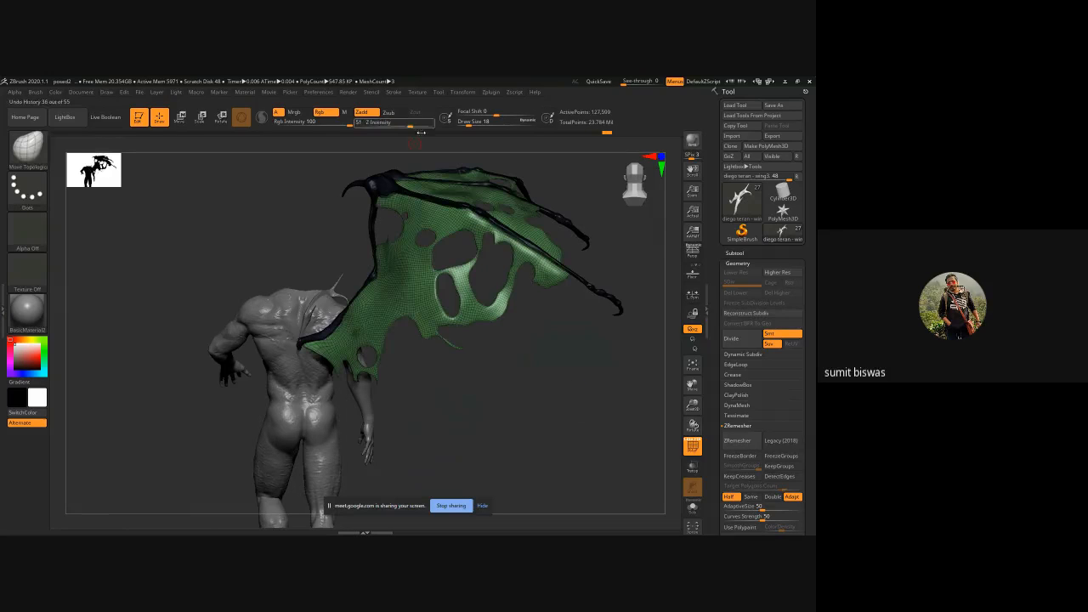
- Hide the polyframe and split the wing by polygroups into separate membrane and bone subtools
key(shift+f)
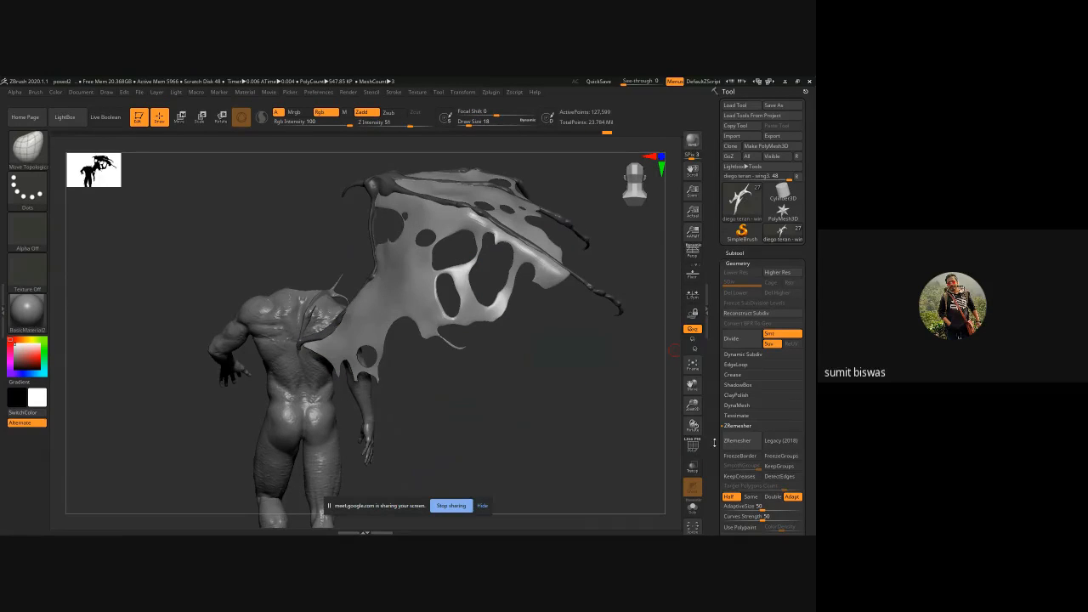
scroll(759, 514, down, 1)
click(737, 240)
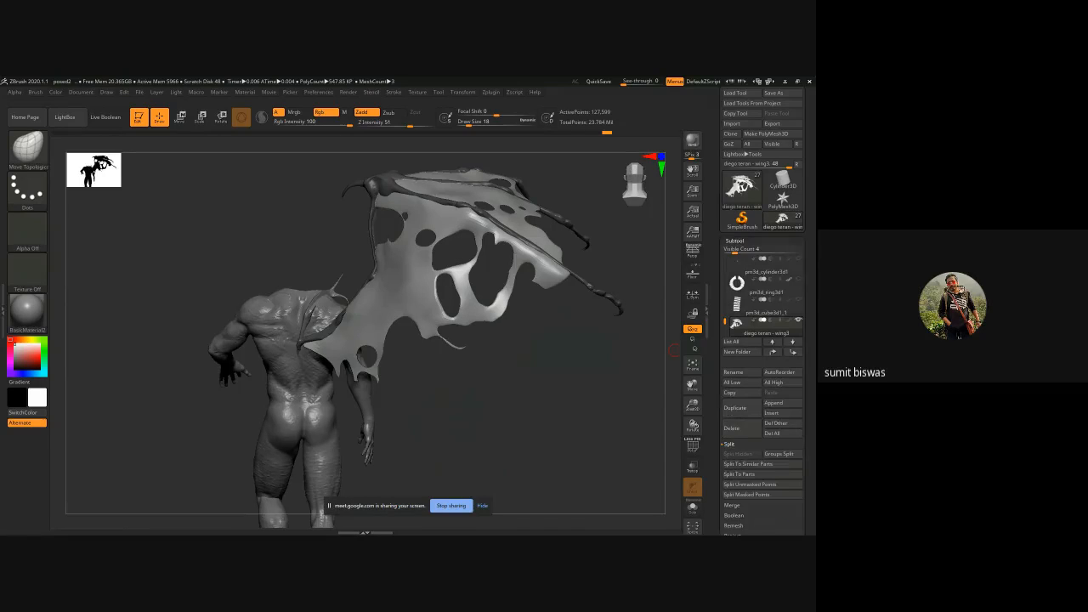
key(ctrl+shift+d)
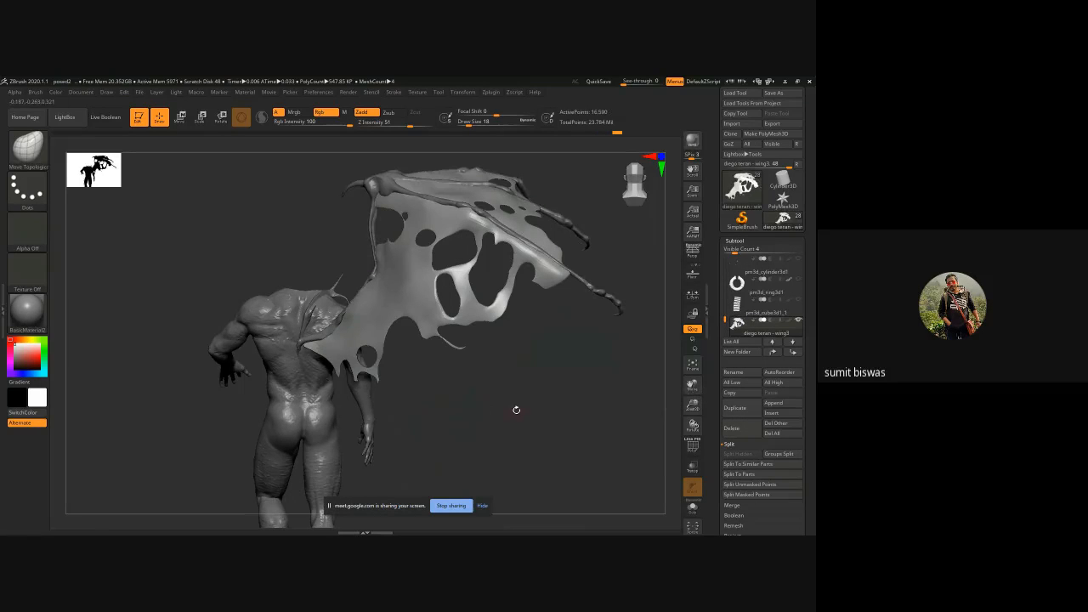
- Select the back spikes subtool base_details4_3 and move it to the end of the subtool list
drag(485, 400, 258, 352)
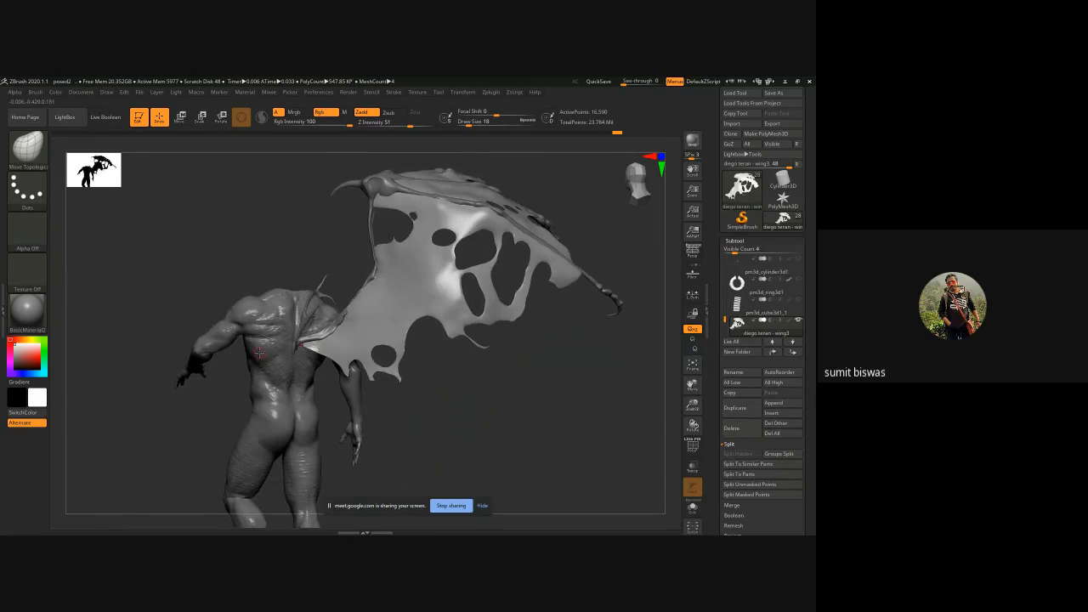
alt+click(316, 340)
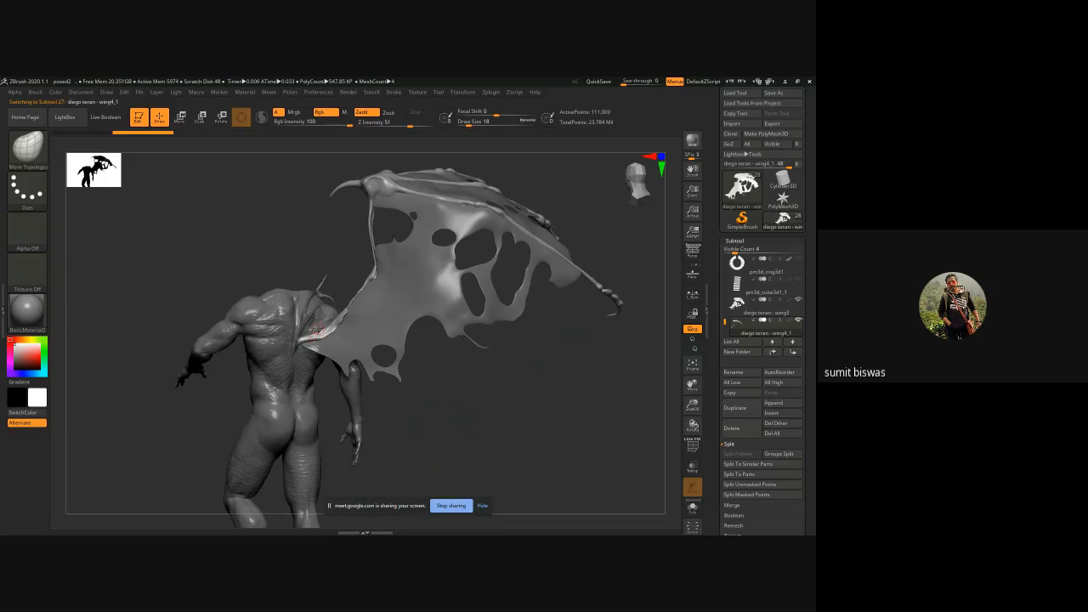
alt+click(304, 318)
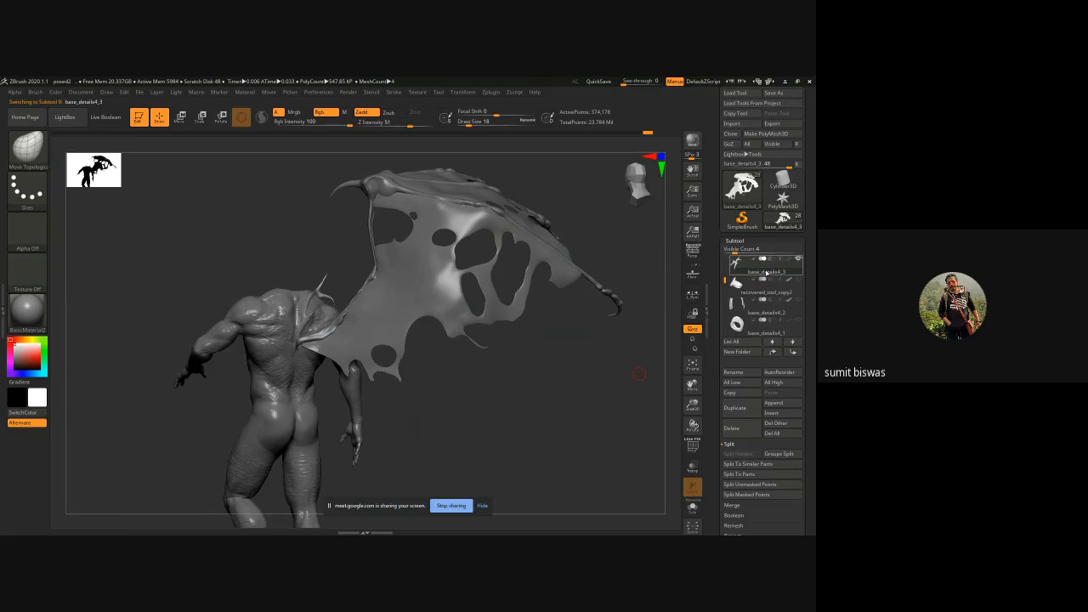
mouse_move(769, 260)
key(shift)
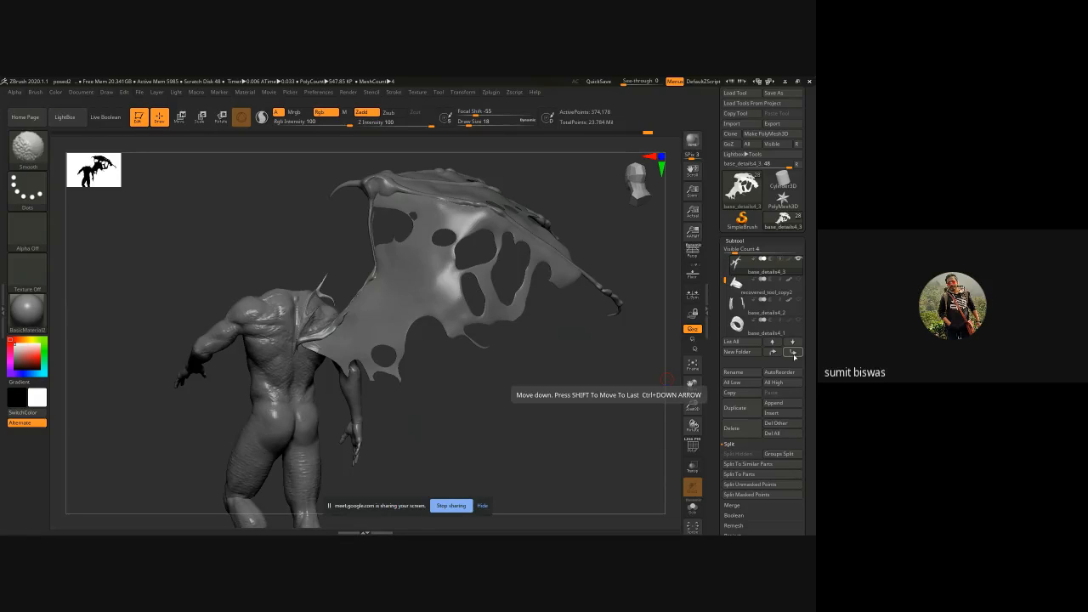
shift+click(794, 352)
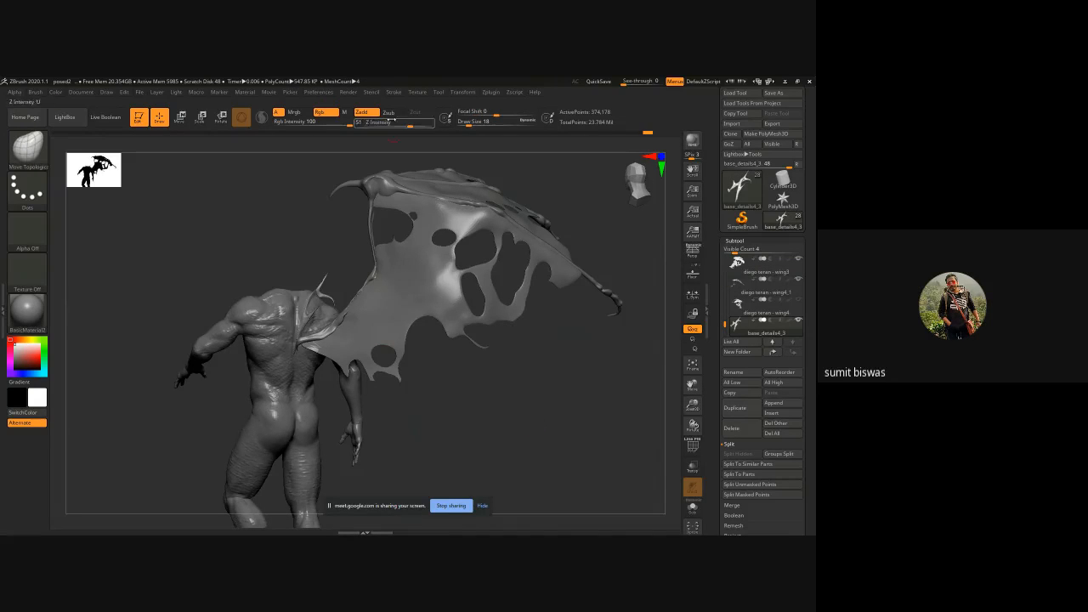
- Place the wing bones subtool directly below base_details4_3 and merge the two with Merge Down
alt+click(380, 181)
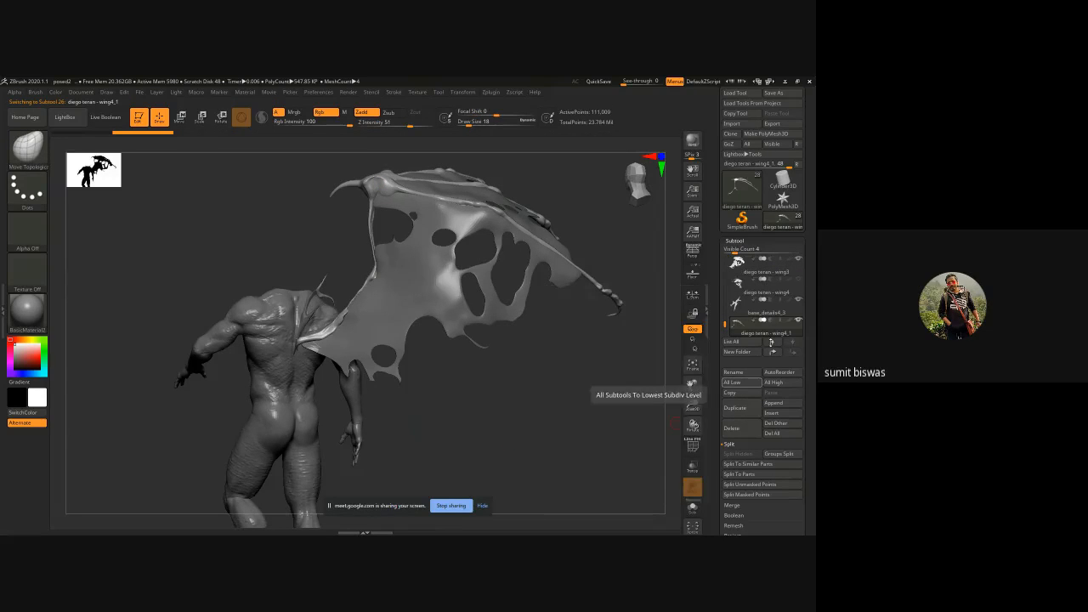
click(757, 305)
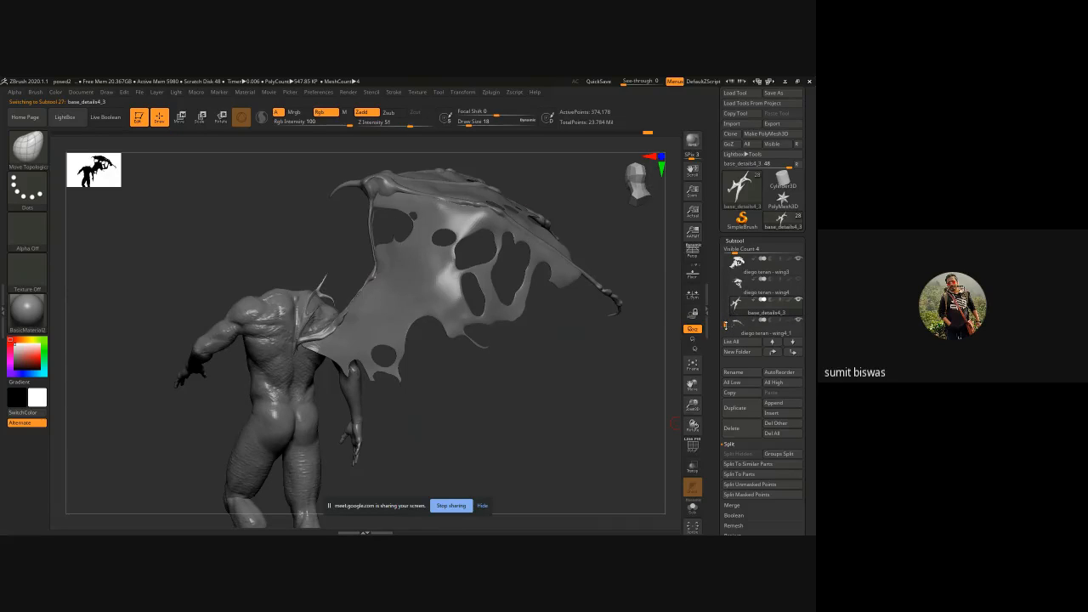
scroll(725, 325, down, 1)
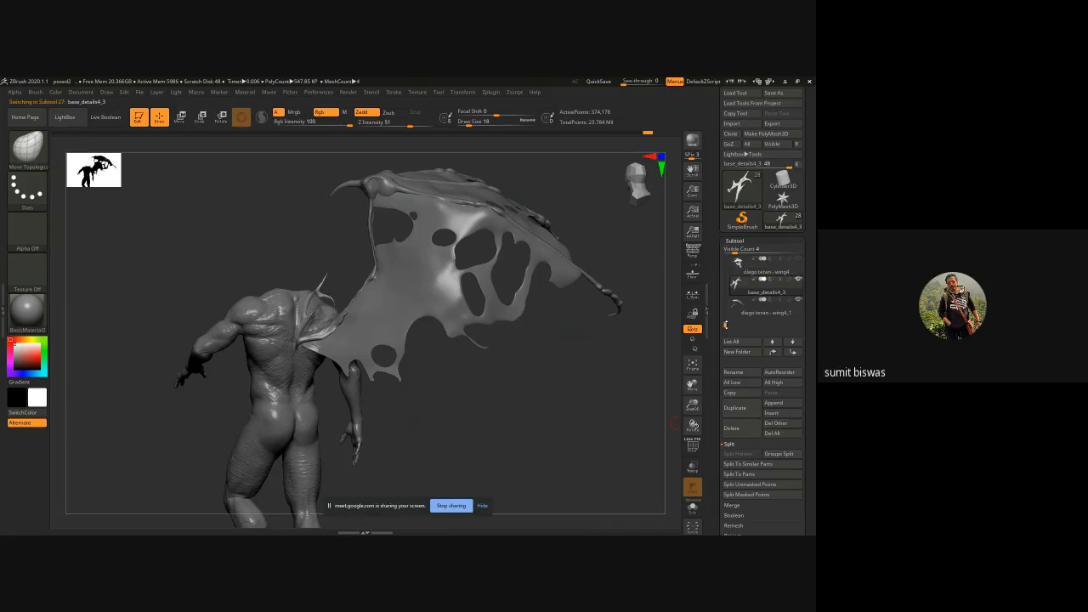
click(729, 444)
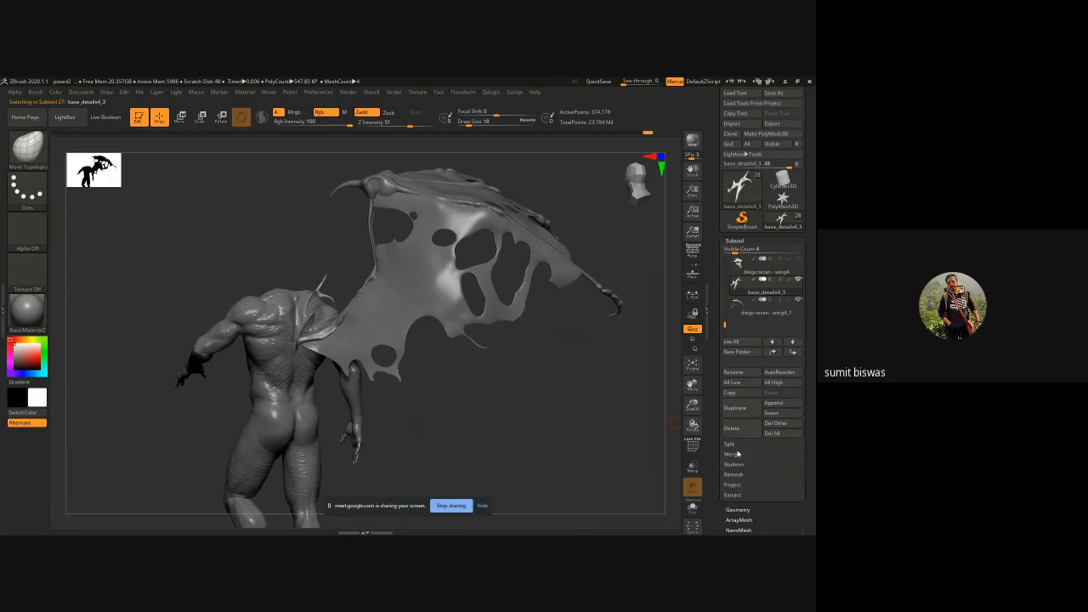
click(736, 456)
click(738, 464)
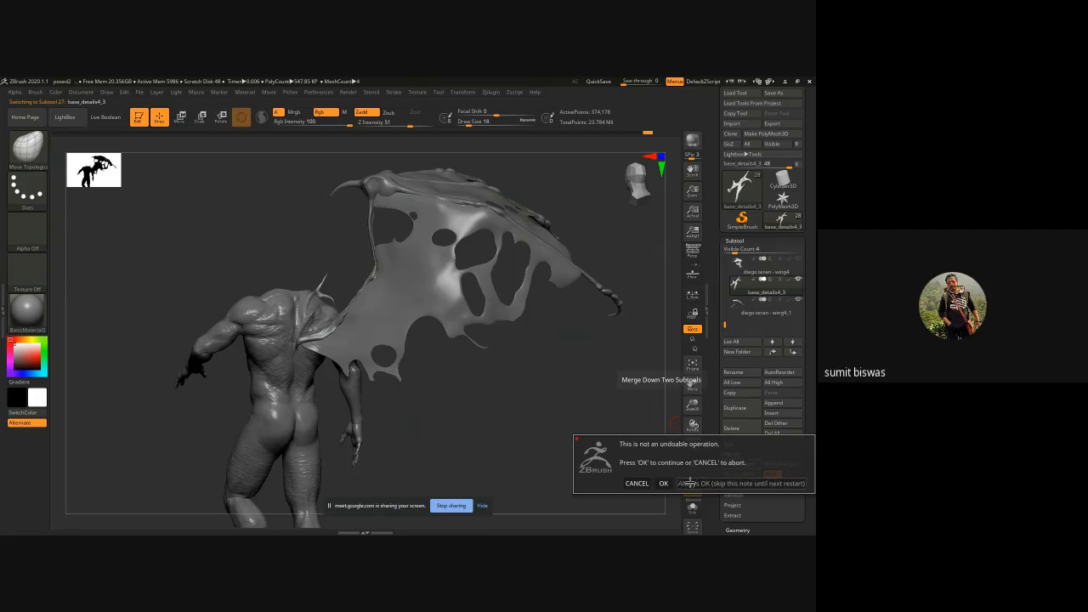
click(664, 482)
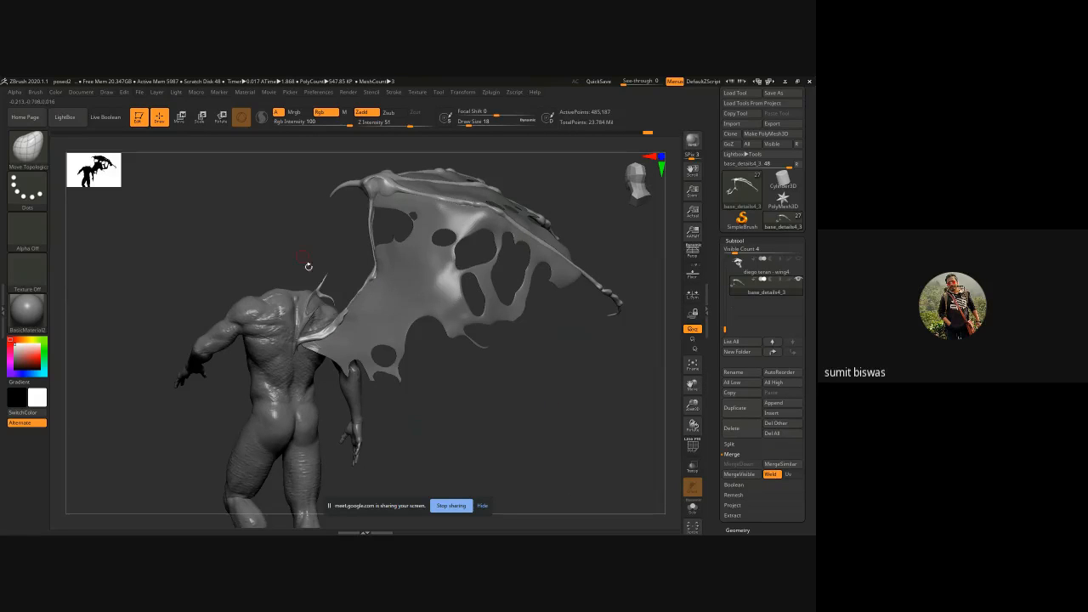
- Isolate the merged spikes and wing bones subtool in Solo mode and ZRemesh it with KeepGroups enabled
mouse_move(582, 408)
mouse_down()
mouse_move(484, 403)
mouse_move(571, 409)
mouse_up()
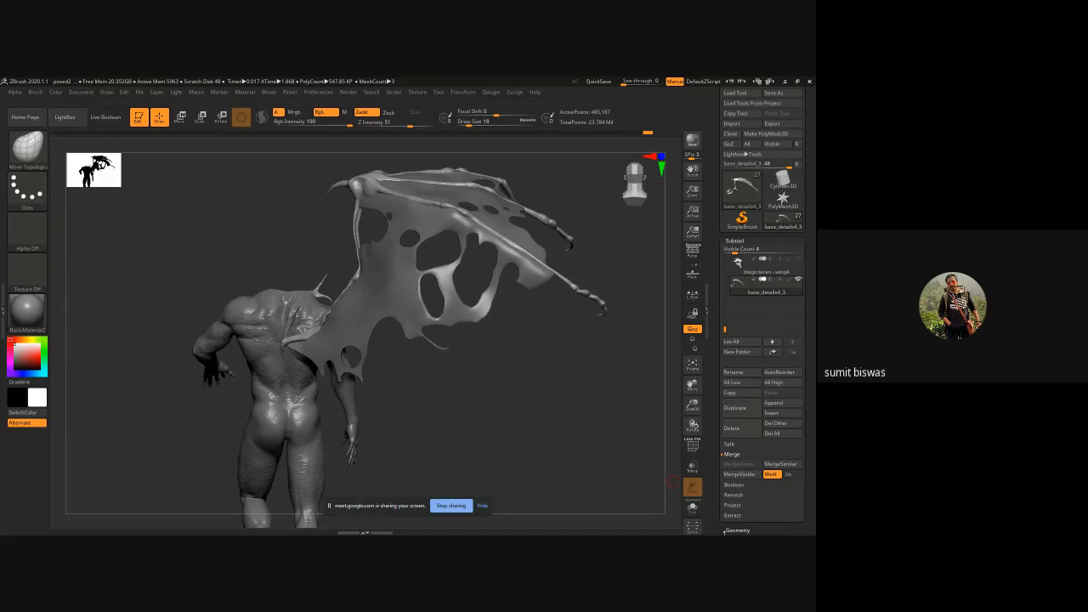
click(693, 507)
mouse_move(469, 364)
mouse_down()
mouse_move(462, 439)
mouse_move(485, 442)
mouse_move(410, 445)
mouse_move(489, 323)
mouse_up()
ctrl+right_drag(377, 272, 417, 374)
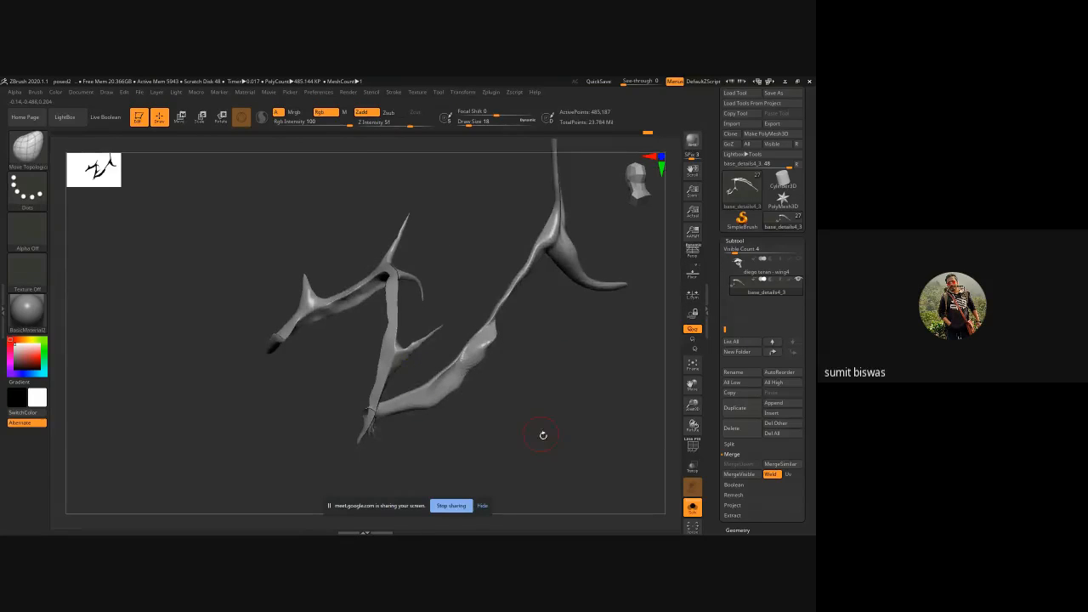
alt+drag(542, 434, 317, 289)
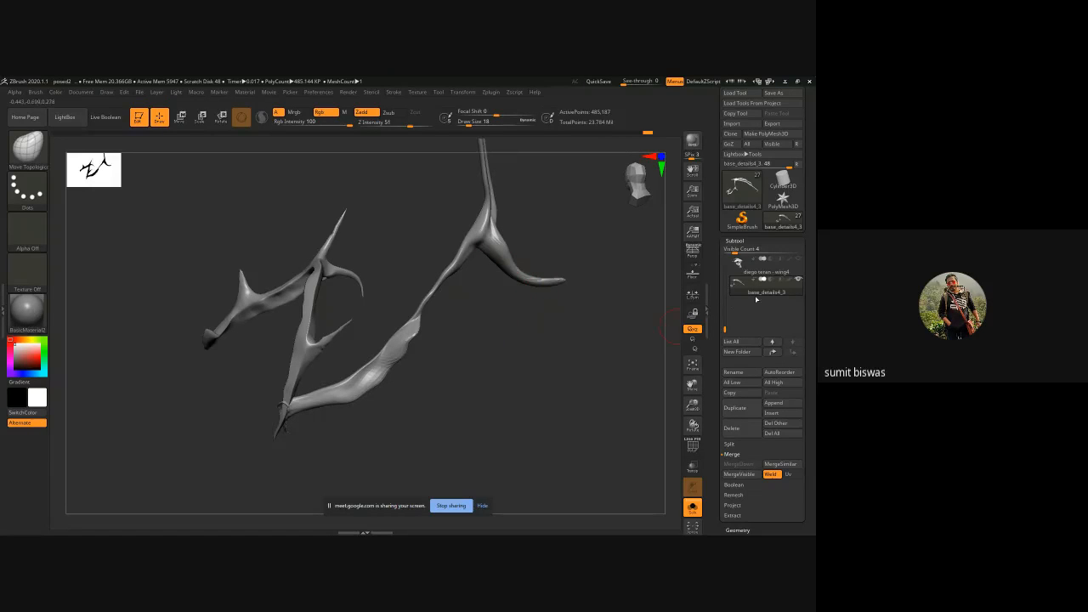
click(745, 242)
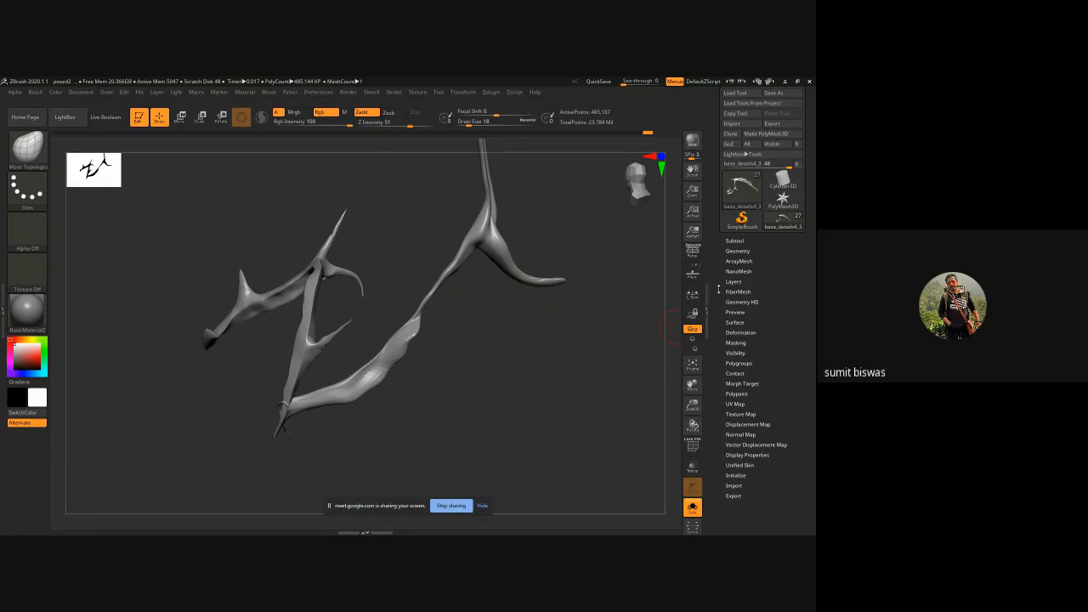
click(737, 251)
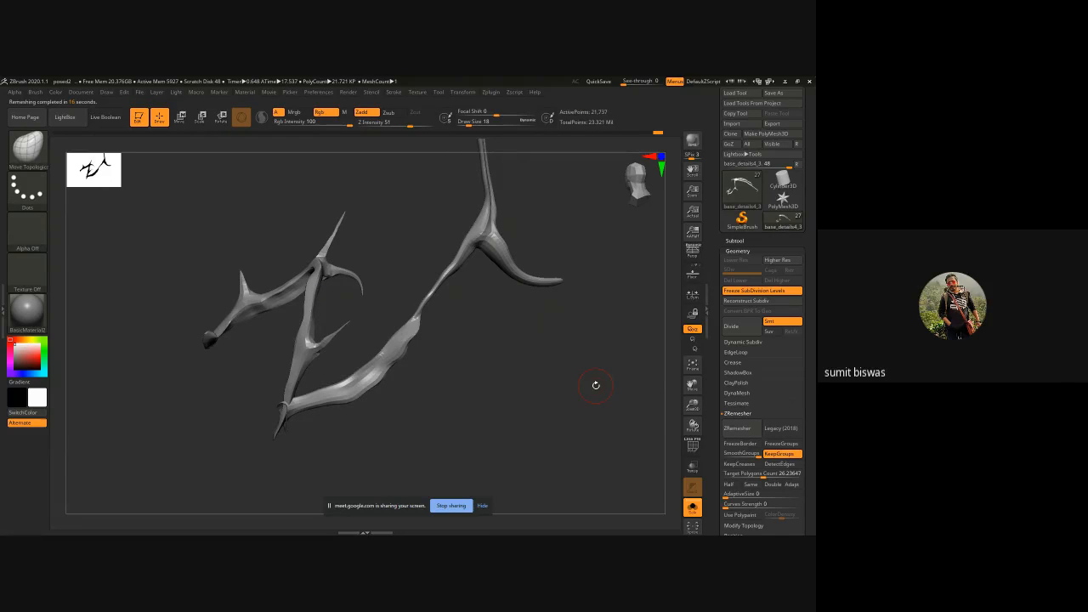
- Undo the ZRemesh and DynaMesh the merged spikes and wing bones at resolution 1512
key(ctrl+z)
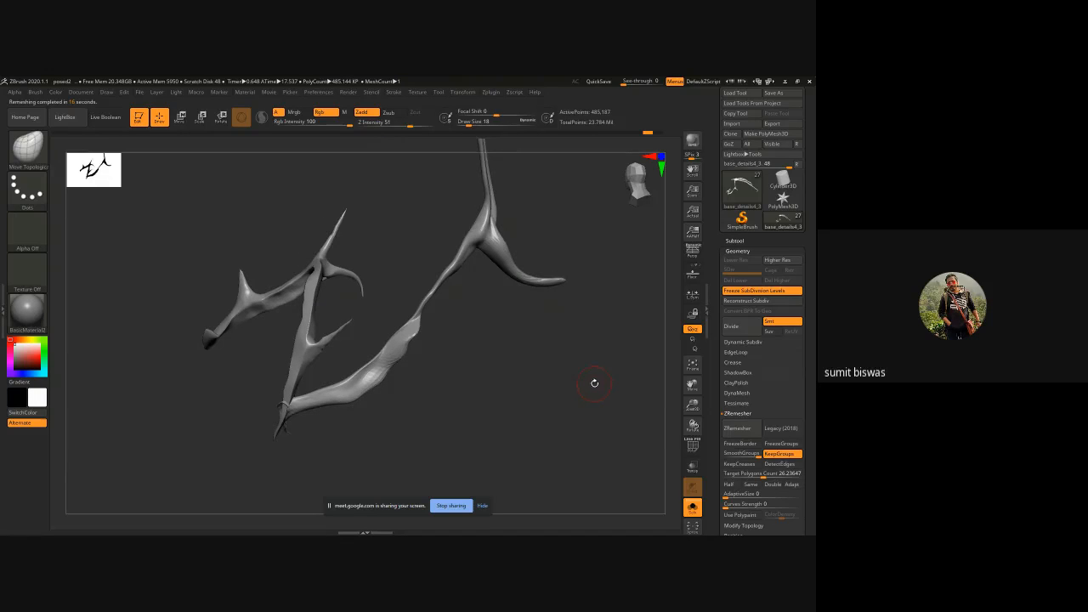
click(740, 393)
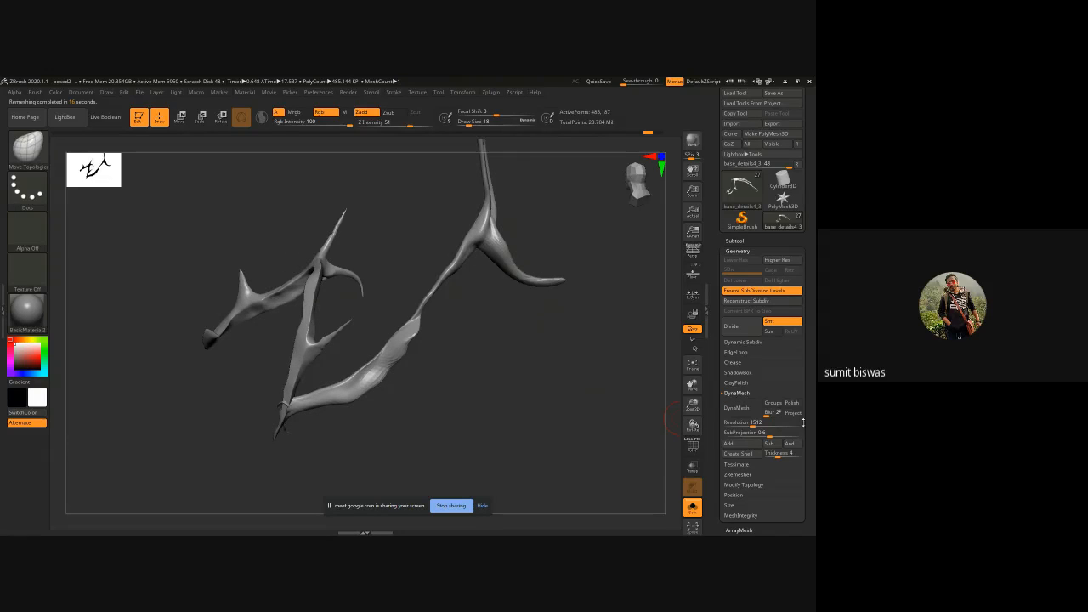
alt+drag(533, 333, 473, 429)
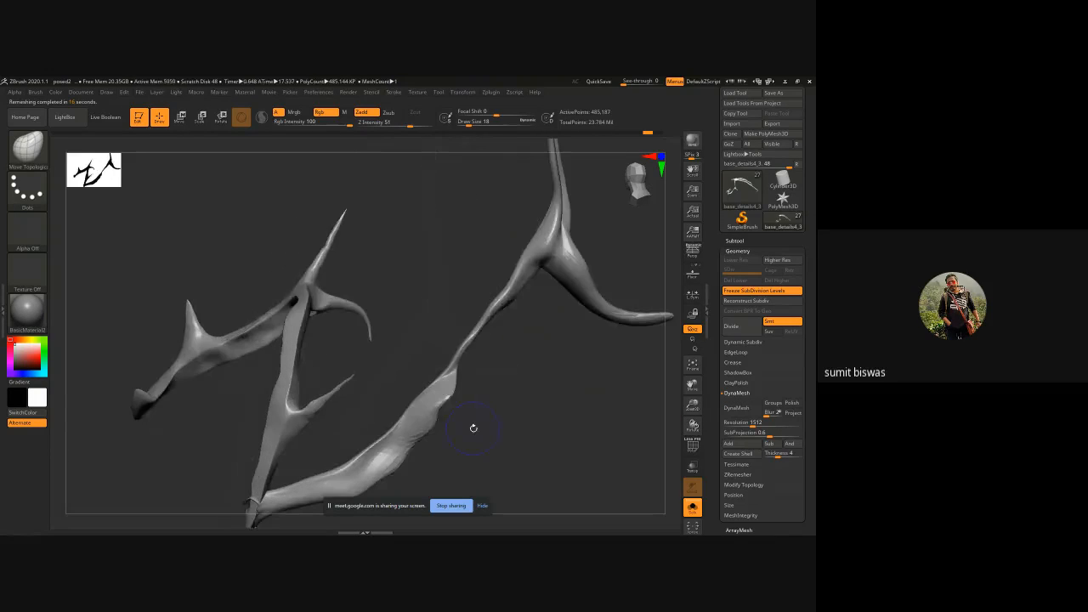
key(shift+f)
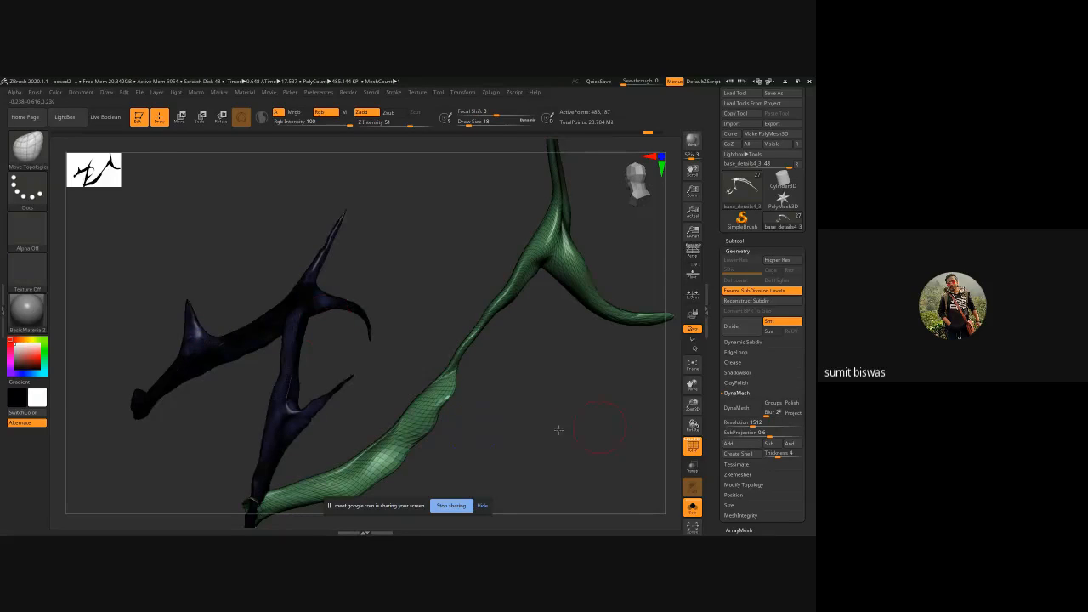
alt+drag(598, 424, 450, 441)
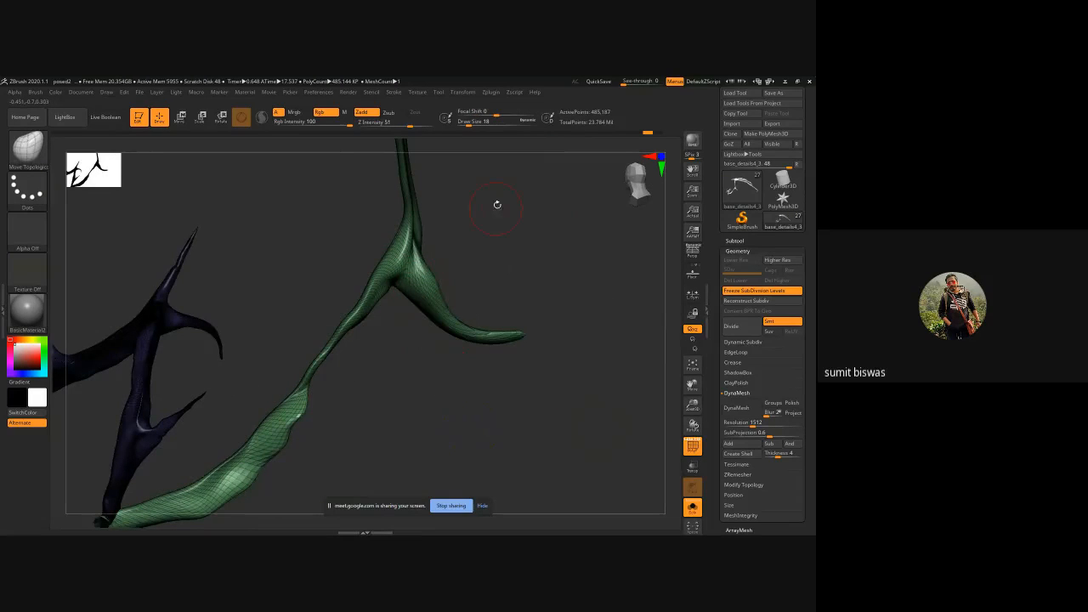
drag(499, 204, 348, 183)
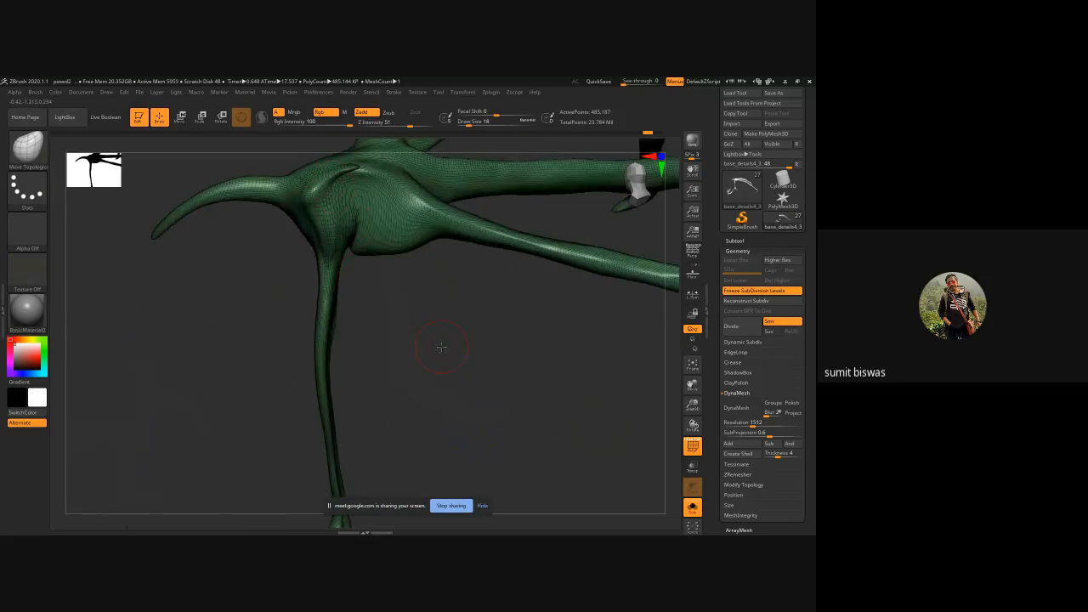
drag(441, 347, 454, 518)
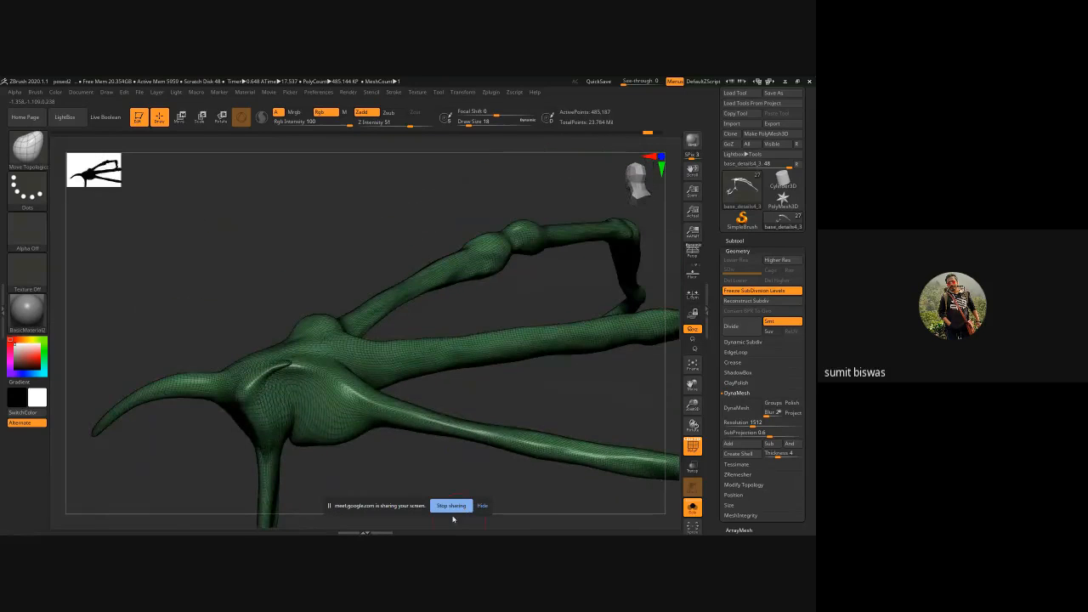
drag(370, 451, 396, 347)
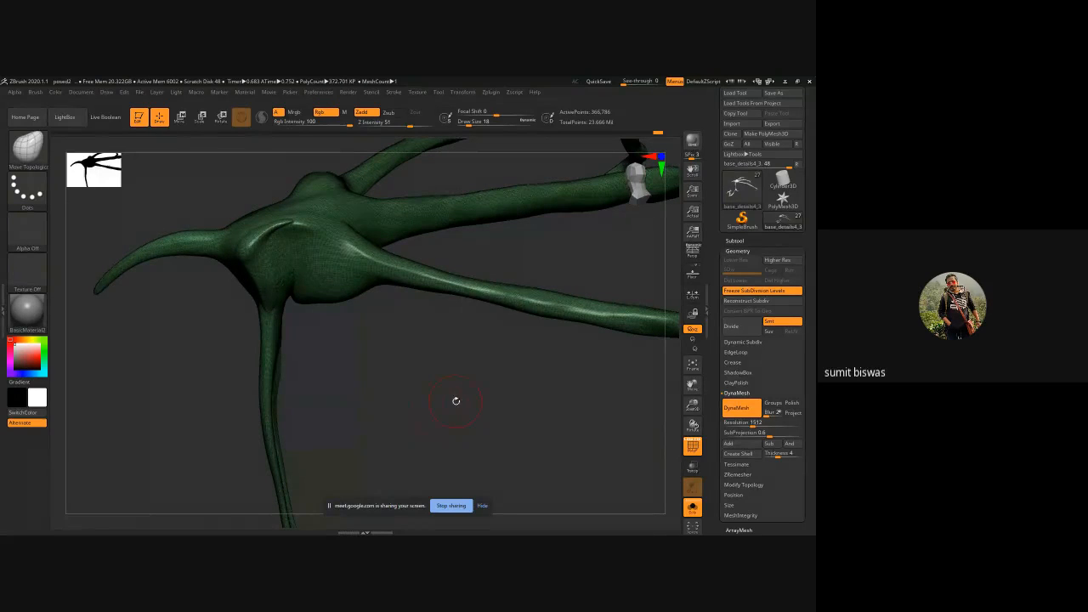
- Hide the polyframe and smooth the ragged joint where the back spikes meet the lower wing bone
mouse_move(454, 396)
mouse_down()
mouse_move(448, 140)
mouse_move(342, 333)
mouse_up()
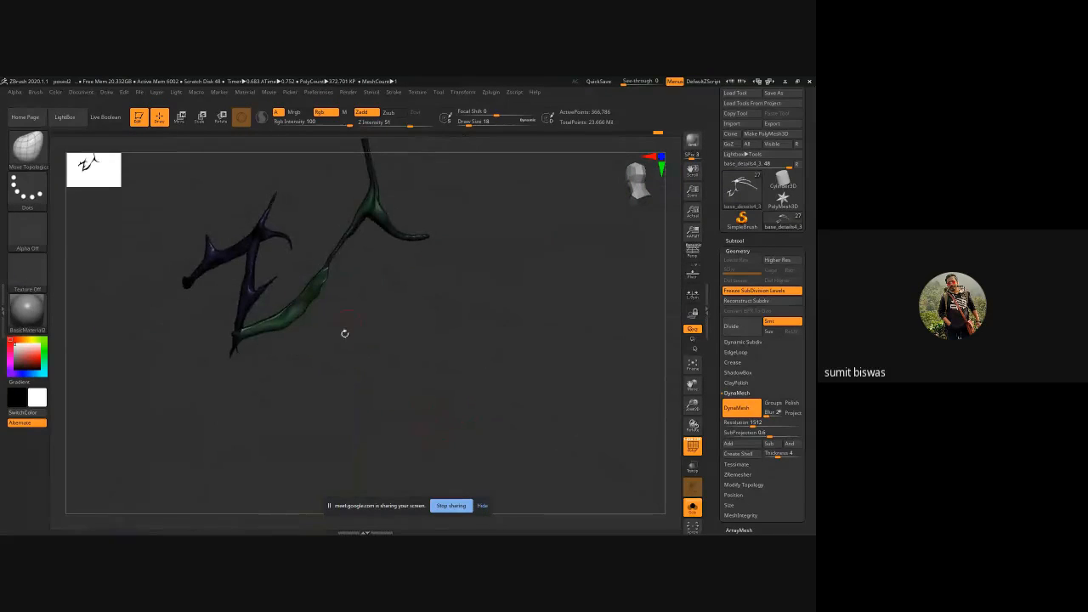
key(ctrl)
alt+drag(235, 367, 316, 353)
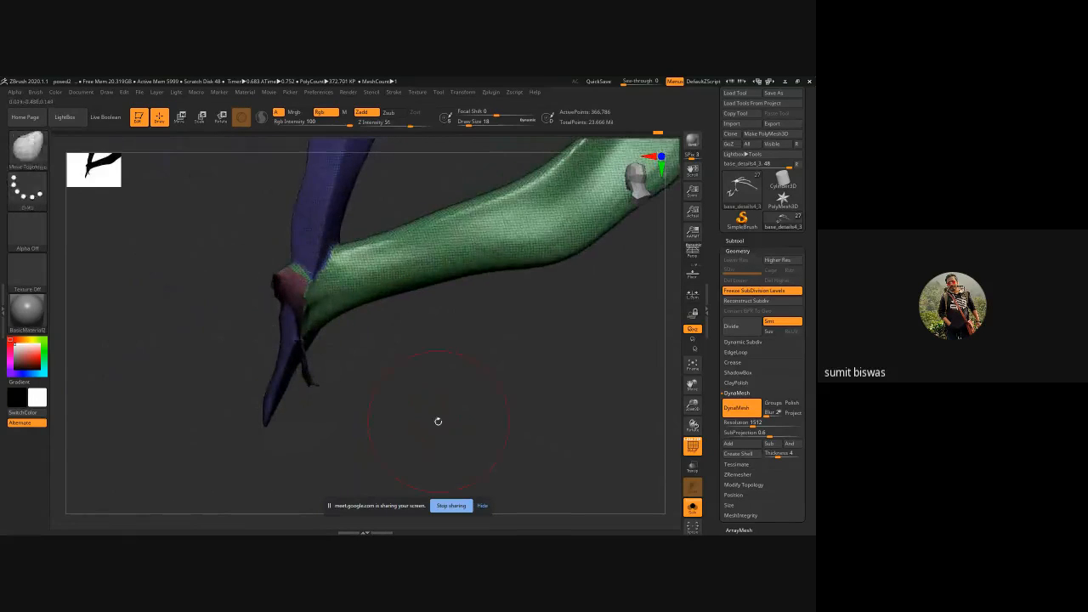
mouse_move(436, 420)
mouse_down()
mouse_move(450, 379)
mouse_move(466, 397)
mouse_move(418, 413)
mouse_move(454, 413)
mouse_move(435, 402)
mouse_up()
key(shift+f)
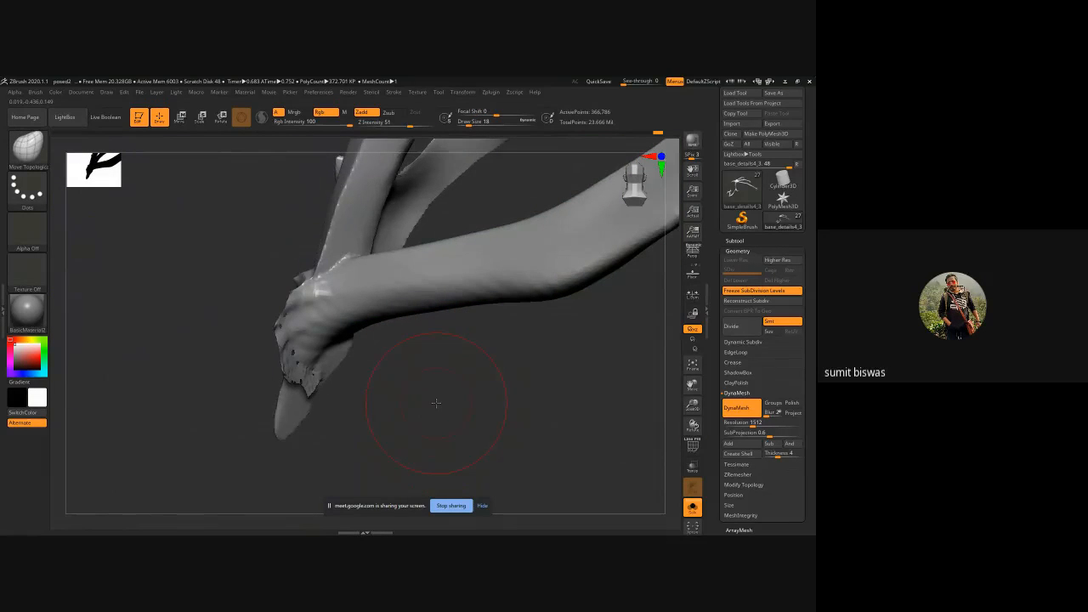
mouse_move(435, 402)
mouse_down()
mouse_move(405, 377)
mouse_move(297, 342)
mouse_move(301, 375)
mouse_move(281, 408)
mouse_move(270, 400)
mouse_up()
mouse_move(294, 284)
shift+mouse_down()
mouse_move(272, 313)
mouse_move(276, 332)
mouse_move(309, 356)
shift+mouse_up()
- Switch to the Move Topological brush with a draw size of 9 and smooth the seam just above the lower spike tip
key(b)
key(m)
key(t)
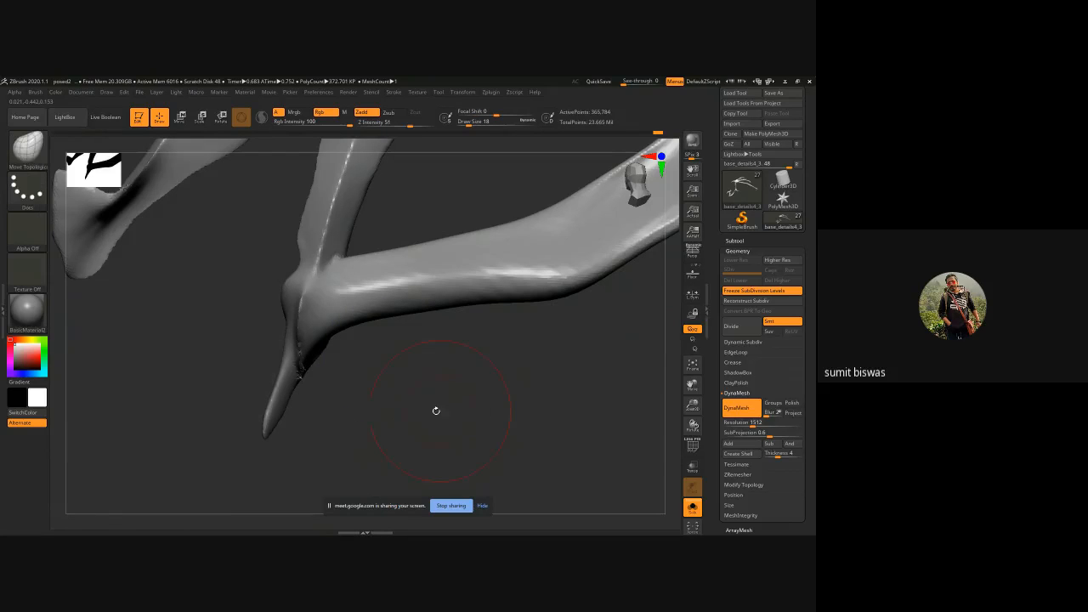
drag(402, 408, 377, 388)
key(bracketleft)
key(bracketleft)
key(bracketleft)
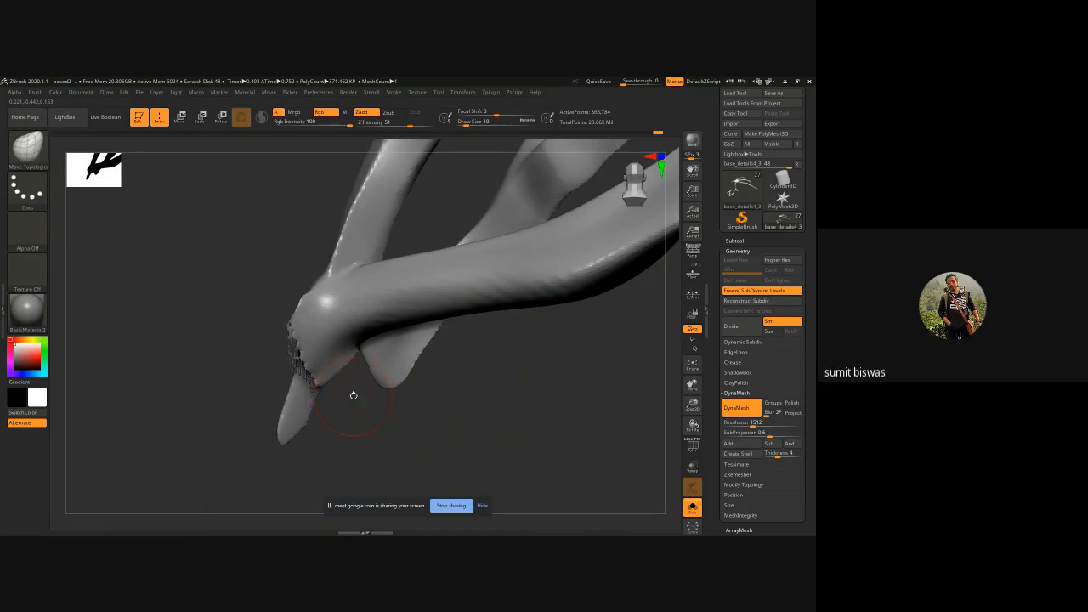
mouse_move(377, 409)
mouse_down()
mouse_move(398, 406)
mouse_move(376, 389)
mouse_move(349, 289)
mouse_up()
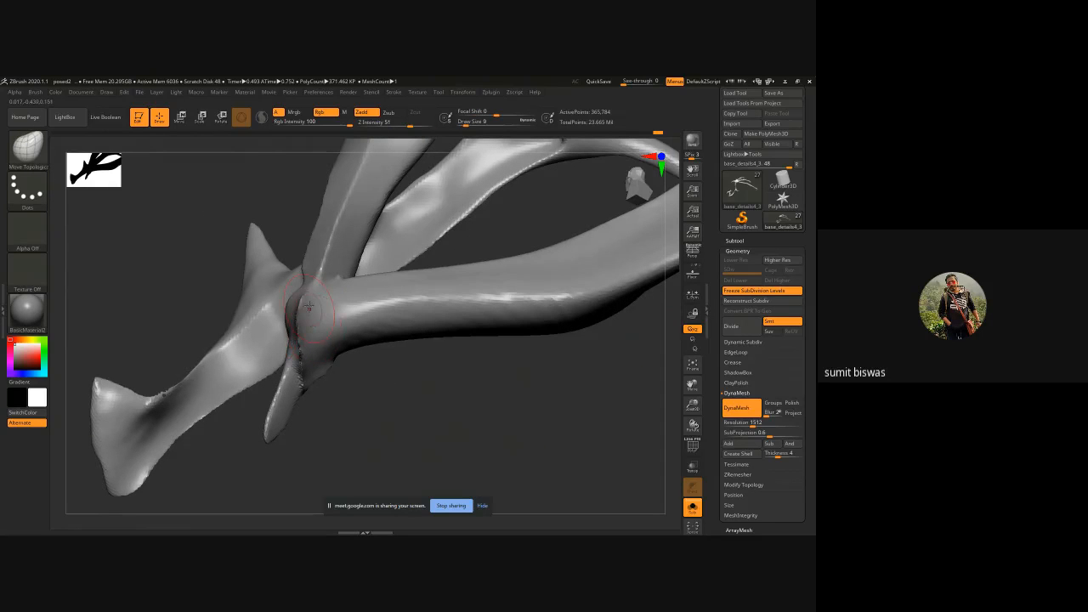
key(shift)
shift+drag(303, 334, 306, 374)
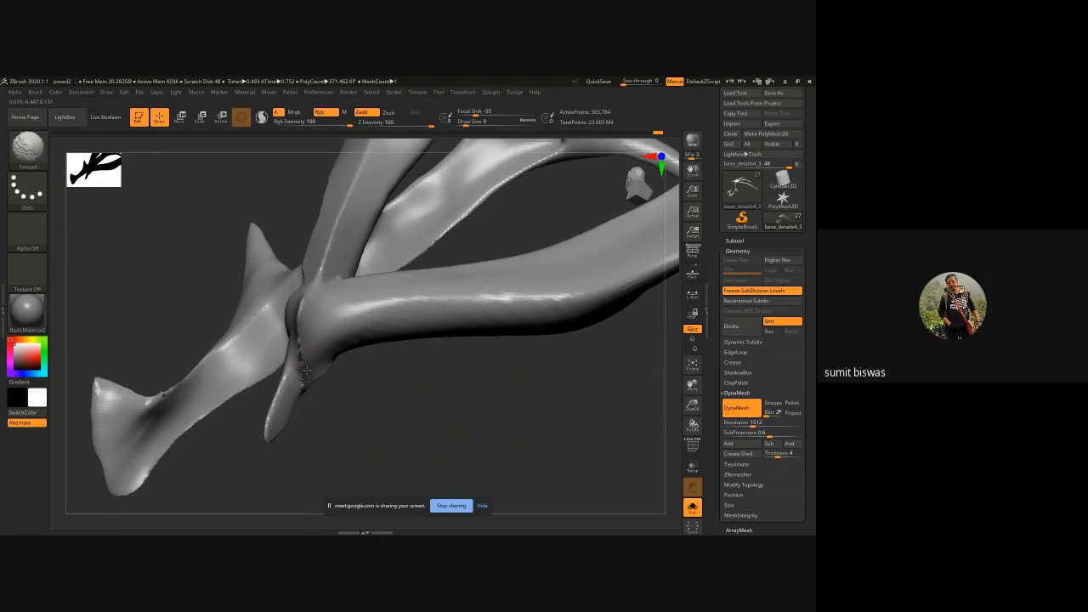
- Build up the torn seam at the lower joint with ClayBuildup and smooth the surface around it
key(b)
key(c)
key(b)
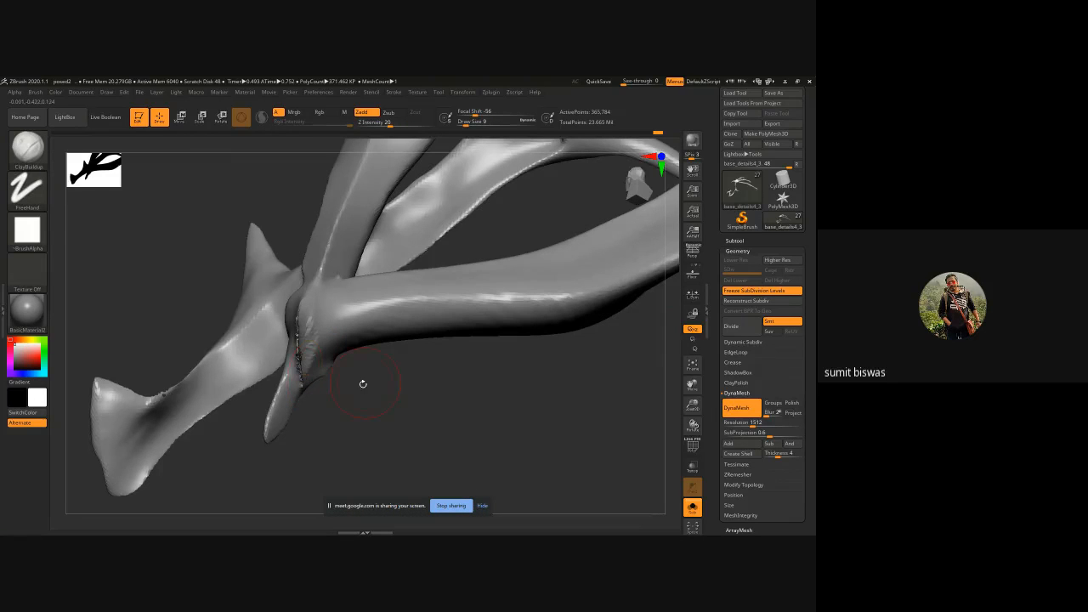
drag(362, 382, 304, 348)
mouse_move(389, 378)
mouse_down()
mouse_move(377, 401)
mouse_move(398, 407)
mouse_up()
shift+drag(342, 368, 377, 360)
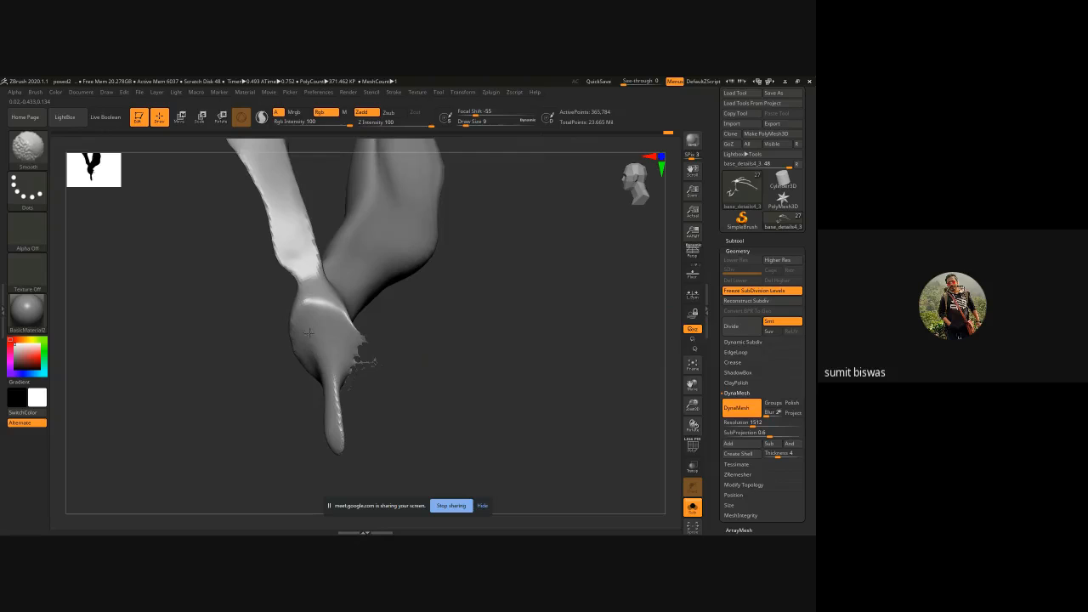
shift+drag(310, 333, 301, 342)
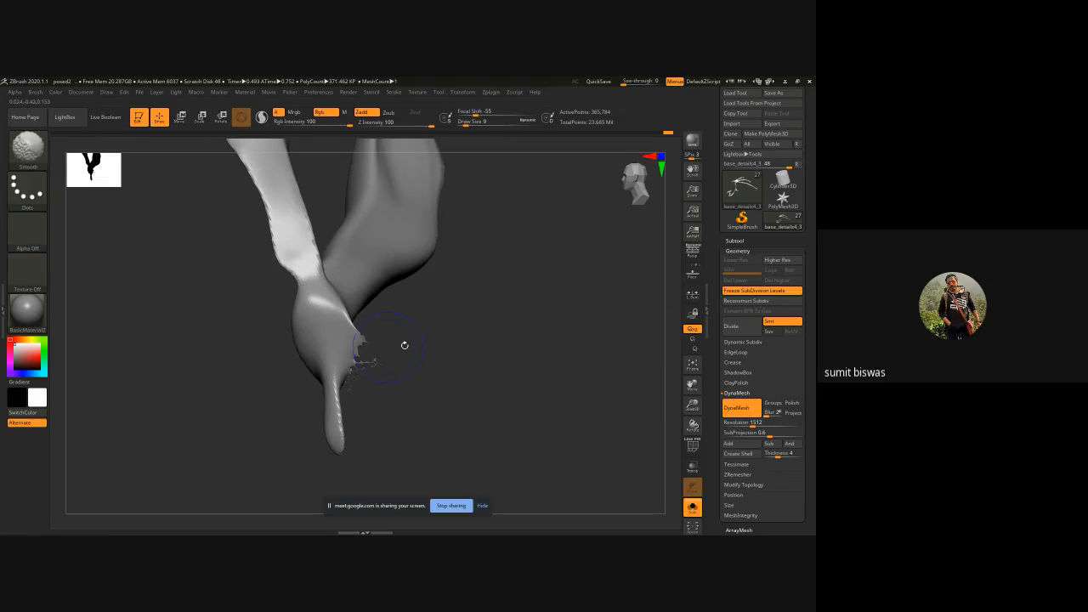
mouse_move(403, 345)
mouse_down()
mouse_move(389, 347)
mouse_move(379, 386)
mouse_up()
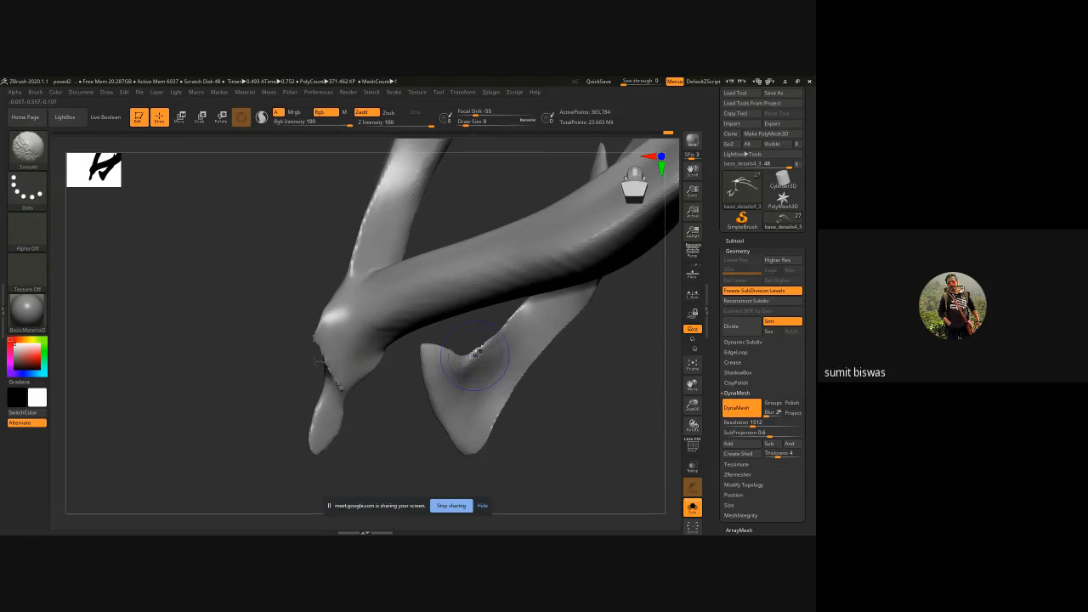
mouse_move(493, 338)
shift+mouse_down()
mouse_move(468, 357)
mouse_move(441, 349)
mouse_move(466, 356)
shift+mouse_up()
- Fill the crease at the wing's wrist joint with ClayBuildup at draw size 18 and smooth it into the bone
mouse_move(587, 384)
mouse_down()
mouse_move(540, 364)
mouse_move(572, 386)
mouse_move(532, 400)
mouse_move(504, 385)
mouse_move(432, 484)
mouse_up()
drag(571, 413, 479, 392)
alt+drag(377, 399, 407, 299)
drag(506, 343, 481, 345)
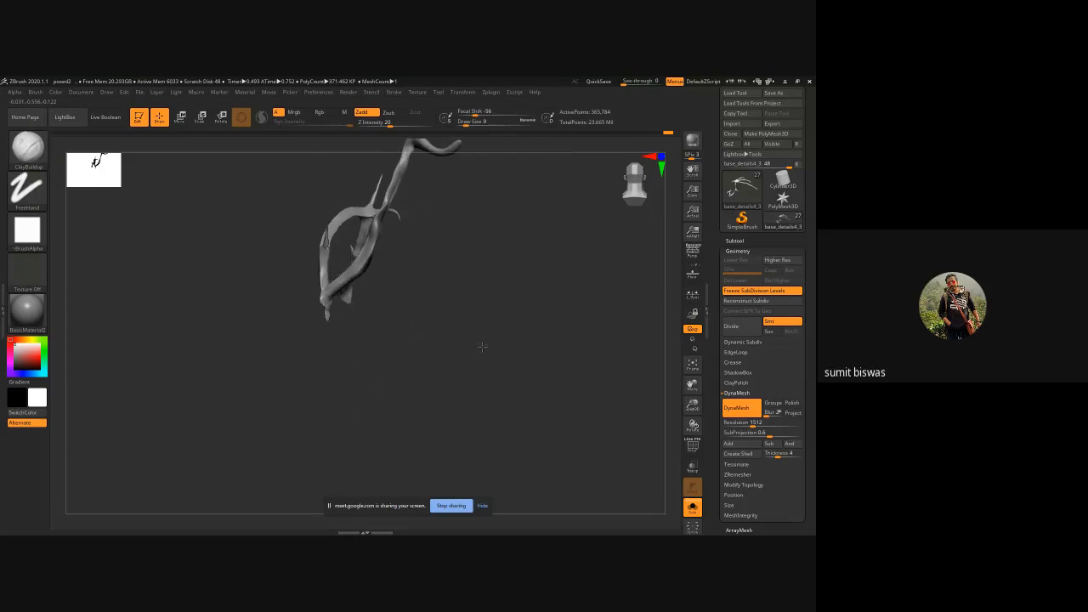
mouse_move(515, 260)
alt+mouse_down()
mouse_move(505, 326)
mouse_move(374, 347)
mouse_move(278, 328)
alt+mouse_up()
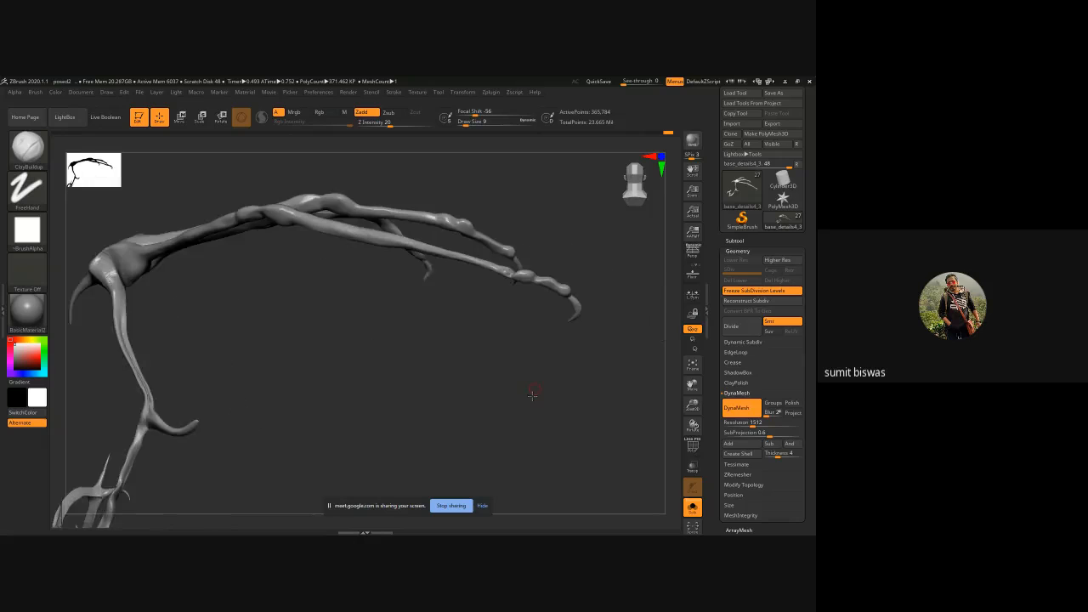
mouse_move(532, 394)
mouse_down()
mouse_move(527, 434)
mouse_move(416, 445)
mouse_move(431, 409)
mouse_move(371, 297)
mouse_up()
key(ctrl)
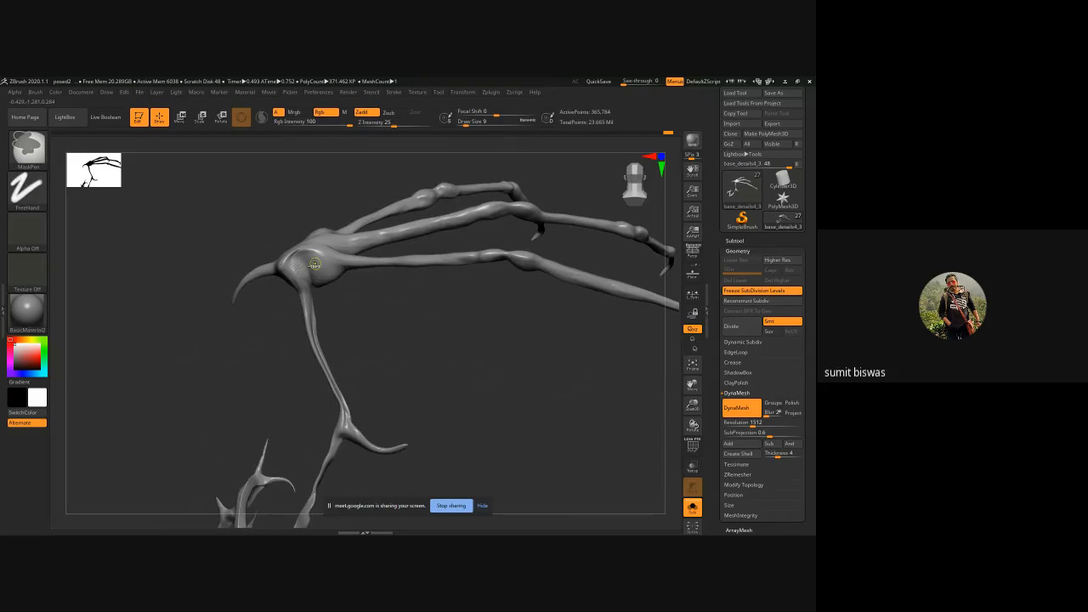
ctrl+right_drag(314, 264, 355, 369)
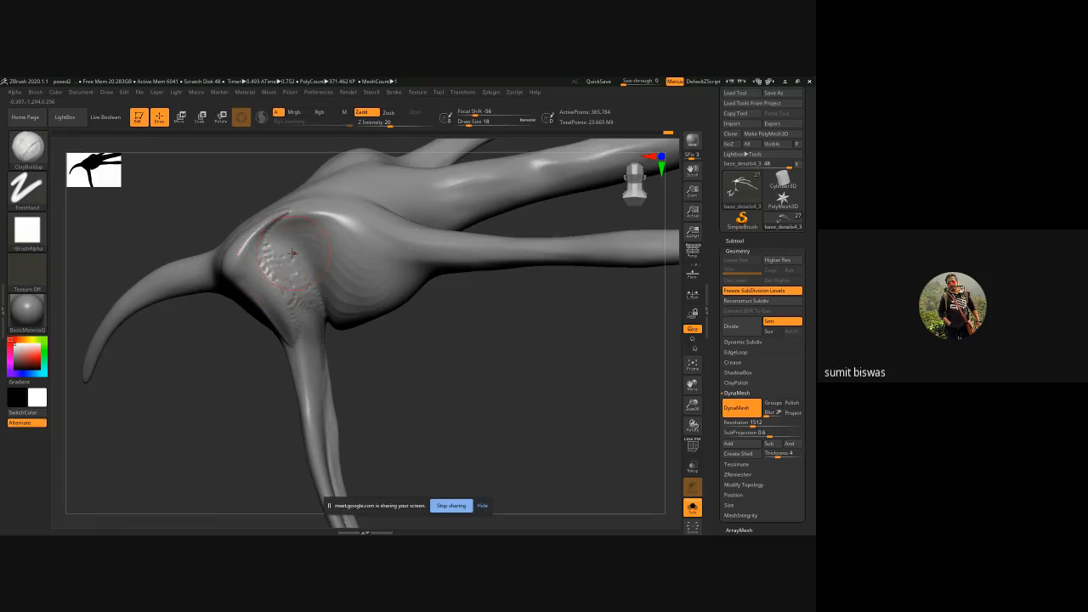
shift+drag(292, 253, 290, 219)
shift+drag(290, 287, 321, 377)
- Examine the wing bones from the elbow spur down to the ragged fragments at the lower joint
alt+right_drag(507, 510, 408, 186)
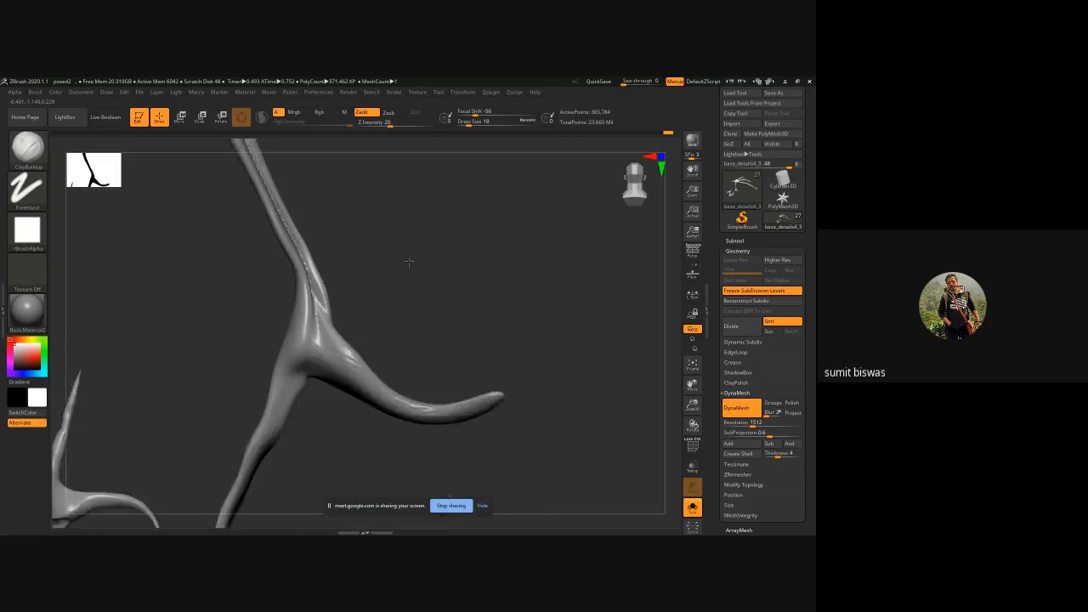
right_drag(409, 261, 360, 302)
drag(466, 297, 502, 461)
key(f)
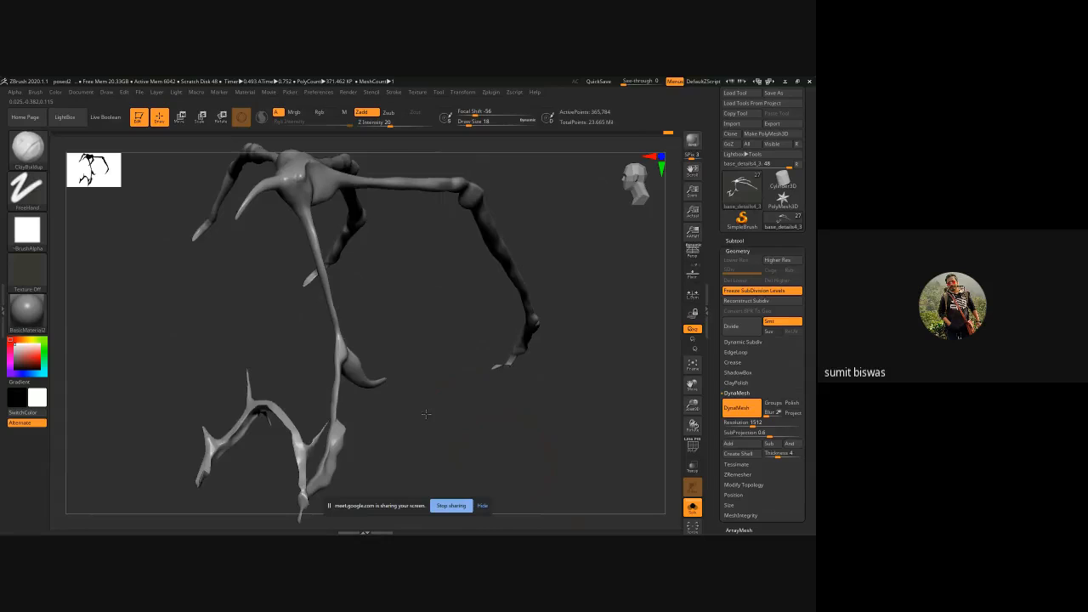
alt+drag(426, 414, 435, 169)
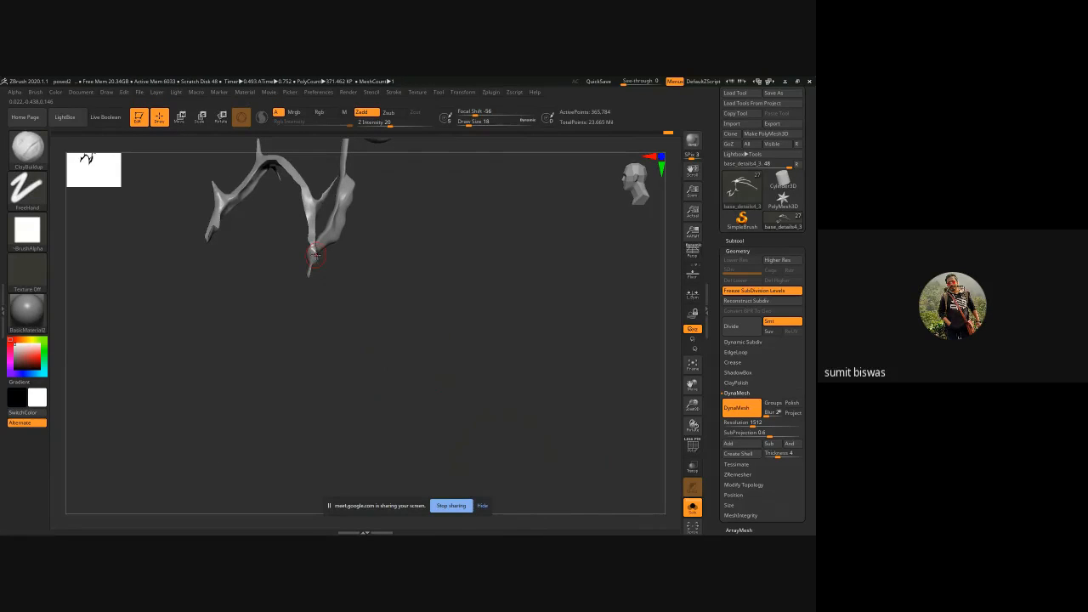
key(ctrl)
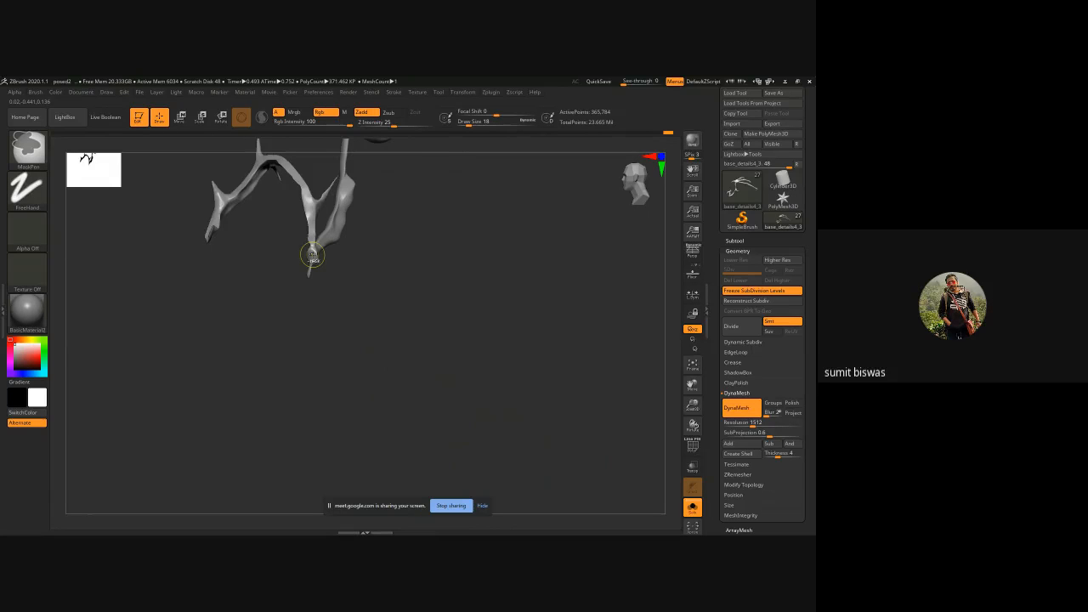
ctrl+right_drag(312, 254, 395, 514)
alt+right_drag(436, 342, 462, 366)
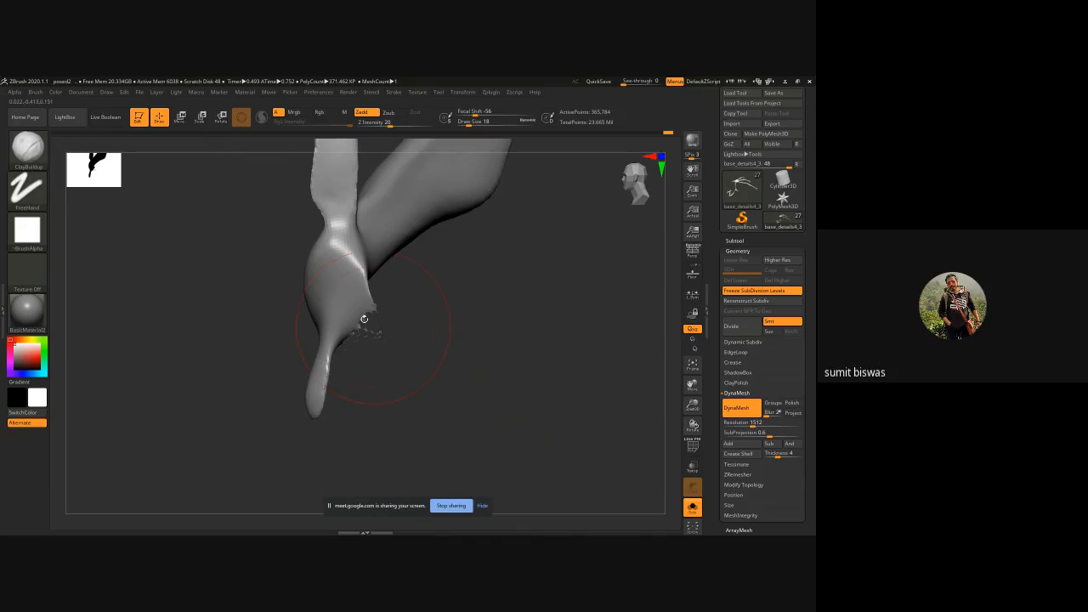
ctrl+right_drag(364, 319, 683, 398)
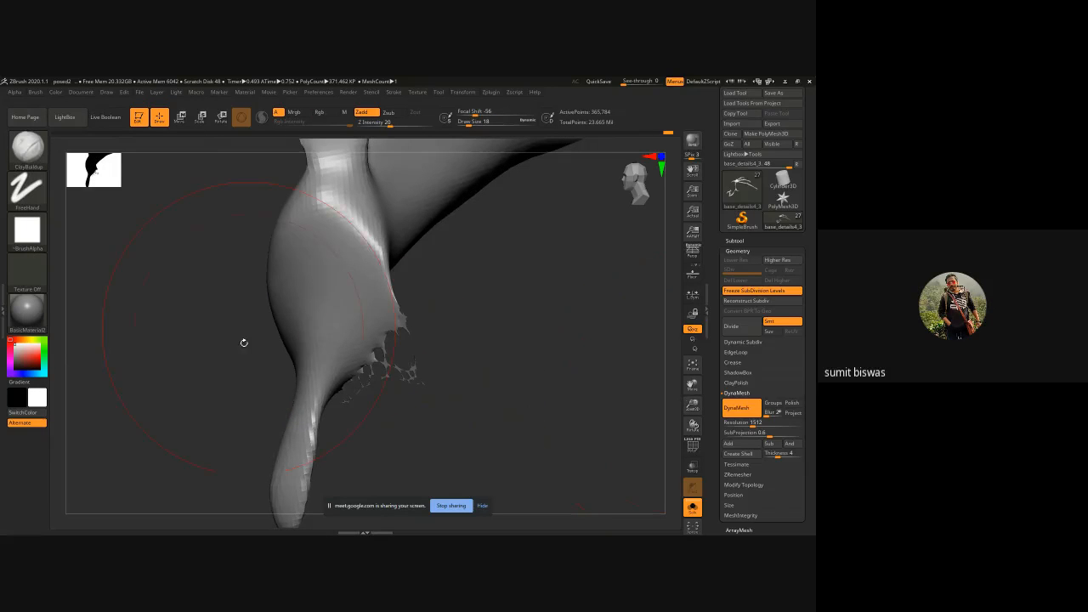
- Choose TrimLasso as the active selection brush for cutting away stray geometry
click(37, 160)
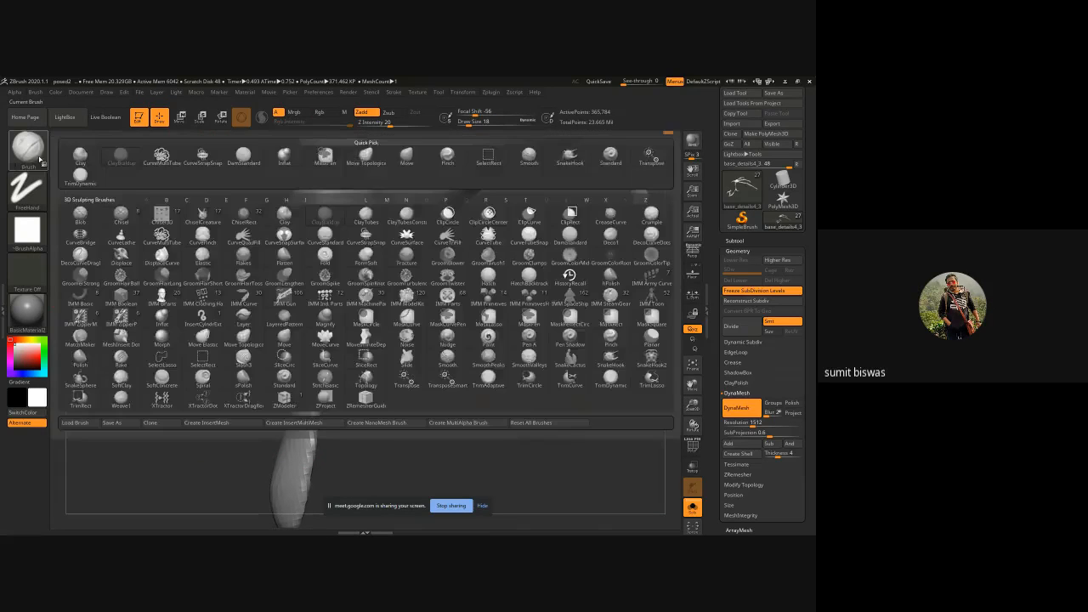
click(38, 161)
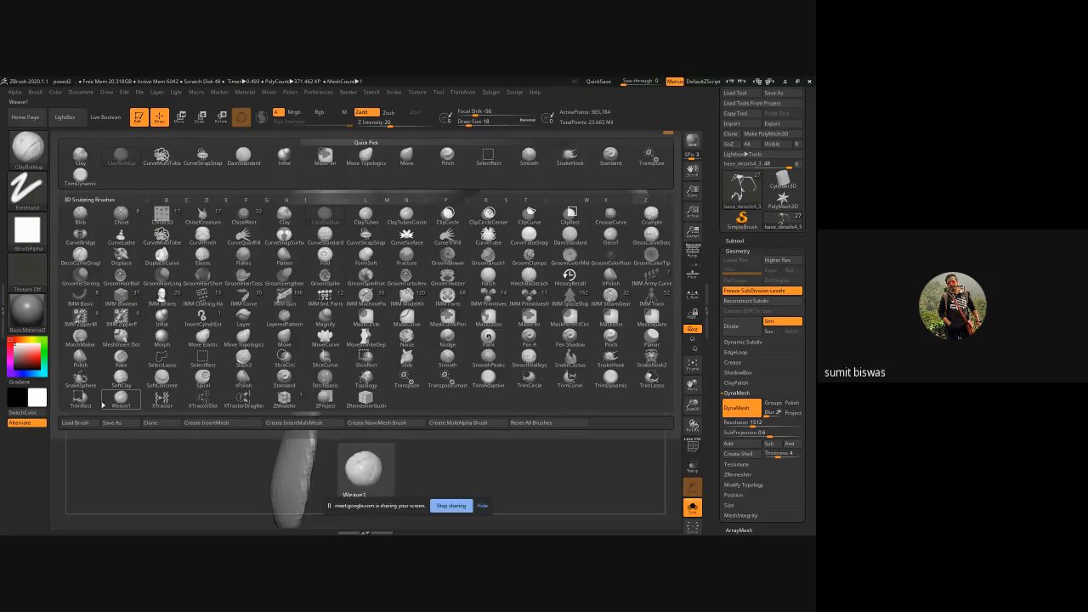
click(651, 379)
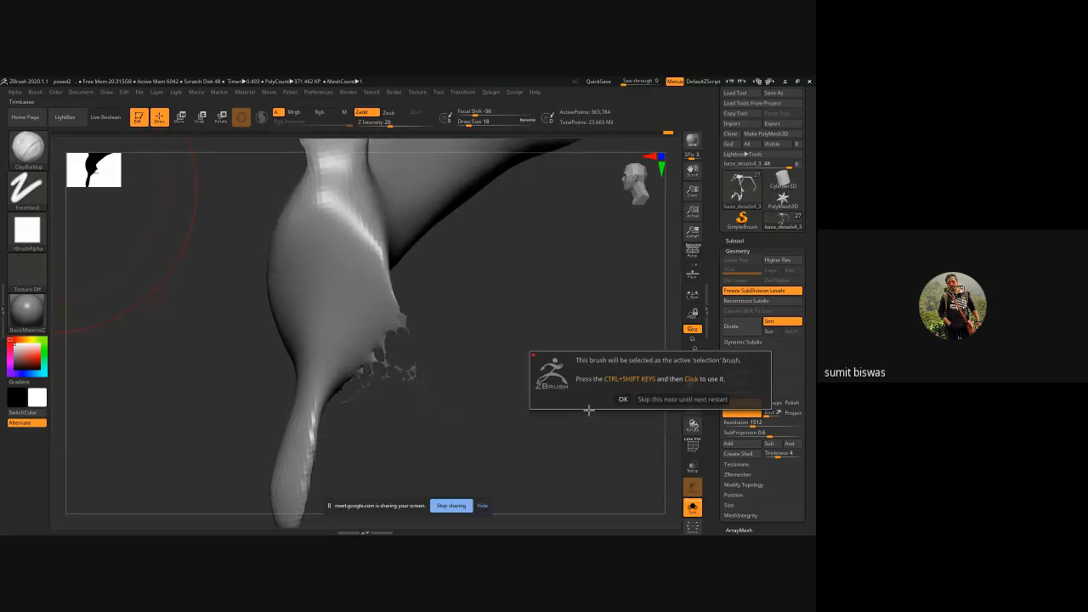
click(623, 398)
key(ctrl+shift)
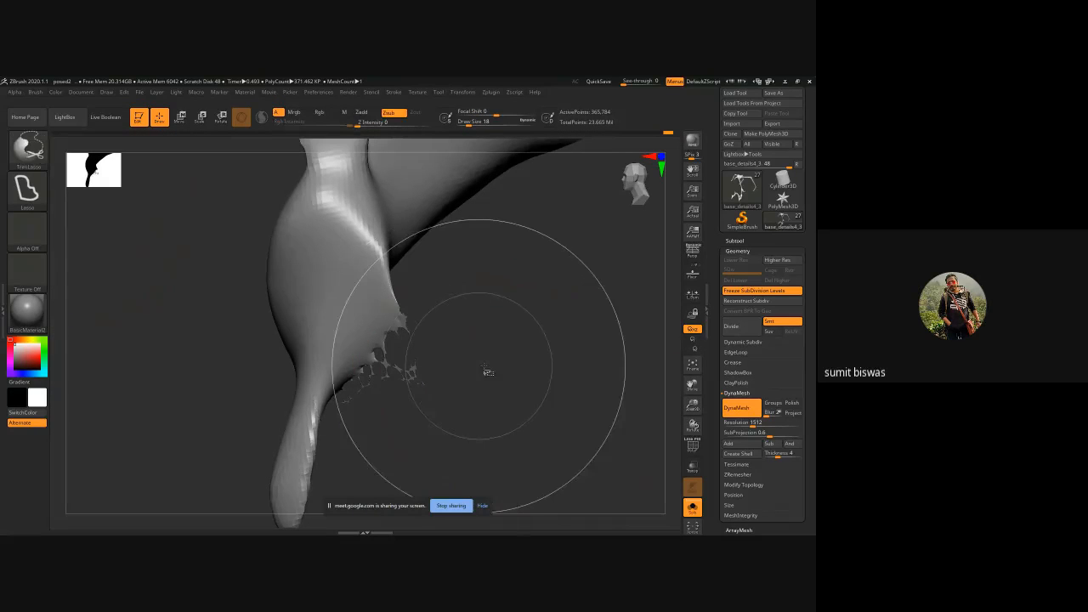
mouse_move(392, 424)
ctrl+shift+mouse_down()
mouse_move(331, 396)
mouse_move(330, 378)
mouse_move(388, 276)
mouse_move(552, 313)
ctrl+shift+mouse_up()
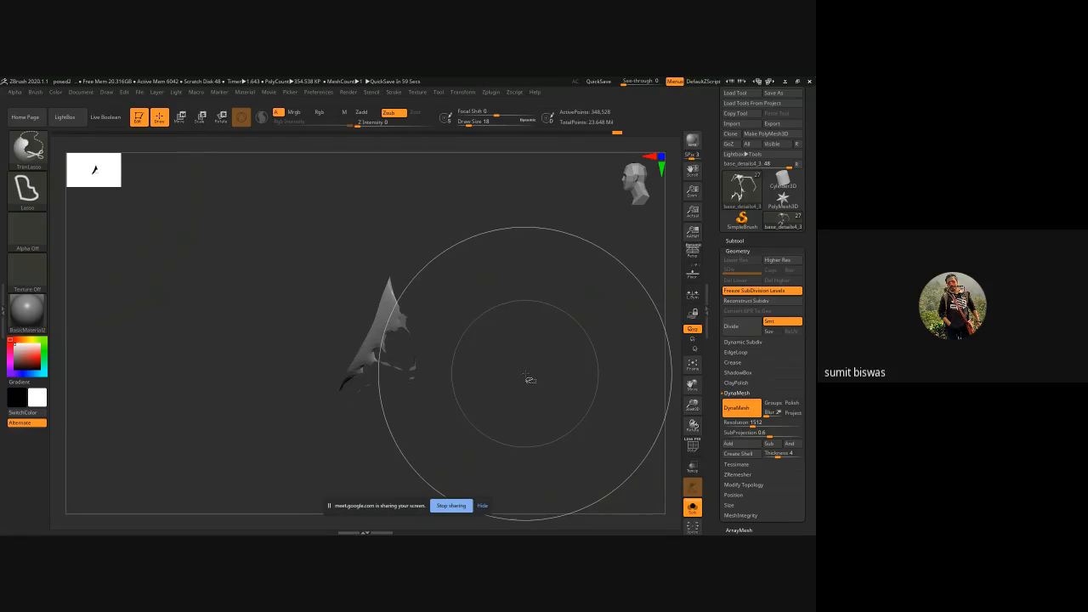
key(ctrl+shift)
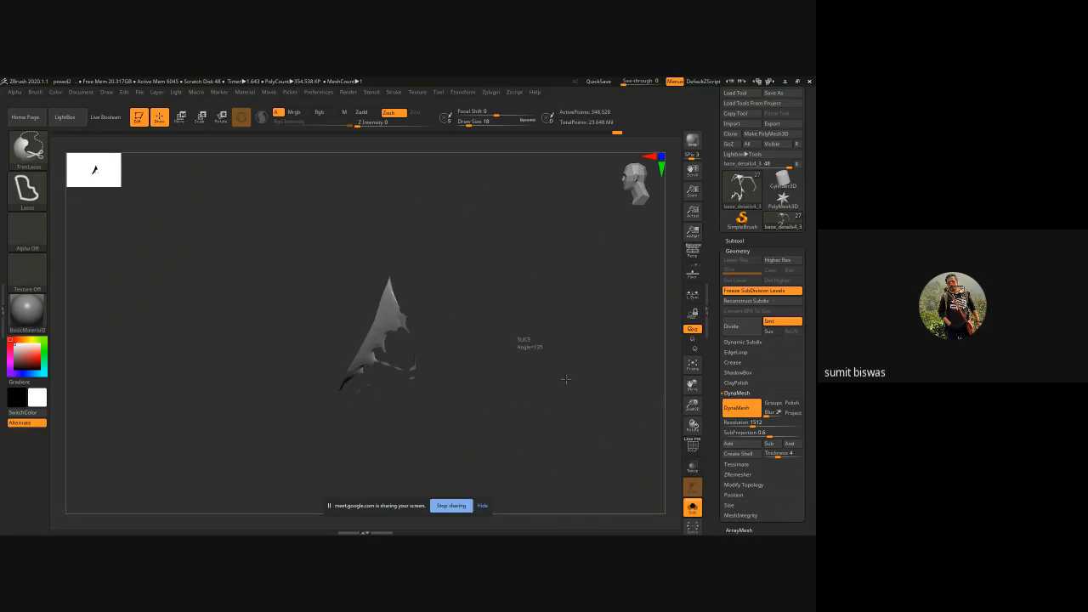
key(ctrl+z)
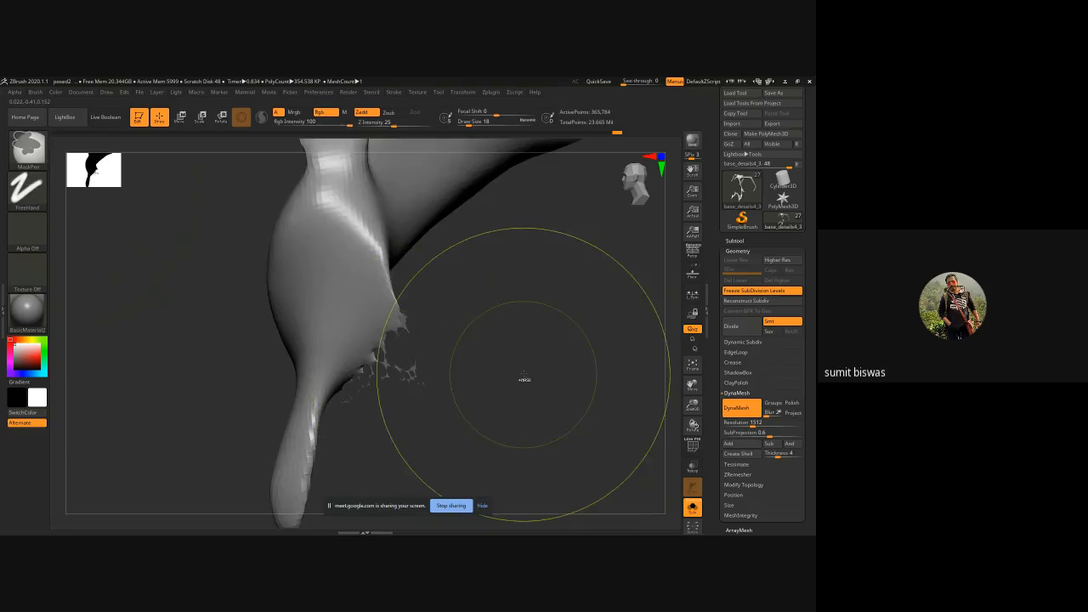
- Trim the ragged fragments off the lower wing joint with TrimLasso and cut away the corner protruding from its side
mouse_move(494, 371)
ctrl+shift+mouse_down()
mouse_move(449, 287)
mouse_move(389, 259)
mouse_move(322, 387)
mouse_move(532, 432)
ctrl+shift+mouse_up()
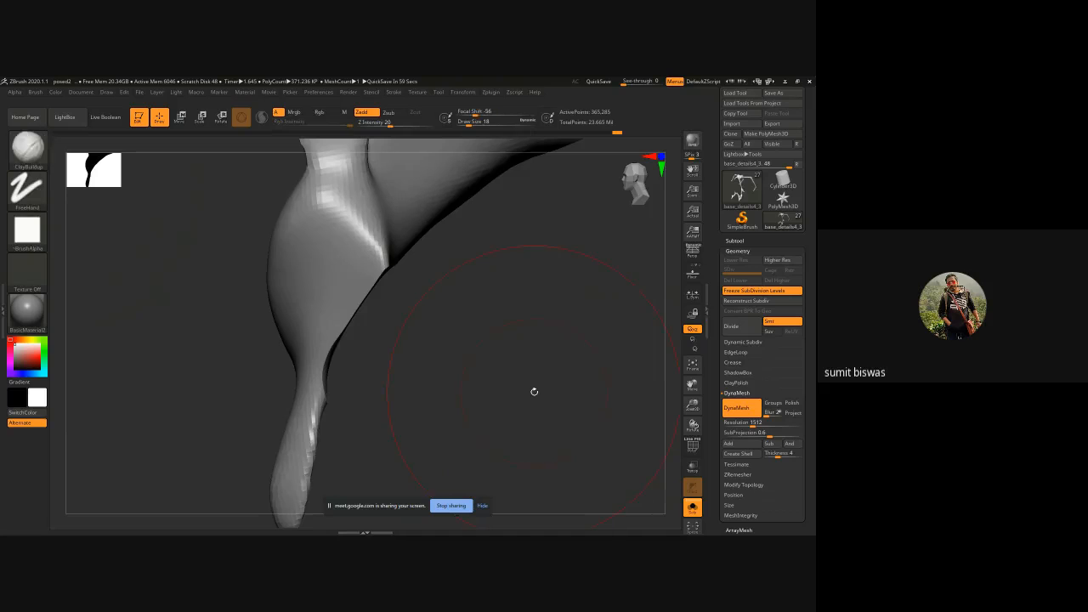
mouse_move(412, 371)
mouse_down()
mouse_move(375, 397)
mouse_move(435, 402)
mouse_up()
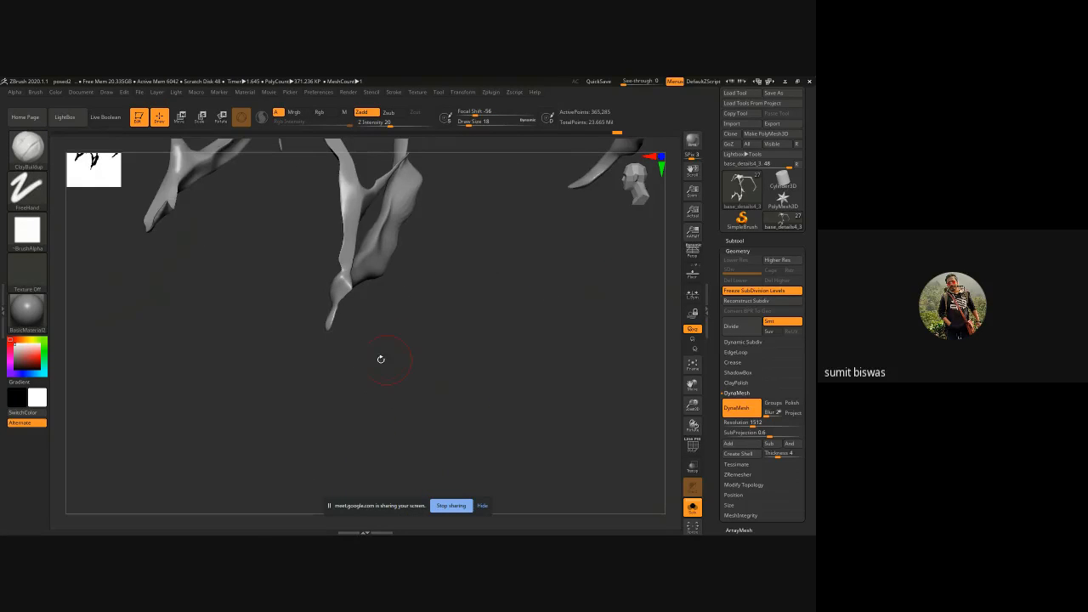
mouse_move(381, 358)
mouse_down()
mouse_move(396, 406)
mouse_move(378, 451)
mouse_up()
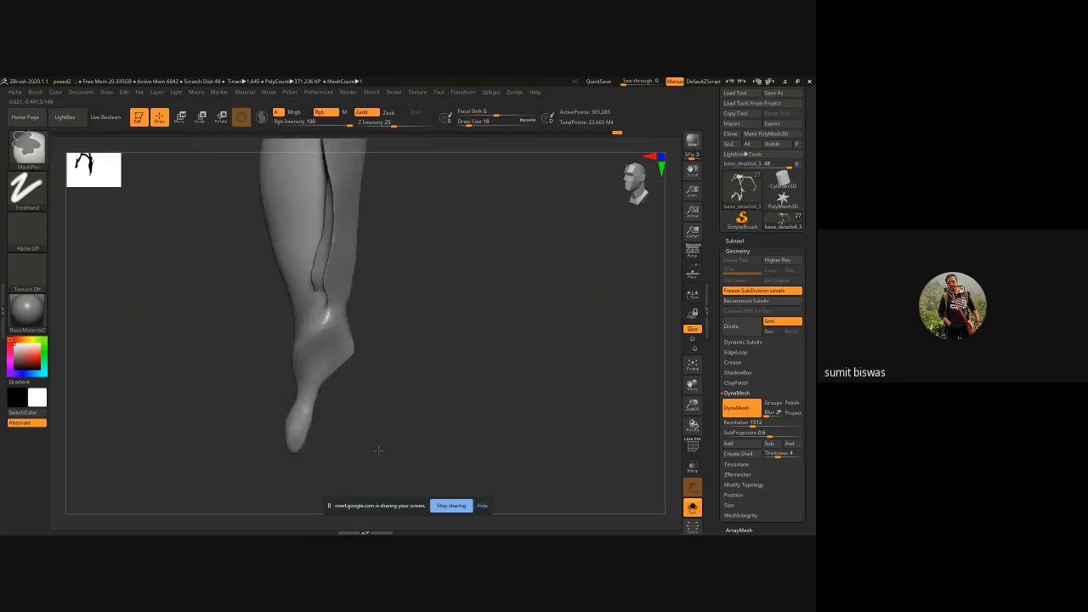
ctrl+right_drag(379, 450, 396, 503)
mouse_move(371, 433)
ctrl+shift+mouse_down()
mouse_move(409, 412)
mouse_move(431, 335)
mouse_move(353, 290)
mouse_move(311, 394)
mouse_move(438, 455)
ctrl+shift+mouse_up()
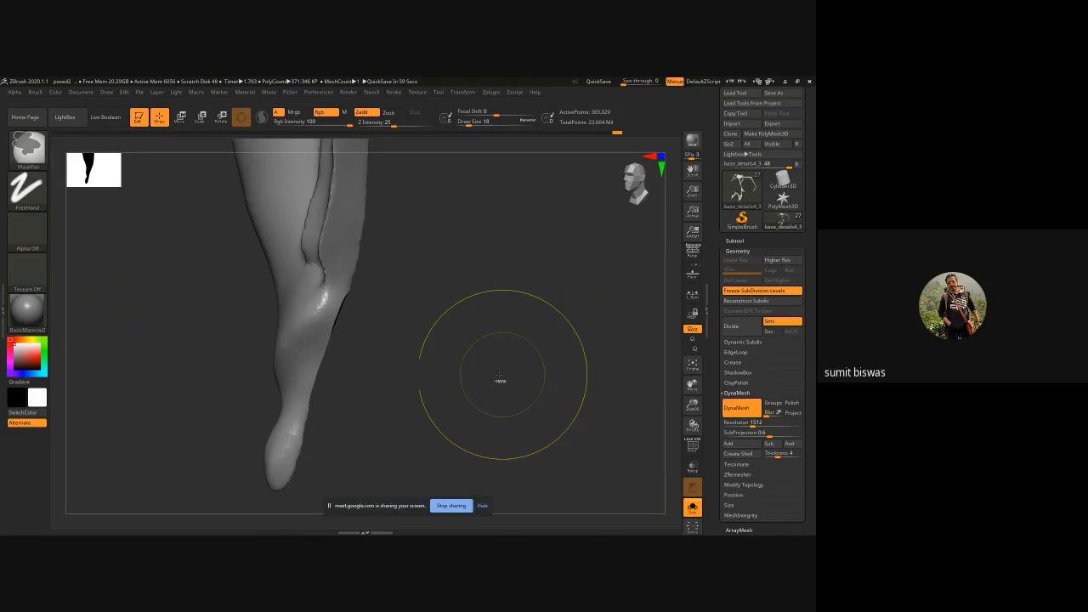
- Trim the protruding flap off the outer side of the long wing bone above the lower joint with TrimLasso
key(f)
drag(500, 380, 487, 411)
alt+drag(457, 347, 391, 366)
mouse_move(432, 323)
alt+mouse_down()
mouse_move(381, 422)
mouse_move(405, 331)
mouse_move(361, 246)
mouse_move(318, 248)
alt+mouse_up()
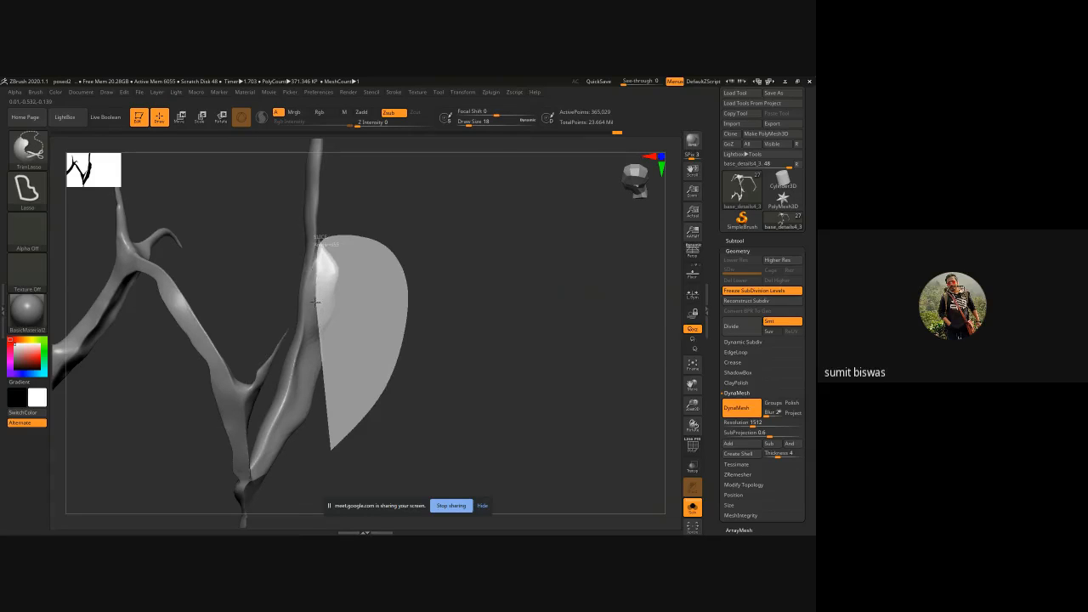
mouse_move(314, 302)
ctrl+shift+mouse_down()
mouse_move(279, 461)
mouse_move(316, 496)
mouse_move(374, 459)
ctrl+shift+mouse_up()
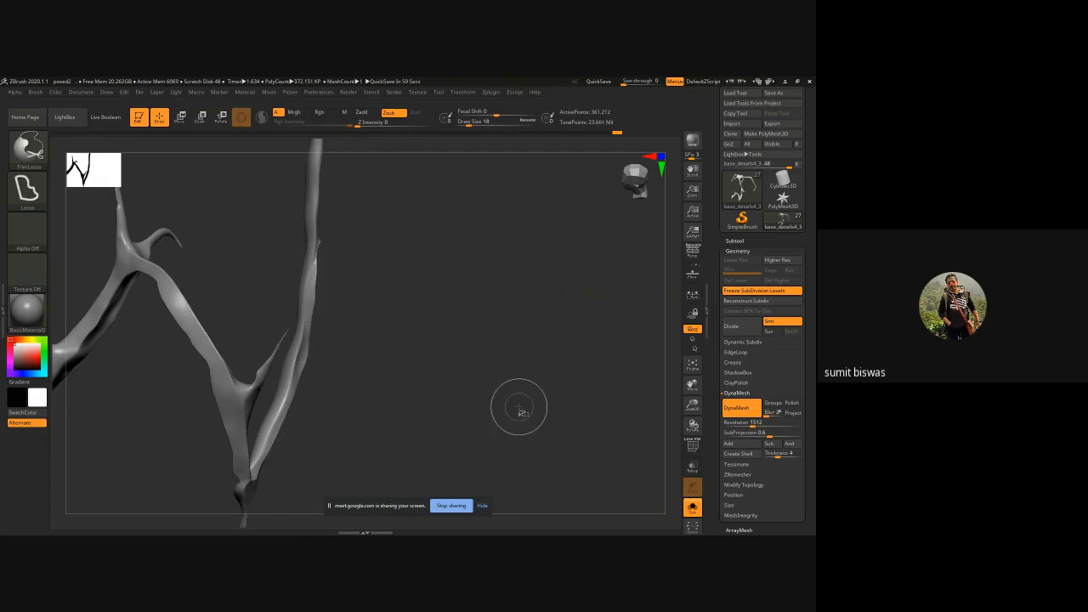
- Trim the lumpy edge at the base of the thin spike where it branches from the lower wing bone
drag(520, 405, 396, 295)
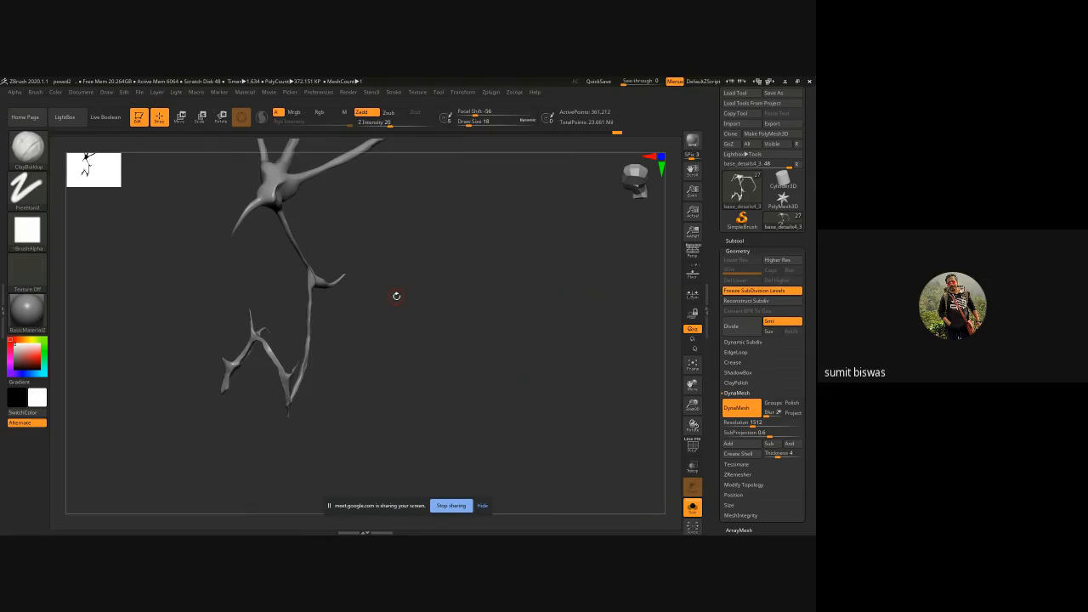
click(27, 162)
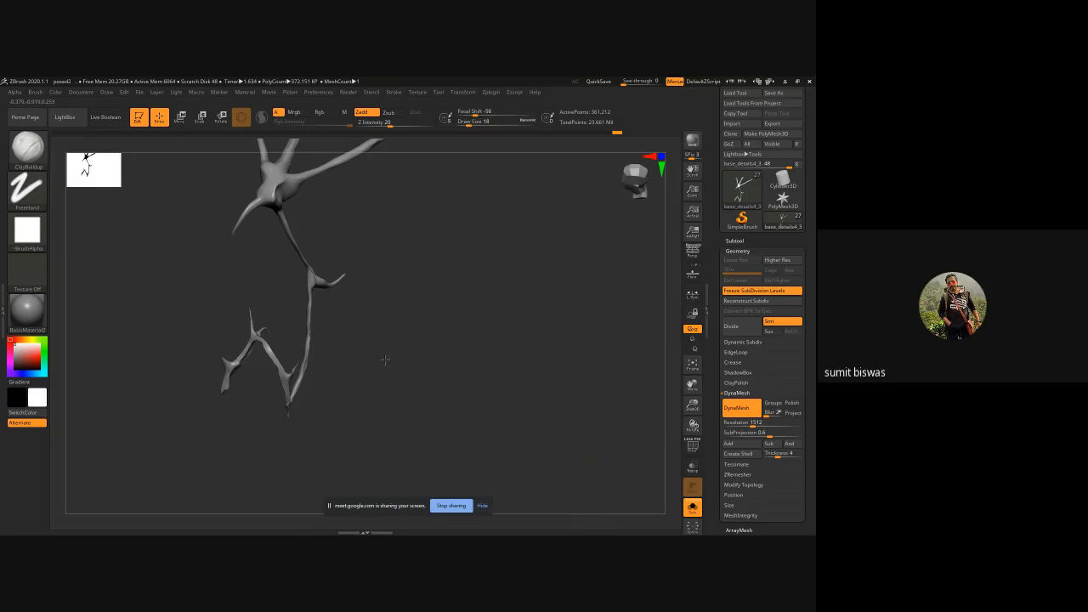
drag(457, 374, 386, 329)
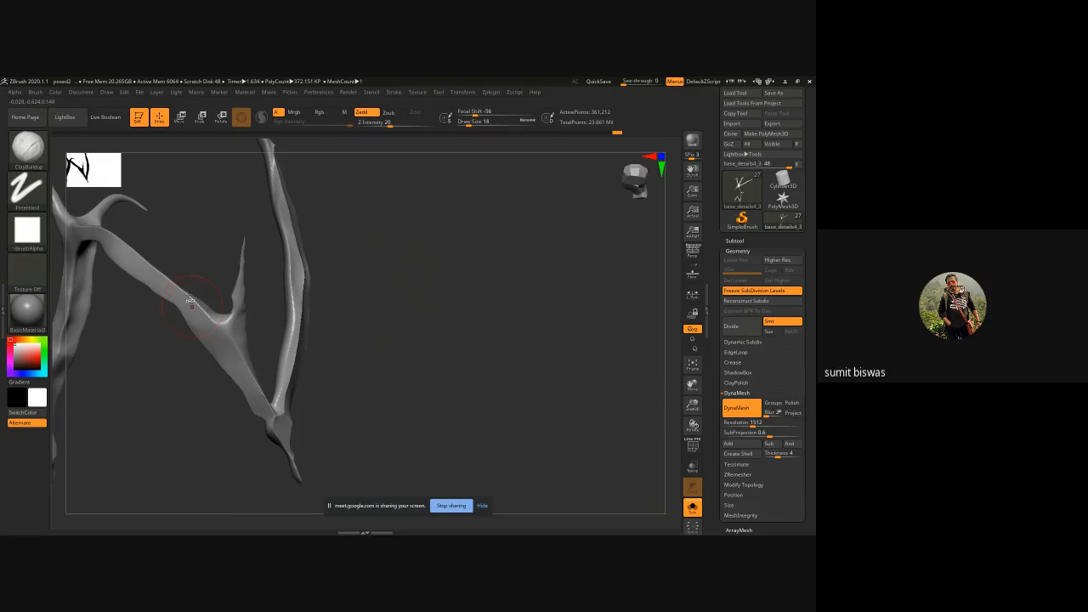
ctrl+right_drag(189, 302, 208, 365)
alt+right_drag(260, 184, 321, 365)
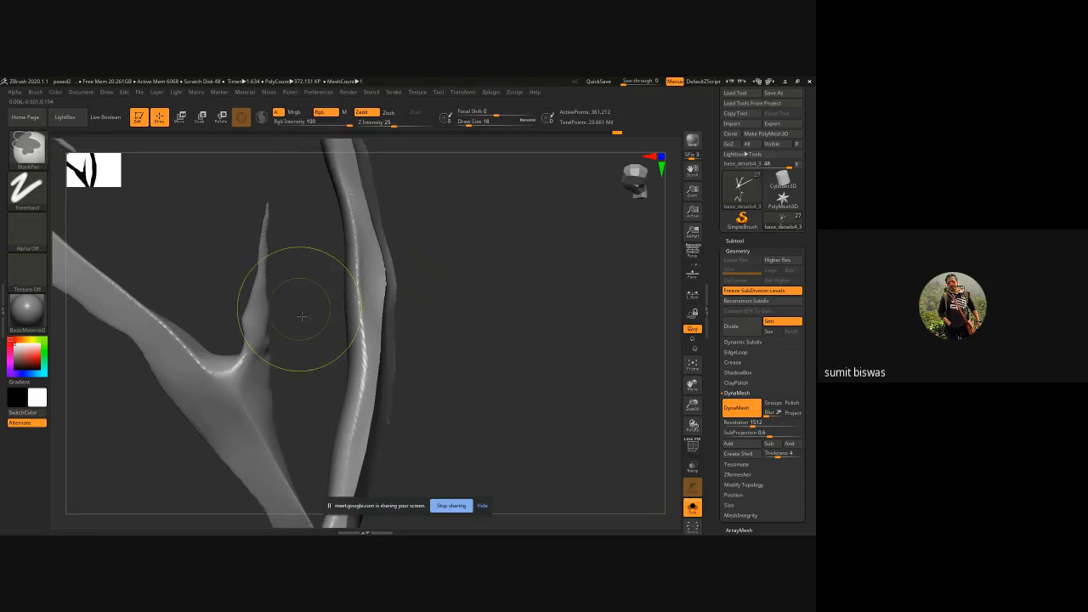
ctrl+right_drag(301, 316, 304, 324)
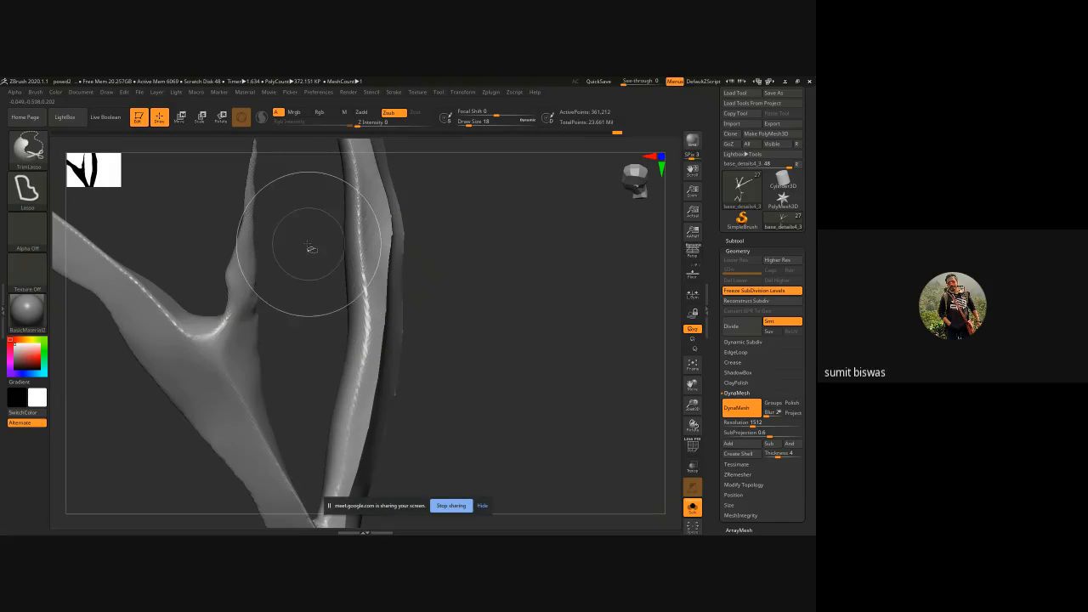
mouse_move(219, 194)
ctrl+shift+mouse_down()
mouse_move(197, 291)
mouse_move(213, 306)
mouse_move(229, 297)
ctrl+shift+mouse_up()
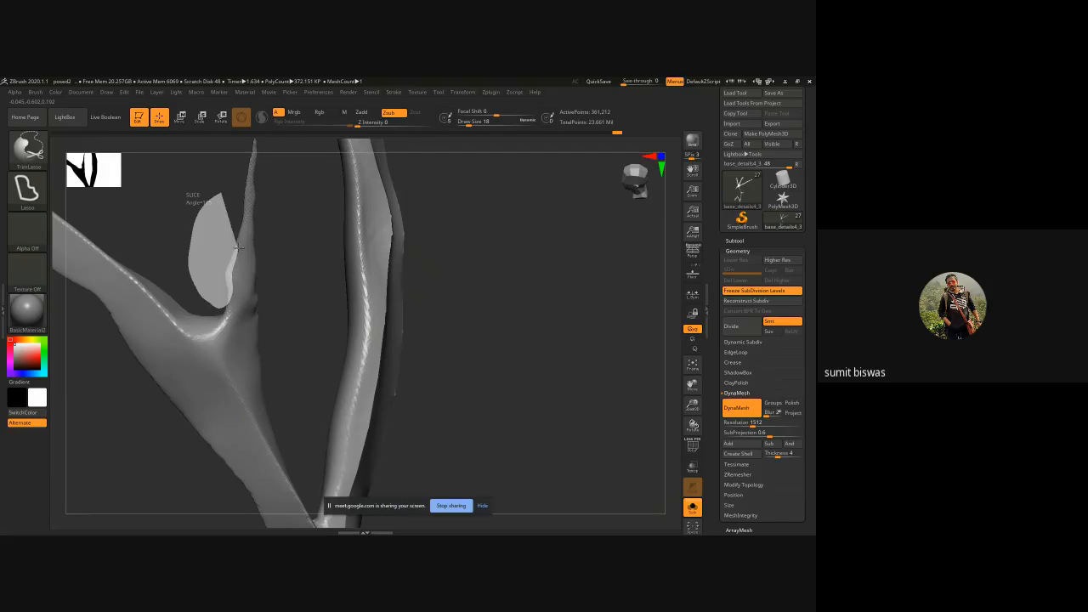
ctrl+shift+drag(239, 247, 226, 170)
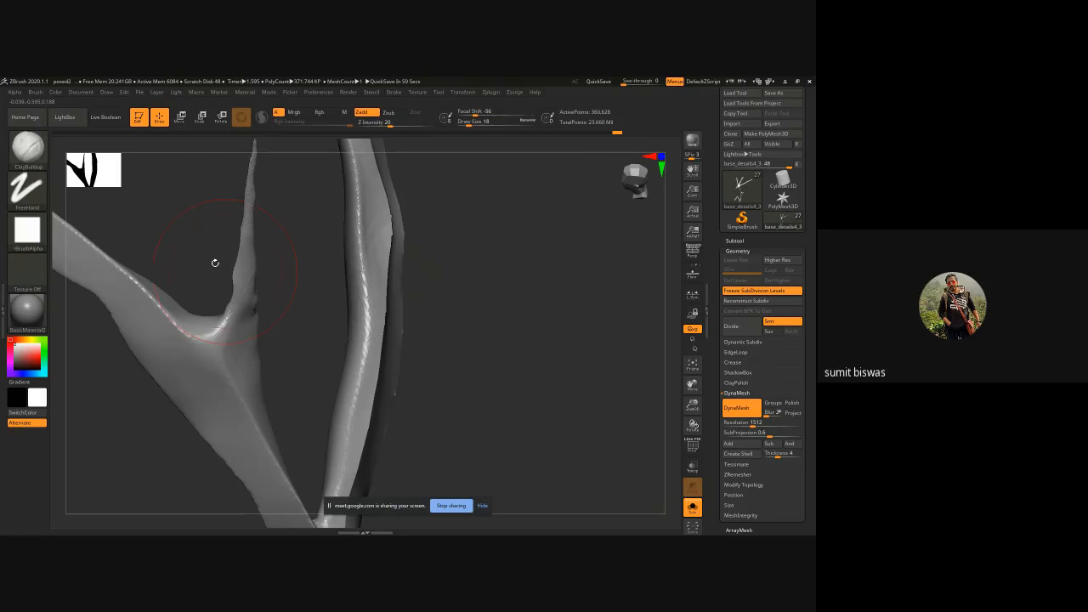
- Trim the jagged nub off the long wing bone and cut the bulge from the upper edge of the curved elbow spur
drag(215, 263, 413, 349)
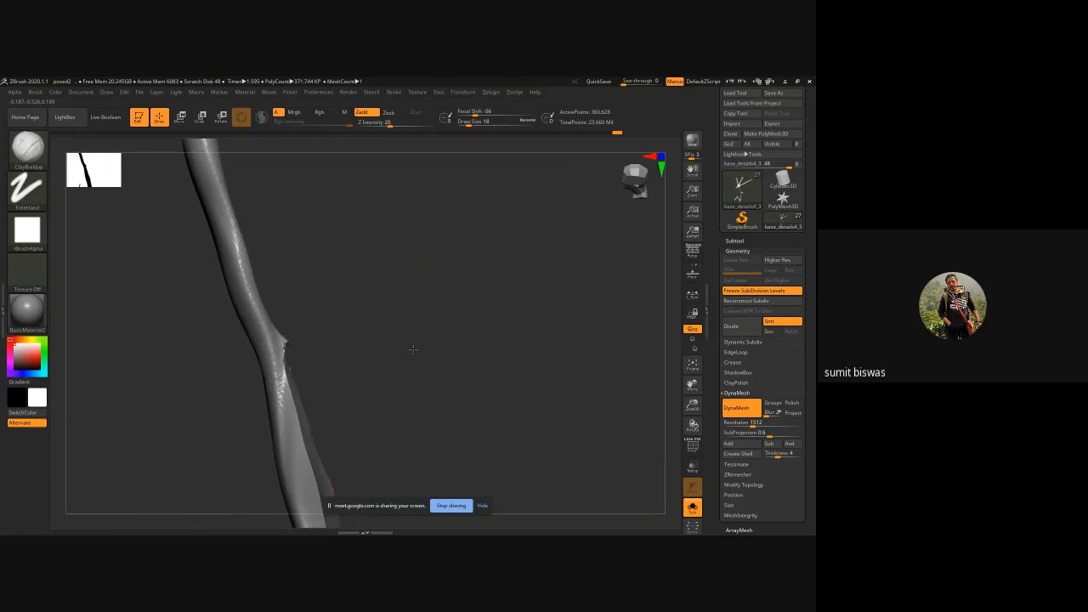
mouse_move(339, 317)
ctrl+shift+mouse_down()
mouse_move(274, 316)
mouse_move(340, 411)
mouse_move(446, 376)
ctrl+shift+mouse_up()
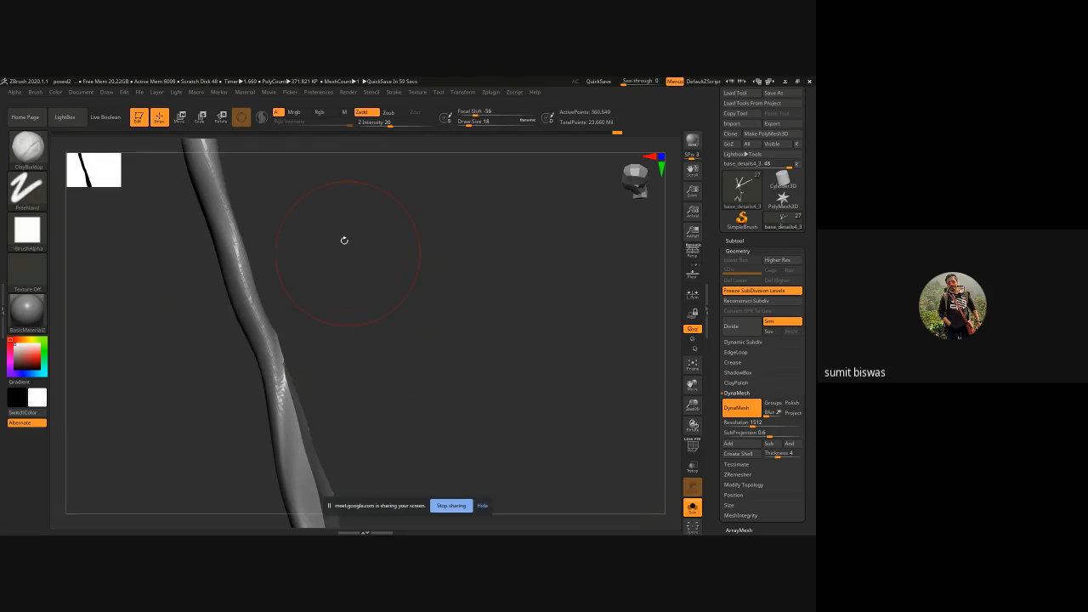
drag(342, 241, 437, 366)
drag(417, 320, 224, 242)
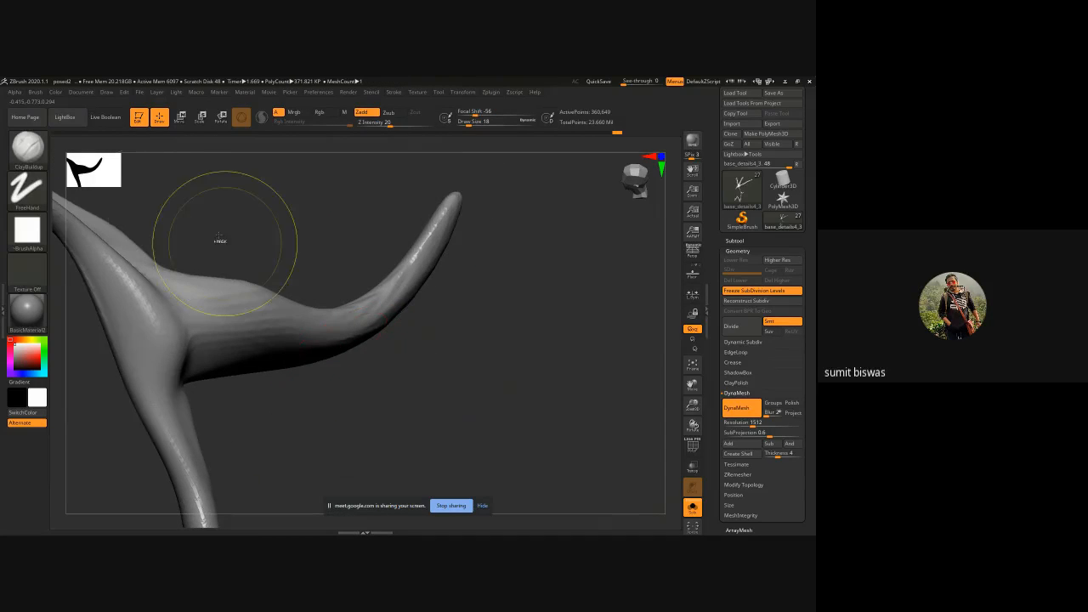
key(ctrl+shift)
mouse_move(149, 261)
ctrl+shift+mouse_down()
mouse_move(209, 316)
mouse_move(243, 327)
mouse_move(367, 293)
mouse_move(374, 255)
mouse_move(331, 251)
ctrl+shift+mouse_up()
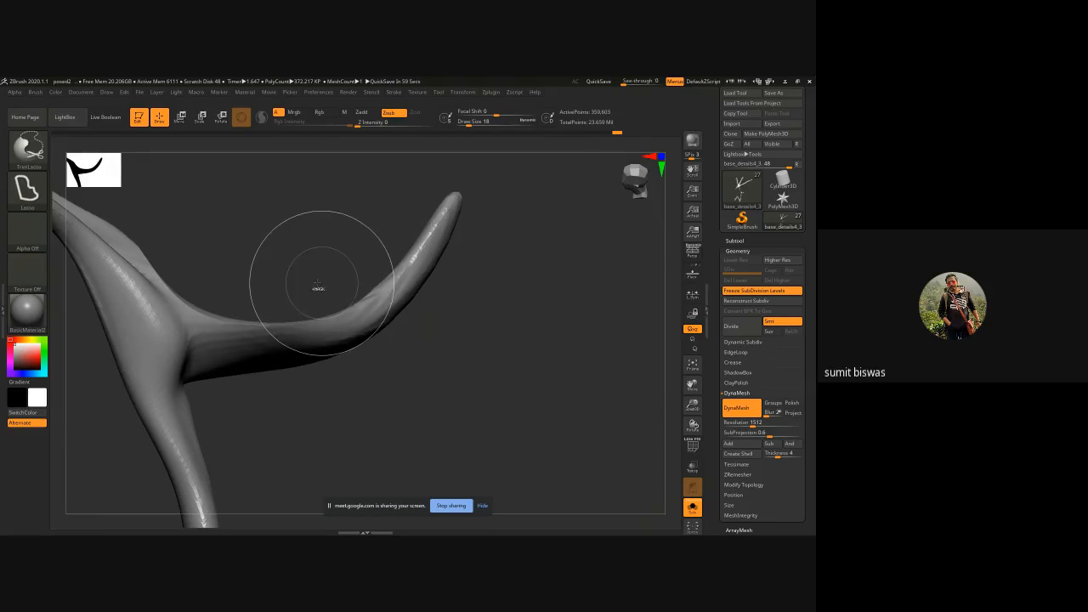
- Trim the rounded bulge off the side of the wing's wrist, between the longest finger and the forearm bone
alt+drag(255, 244, 408, 420)
mouse_move(289, 229)
alt+mouse_down()
mouse_move(382, 313)
mouse_move(410, 367)
mouse_move(372, 349)
mouse_move(351, 319)
alt+mouse_up()
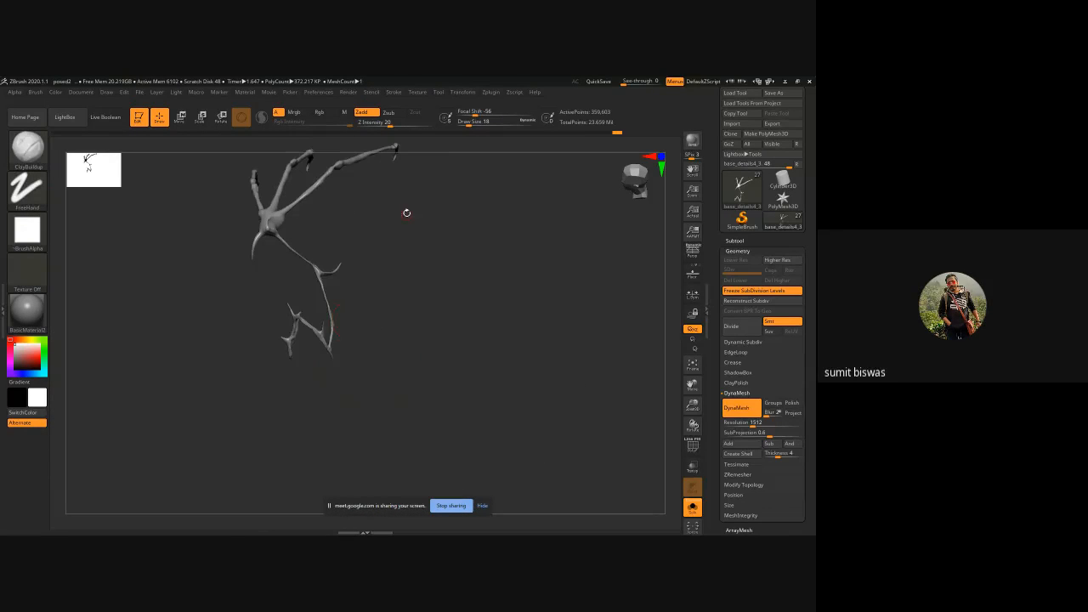
mouse_move(406, 213)
mouse_down()
mouse_move(357, 246)
mouse_move(255, 224)
mouse_move(319, 399)
mouse_up()
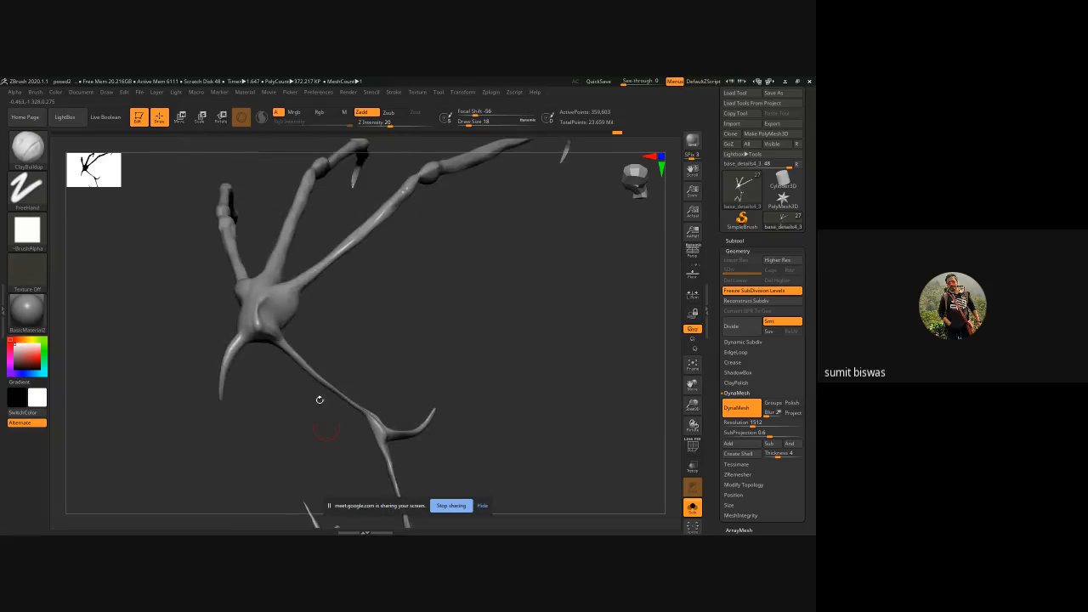
key(ctrl)
ctrl+right_drag(265, 296, 311, 383)
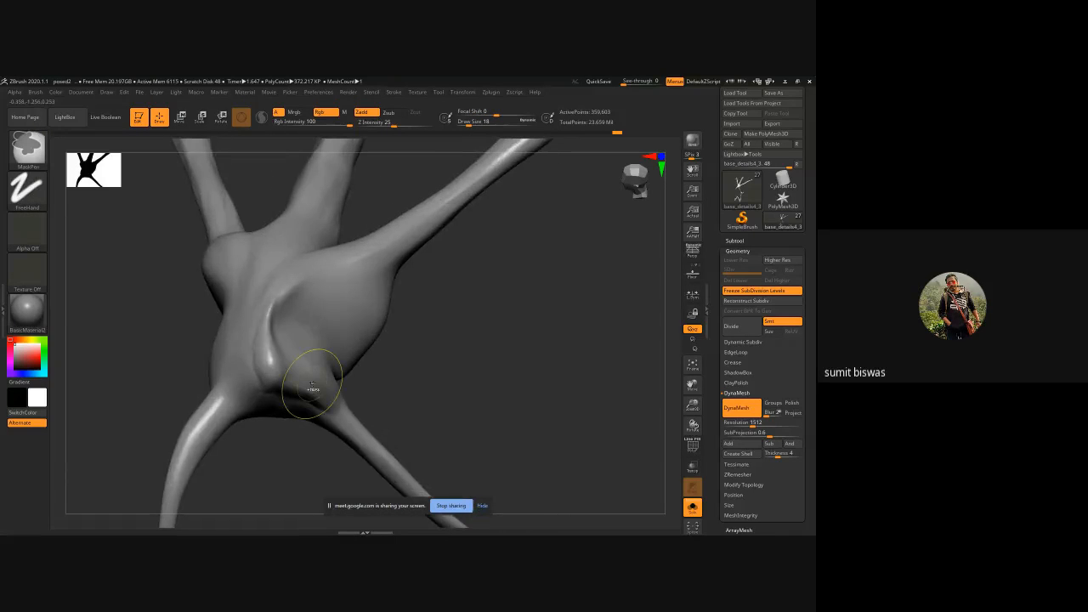
key(ctrl+shift)
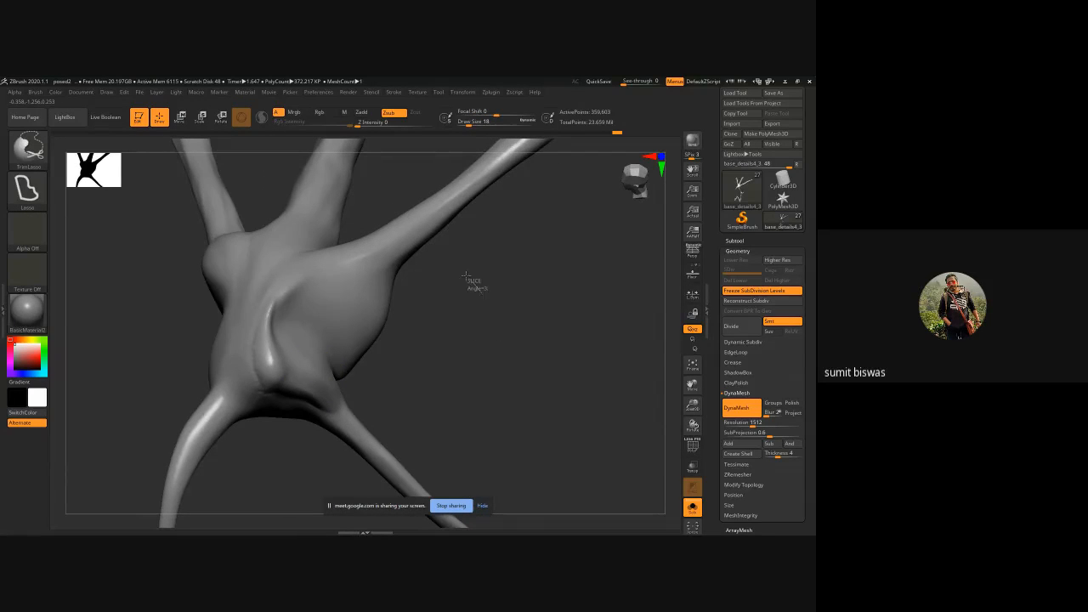
mouse_move(477, 289)
ctrl+shift+mouse_down()
mouse_move(387, 271)
mouse_move(328, 316)
mouse_move(325, 356)
mouse_move(383, 401)
mouse_move(513, 375)
ctrl+shift+mouse_up()
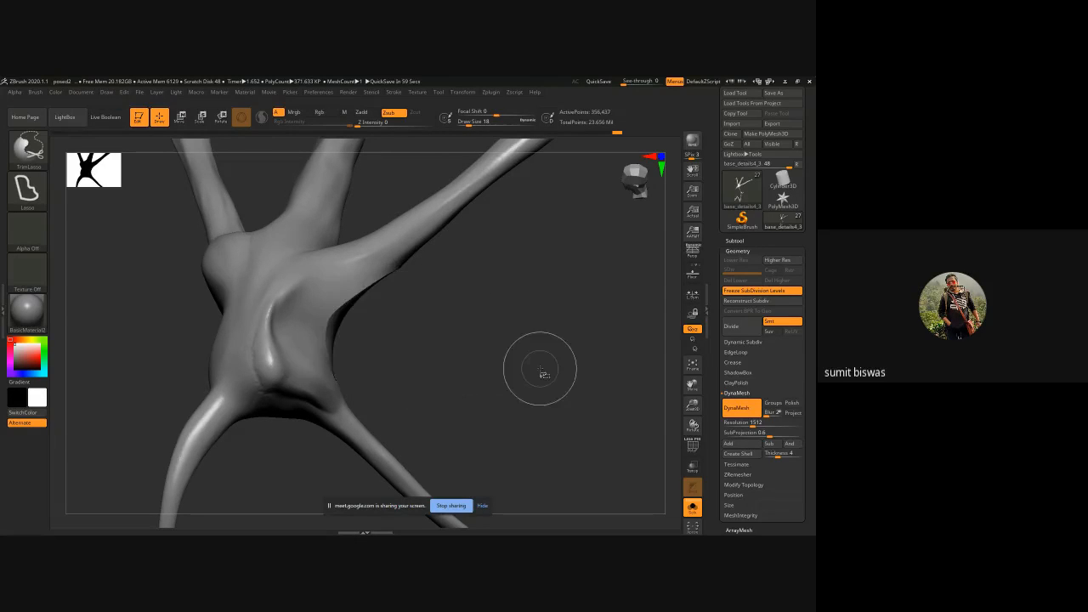
- Examine the wrist, finger bones, elbow spur and lower joints for remaining bulges and rough spots
mouse_move(437, 307)
mouse_down()
mouse_move(519, 258)
mouse_move(373, 353)
mouse_up()
drag(330, 385, 313, 373)
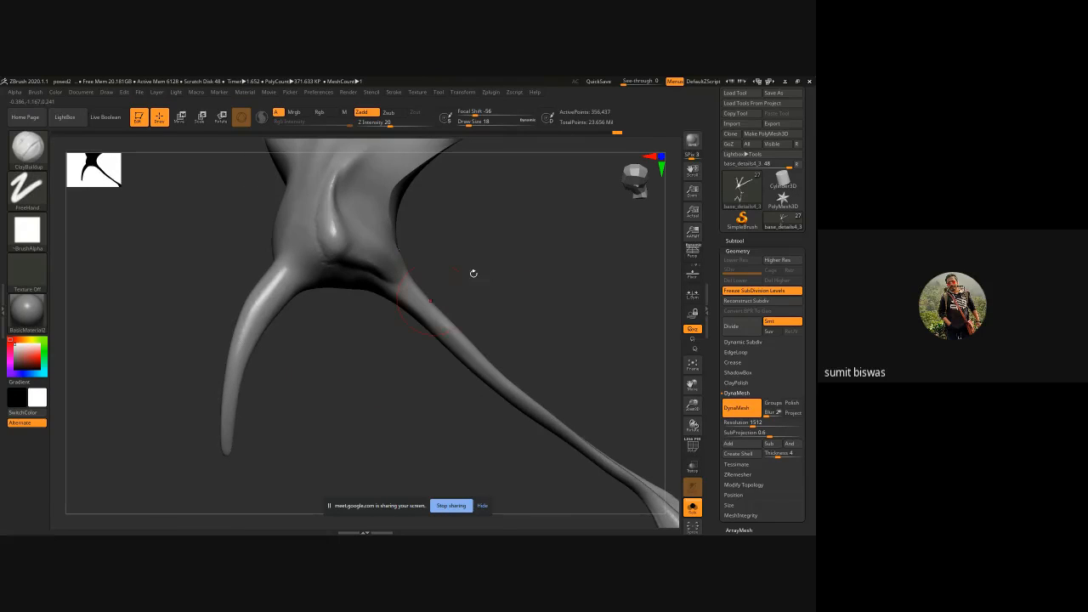
alt+drag(473, 273, 442, 382)
alt+drag(394, 211, 382, 472)
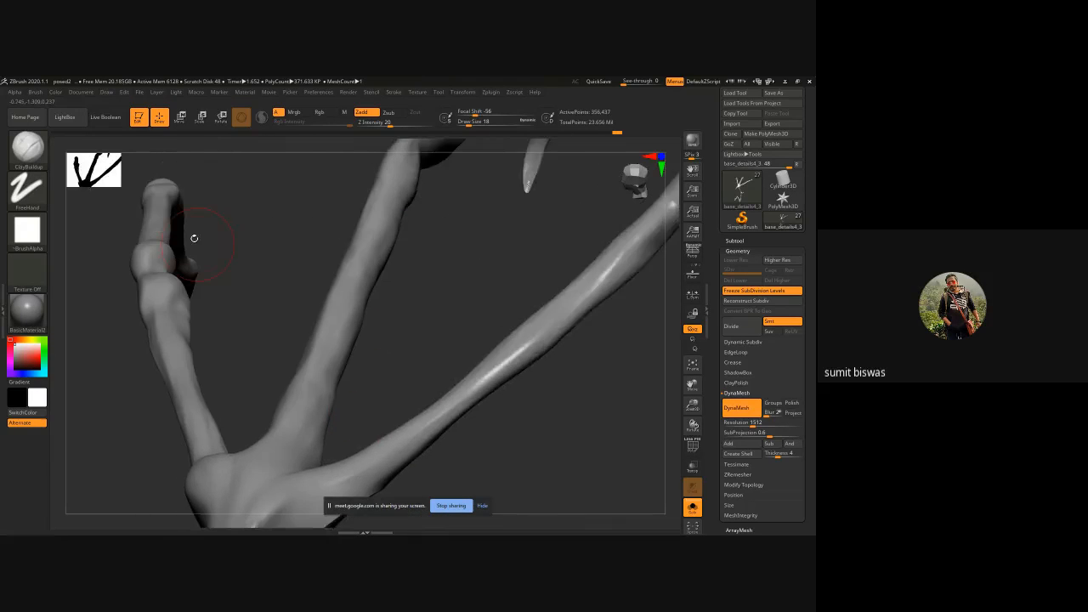
alt+drag(193, 239, 271, 287)
ctrl+right_drag(414, 312, 111, 223)
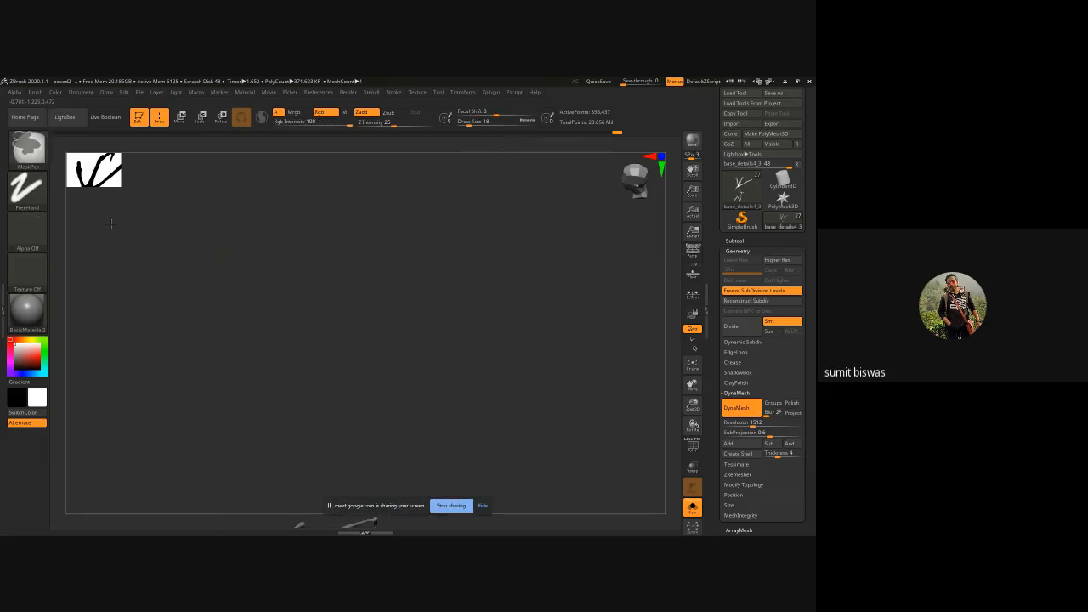
mouse_move(425, 303)
mouse_down()
mouse_move(352, 340)
mouse_move(352, 329)
mouse_move(362, 363)
mouse_up()
mouse_move(361, 363)
right_down()
mouse_move(380, 354)
mouse_move(328, 350)
right_up()
mouse_move(247, 329)
alt+right_down()
mouse_move(267, 311)
mouse_move(309, 412)
alt+right_up()
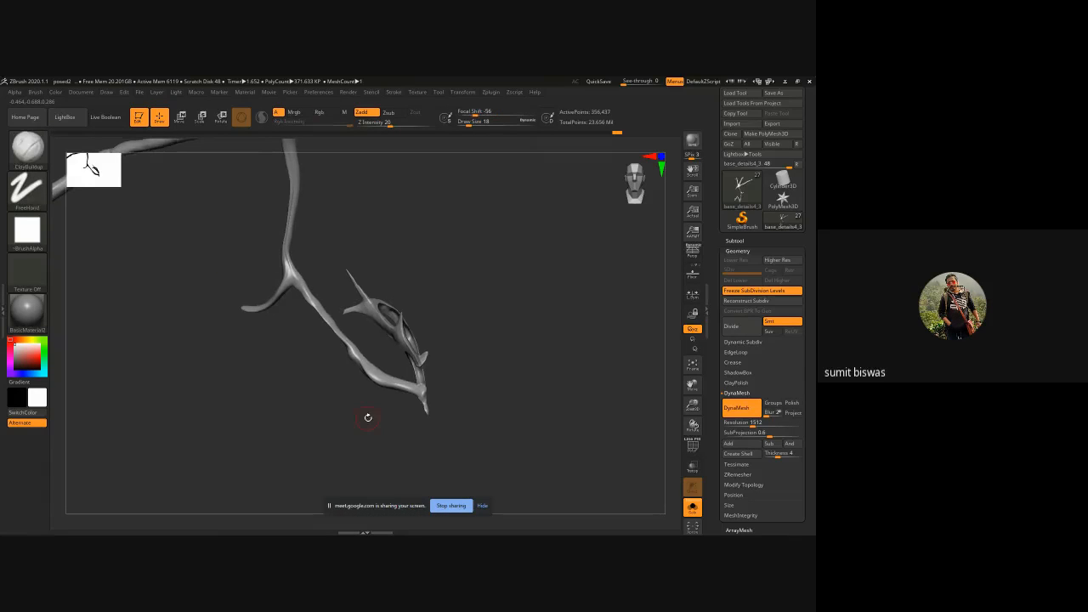
mouse_move(366, 416)
mouse_down()
mouse_move(352, 328)
mouse_move(374, 329)
mouse_up()
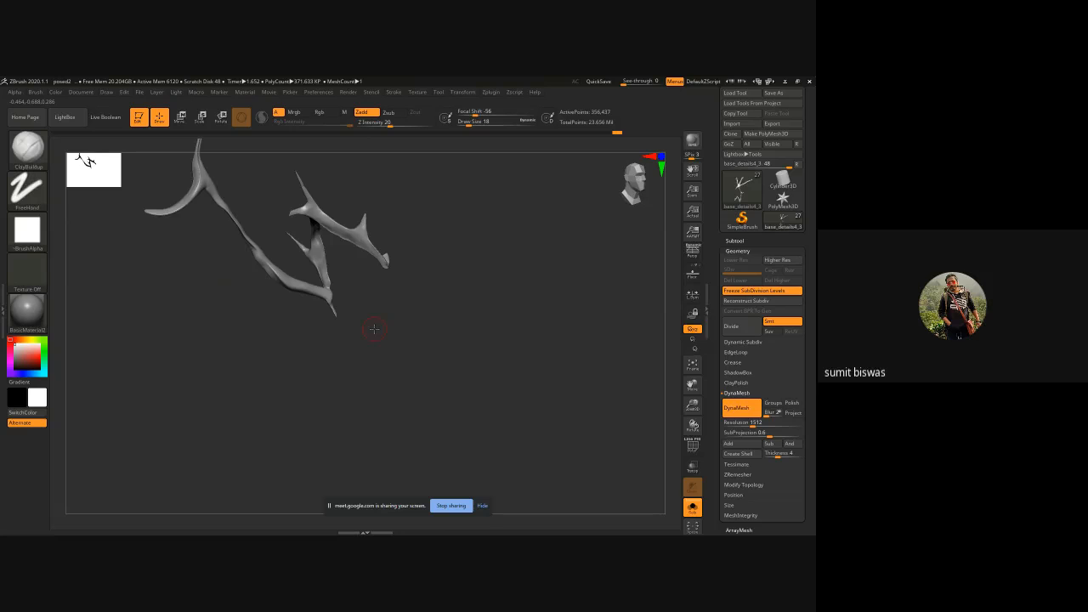
alt+right_drag(412, 299, 340, 360)
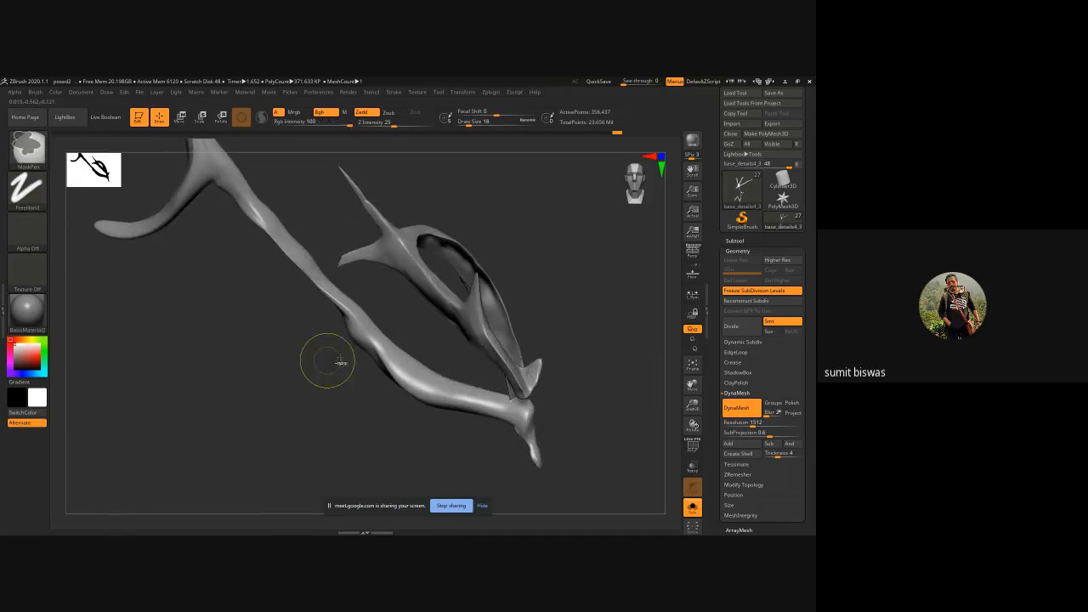
- Trim the flared, wedge-shaped spur off the side of the bone tip at the base of the wing
mouse_move(556, 299)
alt+right_down()
mouse_move(376, 215)
mouse_move(403, 321)
mouse_move(378, 330)
alt+right_up()
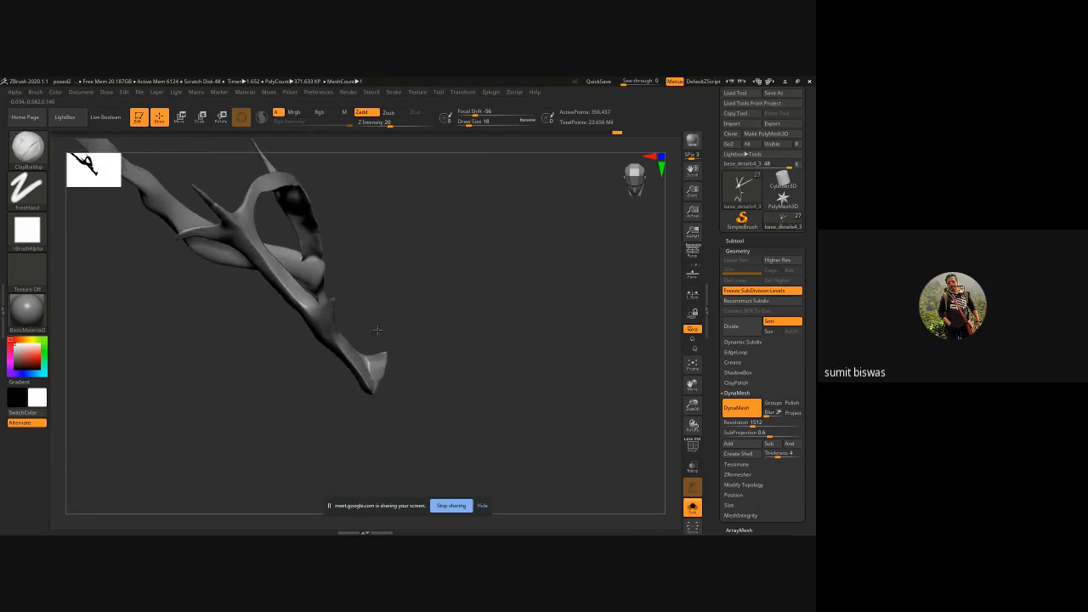
alt+right_drag(447, 395, 311, 309)
ctrl+right_drag(248, 280, 287, 398)
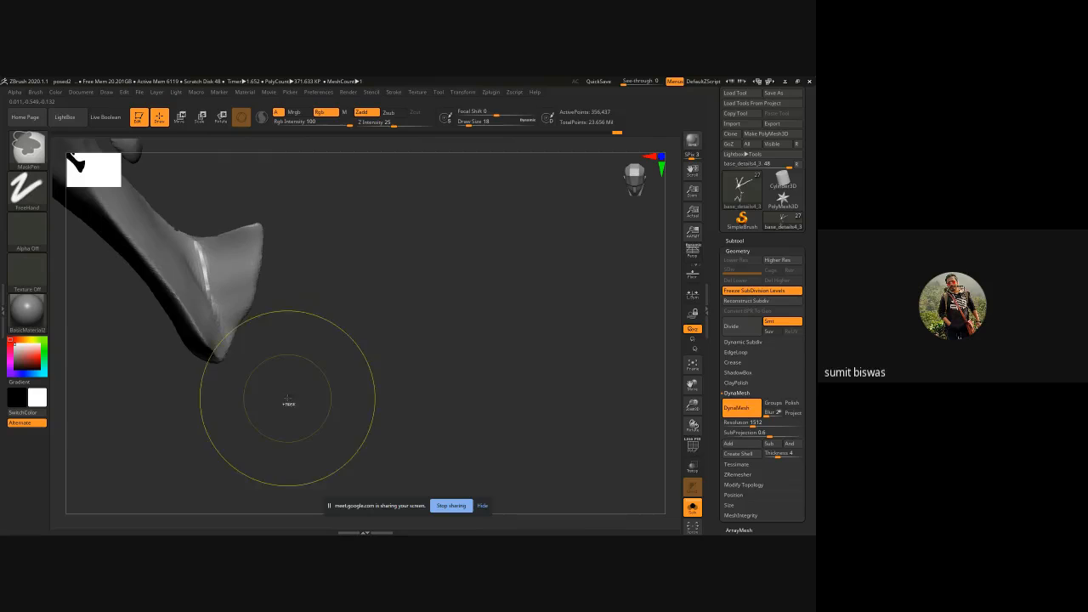
mouse_move(353, 298)
ctrl+shift+mouse_down()
mouse_move(267, 195)
mouse_move(145, 165)
mouse_move(135, 189)
mouse_move(203, 285)
mouse_move(255, 418)
ctrl+shift+mouse_up()
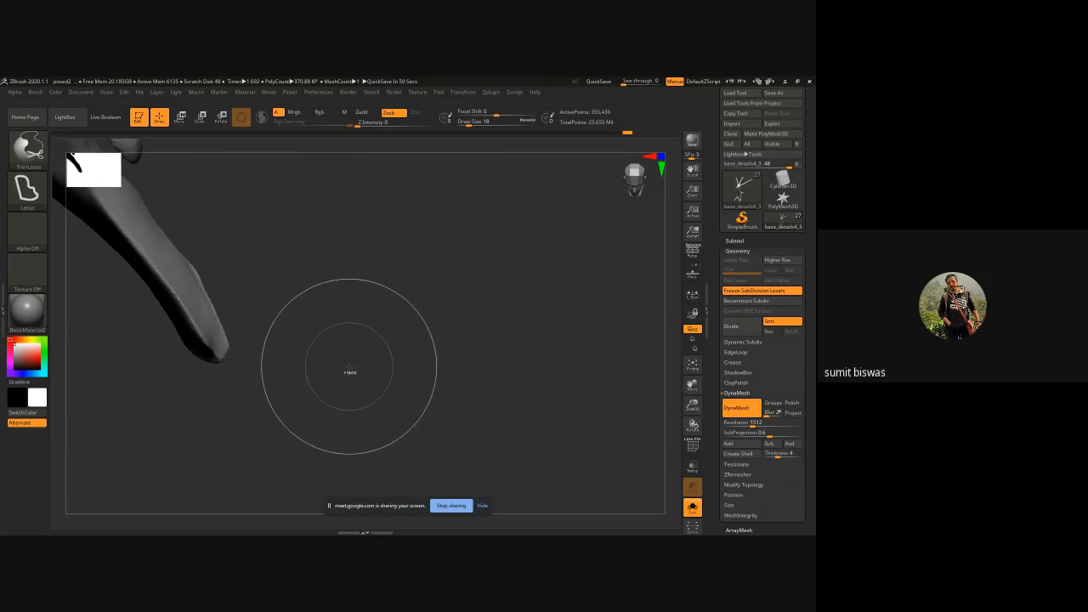
- Trim the lumpy upper edge of the same bone tip into a straight taper
mouse_move(349, 365)
mouse_down()
mouse_move(280, 280)
mouse_move(310, 272)
mouse_move(347, 346)
mouse_move(321, 358)
mouse_move(344, 366)
mouse_up()
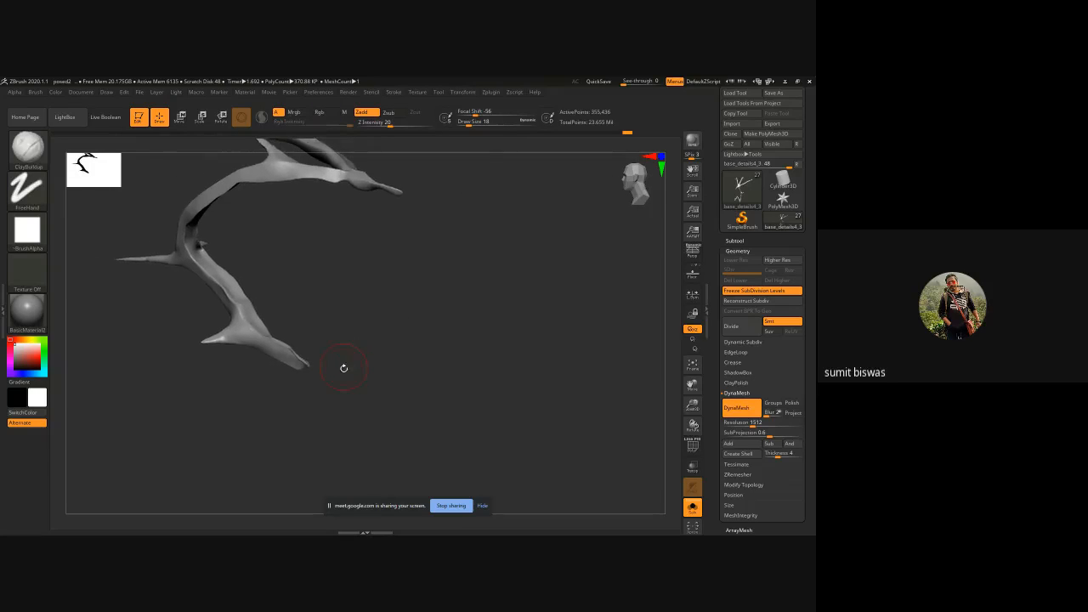
mouse_move(345, 368)
right_down()
mouse_move(320, 372)
mouse_move(386, 462)
right_up()
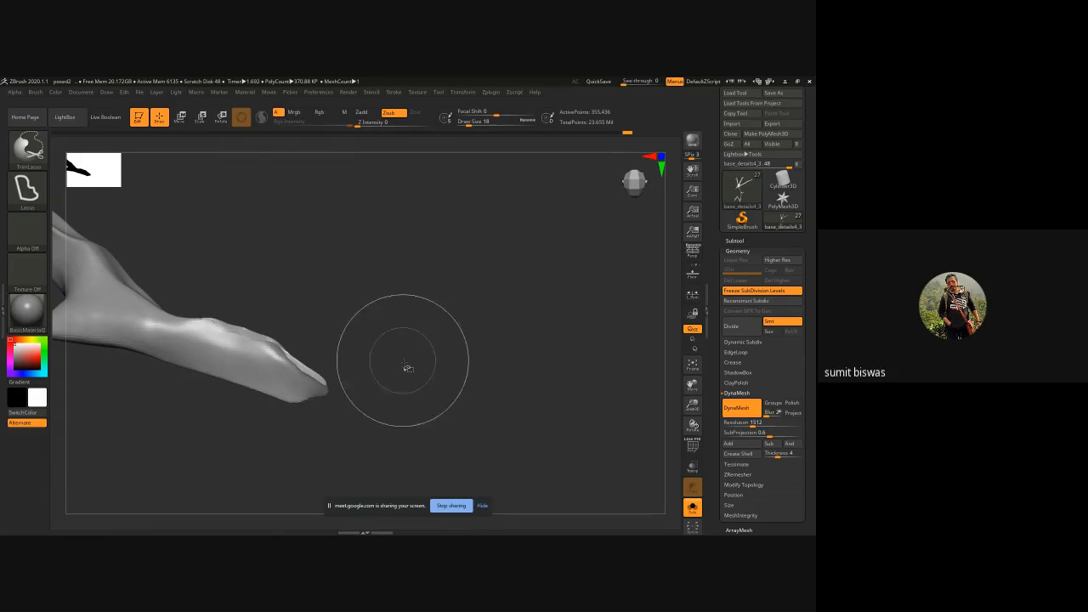
mouse_move(404, 357)
ctrl+shift+mouse_down()
mouse_move(291, 291)
mouse_move(175, 281)
mouse_move(243, 344)
mouse_move(401, 362)
mouse_move(459, 408)
ctrl+shift+mouse_up()
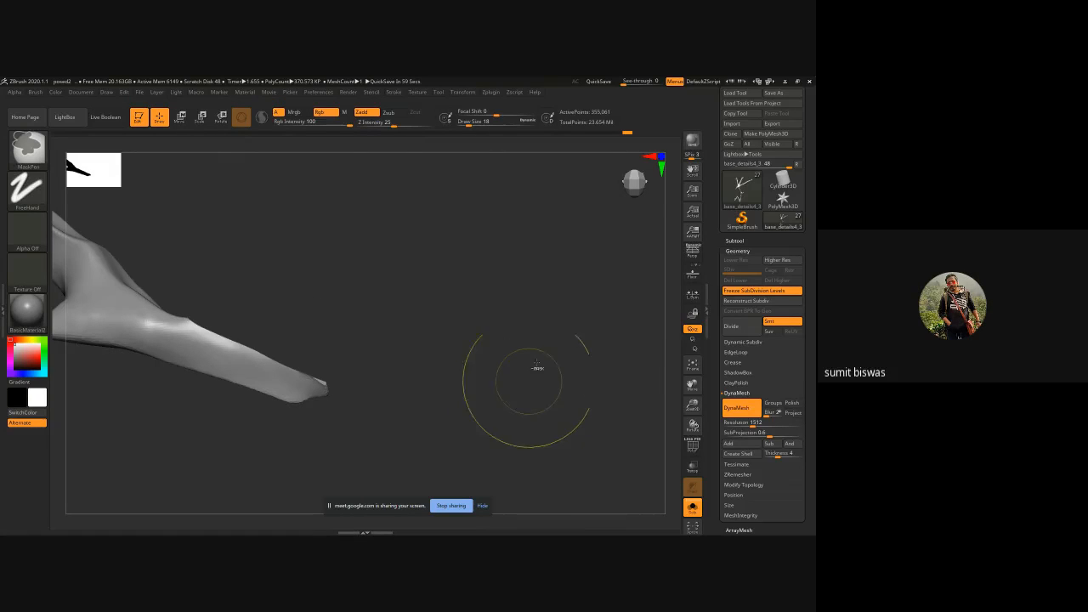
- Trim the inner edge of the curved elbow spur to slim it down to a pointed tip
ctrl+right_drag(486, 322, 267, 292)
mouse_move(398, 303)
alt+right_down()
mouse_move(500, 330)
mouse_move(411, 418)
alt+right_up()
right_drag(205, 422, 404, 335)
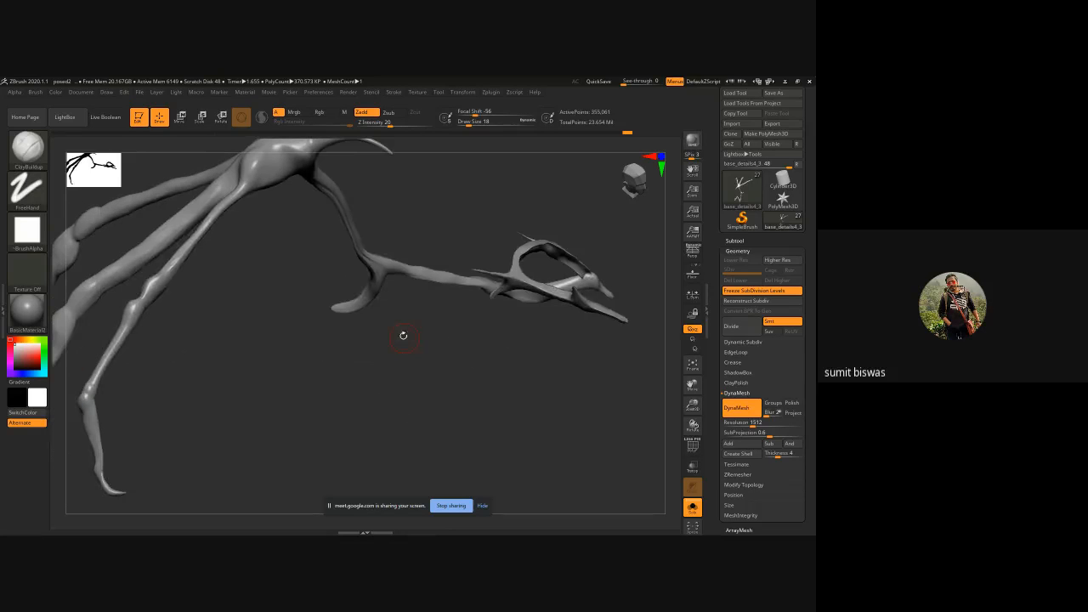
ctrl+right_drag(356, 280, 392, 388)
alt+right_drag(168, 341, 574, 342)
right_drag(439, 340, 445, 384)
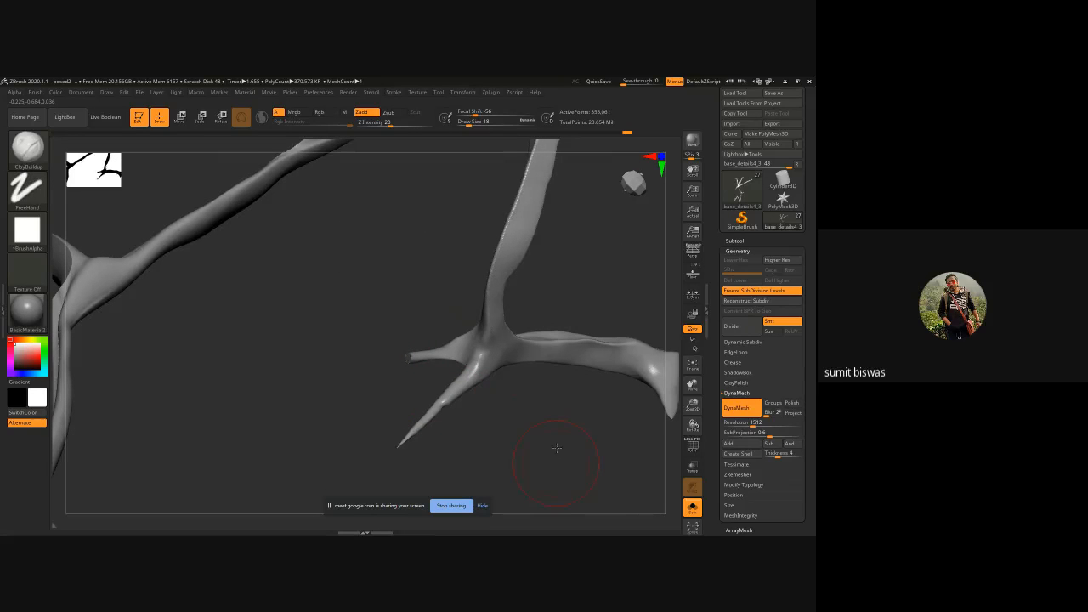
right_drag(557, 448, 393, 374)
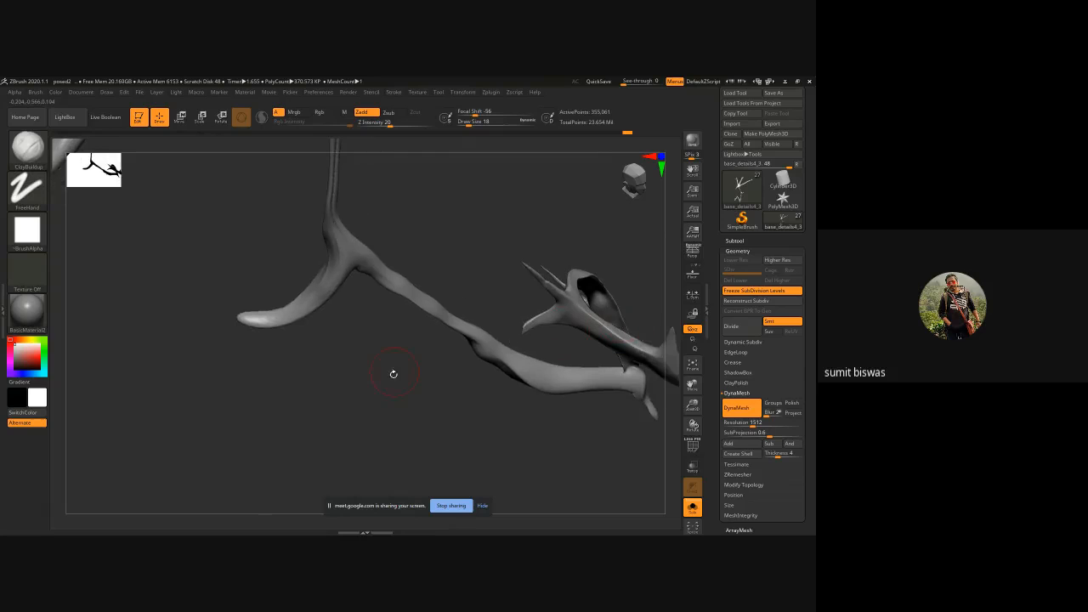
right_drag(313, 374, 307, 380)
ctrl+right_drag(271, 318, 281, 368)
ctrl+click(329, 208)
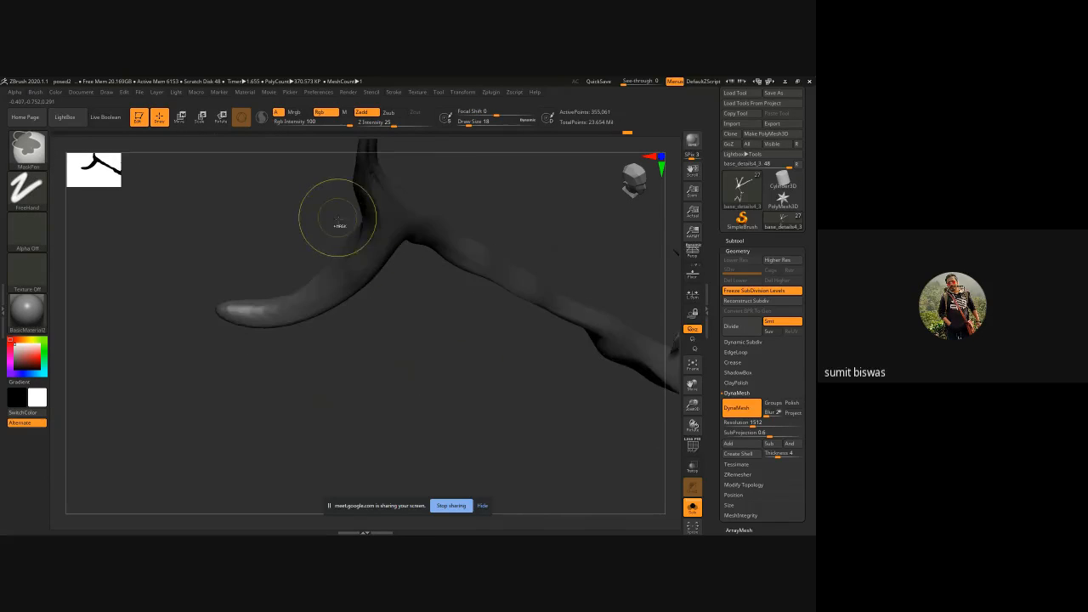
ctrl+drag(247, 219, 272, 241)
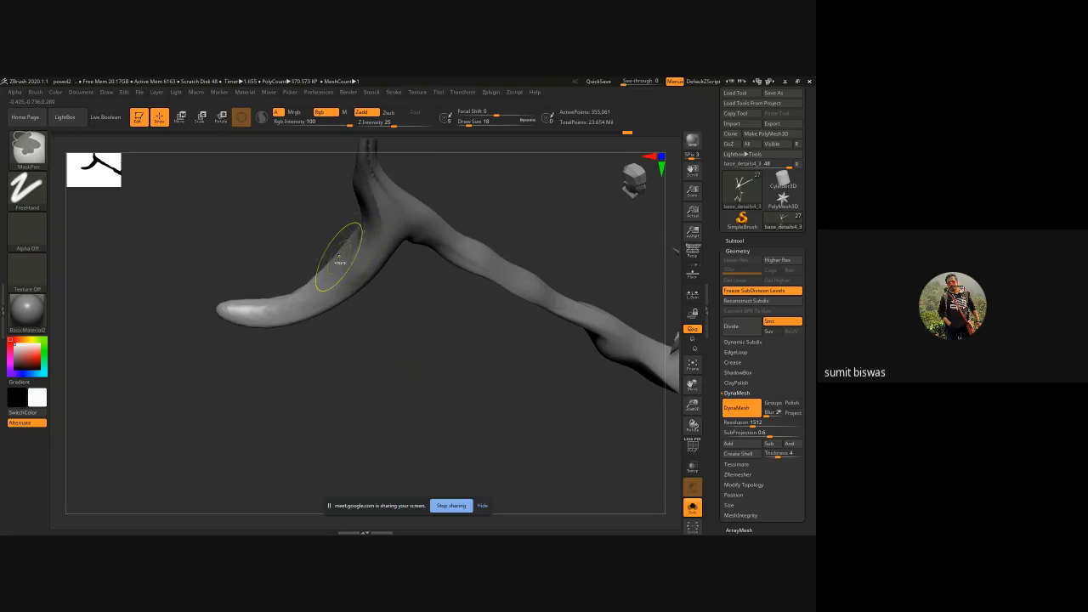
ctrl+drag(346, 226, 257, 246)
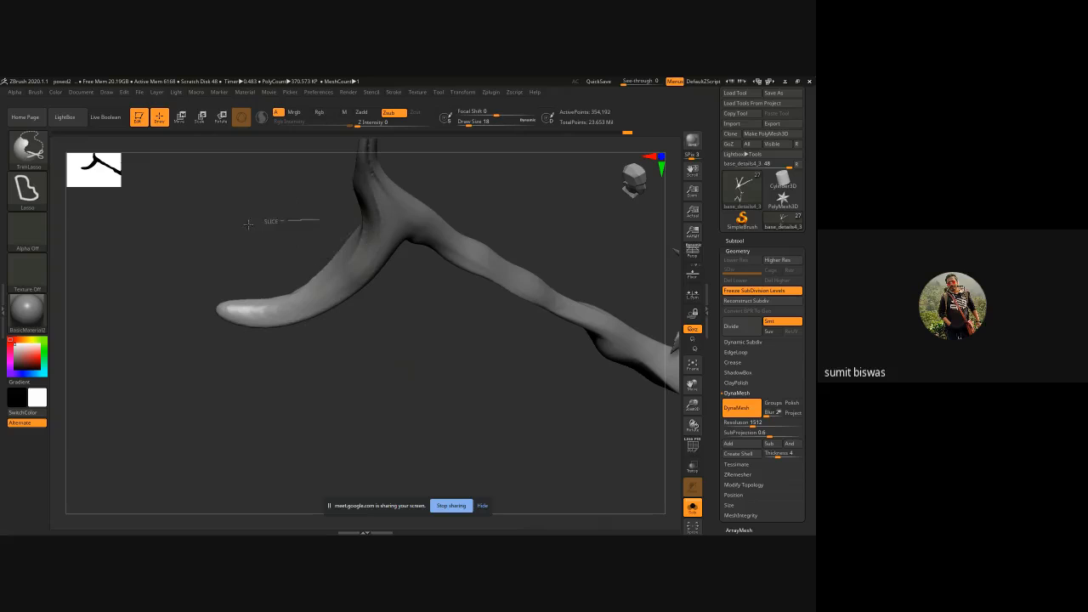
mouse_move(336, 219)
ctrl+shift+mouse_down()
mouse_move(208, 293)
mouse_move(228, 312)
mouse_move(323, 284)
mouse_move(346, 262)
mouse_move(357, 208)
mouse_move(336, 187)
ctrl+shift+mouse_up()
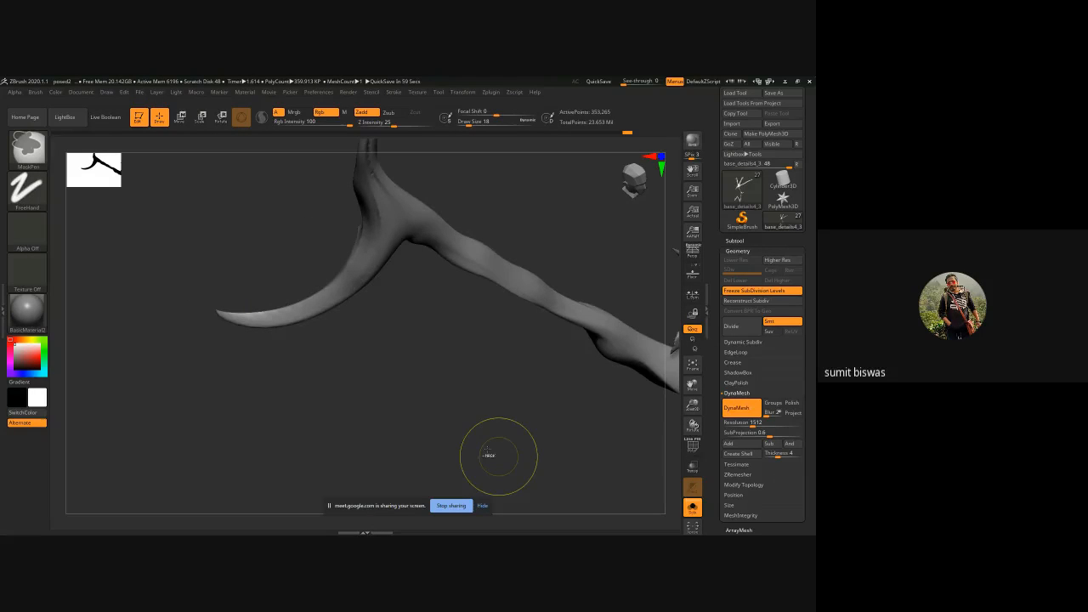
- Try to trim the lower side and jagged tip of the short spike beside the looped bone
mouse_move(487, 449)
ctrl+right_down()
mouse_move(405, 394)
mouse_move(274, 383)
mouse_move(361, 391)
mouse_move(290, 325)
mouse_move(245, 428)
mouse_move(259, 391)
ctrl+right_up()
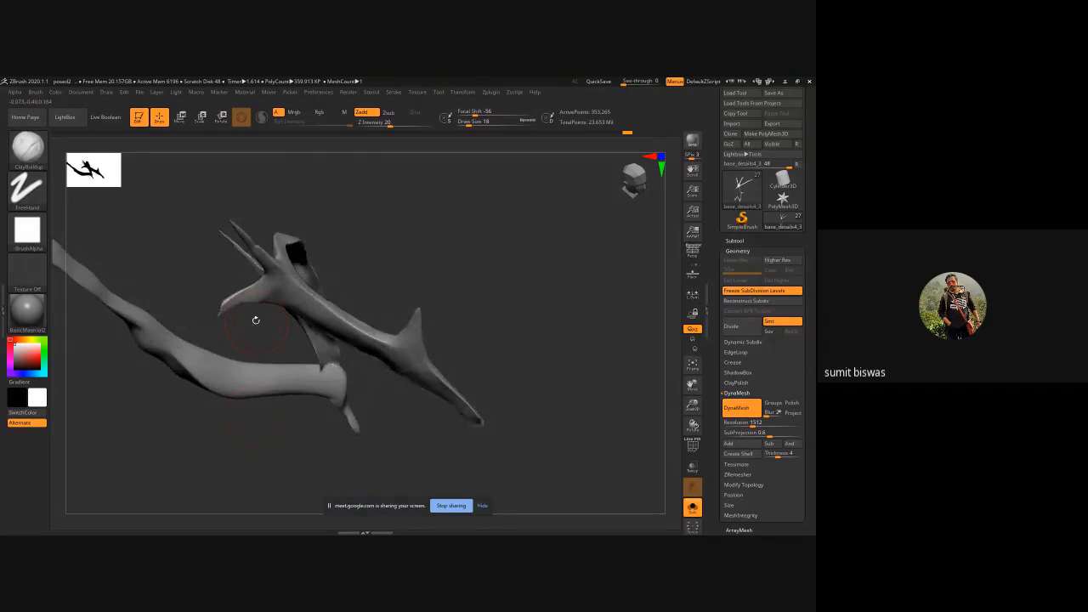
mouse_move(246, 307)
right_down()
mouse_move(518, 357)
mouse_move(329, 328)
right_up()
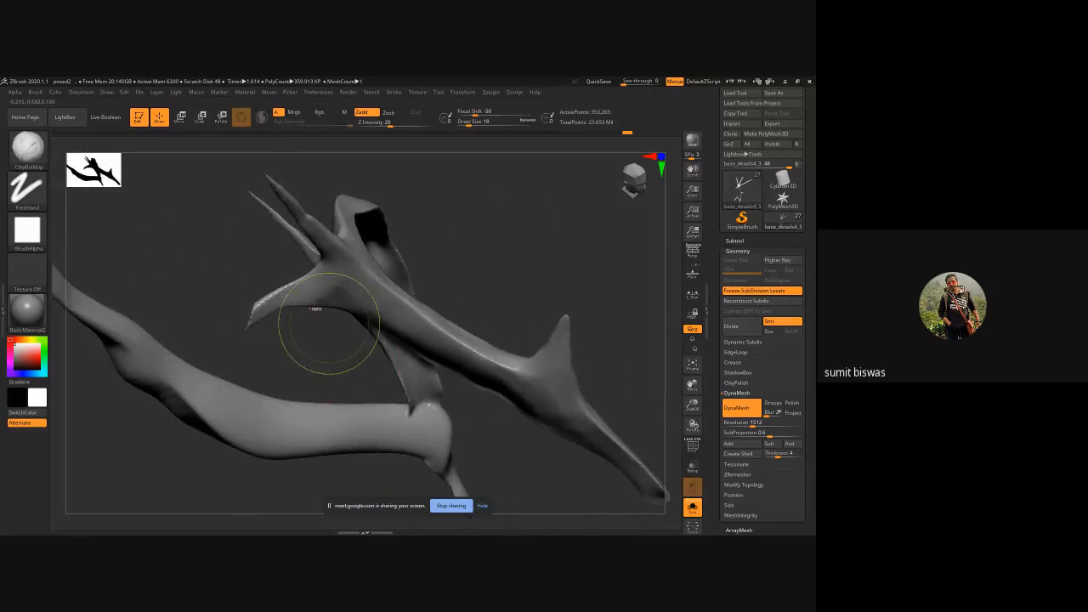
ctrl+right_drag(292, 292, 366, 418)
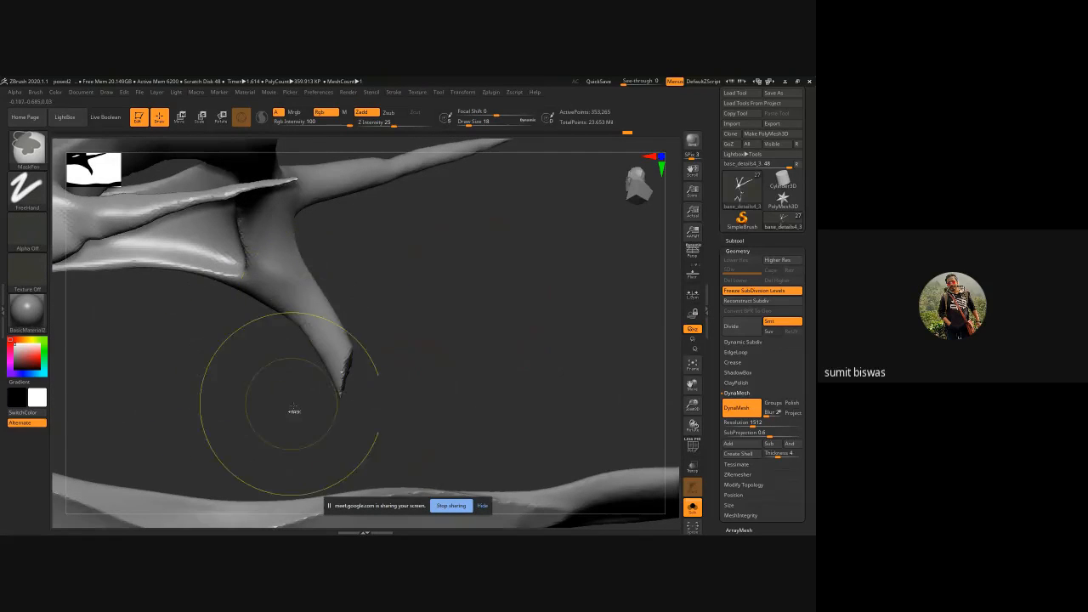
mouse_move(284, 434)
ctrl+shift+mouse_down()
mouse_move(353, 421)
mouse_move(281, 365)
mouse_move(269, 308)
mouse_move(119, 327)
ctrl+shift+mouse_up()
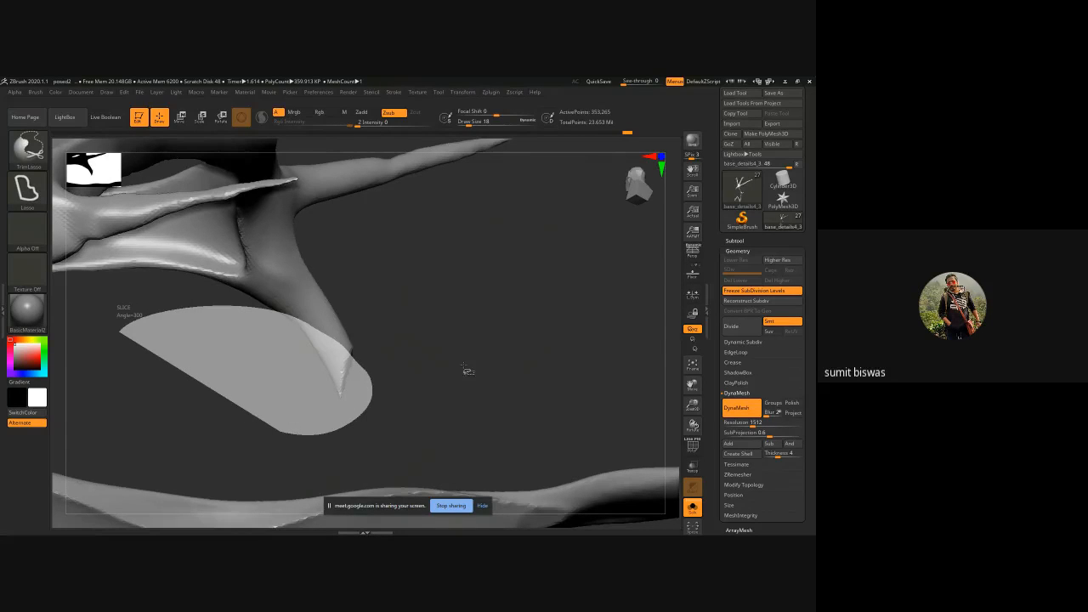
key(f)
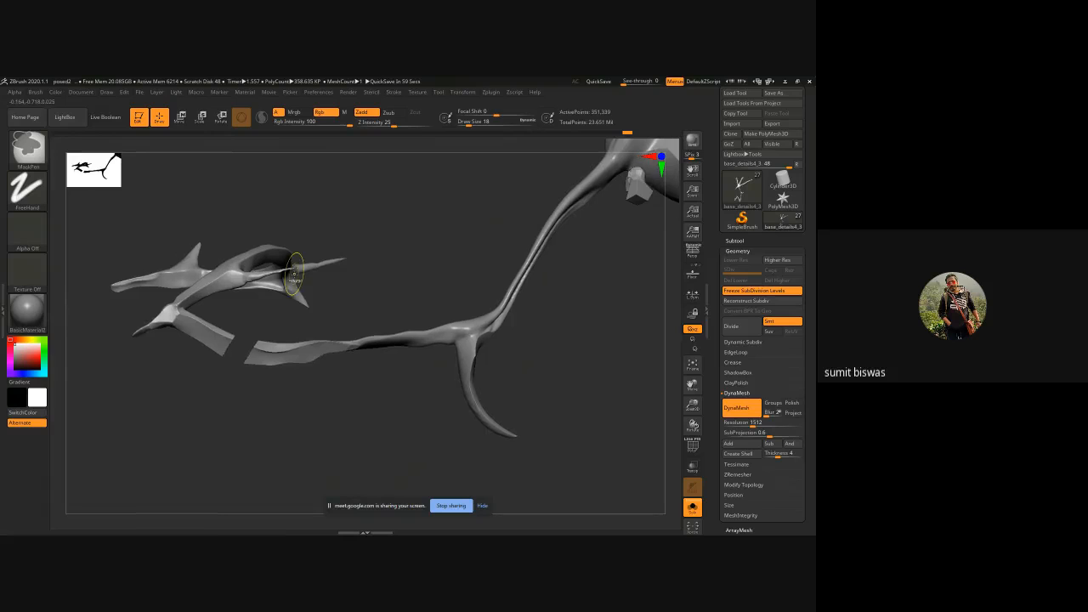
- Trim the rounded bulges off the upper side of the wing's wrist, between the finger bone and the curved claw
mouse_move(333, 304)
mouse_down()
mouse_move(332, 471)
mouse_move(313, 450)
mouse_move(532, 313)
mouse_move(394, 303)
mouse_move(440, 376)
mouse_move(496, 401)
mouse_up()
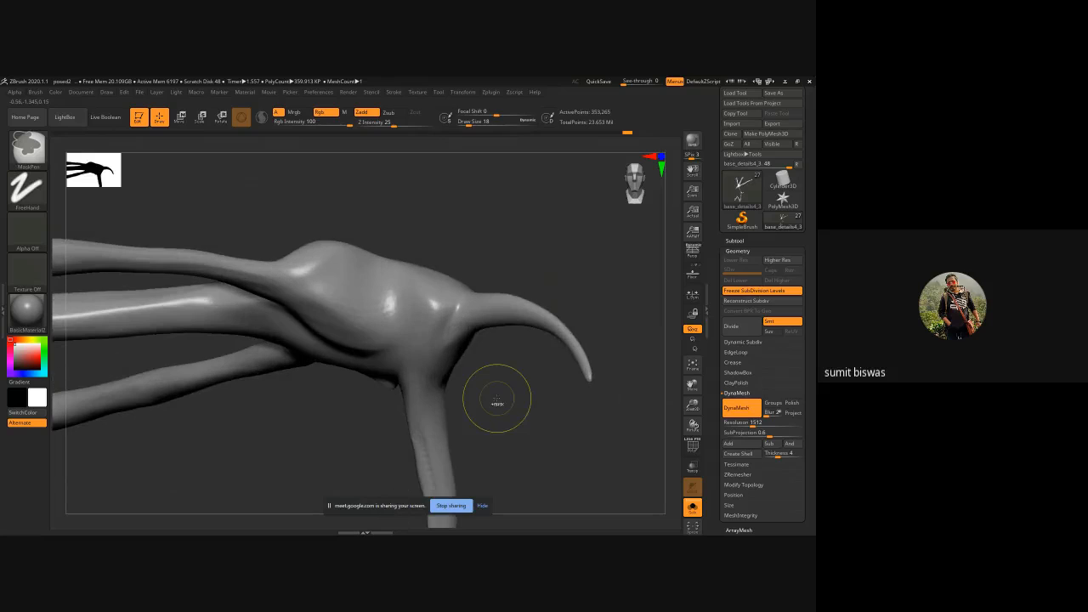
key(ctrl+shift)
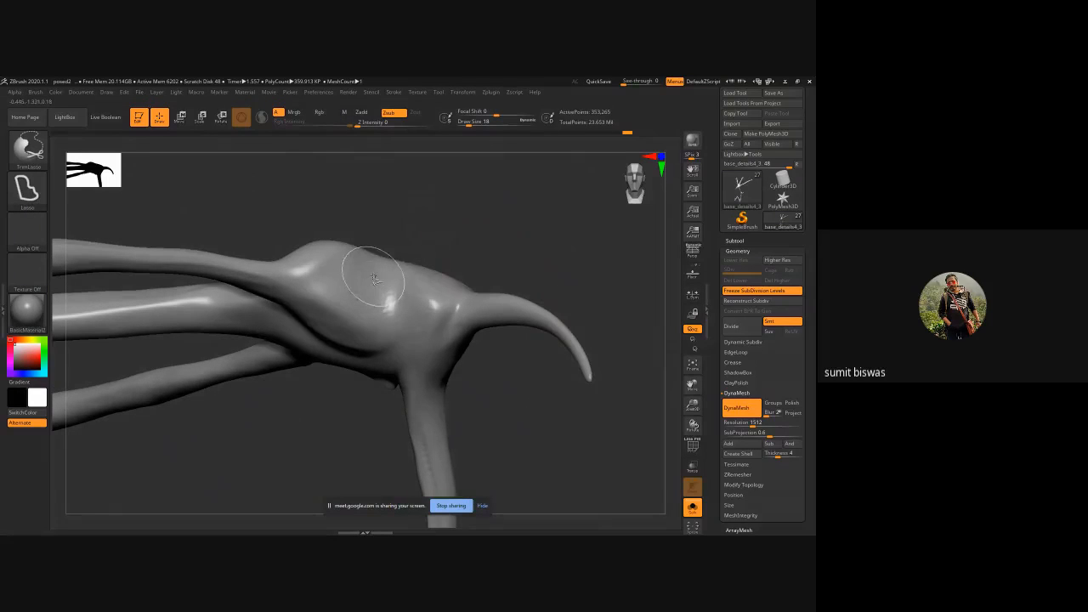
mouse_move(218, 232)
ctrl+shift+mouse_down()
mouse_move(380, 273)
mouse_move(213, 182)
ctrl+shift+mouse_up()
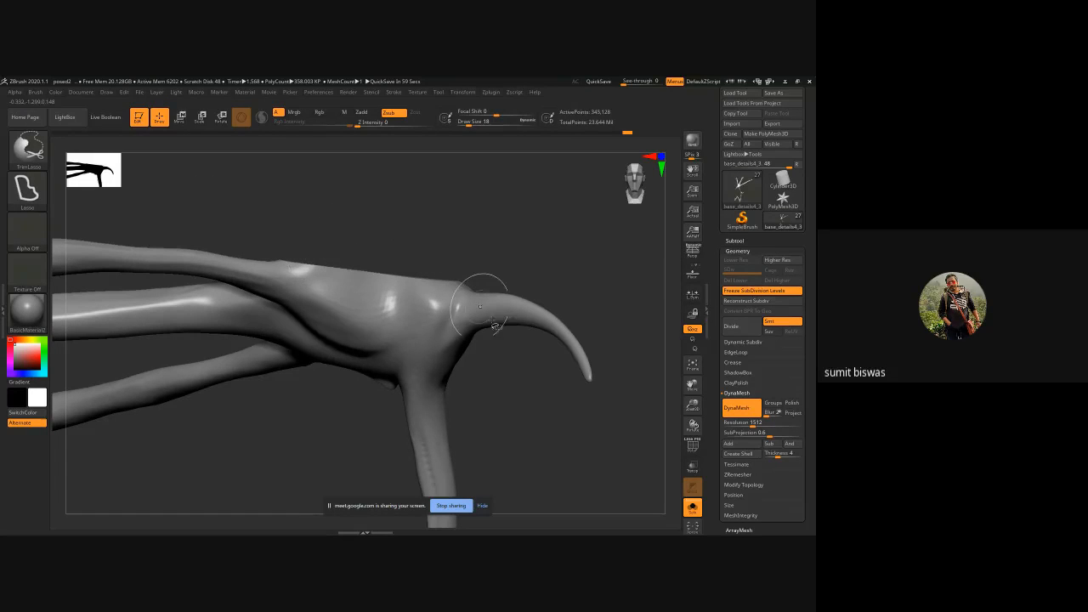
alt+drag(389, 408, 280, 375)
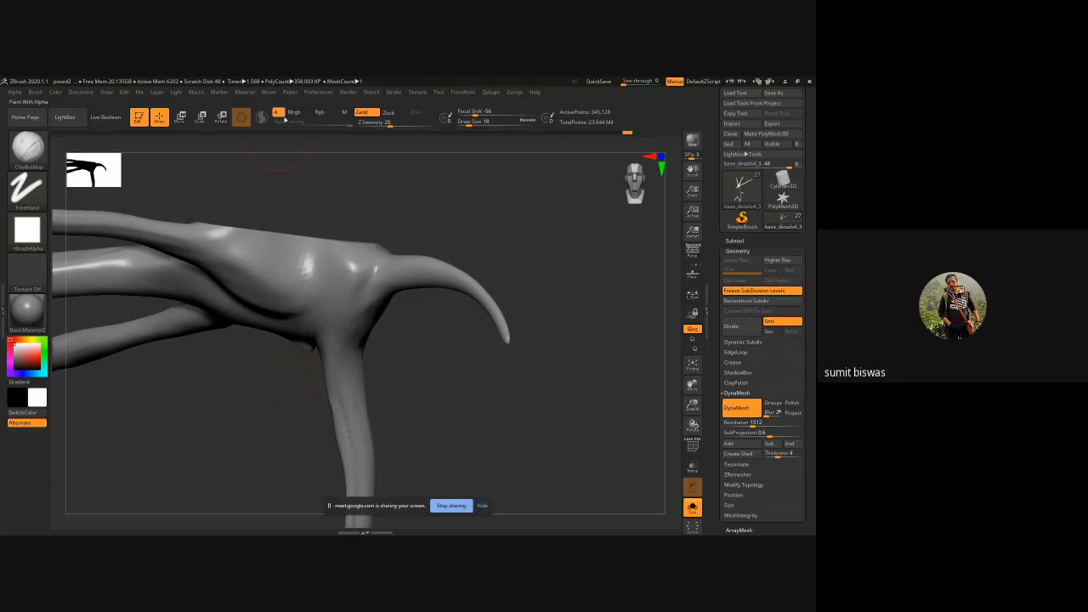
- Turn off Solo mode to show the body and wing membrane together with the wing bones
mouse_move(459, 454)
ctrl+right_down()
mouse_move(211, 246)
mouse_move(192, 204)
ctrl+right_up()
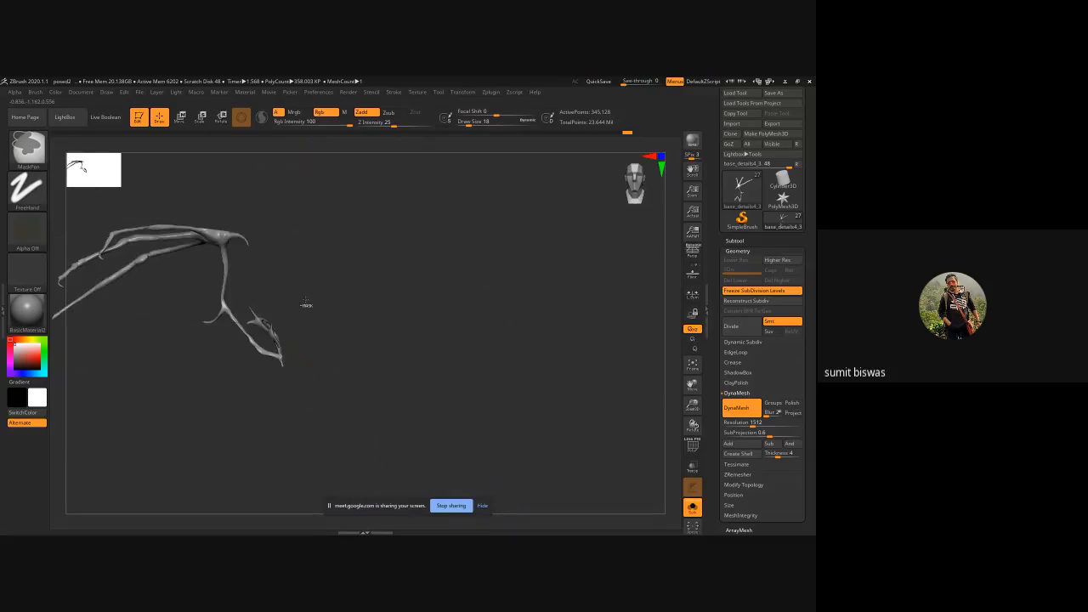
alt+right_drag(306, 303, 457, 304)
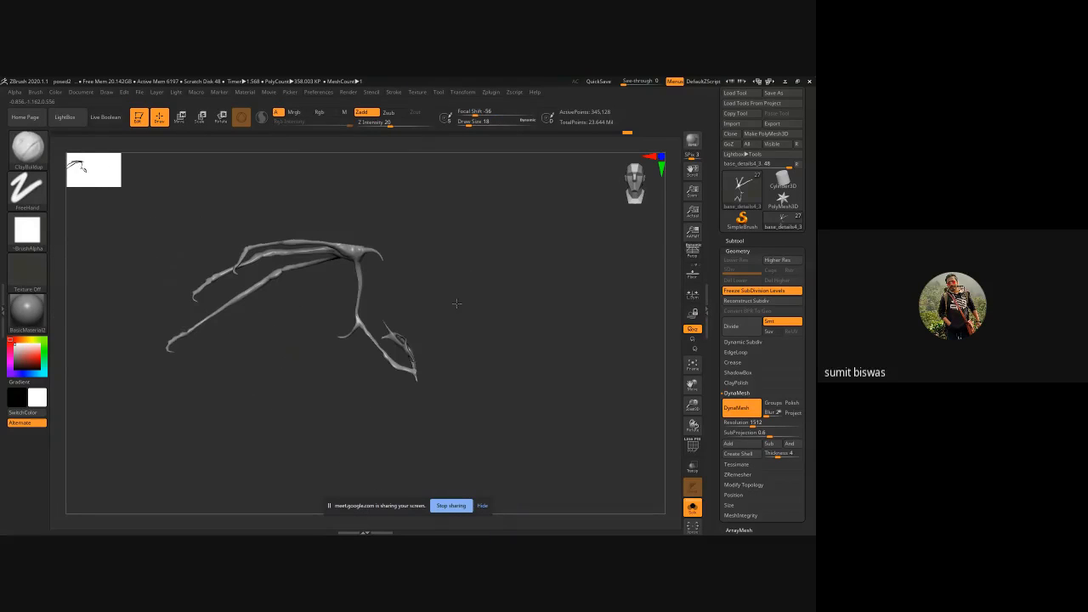
click(693, 507)
drag(474, 267, 491, 368)
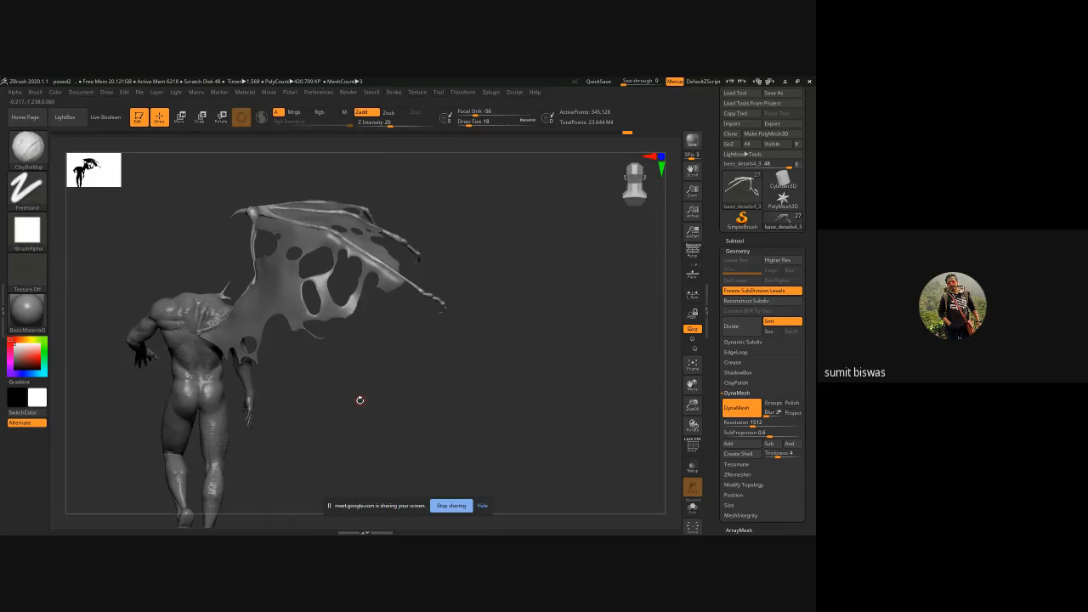
- Examine from behind how the wing bones and membrane fit together and join the creature's back
alt+right_drag(359, 396, 394, 398)
drag(394, 398, 432, 404)
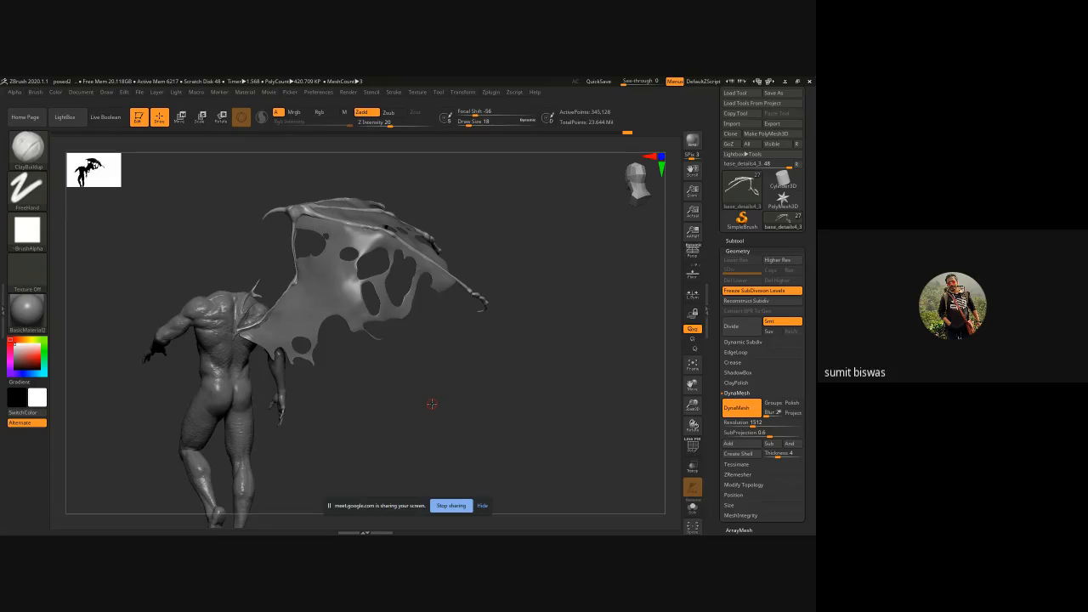
drag(388, 419, 469, 435)
drag(431, 238, 289, 255)
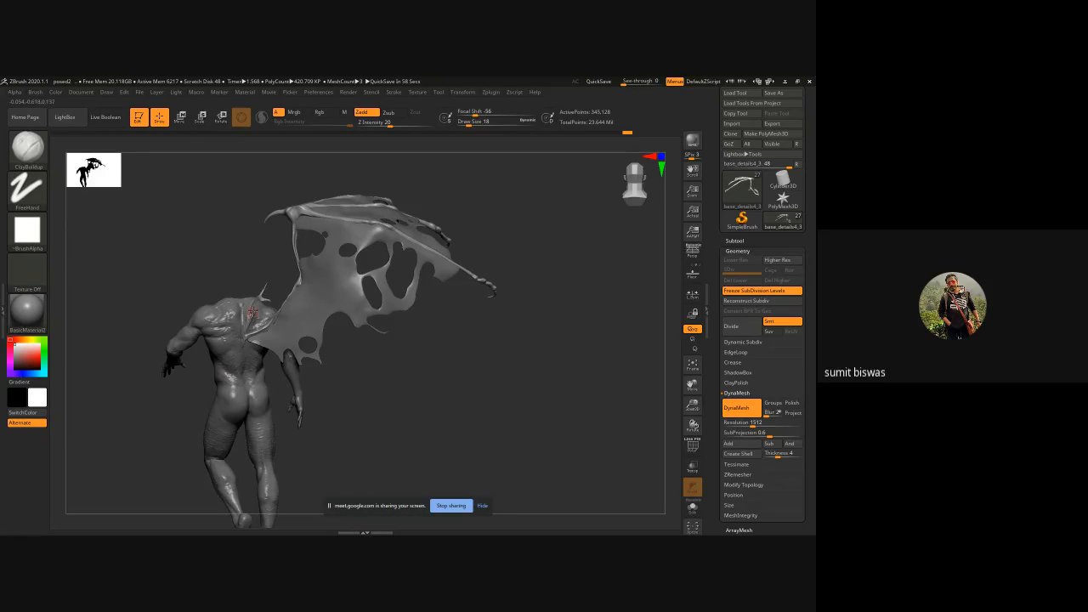
ctrl+right_drag(253, 312, 233, 364)
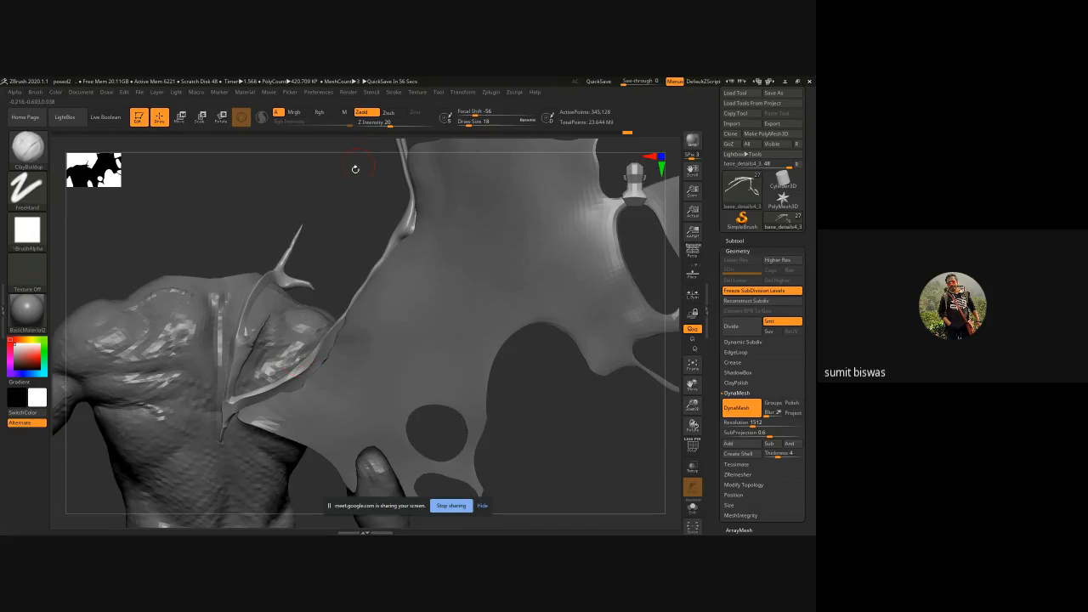
drag(354, 169, 301, 280)
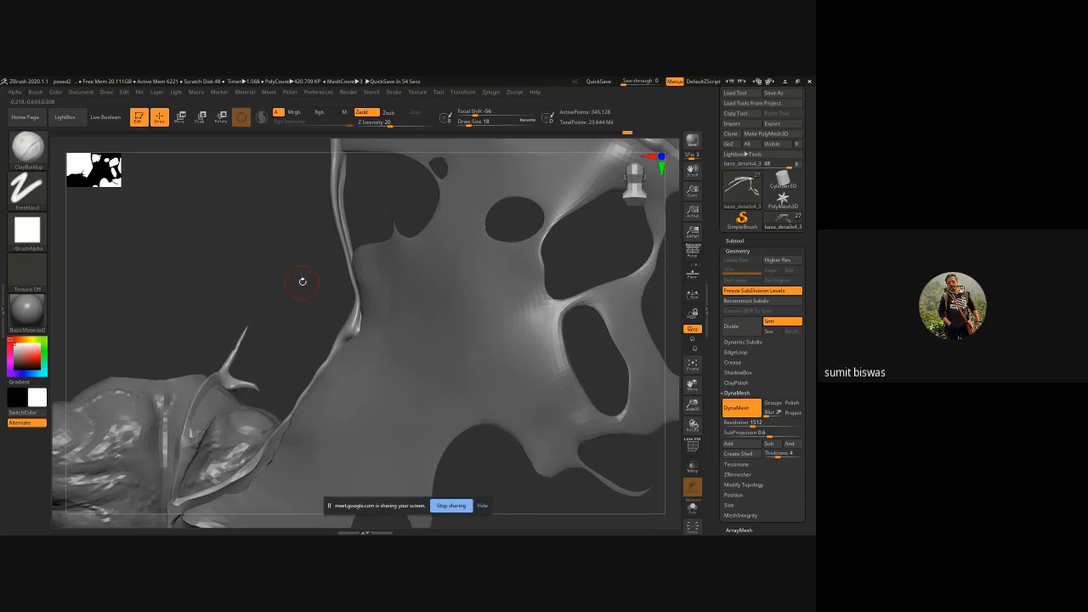
mouse_move(493, 331)
ctrl+right_down()
mouse_move(398, 323)
mouse_move(230, 267)
ctrl+right_up()
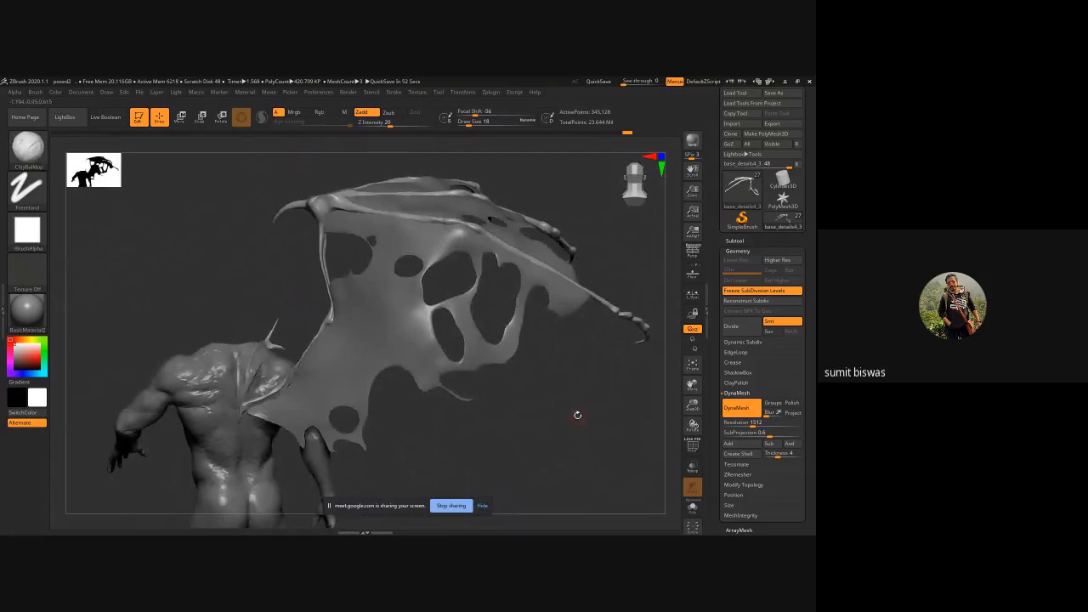
mouse_move(577, 415)
mouse_down()
mouse_move(578, 343)
mouse_move(389, 371)
mouse_move(531, 270)
mouse_move(515, 265)
mouse_up()
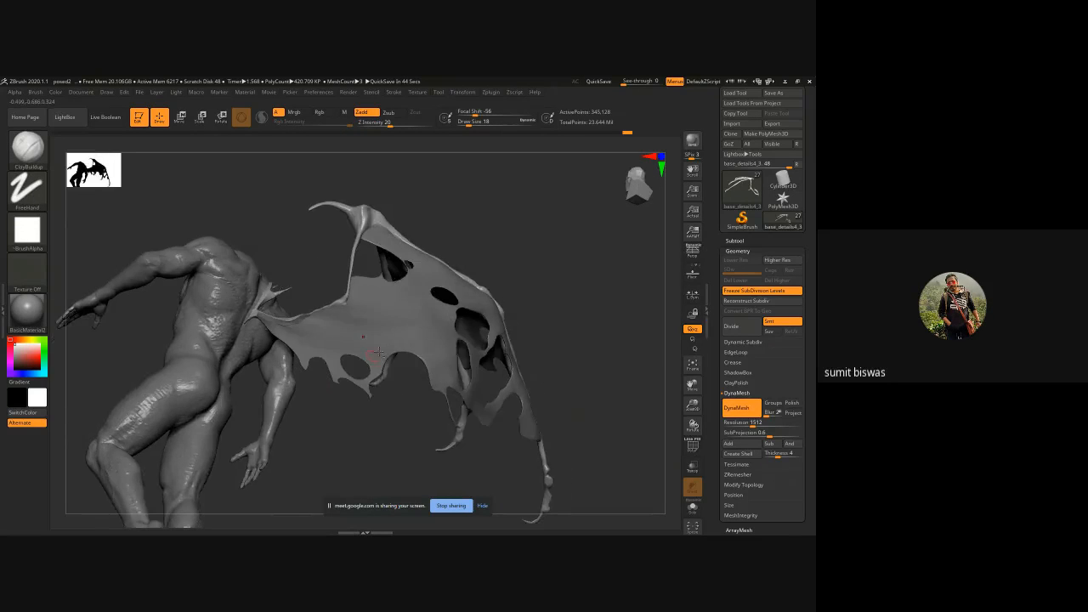
- Select the torn wing membrane subtool and switch to the Move Topological brush with a draw size of 94
alt+click(514, 264)
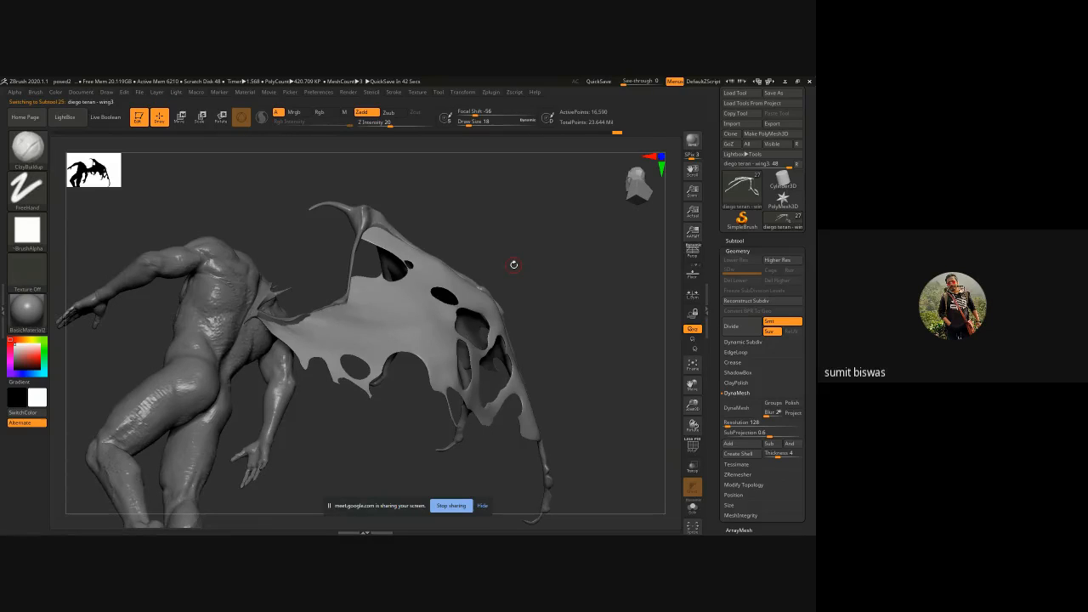
key(b)
key(m)
key(t)
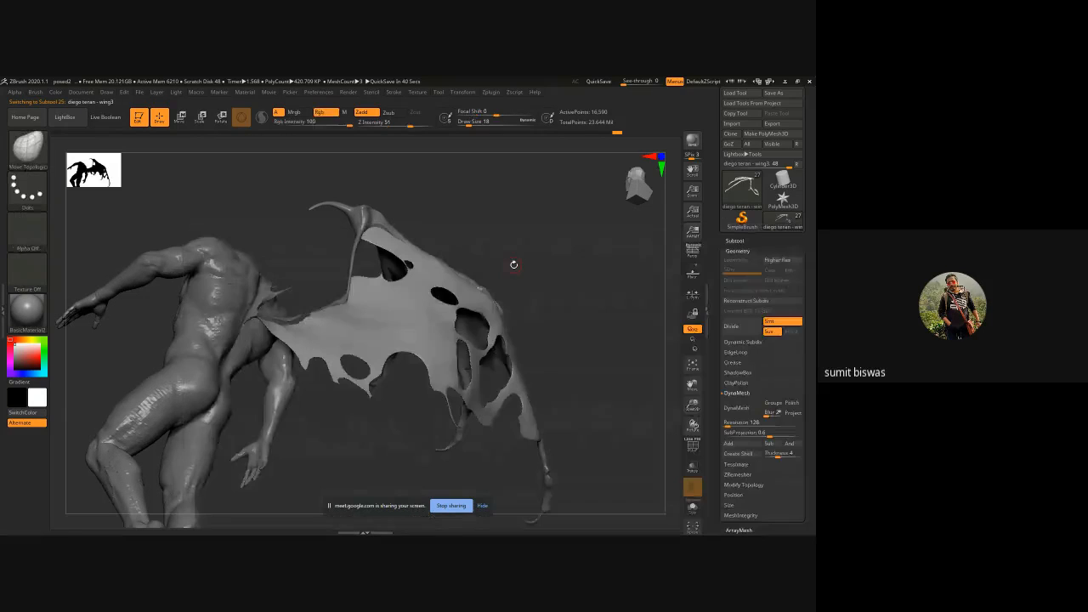
key(bracketright)
key(bracketright)
key(bracketright)
key(bracketright)
key(bracketright)
key(bracketright)
key(bracketright)
key(bracketright)
- Pull the membrane's inner section closer to the wing's arm bone and the creature's back with a draw size of 170
drag(554, 264, 498, 408)
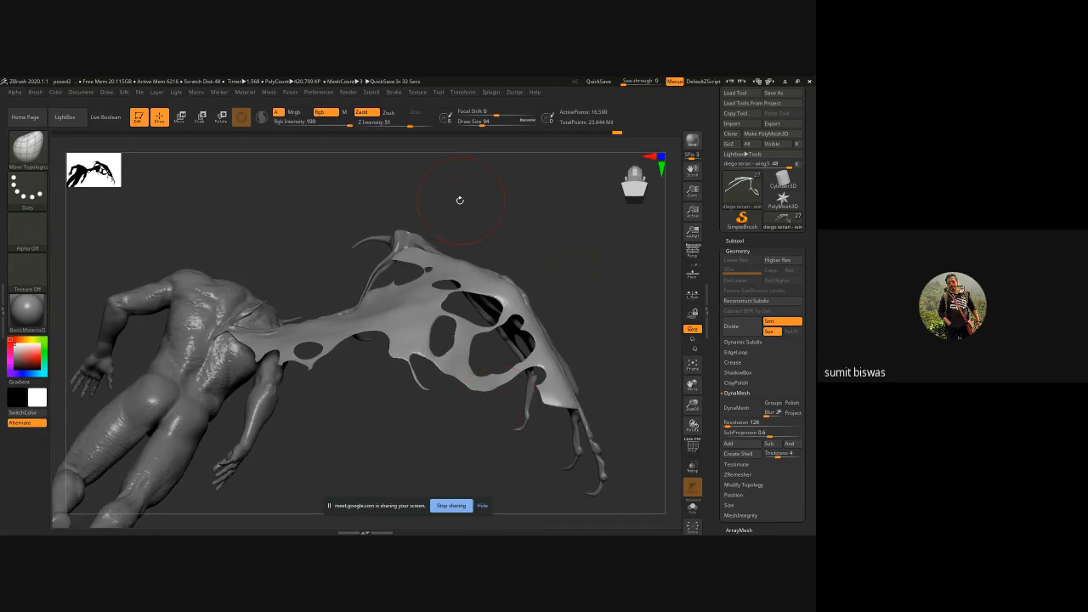
key(bracketright)
mouse_move(366, 301)
mouse_down()
mouse_move(377, 295)
mouse_move(364, 349)
mouse_up()
key(bracketright)
key(bracketright)
drag(451, 379, 414, 399)
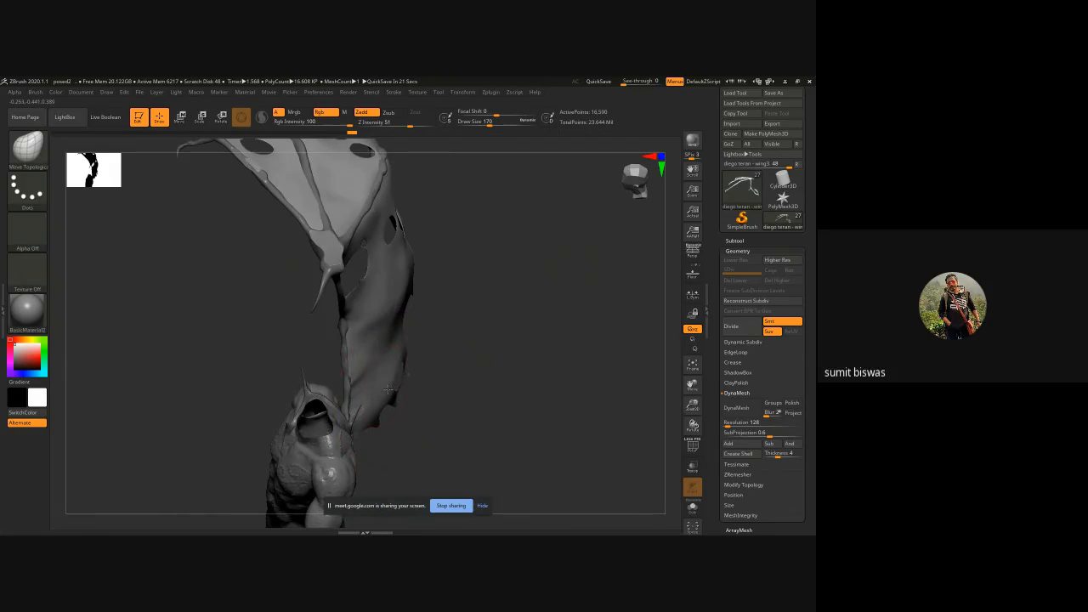
mouse_move(389, 350)
mouse_down()
mouse_move(398, 332)
mouse_move(388, 360)
mouse_move(333, 377)
mouse_up()
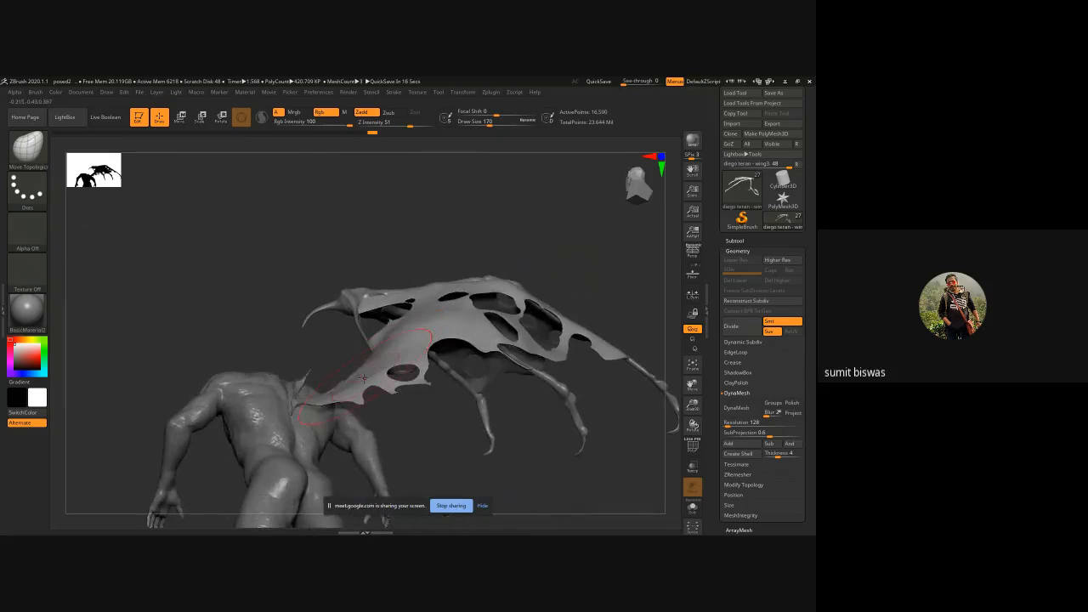
mouse_move(379, 347)
mouse_down()
mouse_move(382, 339)
mouse_move(474, 362)
mouse_up()
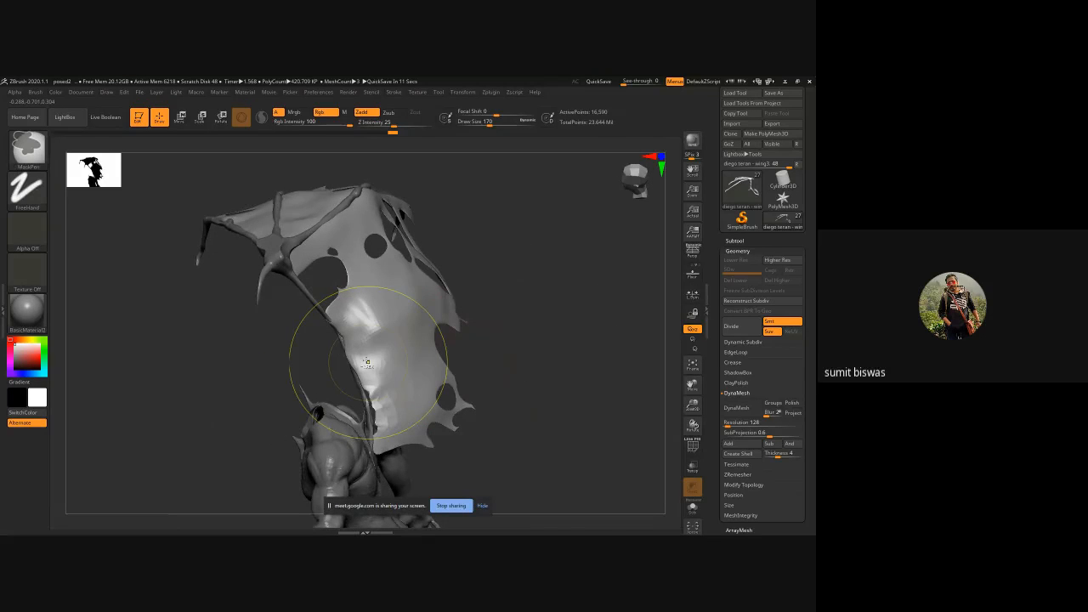
- Reduce the draw size to 74 and pull the membrane's leading edge onto the middle of the arm bone
ctrl+right_drag(367, 362, 401, 484)
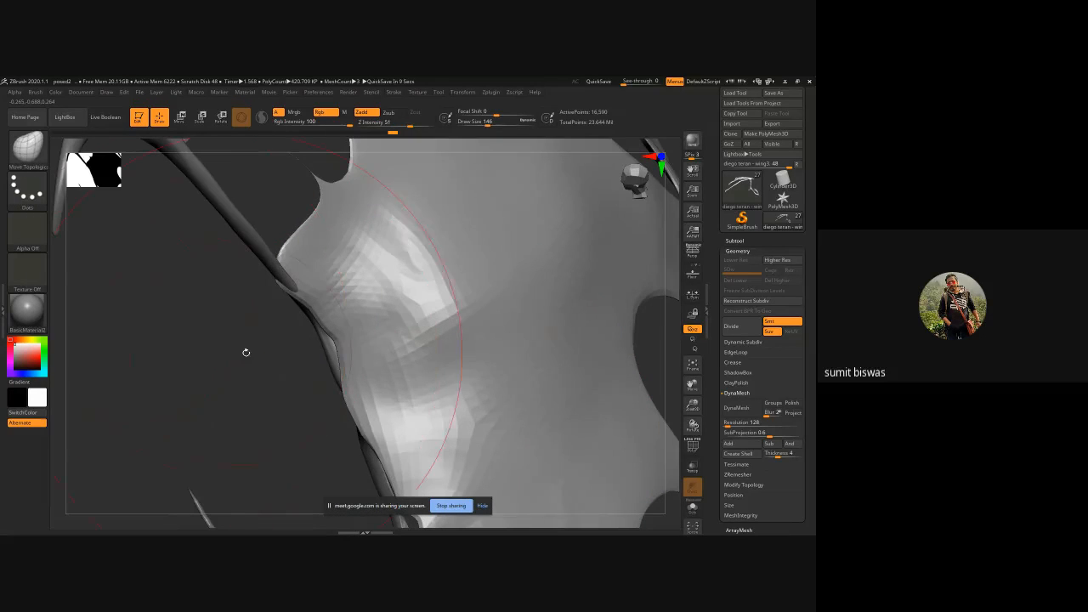
key(bracketleft)
key(bracketleft)
key(bracketleft)
key(bracketleft)
key(bracketleft)
key(bracketleft)
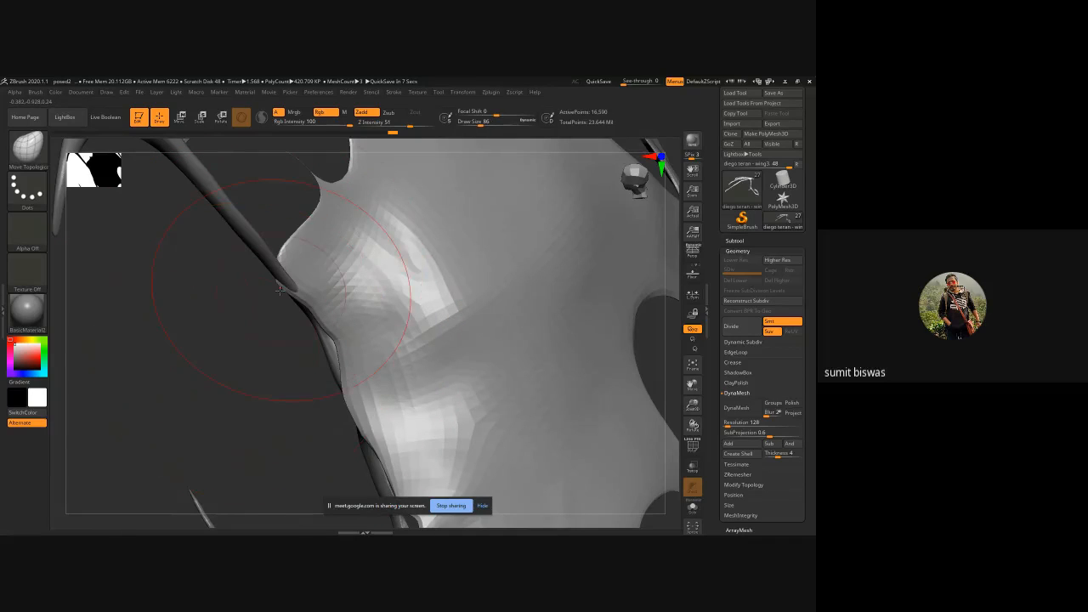
key(bracketleft)
key(bracketleft)
drag(280, 291, 283, 271)
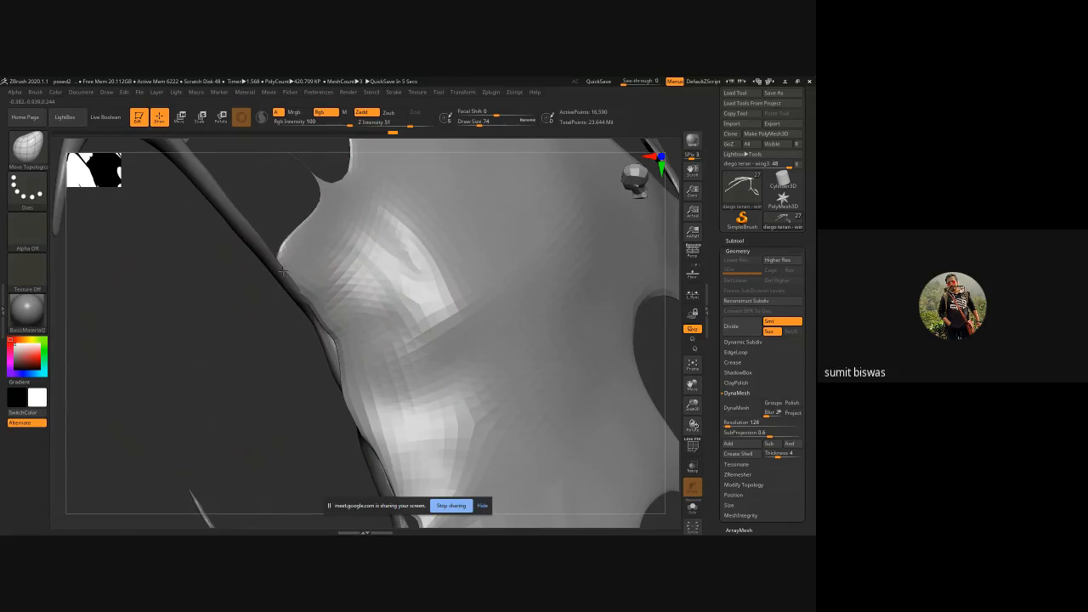
- Shape the membrane edge against the arm bone beside the wing's curved claw, working from side views
right_drag(308, 340, 241, 350)
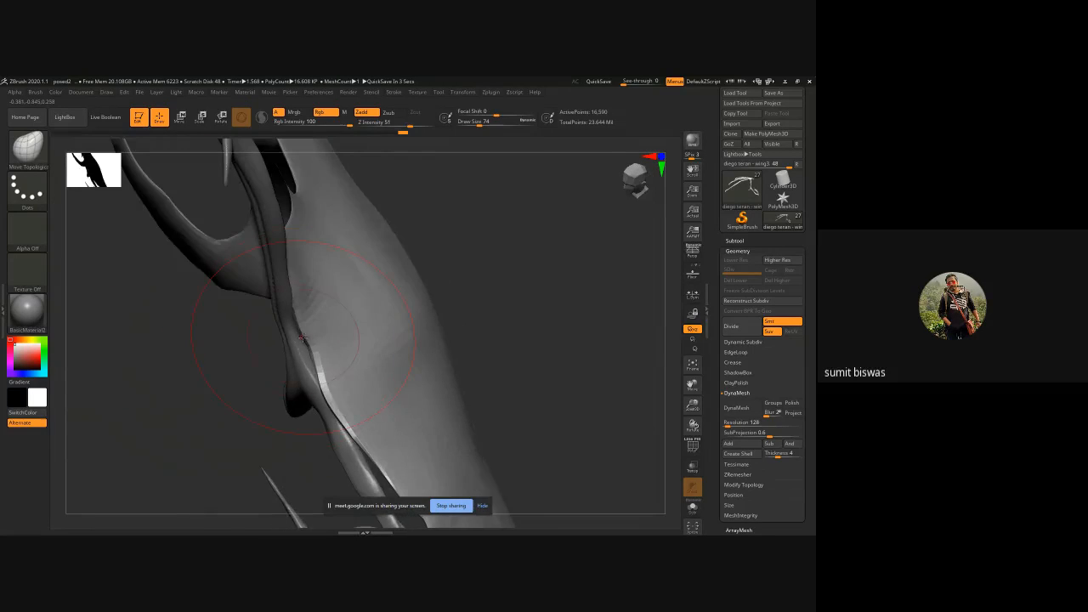
mouse_move(304, 339)
mouse_down()
mouse_move(291, 334)
mouse_move(441, 387)
mouse_up()
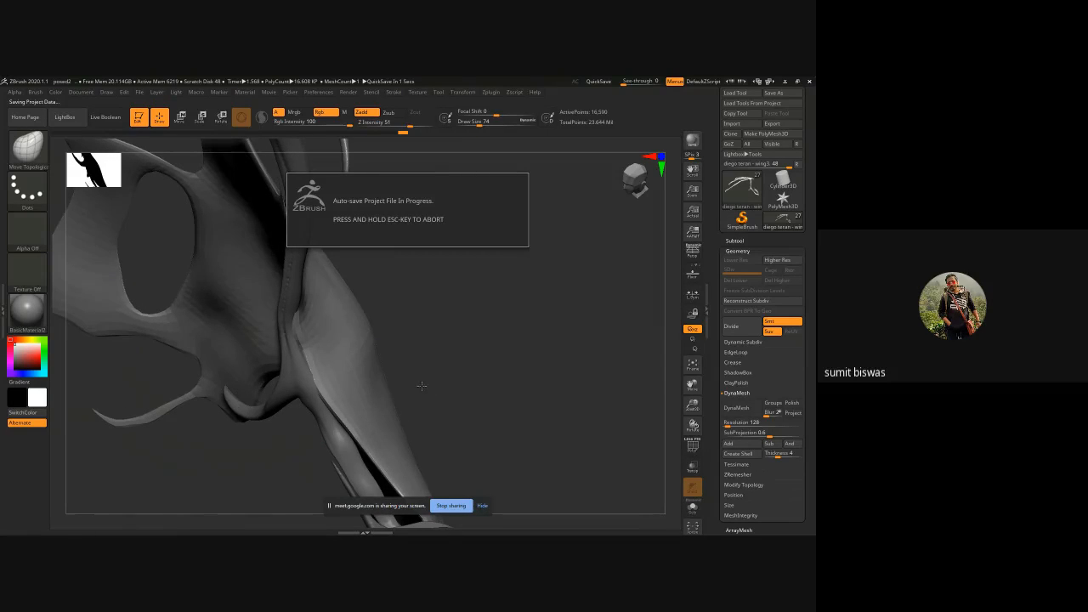
mouse_move(462, 332)
right_down()
mouse_move(430, 270)
mouse_move(455, 271)
right_up()
mouse_move(313, 285)
mouse_down()
mouse_move(293, 284)
mouse_move(293, 249)
mouse_up()
- Close the gap between the membrane and the lower arm bone above the shoulder with a smaller Move Topological brush
key(bracketleft)
key(bracketleft)
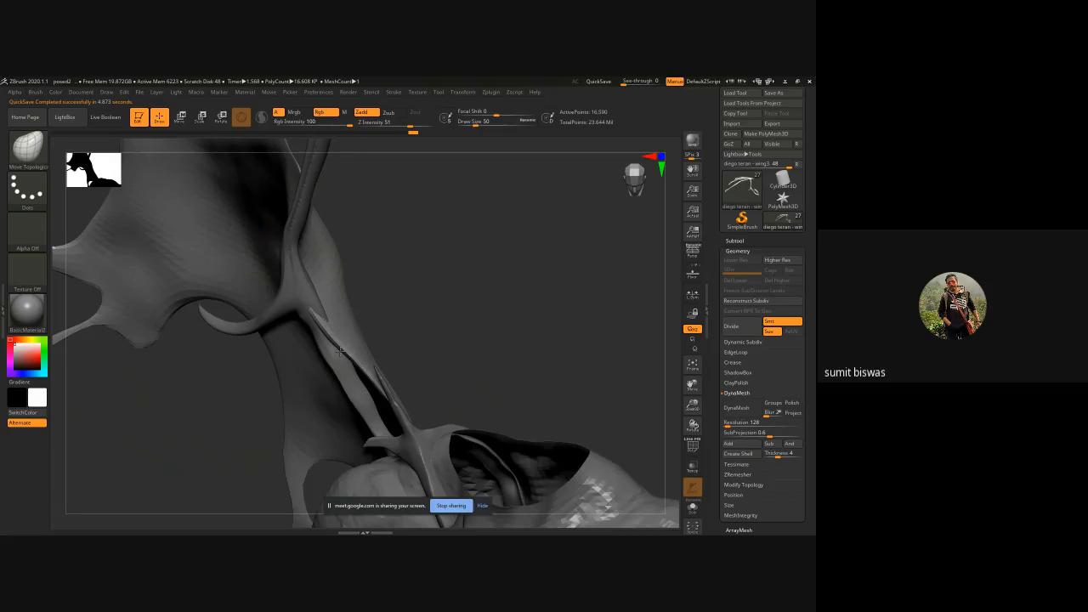
mouse_move(340, 345)
right_down()
mouse_move(419, 312)
mouse_move(430, 323)
right_up()
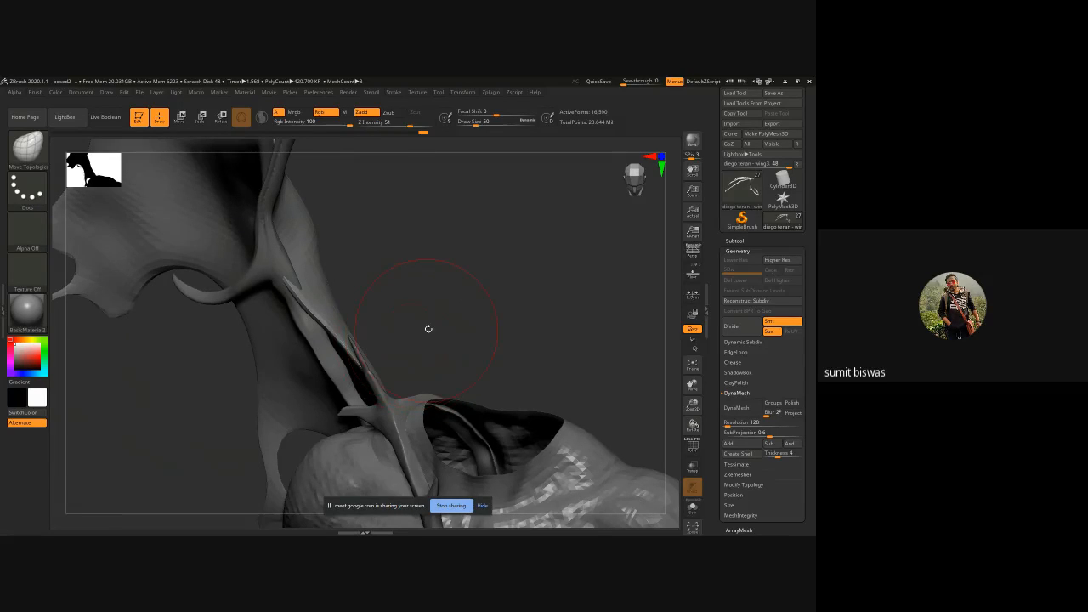
right_drag(430, 325, 416, 360)
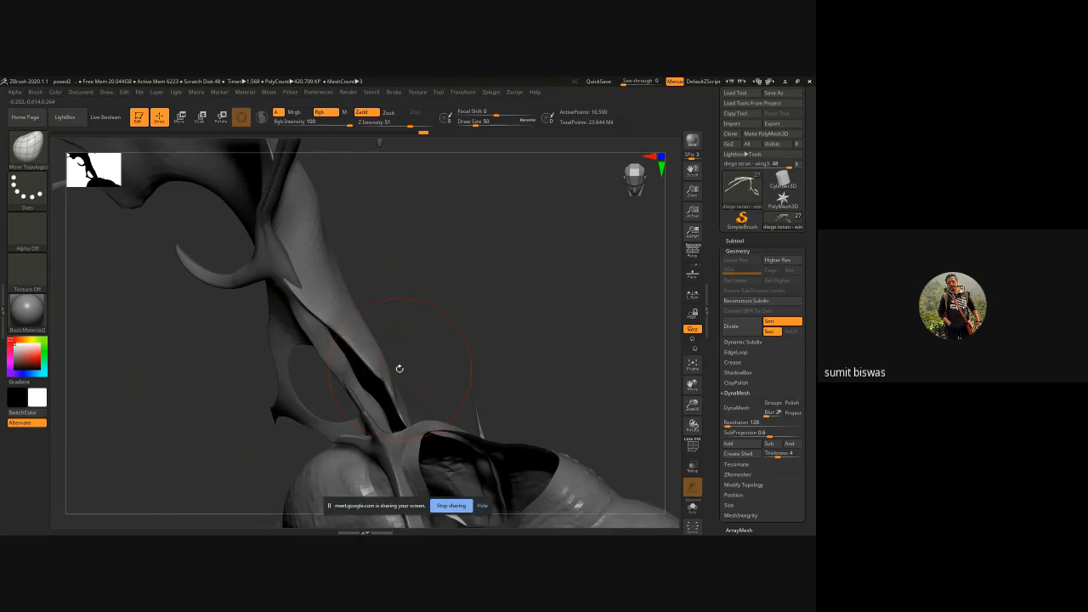
mouse_move(383, 378)
mouse_down()
mouse_move(345, 399)
mouse_move(341, 343)
mouse_up()
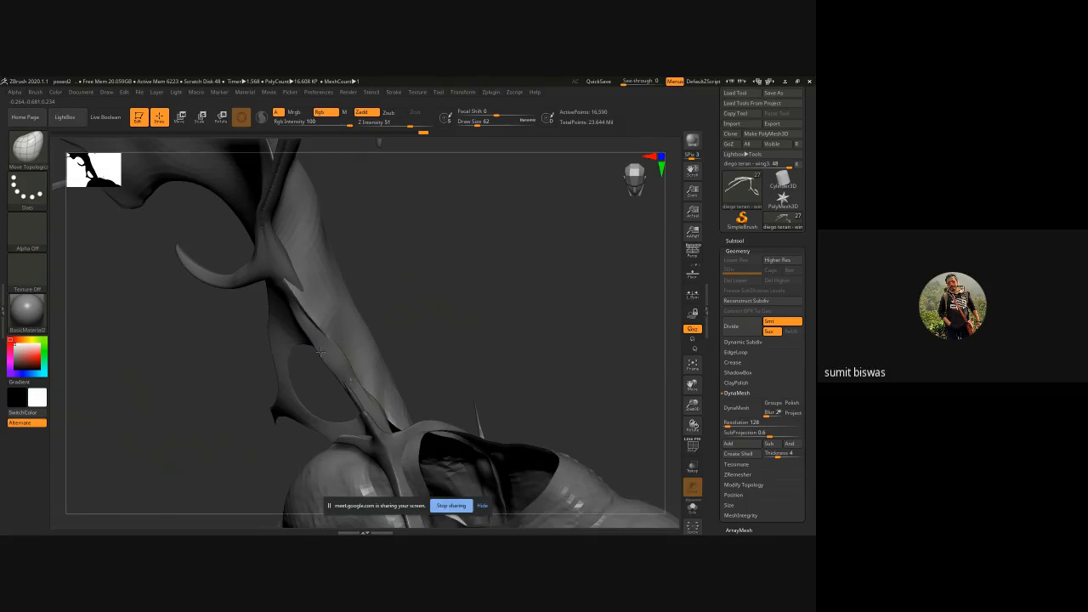
- Nudge the membrane's edge along the outer side of the lower arm bone with a draw size of 62
right_drag(417, 336, 290, 311)
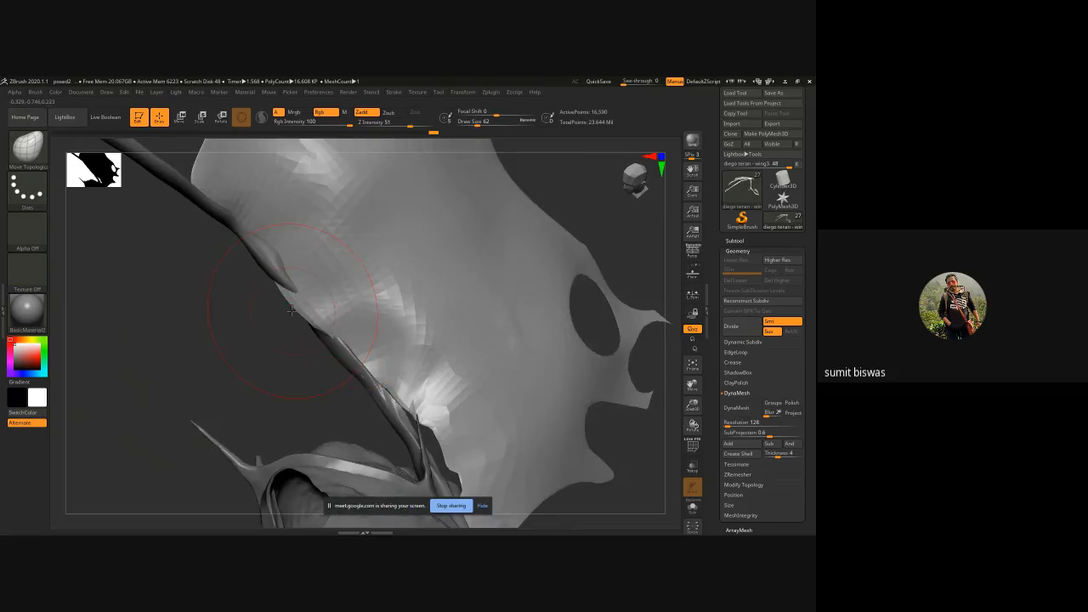
drag(296, 311, 306, 308)
mouse_move(269, 333)
right_down()
mouse_move(304, 320)
mouse_move(298, 312)
right_up()
drag(294, 302, 291, 304)
drag(425, 296, 231, 322)
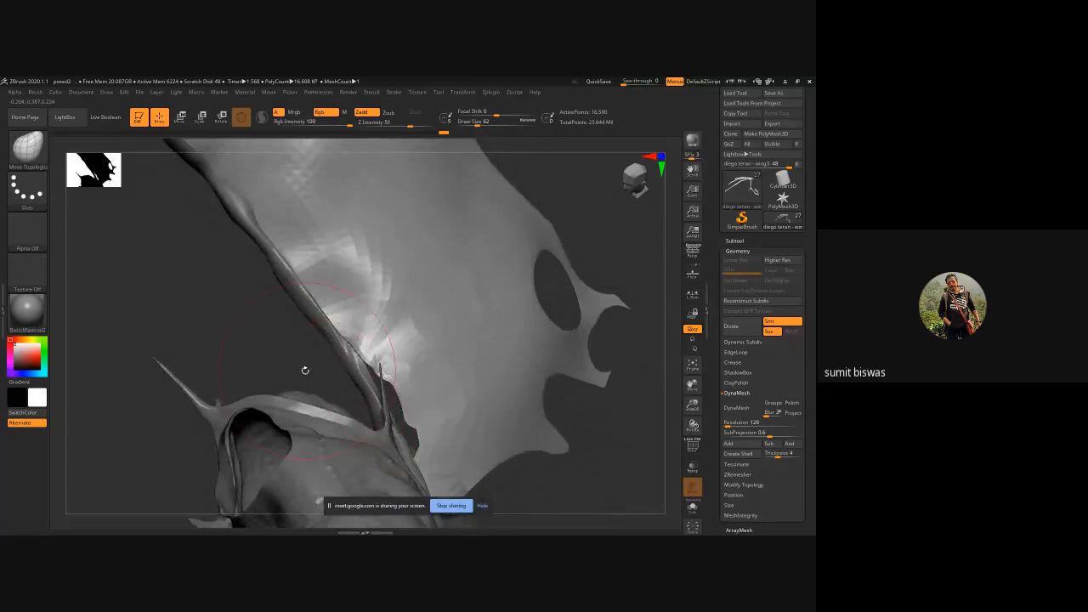
- Reduce the draw size to 26 and move the membrane edge toward the arm bone's base at the back
mouse_move(303, 369)
mouse_down()
mouse_move(296, 377)
mouse_move(383, 408)
mouse_up()
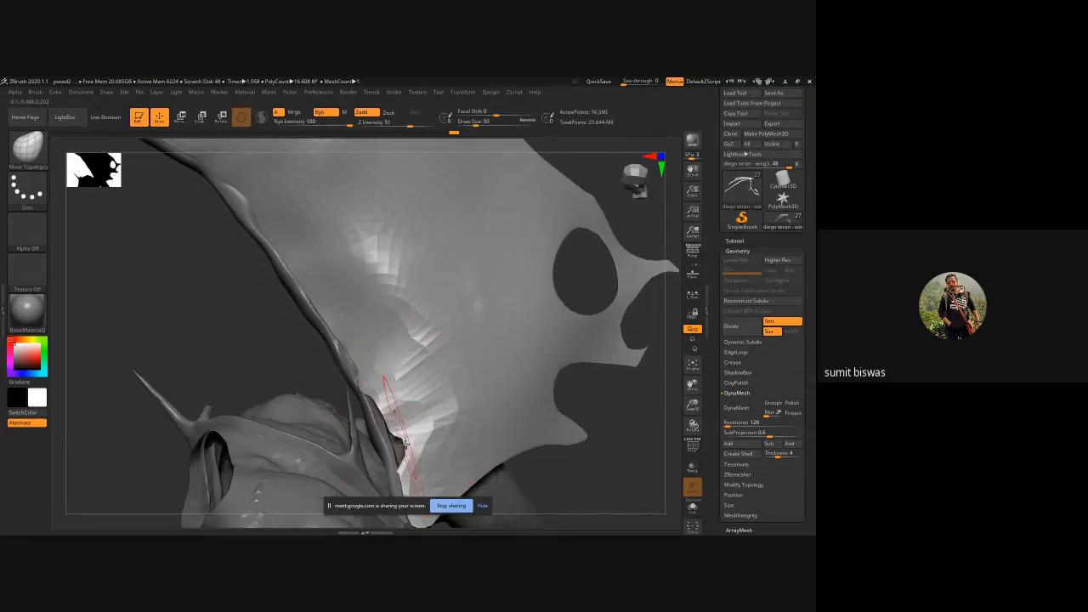
key(bracketleft)
key(bracketleft)
drag(405, 443, 400, 440)
- Switch to the SnakeHook brush and pull the membrane edge over the gap beside the arm bone's base
click(27, 147)
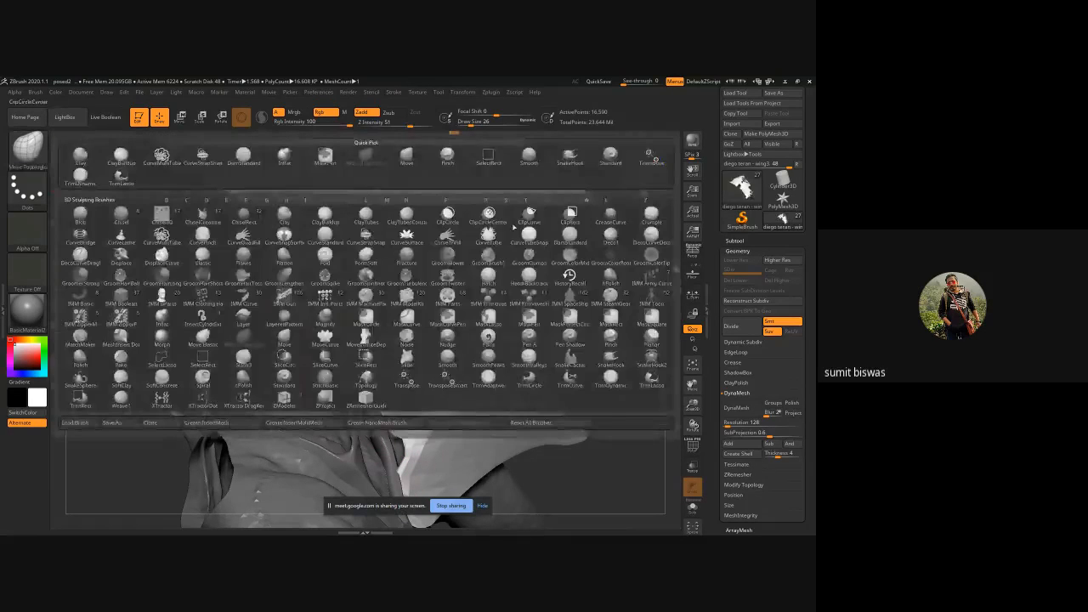
click(570, 157)
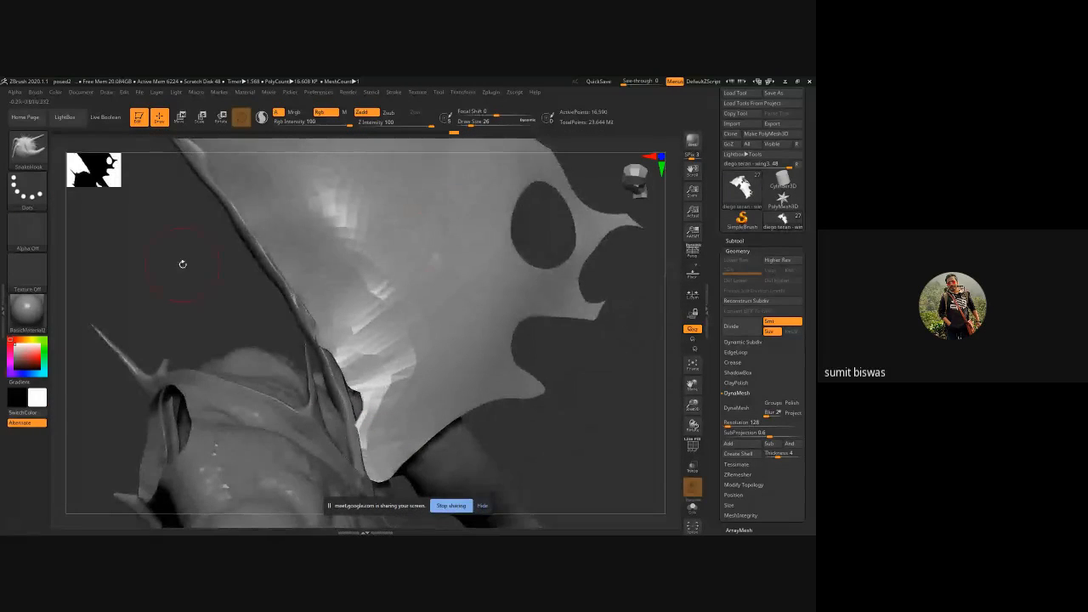
ctrl+right_drag(182, 264, 202, 304)
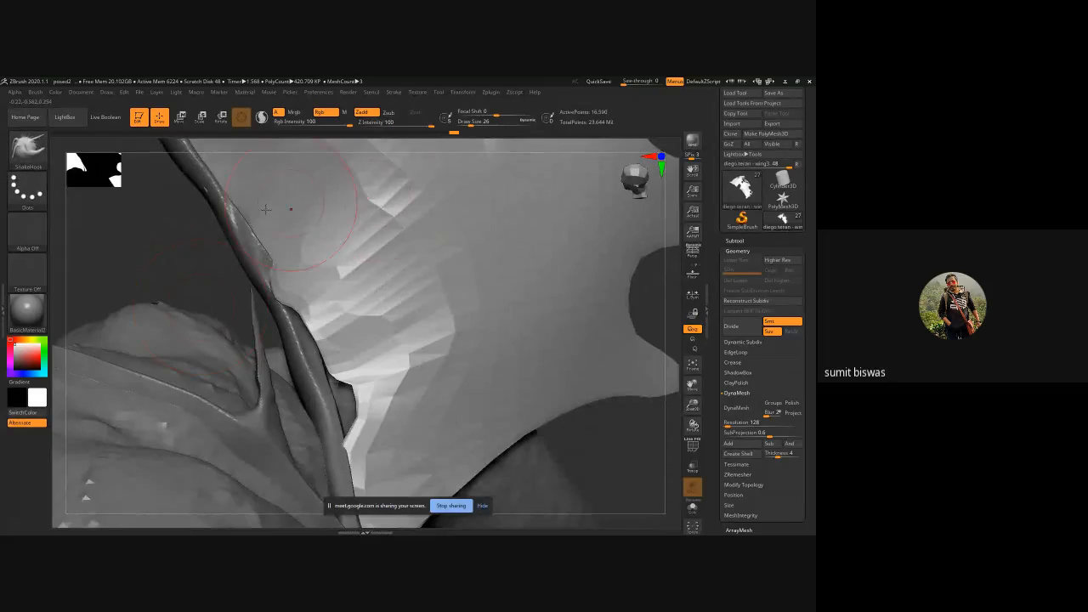
mouse_move(188, 248)
mouse_down()
mouse_move(364, 407)
mouse_move(319, 397)
mouse_up()
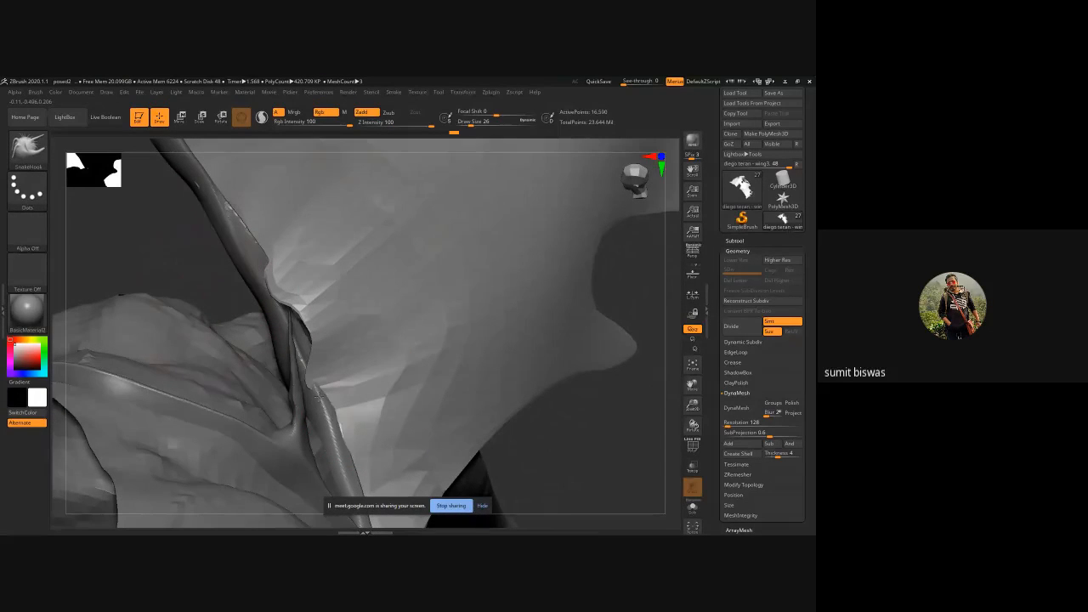
drag(309, 328, 277, 308)
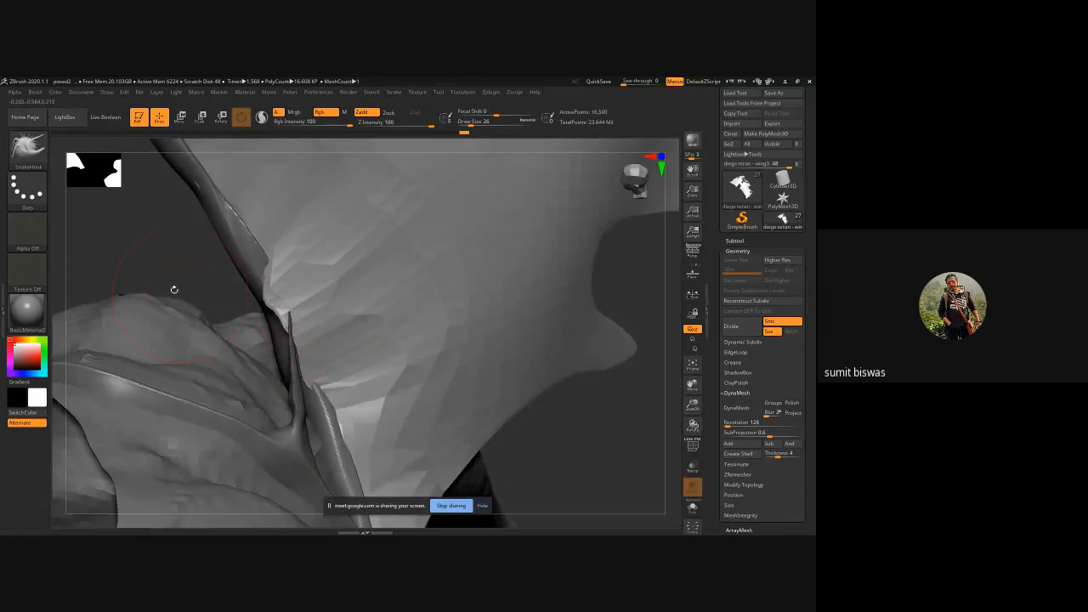
- Drag the remaining membrane folds behind the arm bone near the shoulder with SnakeHook so the edge follows the bone
drag(173, 289, 272, 298)
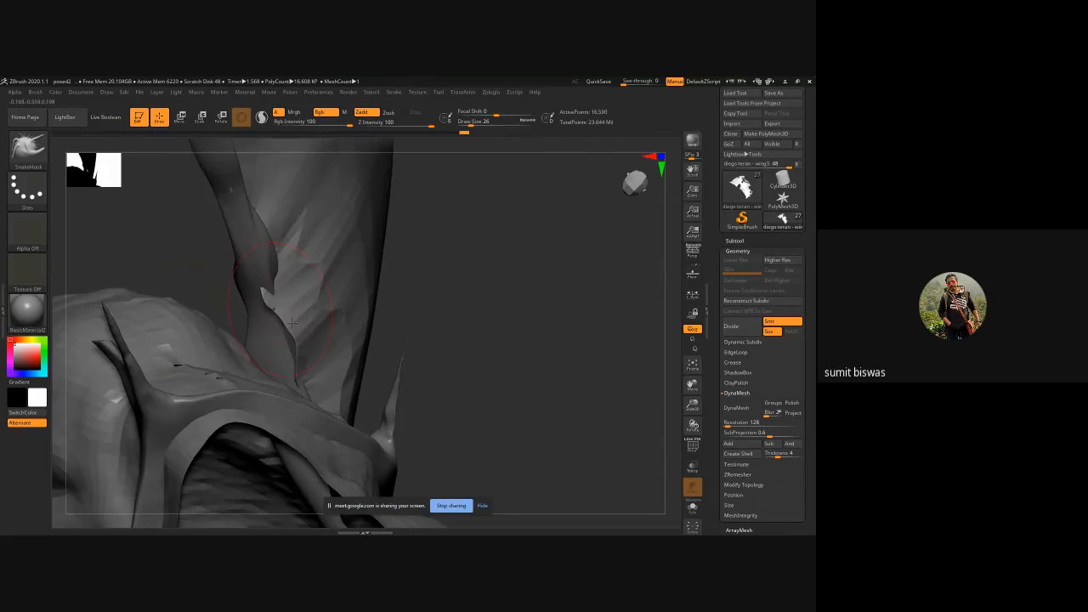
drag(297, 340, 273, 330)
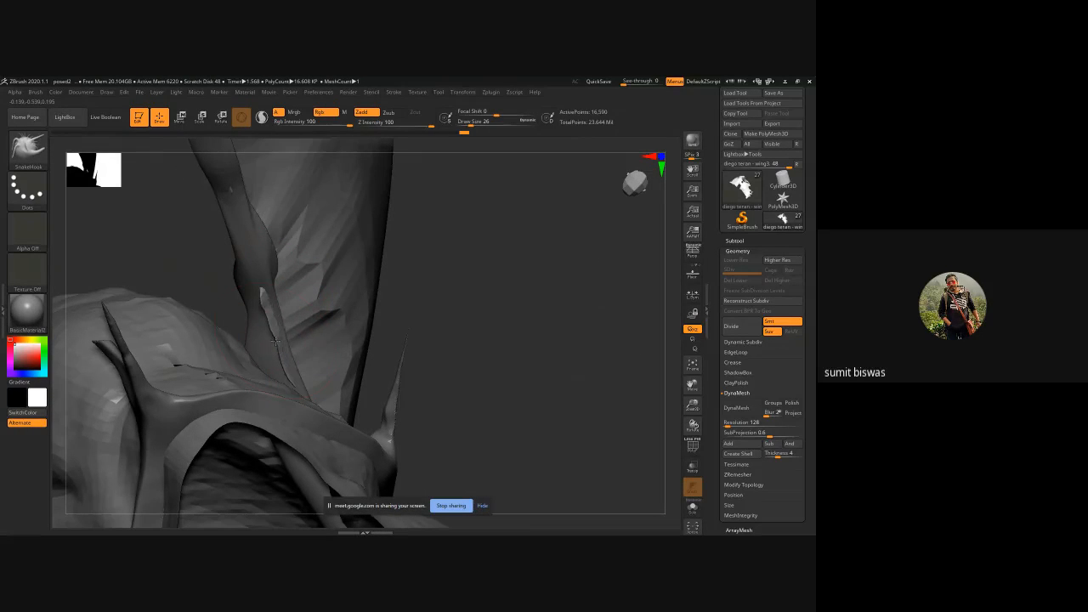
drag(458, 329, 340, 327)
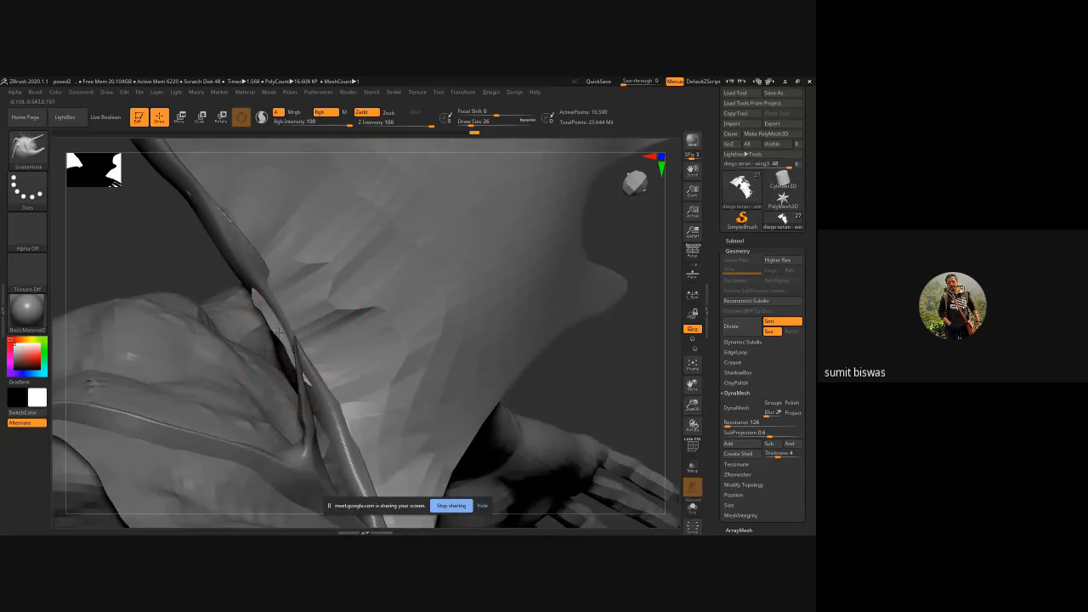
drag(257, 303, 282, 327)
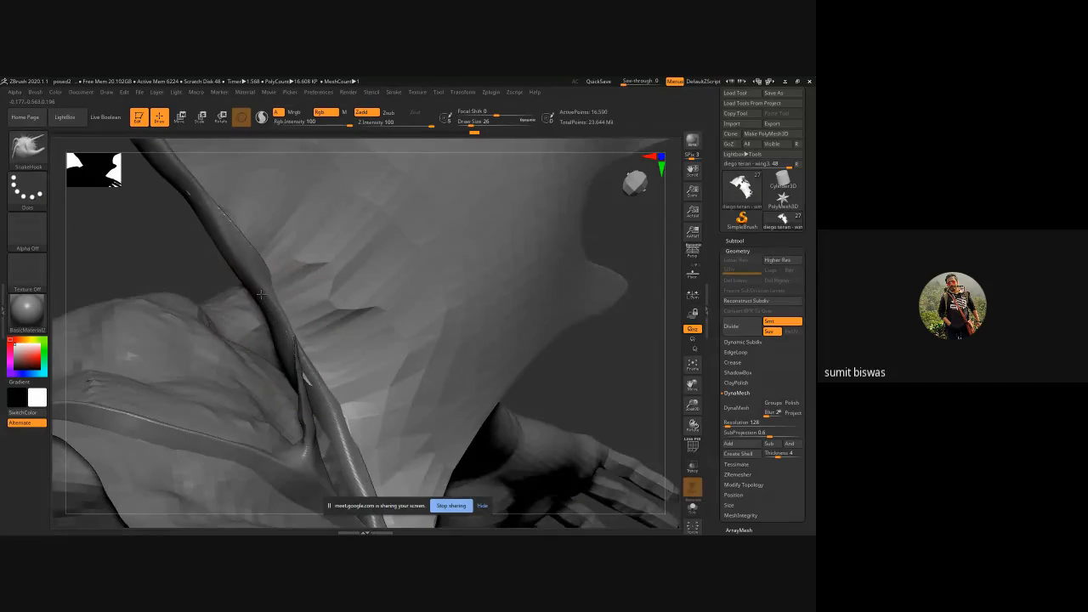
drag(186, 276, 223, 280)
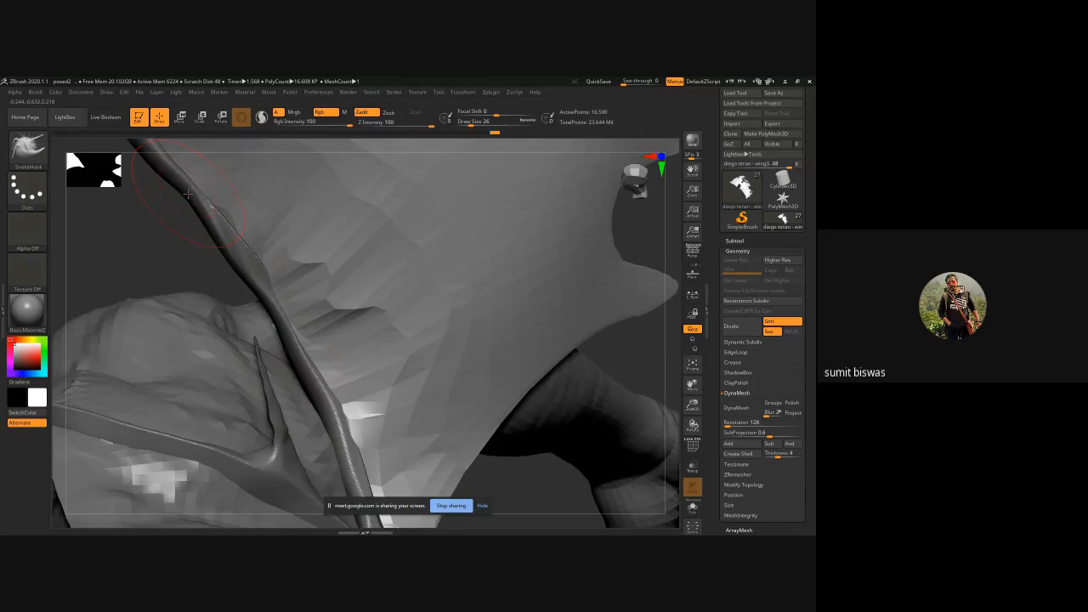
- Reduce the SnakeHook draw size to 10 and pull the membrane's lowest corner toward the bone root on the back
ctrl+right_drag(450, 289, 340, 366)
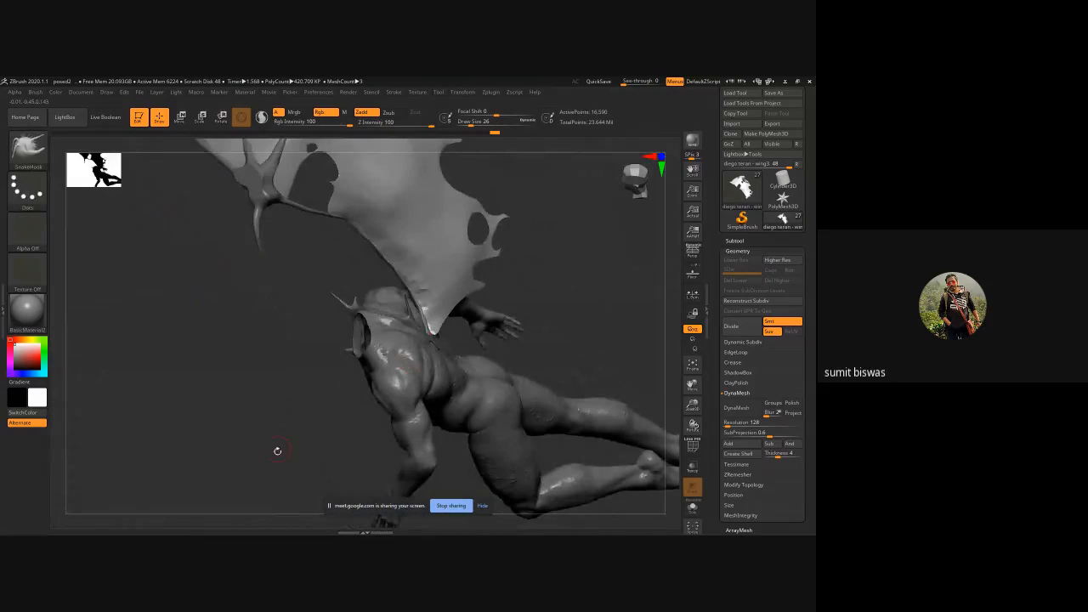
right_drag(277, 451, 262, 461)
ctrl+right_drag(461, 351, 614, 519)
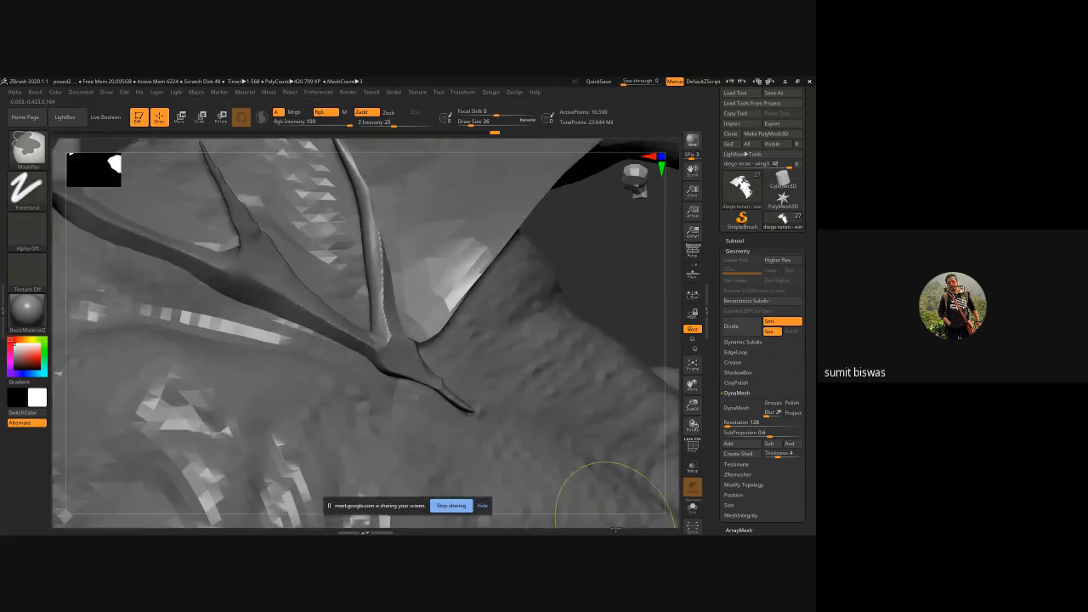
key([)
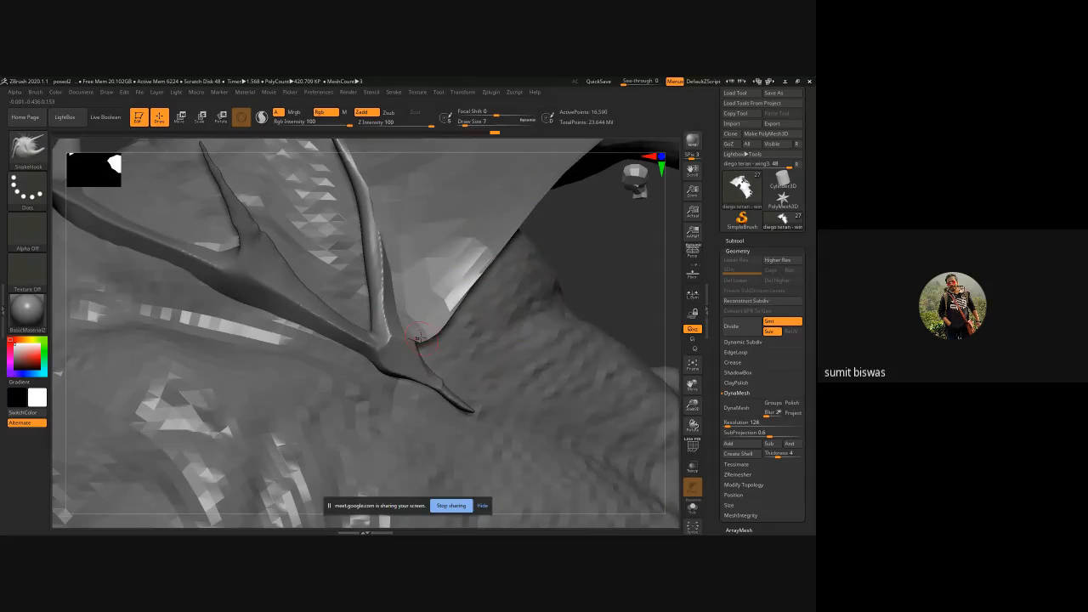
drag(419, 342, 406, 354)
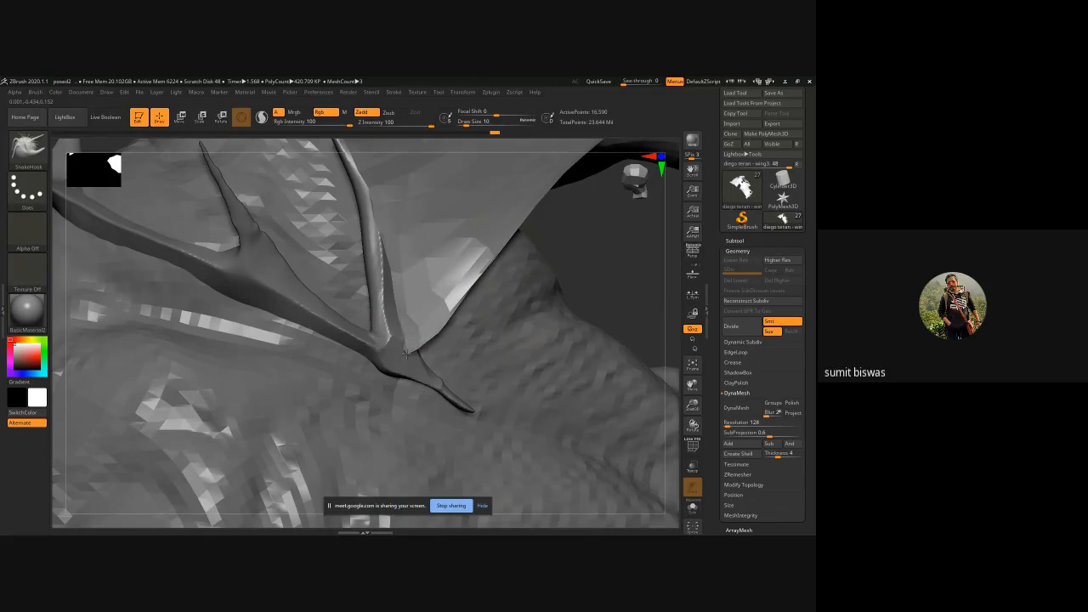
- Stretch the membrane's corner tip down onto the root bone's tapered end, fitting it from several angles
right_drag(591, 285, 416, 350)
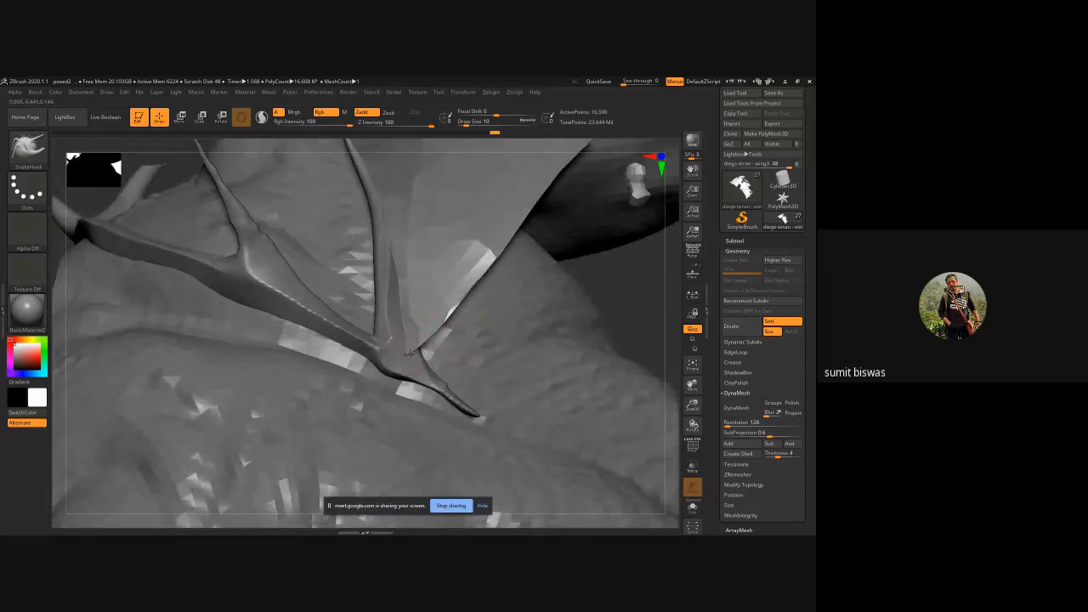
drag(408, 352, 426, 369)
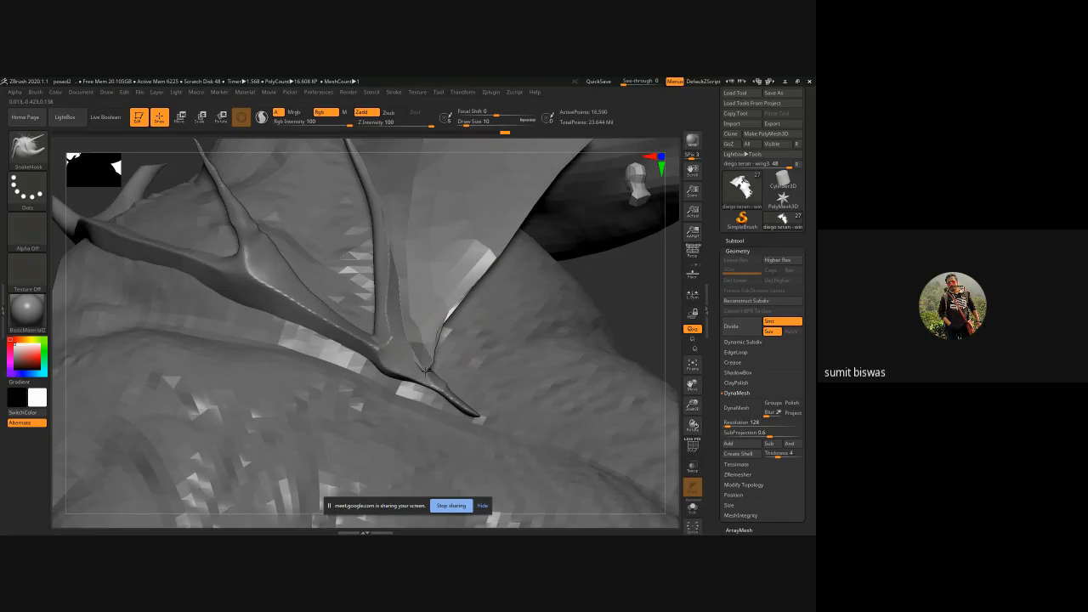
right_drag(625, 307, 426, 371)
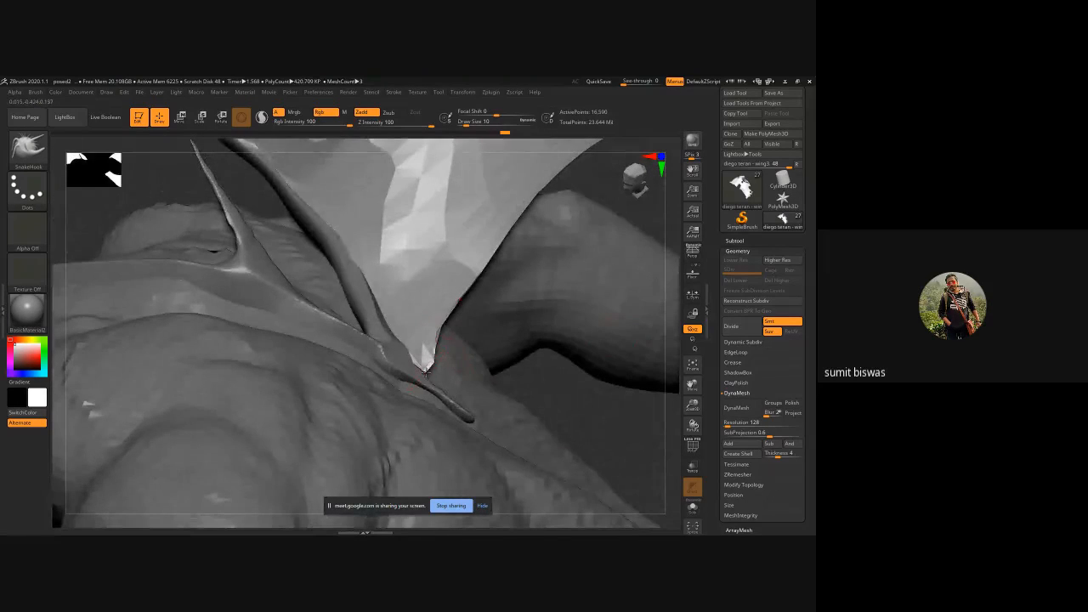
drag(429, 367, 423, 378)
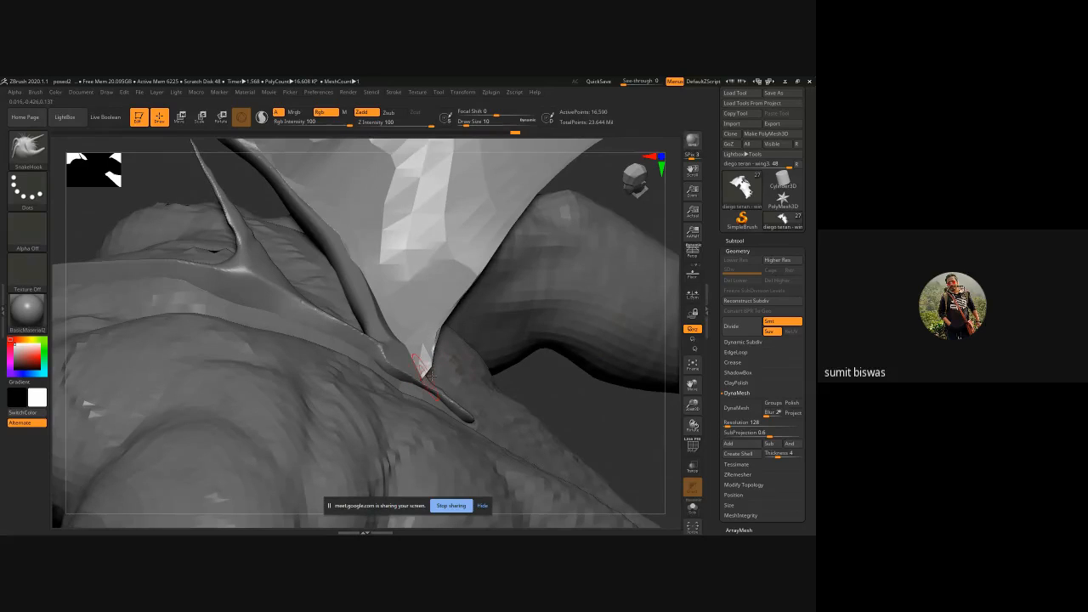
right_drag(544, 370, 430, 379)
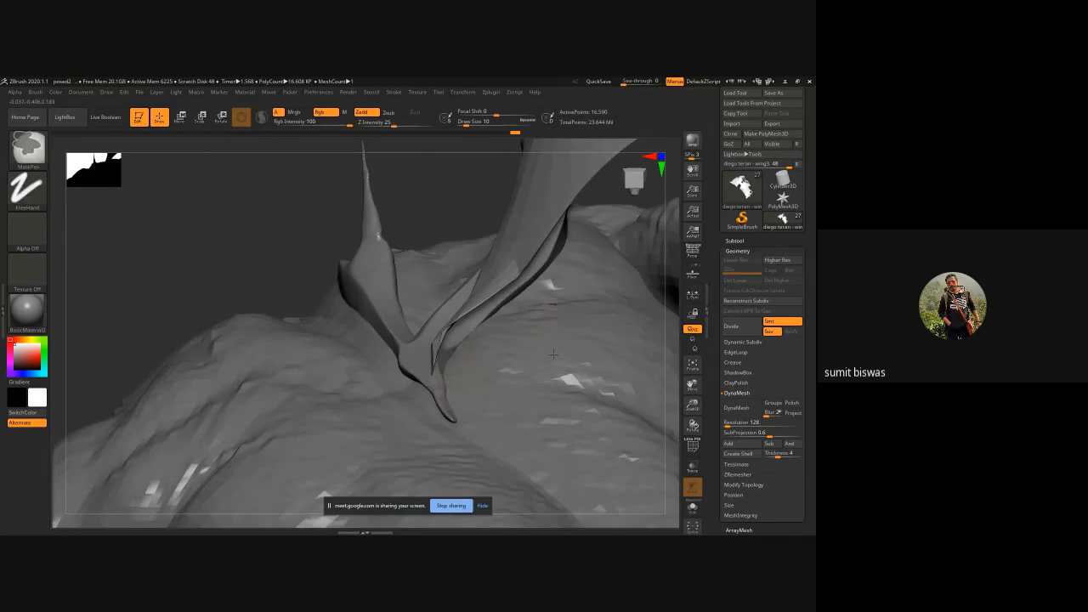
- Isolate the wing membrane with its wireframe shown and ZRemesh it with Half and Adapt enabled
mouse_move(548, 311)
ctrl+right_down()
mouse_move(374, 277)
mouse_move(362, 372)
ctrl+right_up()
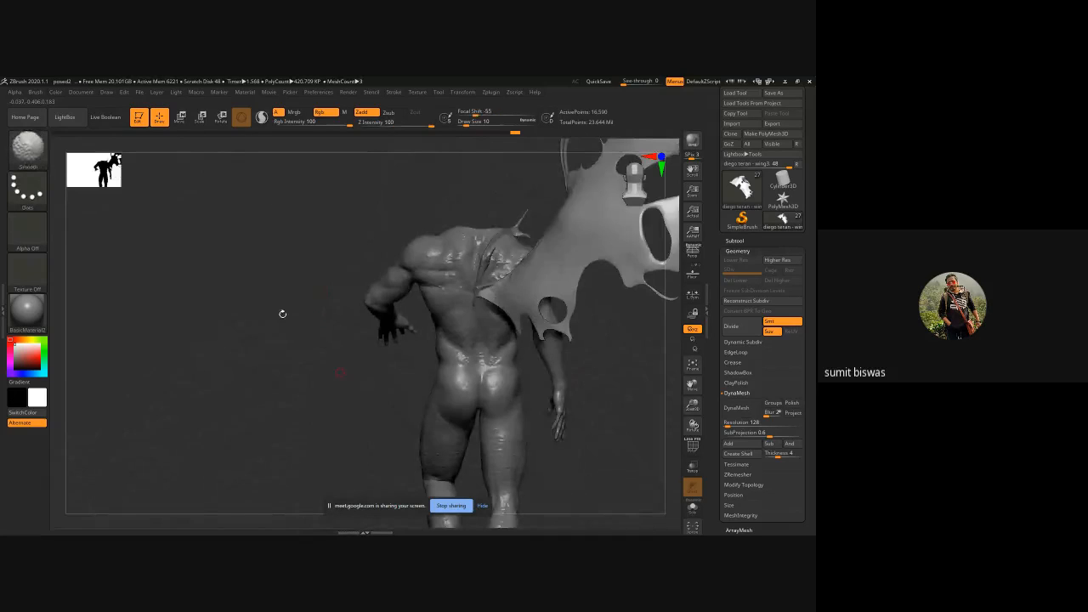
right_drag(233, 272, 289, 325)
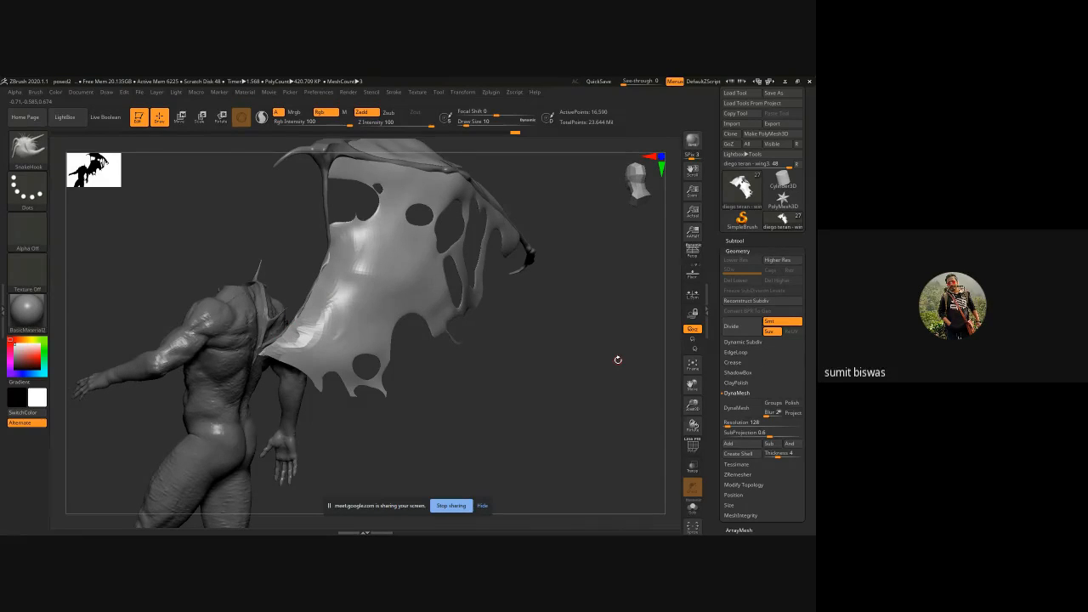
key(shift)
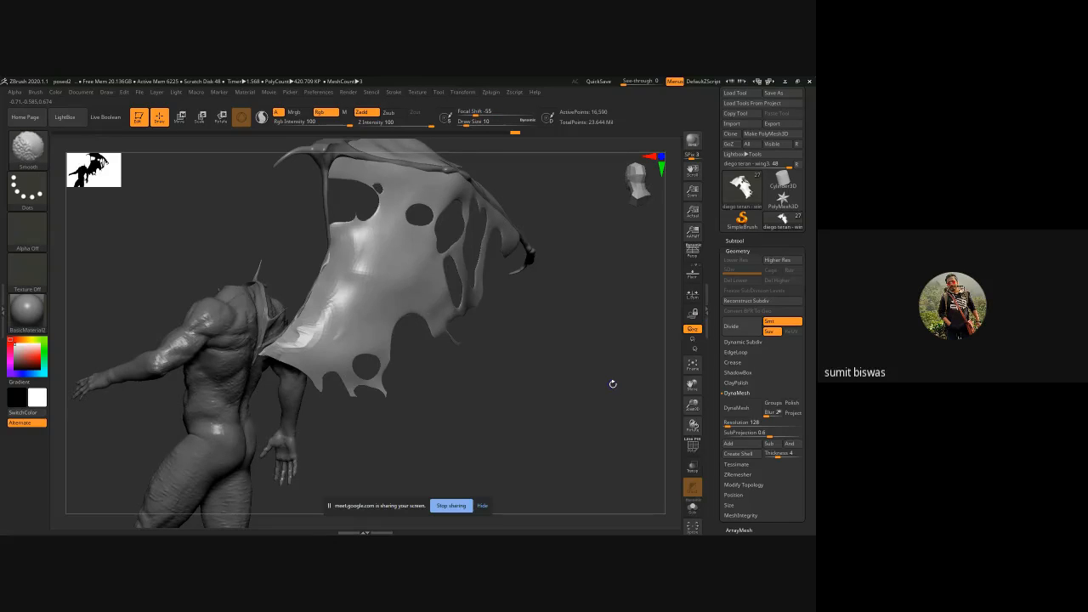
key(shift+f)
drag(473, 396, 449, 250)
click(692, 508)
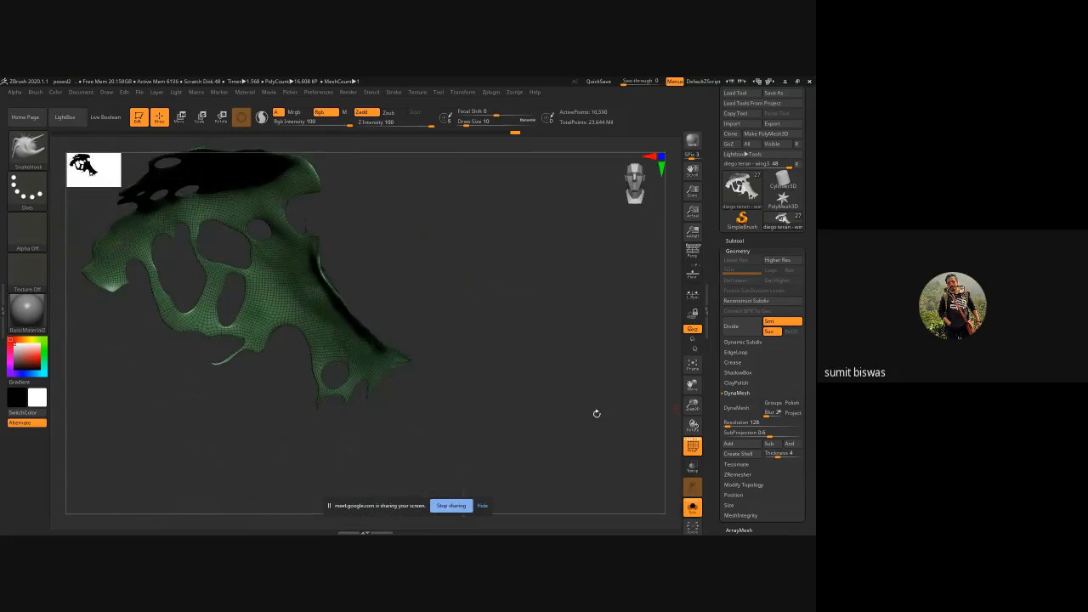
drag(456, 291, 471, 374)
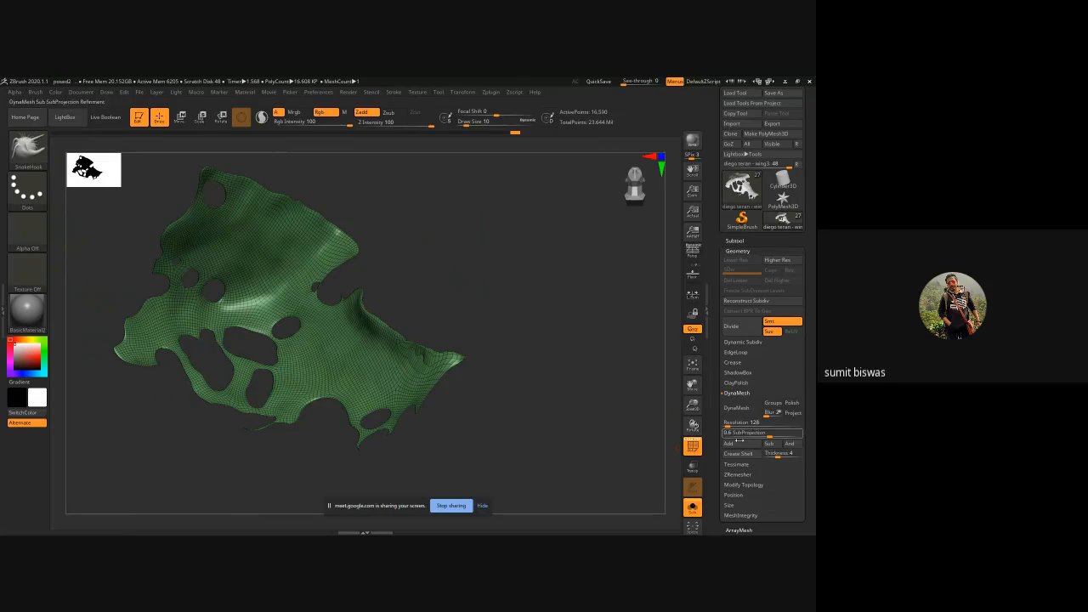
click(738, 476)
click(737, 432)
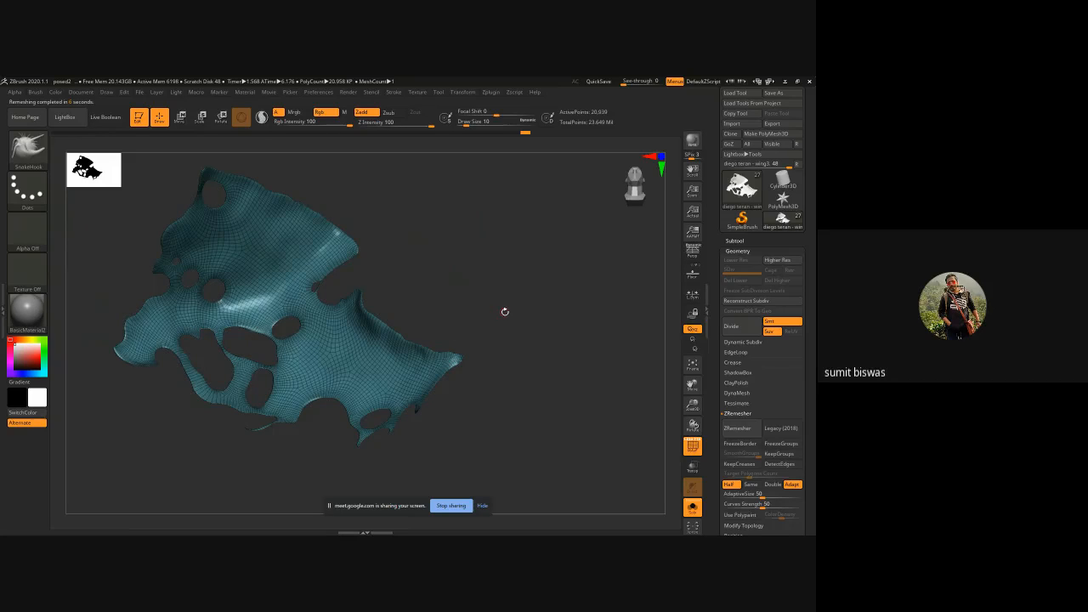
- Save the project, overwriting the existing posed2.ZPR file
shift+drag(505, 312, 506, 316)
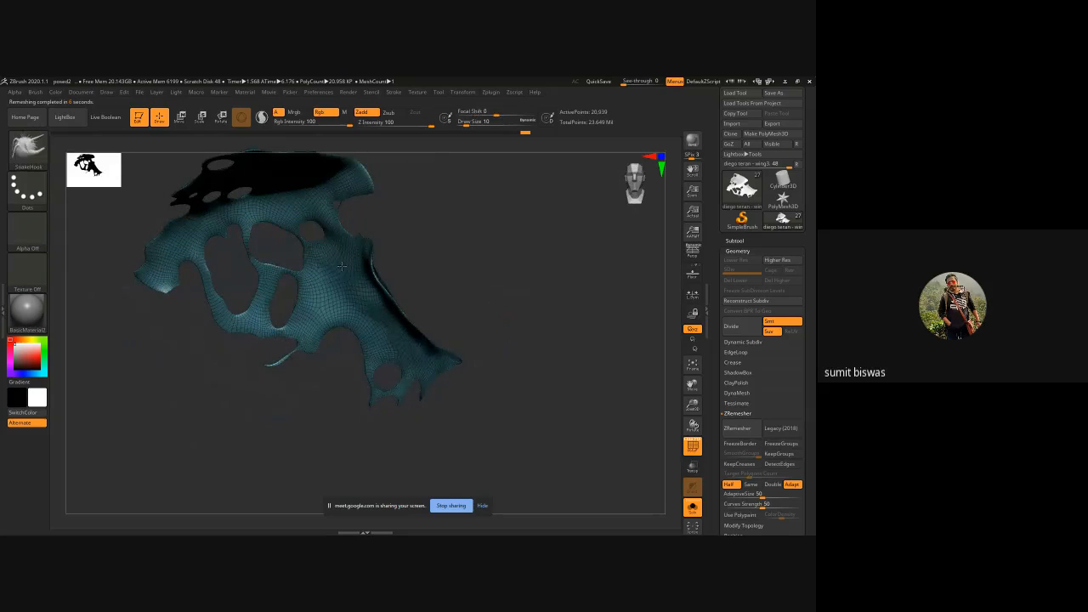
key(ctrl+s)
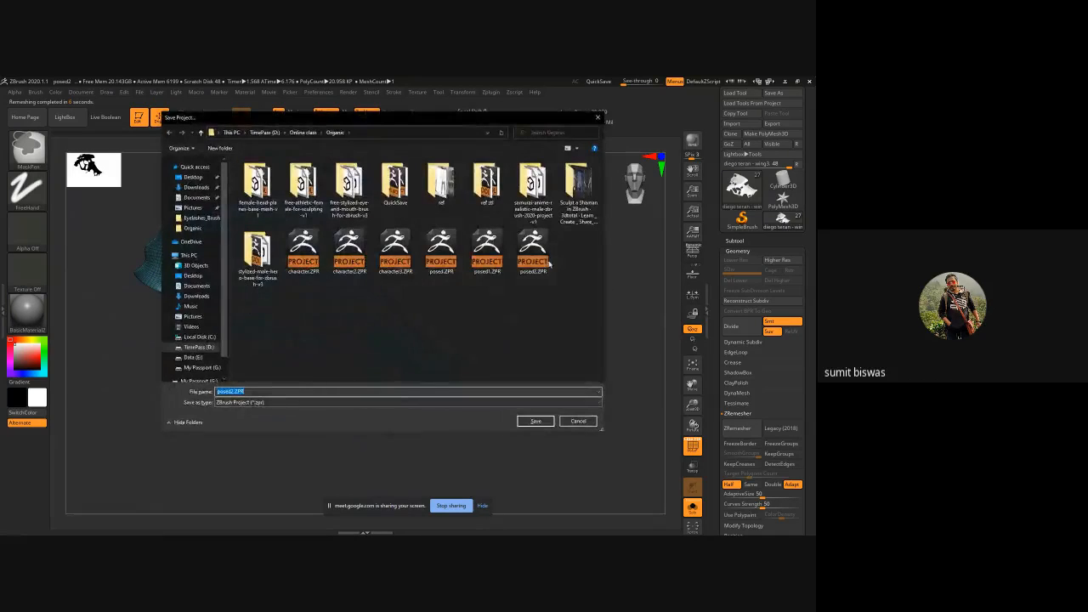
double_click(530, 251)
click(431, 304)
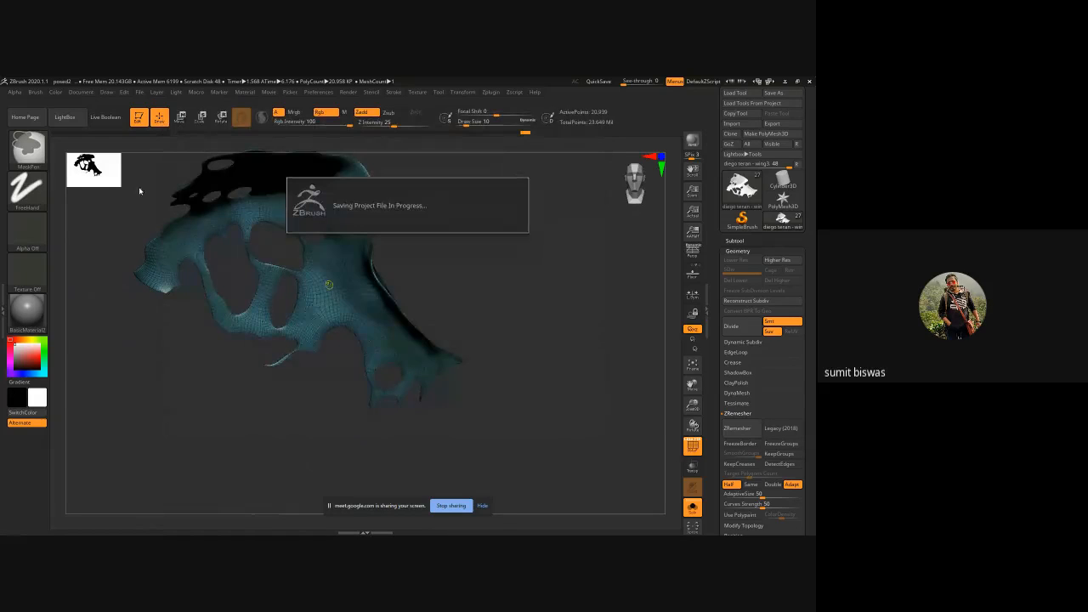
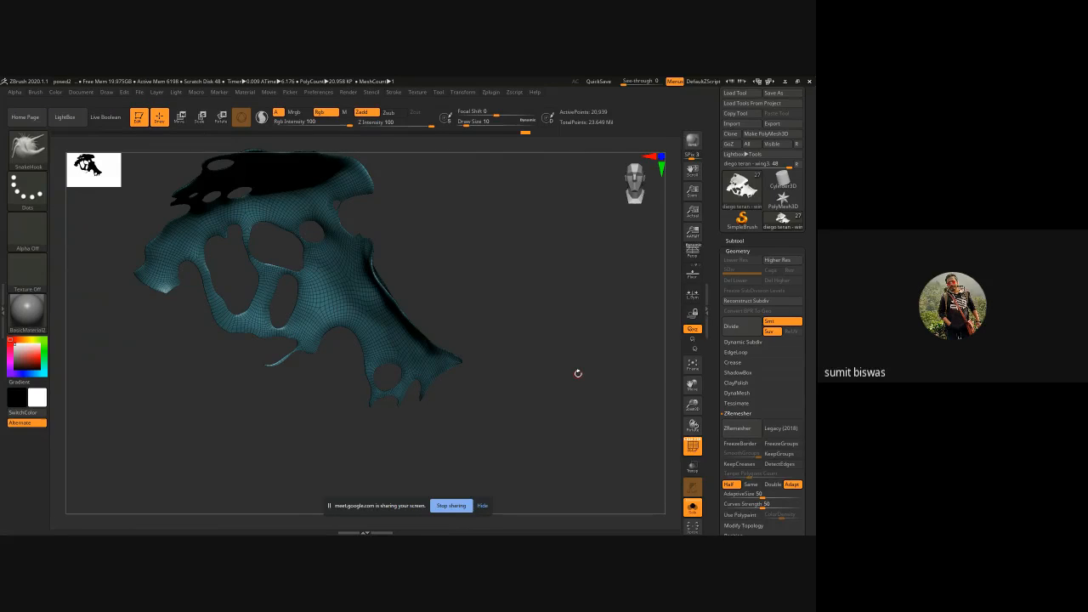
- Examine the remeshed membrane's topology from the side and close up along its torn lower edge
mouse_move(528, 384)
mouse_down()
mouse_move(470, 389)
mouse_move(491, 391)
mouse_up()
key(ctrl)
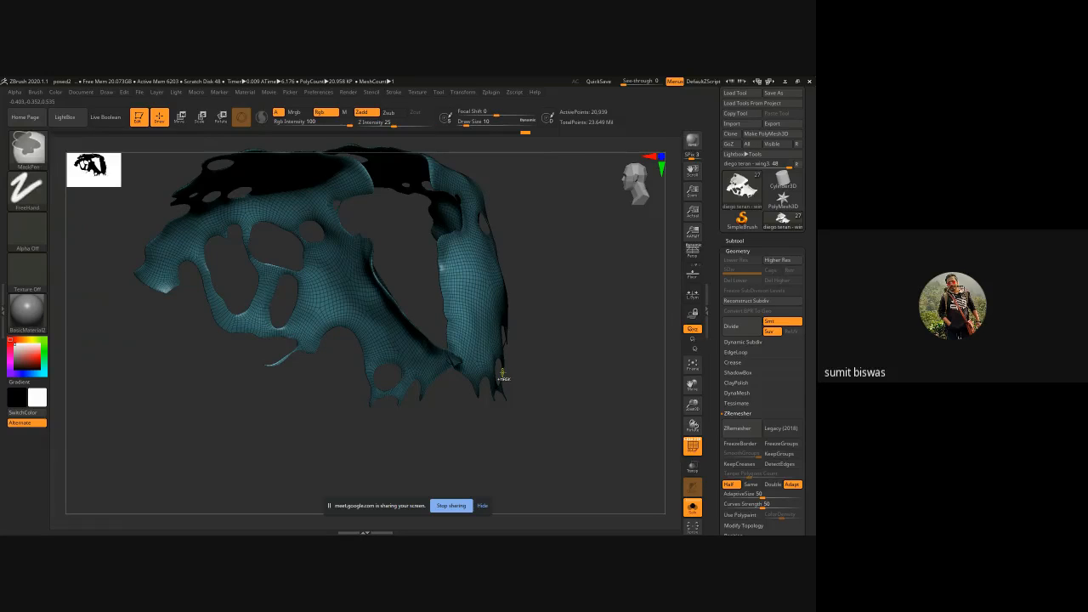
ctrl+shift+click(502, 371)
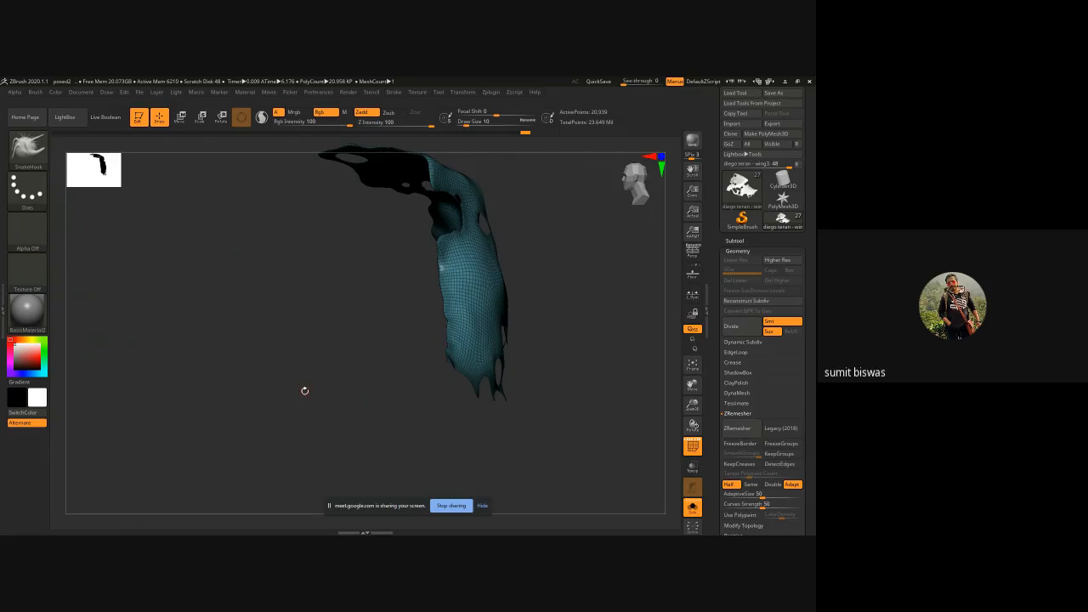
drag(304, 391, 527, 394)
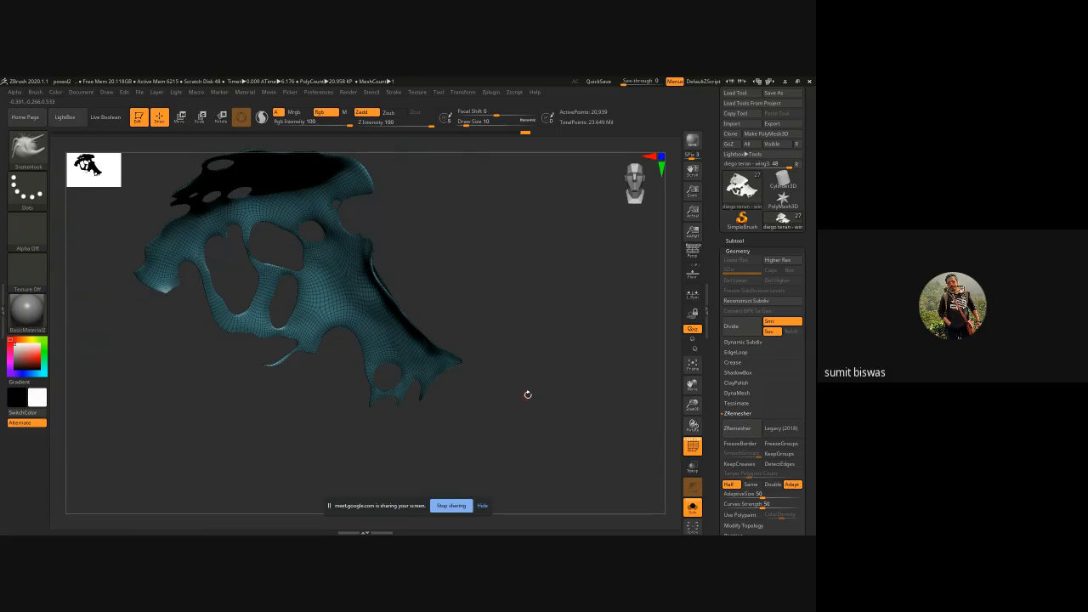
alt+drag(499, 295, 492, 307)
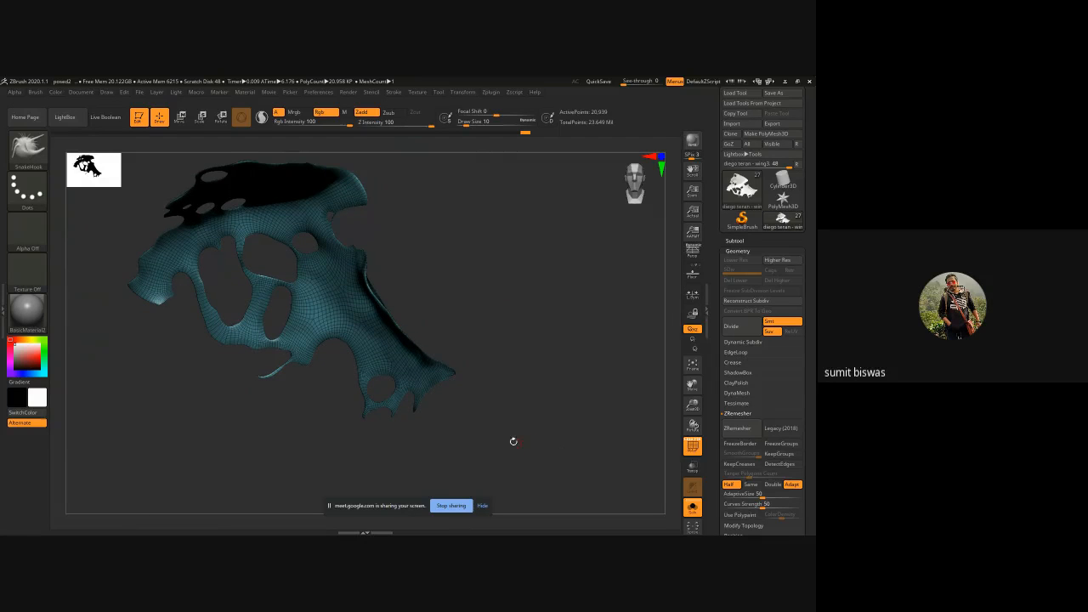
alt+drag(510, 437, 516, 372)
ctrl+right_drag(290, 278, 320, 363)
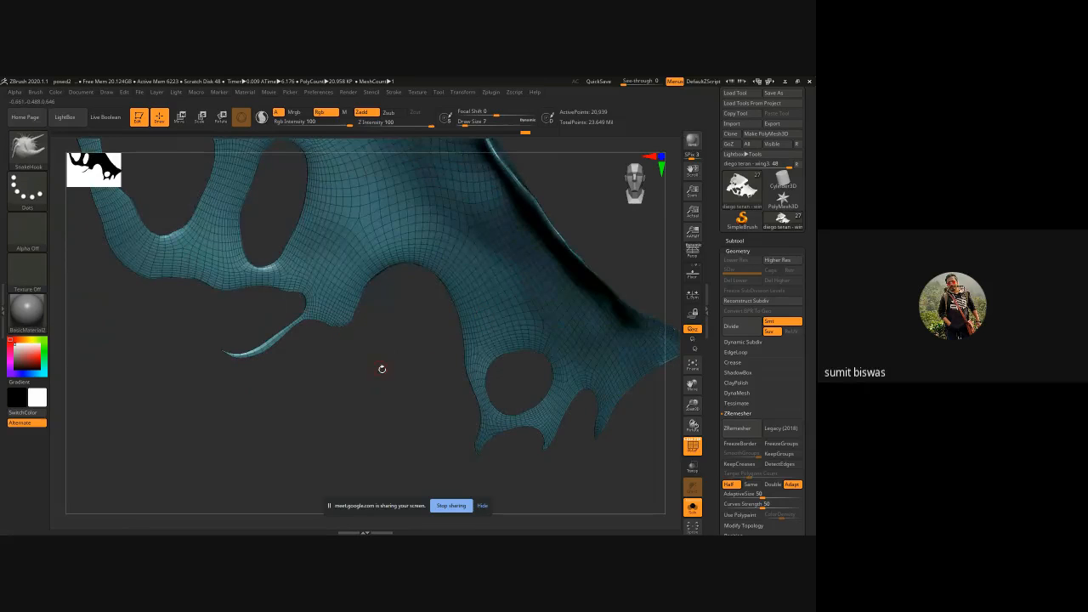
ctrl+right_drag(400, 367, 334, 327)
- Show the body and wing bones again and turn off the membrane's wireframe
click(692, 507)
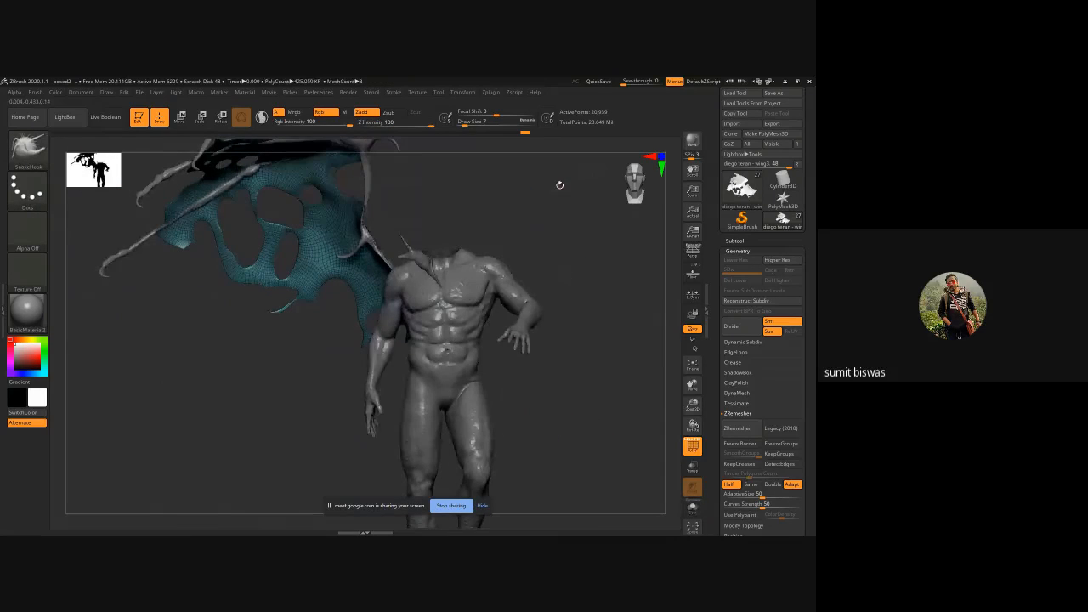
drag(559, 185, 365, 251)
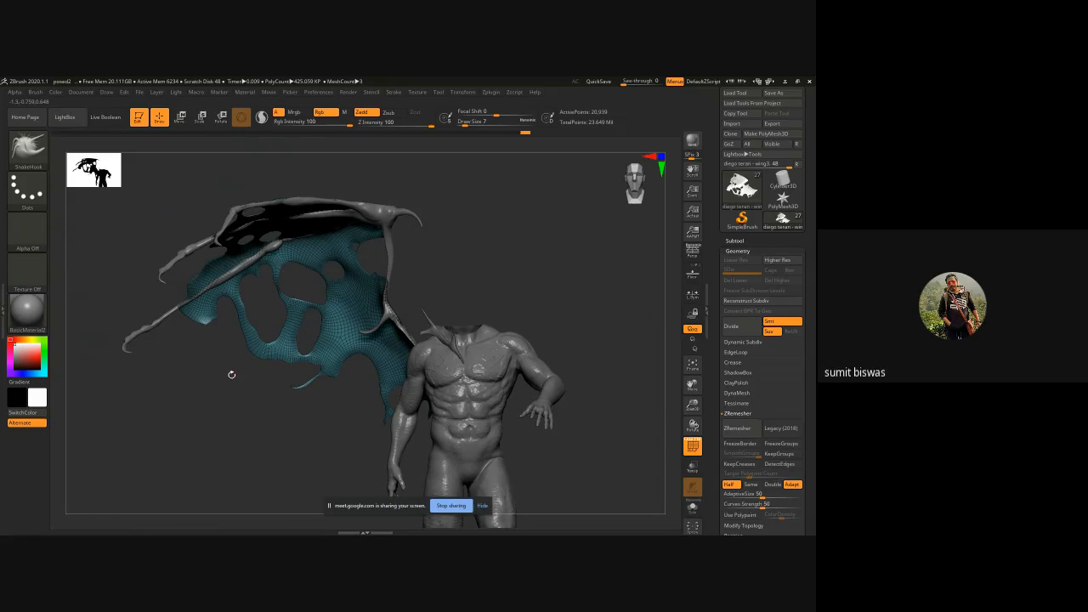
drag(231, 374, 203, 300)
ctrl+right_drag(203, 300, 211, 347)
key(shift+f)
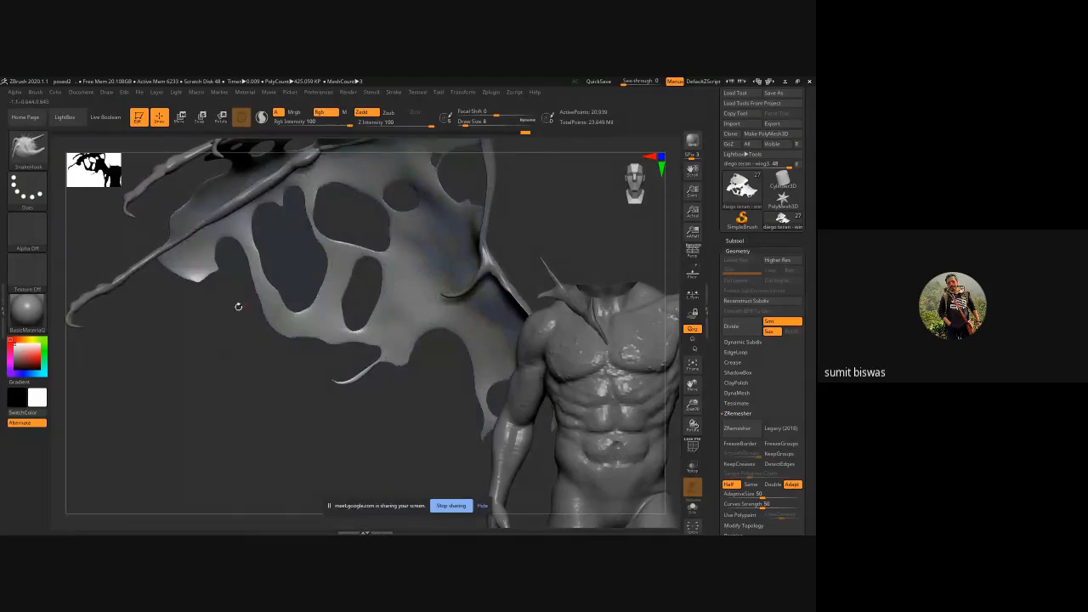
- Set the SnakeHook draw size to 22 and stretch the membrane edges around the lowest finger bone into long, pointed tatters
key(bracketright)
key(bracketright)
key(bracketright)
drag(198, 284, 230, 335)
key(bracketleft)
key(bracketleft)
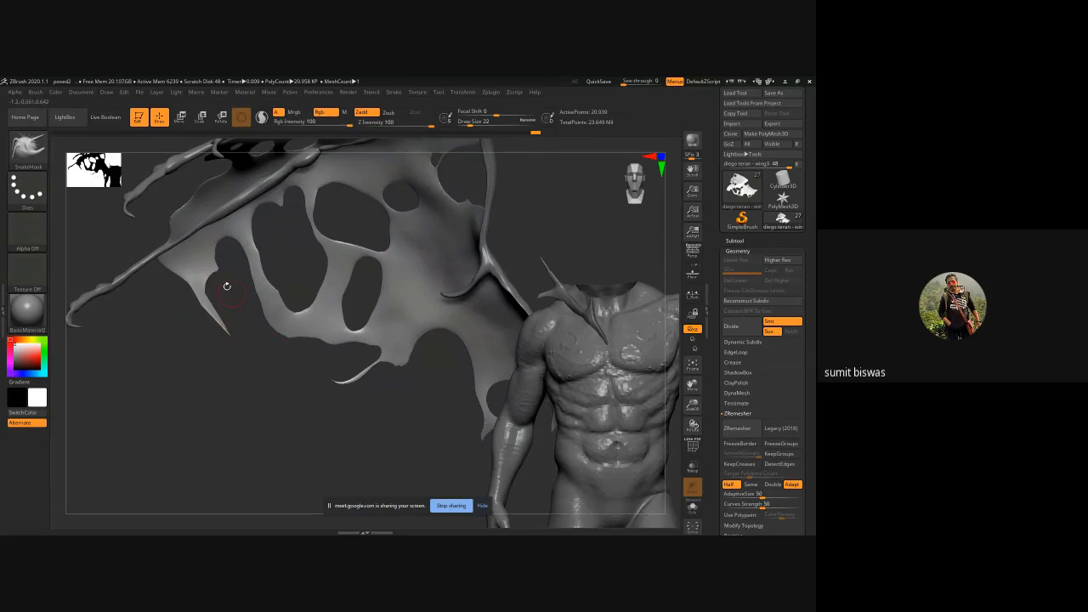
drag(219, 270, 242, 322)
drag(167, 220, 135, 242)
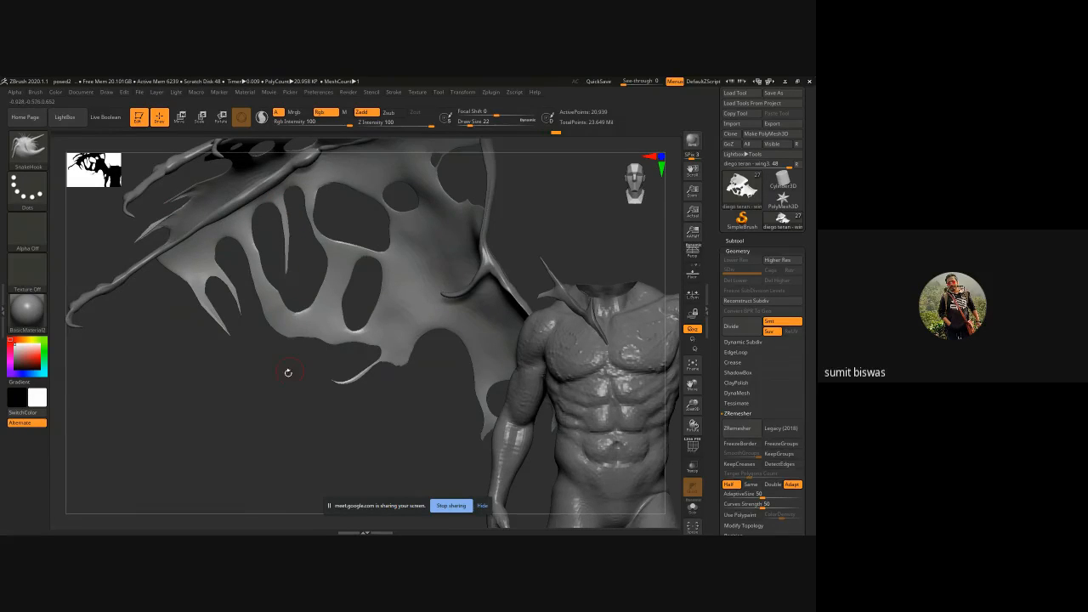
- Pull narrow hanging spikes from the membrane's lower edge with SnakeHook, undoing the unwanted pulls
drag(287, 338, 266, 379)
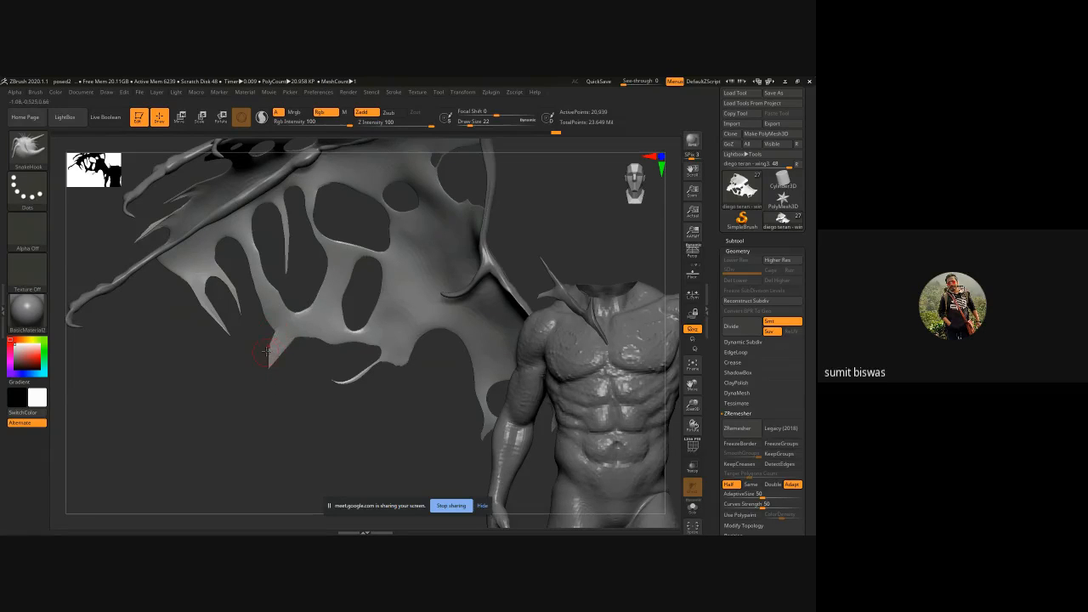
key(ctrl+z)
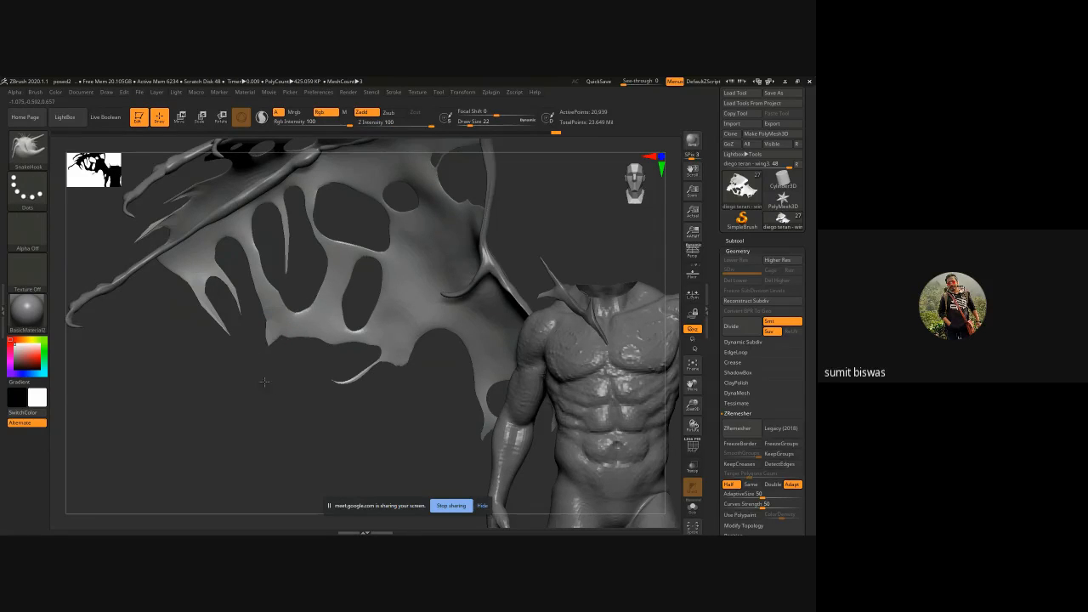
mouse_move(269, 348)
mouse_down()
mouse_move(280, 392)
mouse_move(333, 366)
mouse_move(316, 365)
mouse_up()
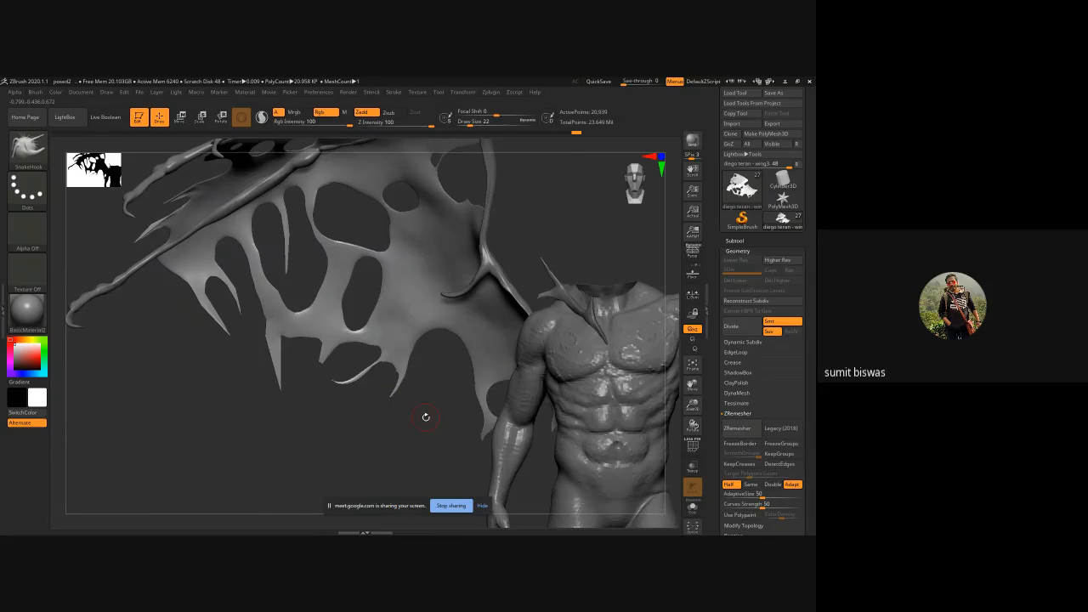
mouse_move(401, 411)
mouse_down()
mouse_move(434, 365)
mouse_move(408, 393)
mouse_move(405, 420)
mouse_move(418, 432)
mouse_move(417, 340)
mouse_move(459, 246)
mouse_move(409, 231)
mouse_up()
key(ctrl+z)
key(ctrl+z)
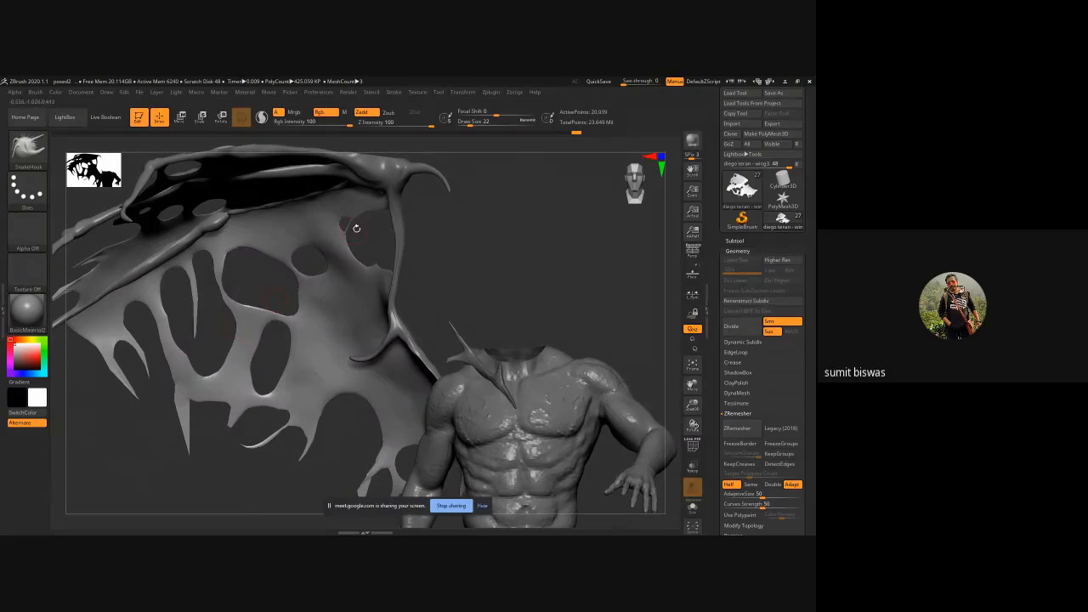
- Pull torn spikes into the hole beside the arm bone and along the membrane edges between the upper finger bones
drag(381, 267, 379, 229)
drag(453, 237, 224, 237)
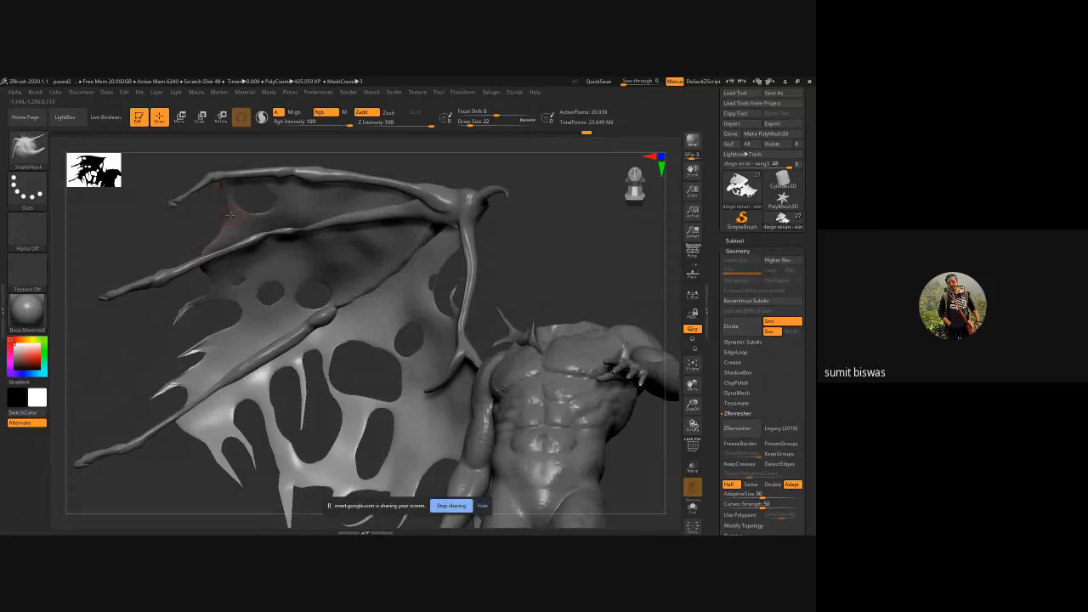
mouse_move(226, 221)
mouse_down()
mouse_move(157, 241)
mouse_move(535, 271)
mouse_move(521, 193)
mouse_up()
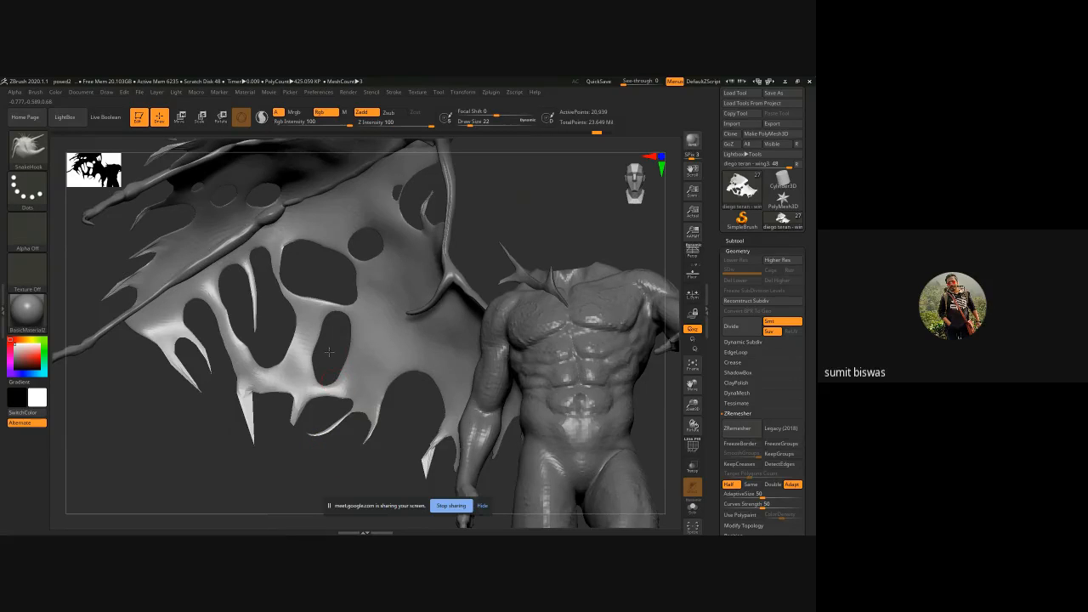
- Break up the rounded membrane holes and the large lower notch by pulling small jagged points into their outlines
right_drag(328, 351, 316, 298)
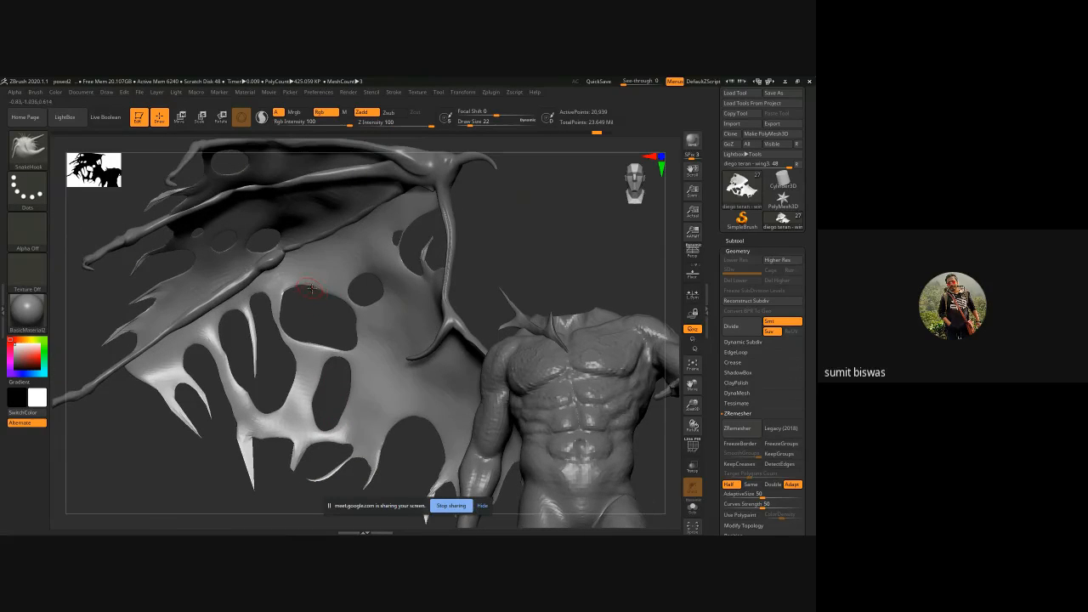
drag(328, 304, 337, 312)
drag(310, 344, 300, 332)
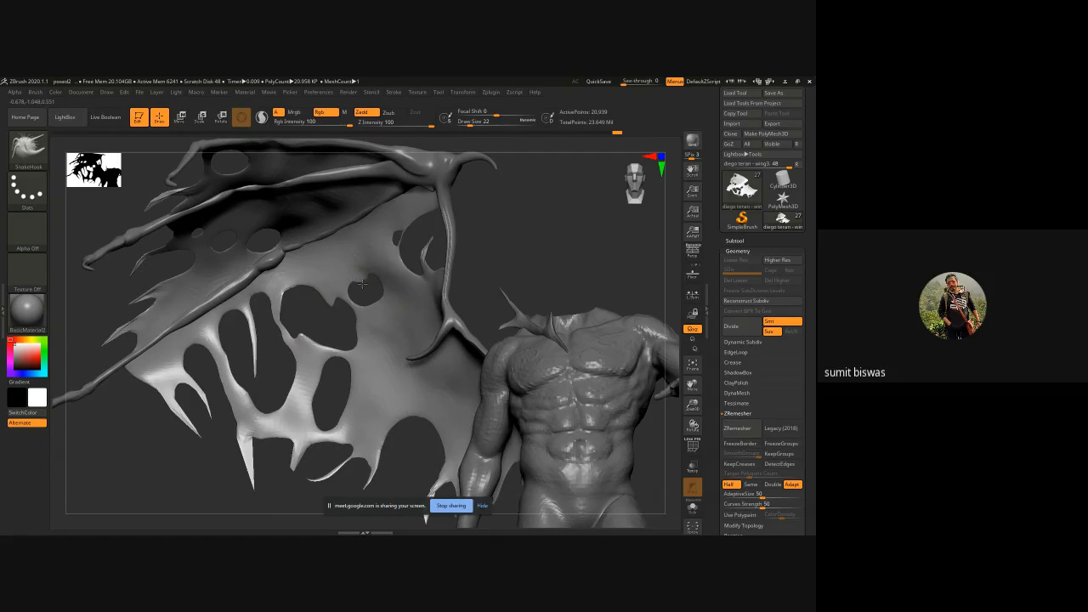
drag(363, 284, 363, 286)
drag(320, 380, 328, 379)
drag(311, 415, 319, 417)
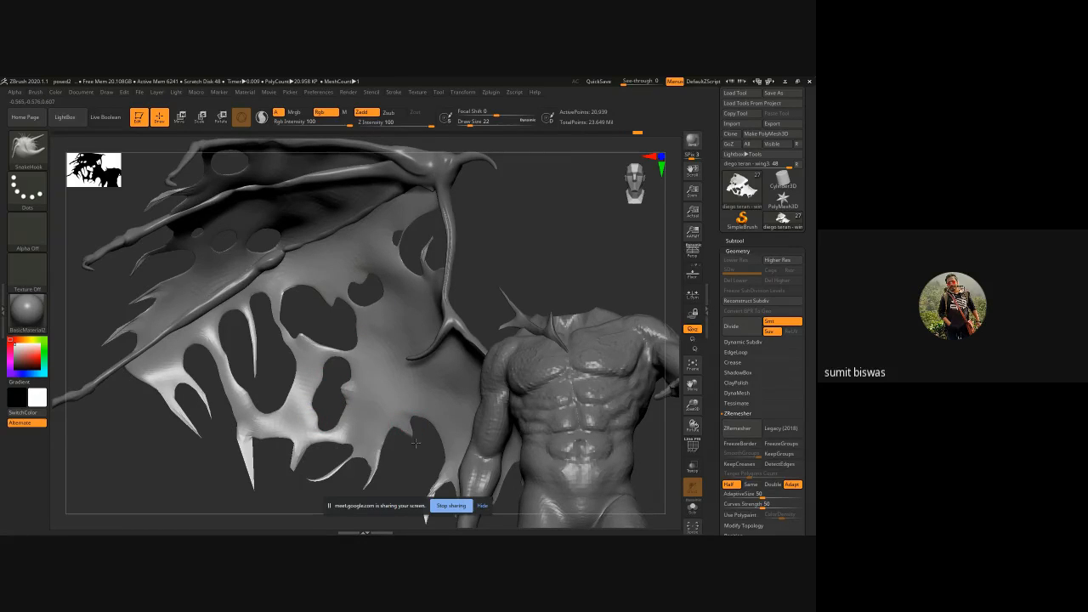
drag(391, 429, 393, 436)
- ZRemesh the reshaped membrane again and check its wireframe and the torn tips between the finger bones
click(739, 425)
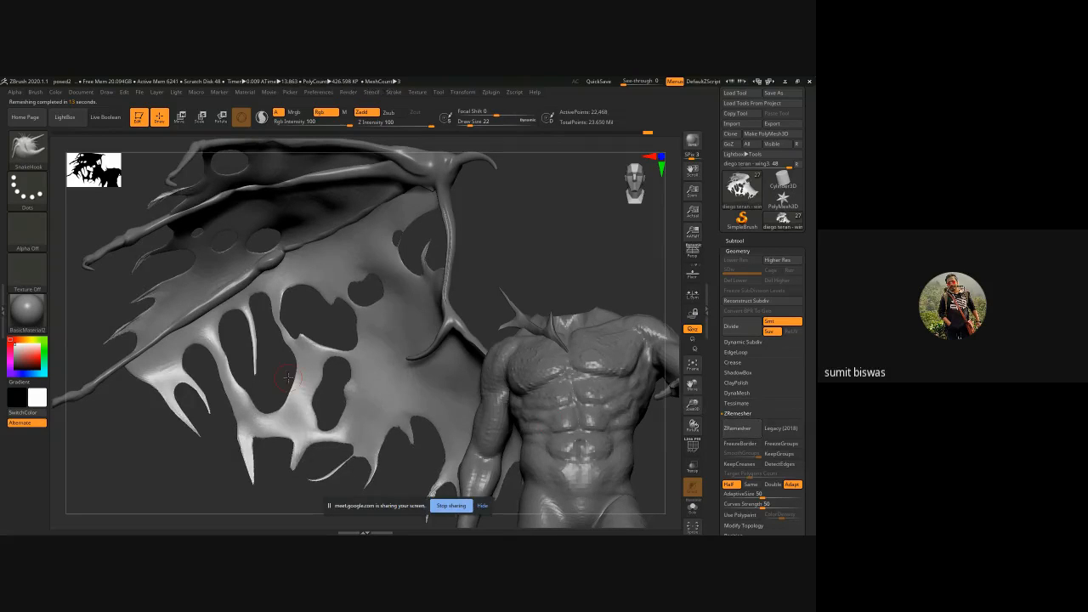
key(shift)
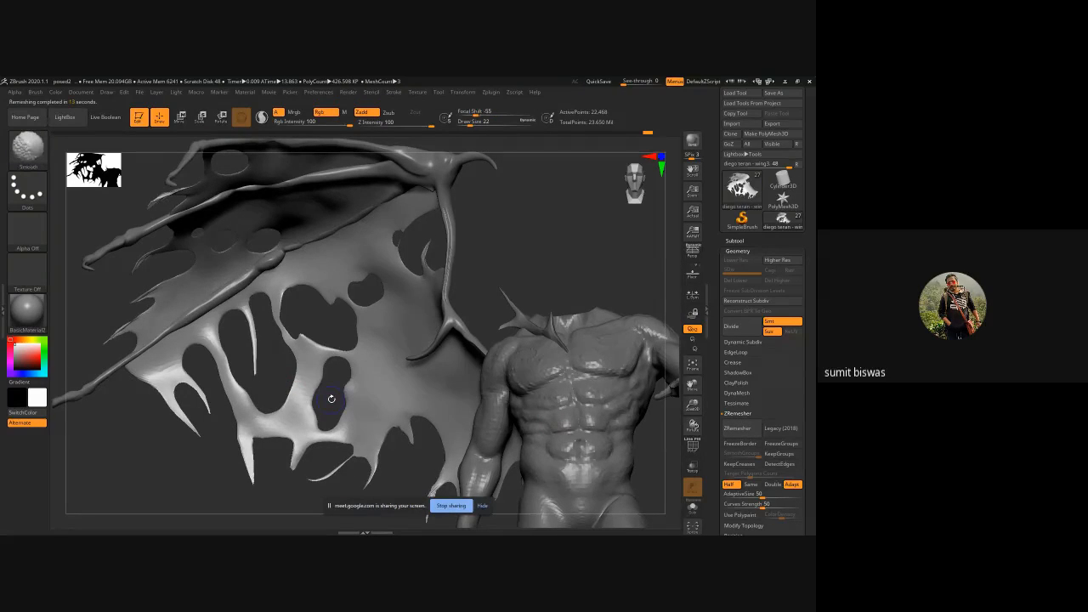
key(shift+f)
drag(158, 469, 156, 445)
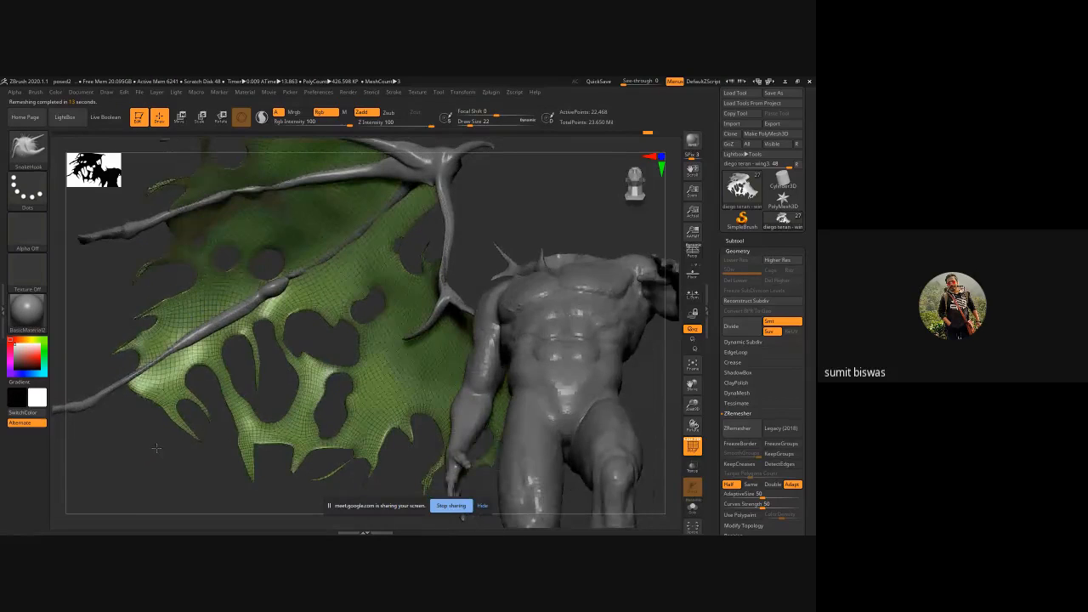
key(shift)
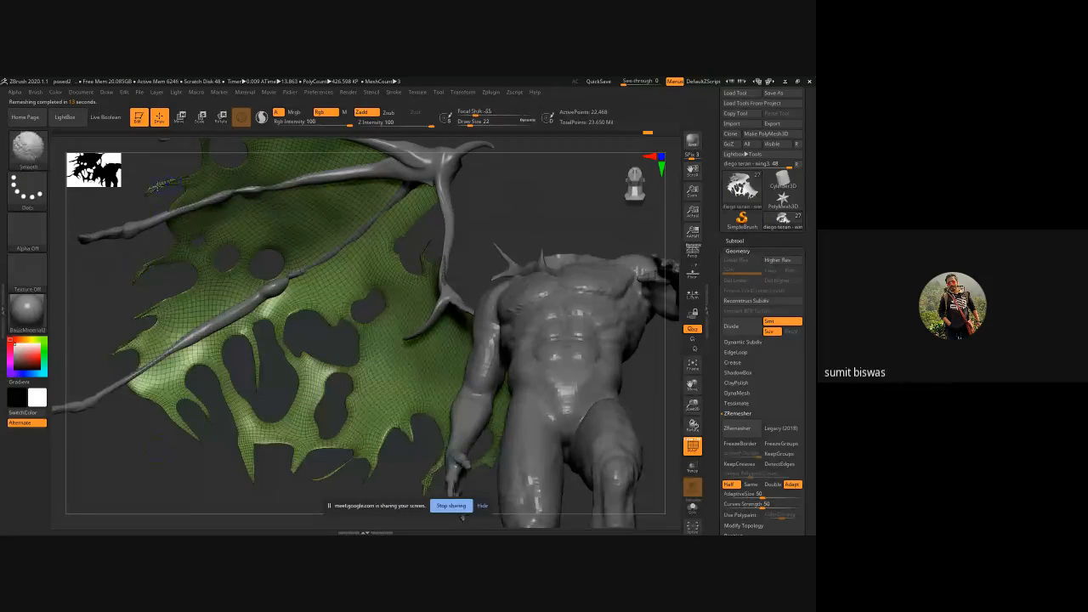
drag(145, 257, 121, 306)
key(shift+f)
mouse_move(109, 316)
alt+right_down()
mouse_move(204, 301)
mouse_move(243, 339)
alt+right_up()
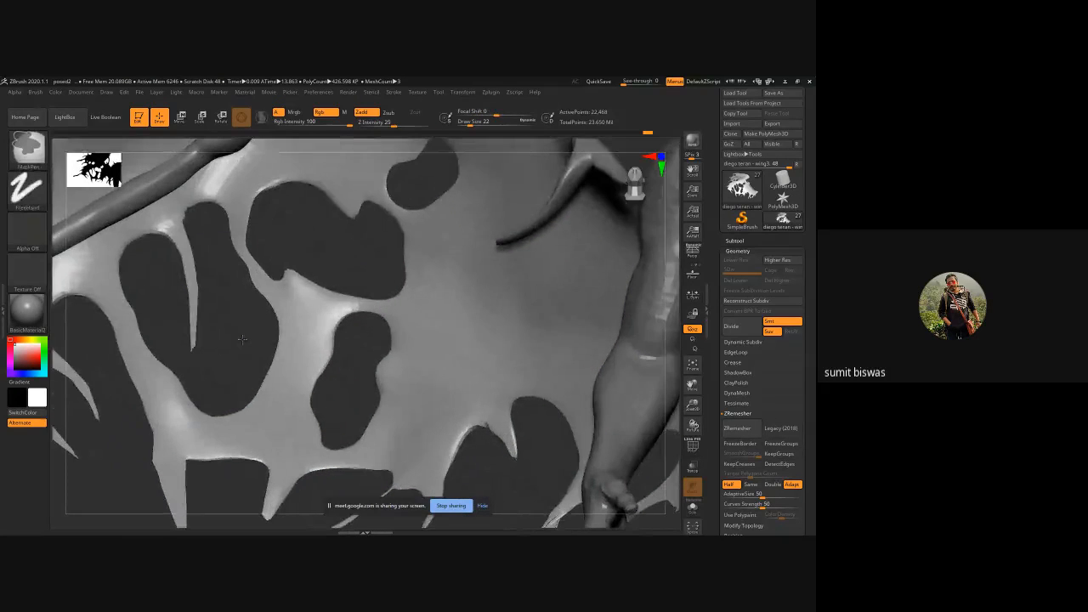
alt+right_drag(158, 291, 629, 519)
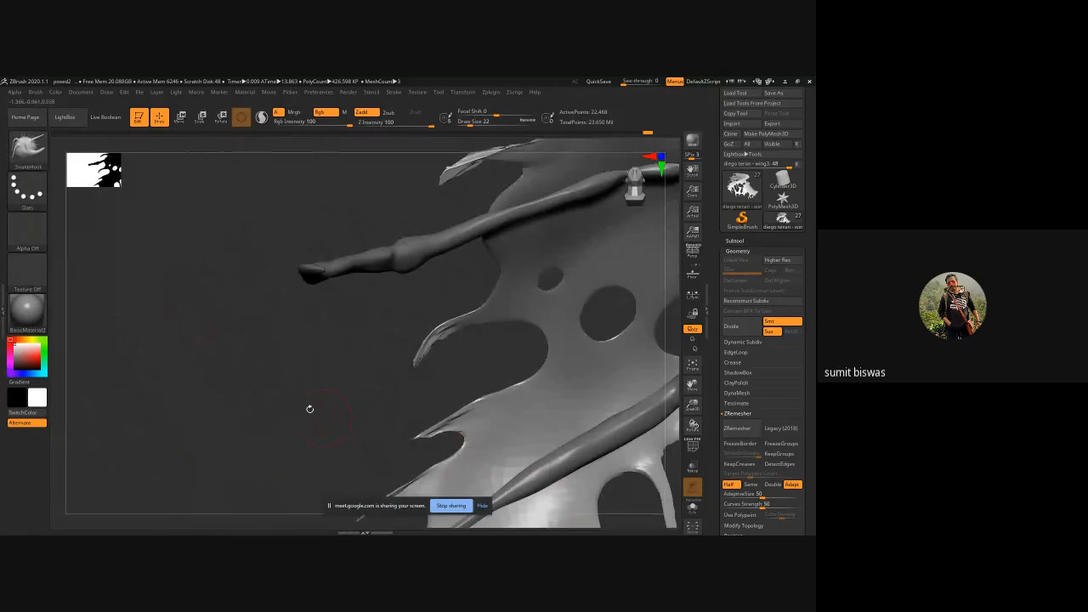
- Smooth the crumpled torn tips on the membrane edge just above the lowest finger bone into clean points
mouse_move(309, 408)
alt+right_down()
mouse_move(229, 301)
mouse_move(198, 291)
alt+right_up()
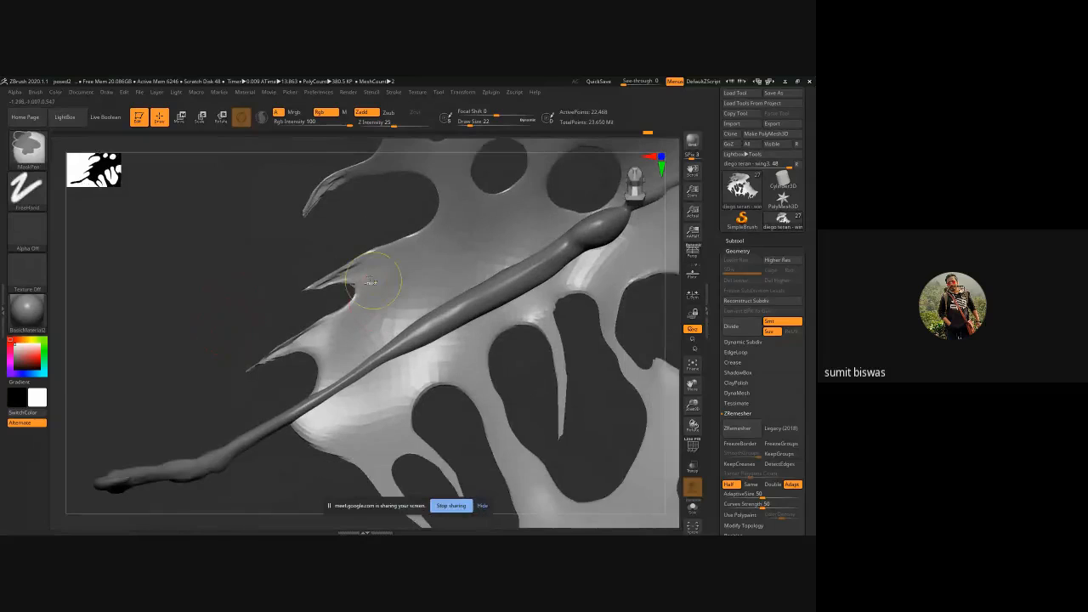
ctrl+right_drag(366, 277, 369, 369)
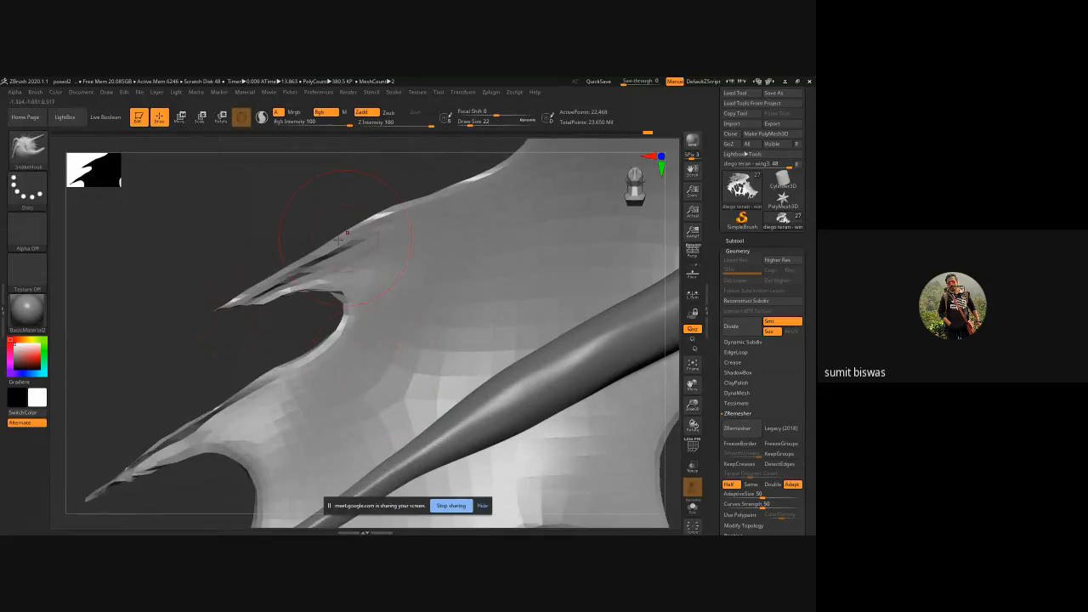
key(shift)
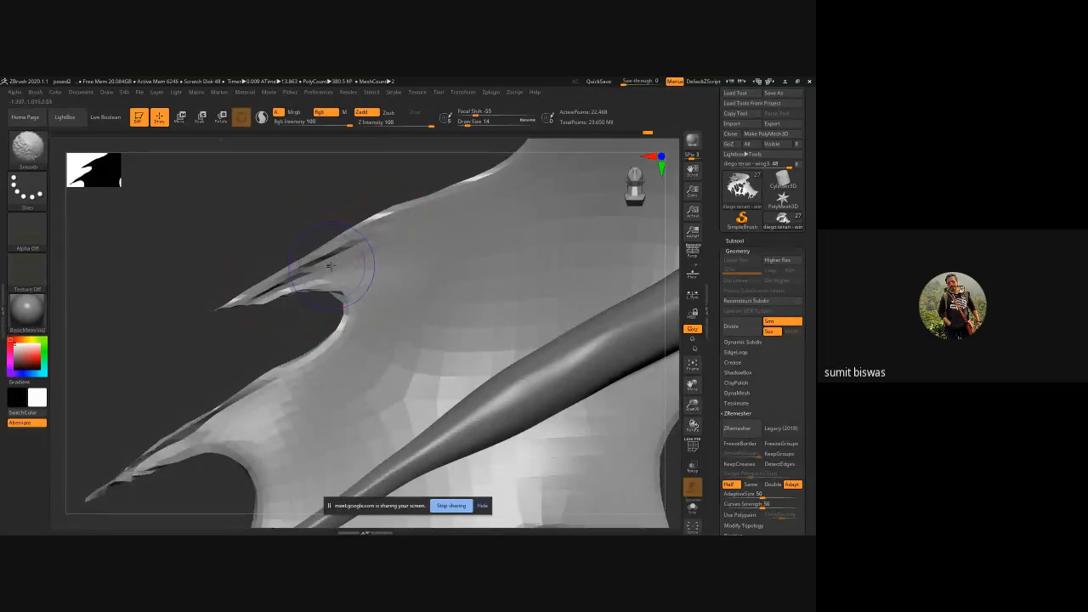
mouse_move(321, 272)
shift+mouse_down()
mouse_move(235, 305)
mouse_move(316, 268)
shift+mouse_up()
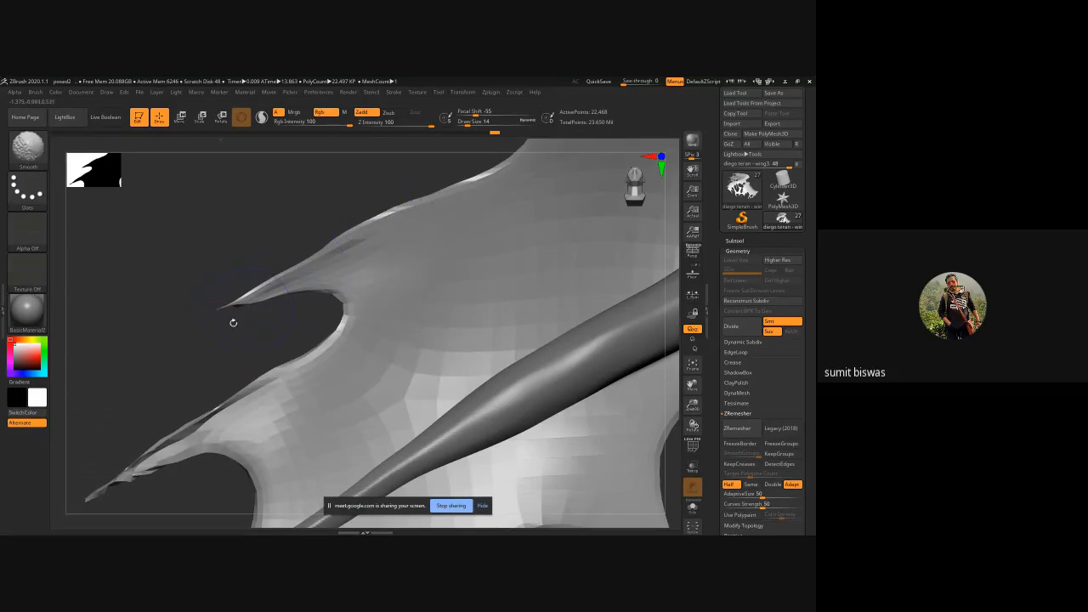
drag(178, 362, 201, 282)
mouse_move(209, 357)
shift+mouse_down()
mouse_move(146, 401)
mouse_move(260, 332)
mouse_move(261, 320)
mouse_move(247, 342)
mouse_move(177, 377)
shift+mouse_up()
drag(198, 256, 279, 294)
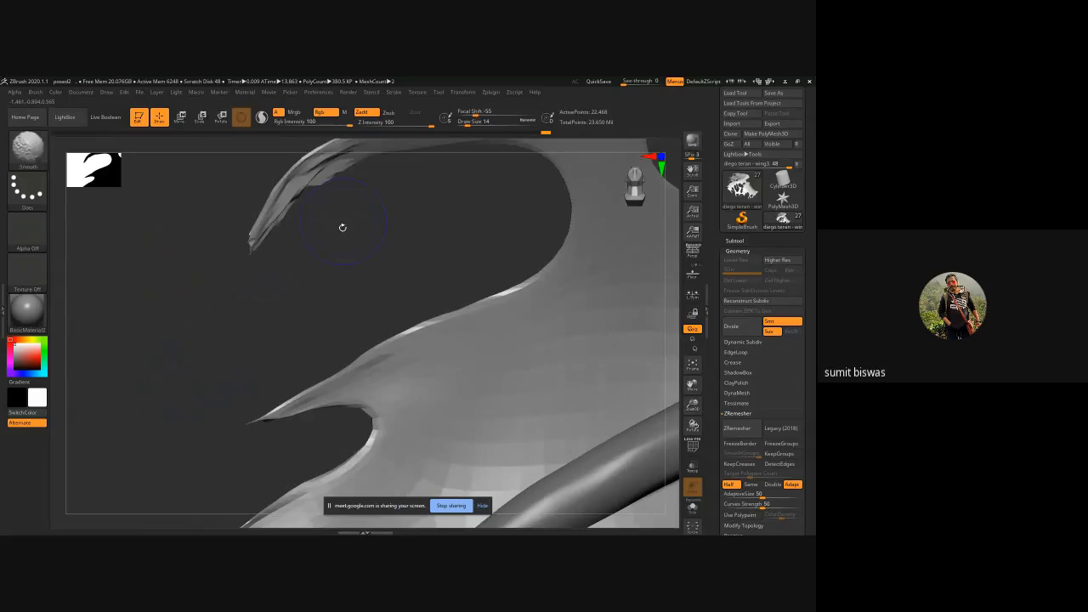
- Smooth the long curved tip below the middle finger bone and the ragged tip above that bone
mouse_move(393, 256)
mouse_down()
mouse_move(311, 270)
mouse_move(249, 240)
mouse_move(204, 310)
mouse_move(247, 246)
mouse_move(218, 291)
mouse_move(271, 234)
mouse_move(298, 229)
mouse_up()
drag(391, 256, 256, 290)
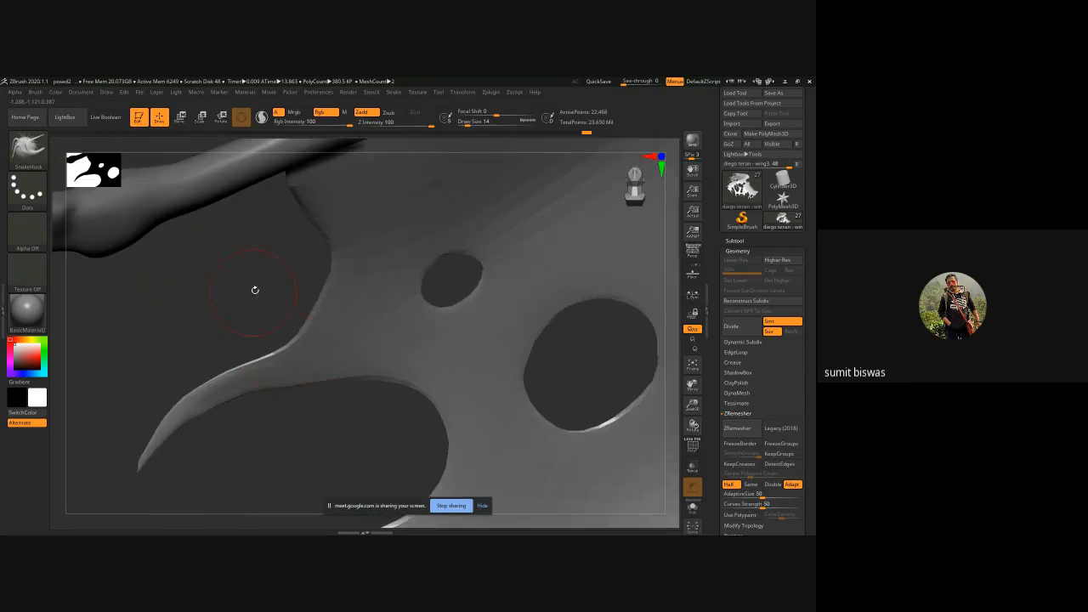
ctrl+right_drag(425, 417, 177, 302)
mouse_move(216, 335)
ctrl+right_down()
mouse_move(244, 344)
mouse_move(269, 389)
ctrl+right_up()
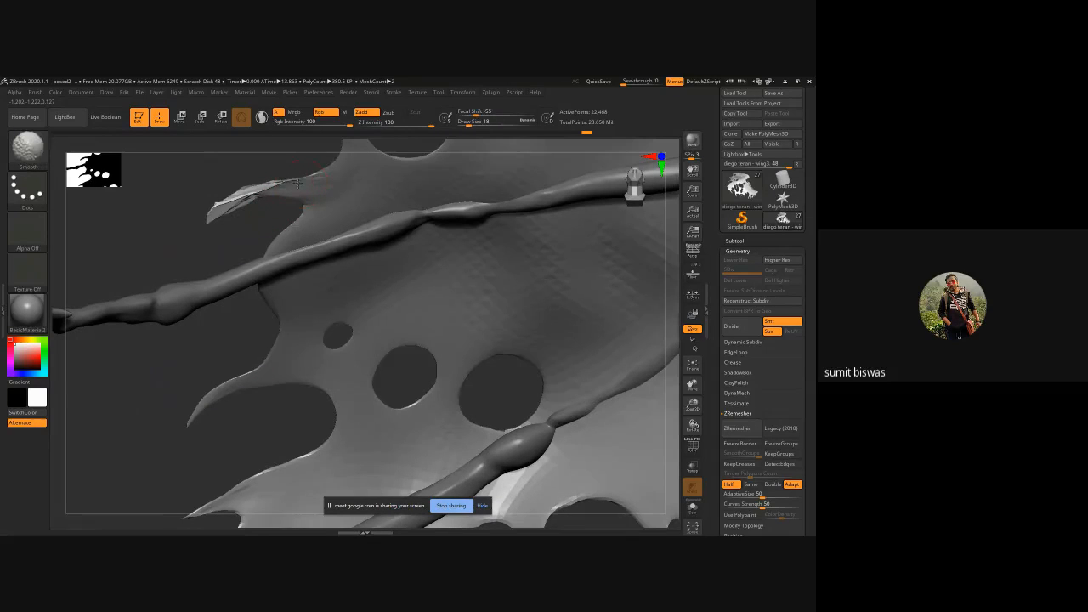
shift+drag(297, 181, 215, 212)
shift+drag(294, 182, 314, 198)
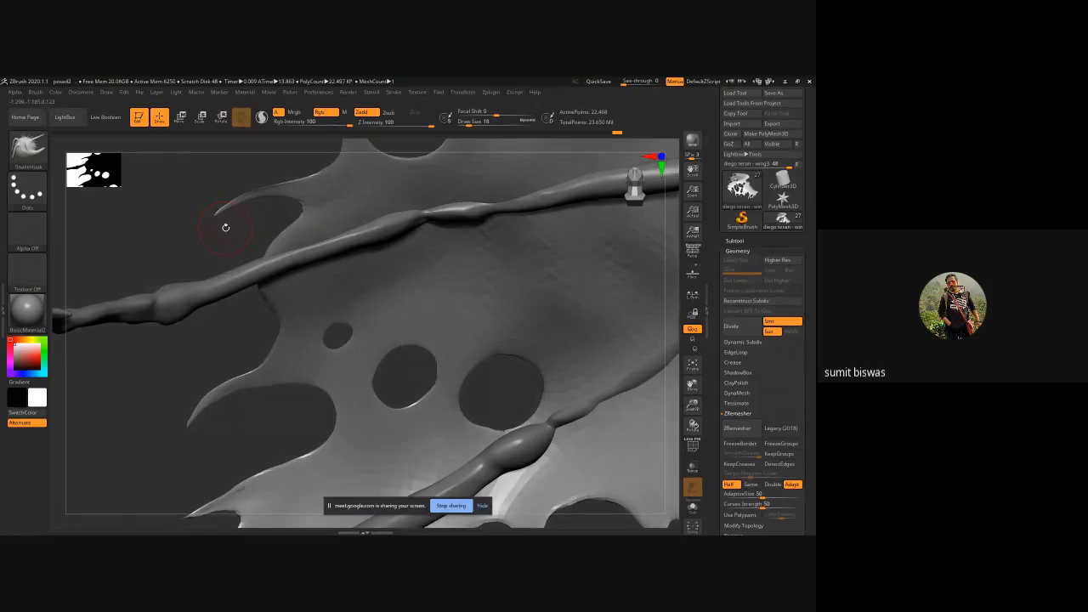
- Smooth the thin spike and jagged point inside the large membrane holes and the torn tip below the lowest finger bone
key(f)
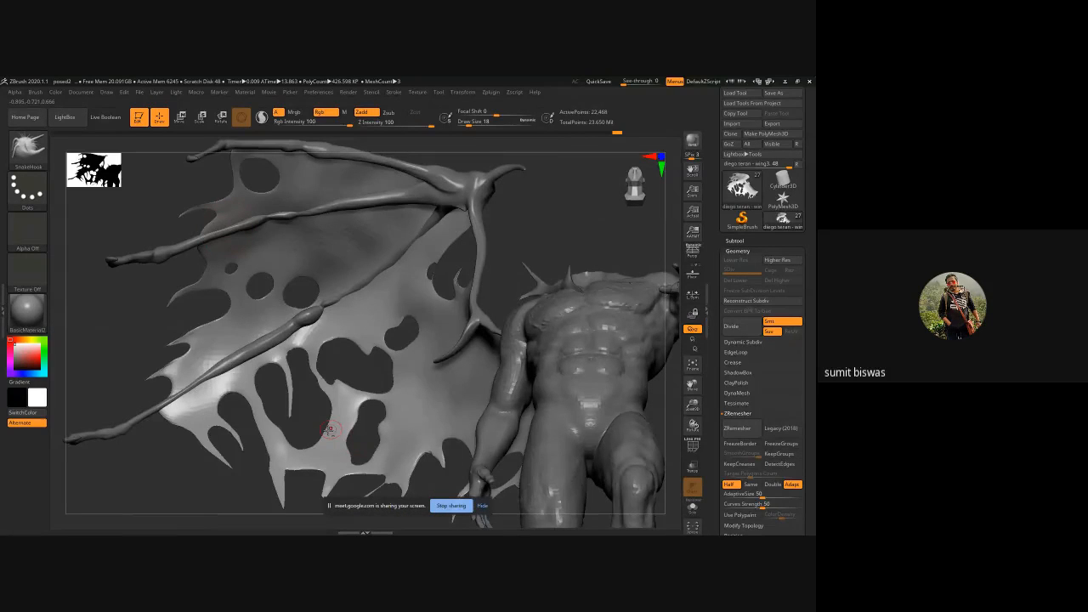
mouse_move(331, 429)
alt+right_down()
mouse_move(339, 317)
mouse_move(348, 413)
alt+right_up()
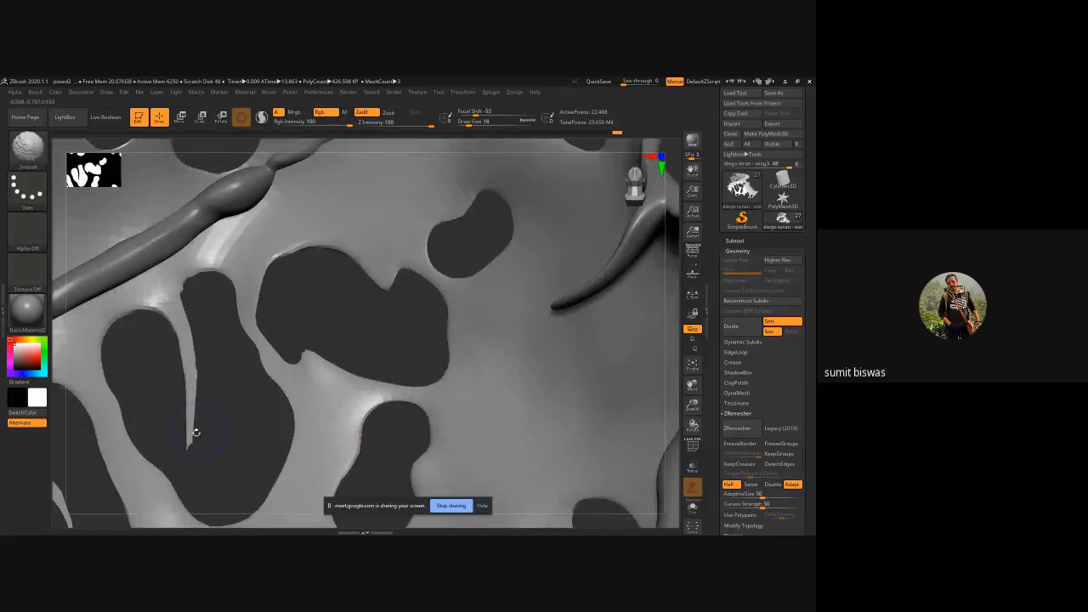
shift+drag(195, 433, 191, 442)
shift+drag(315, 365, 311, 356)
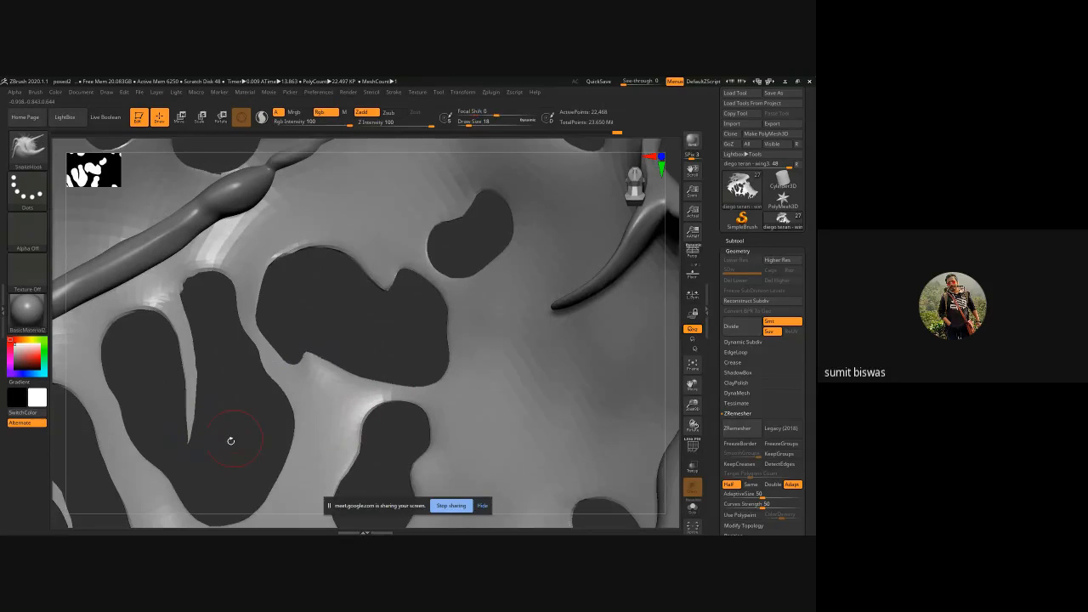
alt+right_drag(231, 441, 438, 309)
shift+drag(277, 395, 276, 387)
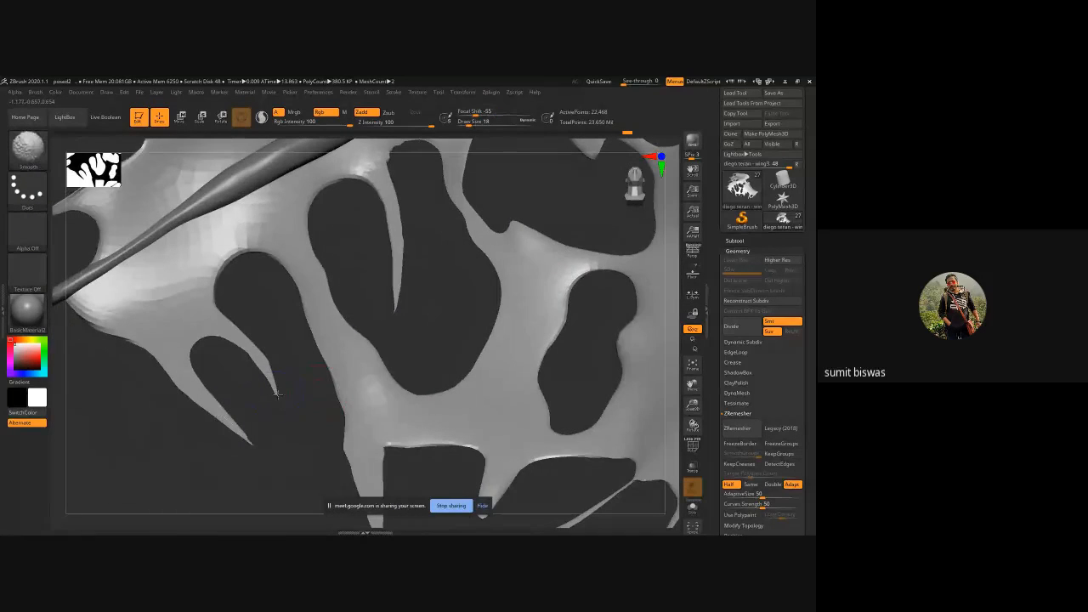
- Smooth the hanging spikes along the membrane's lower edge, including the one near the creature's hand
alt+right_drag(304, 456, 229, 302)
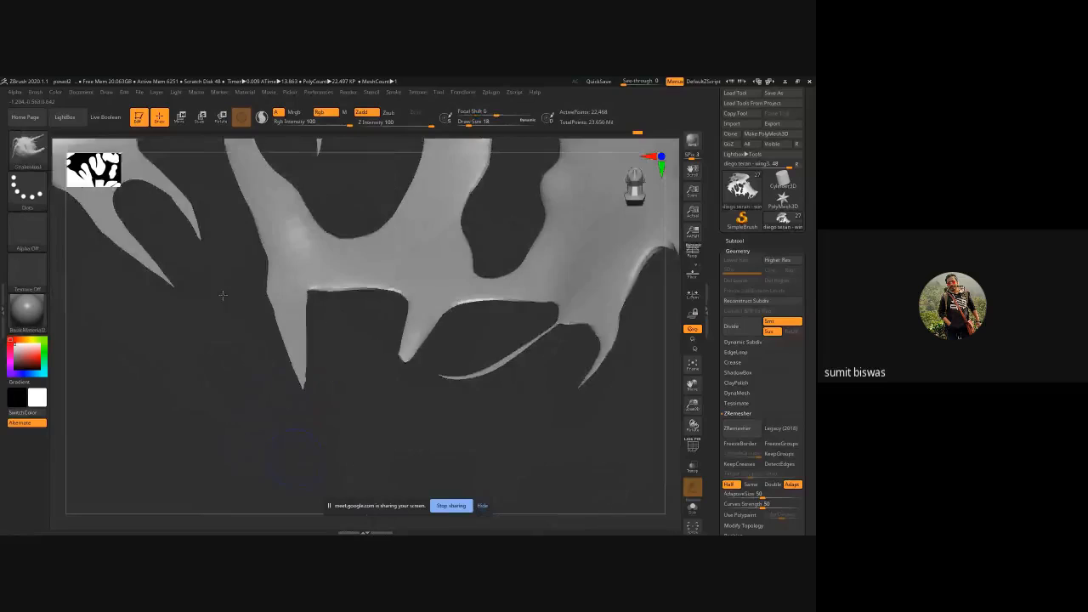
shift+drag(297, 348, 306, 379)
shift+drag(409, 360, 410, 349)
shift+drag(601, 371, 581, 384)
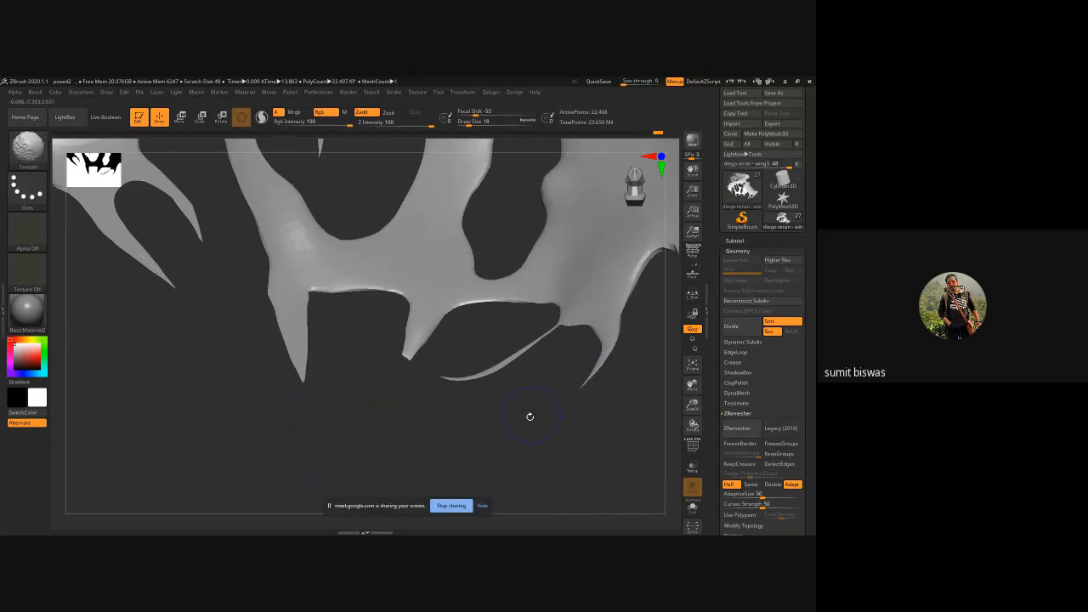
alt+right_drag(600, 410, 376, 414)
shift+drag(478, 278, 482, 283)
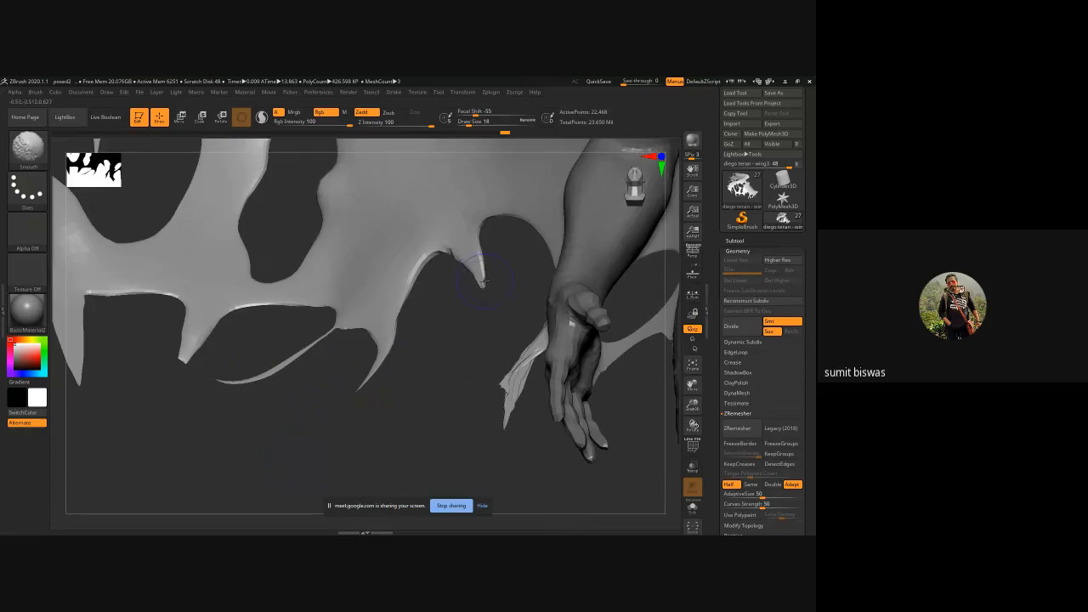
drag(380, 392, 247, 333)
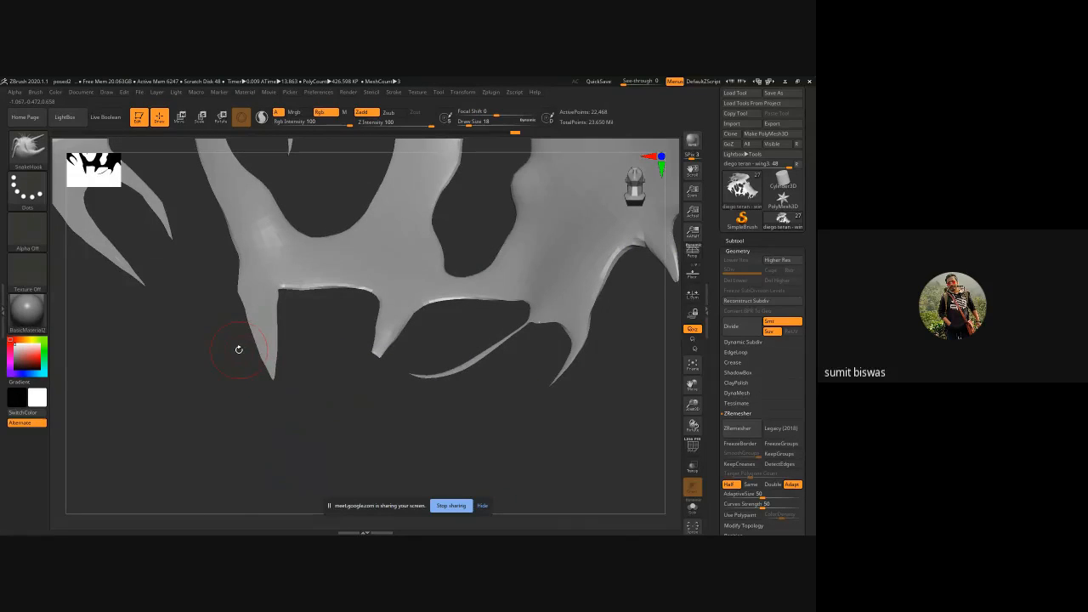
- Bend two hanging spikes on the membrane's lower edge into curved, claw-like shapes using the Move Topological brush at draw size 22
key(b)
key(m)
key(t)
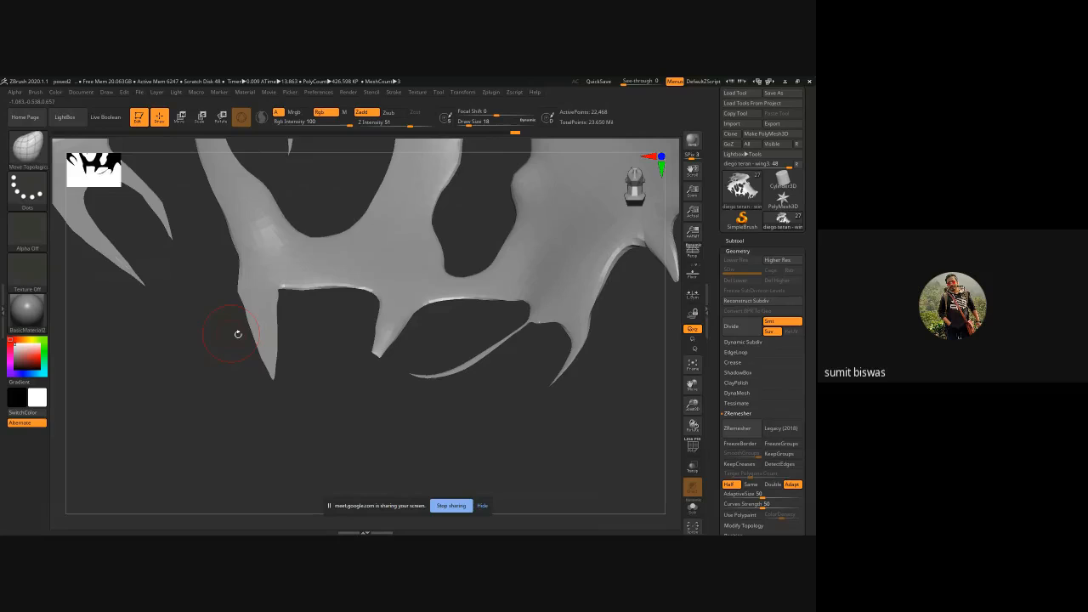
key(])
mouse_move(277, 306)
mouse_down()
mouse_move(263, 305)
mouse_move(266, 354)
mouse_move(268, 297)
mouse_move(238, 315)
mouse_move(261, 331)
mouse_move(266, 357)
mouse_up()
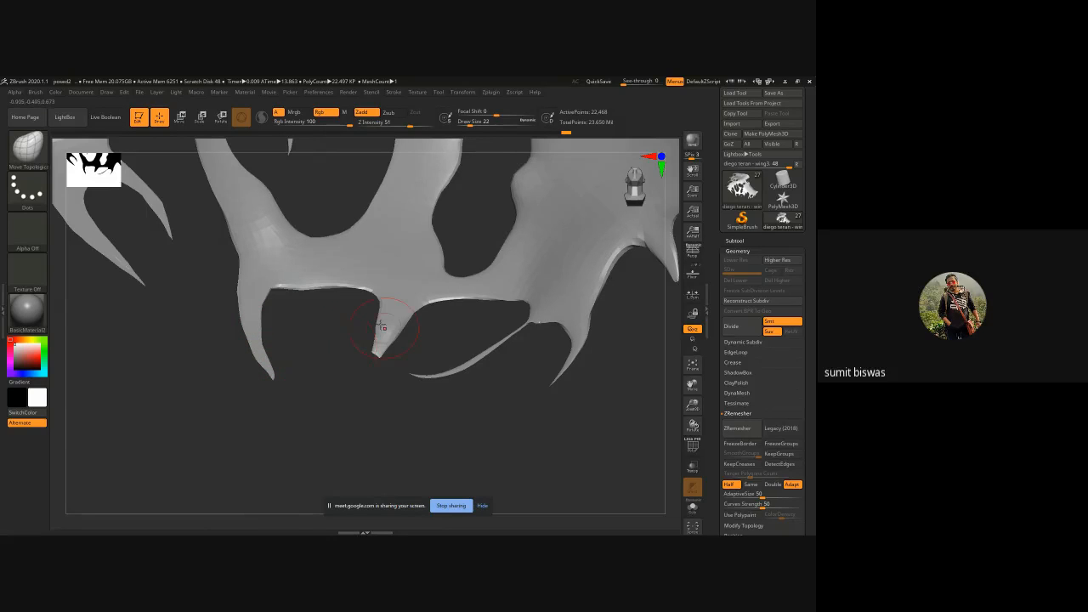
mouse_move(376, 320)
mouse_down()
mouse_move(396, 343)
mouse_move(386, 379)
mouse_move(394, 364)
mouse_move(380, 347)
mouse_move(388, 327)
mouse_move(406, 330)
mouse_up()
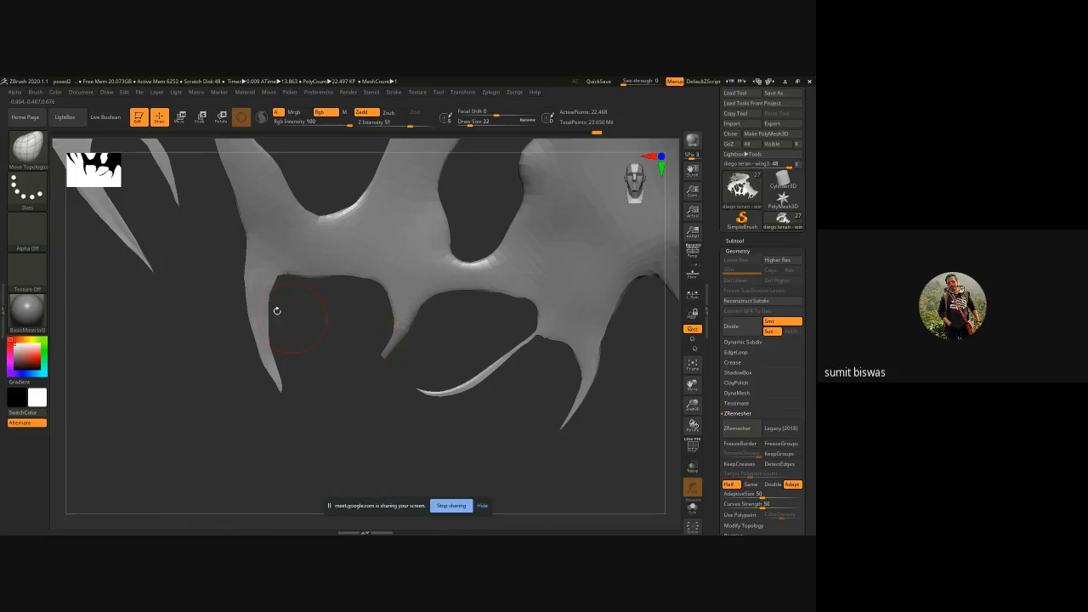
- Pull the torn tips above the lowest finger bone into longer, sharper points with Move Topological
alt+drag(185, 299, 289, 369)
drag(257, 319, 235, 386)
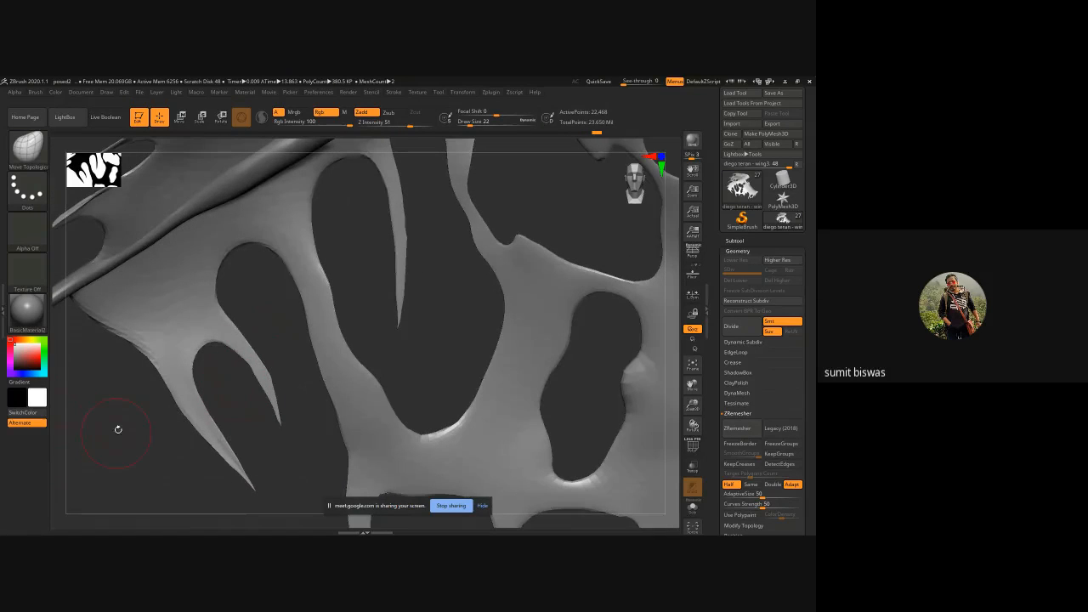
alt+drag(158, 420, 282, 481)
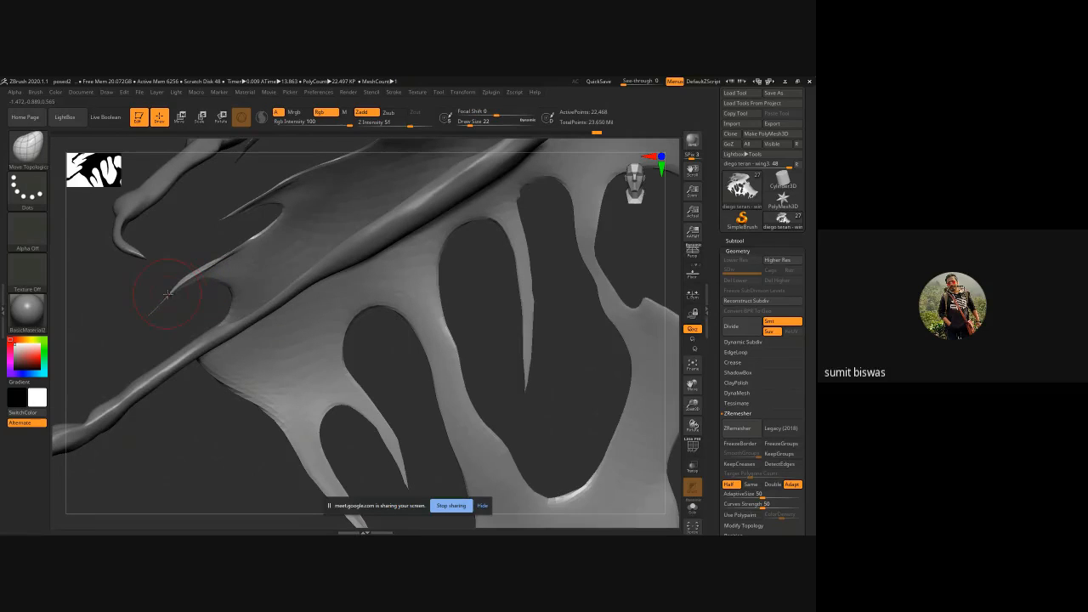
mouse_move(245, 223)
mouse_down()
mouse_move(228, 213)
mouse_move(265, 191)
mouse_up()
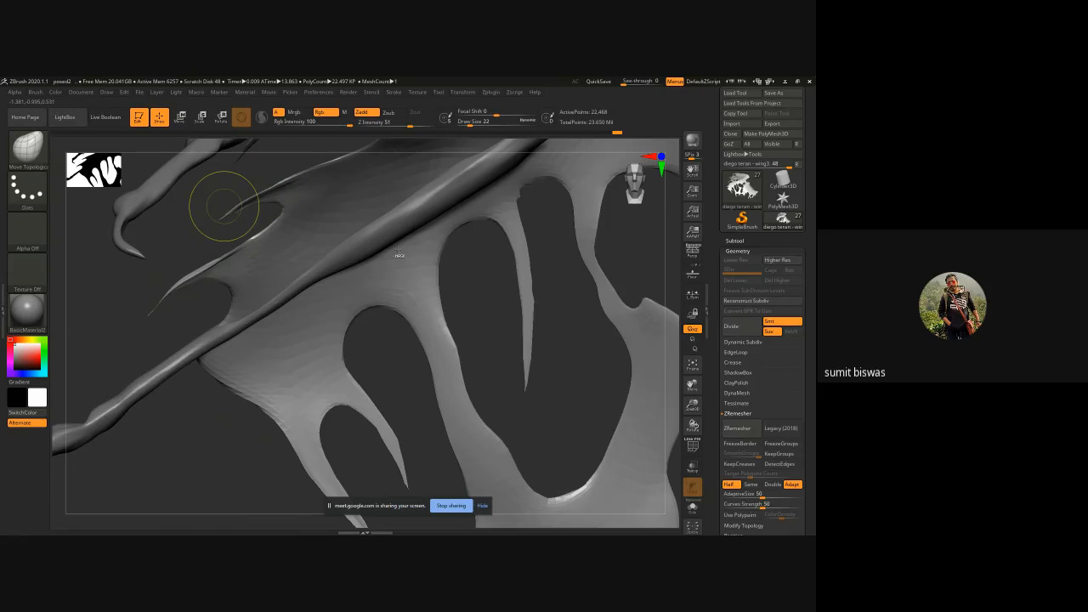
- Smooth the crumpled hanging spike beside the lower round hole near the creature's arm
key(ctrl)
mouse_move(552, 422)
ctrl+right_down()
mouse_move(304, 307)
mouse_move(386, 278)
ctrl+right_up()
alt+right_drag(240, 299, 560, 130)
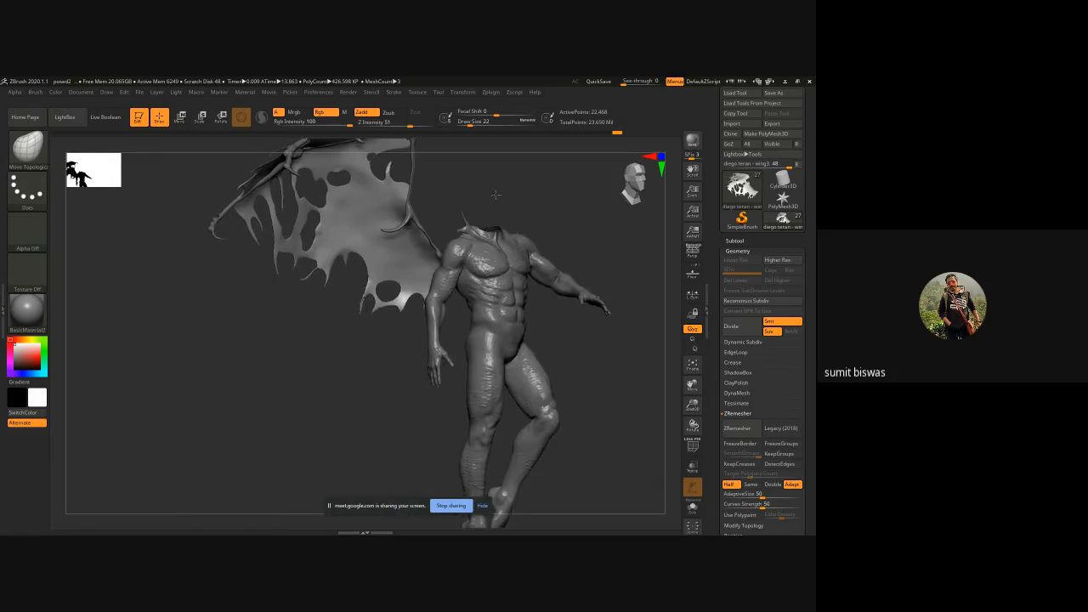
mouse_move(366, 308)
ctrl+right_down()
mouse_move(437, 459)
mouse_move(357, 206)
ctrl+right_up()
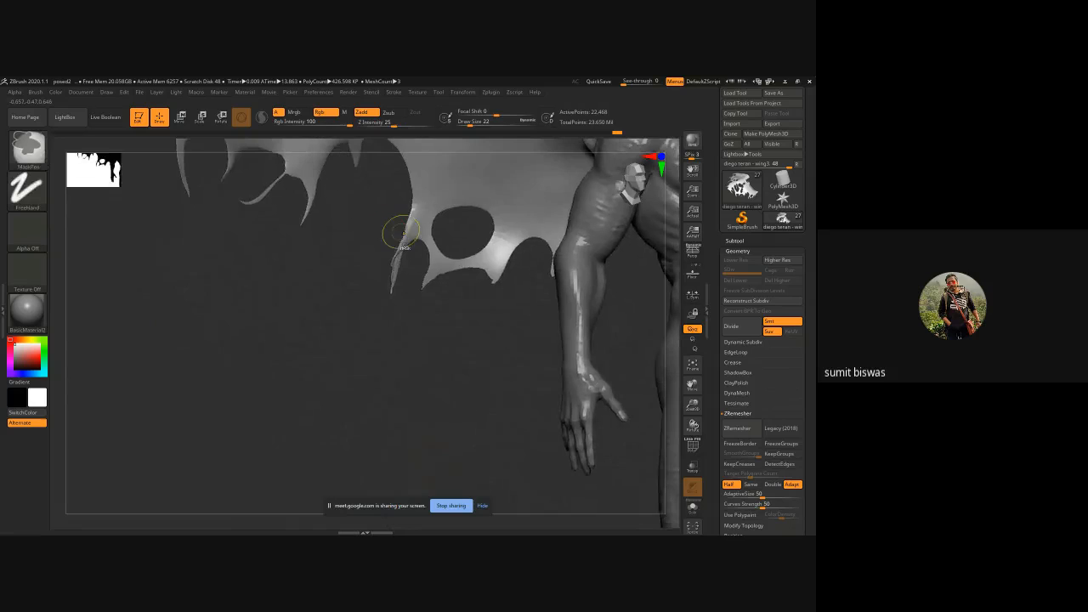
ctrl+right_drag(404, 234, 379, 364)
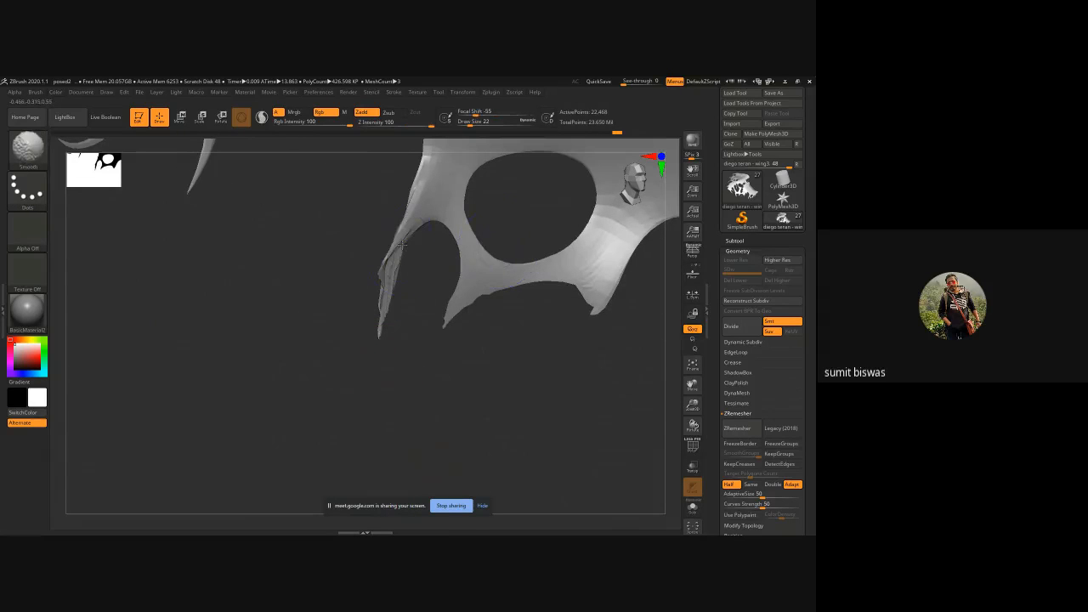
shift+drag(411, 216, 379, 341)
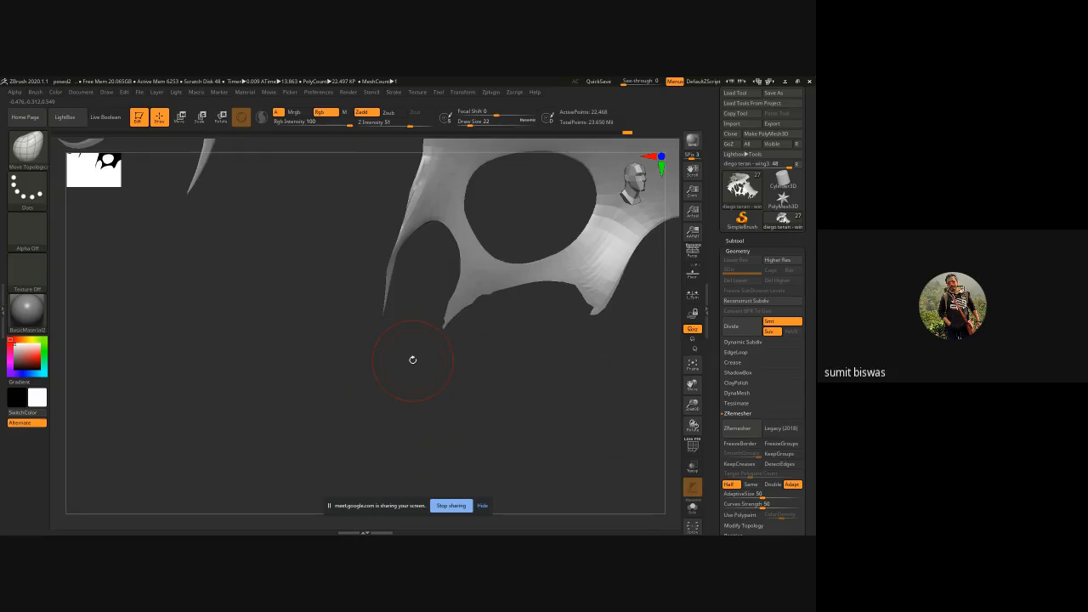
- Examine the wing on the full figure, then the membrane isolated in Solo mode, and restore the other subtools
key(f)
drag(578, 315, 547, 334)
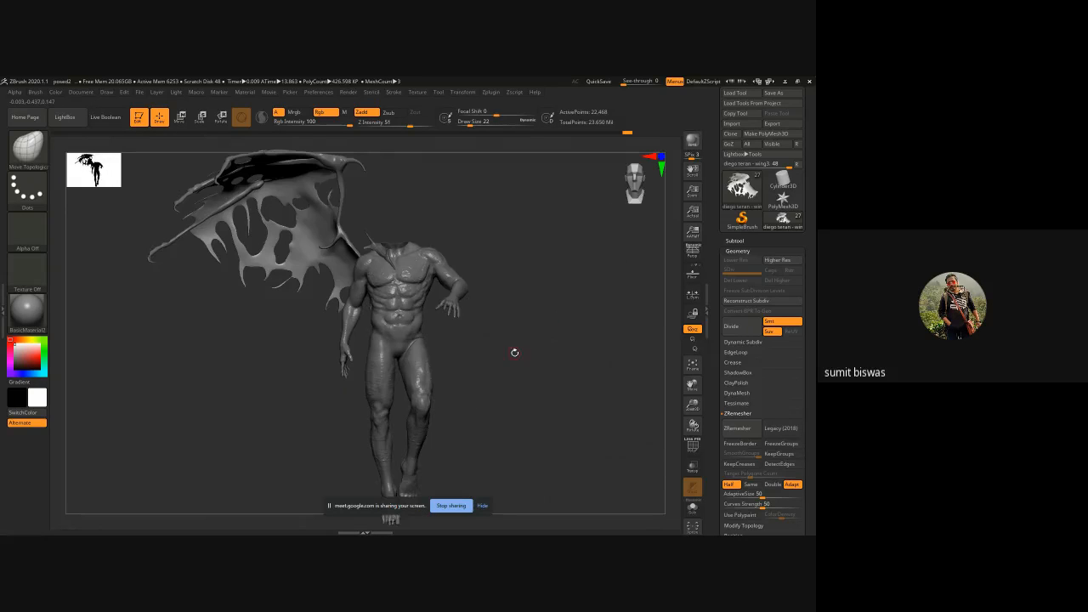
mouse_move(524, 353)
alt+right_down()
mouse_move(535, 340)
mouse_move(489, 347)
alt+right_up()
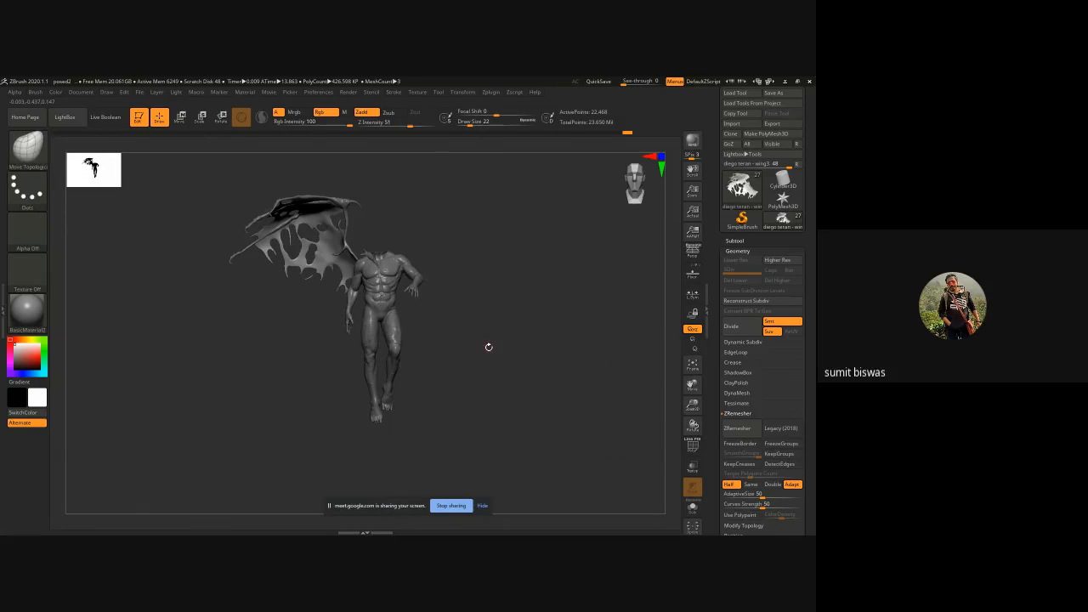
drag(516, 330, 510, 286)
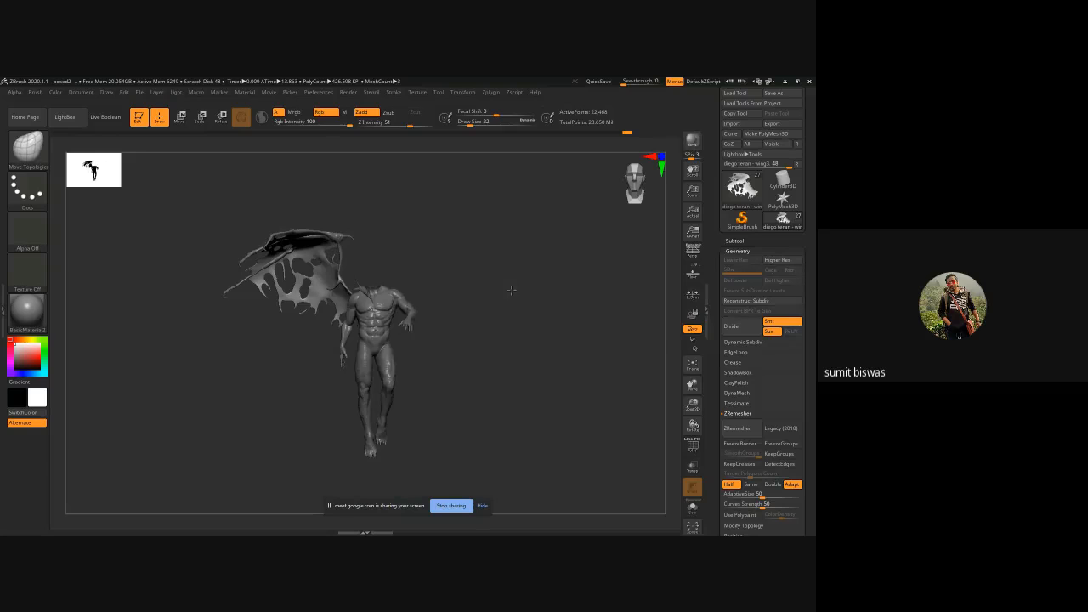
click(693, 508)
drag(409, 241, 414, 216)
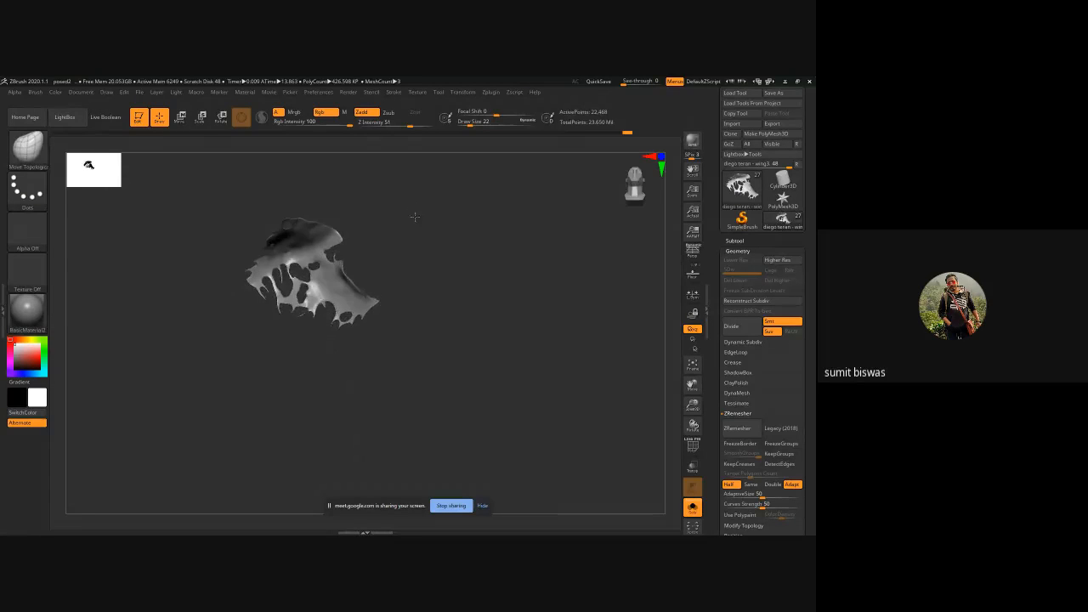
ctrl+right_drag(361, 281, 376, 360)
alt+drag(591, 294, 500, 247)
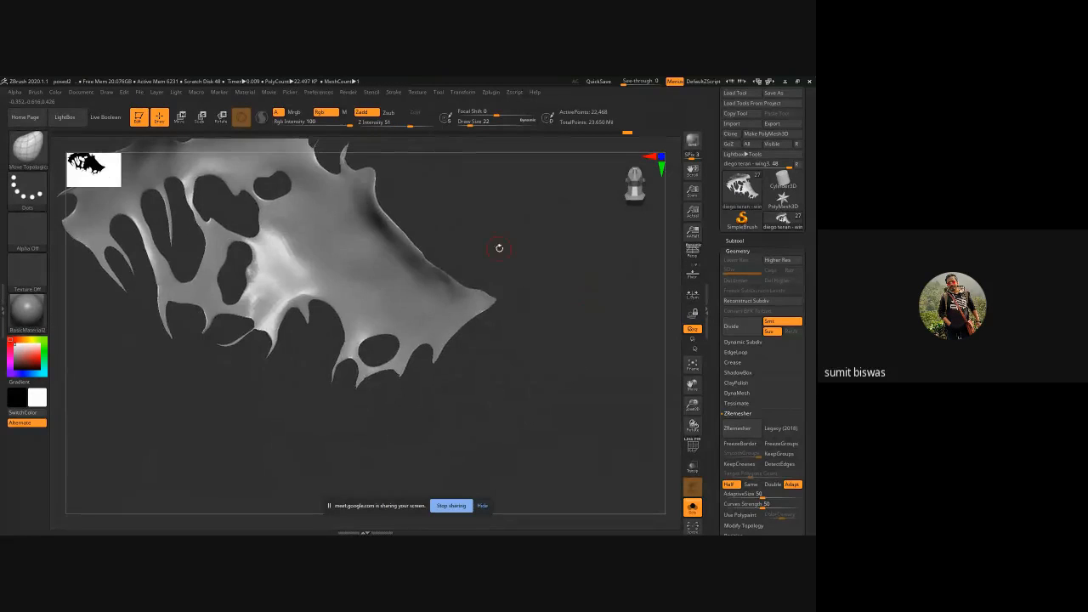
click(693, 508)
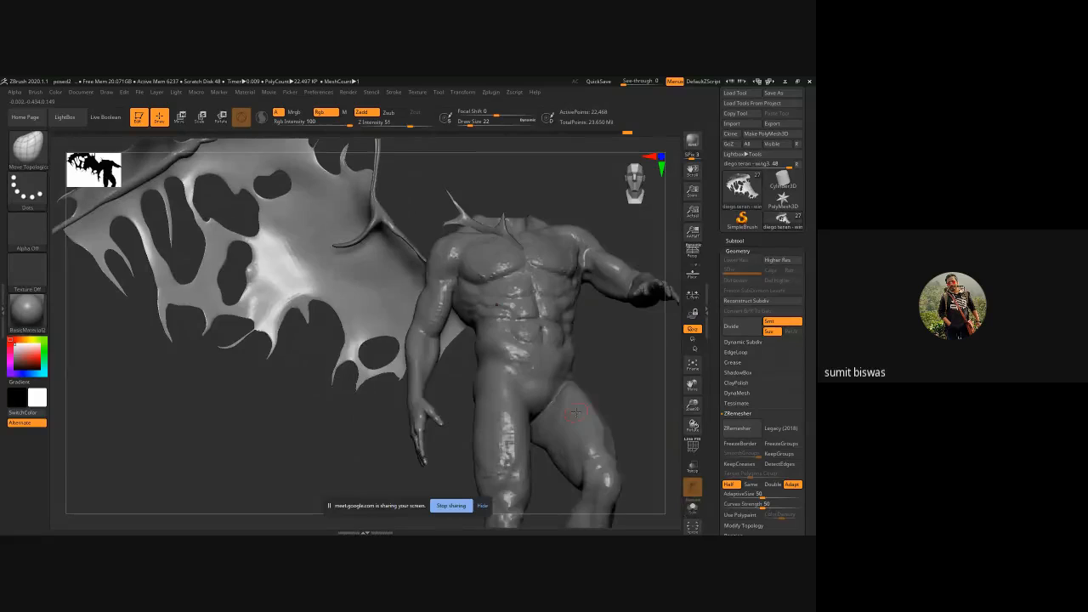
- Save the project as posed2.ZPR in the Organic folder, overwriting the existing file
key(ctrl+s)
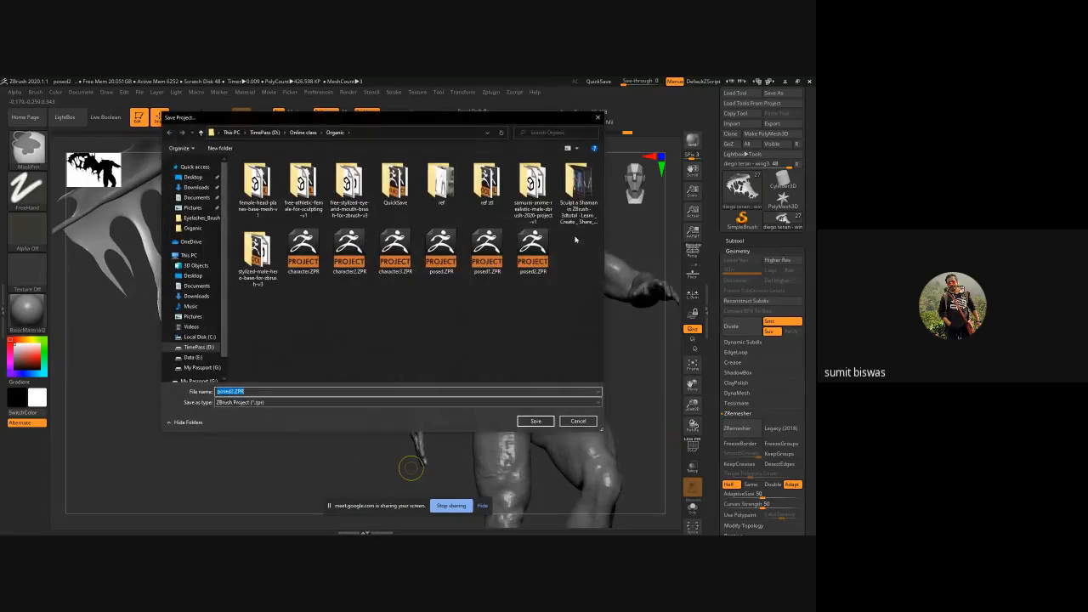
key(Return)
click(432, 304)
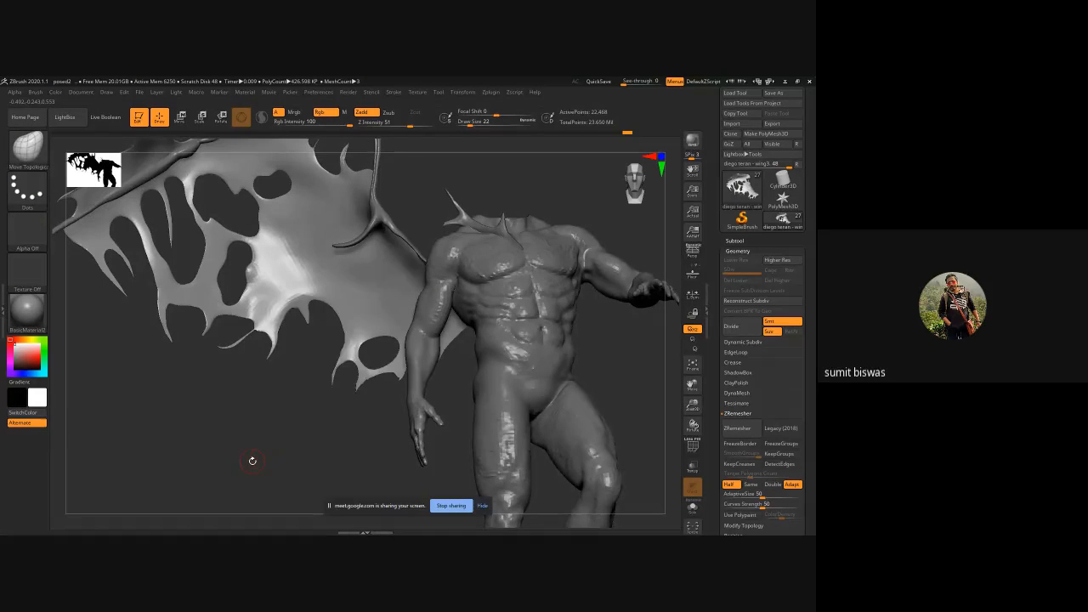
drag(252, 460, 388, 439)
ctrl+right_drag(389, 440, 328, 413)
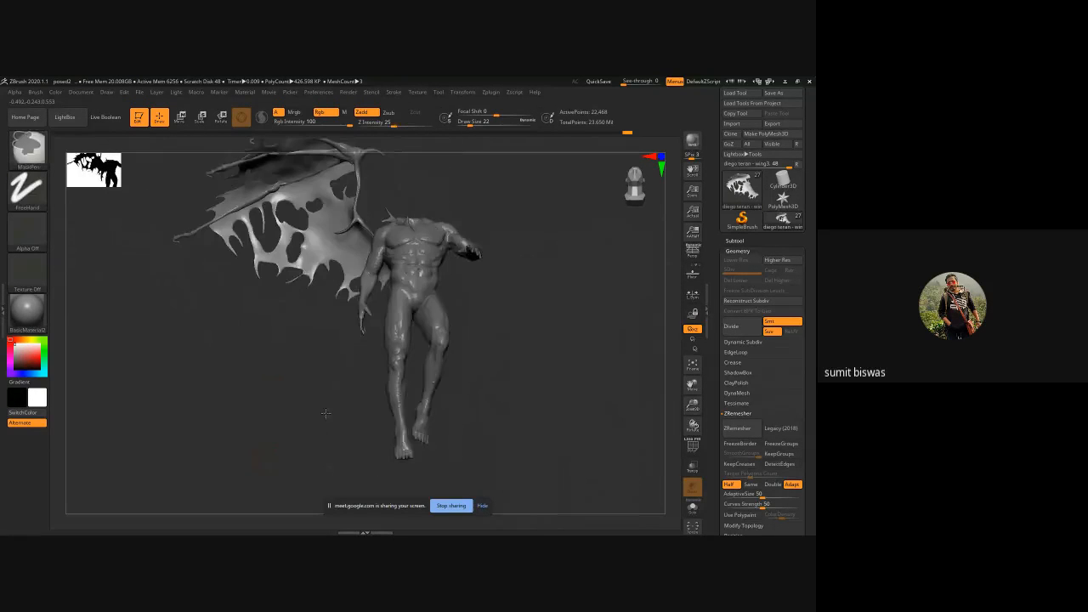
- Choose the ClayBuildup brush and turn on BackfaceMask in its auto masking settings
drag(328, 413, 286, 428)
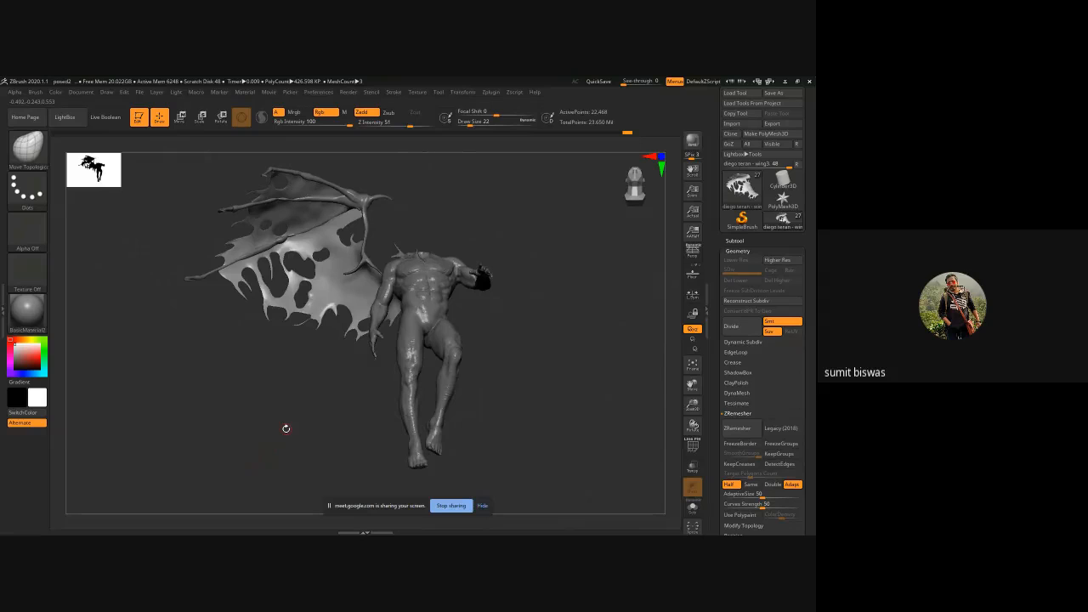
key(b)
key(c)
key(b)
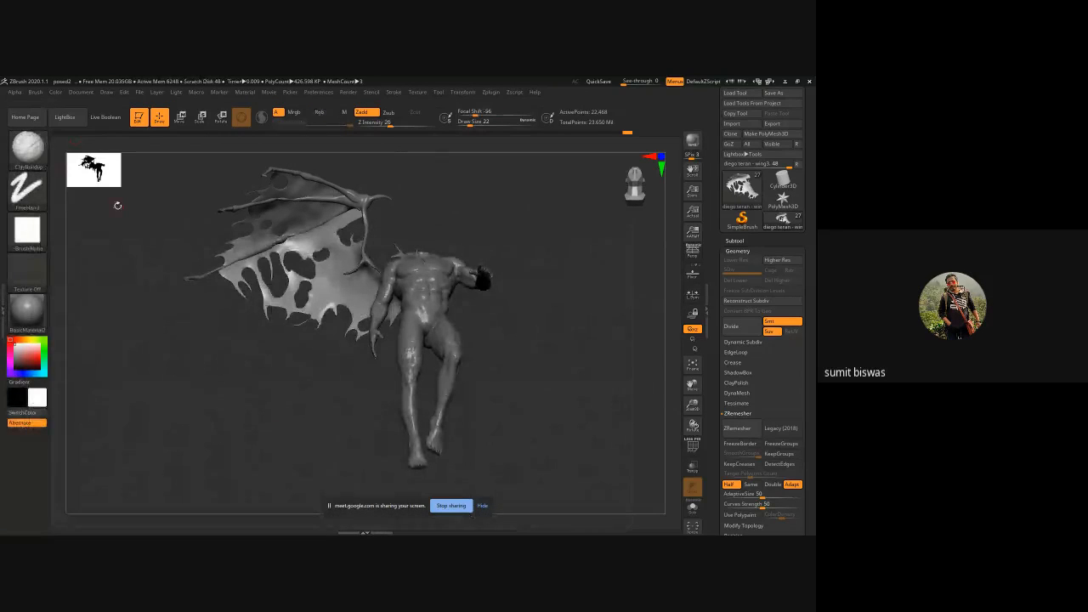
click(35, 92)
scroll(71, 374, down, 5)
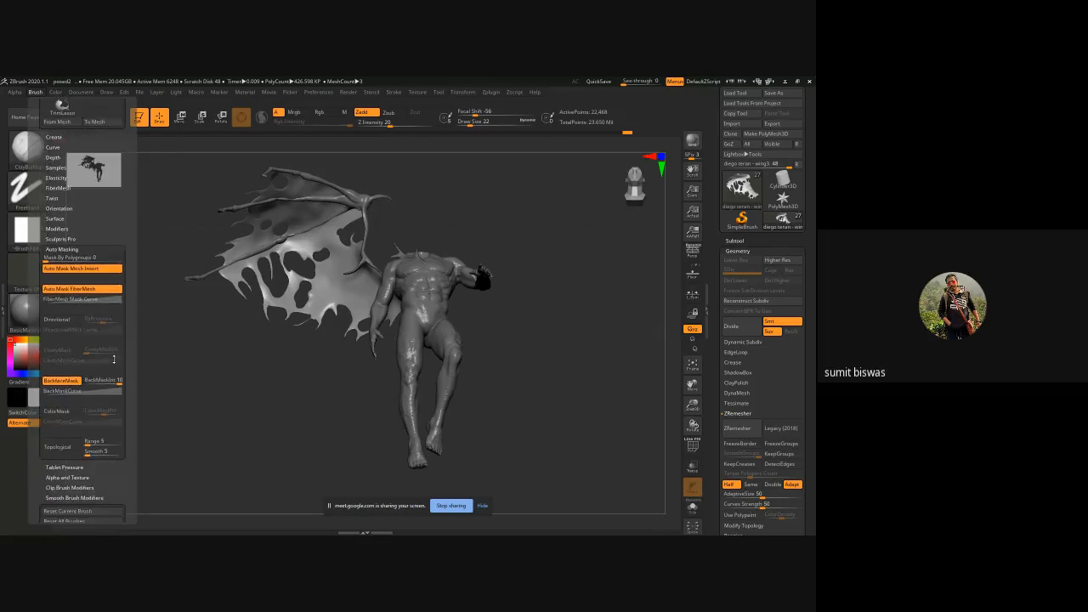
- Subdivide the wing membrane once, to subdivision level 2, for finer sculpting
mouse_move(326, 389)
mouse_down()
mouse_move(312, 416)
mouse_move(464, 209)
mouse_move(396, 242)
mouse_move(362, 245)
mouse_up()
ctrl+right_drag(362, 245, 400, 293)
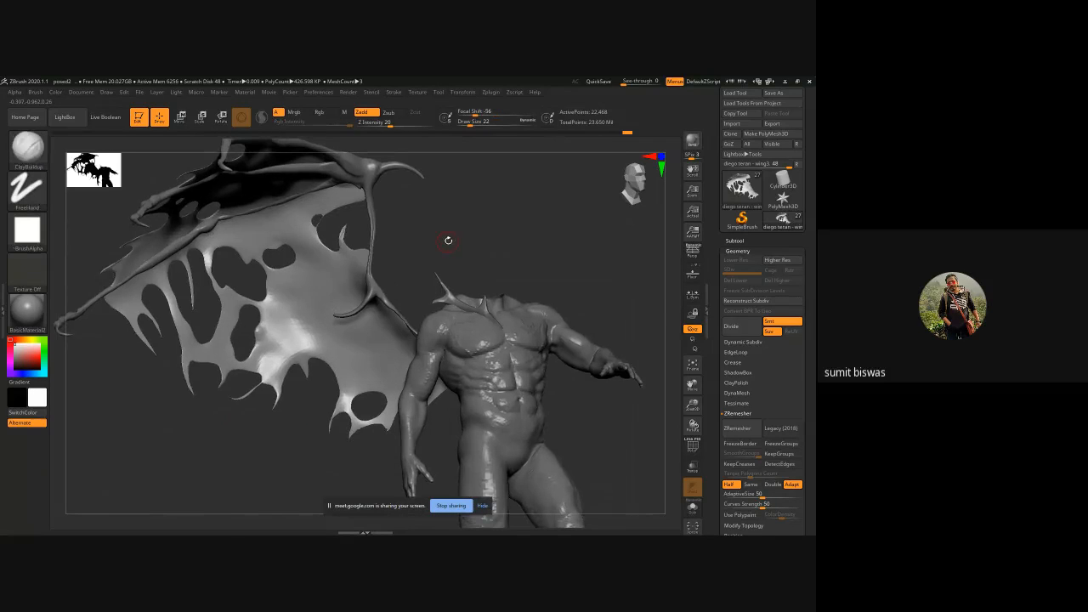
mouse_move(448, 240)
mouse_down()
mouse_move(454, 222)
mouse_move(417, 255)
mouse_up()
key(ctrl)
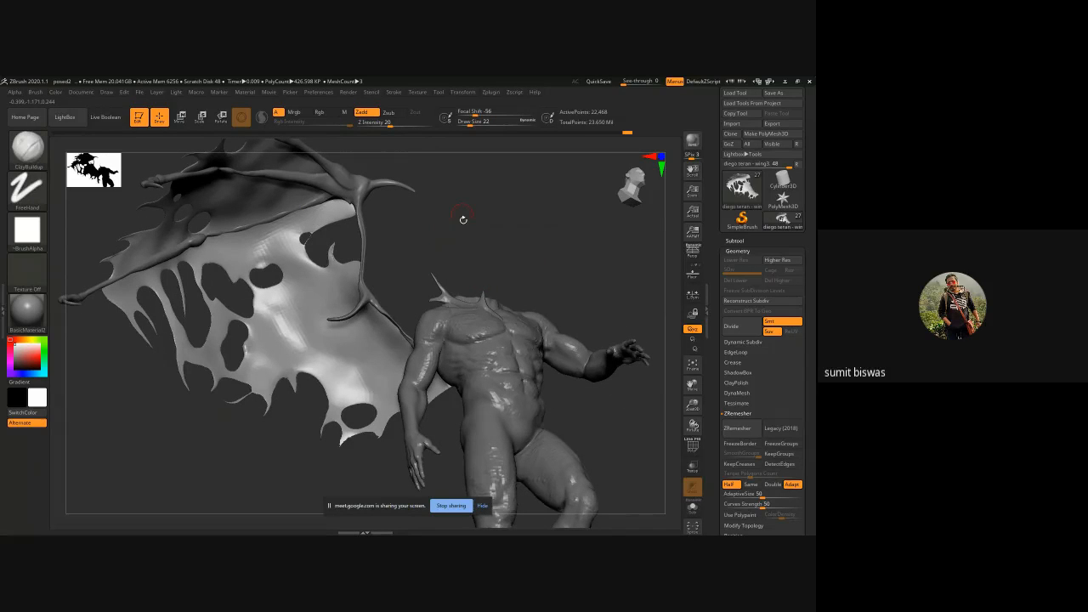
mouse_move(463, 219)
mouse_down()
mouse_move(537, 255)
mouse_move(529, 230)
mouse_move(525, 276)
mouse_up()
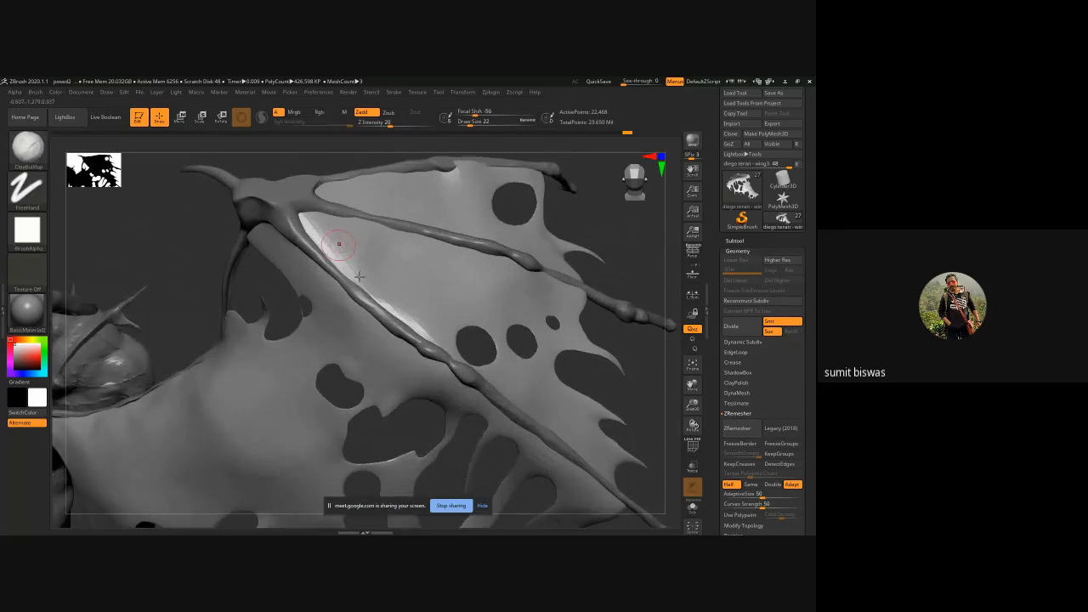
key(bracketleft)
drag(327, 221, 319, 225)
key(ctrl+d)
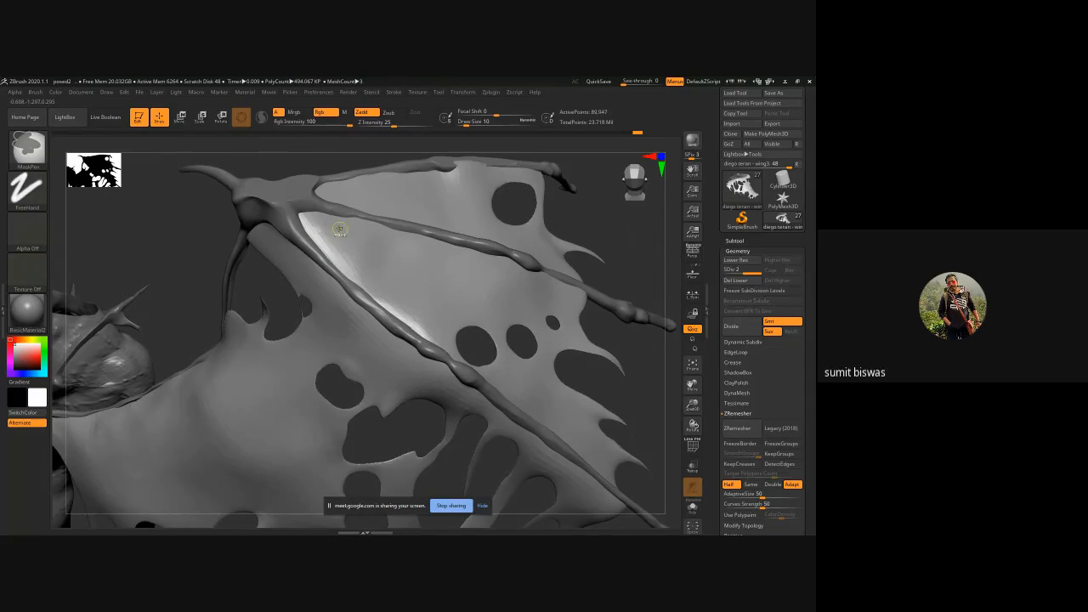
- Sculpt fine tension ridges between the two lower finger bones near the wing joint, using ClayBuildup at draw size 14
mouse_move(326, 219)
mouse_down()
mouse_move(307, 224)
mouse_move(316, 238)
mouse_move(336, 234)
mouse_move(333, 257)
mouse_move(415, 250)
mouse_up()
mouse_move(382, 300)
mouse_down()
mouse_move(411, 265)
mouse_move(427, 288)
mouse_up()
key(])
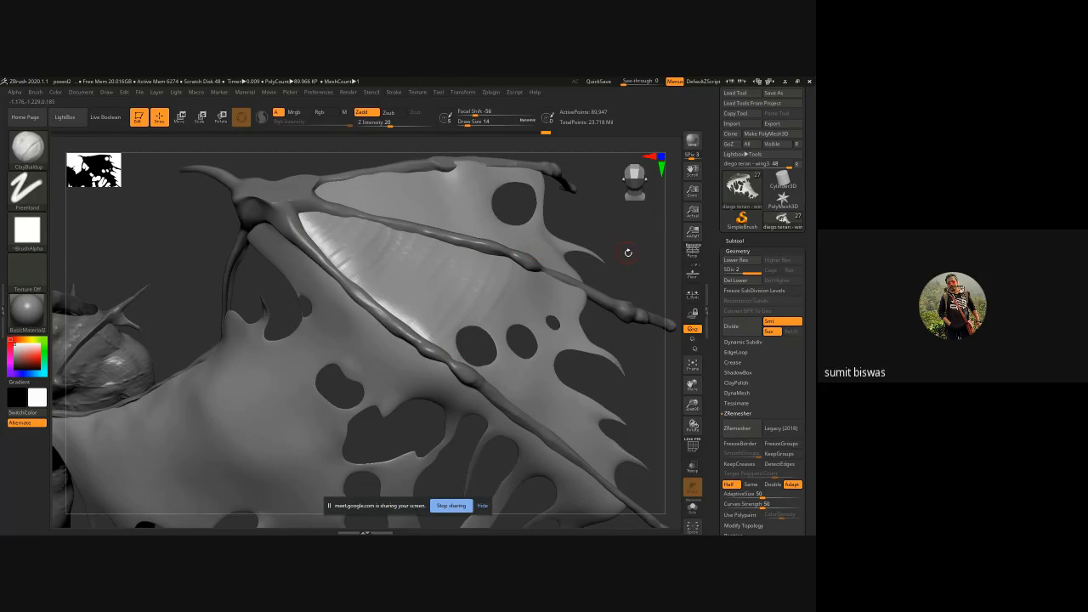
drag(628, 253, 400, 267)
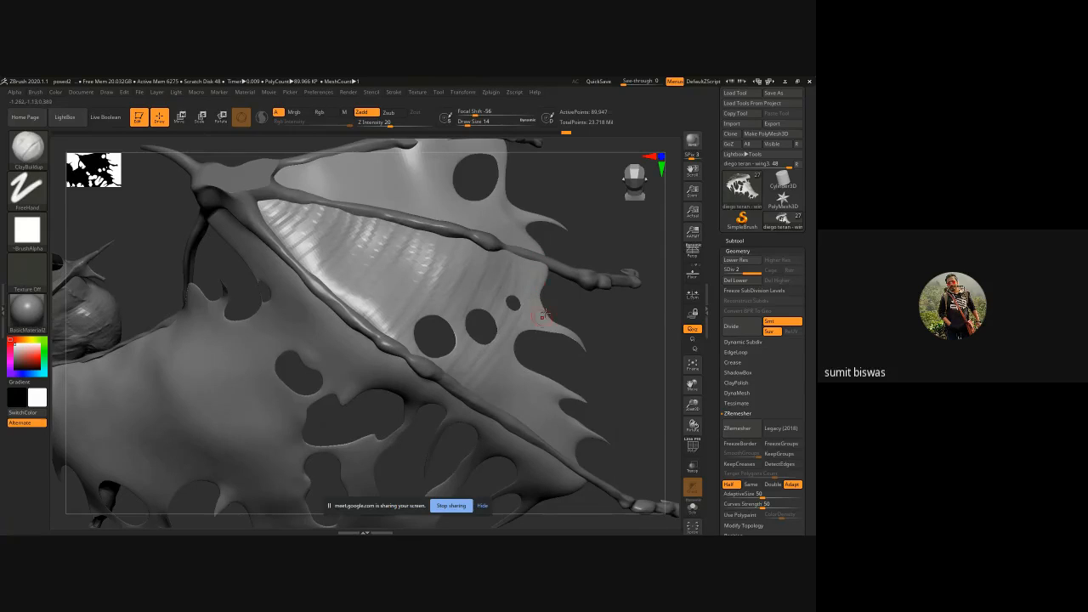
- Continue the ridges around the three round holes and out to the torn tips between the two lower finger bones
drag(536, 316, 526, 335)
drag(461, 380, 552, 333)
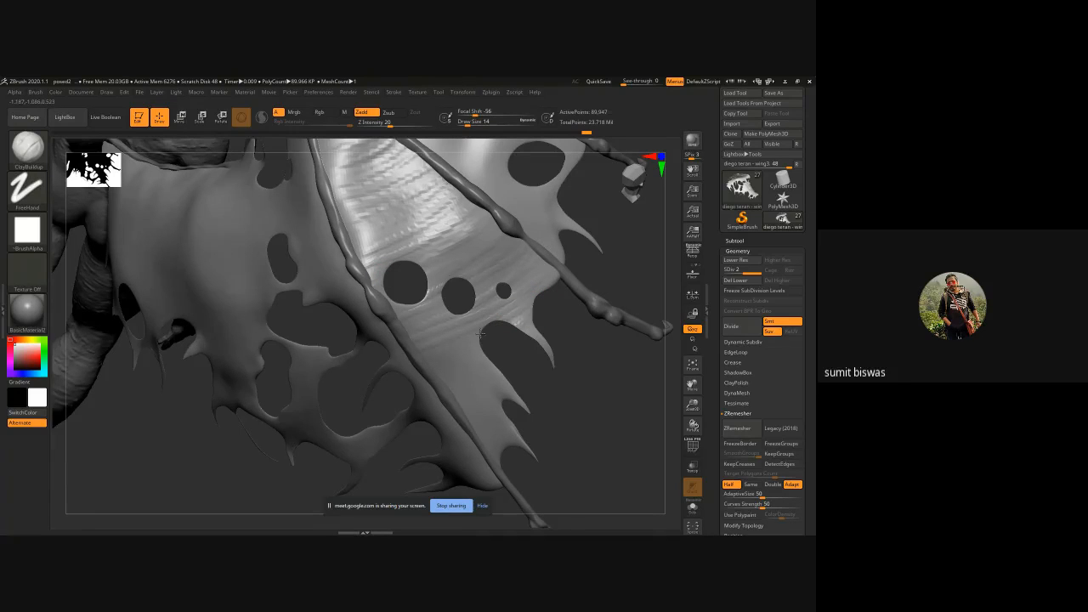
right_drag(456, 368, 425, 328)
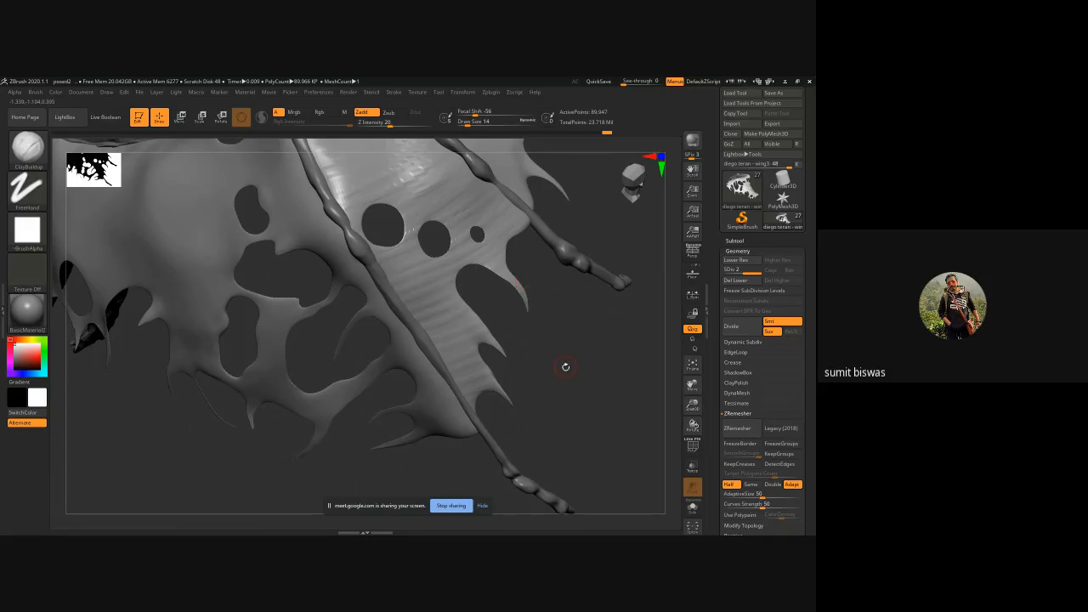
drag(566, 366, 585, 364)
- Sculpt matching ridges across the uppermost membrane panel, from the wing joint past its single round hole
mouse_move(549, 374)
ctrl+right_down()
mouse_move(432, 347)
mouse_move(539, 479)
mouse_move(532, 374)
mouse_move(487, 403)
mouse_move(500, 257)
ctrl+right_up()
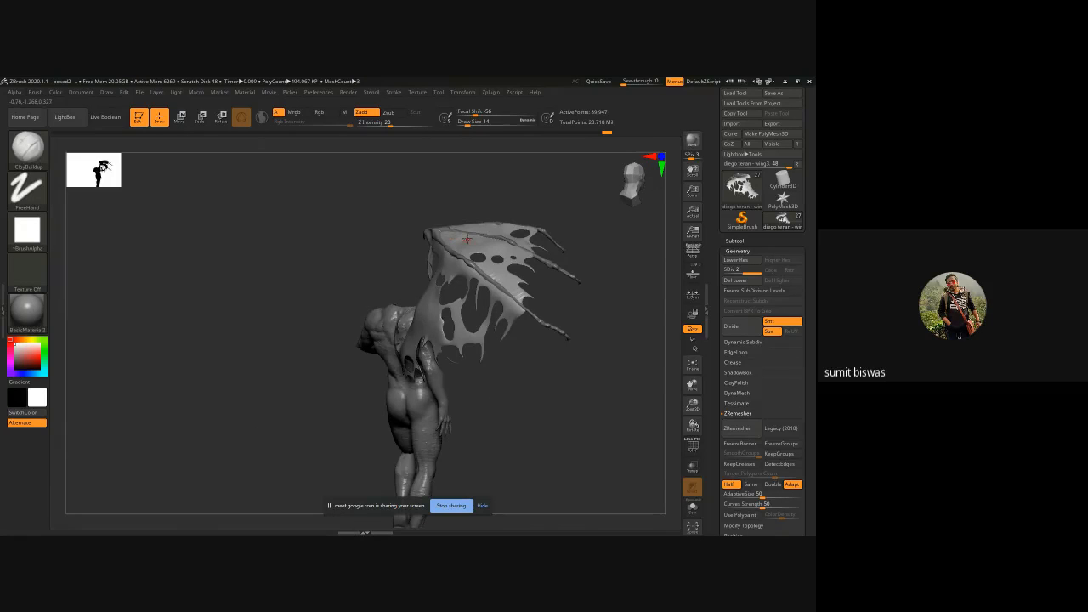
drag(556, 425, 571, 402)
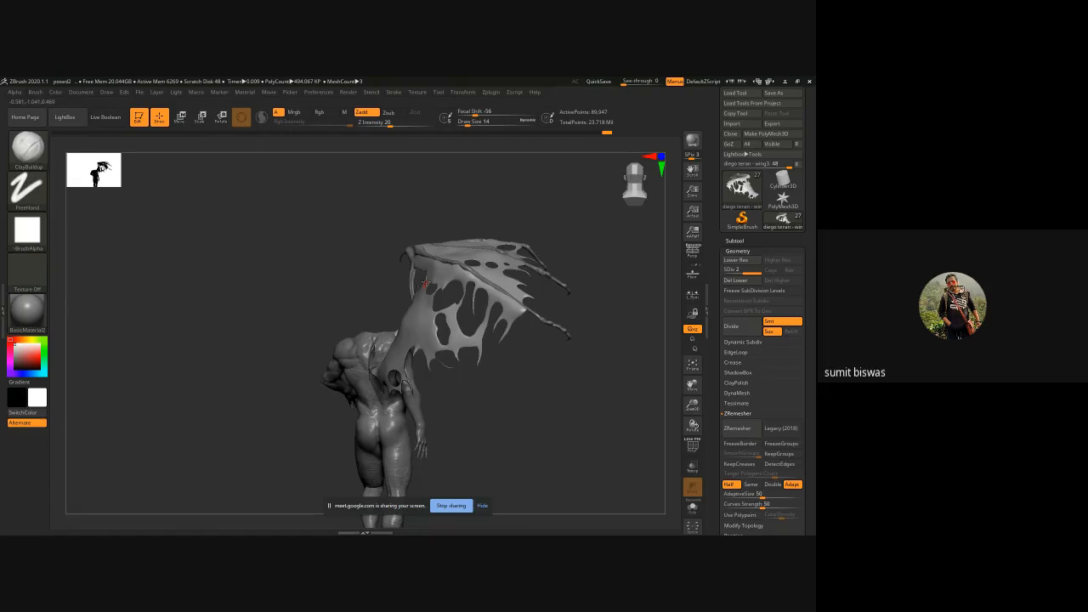
right_drag(425, 283, 553, 409)
mouse_move(553, 409)
mouse_down()
mouse_move(573, 396)
mouse_move(498, 359)
mouse_move(504, 440)
mouse_move(551, 328)
mouse_move(561, 233)
mouse_move(564, 394)
mouse_up()
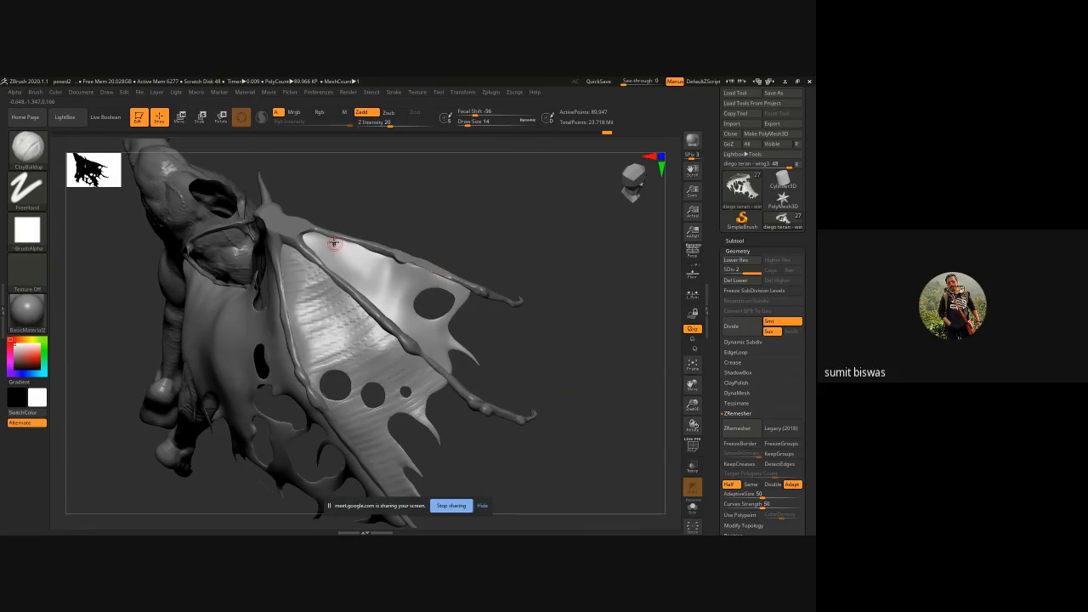
mouse_move(333, 244)
mouse_down()
mouse_move(310, 241)
mouse_move(344, 272)
mouse_move(380, 265)
mouse_move(351, 287)
mouse_move(395, 312)
mouse_up()
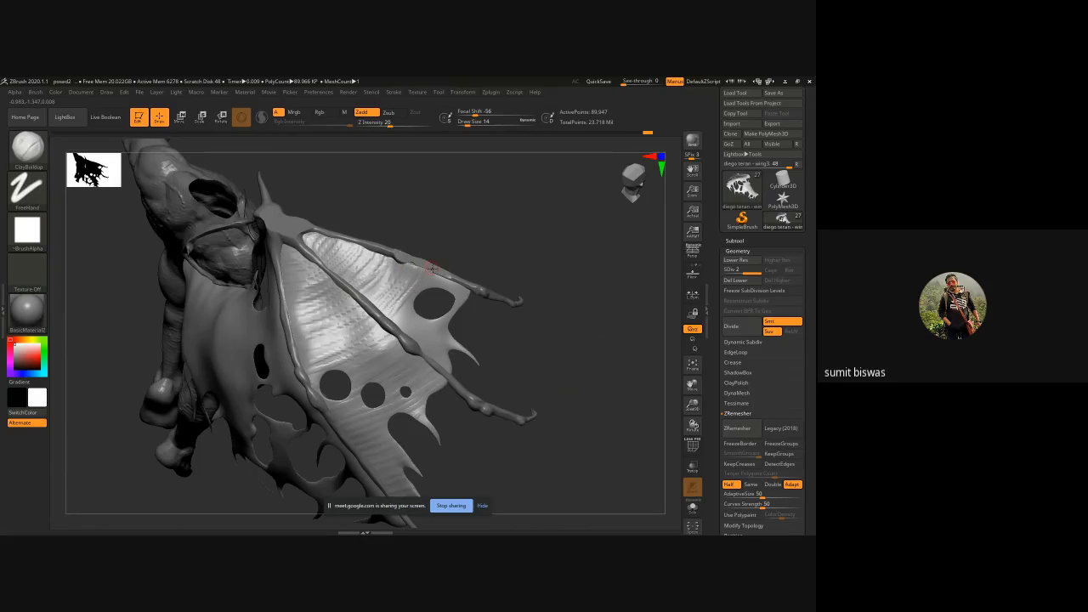
drag(432, 271, 403, 314)
drag(444, 275, 405, 319)
drag(445, 279, 413, 328)
drag(469, 292, 434, 341)
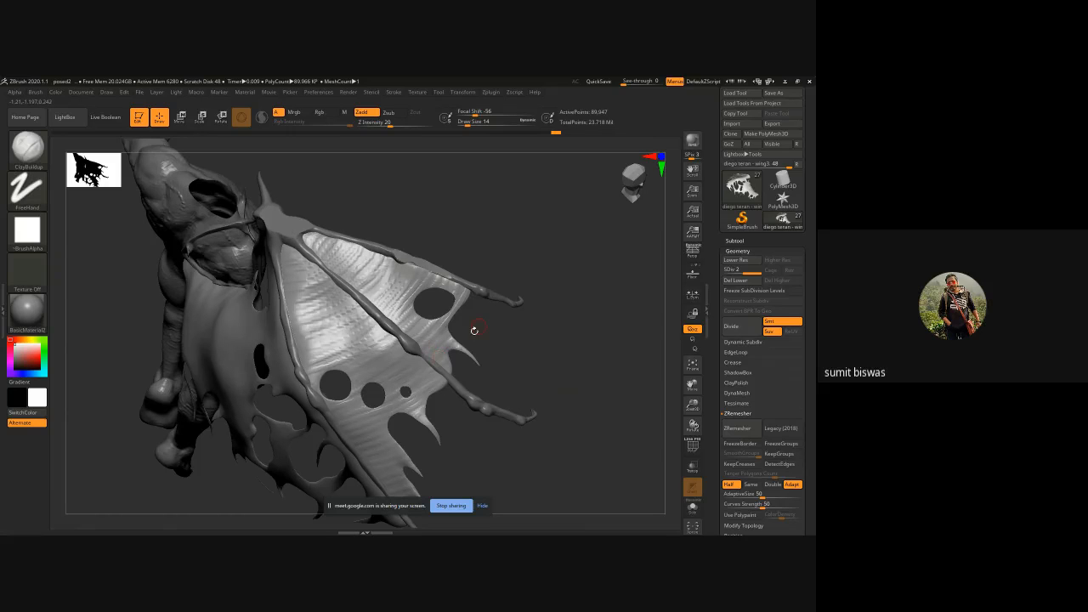
- Sculpt long stretched folds on the back side of the large lower membrane, from its upper holes towards the creature's back
mouse_move(519, 345)
mouse_down()
mouse_move(513, 275)
mouse_move(536, 439)
mouse_move(502, 426)
mouse_up()
key(ctrl)
ctrl+right_drag(501, 426, 451, 426)
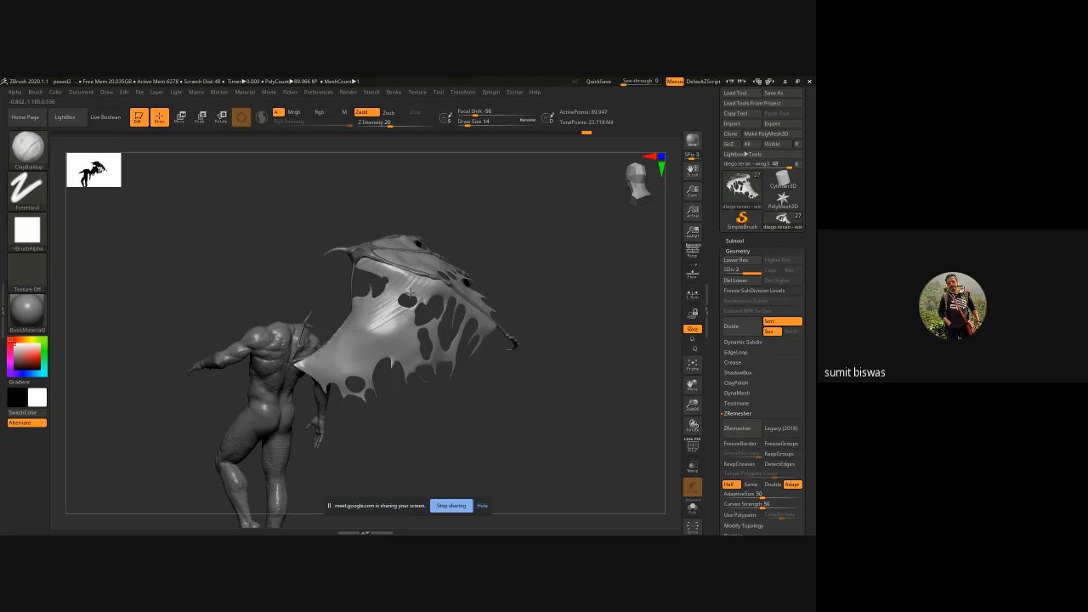
drag(410, 310, 374, 332)
drag(430, 303, 368, 335)
drag(515, 381, 493, 388)
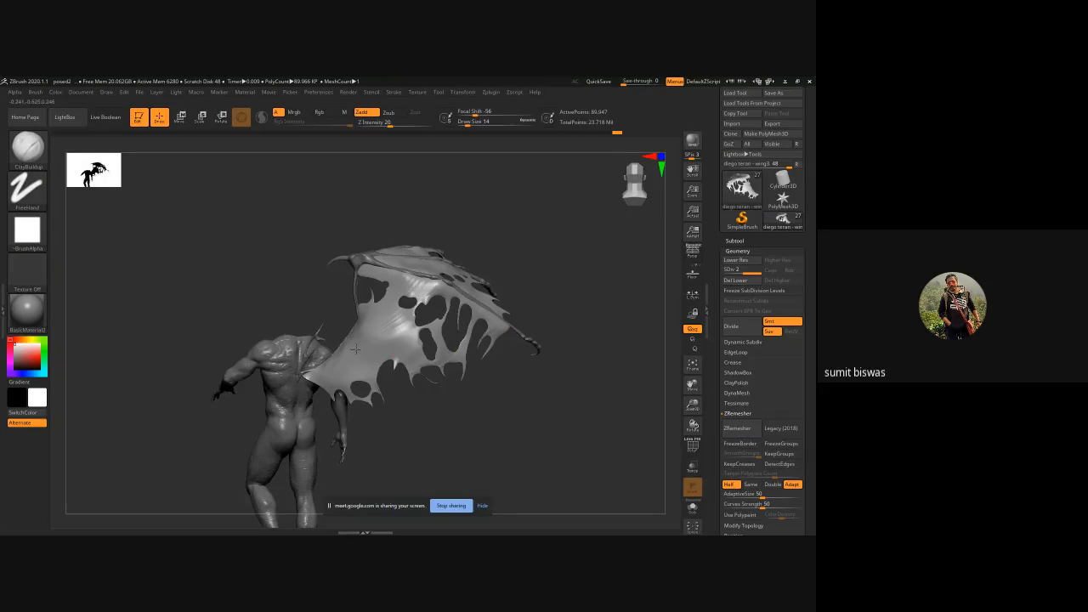
mouse_move(384, 331)
right_down()
mouse_move(368, 334)
mouse_move(488, 335)
mouse_move(424, 329)
right_up()
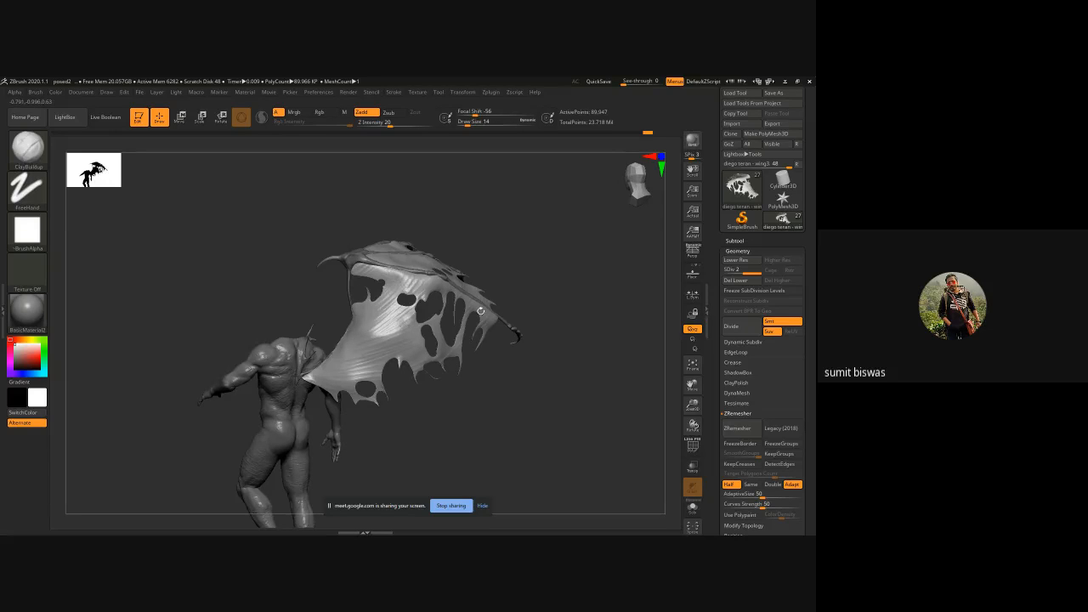
- Sculpt tension ridges on the underside of the two membrane panels between the finger bones
drag(498, 348, 425, 314)
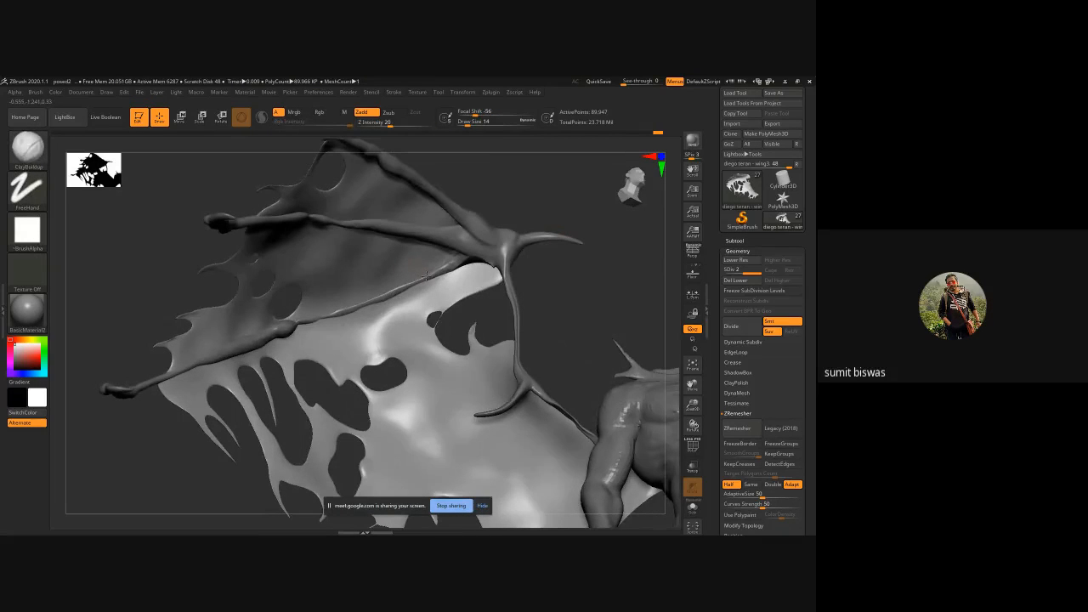
mouse_move(578, 315)
alt+mouse_down()
mouse_move(543, 316)
mouse_move(479, 185)
mouse_move(469, 243)
mouse_move(438, 259)
mouse_move(385, 258)
mouse_move(370, 240)
mouse_move(347, 264)
mouse_move(327, 191)
mouse_move(282, 250)
mouse_move(256, 228)
mouse_move(268, 235)
alt+mouse_up()
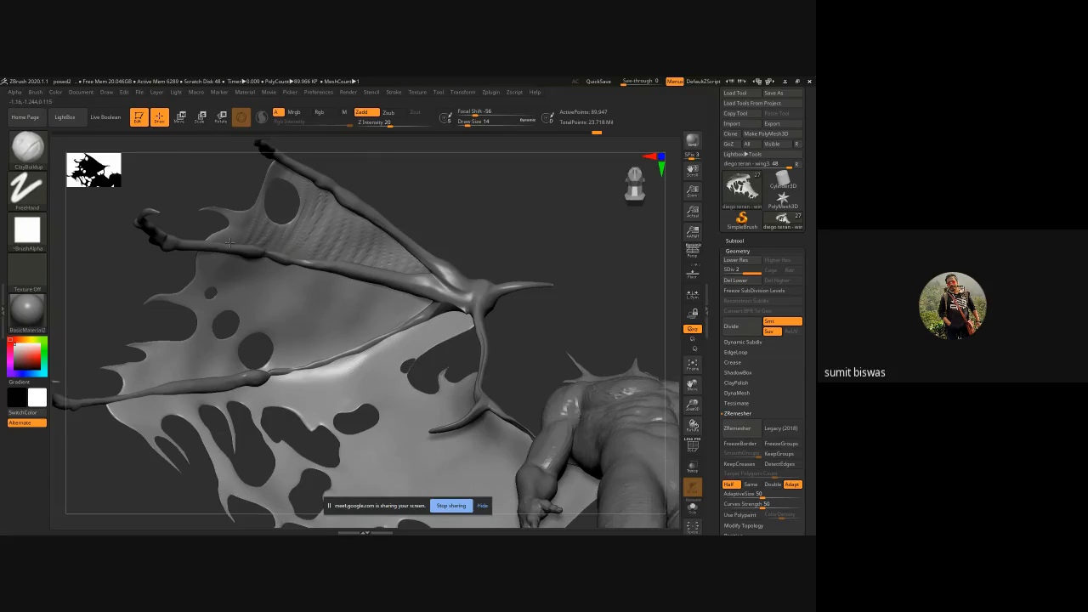
drag(391, 288, 413, 295)
drag(356, 308, 333, 340)
drag(246, 269, 247, 274)
mouse_move(202, 314)
mouse_down()
mouse_move(189, 381)
mouse_move(136, 398)
mouse_up()
- Sculpt ridges on the front of the large lower membrane, just below the lowest finger bone
alt+right_drag(132, 493, 120, 394)
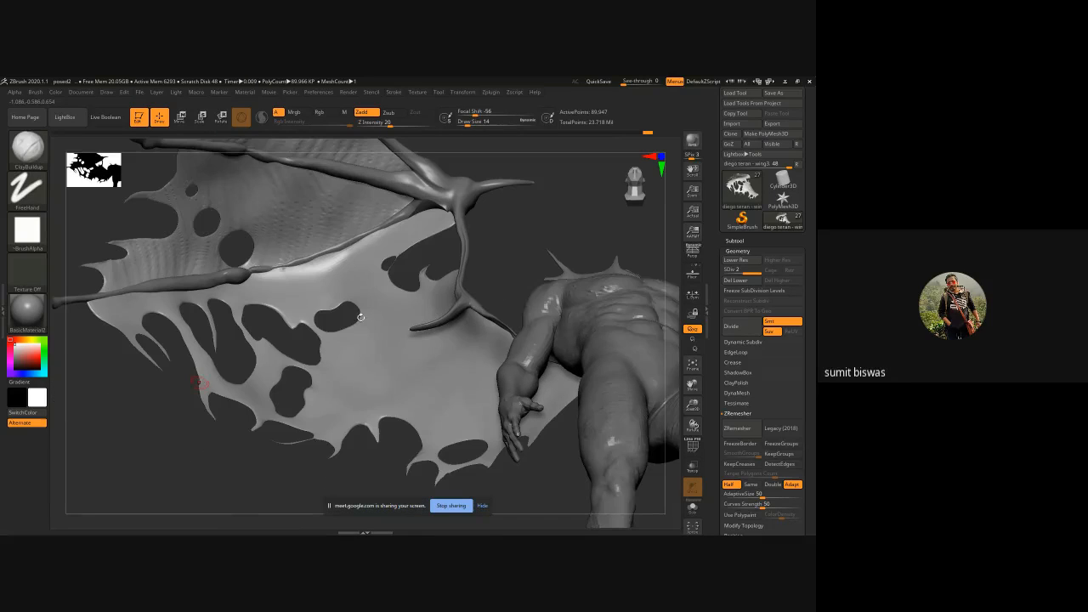
ctrl+right_drag(527, 235, 420, 221)
mouse_move(419, 220)
mouse_down()
mouse_move(437, 323)
mouse_move(506, 331)
mouse_up()
key(f)
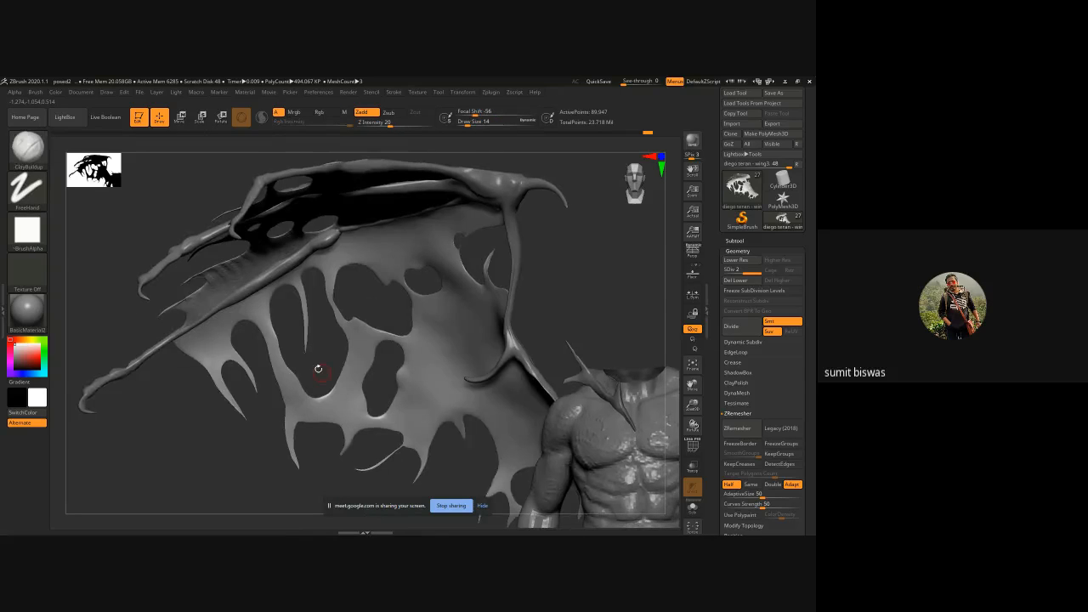
drag(279, 349, 207, 328)
key(ctrl+z)
mouse_move(321, 345)
mouse_down()
mouse_move(565, 306)
mouse_move(479, 239)
mouse_move(357, 217)
mouse_move(365, 182)
mouse_move(374, 185)
mouse_move(342, 194)
mouse_move(354, 205)
mouse_move(293, 194)
mouse_move(275, 213)
mouse_move(223, 211)
mouse_up()
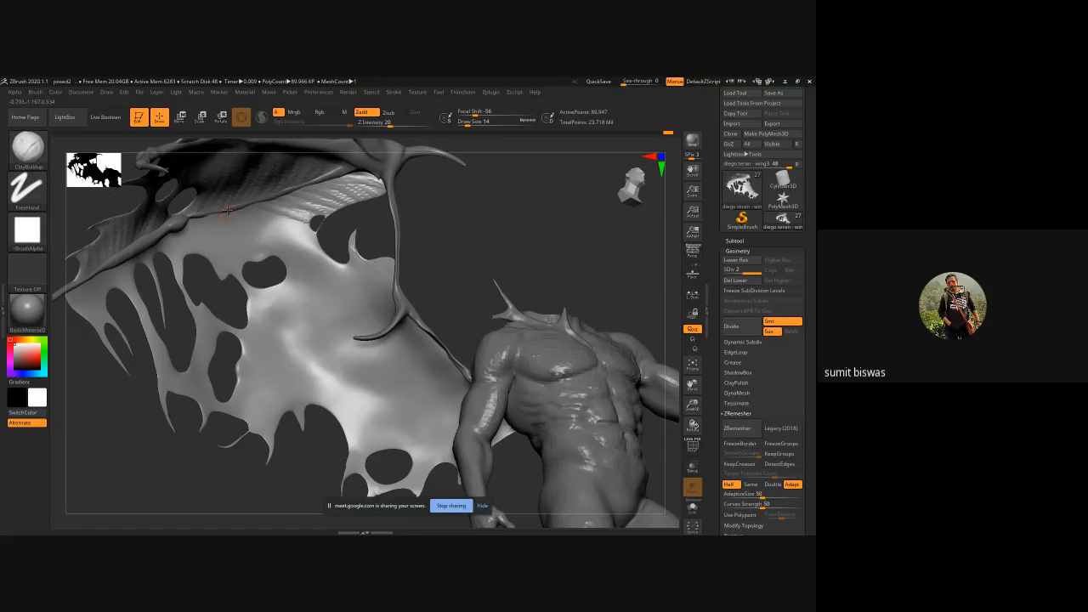
- Extend the front ridges across the large membrane between the jagged hole near the wing joint and the small oval hole
mouse_move(318, 242)
mouse_down()
mouse_move(237, 211)
mouse_move(280, 214)
mouse_up()
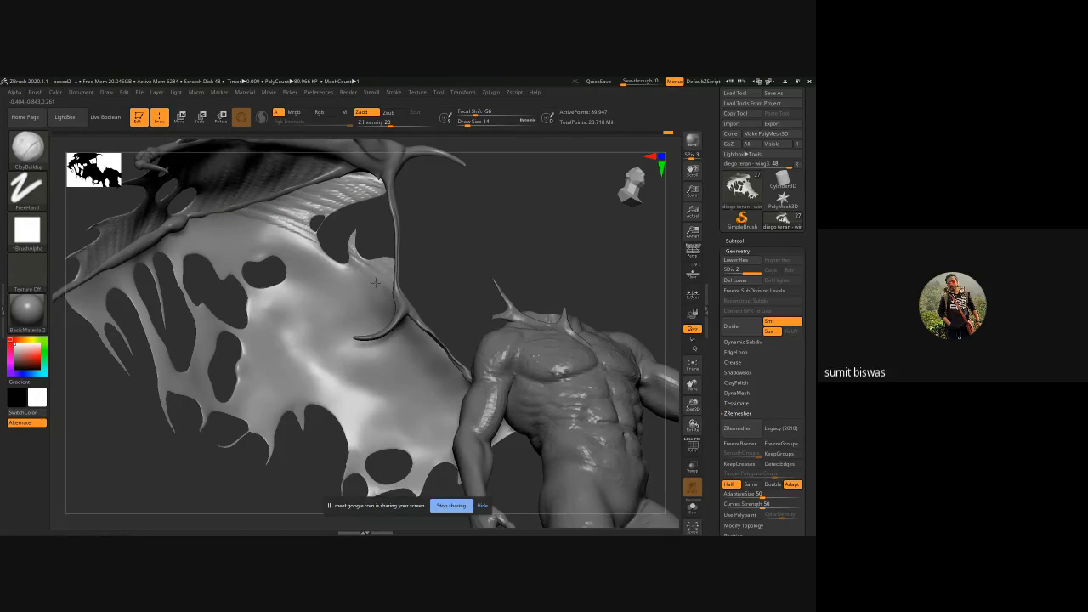
drag(360, 263, 262, 225)
drag(342, 273, 257, 235)
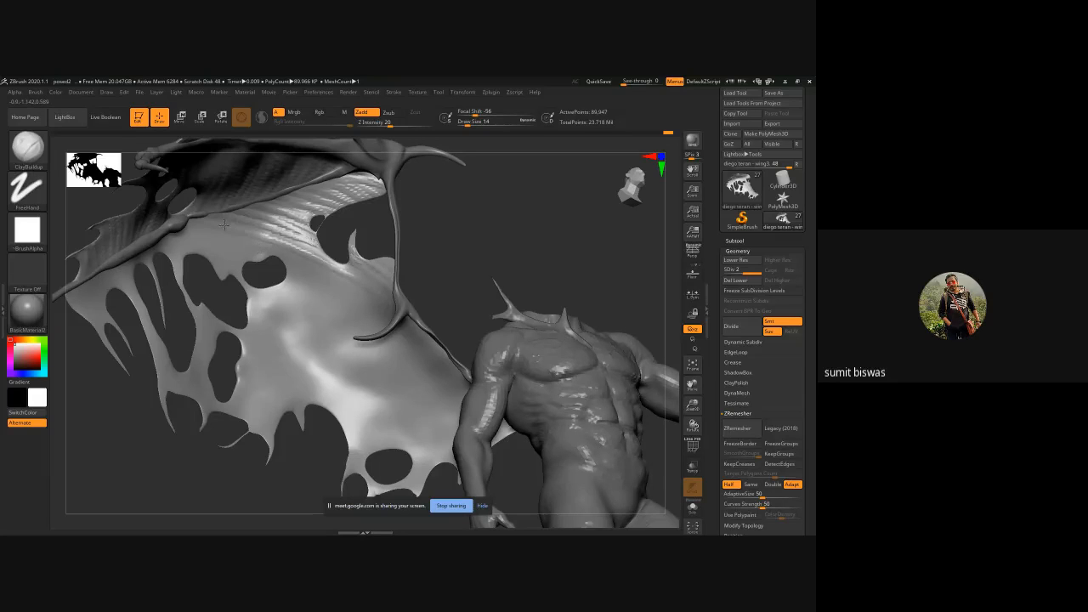
drag(357, 273, 253, 229)
drag(446, 286, 211, 190)
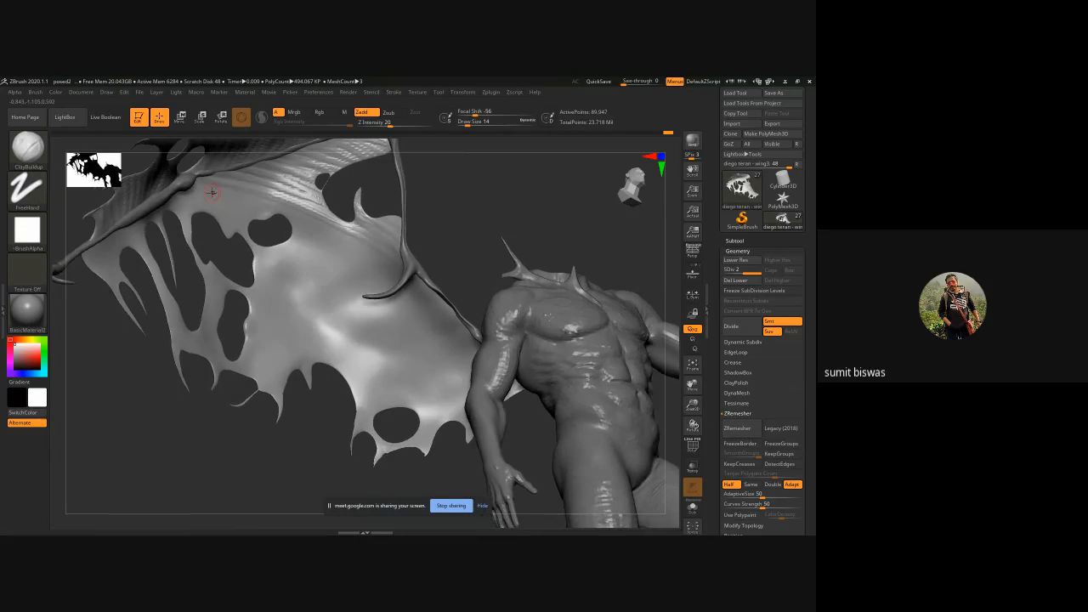
- Sculpt long diagonal folds through the middle of the large membrane towards the lower round hole beside the arm
mouse_move(311, 220)
mouse_down()
mouse_move(360, 245)
mouse_move(325, 229)
mouse_move(355, 272)
mouse_up()
mouse_move(448, 259)
mouse_down()
mouse_move(456, 297)
mouse_move(446, 285)
mouse_move(480, 289)
mouse_up()
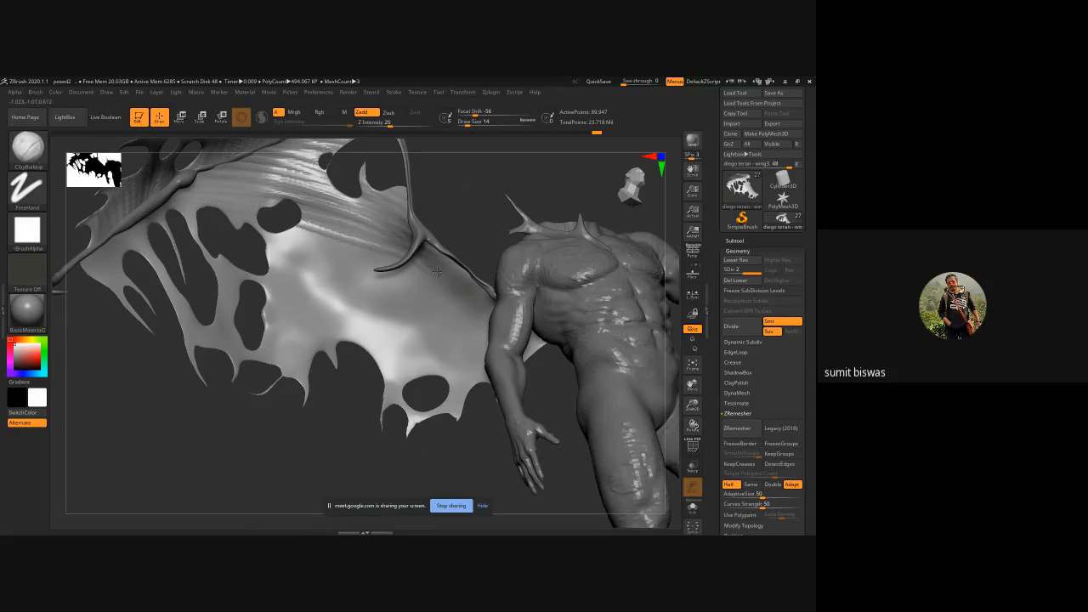
drag(267, 234, 399, 344)
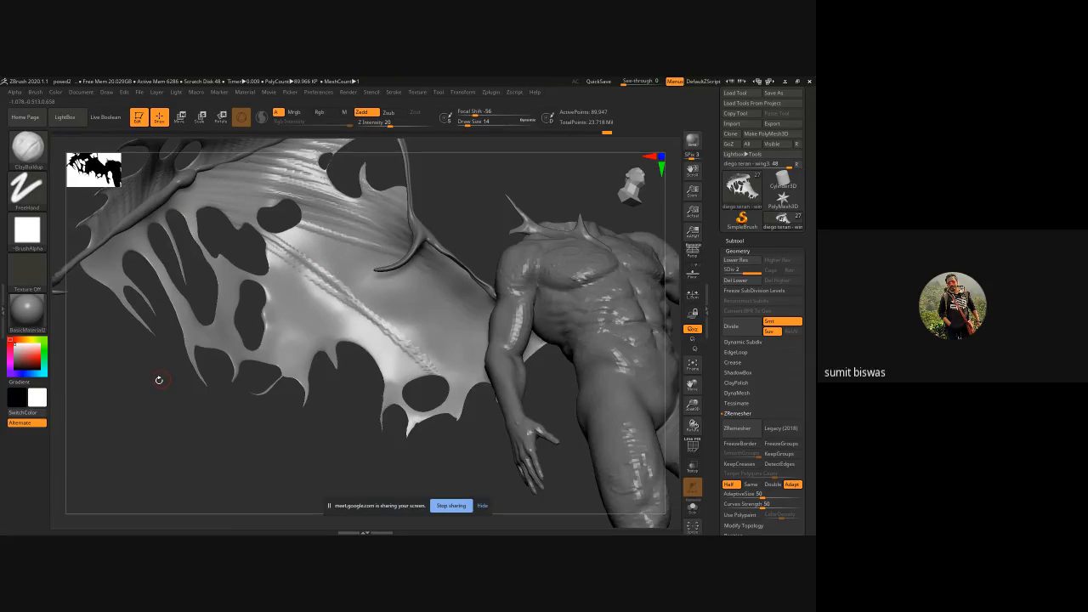
- Add fine ridges along the thin torn strips between the elongated holes at the membrane's outer end
drag(159, 380, 130, 326)
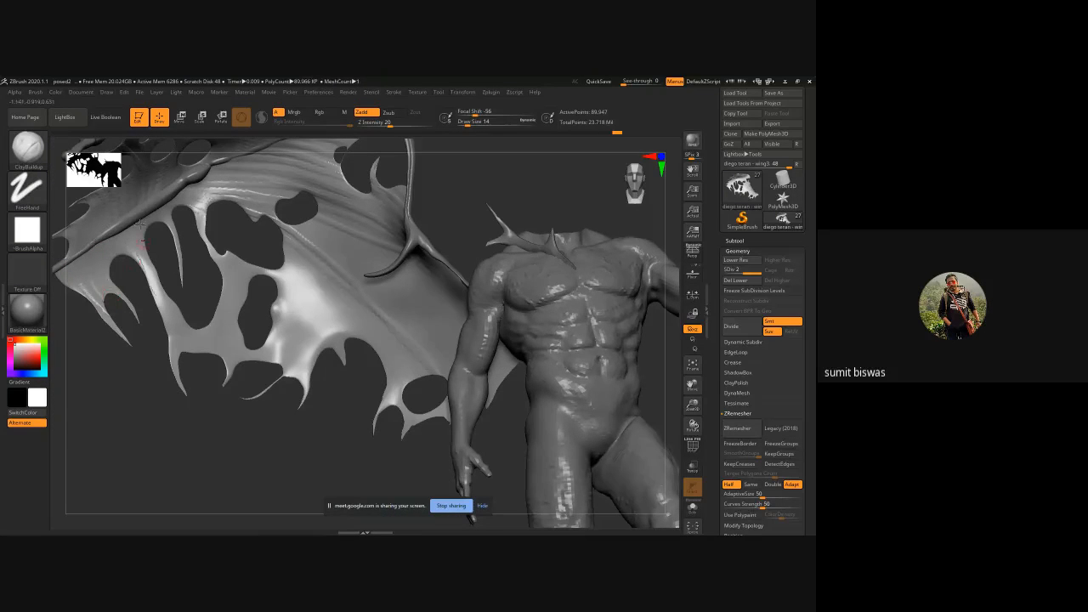
drag(151, 276, 187, 331)
drag(277, 336, 209, 297)
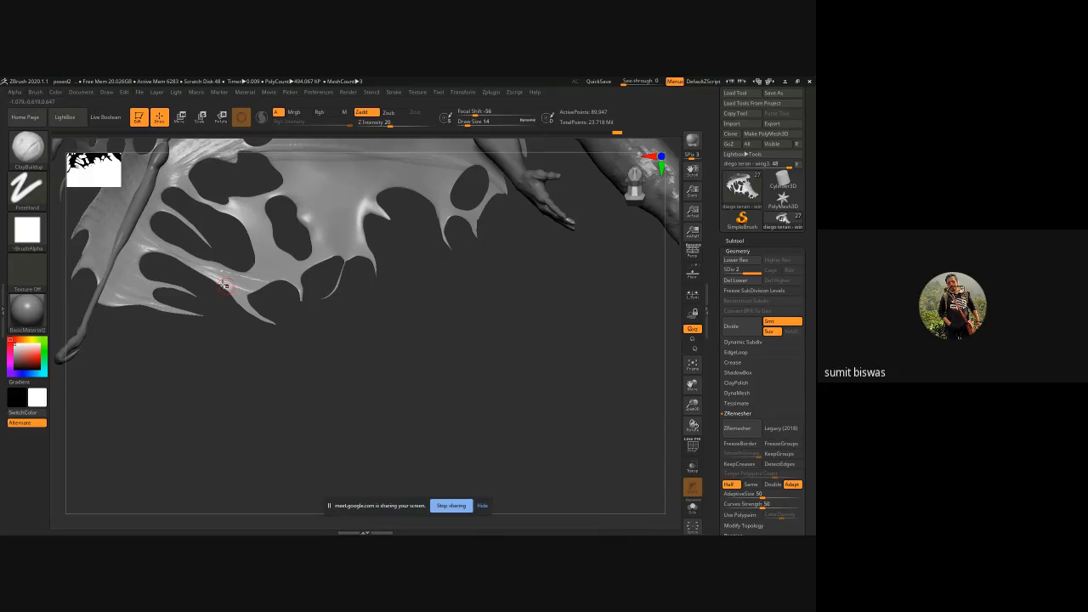
drag(369, 313, 181, 261)
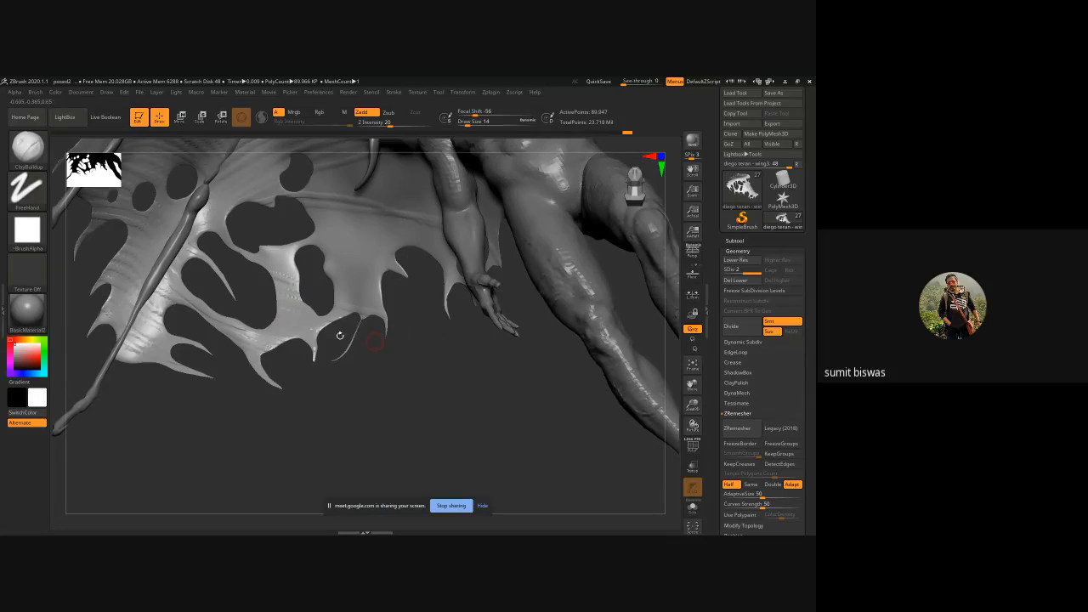
- Sculpt parallel ridges with ClayBuildup across the front of the large membrane, from the big jagged hole to the round hole beside the arm
drag(355, 326, 260, 294)
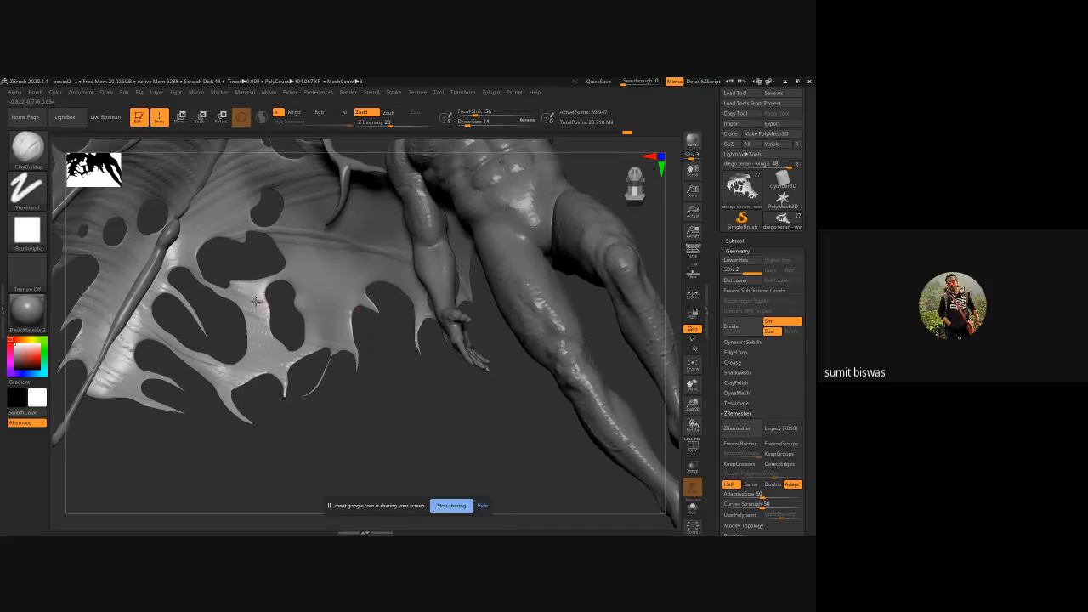
drag(291, 323, 391, 330)
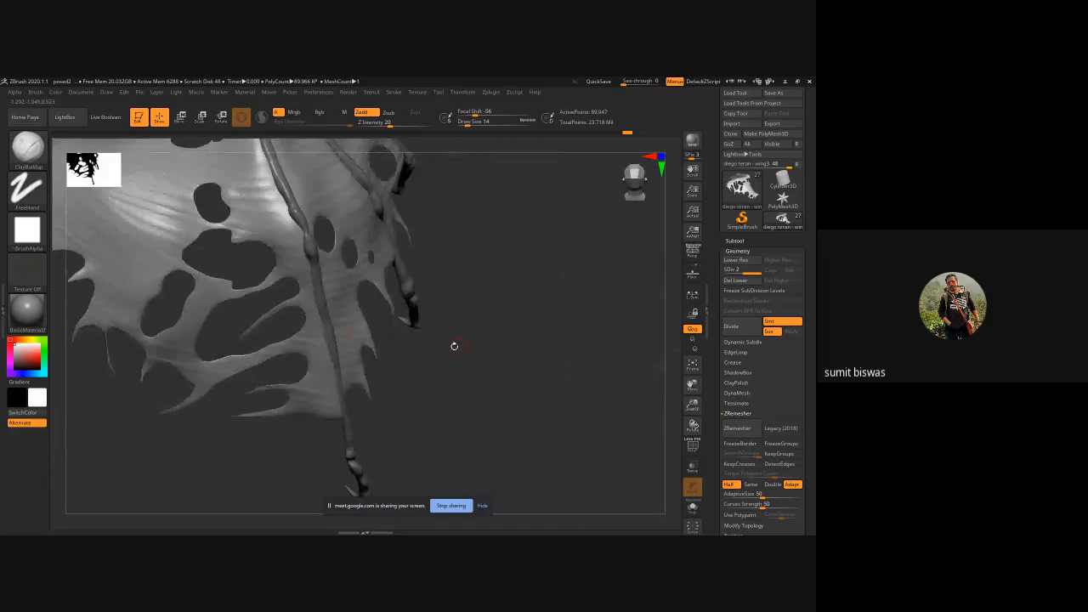
drag(452, 345, 241, 274)
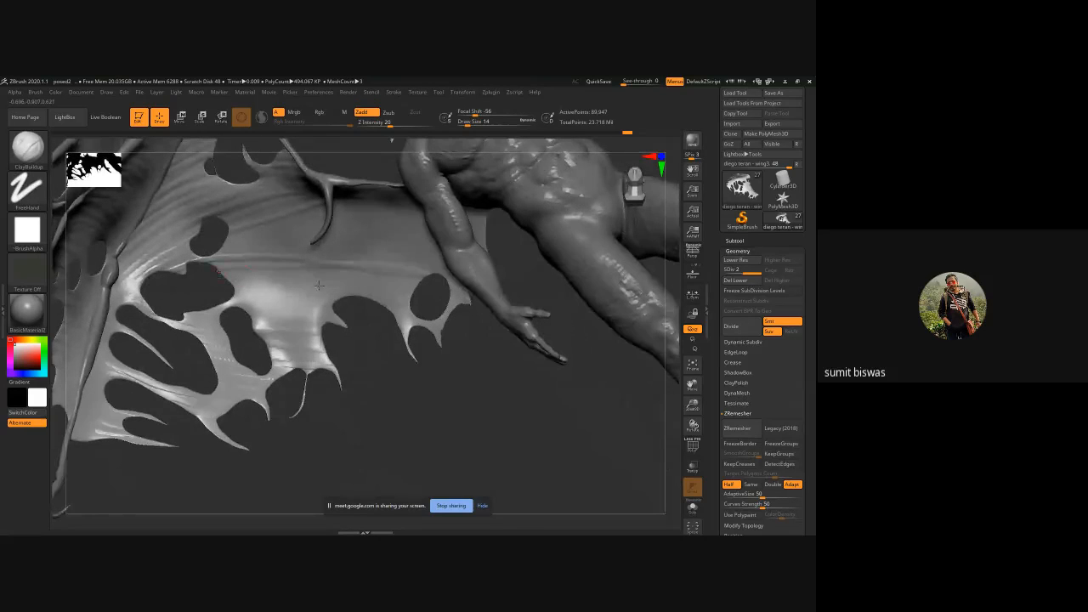
drag(319, 285, 238, 287)
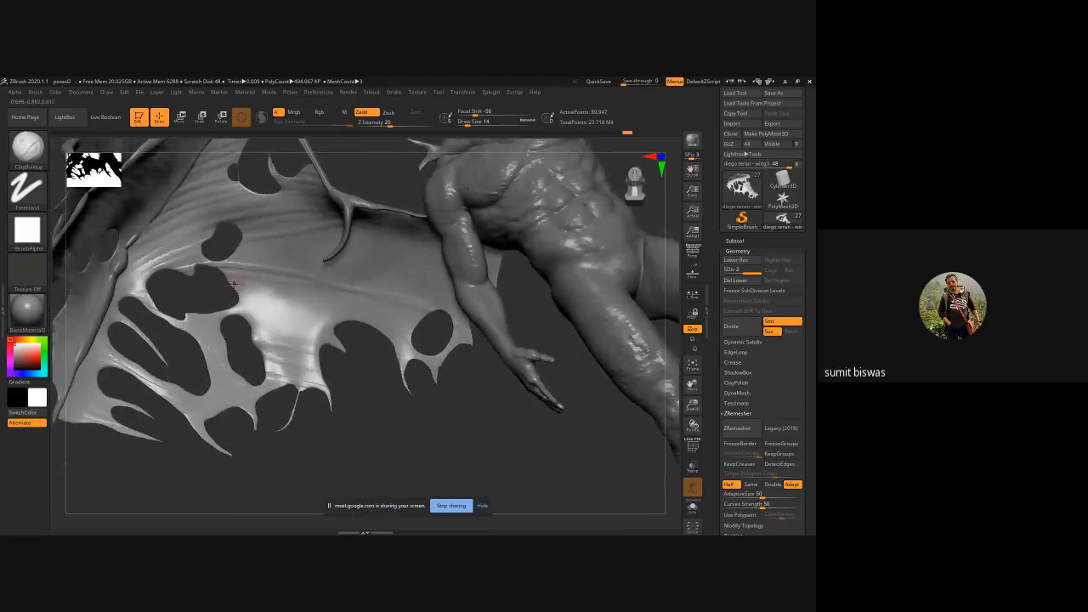
mouse_move(366, 347)
mouse_down()
mouse_move(502, 352)
mouse_move(407, 320)
mouse_move(289, 310)
mouse_move(459, 355)
mouse_up()
drag(239, 301, 459, 362)
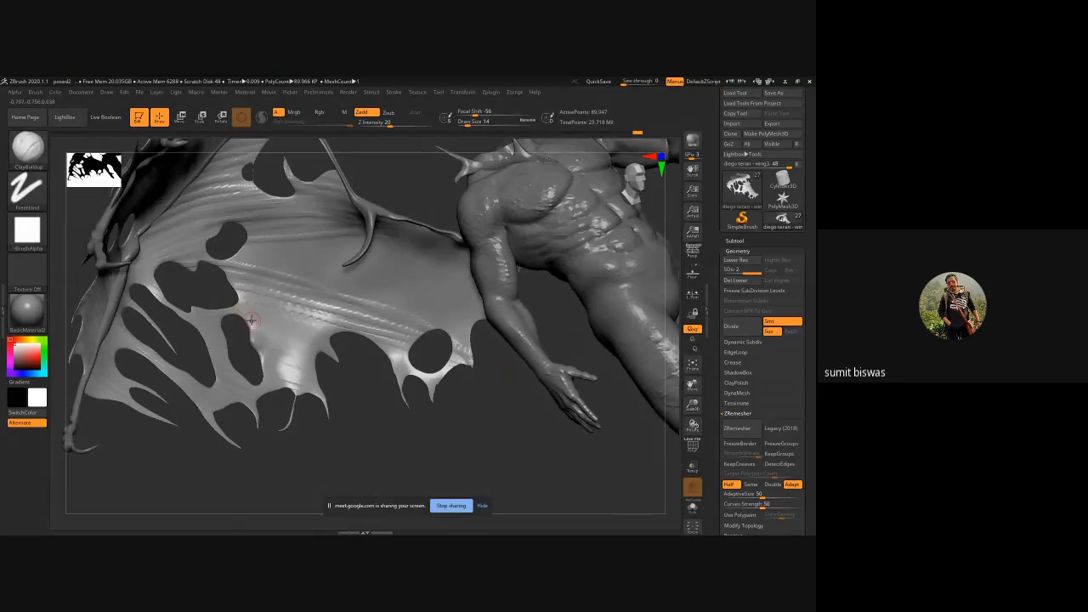
drag(253, 320, 389, 353)
drag(256, 324, 449, 377)
- Isolate the membrane to extend the ridges across its upper inner area to the body-side edge, then show all other parts again
drag(468, 413, 267, 265)
click(693, 508)
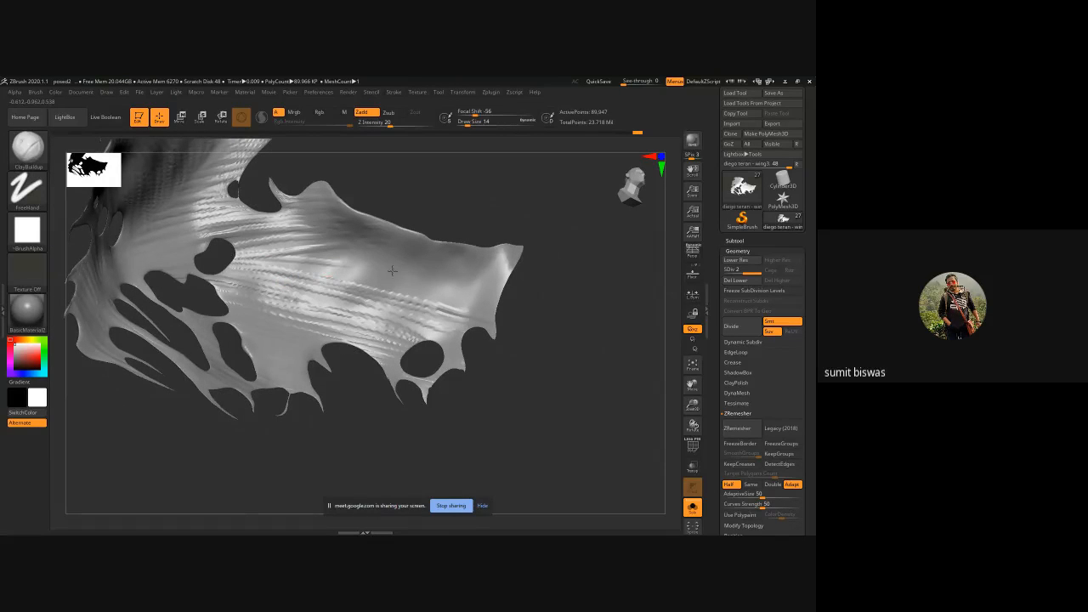
drag(392, 271, 478, 288)
drag(297, 269, 472, 302)
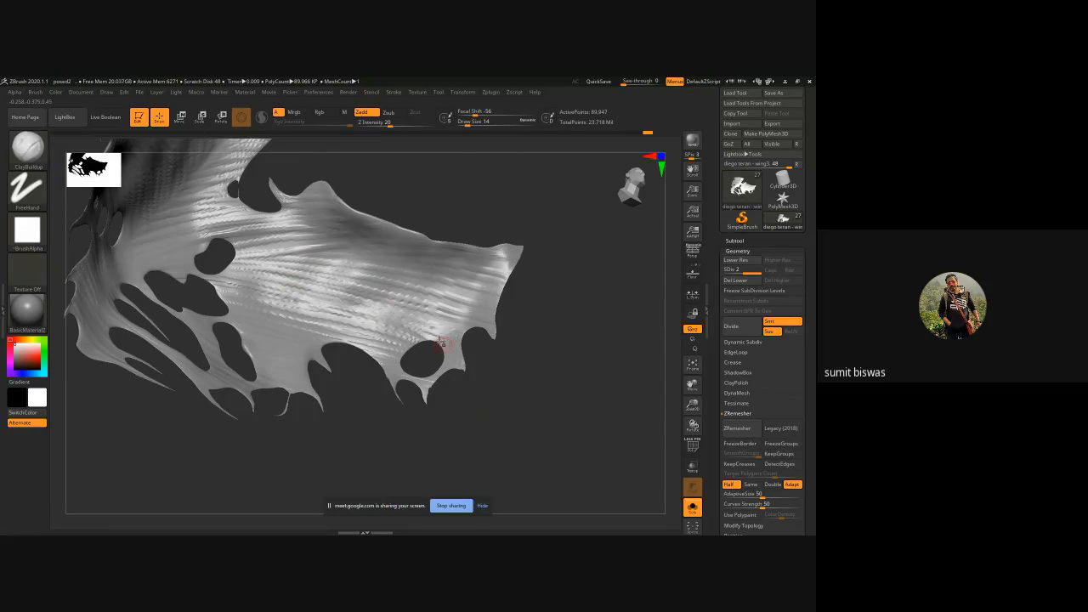
key(f)
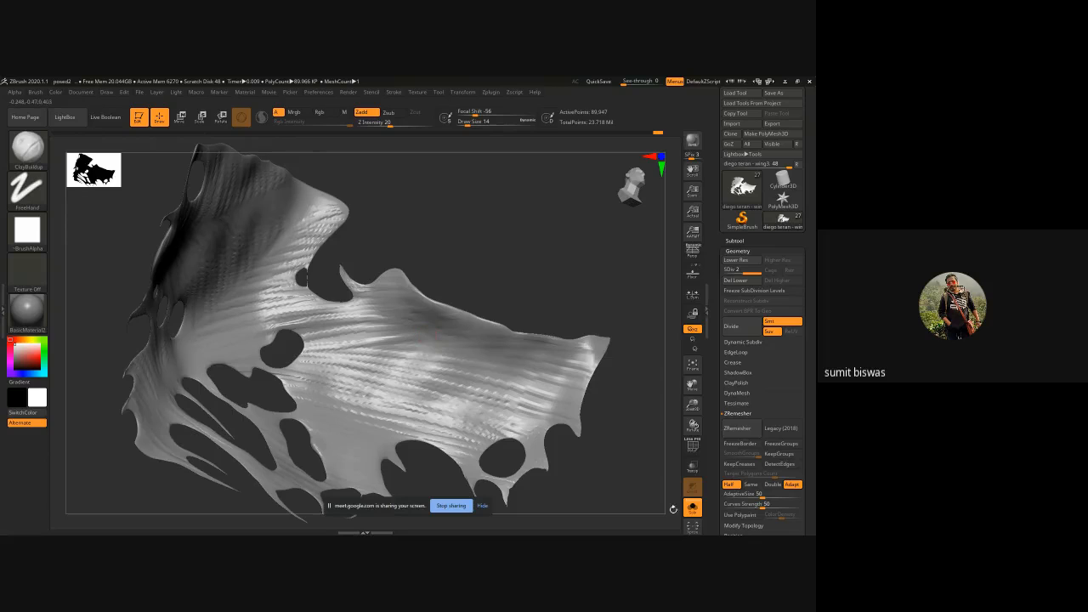
click(692, 507)
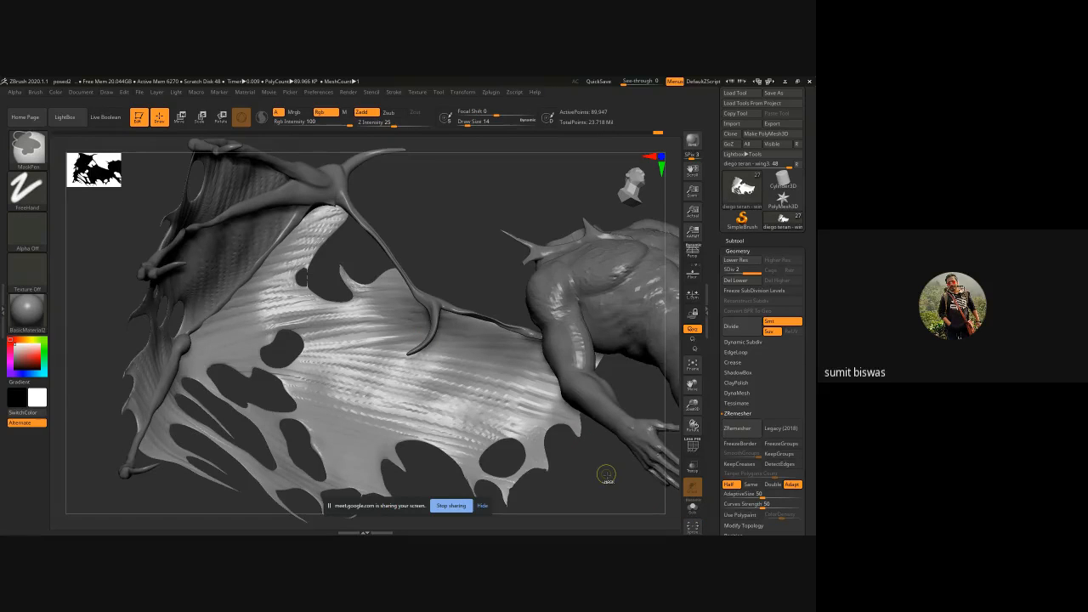
- Reshape the upper back of the membrane behind the wing joint with the Move brush at draw size 126
key(f)
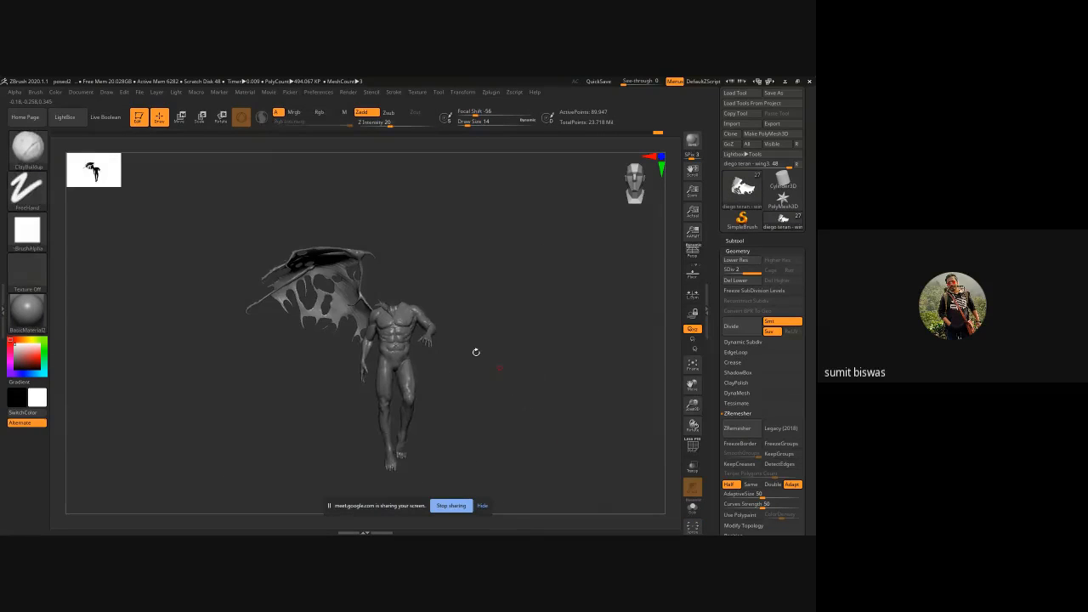
ctrl+right_drag(476, 352, 445, 306)
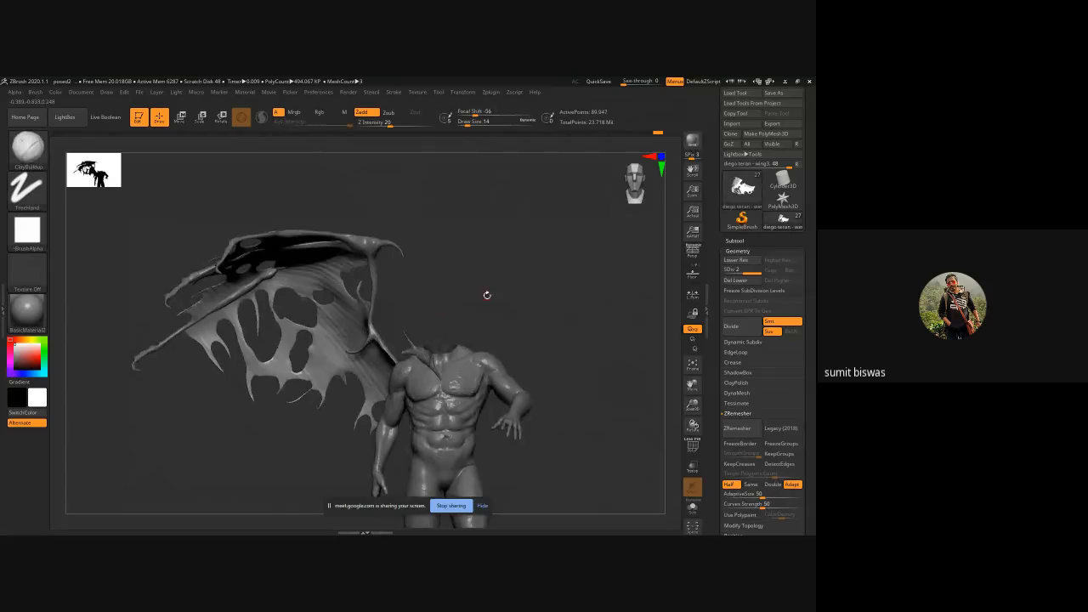
mouse_move(487, 295)
mouse_down()
mouse_move(391, 296)
mouse_move(498, 304)
mouse_move(503, 259)
mouse_move(504, 347)
mouse_up()
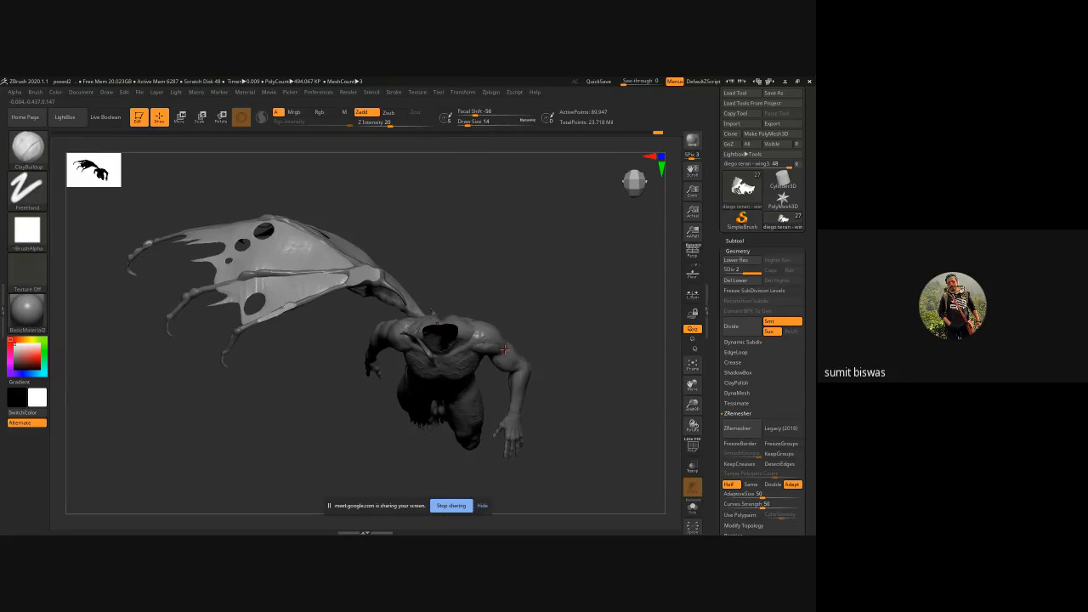
key(b)
key(m)
key(v)
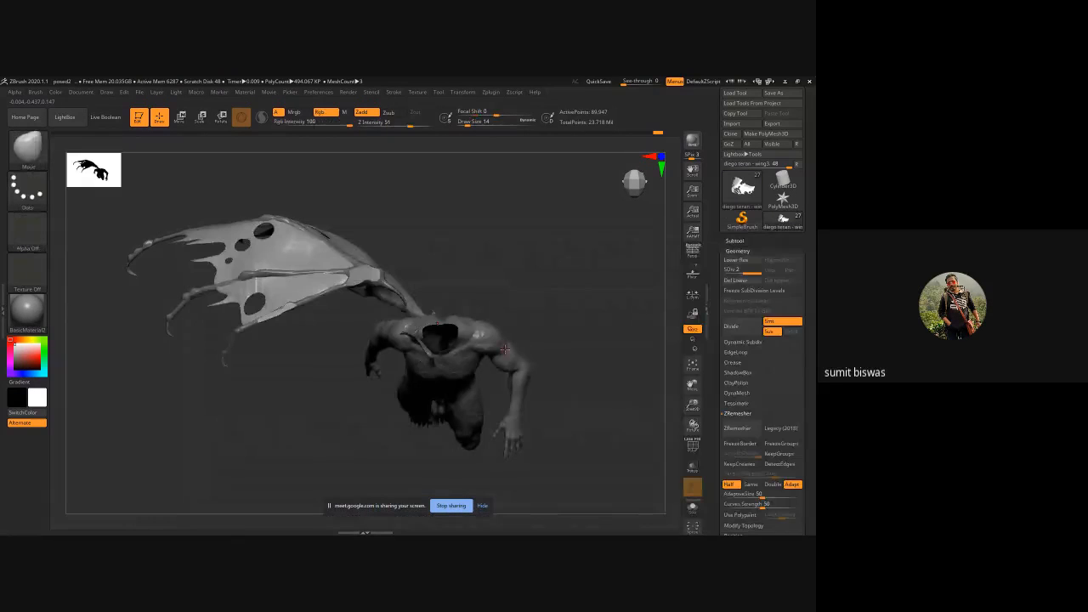
key(bracketright)
key(bracketright)
key(bracketright)
key(bracketright)
key(bracketright)
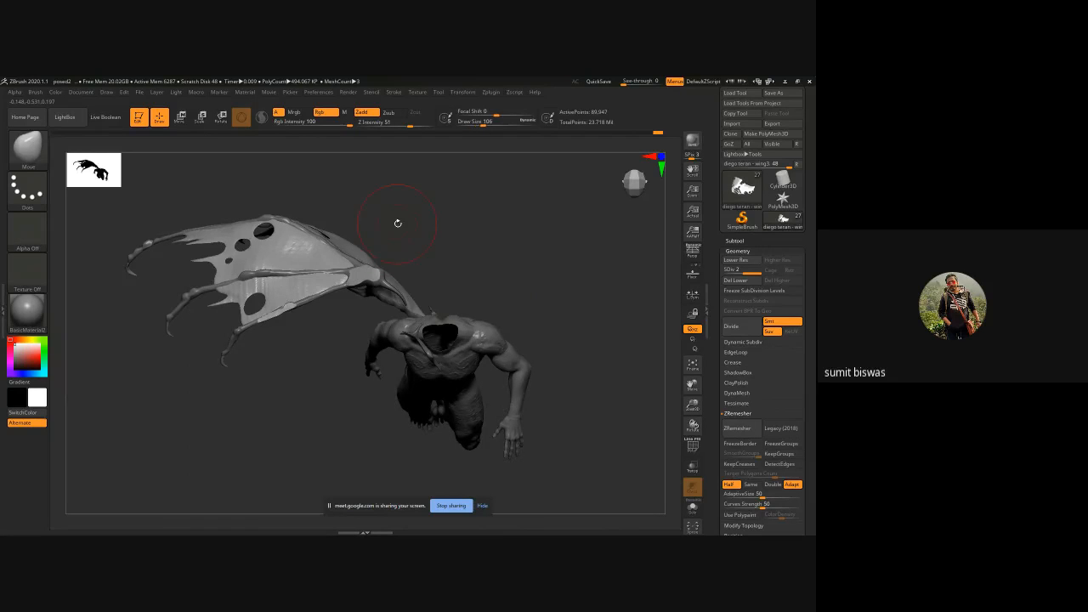
mouse_move(397, 223)
mouse_down()
mouse_move(444, 207)
mouse_move(466, 302)
mouse_move(410, 260)
mouse_move(411, 231)
mouse_up()
key(bracketright)
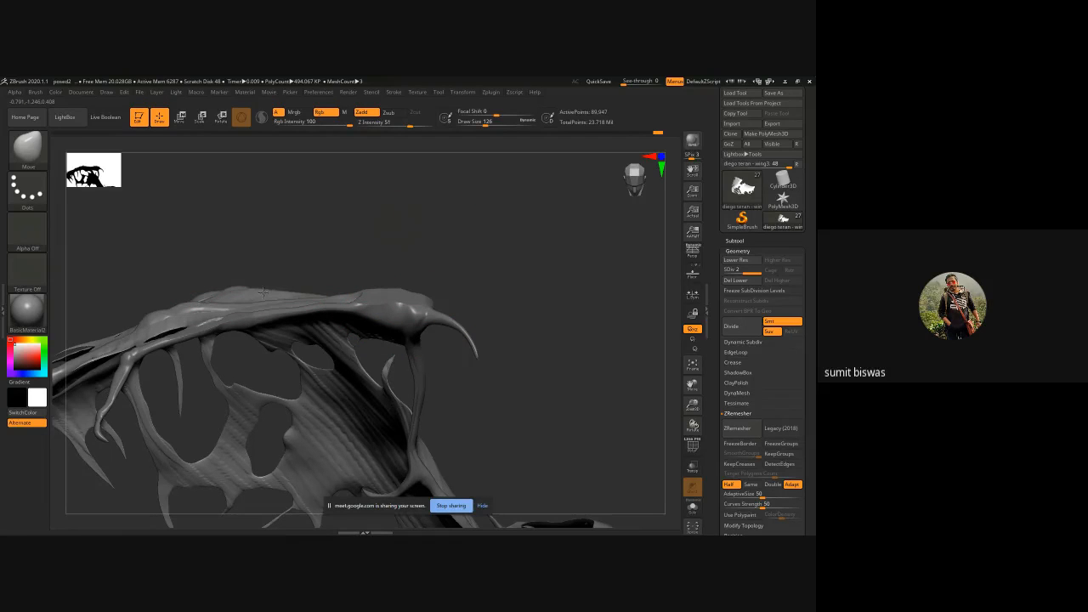
mouse_move(263, 292)
mouse_down()
mouse_move(326, 291)
mouse_move(336, 344)
mouse_move(293, 407)
mouse_move(502, 318)
mouse_move(485, 335)
mouse_move(442, 301)
mouse_up()
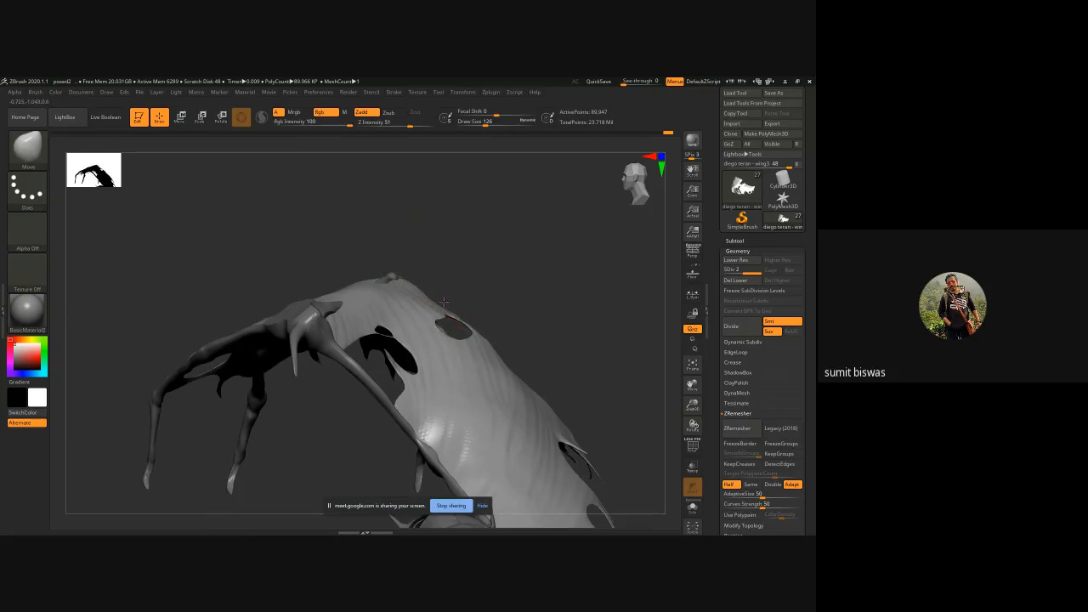
drag(517, 369, 484, 365)
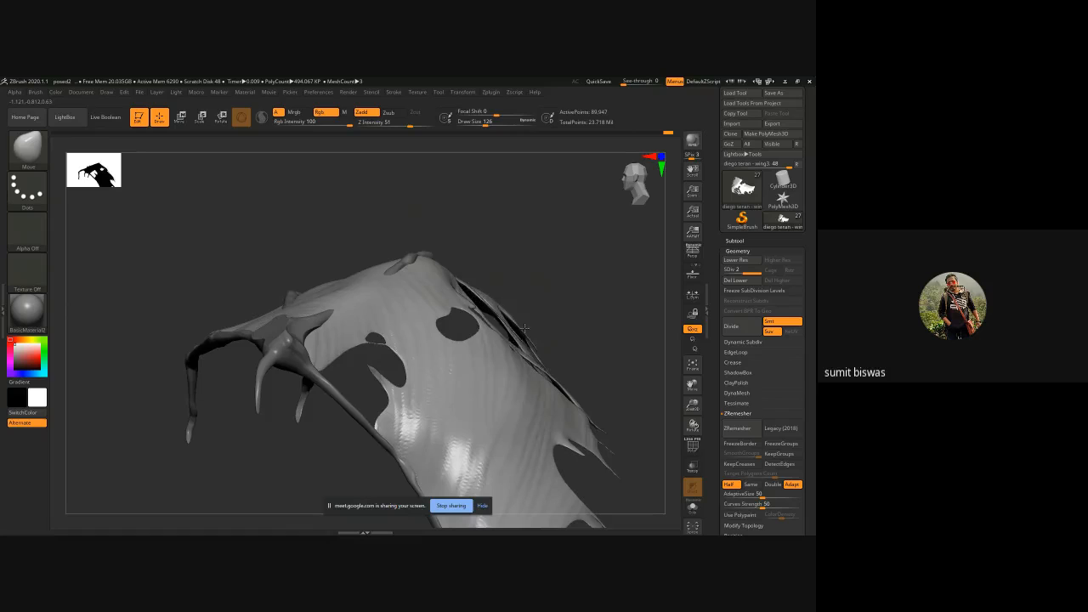
mouse_move(580, 323)
mouse_down()
mouse_move(537, 366)
mouse_move(551, 358)
mouse_move(527, 355)
mouse_move(492, 311)
mouse_move(502, 284)
mouse_up()
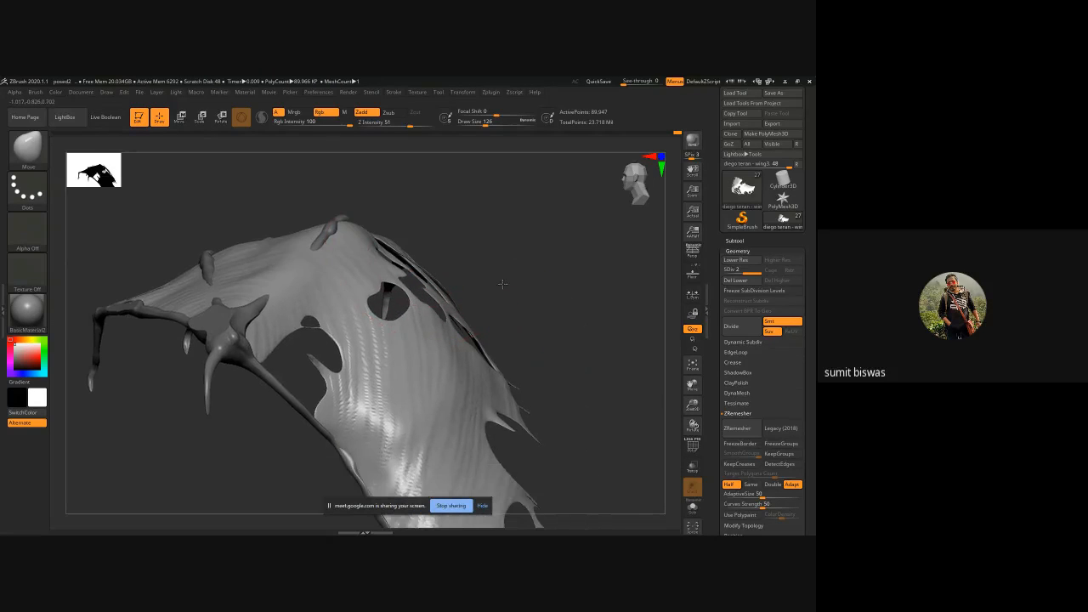
drag(357, 255, 298, 200)
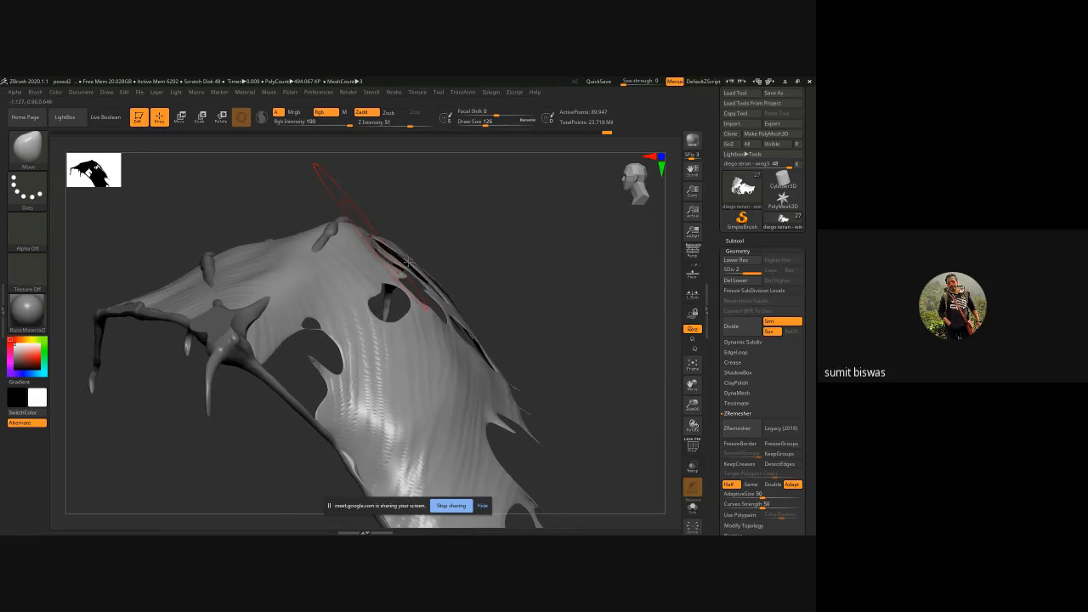
mouse_move(518, 314)
mouse_down()
mouse_move(547, 287)
mouse_move(527, 308)
mouse_move(531, 297)
mouse_up()
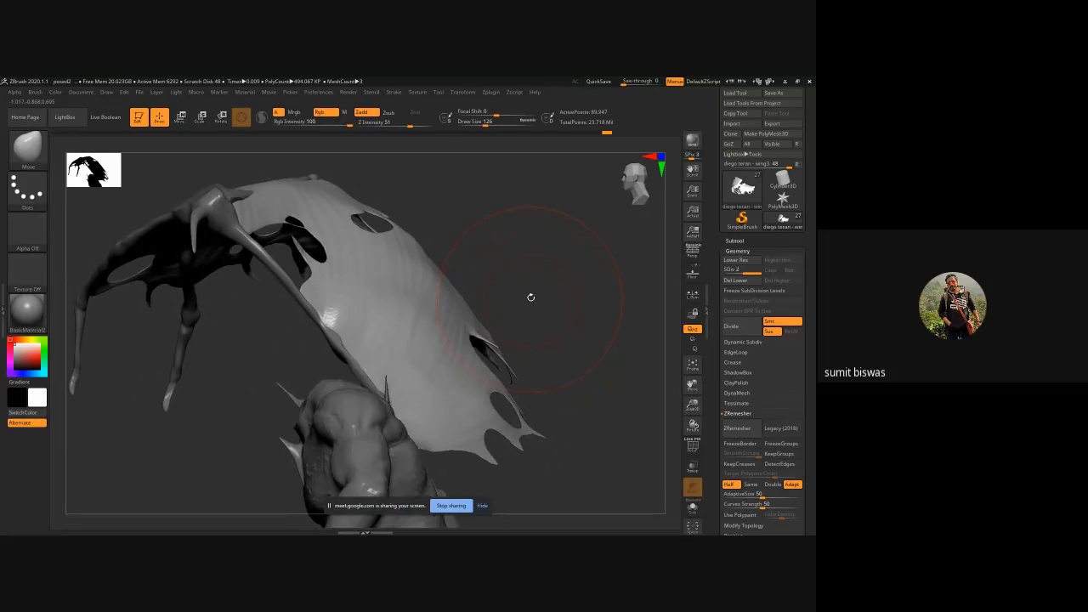
- Adjust the membrane's contour near the shoulder and along its torn outer side using the Move brush at draw size 118
key([)
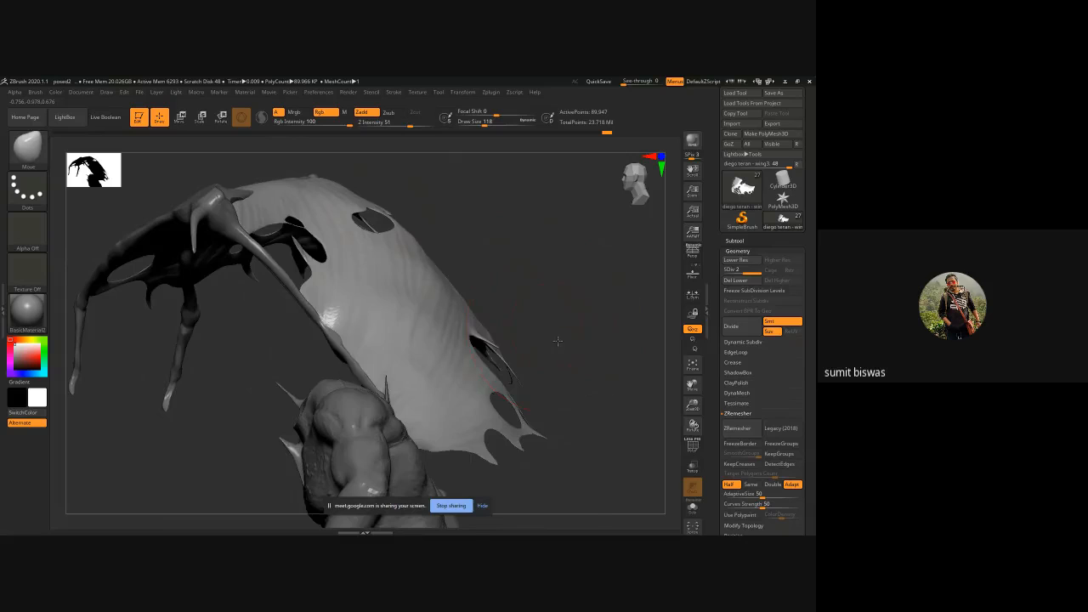
drag(557, 341, 393, 349)
mouse_move(339, 389)
mouse_down()
mouse_move(471, 340)
mouse_move(478, 290)
mouse_move(439, 269)
mouse_up()
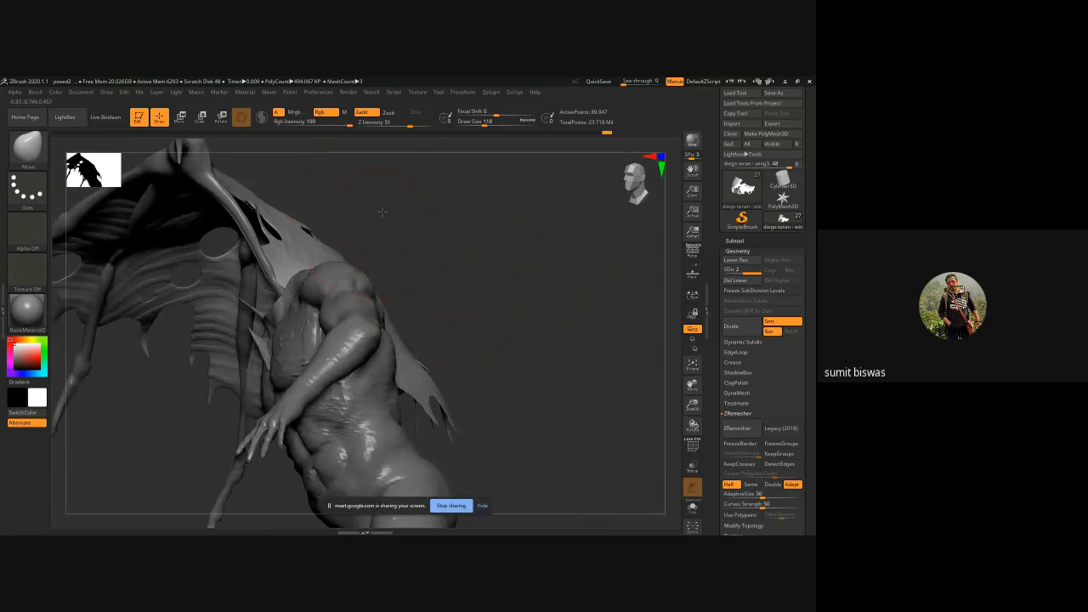
mouse_move(383, 211)
mouse_down()
mouse_move(306, 234)
mouse_move(381, 216)
mouse_move(361, 223)
mouse_up()
drag(317, 255, 322, 252)
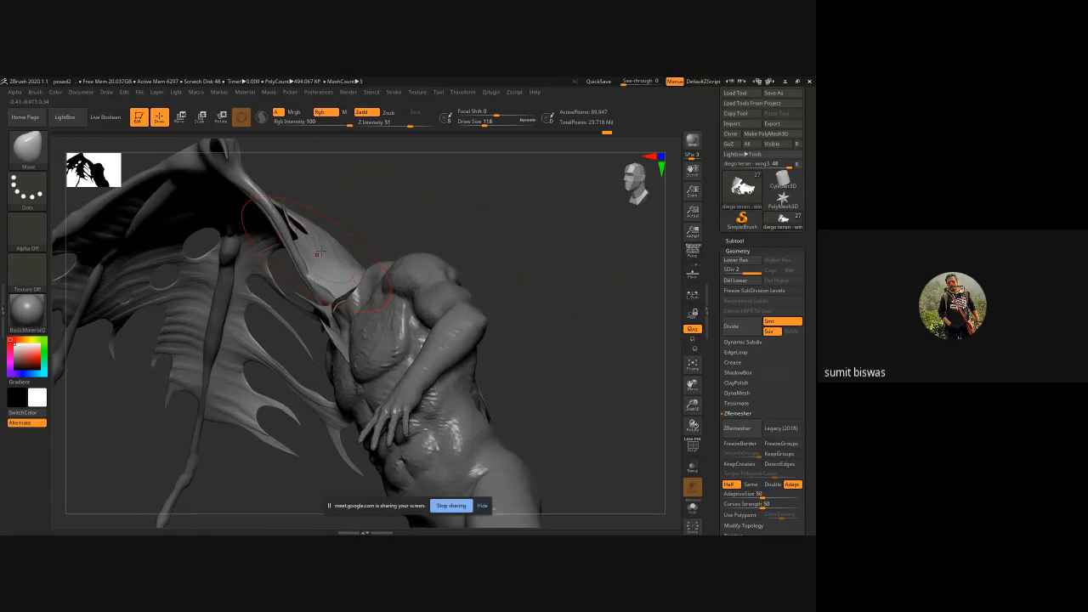
mouse_move(359, 204)
mouse_down()
mouse_move(257, 181)
mouse_move(450, 231)
mouse_up()
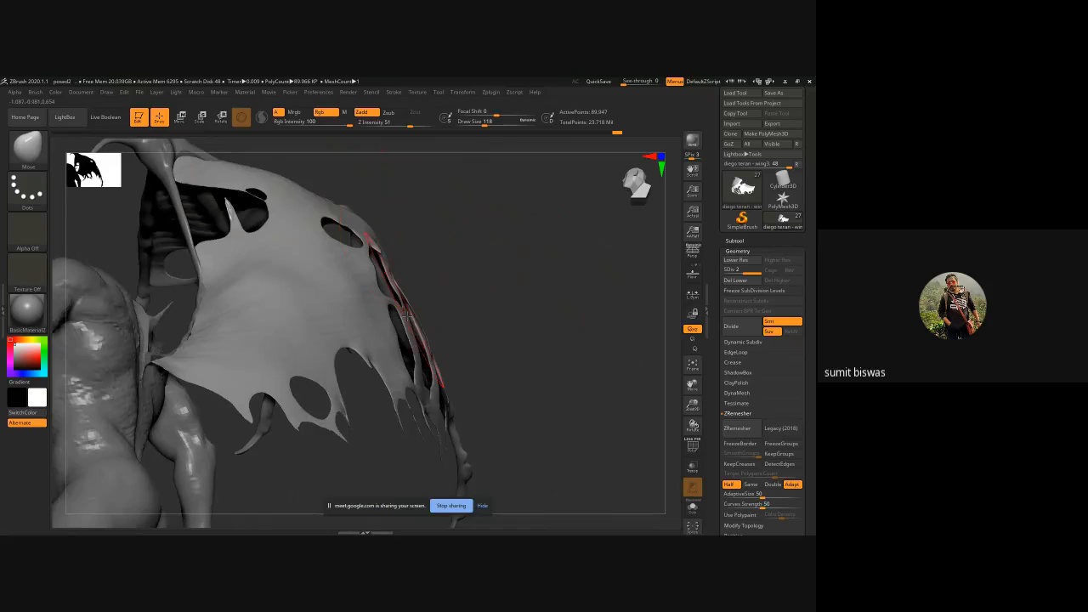
- Carve creases with DamStandard at draw size 58 along the lowest finger bone and outer torn strips on the wing's back
key(b)
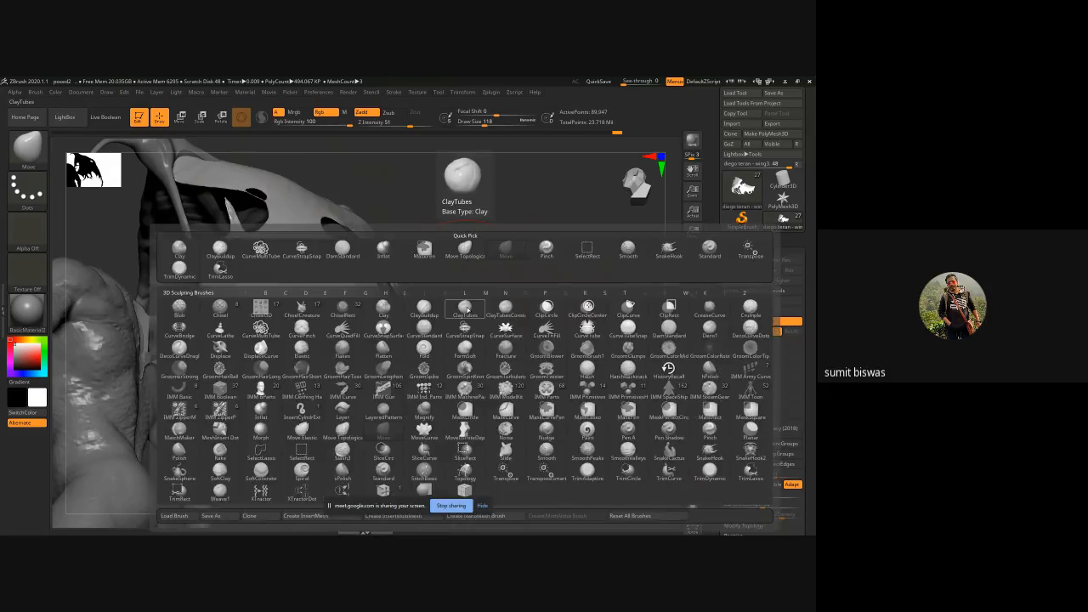
key(d)
key(s)
mouse_move(469, 308)
mouse_down()
mouse_move(529, 294)
mouse_move(535, 354)
mouse_move(396, 338)
mouse_up()
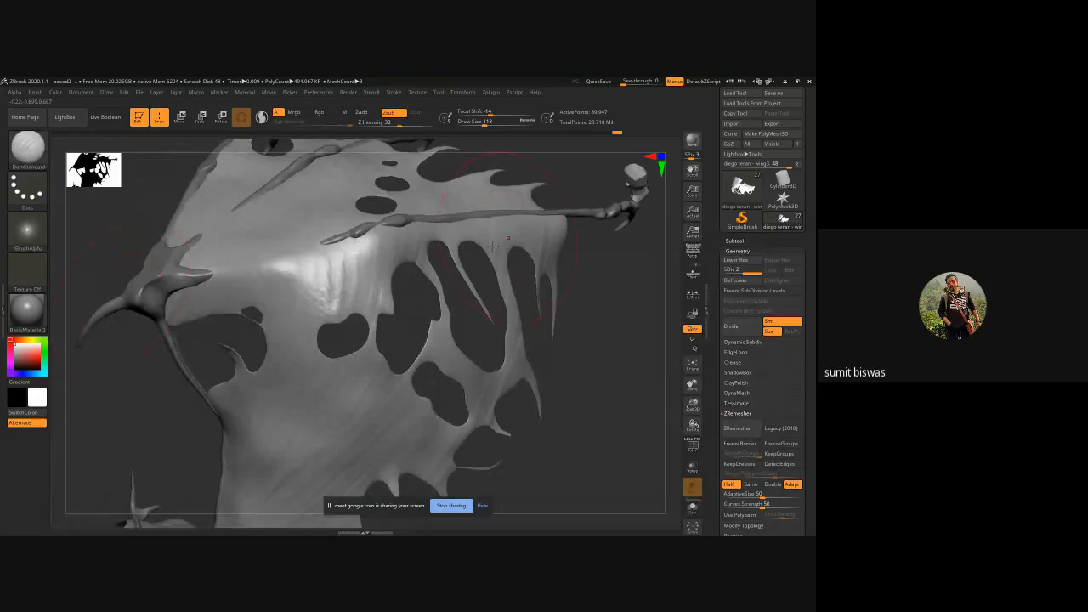
key([)
key([)
key([)
drag(121, 220, 340, 244)
mouse_move(201, 274)
mouse_down()
mouse_move(326, 235)
mouse_move(233, 267)
mouse_move(248, 266)
mouse_up()
mouse_move(516, 245)
mouse_down()
mouse_move(374, 267)
mouse_move(572, 204)
mouse_up()
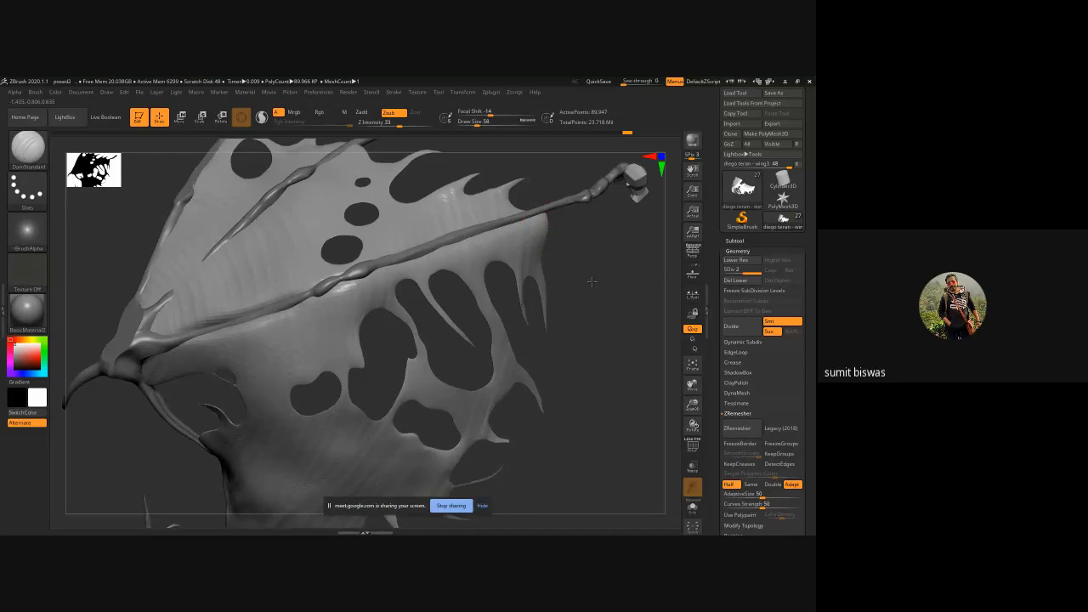
- Deepen the creases where the upper finger bones and membrane converge at the wing joint
mouse_move(591, 281)
mouse_down()
mouse_move(557, 292)
mouse_move(246, 289)
mouse_move(190, 344)
mouse_up()
drag(227, 306, 192, 351)
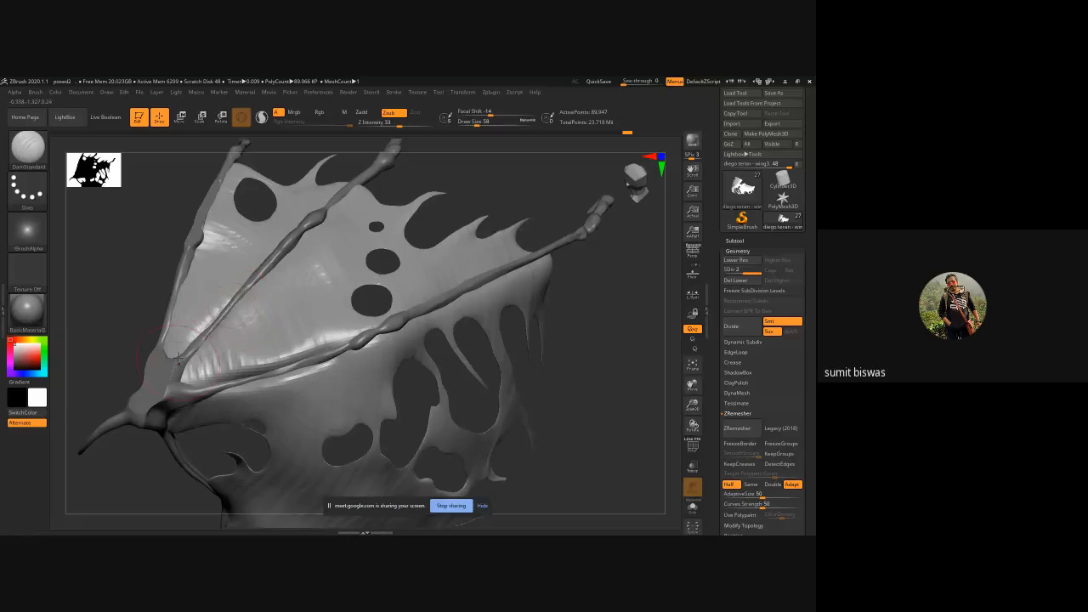
drag(144, 260, 144, 270)
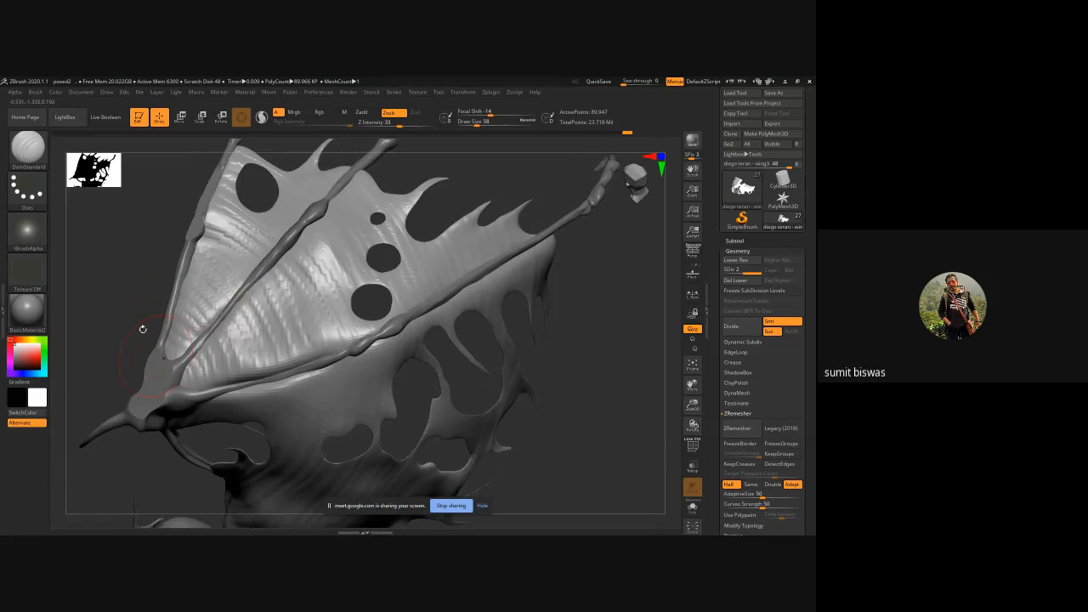
- Examine the wing's front side and the whole figure's silhouette from the front and side
drag(138, 323, 508, 299)
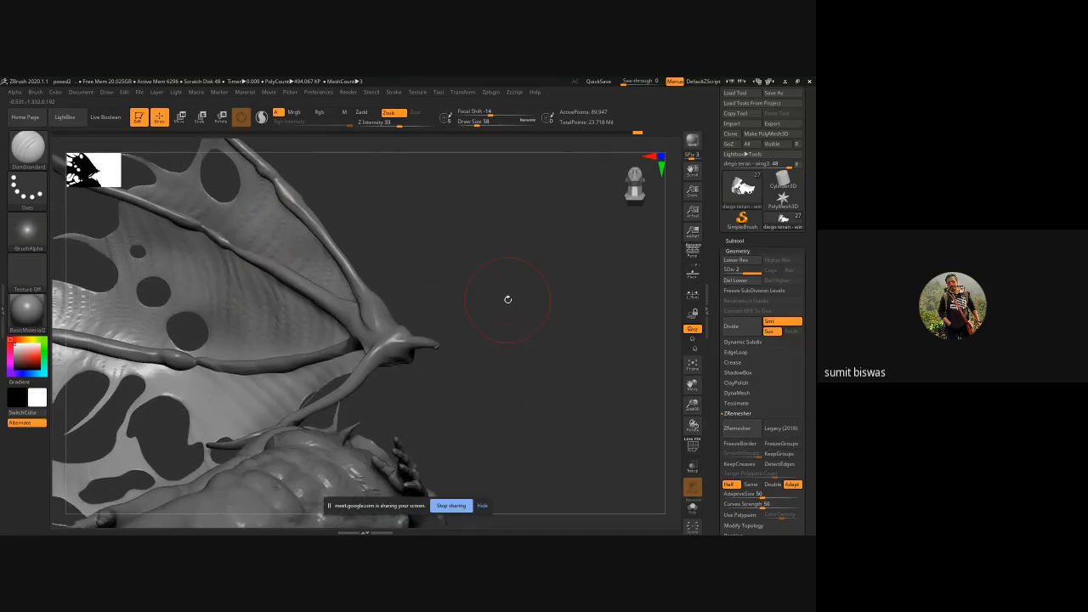
ctrl+right_drag(508, 299, 488, 280)
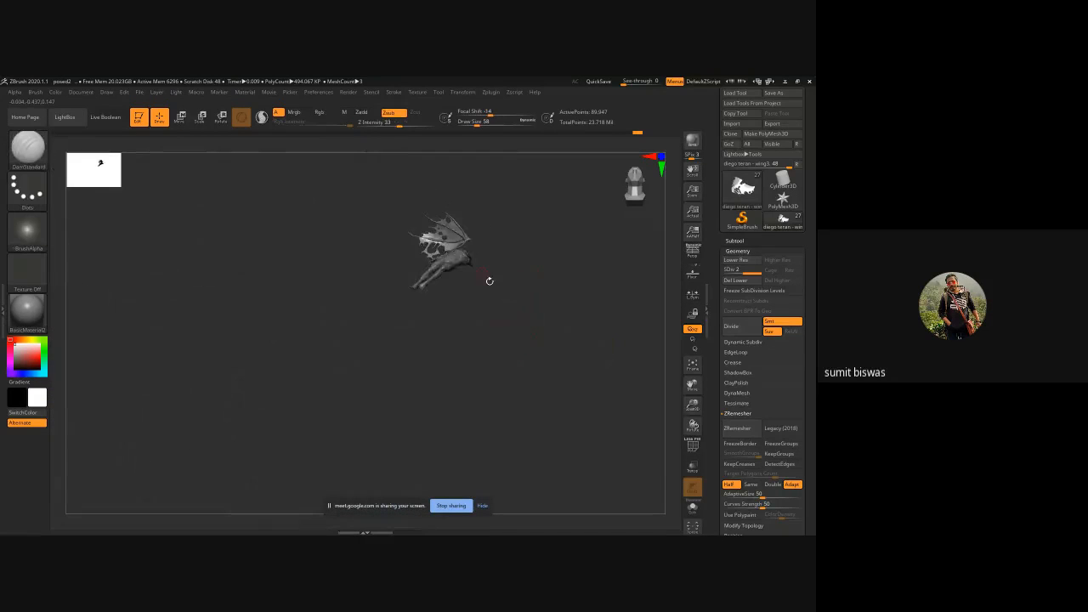
drag(488, 279, 395, 344)
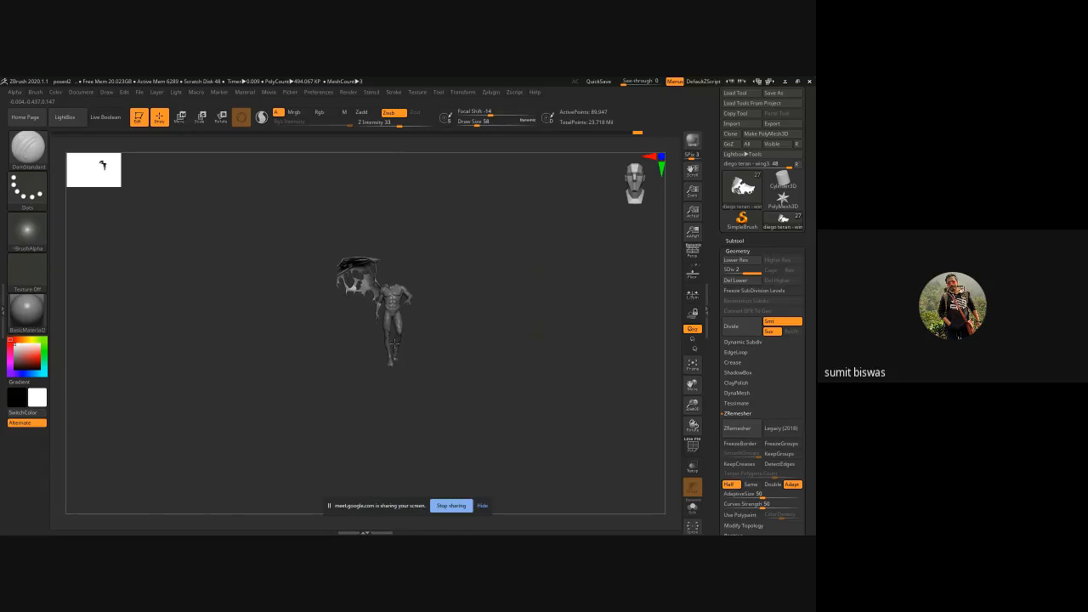
ctrl+right_drag(394, 344, 474, 439)
alt+drag(488, 418, 490, 367)
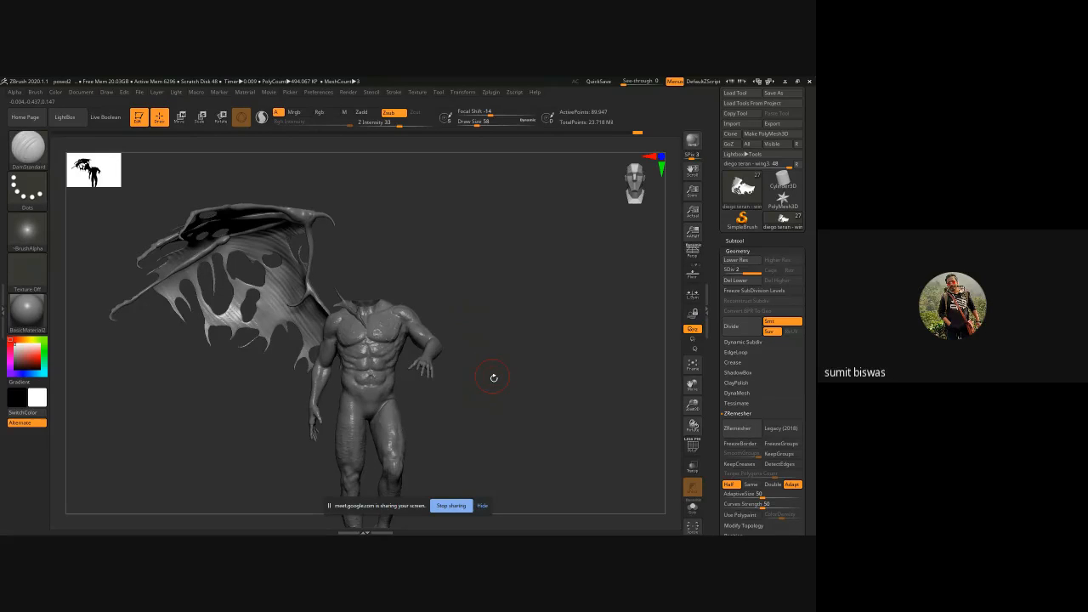
drag(493, 378, 267, 340)
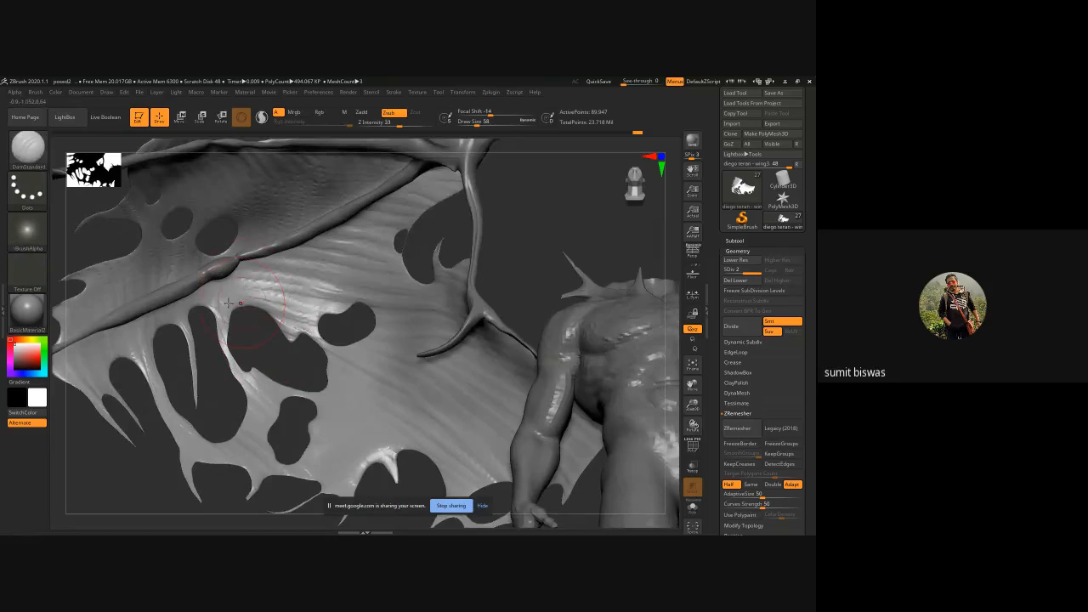
- Build up the membrane where it meets the arm bone near the elbow spur, using ClayBuildup at draw size 34
click(29, 153)
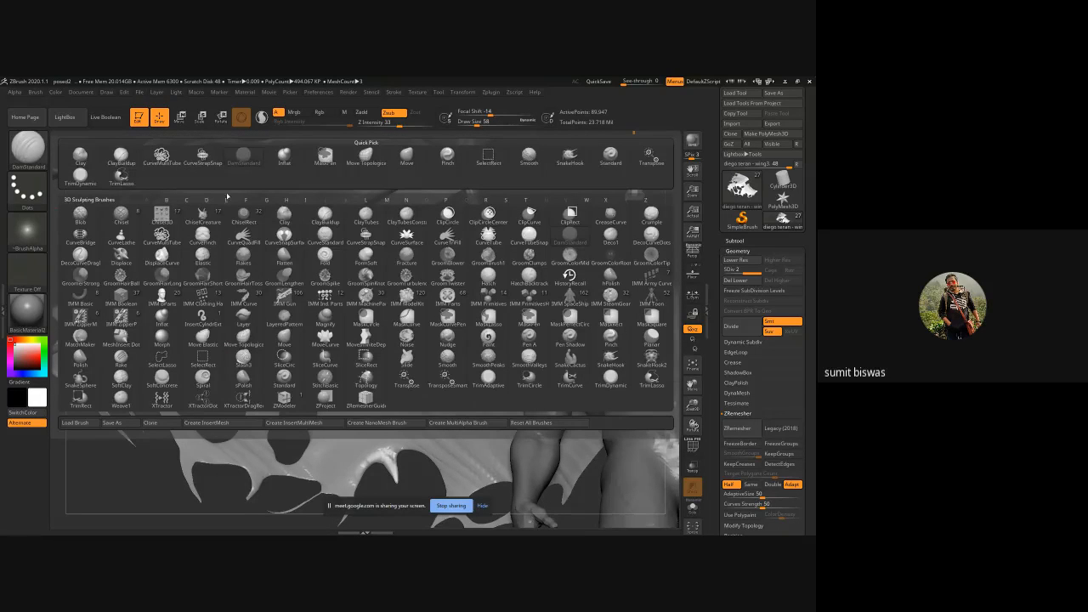
key(b)
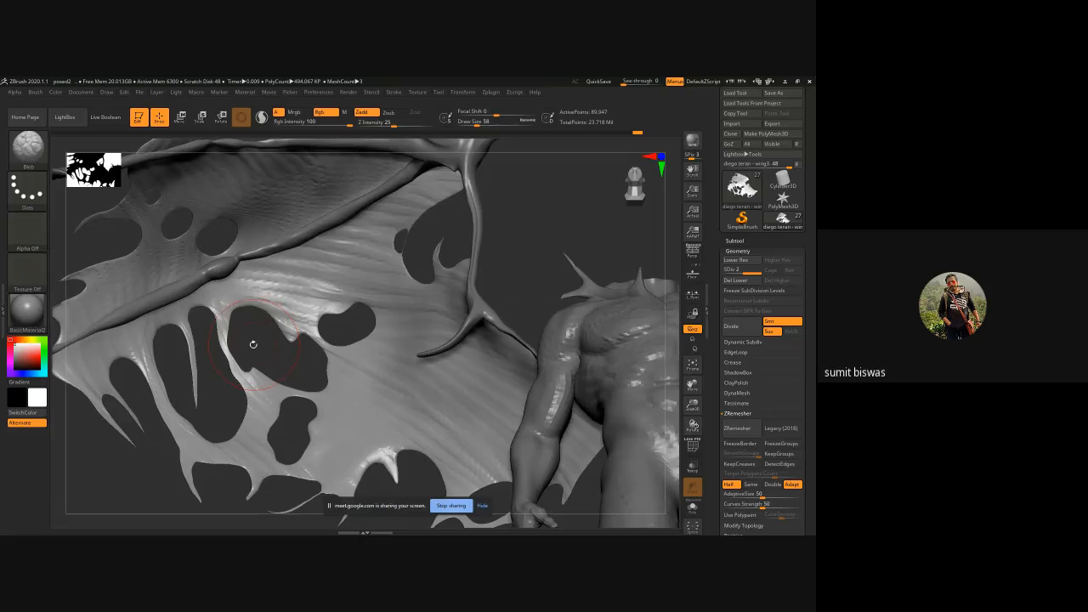
key(b)
key(c)
key(b)
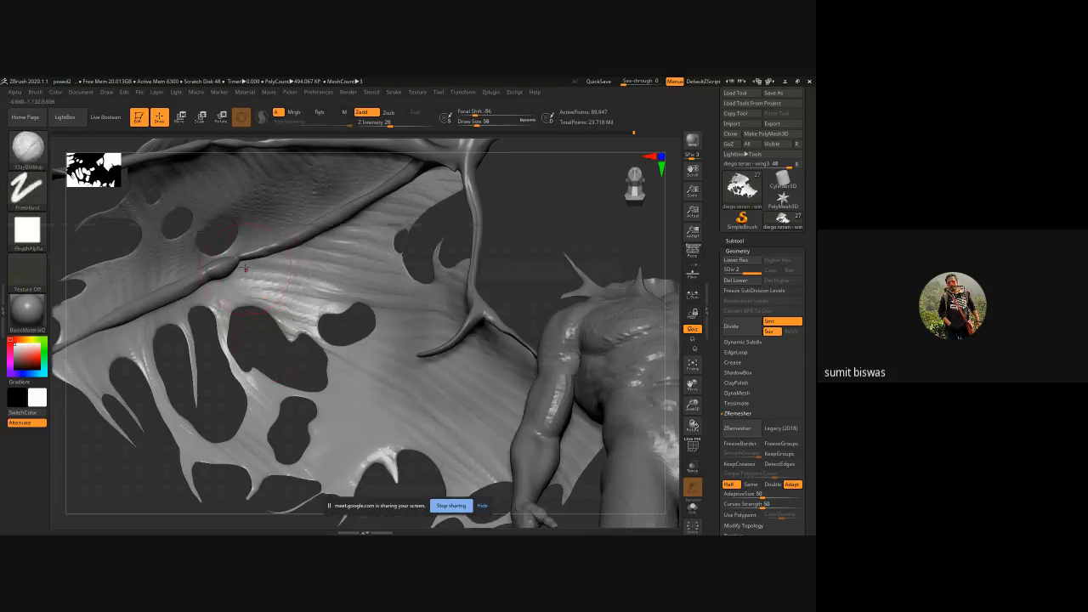
key([)
drag(519, 267, 489, 317)
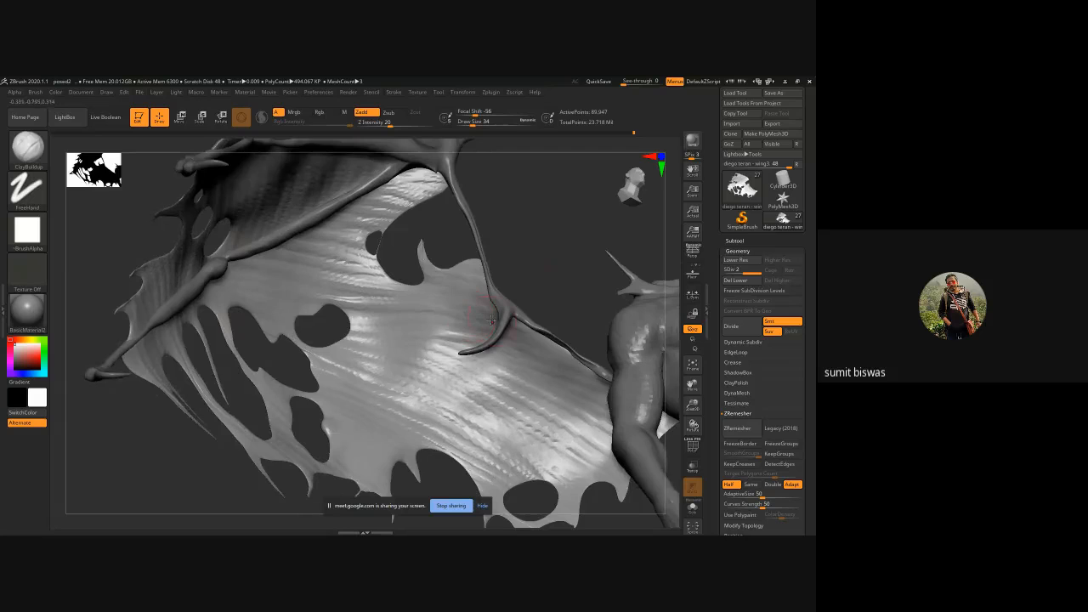
drag(583, 306, 500, 323)
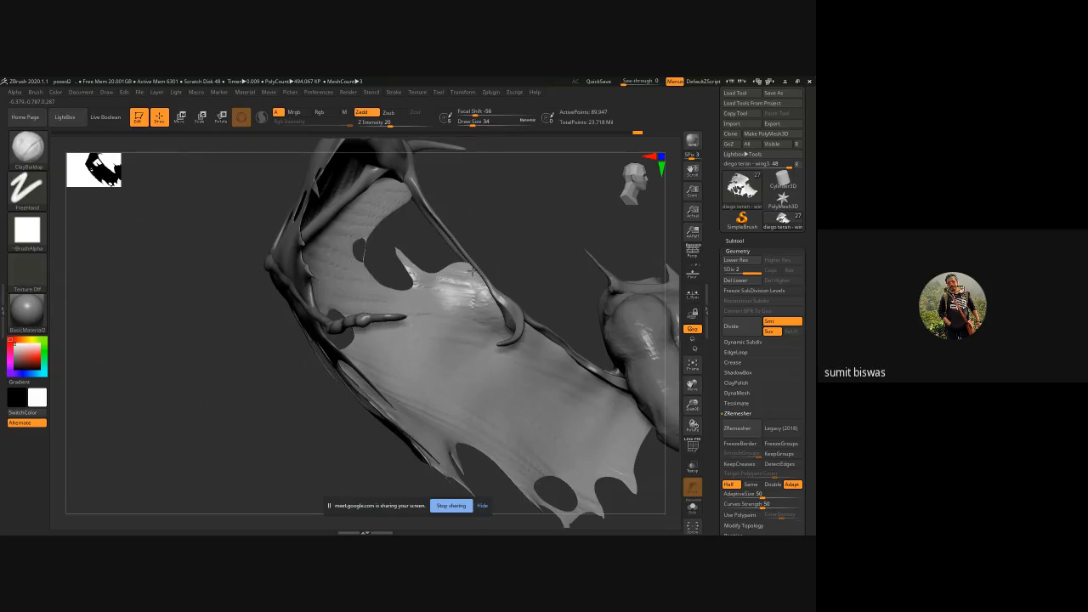
mouse_move(516, 332)
right_down()
mouse_move(549, 309)
mouse_move(531, 338)
right_up()
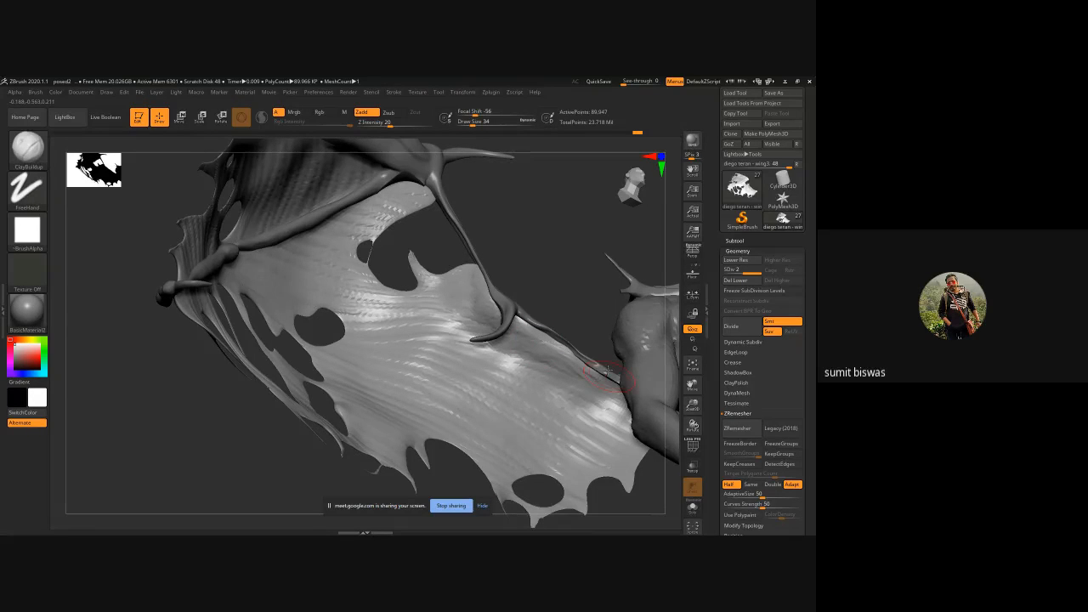
- Build up the front of the membrane from the wing joint along the underside of the lowest finger bone
right_drag(594, 379, 395, 270)
drag(383, 269, 349, 275)
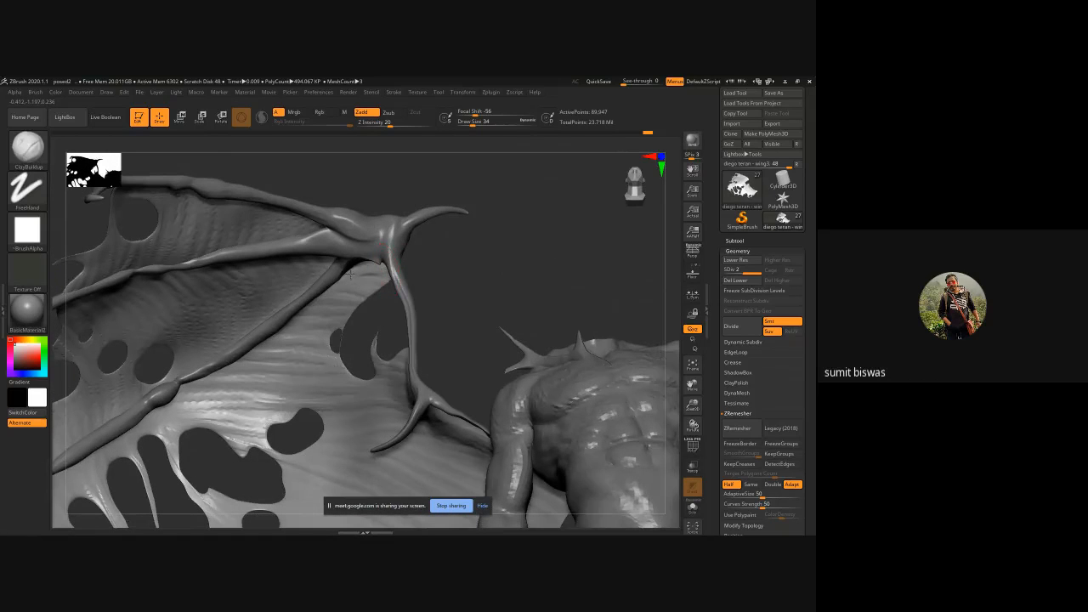
right_drag(435, 267, 430, 250)
mouse_move(382, 268)
mouse_down()
mouse_move(295, 324)
mouse_move(331, 287)
mouse_move(237, 367)
mouse_move(181, 387)
mouse_up()
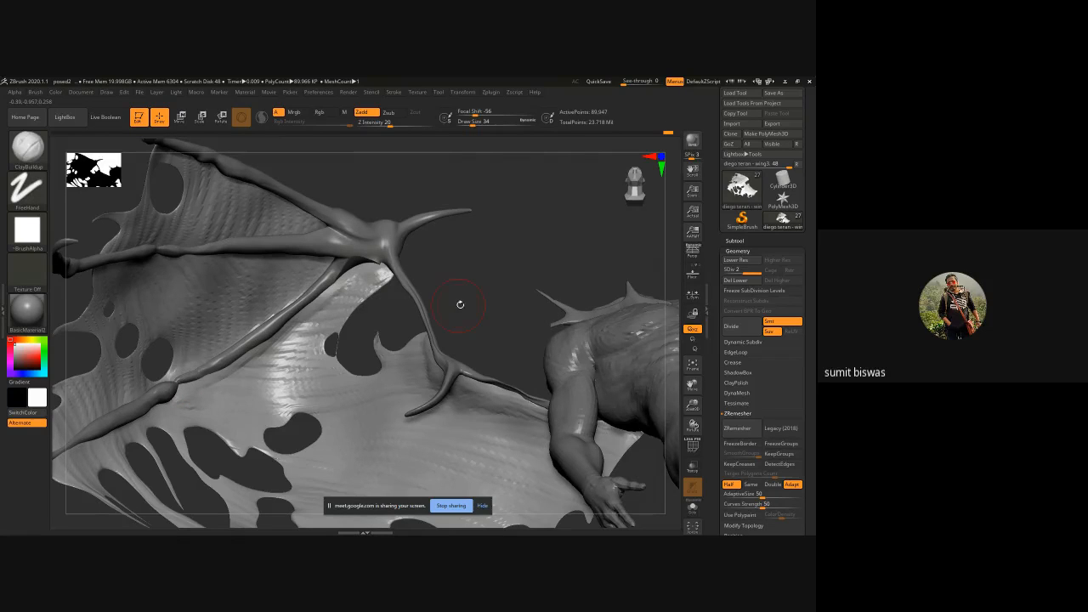
drag(495, 316, 447, 386)
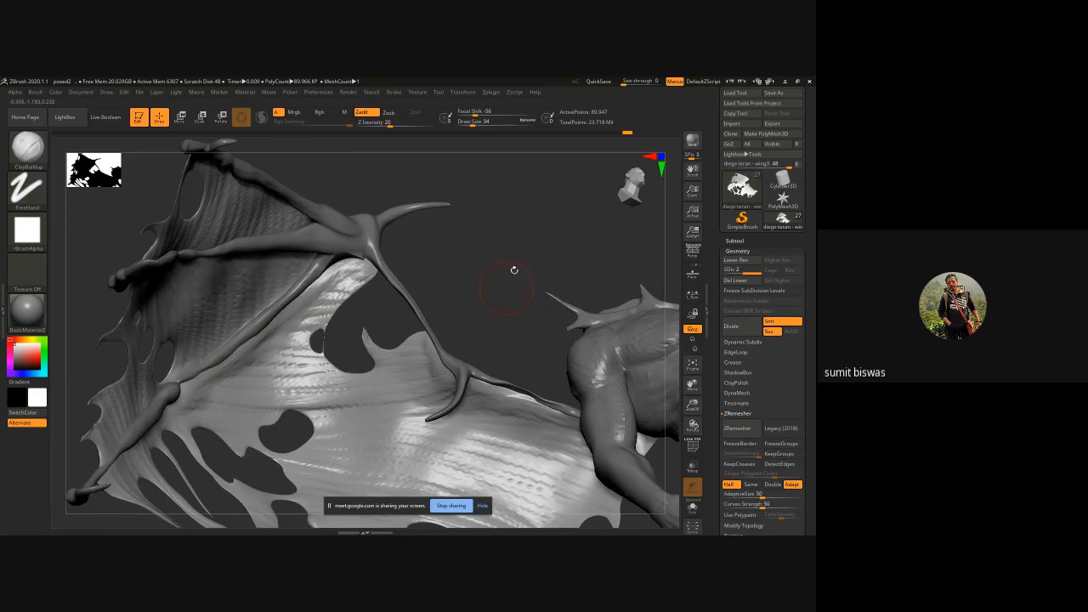
drag(516, 269, 550, 229)
- Add clay along the outer part of the lowest finger bone and a tension ridge across the membrane toward the elbow
right_drag(185, 371, 248, 340)
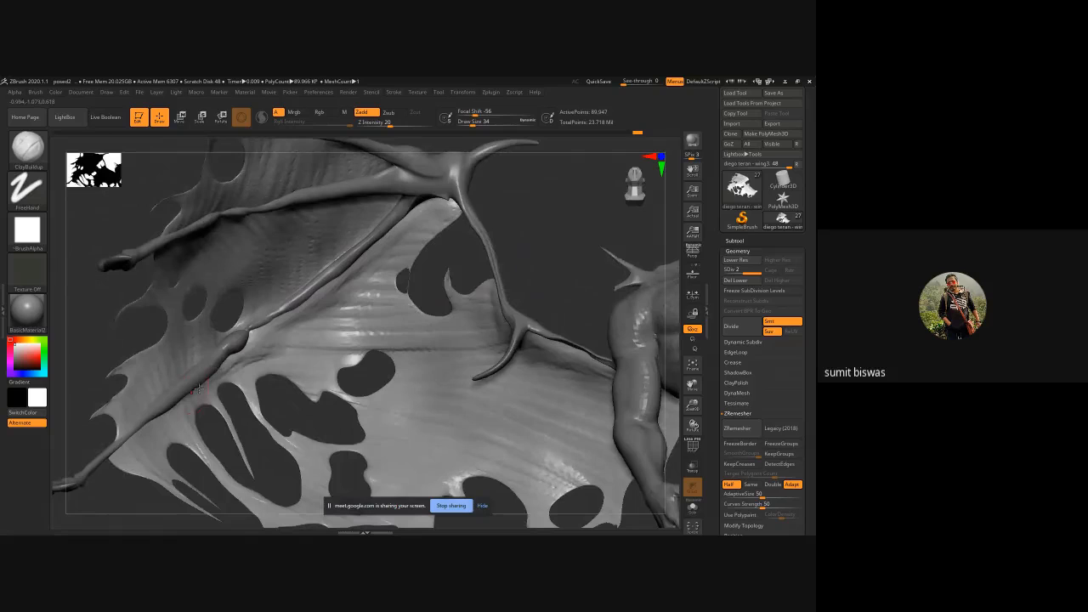
drag(229, 340, 122, 442)
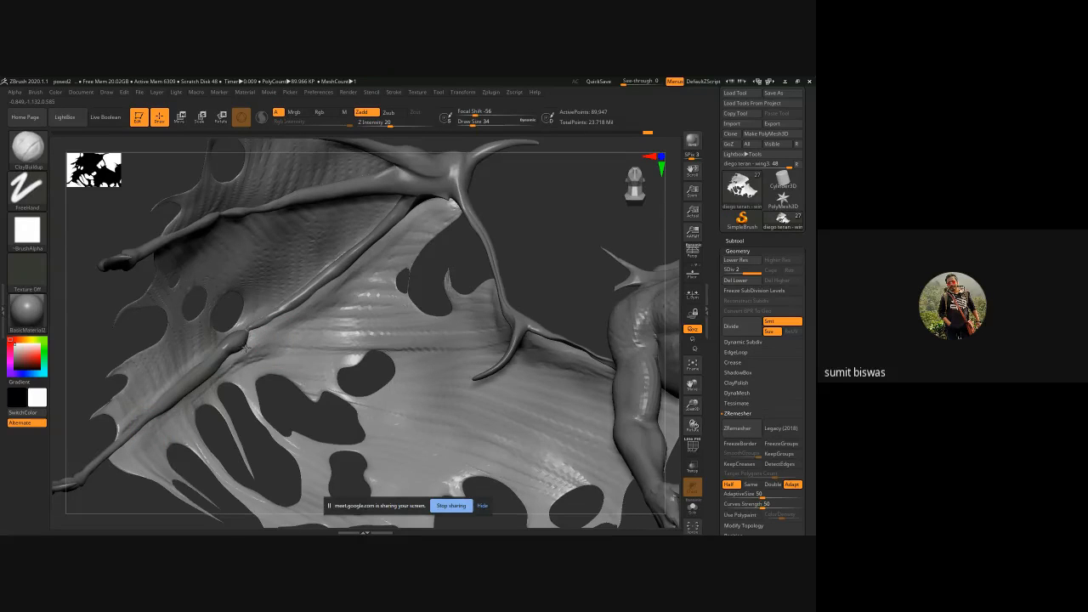
drag(217, 347, 247, 328)
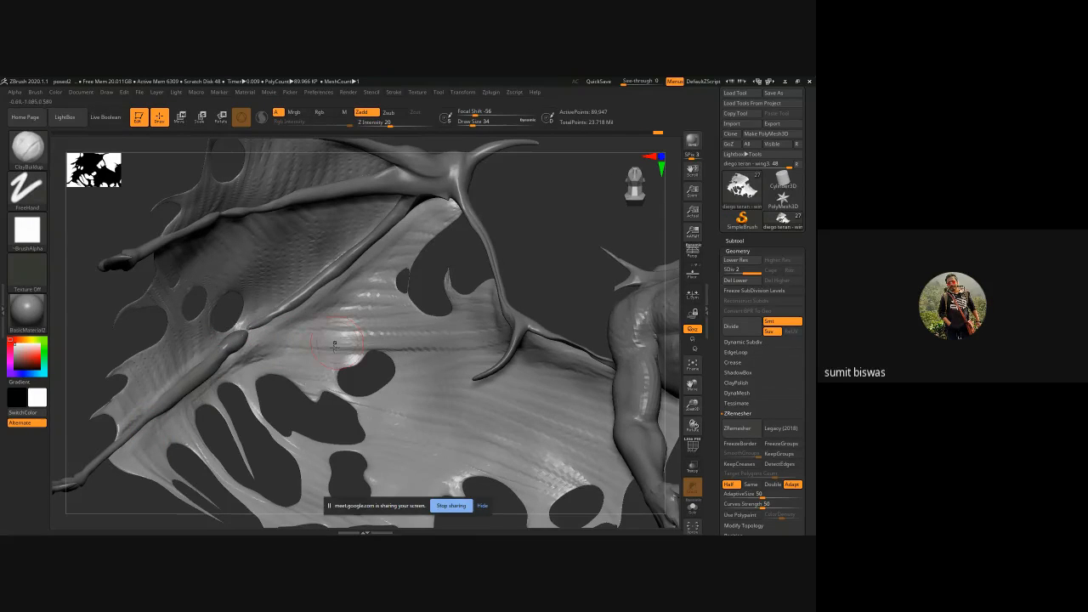
drag(489, 333, 417, 344)
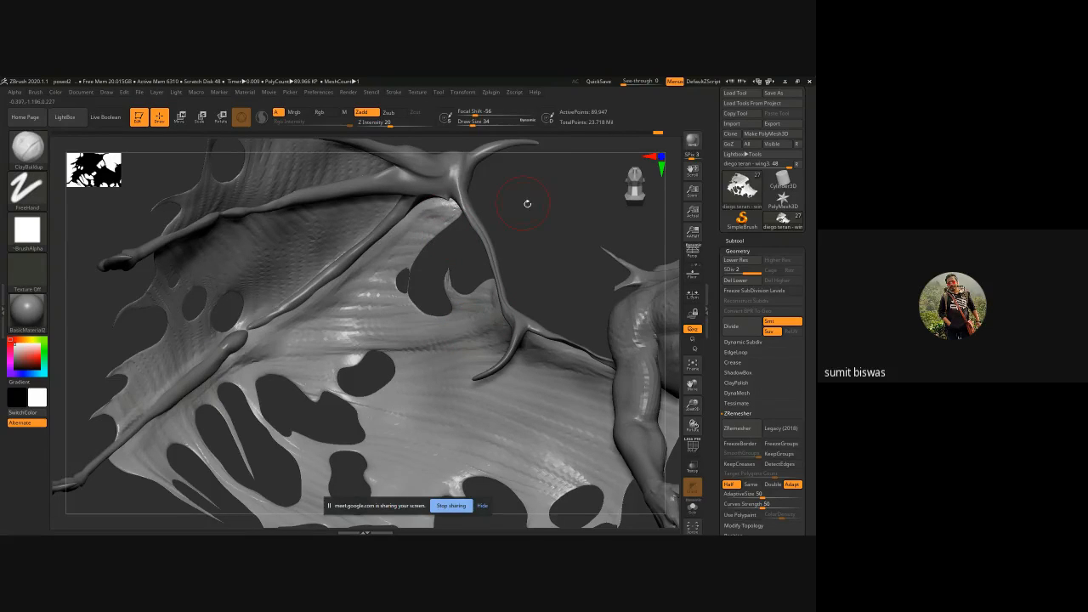
- Sculpt ridges on the membrane between the two lower finger bones and on the narrow strip below the wing joint
drag(528, 204, 542, 182)
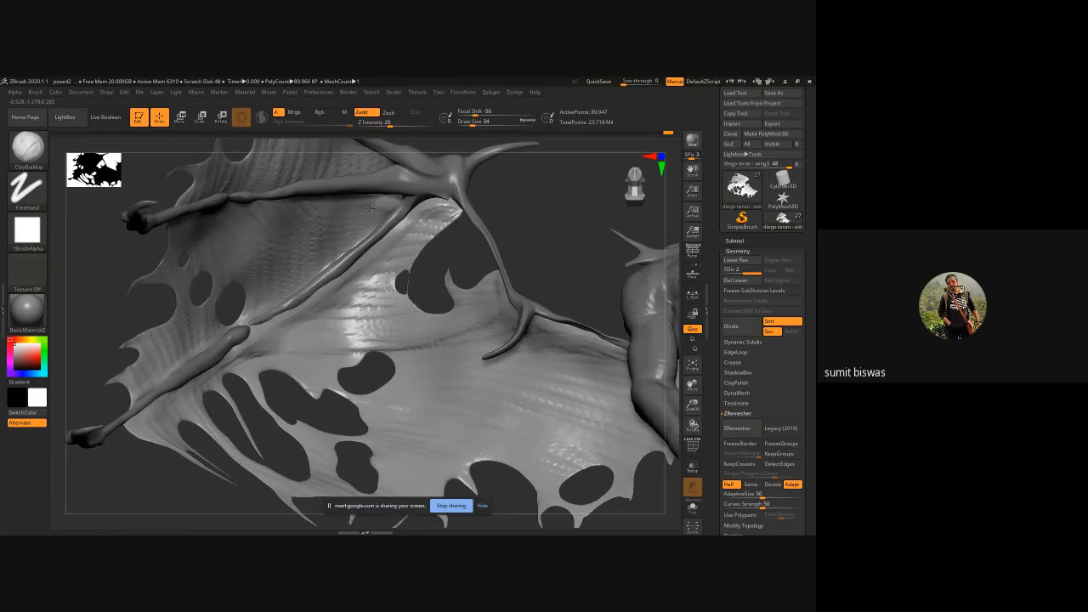
drag(577, 210, 582, 178)
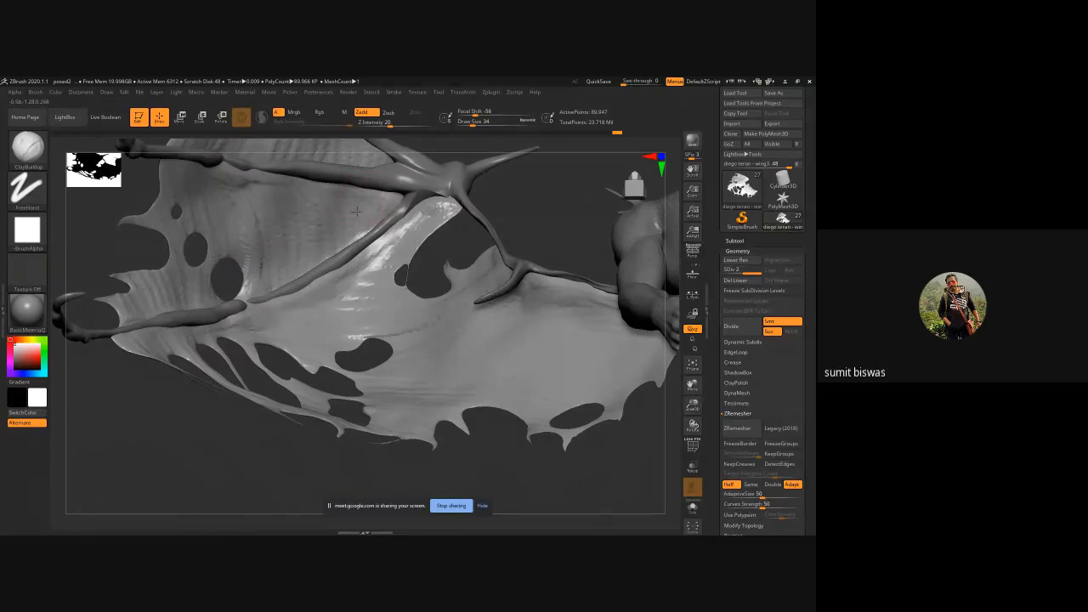
mouse_move(325, 249)
mouse_down()
mouse_move(308, 192)
mouse_move(281, 196)
mouse_move(270, 259)
mouse_up()
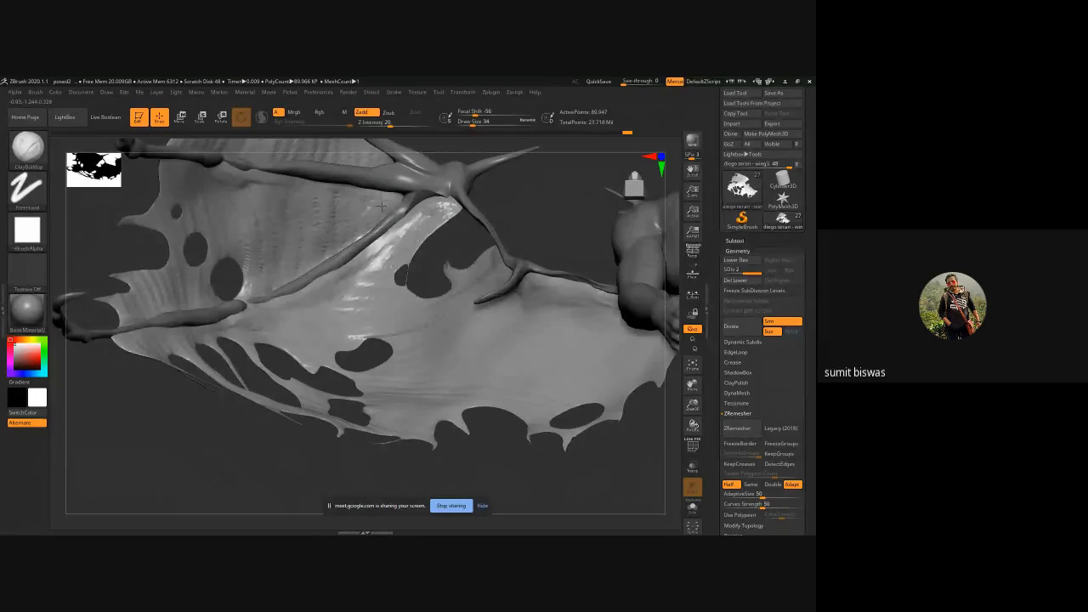
drag(430, 217, 341, 291)
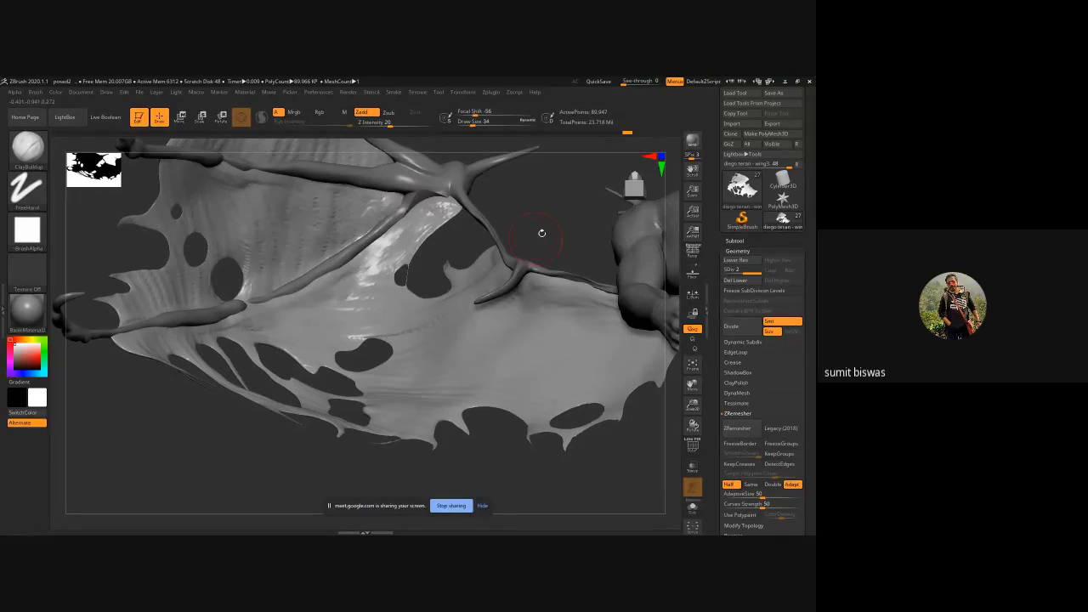
alt+drag(539, 253, 476, 328)
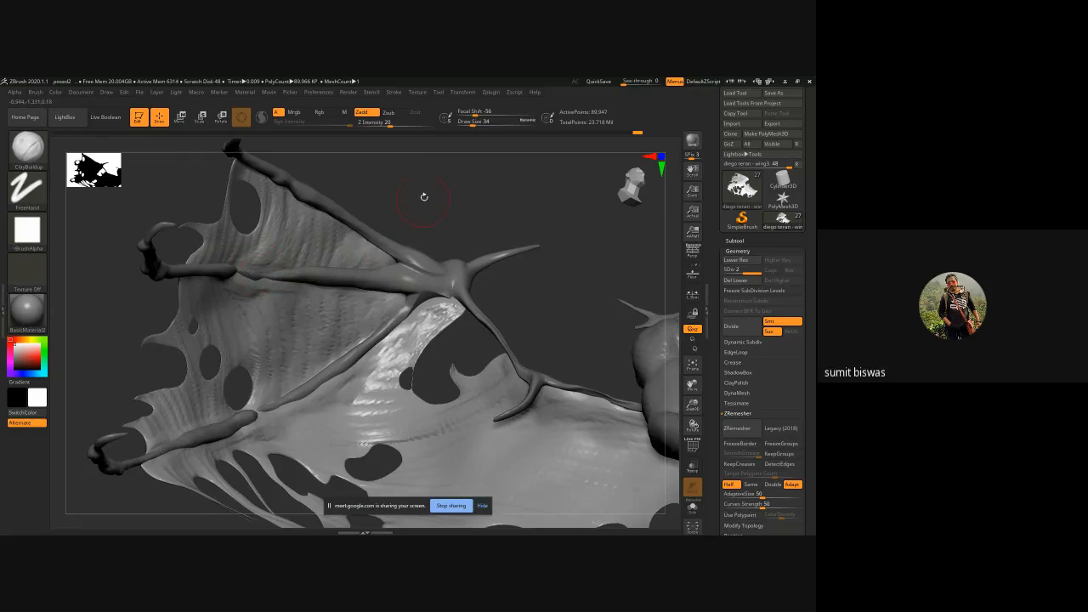
- Examine the sculpted wing up close and together with the whole figure from several angles
drag(422, 195, 417, 231)
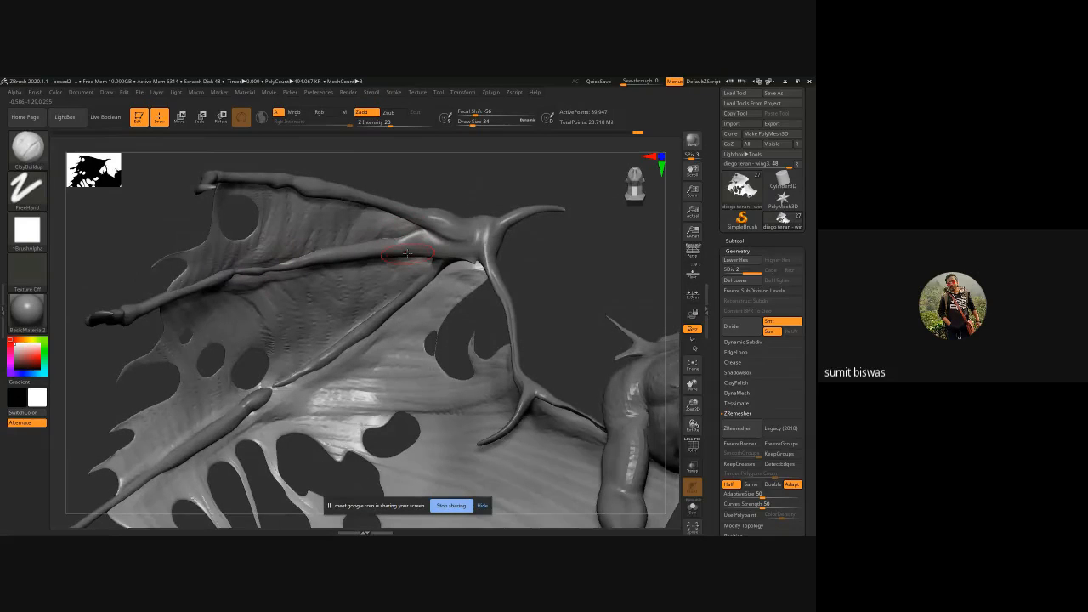
ctrl+right_drag(407, 253, 408, 249)
ctrl+right_drag(534, 247, 467, 286)
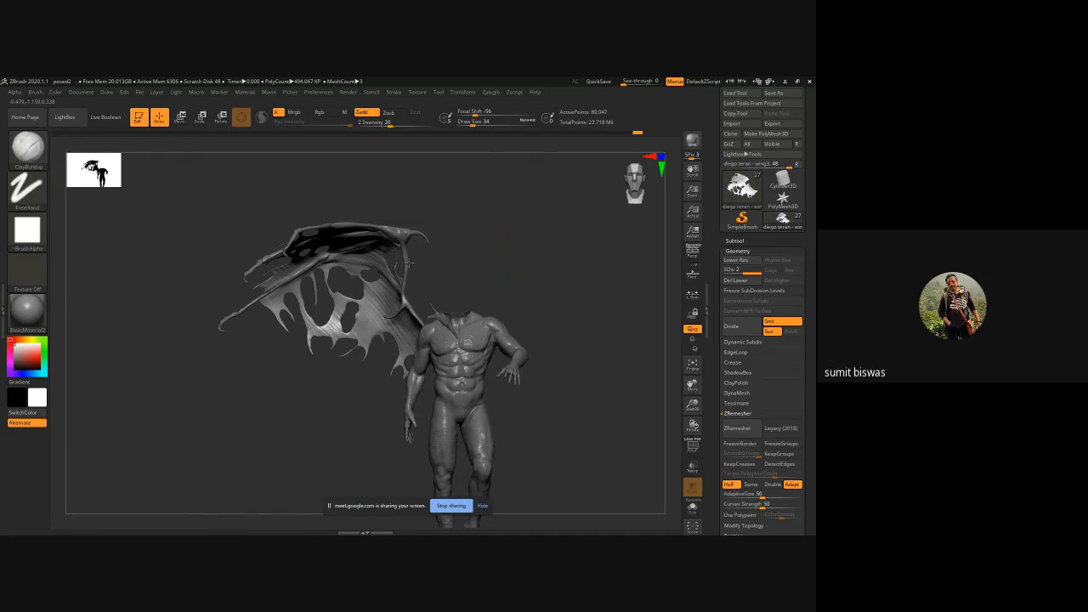
right_drag(409, 264, 376, 303)
right_drag(402, 263, 187, 257)
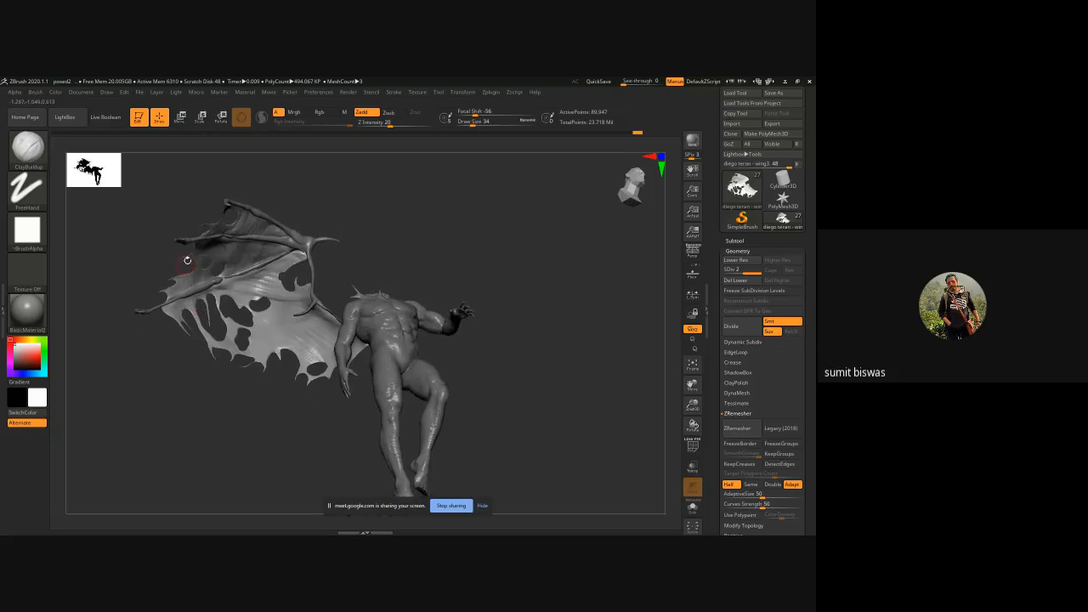
mouse_move(452, 252)
right_down()
mouse_move(400, 520)
mouse_move(491, 409)
mouse_move(504, 364)
mouse_move(590, 371)
mouse_move(520, 367)
mouse_move(511, 379)
mouse_move(474, 382)
mouse_move(482, 393)
mouse_move(511, 386)
right_up()
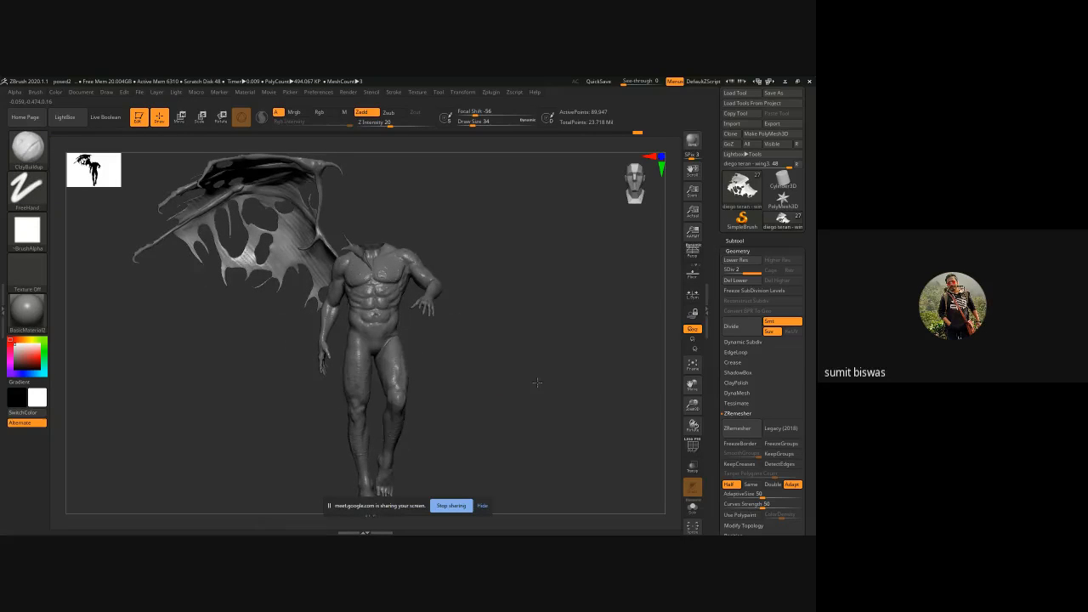